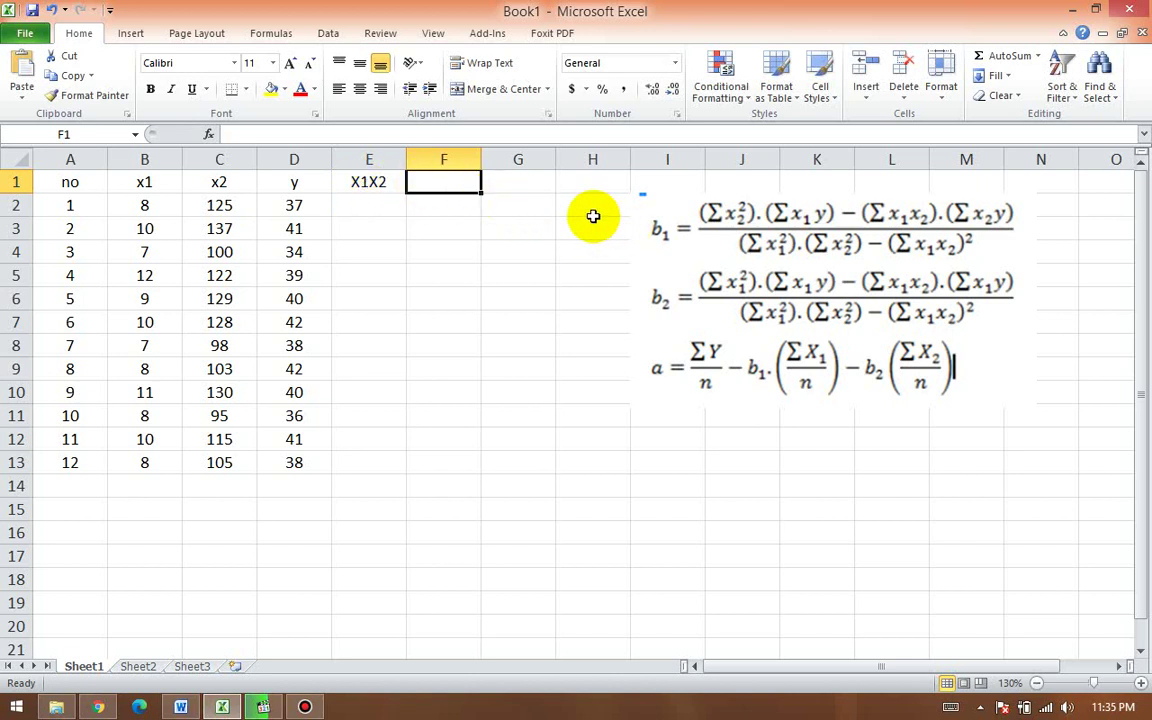
Step: Enter the column headers X1^2 in F1 and X2^2 in G1
type("X1^2")
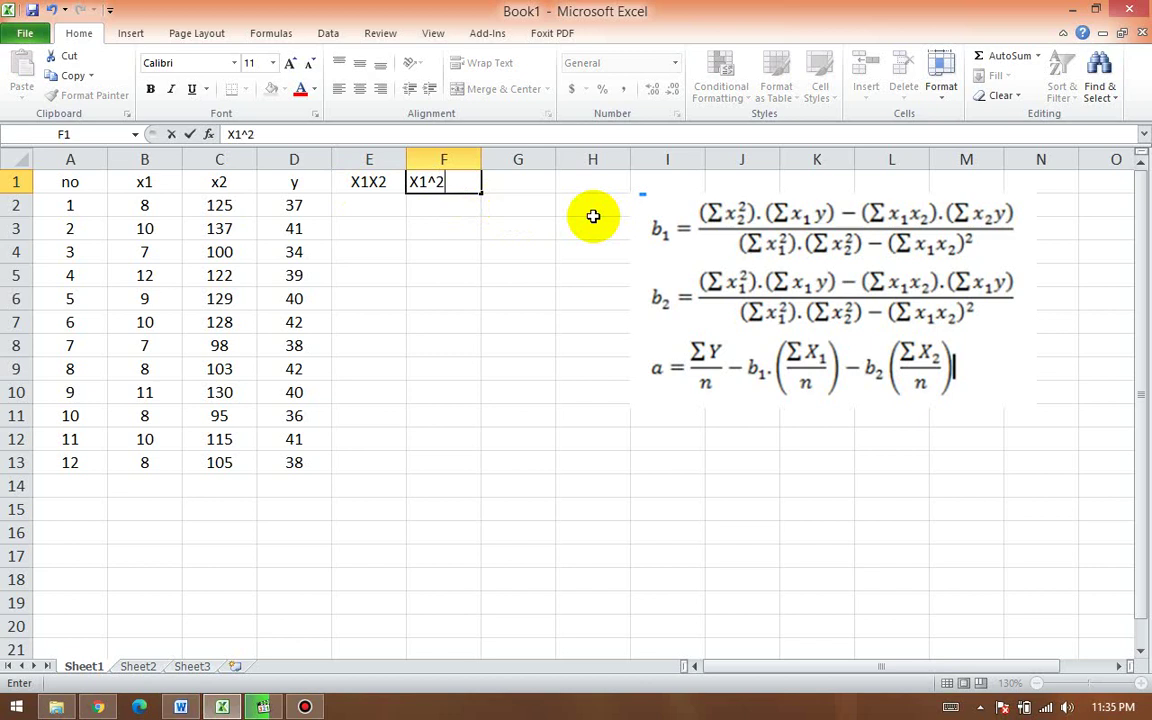
key("Tab")
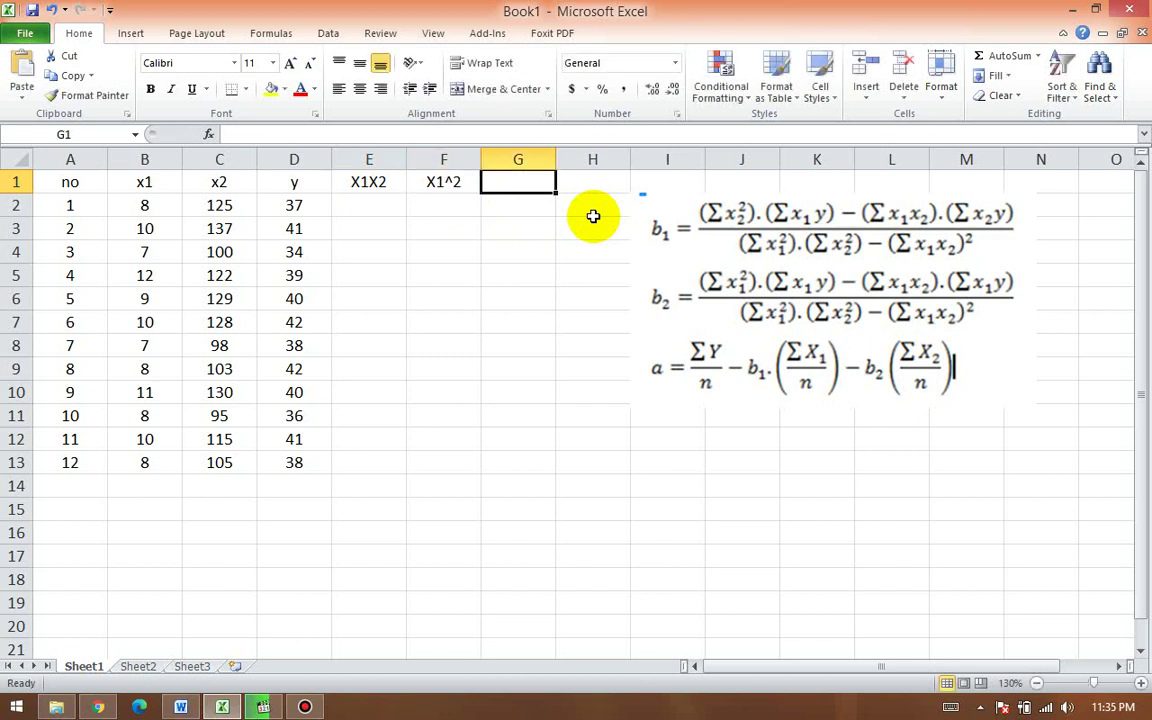
type("X2^2")
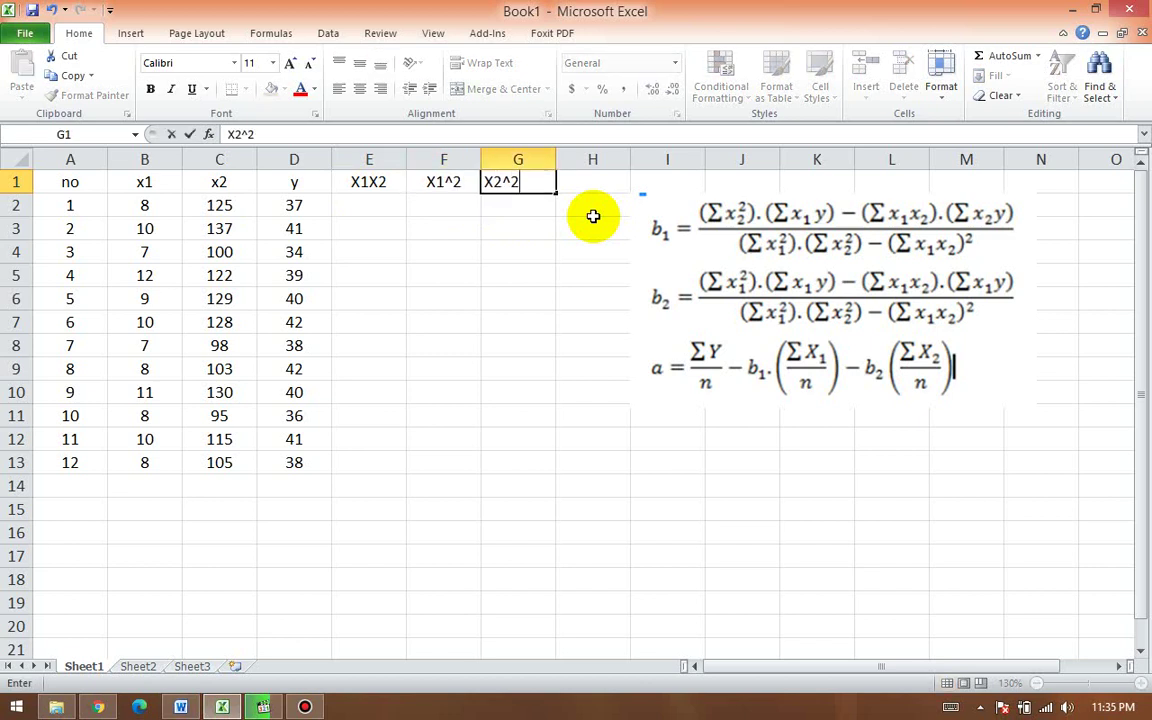
key("Tab")
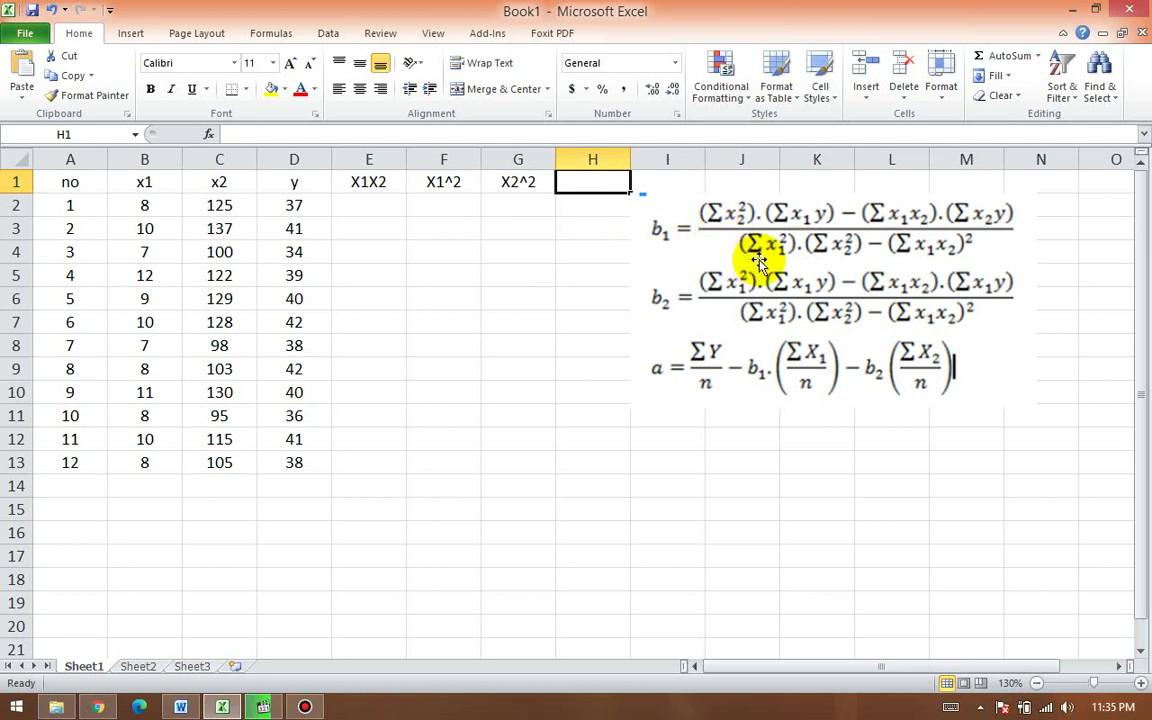
Step: Move the formula picture clear of columns H and I and enter the header X1Y in H1
left_click_drag(762, 252, 915, 283)
left_click(576, 184)
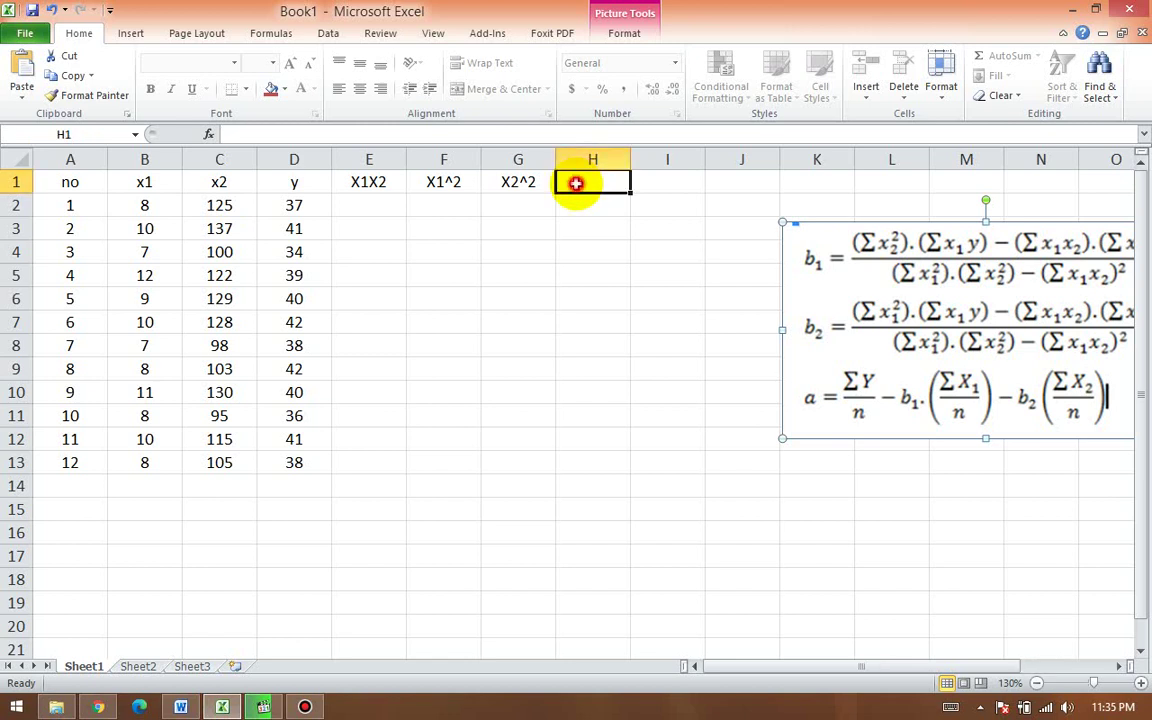
type("X1Y")
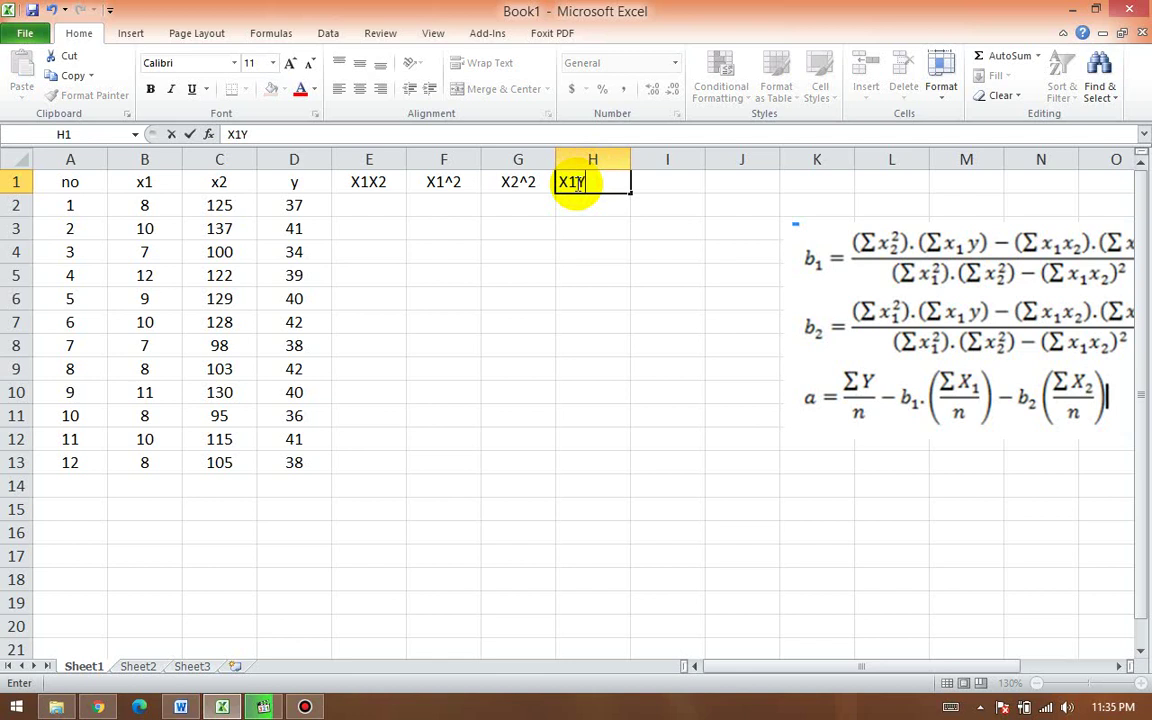
key("Tab")
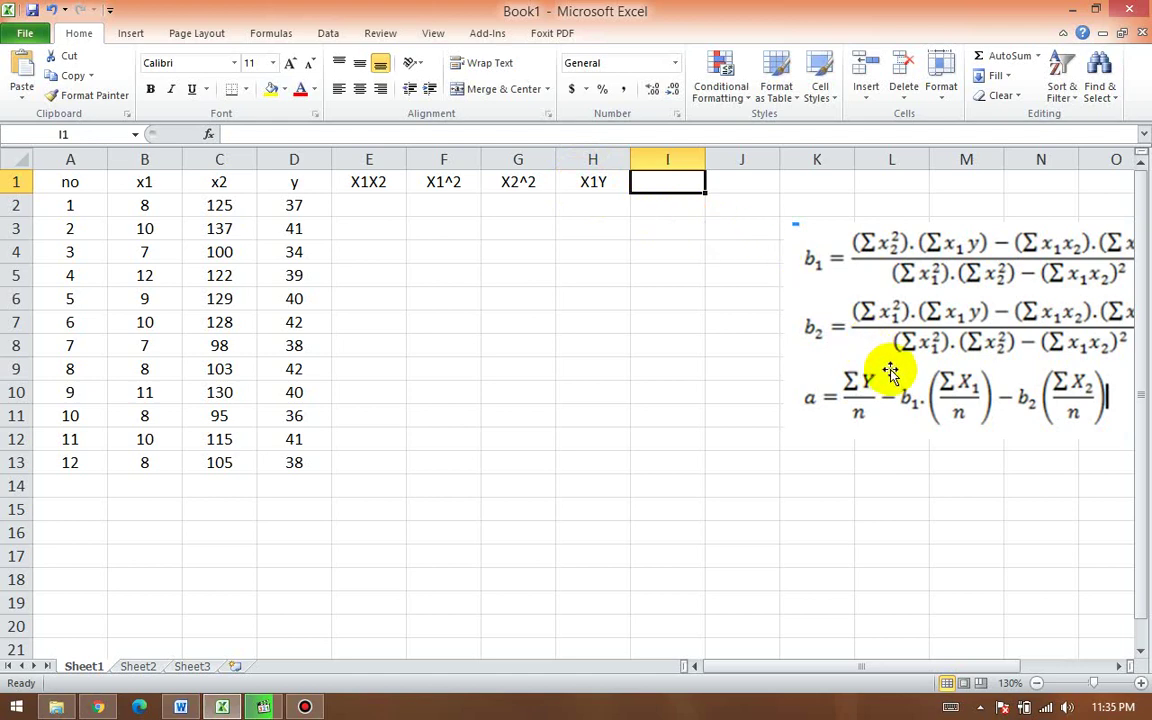
Step: Enter the header X2Y in I1 and delete the formula picture from the sheet
left_click_drag(882, 360, 522, 391)
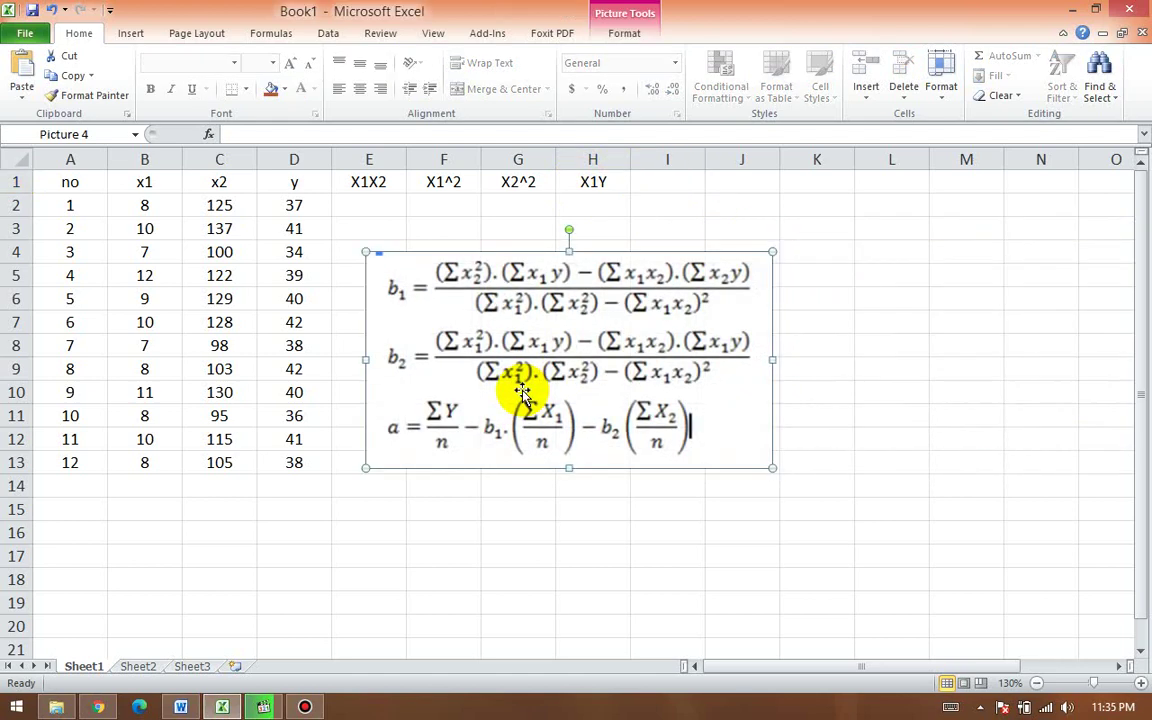
left_click(666, 186)
type("X2Y")
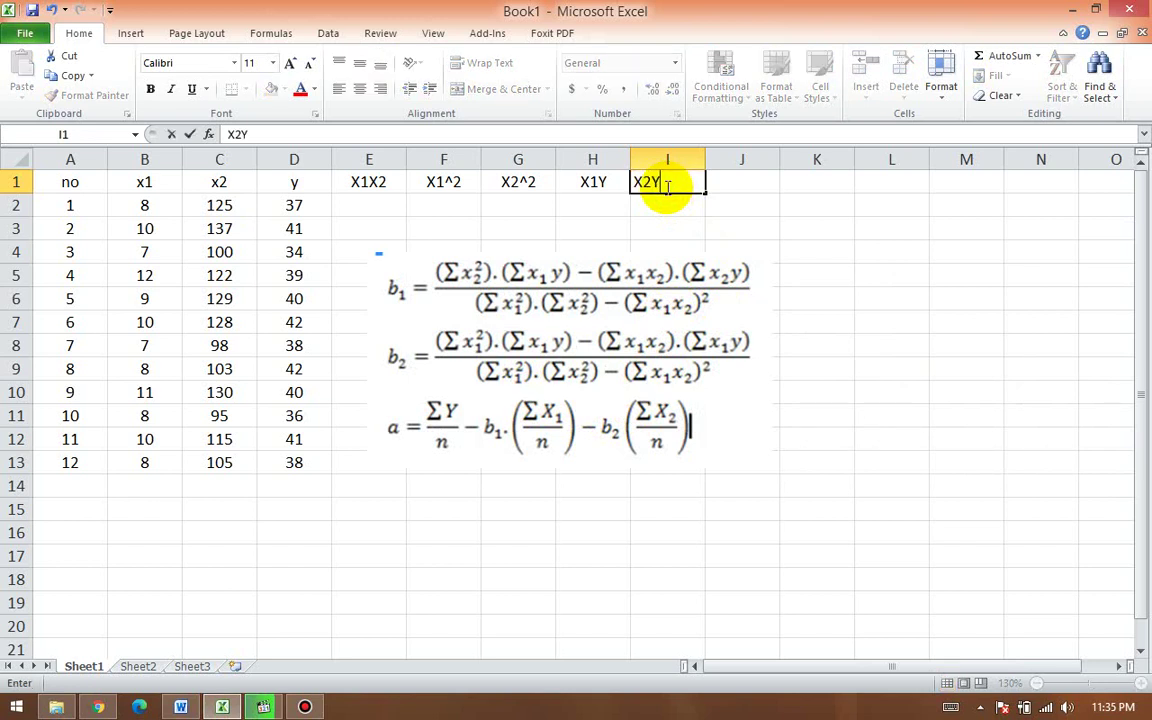
key("Return")
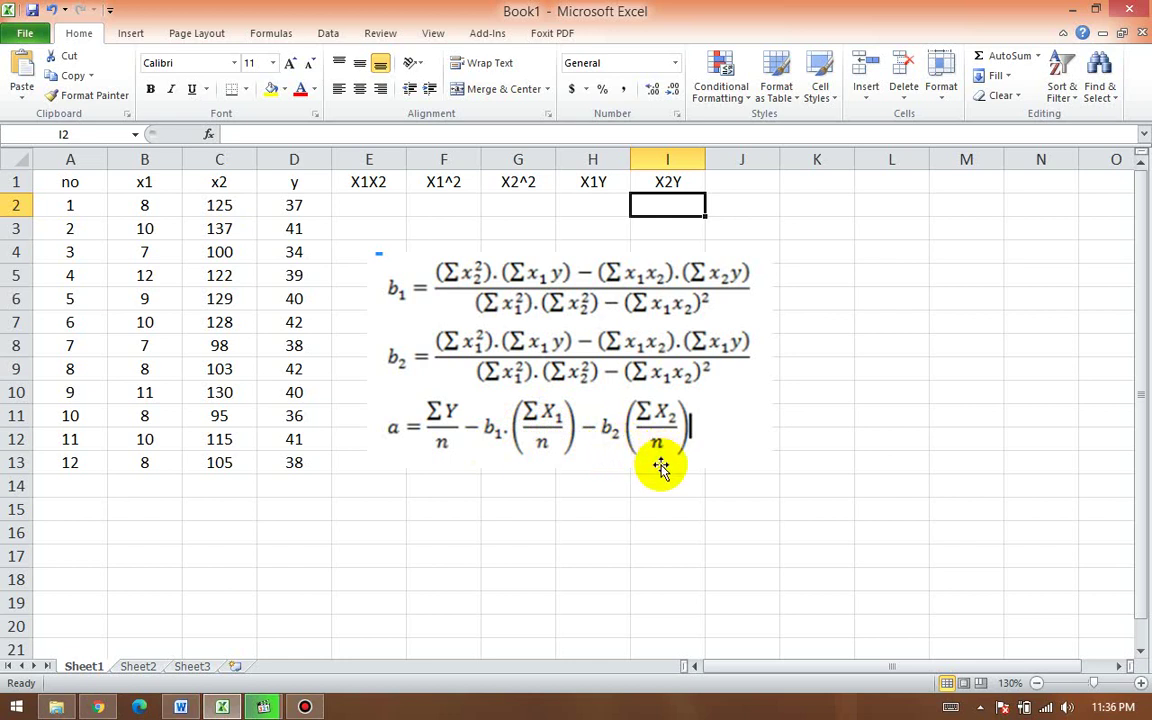
left_click(500, 365)
key("Delete")
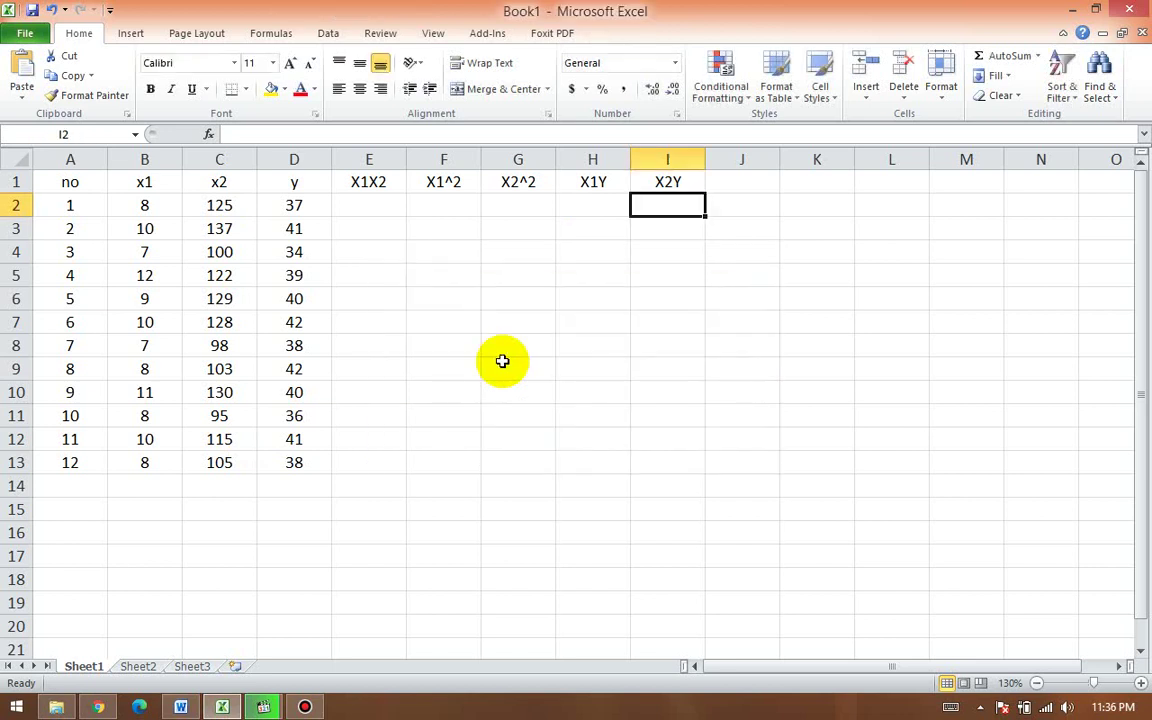
Step: Calculate the X1X2 column with =B2*C2 in E2 and fill the formula down to E13
left_click(357, 212)
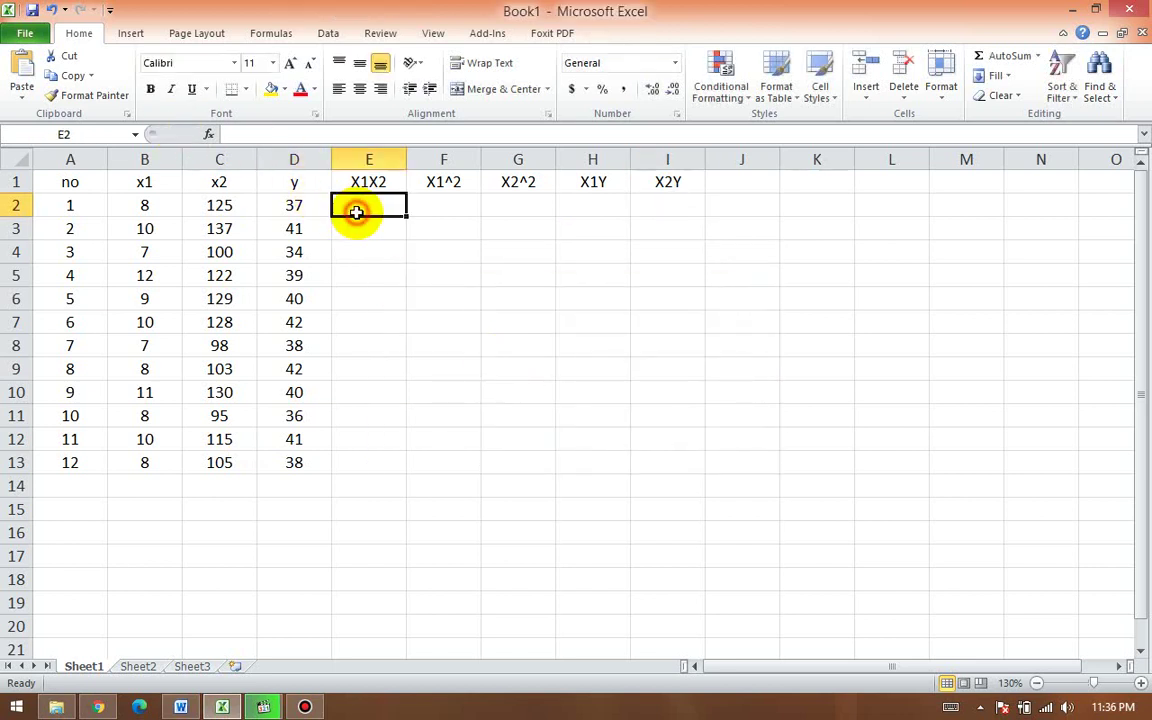
type("=")
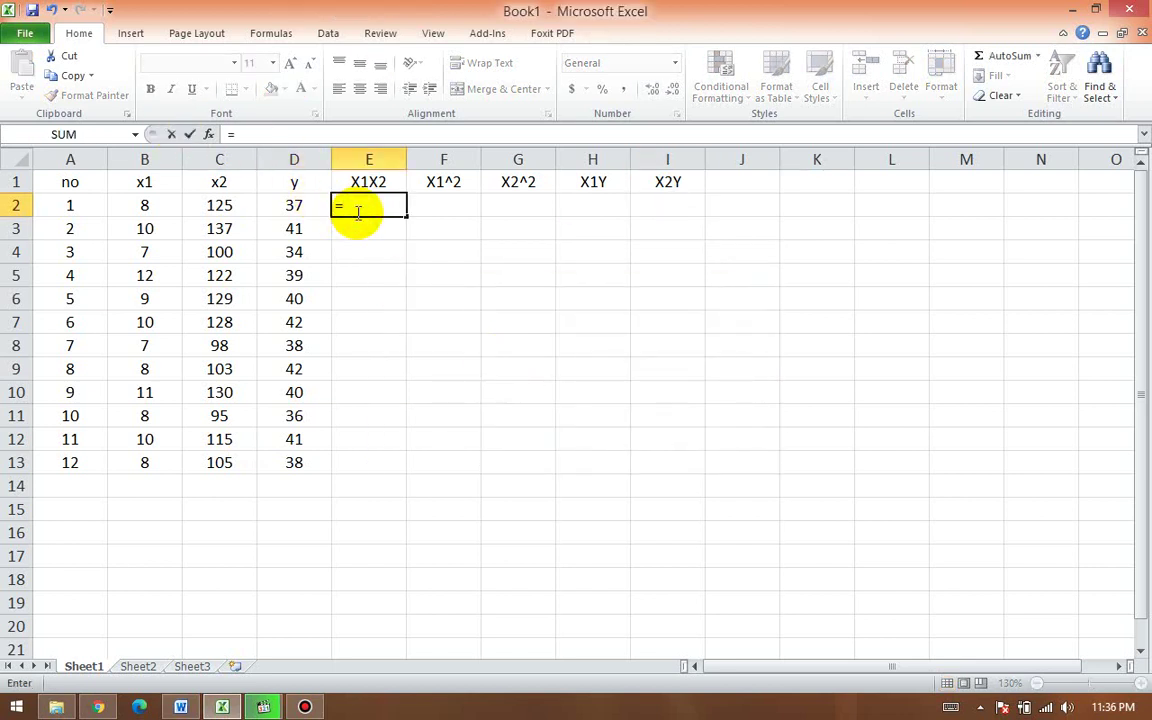
left_click(146, 206)
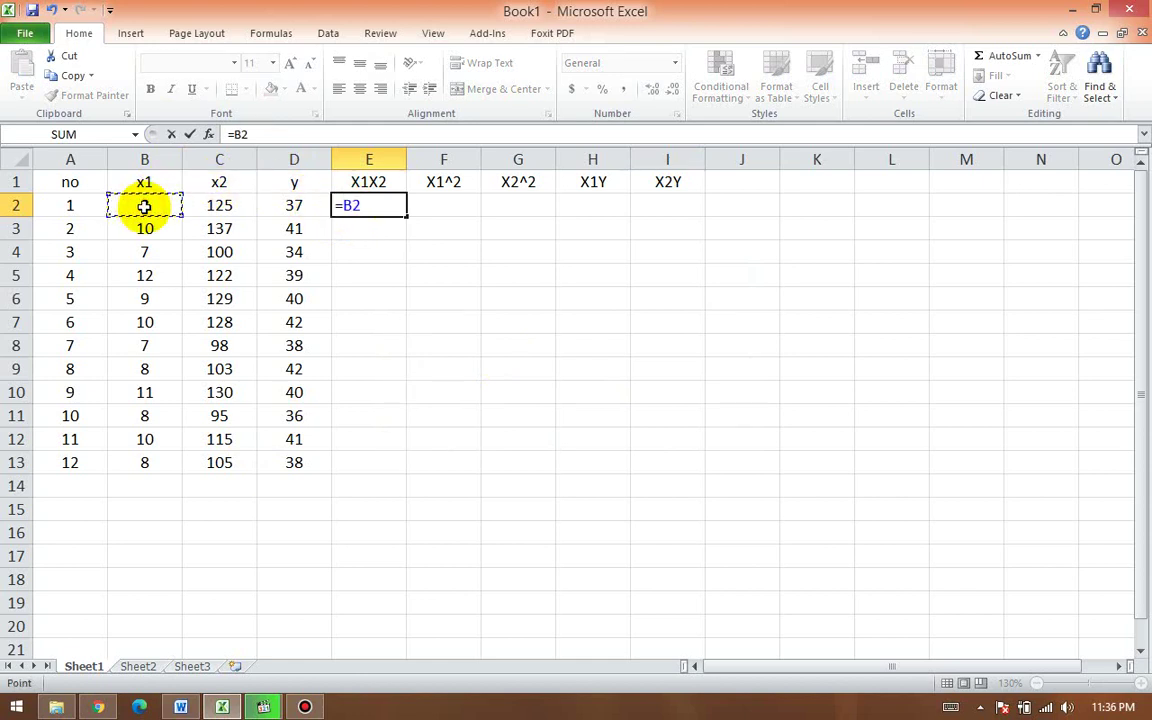
left_click(223, 207)
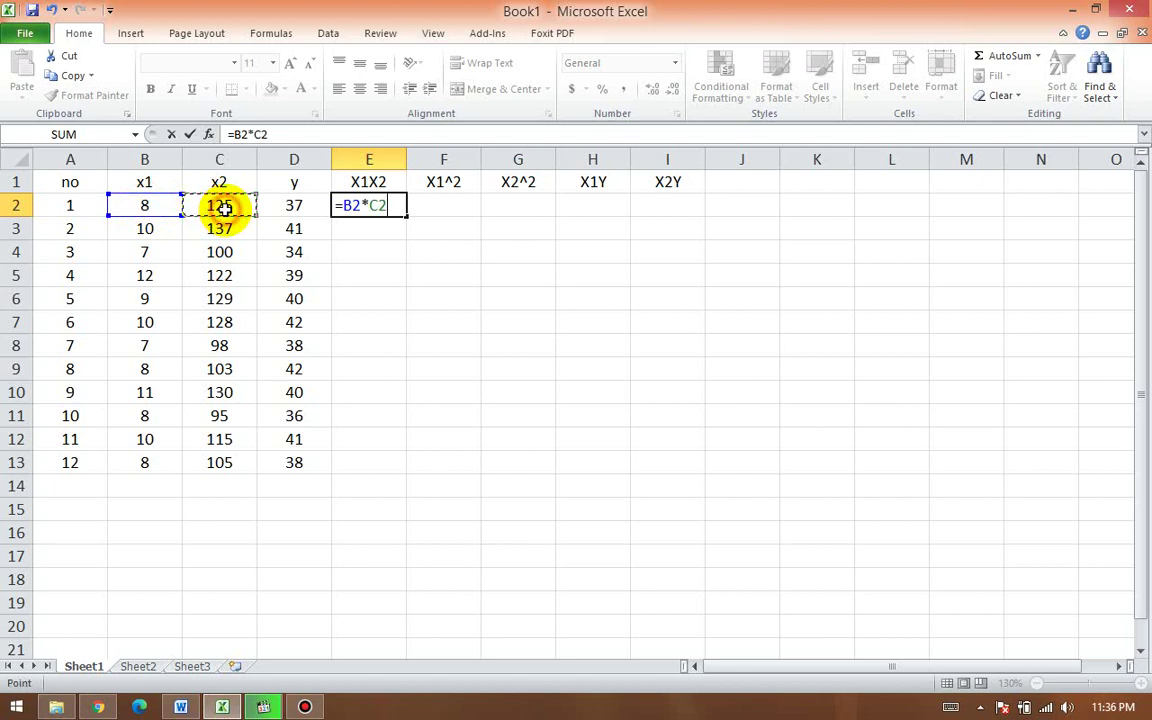
key("Return")
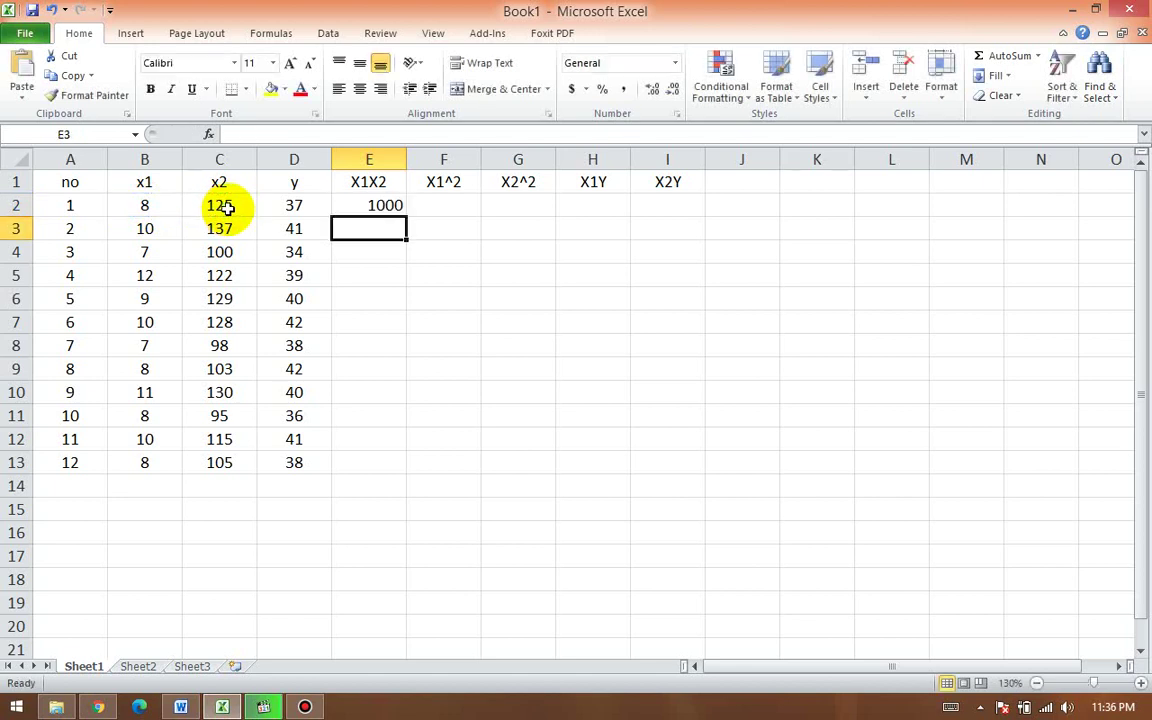
left_click(355, 205)
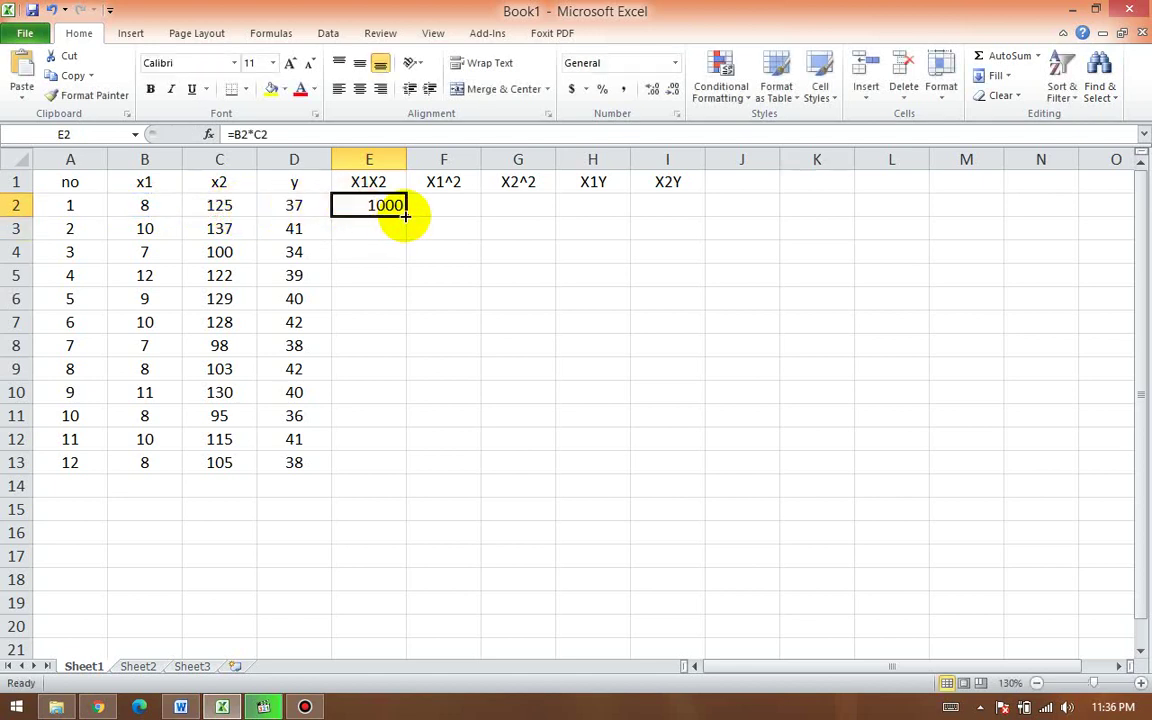
left_click_drag(405, 216, 395, 472)
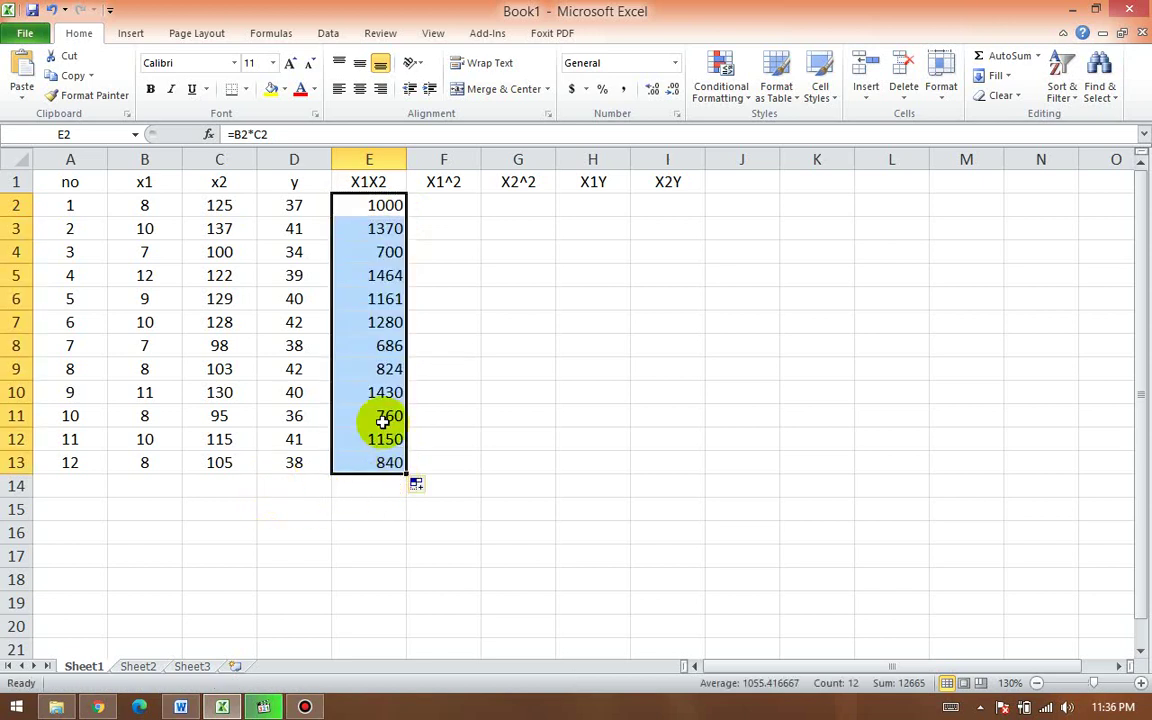
Step: Total the x1 column in B14 with =SUM(B2:B13) and fill the sum across to E14
left_click(150, 486)
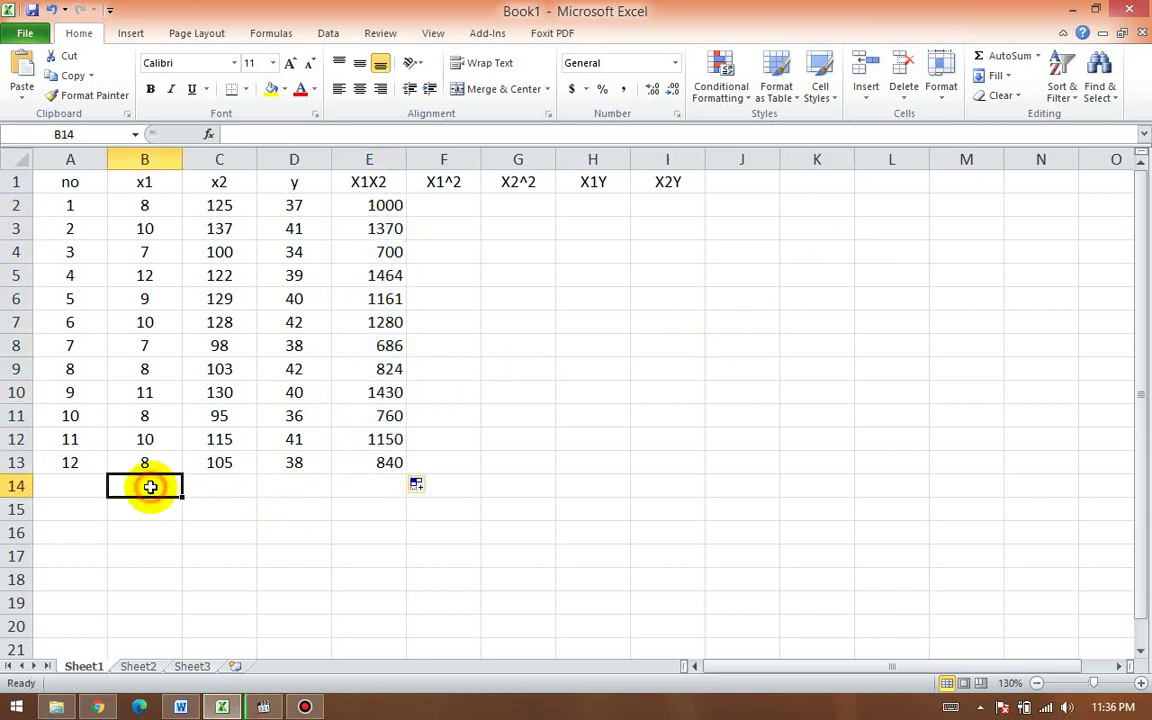
left_click(1037, 56)
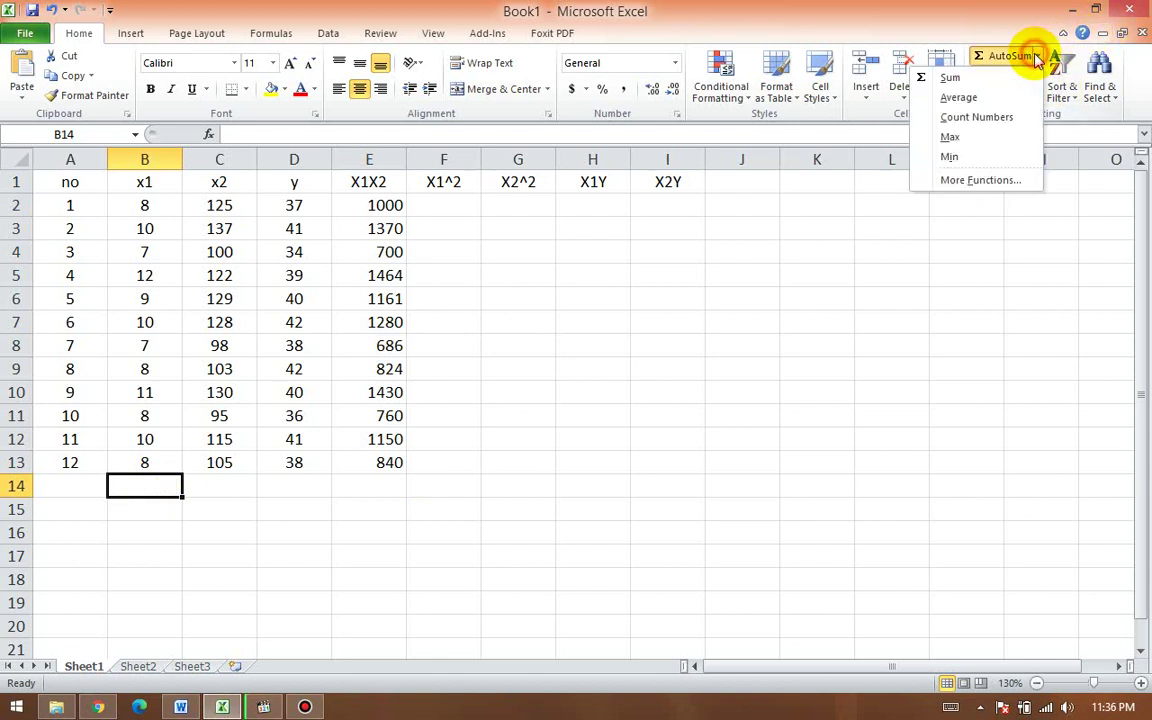
left_click(995, 80)
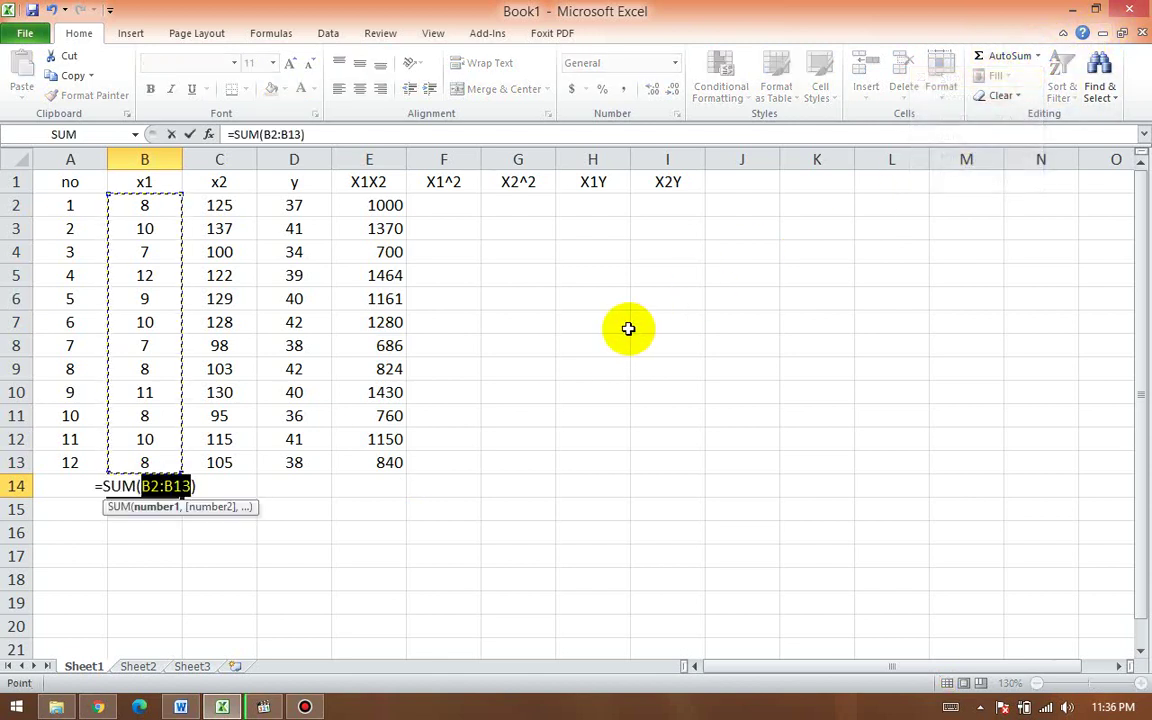
key("Return")
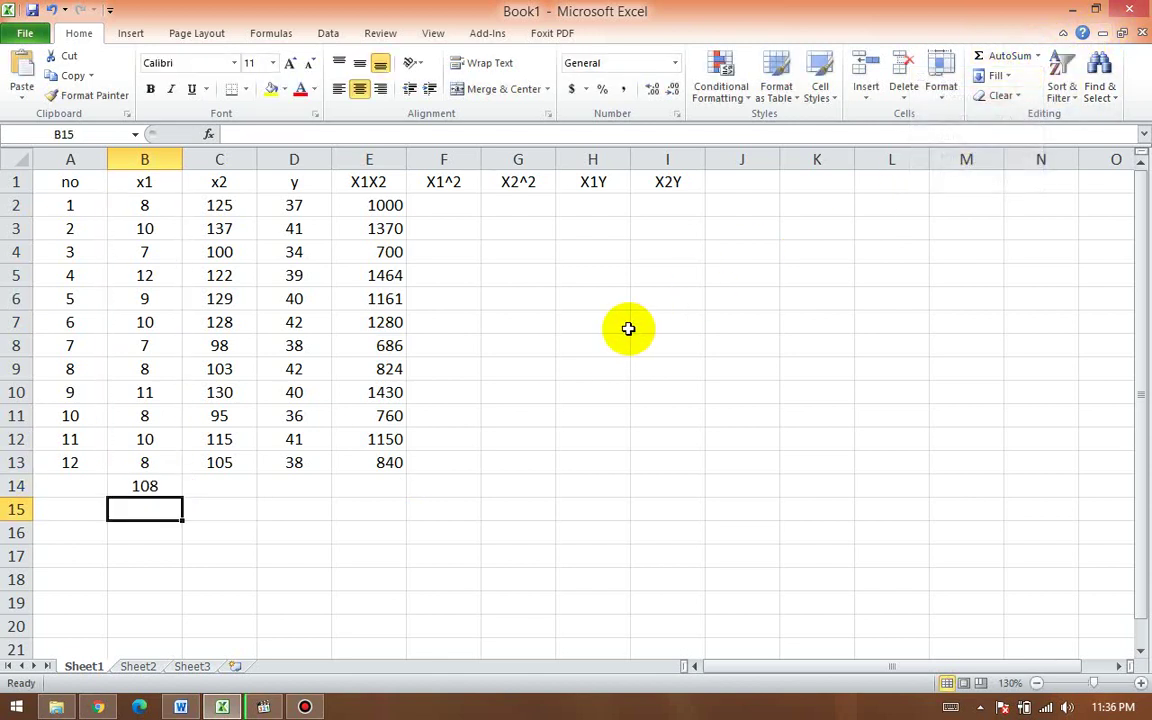
left_click(147, 488)
left_click_drag(184, 496, 379, 518)
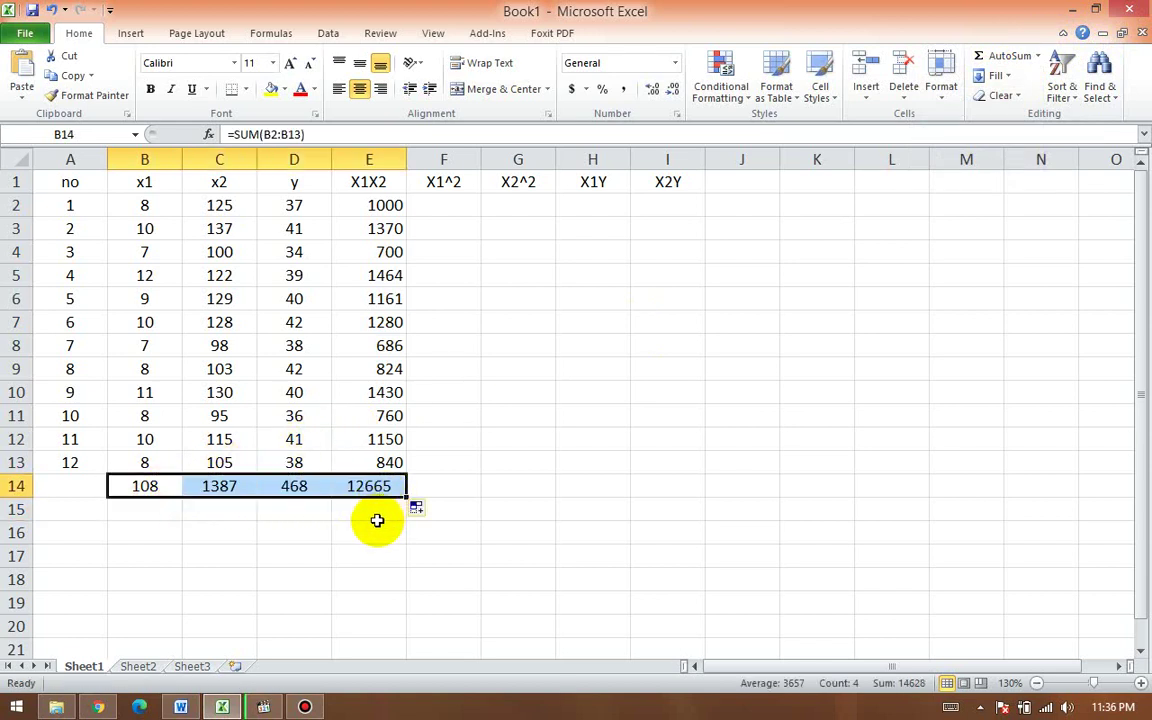
Step: Calculate the X1^2 column with =B2*B2 in F2 and fill the formula down to F13
left_click(445, 204)
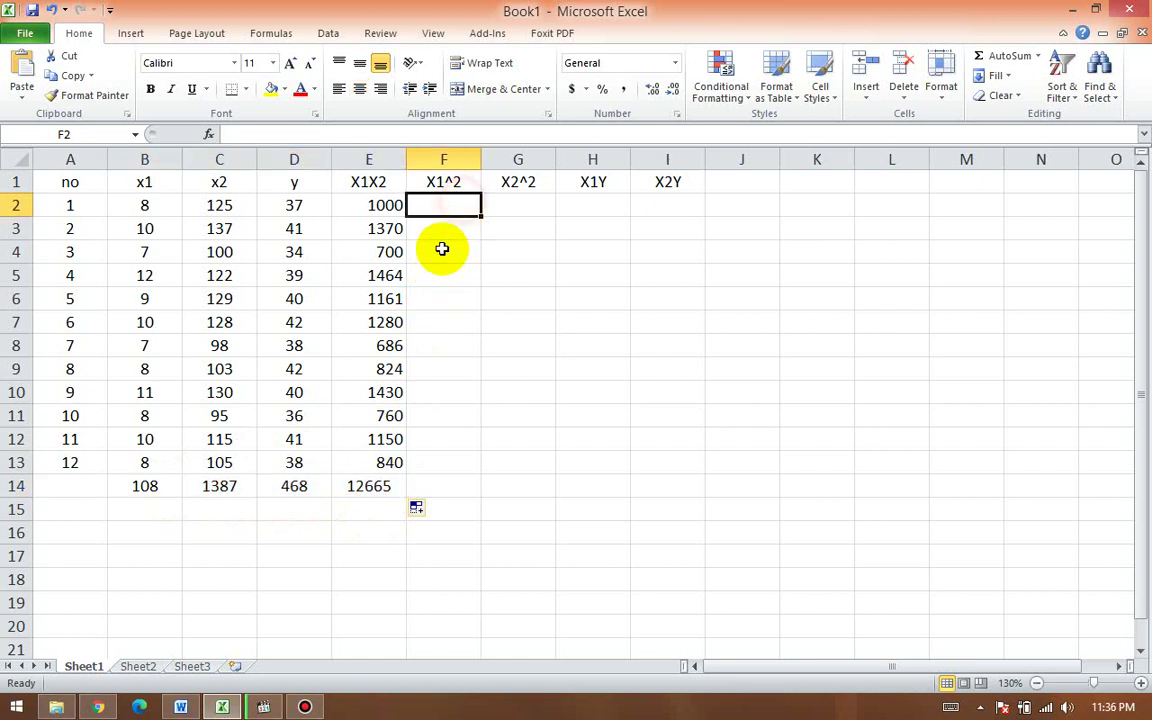
type("=")
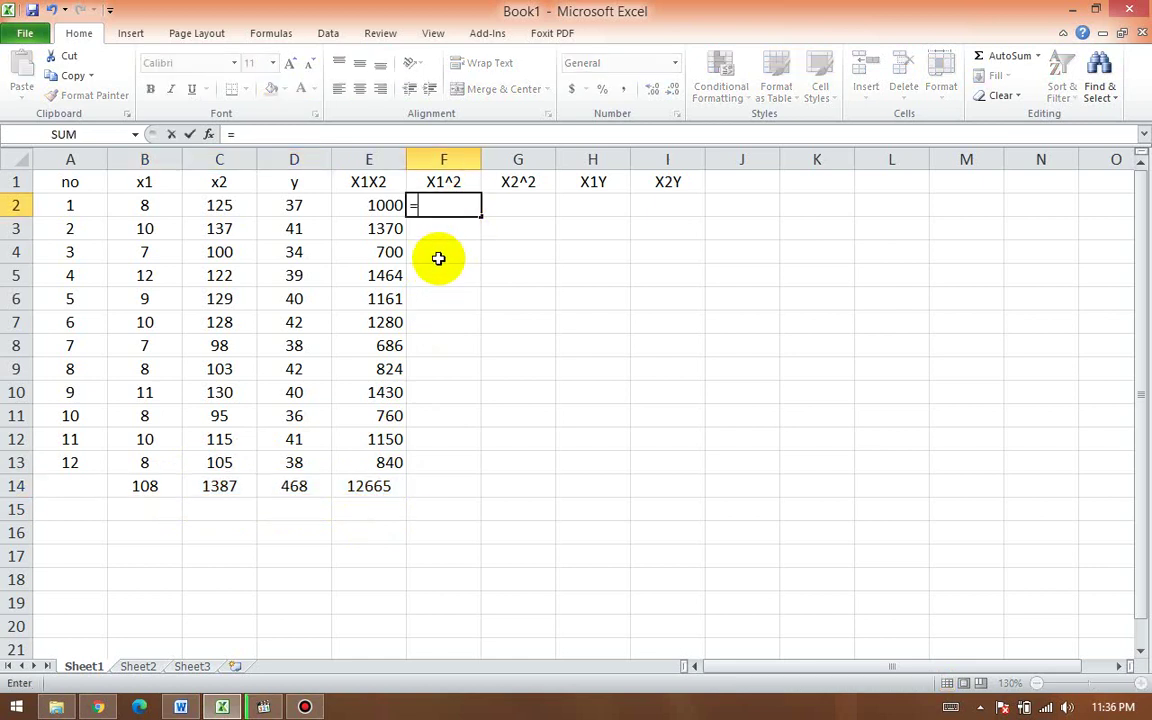
left_click(168, 205)
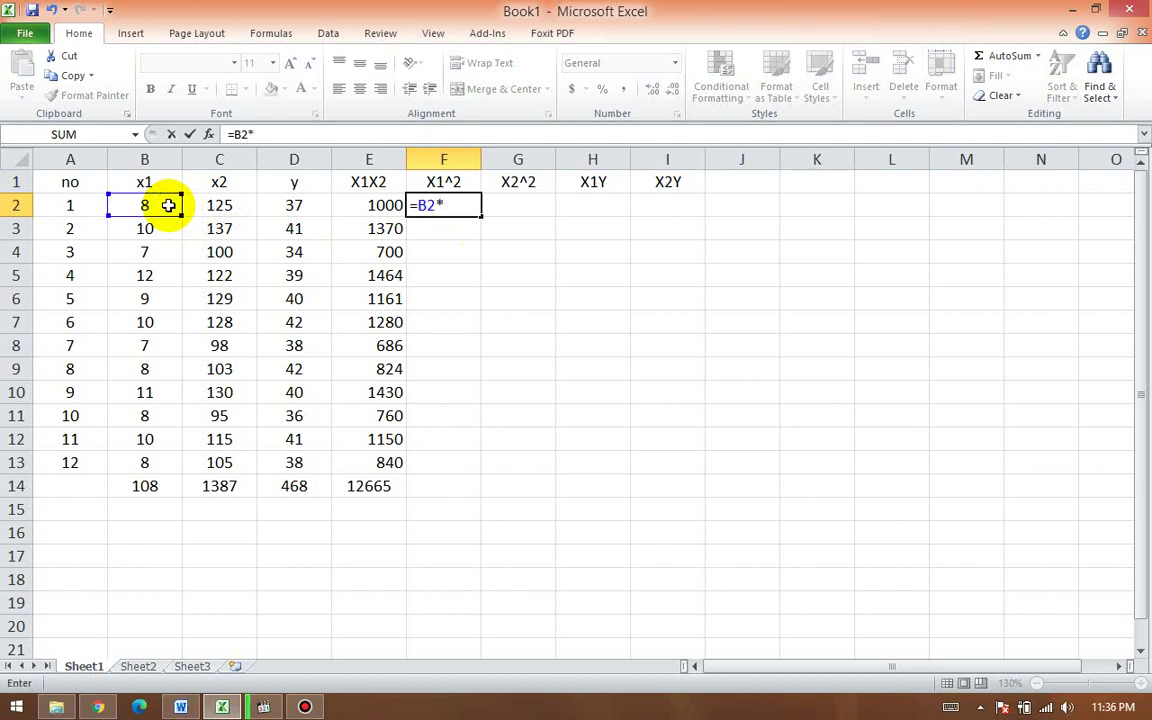
left_click(168, 205)
key("Return")
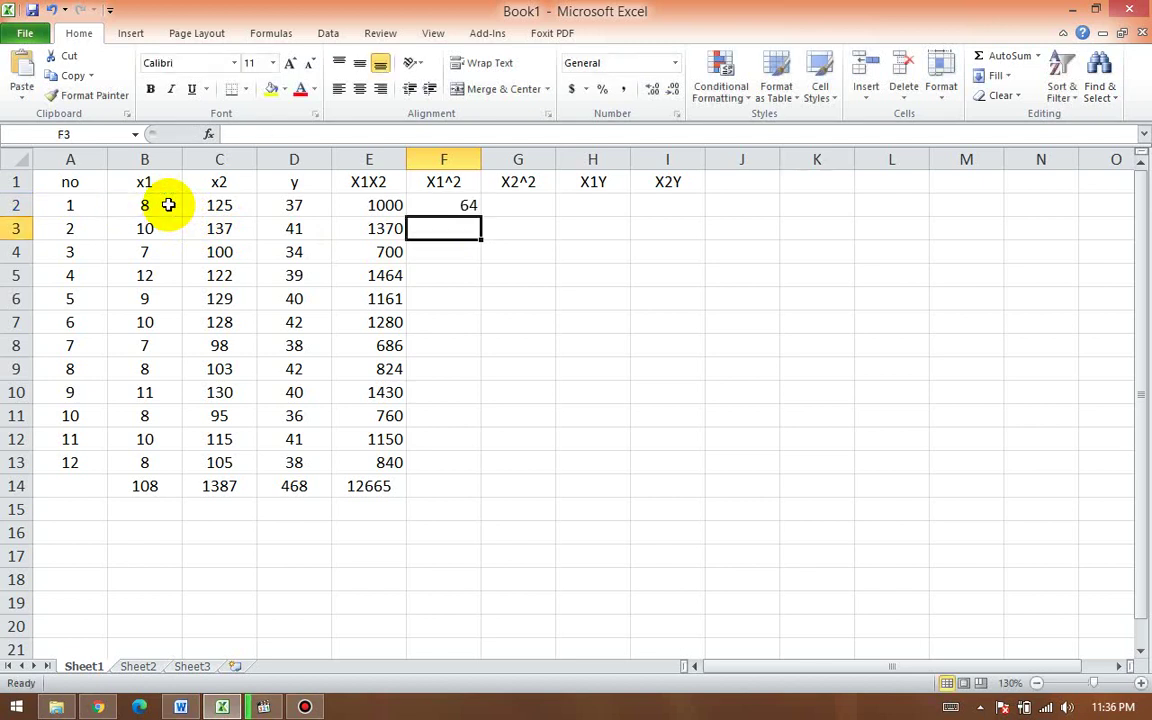
left_click(437, 210)
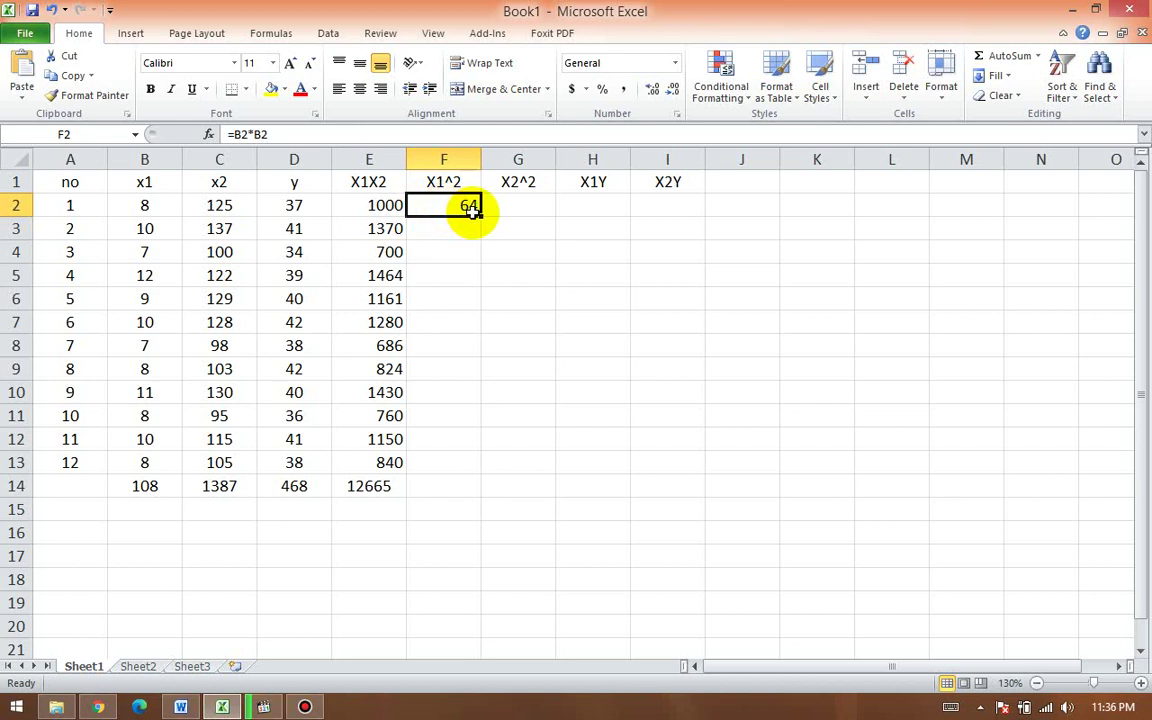
left_click_drag(479, 216, 487, 469)
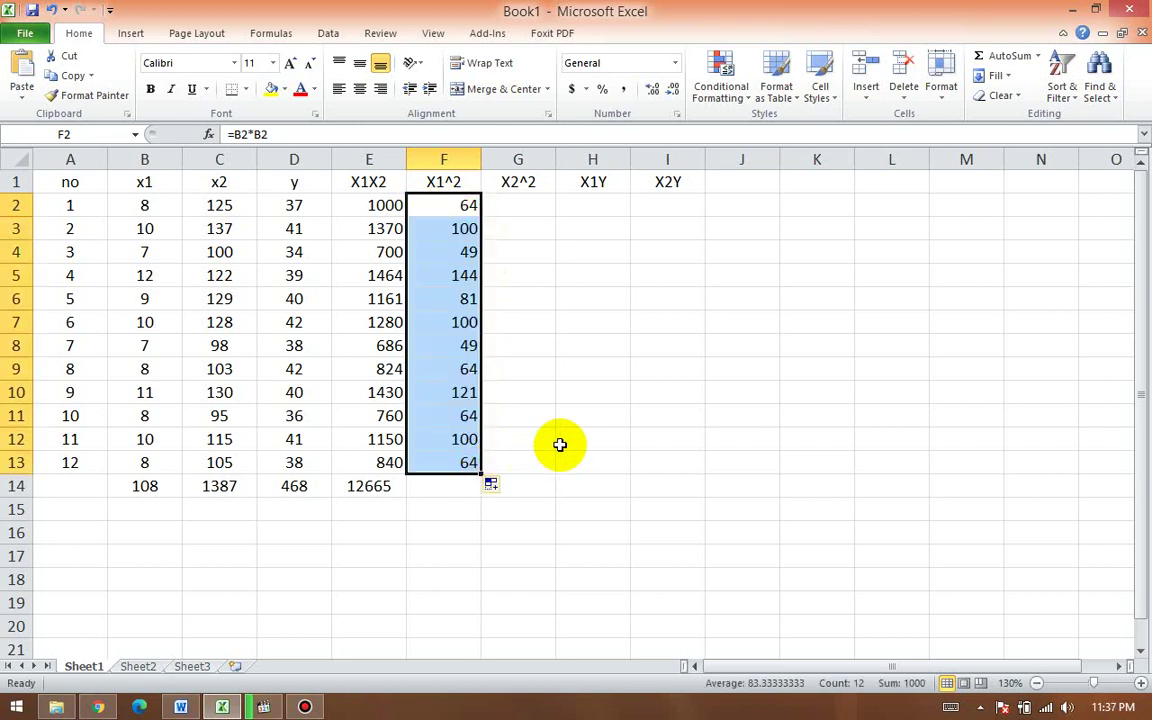
Step: Calculate the X2^2 column with =C2*C2 in G2 and fill the formula down to G13
left_click(517, 207)
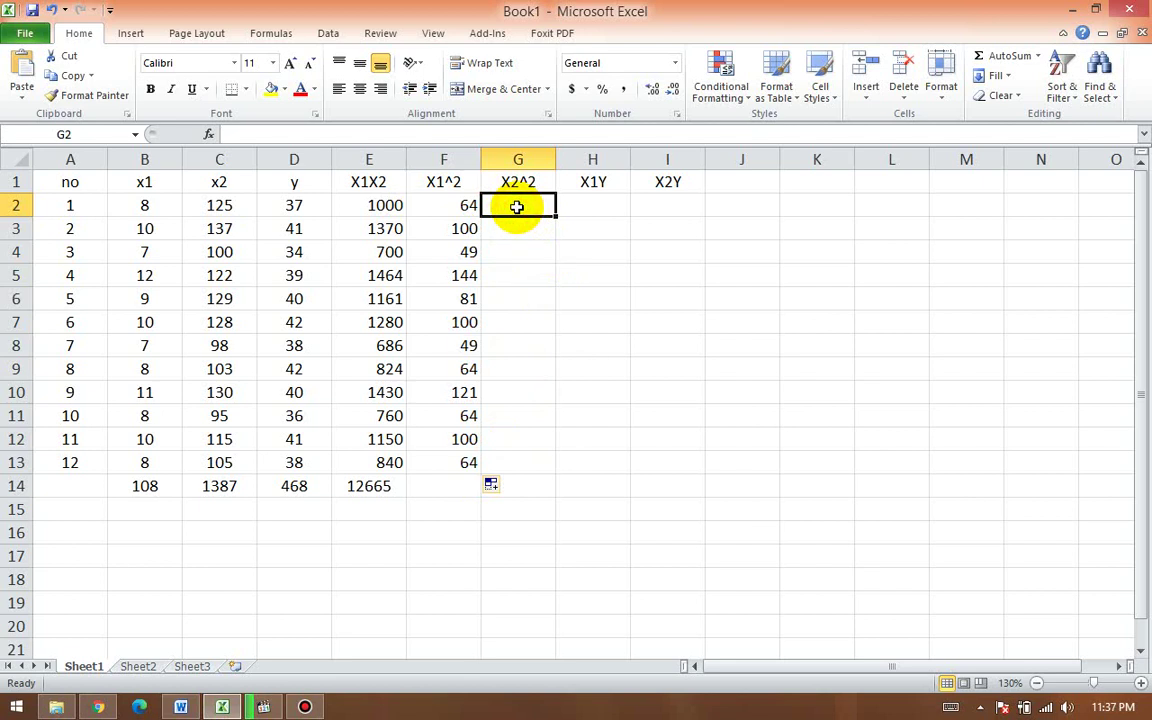
type("=")
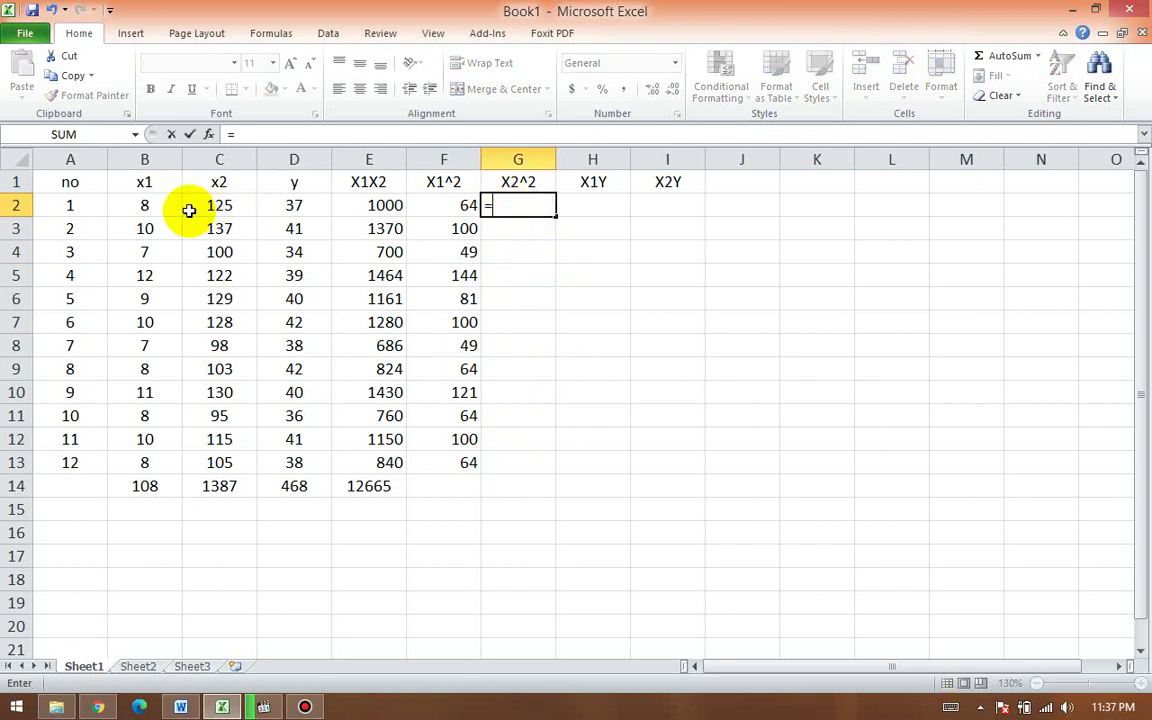
left_click(217, 207)
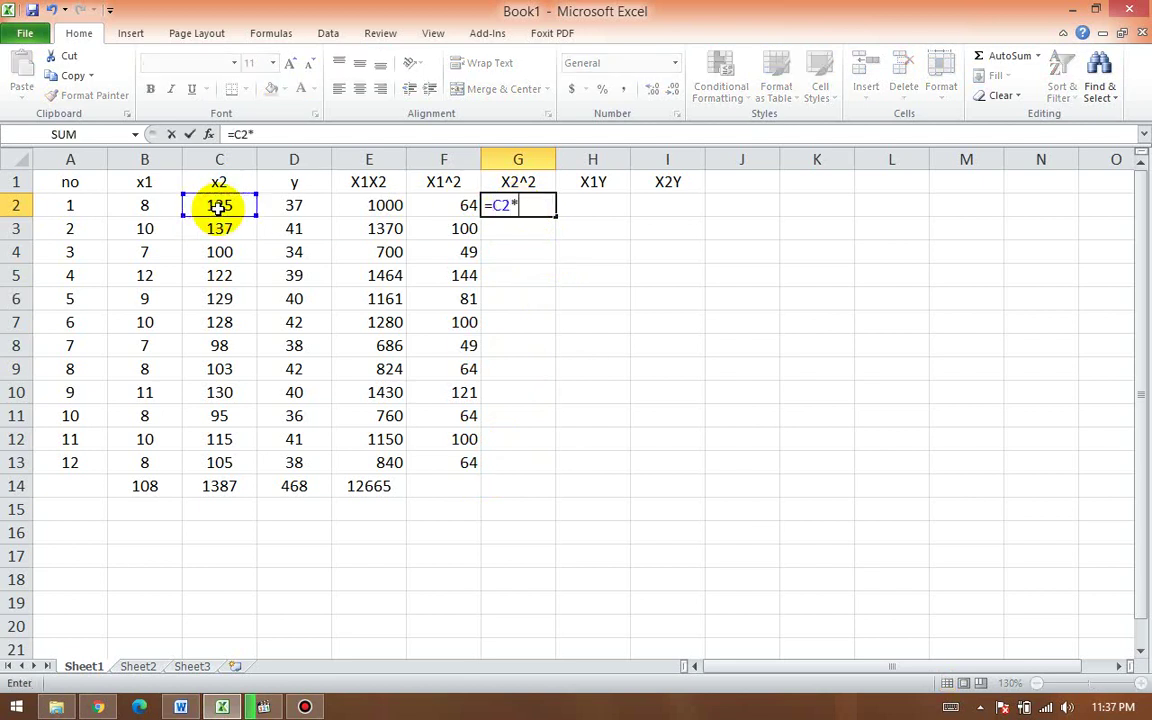
type("*")
left_click(218, 207)
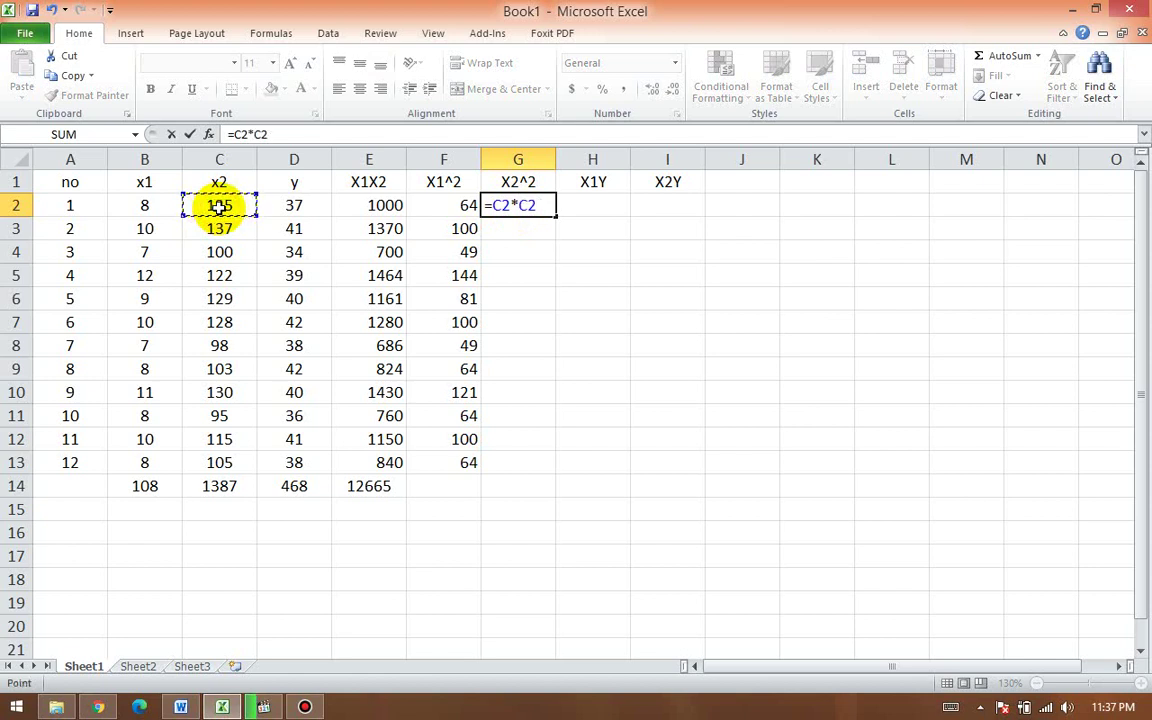
key("Return")
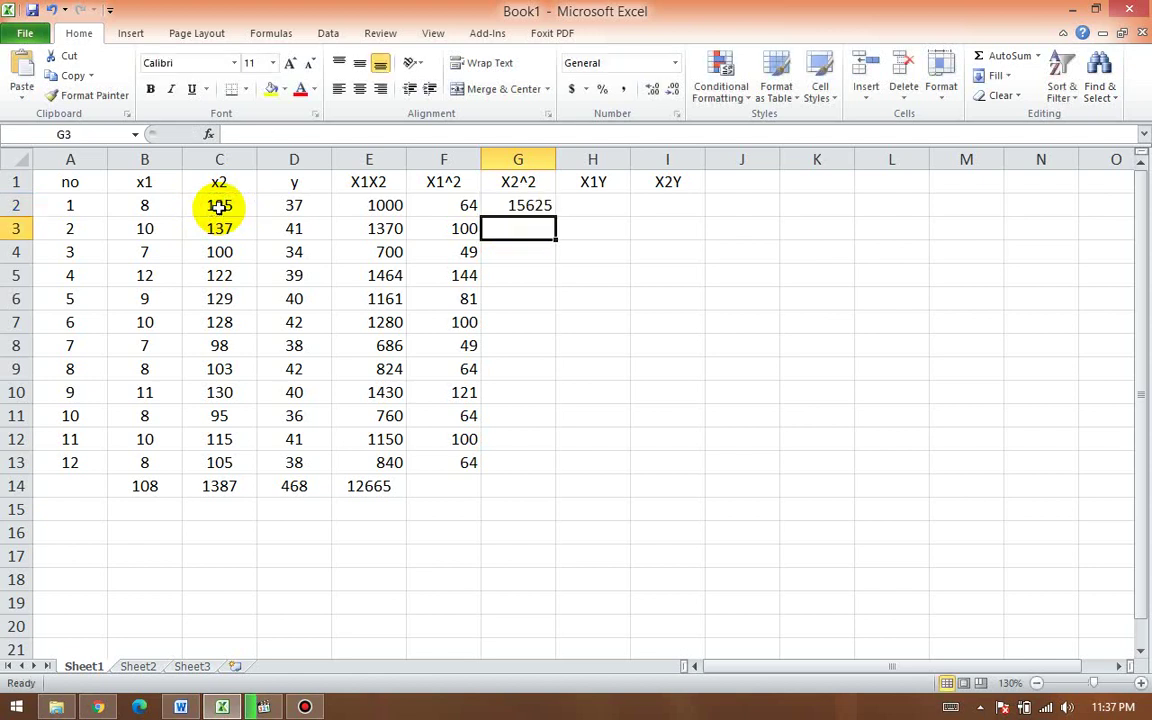
left_click(515, 207)
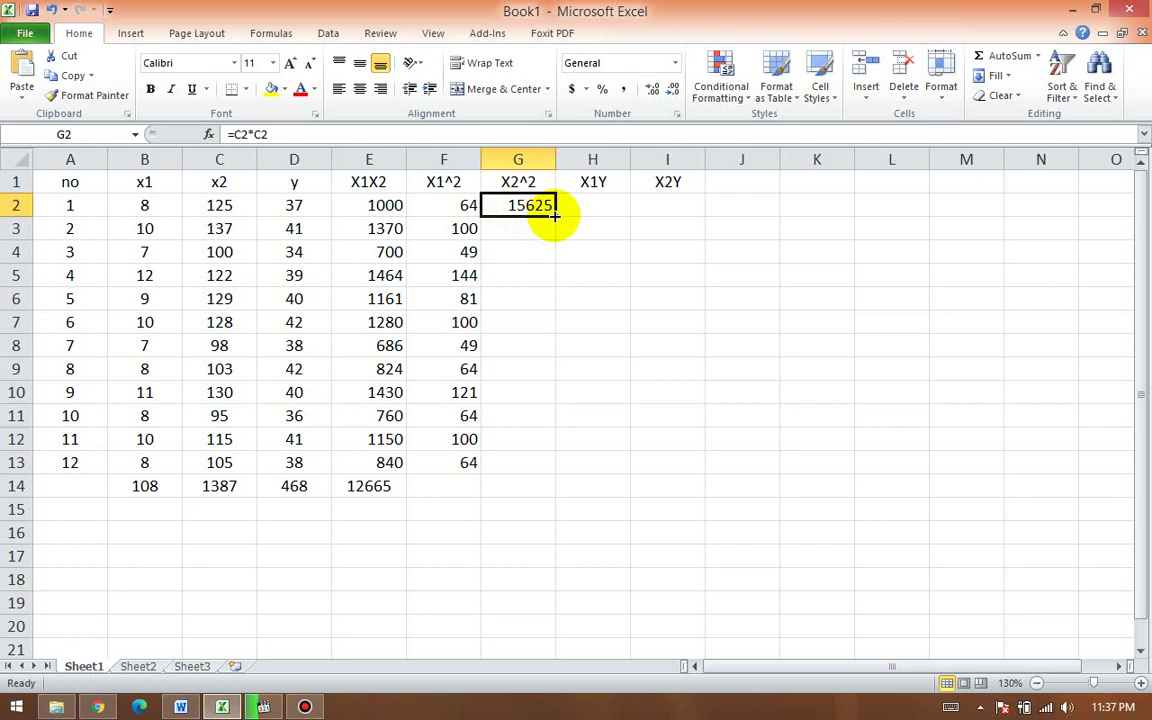
left_click_drag(555, 216, 553, 465)
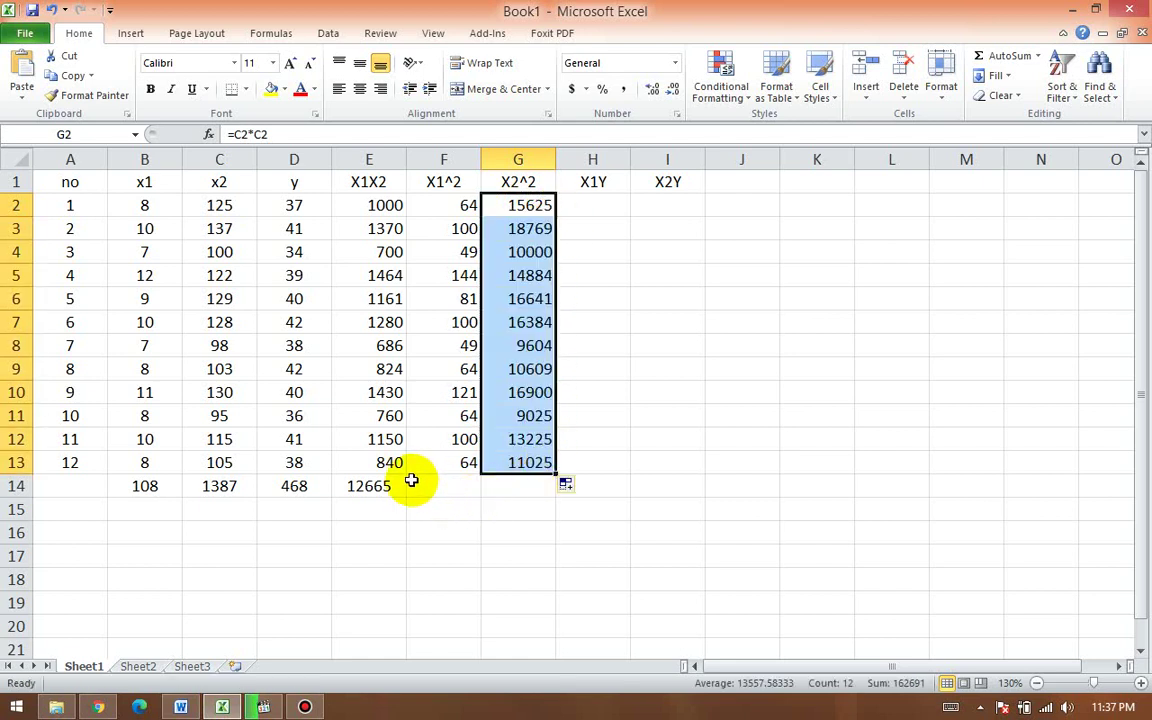
Step: Calculate the X1Y column with =B2*D2 in H2 and fill the formula down to H13
left_click(592, 209)
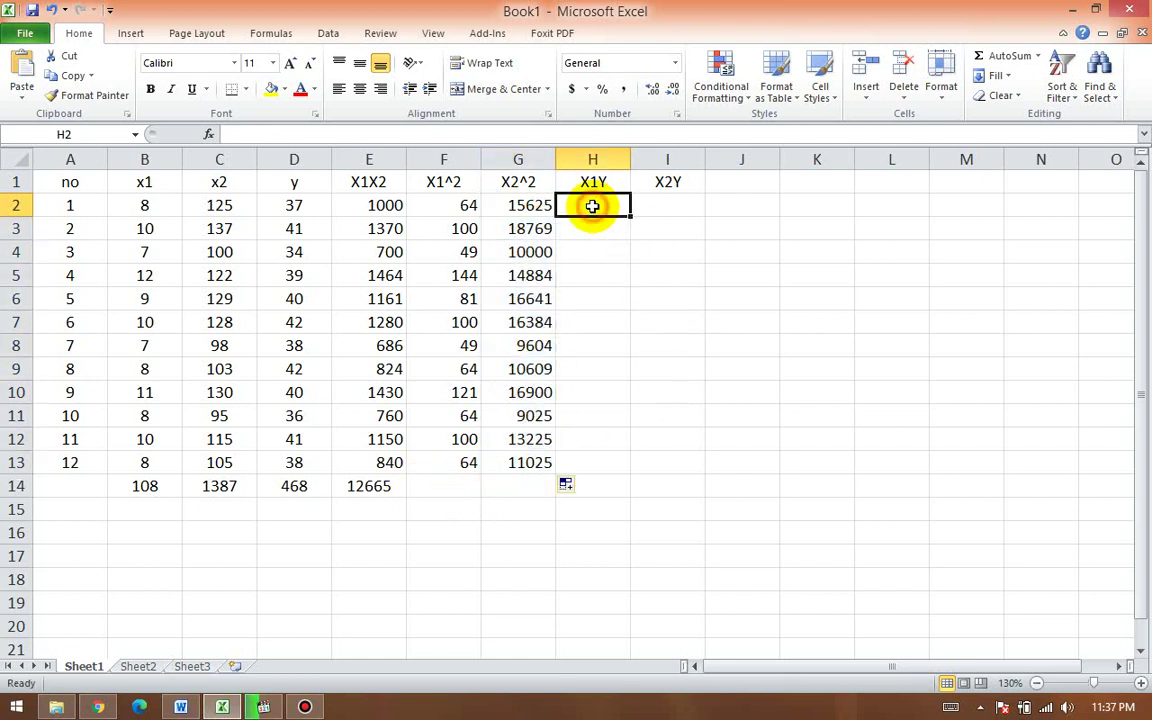
type("=")
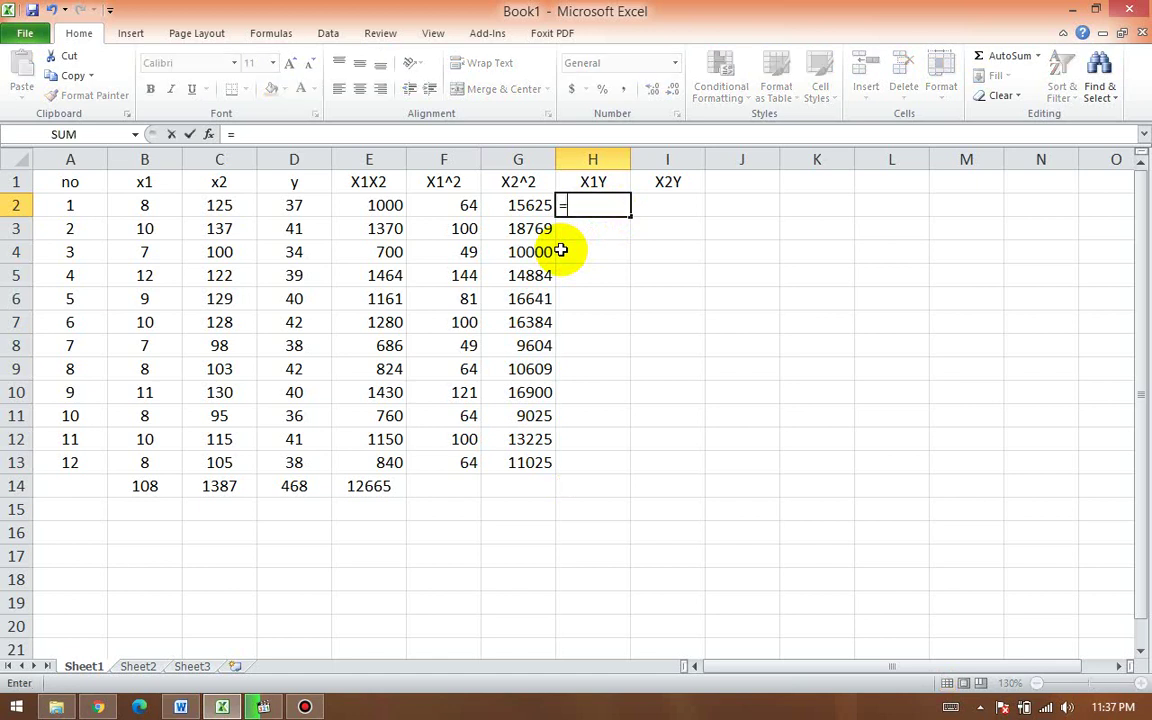
left_click(152, 205)
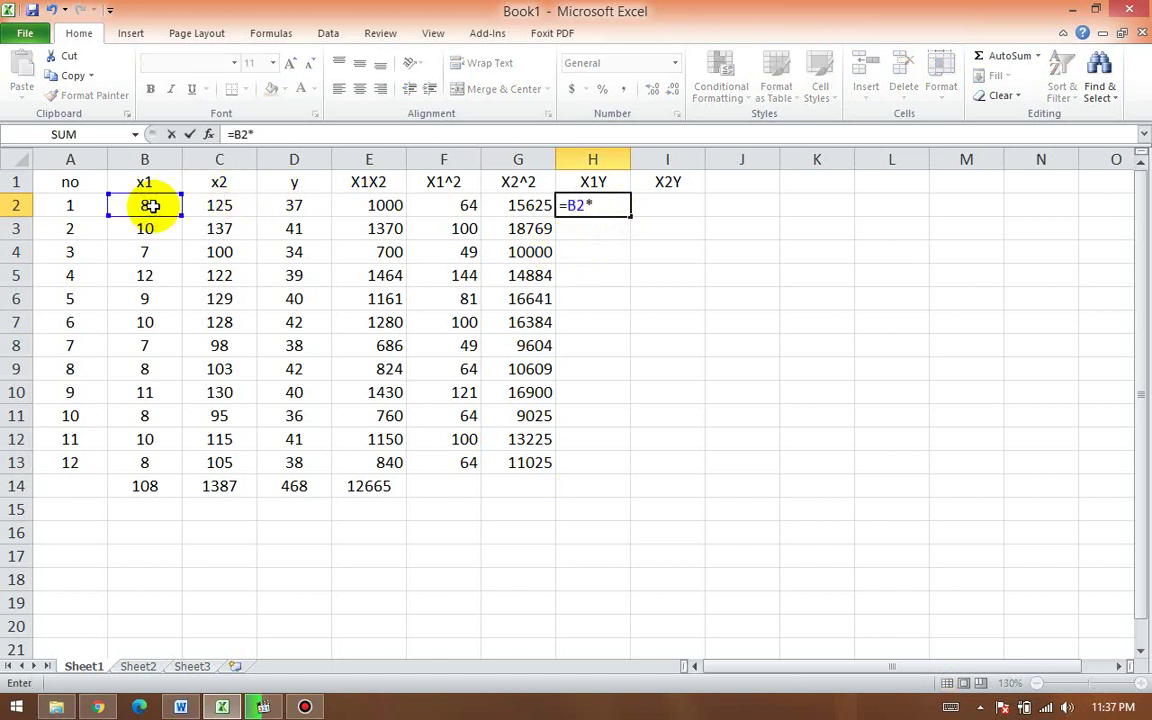
type("*")
left_click(290, 205)
key("Return")
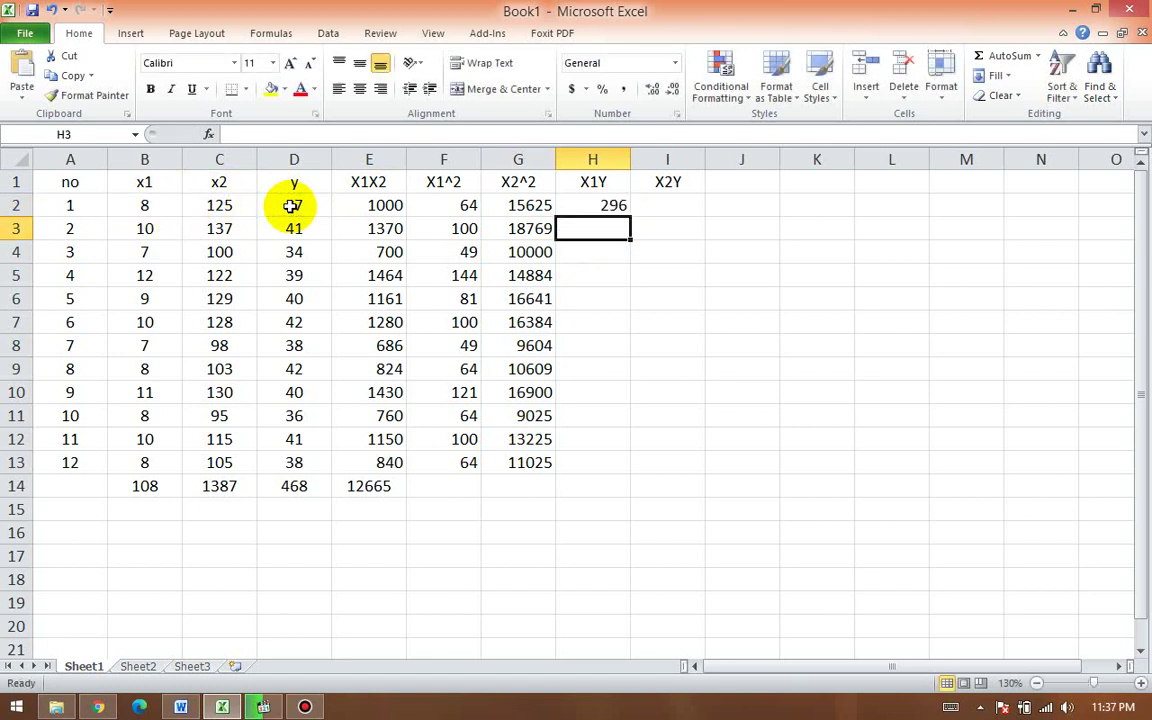
left_click(581, 208)
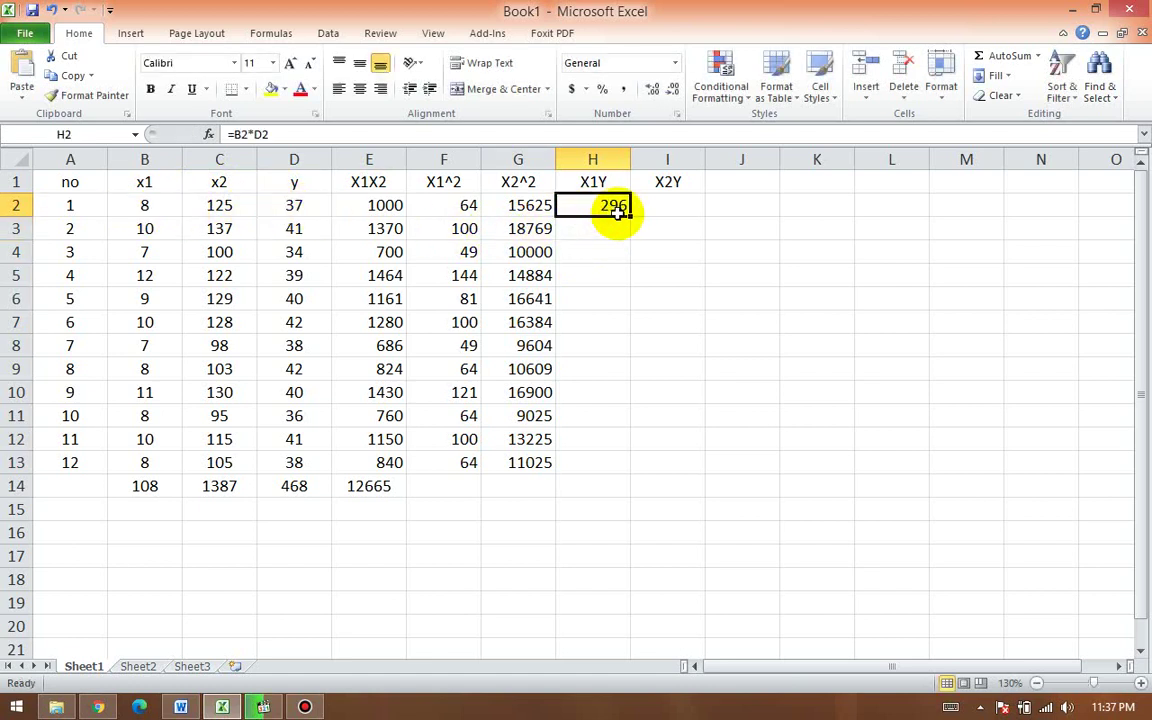
left_click_drag(630, 211, 631, 472)
Step: Calculate the X2Y column with =C2*D2 in I2 and fill the formula down to I13
left_click(673, 210)
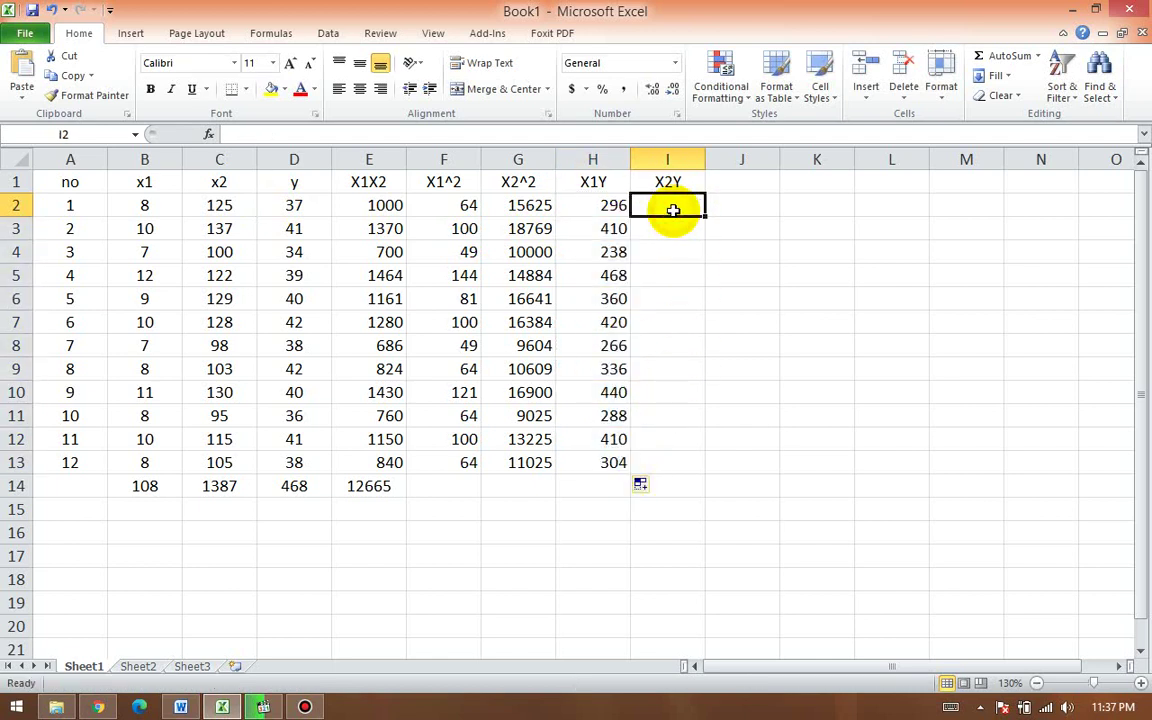
type("=")
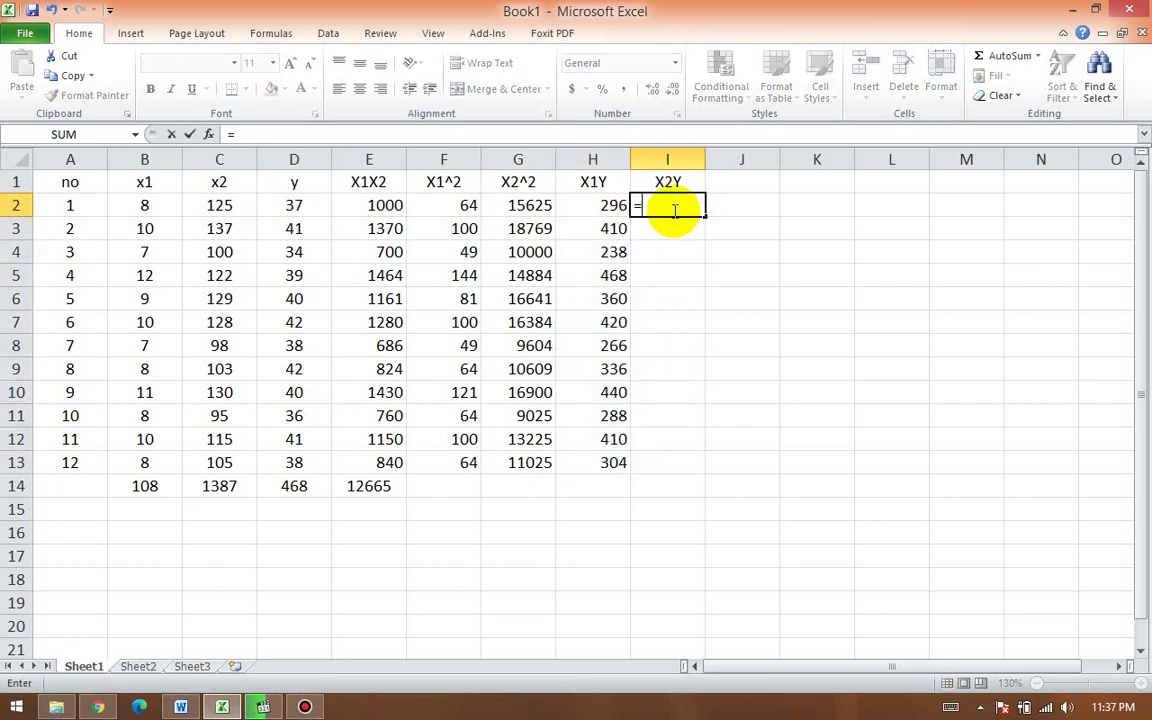
left_click(220, 205)
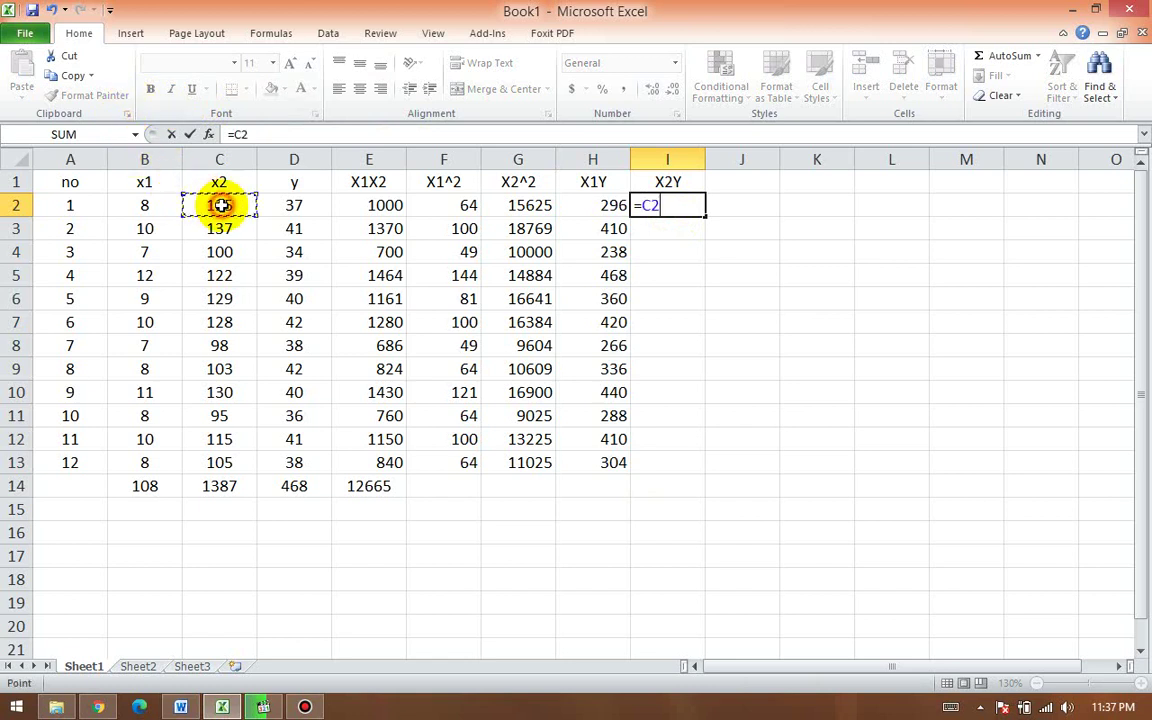
type("*")
left_click(296, 205)
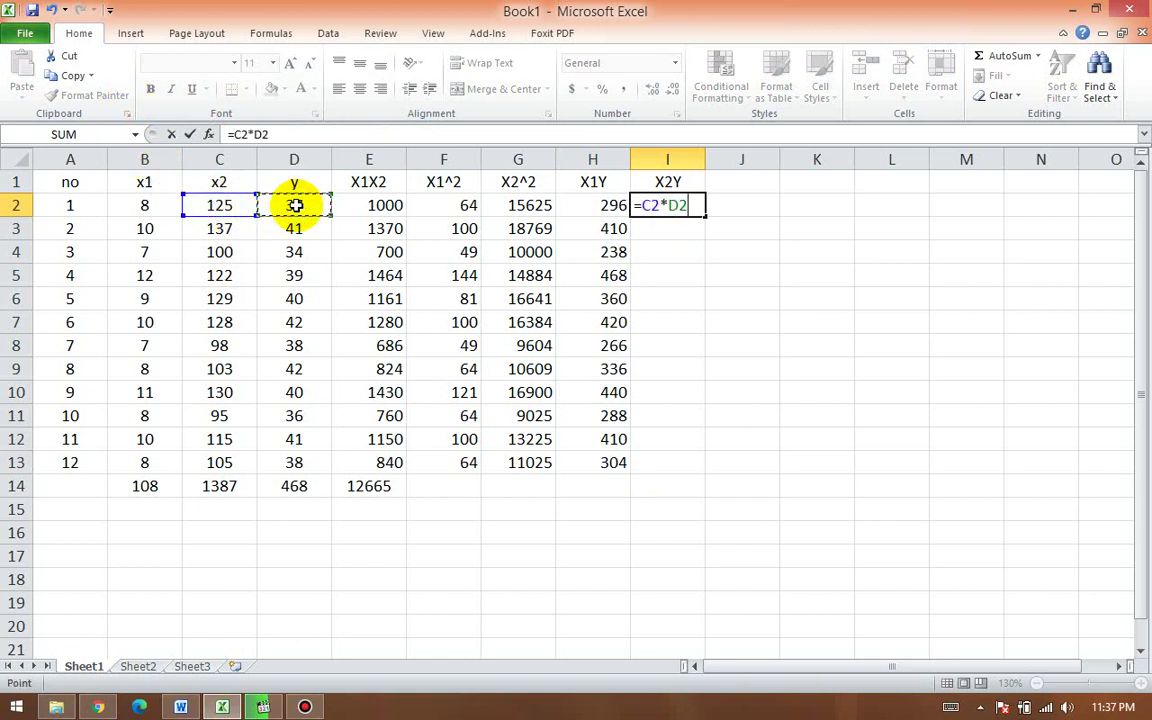
key("Return")
left_click(662, 205)
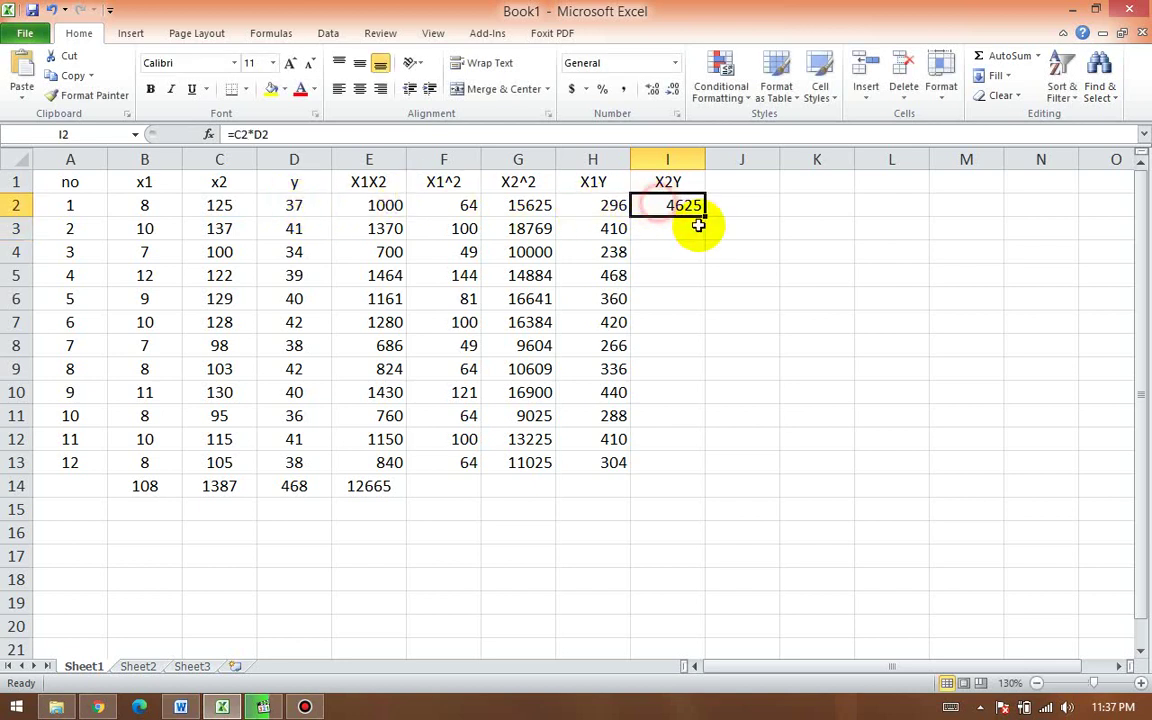
left_click_drag(703, 215, 687, 470)
Step: Extend the column total in E14 across to I14
left_click(385, 497)
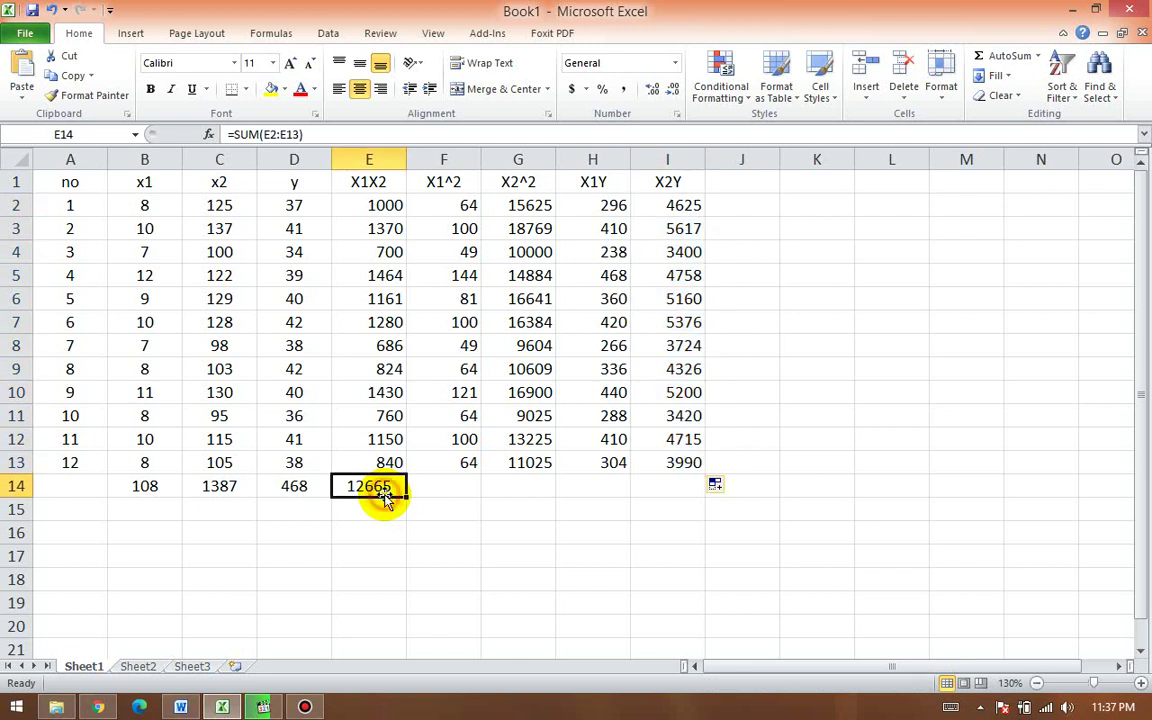
left_click_drag(406, 495, 674, 496)
left_click(605, 532)
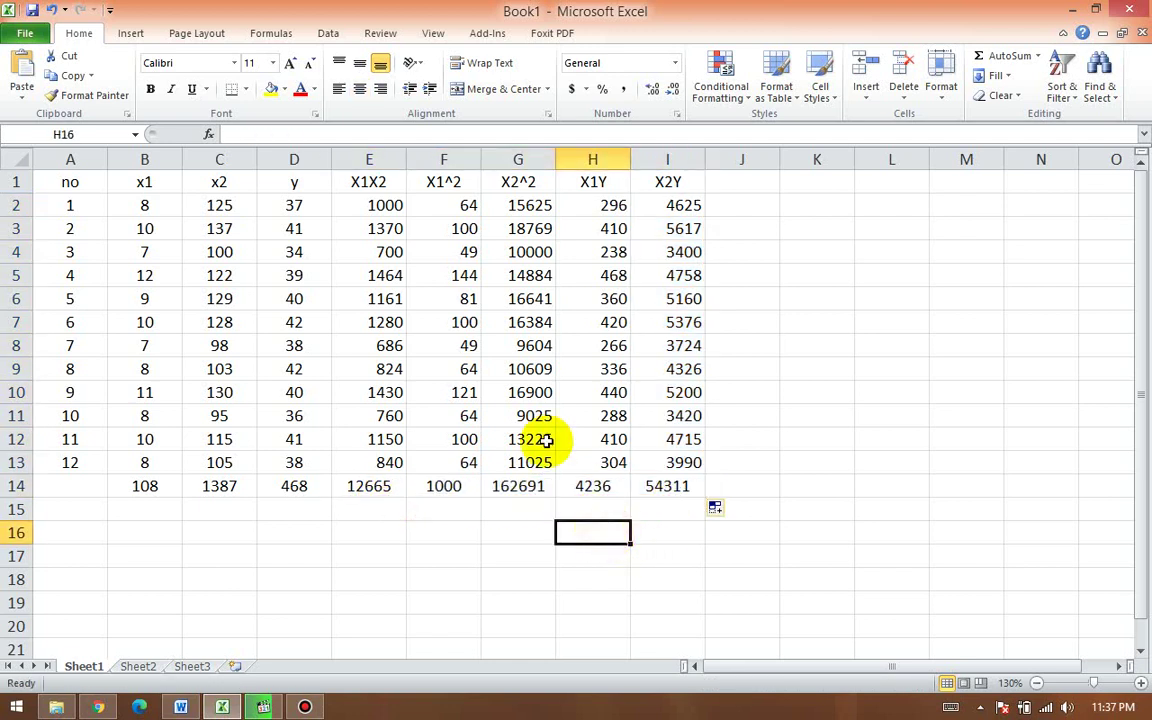
Step: Center the contents of columns E through I
left_click_drag(378, 160, 650, 198)
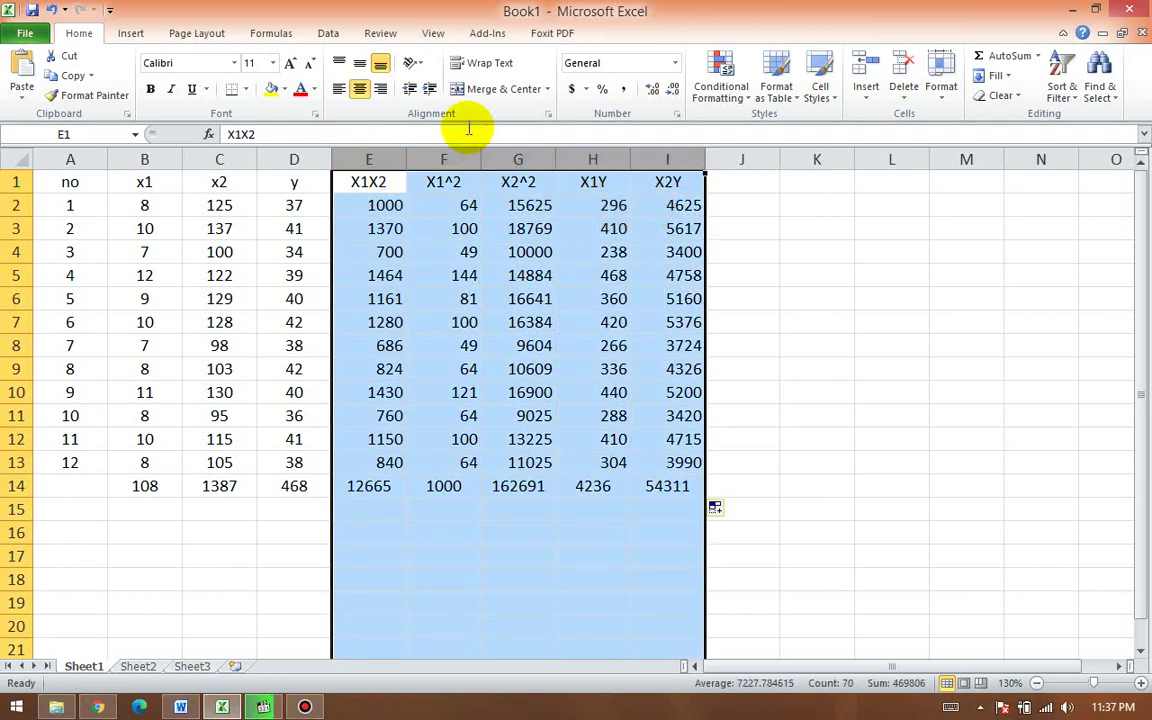
left_click(358, 90)
left_click(358, 90)
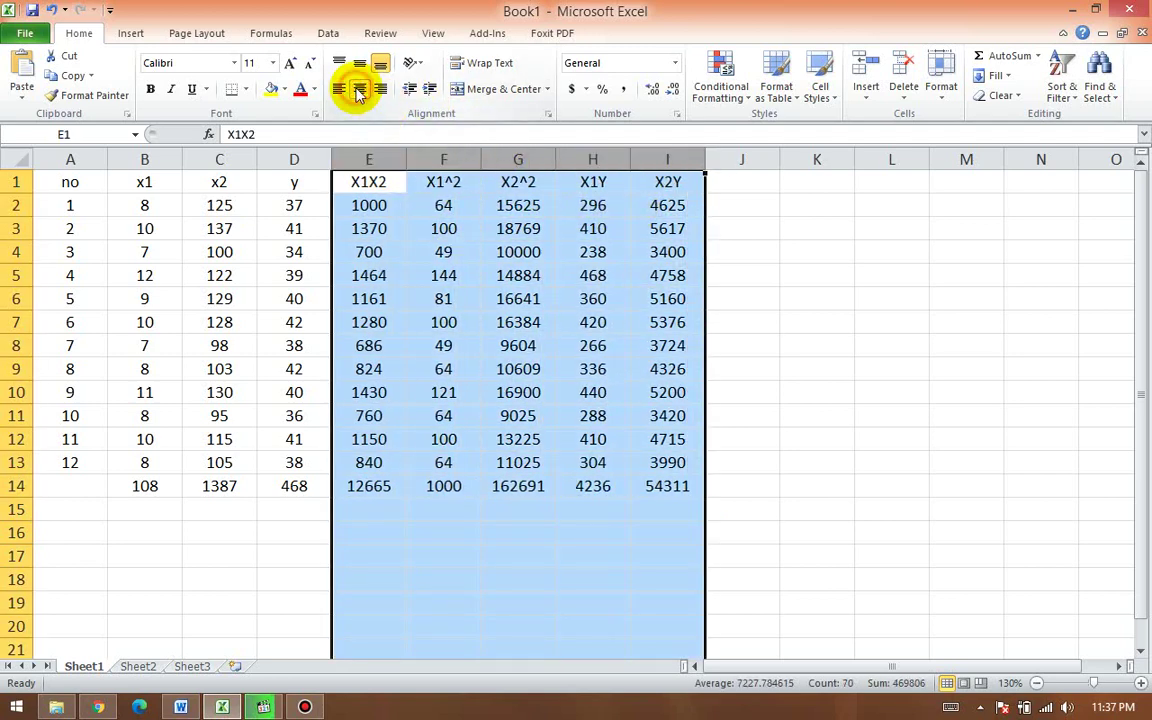
left_click(489, 300)
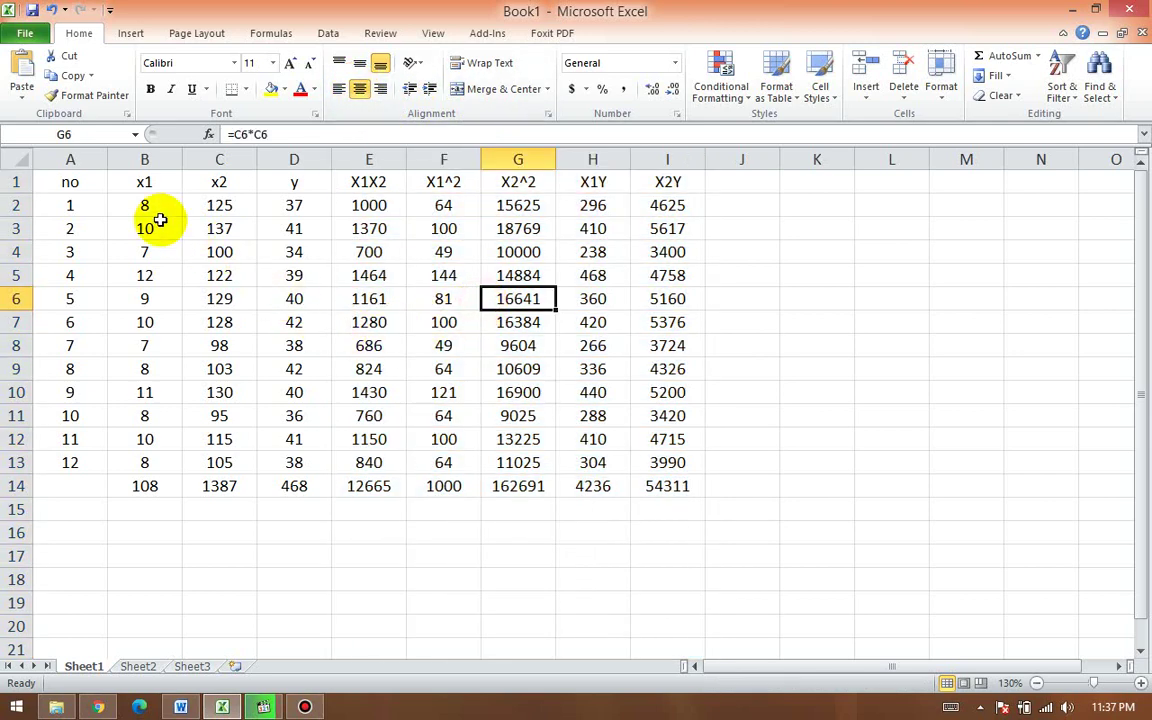
Step: Make the table's header row A1:I1 bold
left_click_drag(72, 186, 650, 186)
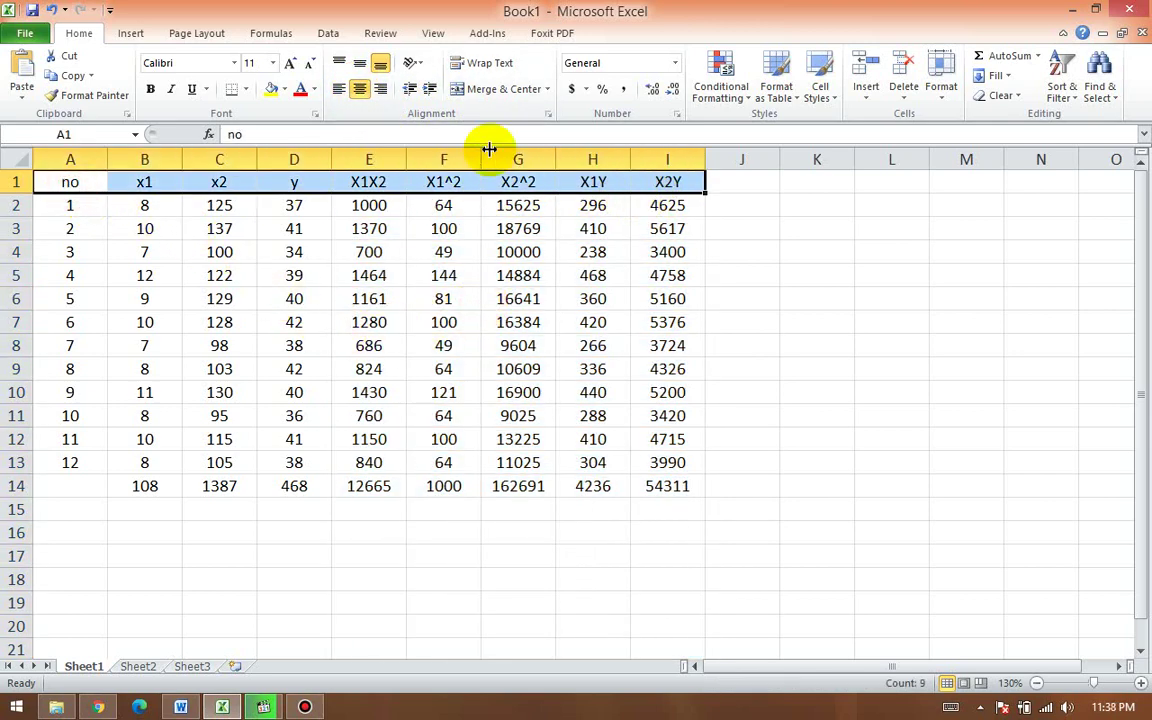
left_click(152, 92)
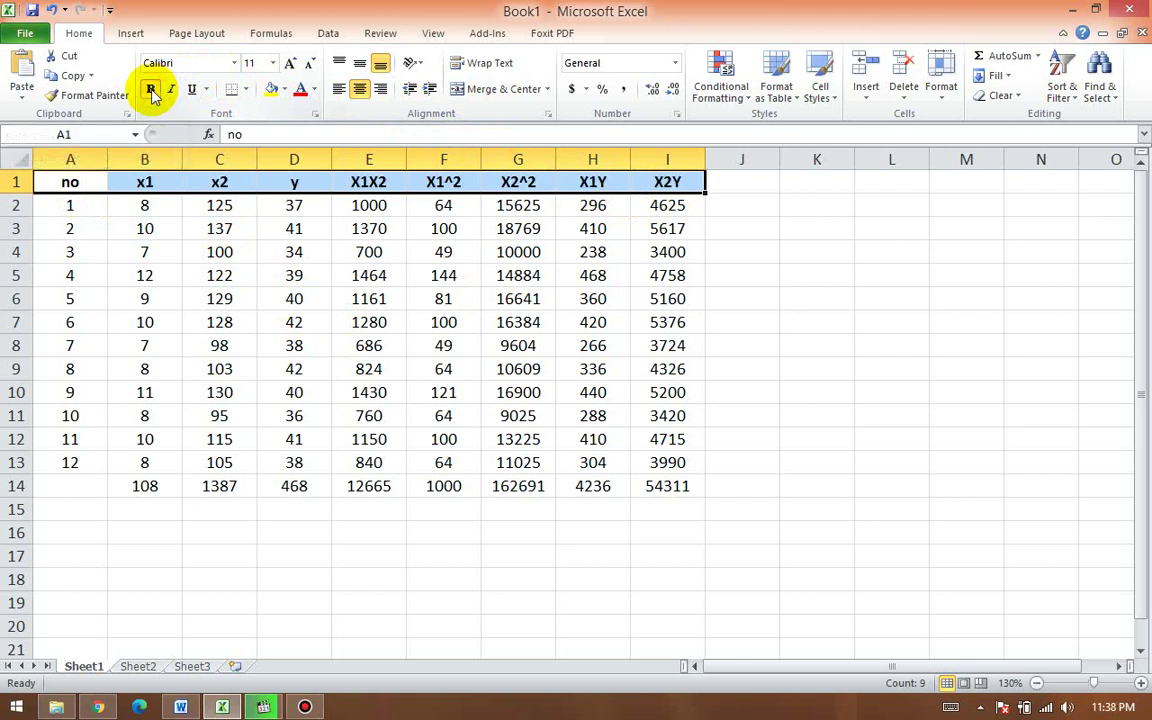
left_click(228, 324)
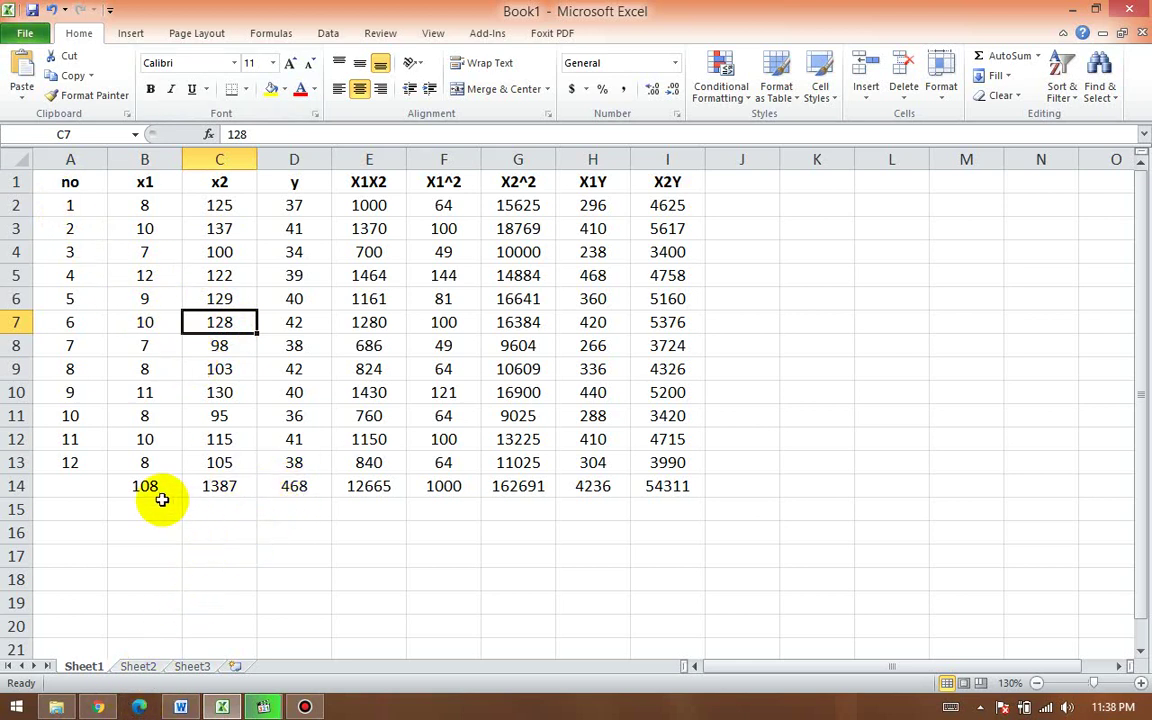
Step: Switch to the Word document and review the coefficient formulas and the deviation-score formulas under question 3
left_click_drag(129, 483, 643, 494)
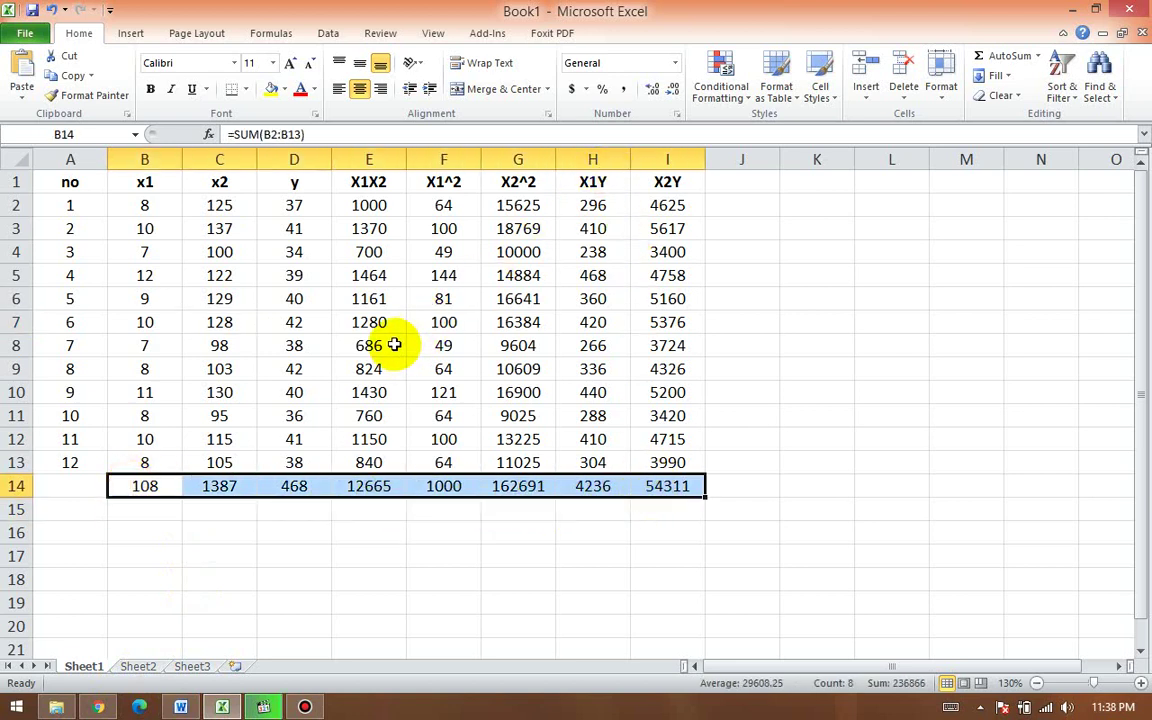
left_click(181, 705)
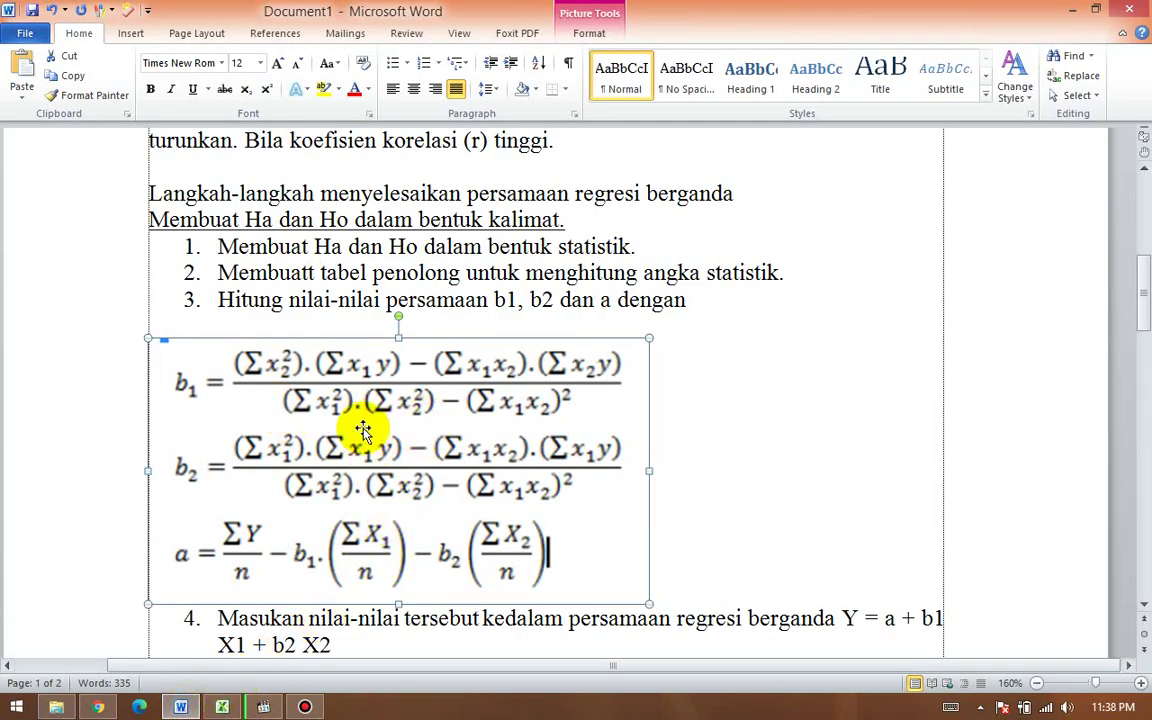
scroll(362, 427, "down", 2)
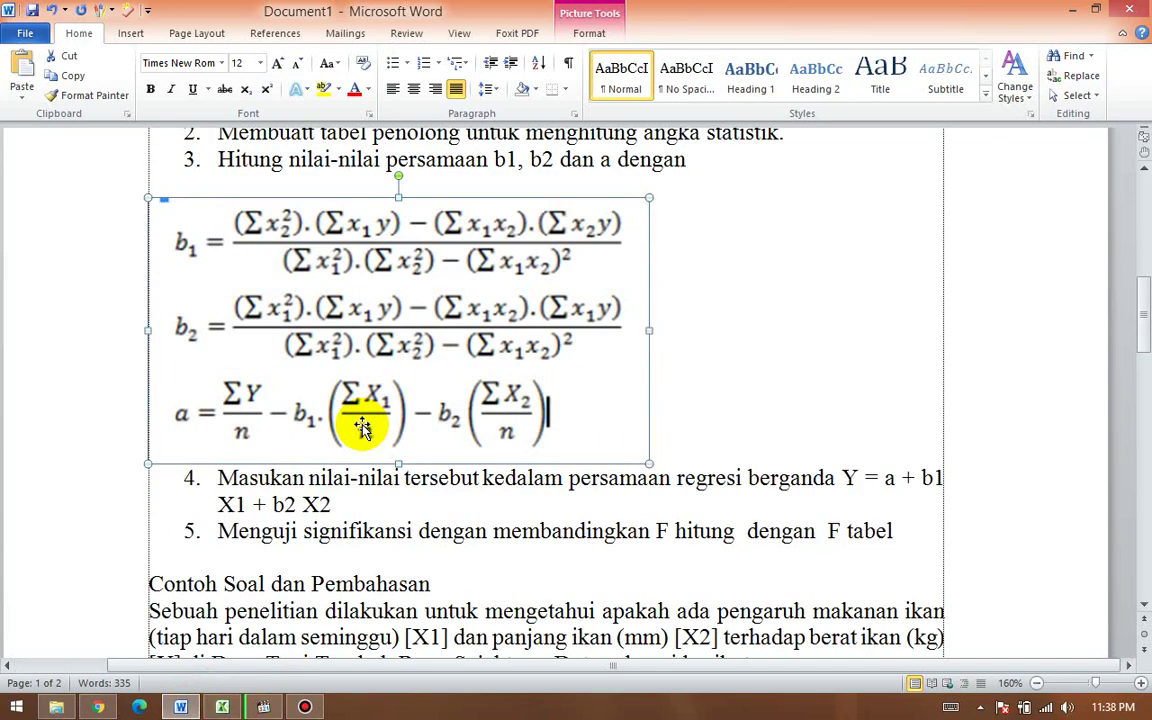
scroll(362, 428, "down", 12)
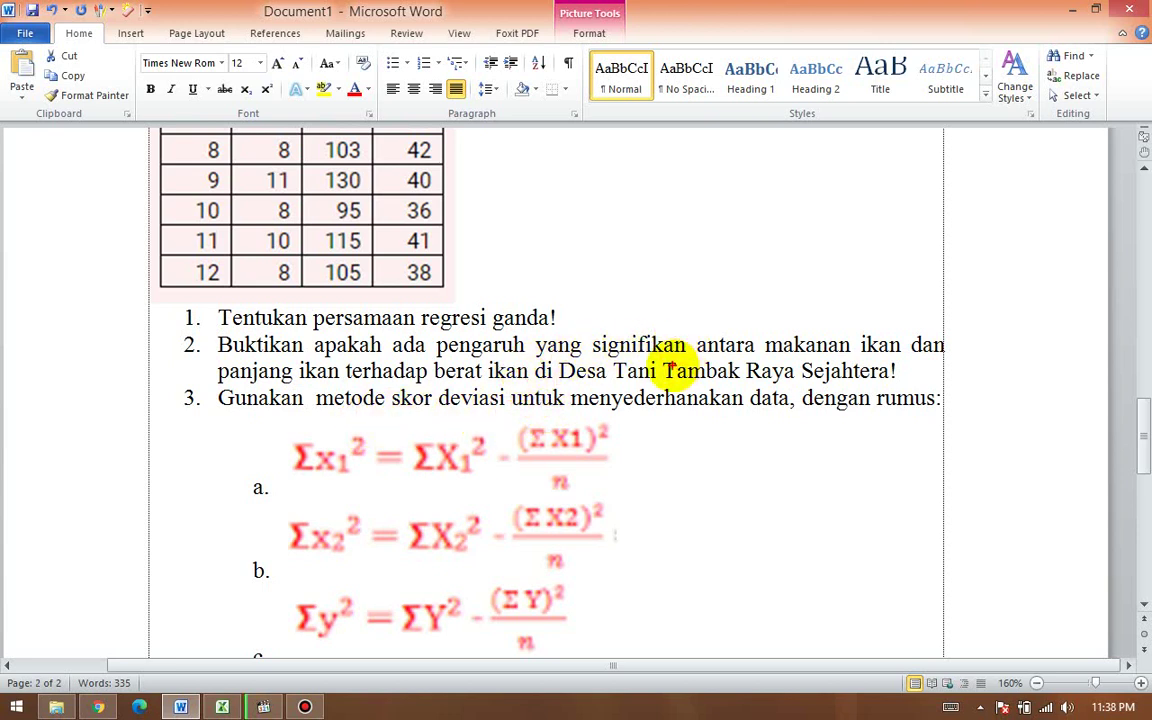
left_click_drag(334, 411, 500, 403)
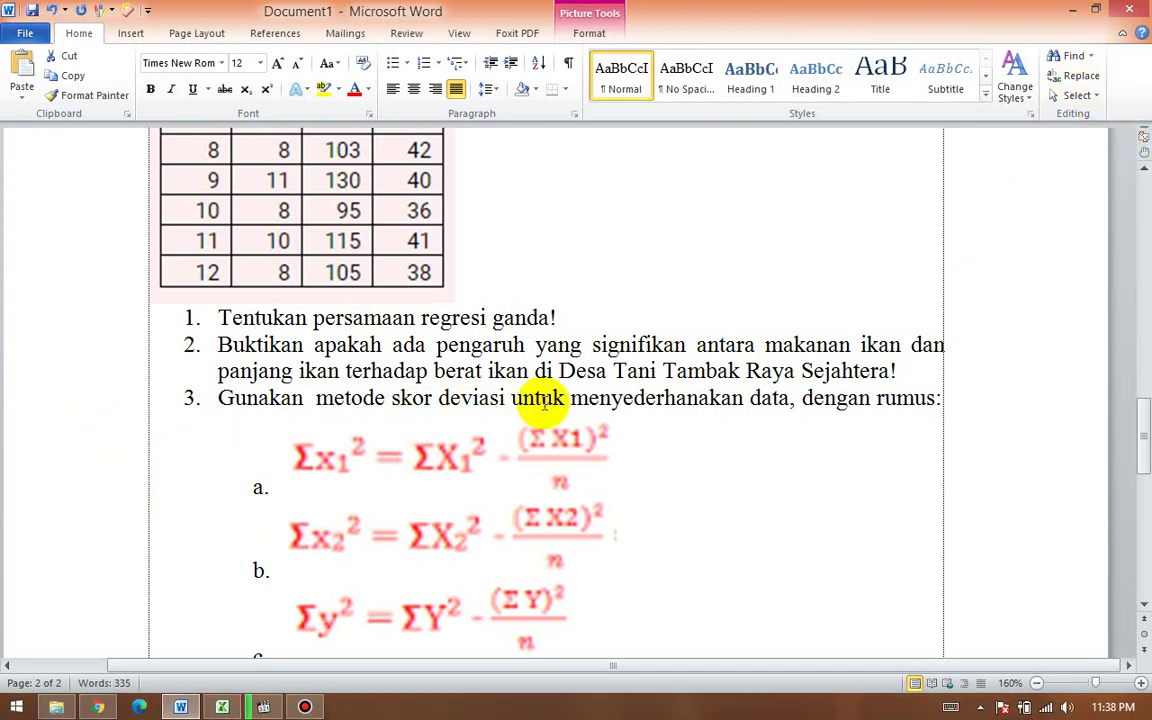
Step: Arrange the Word document and the Excel workbook side by side, with empty rows below the table in view
left_click(1096, 10)
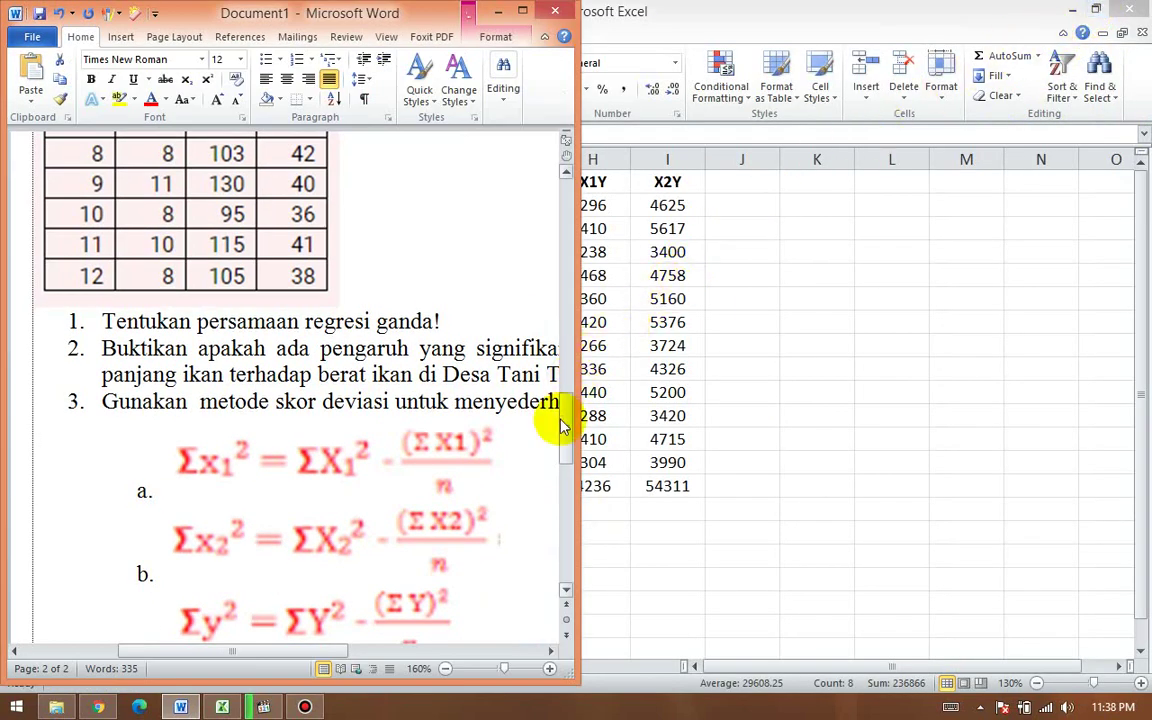
double_click(985, 10)
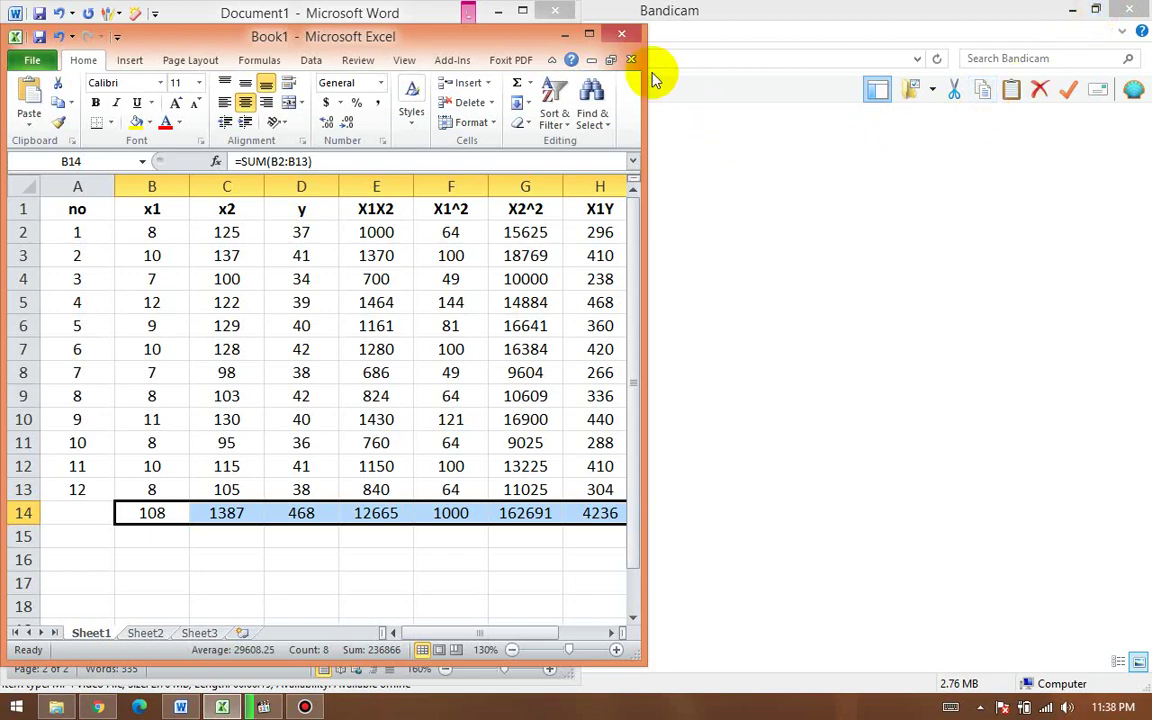
left_click_drag(433, 45, 959, 31)
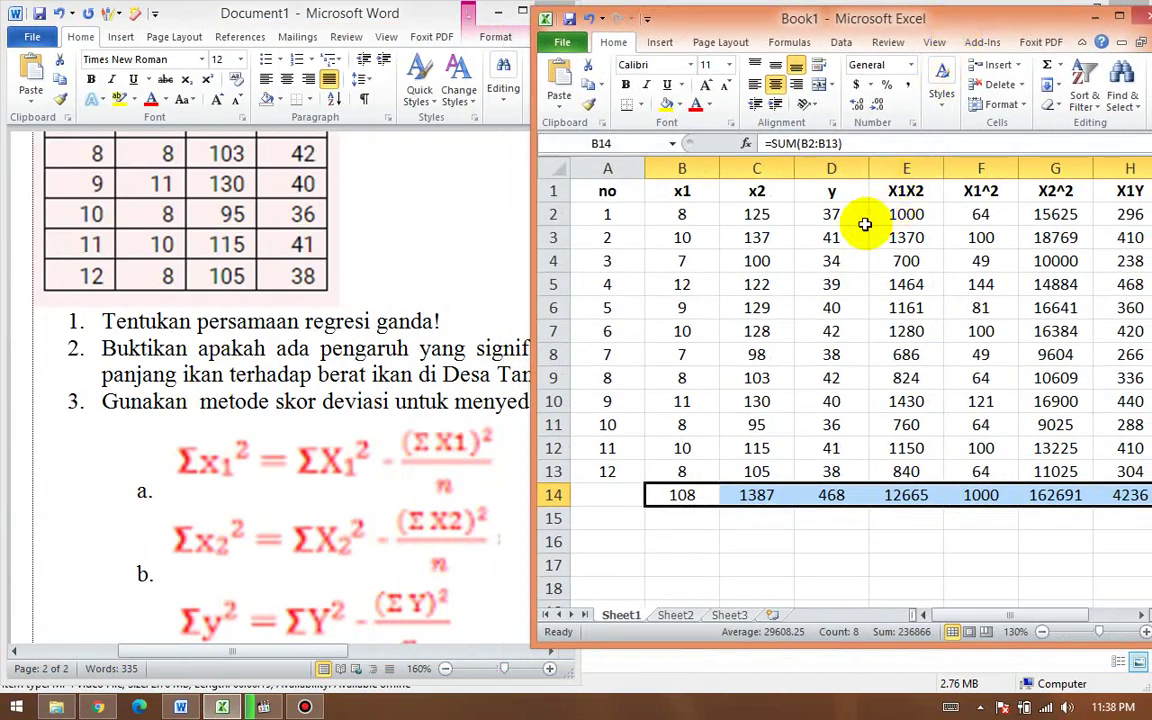
scroll(863, 461, "down", 3)
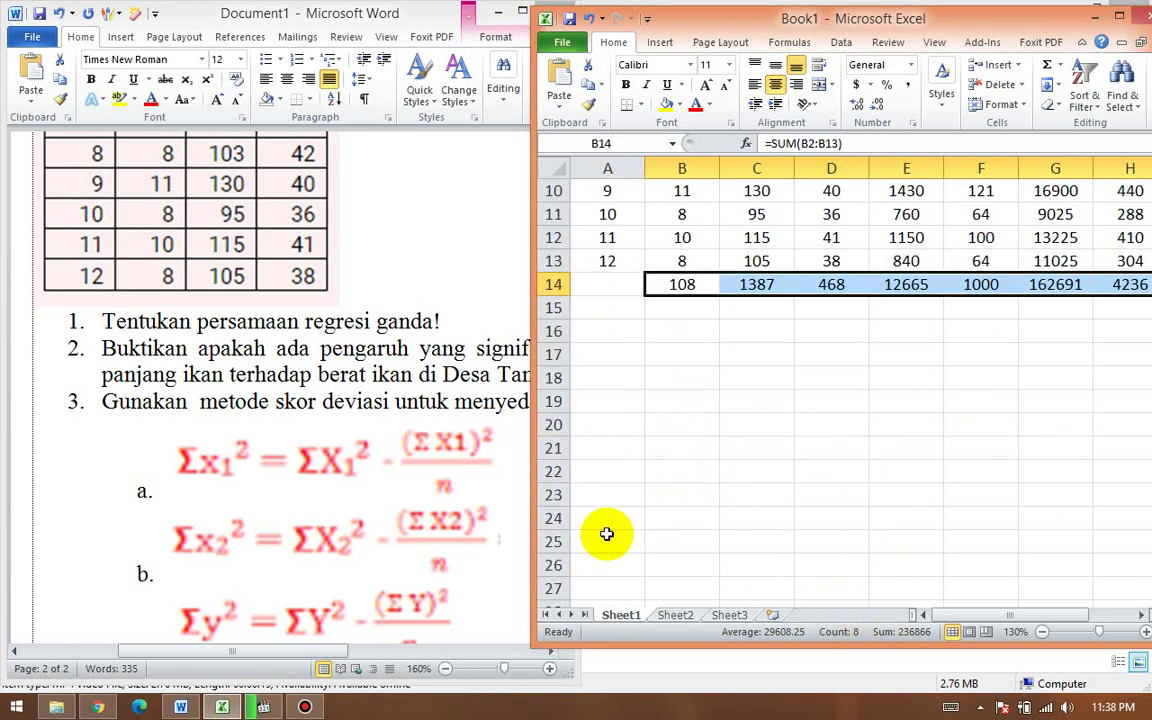
scroll(411, 350, "down", 4)
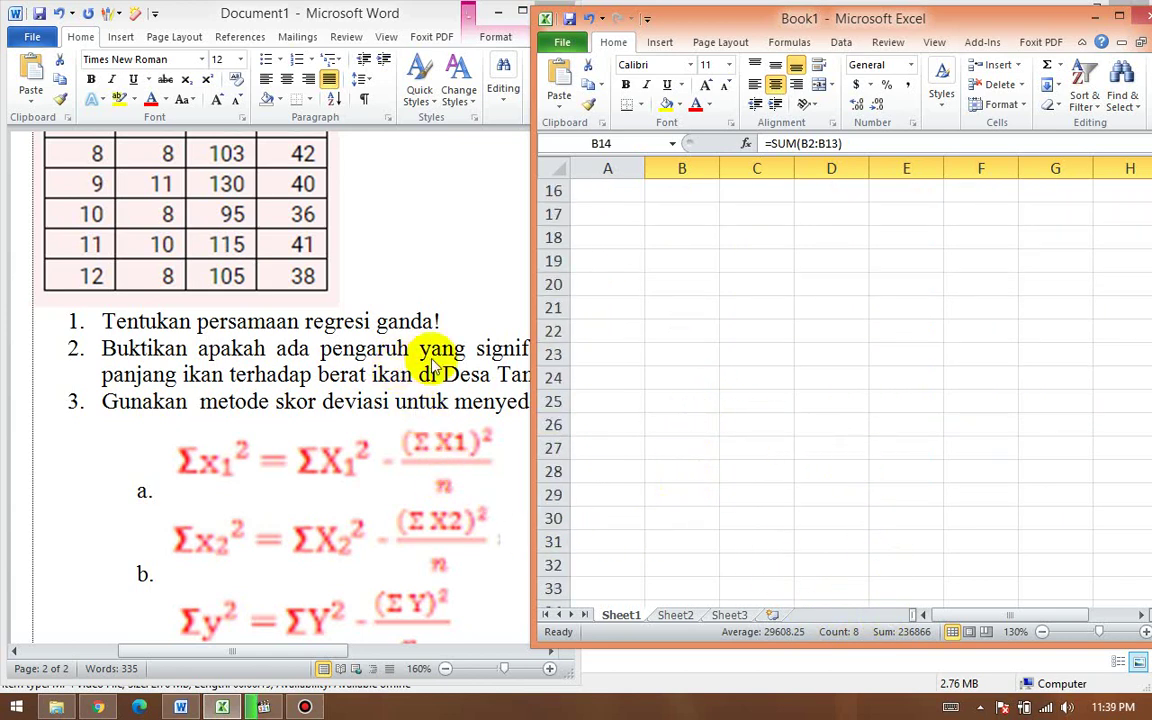
Step: Show deviation-score formulas a to f in the Word document beside the worksheet and select cell B16 below the totals row
scroll(380, 368, "up", 4)
left_click(380, 368)
scroll(368, 362, "down", 3)
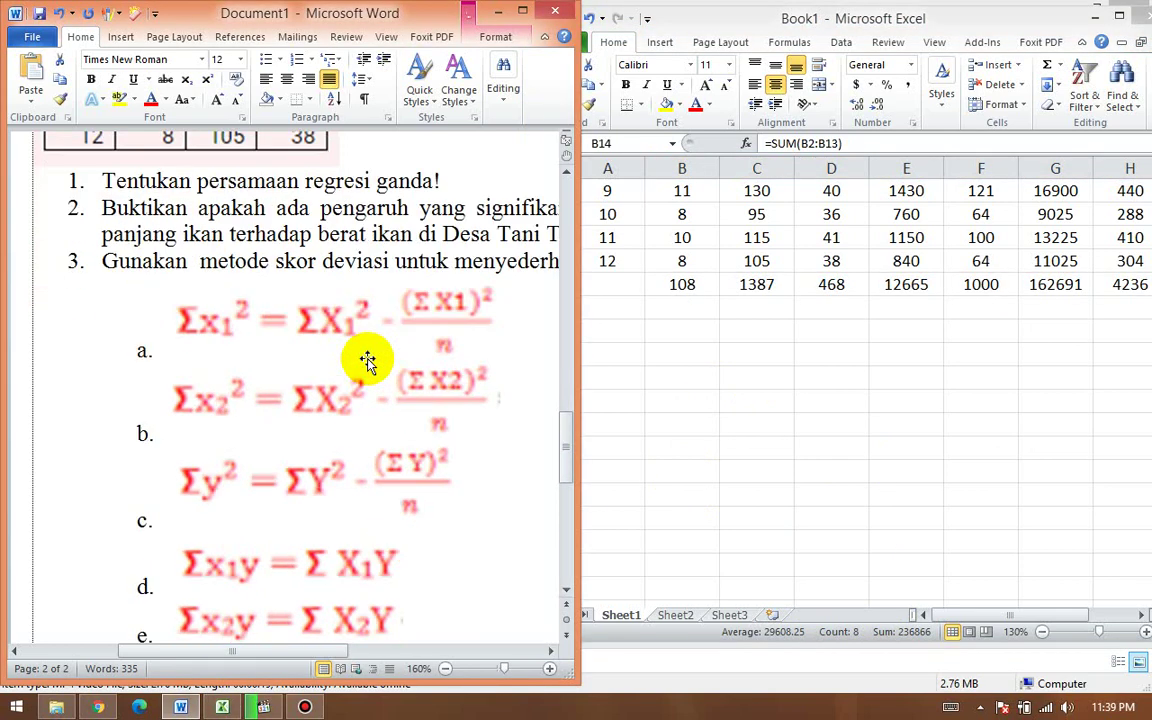
scroll(370, 361, "down", 2)
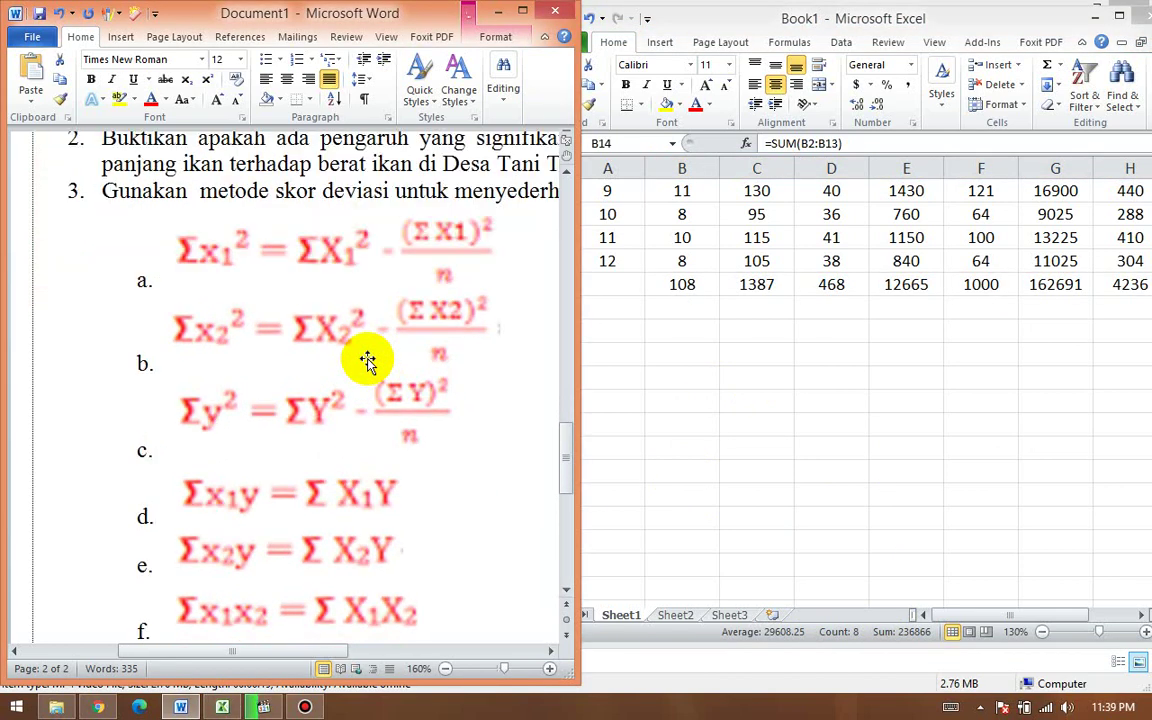
left_click(680, 323)
scroll(697, 339, "down", 1)
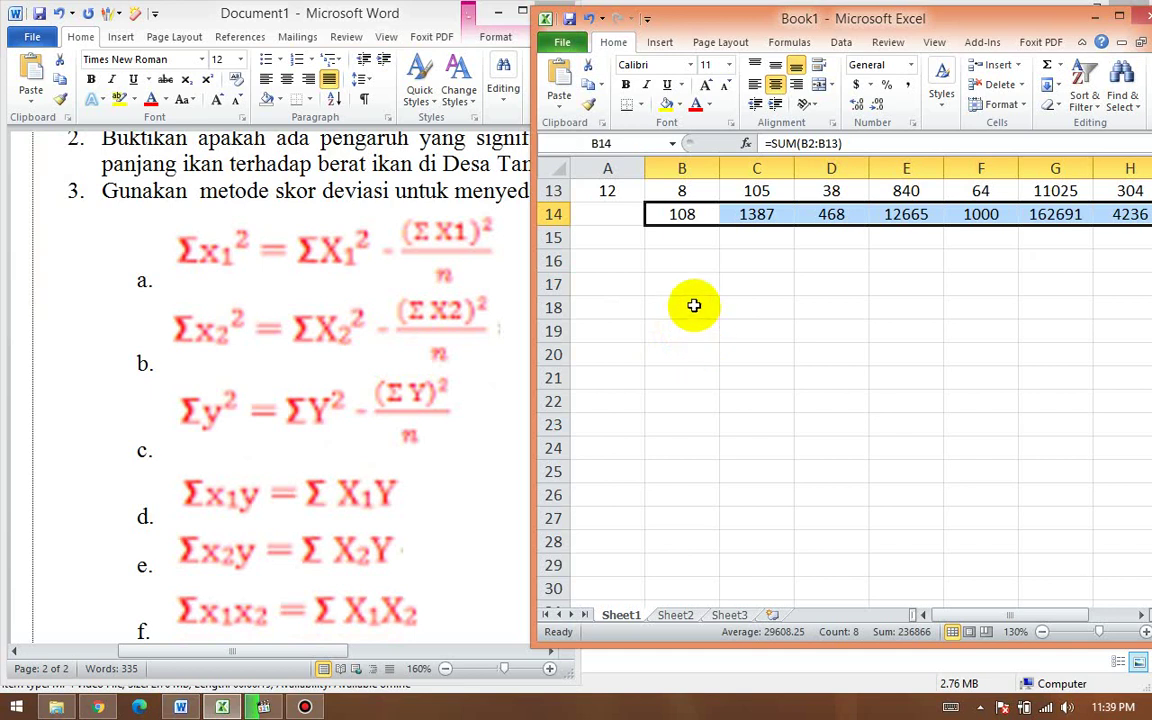
left_click(692, 260)
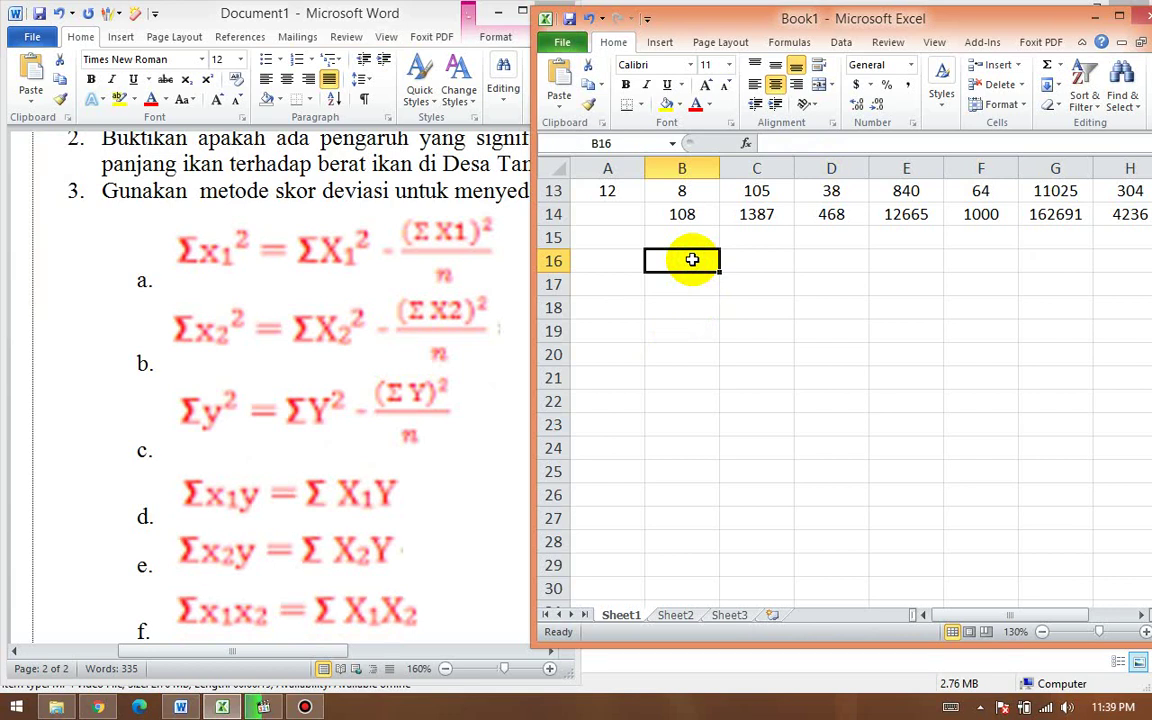
type("S")
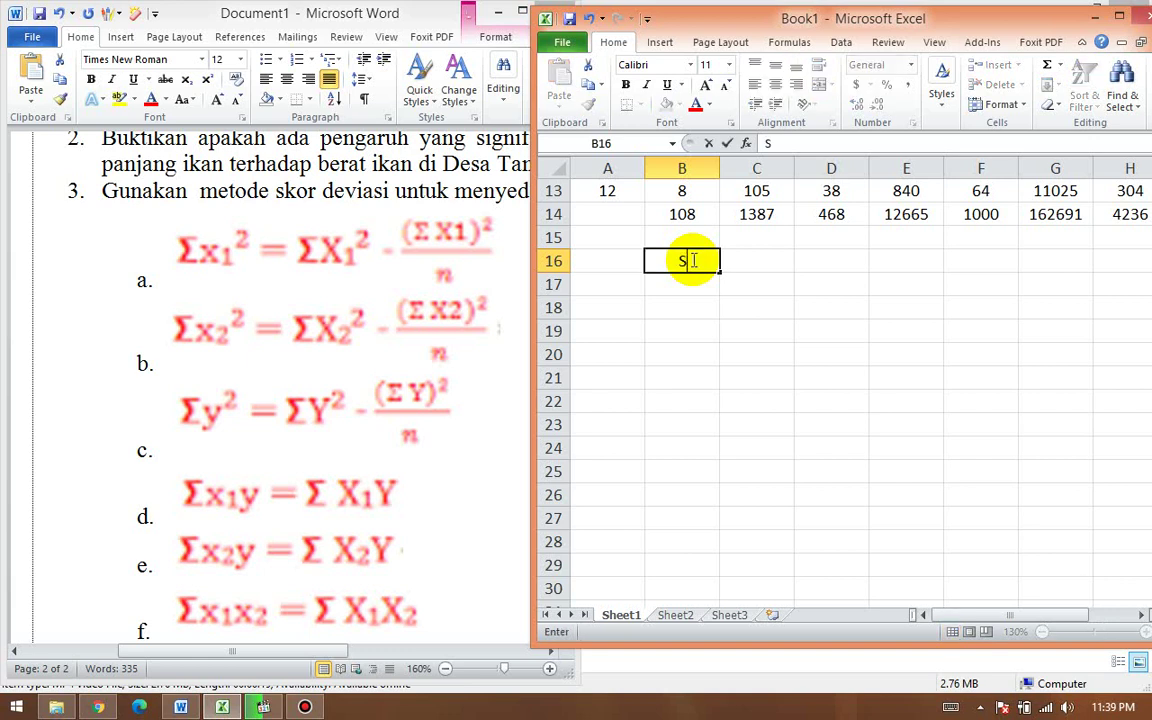
type("IGM")
key("BackSpace")
key("BackSpace")
Step: Open the Symbol dialog for cell B16 and browse the normal-text character subsets back to Basic Latin for a sigma
key("alt+i")
key("s")
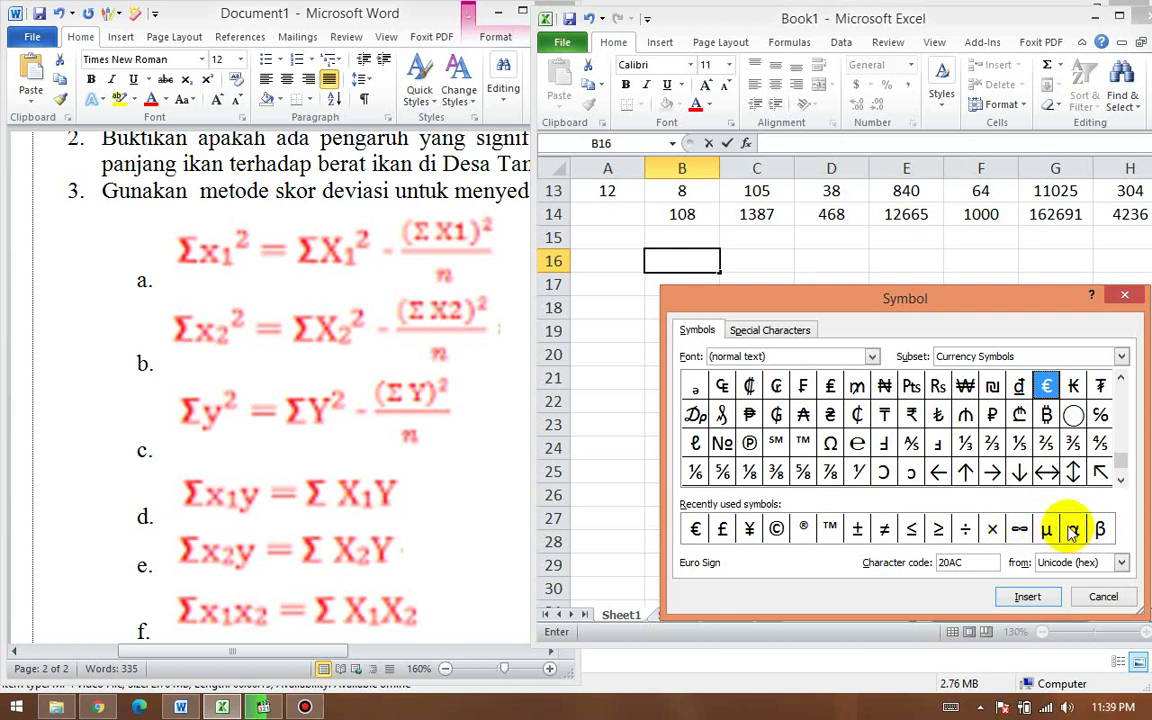
left_click(873, 357)
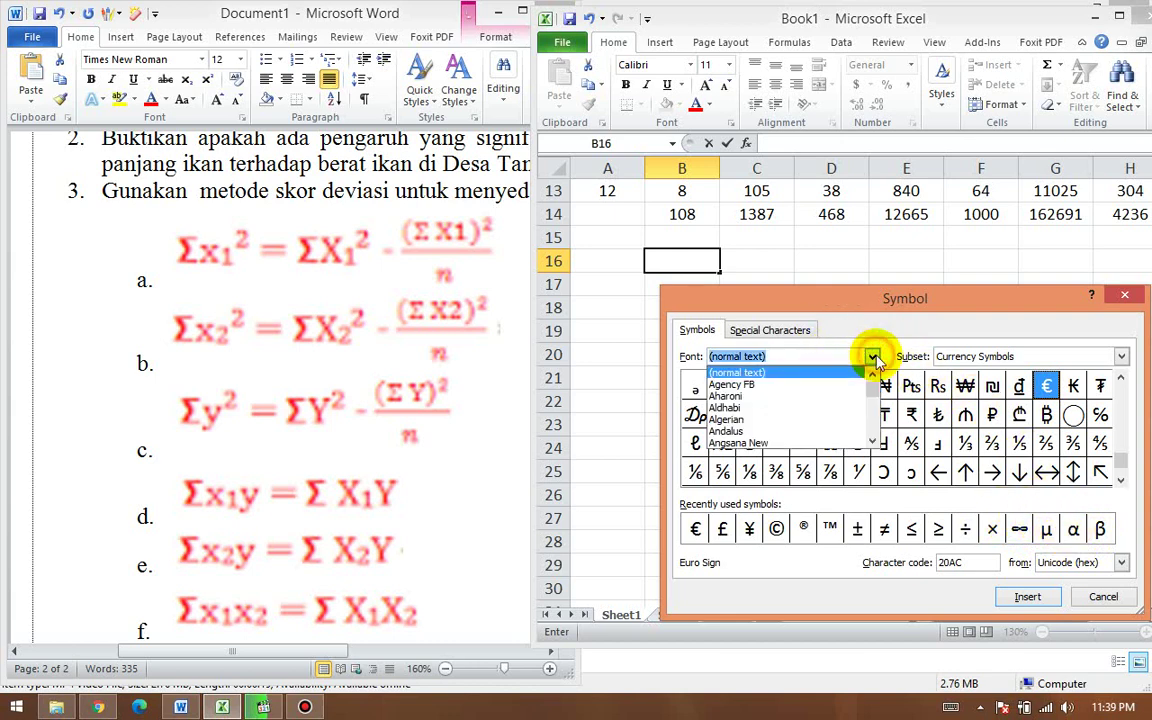
left_click(757, 333)
left_click(697, 330)
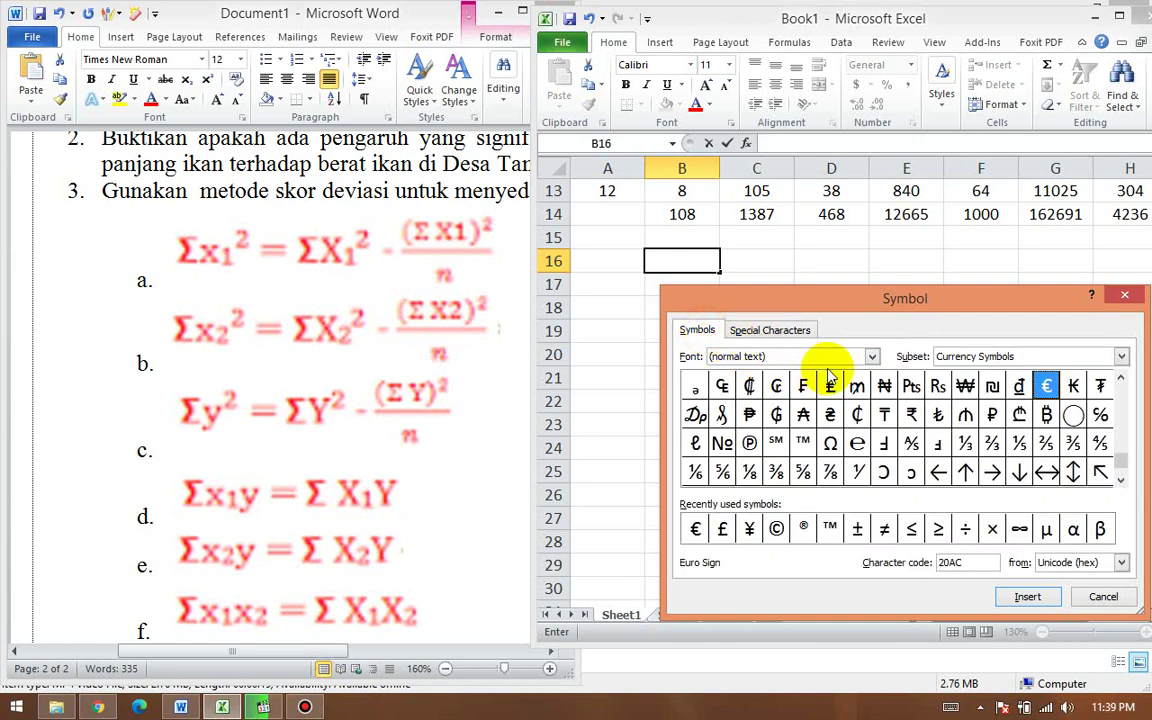
left_click(975, 360)
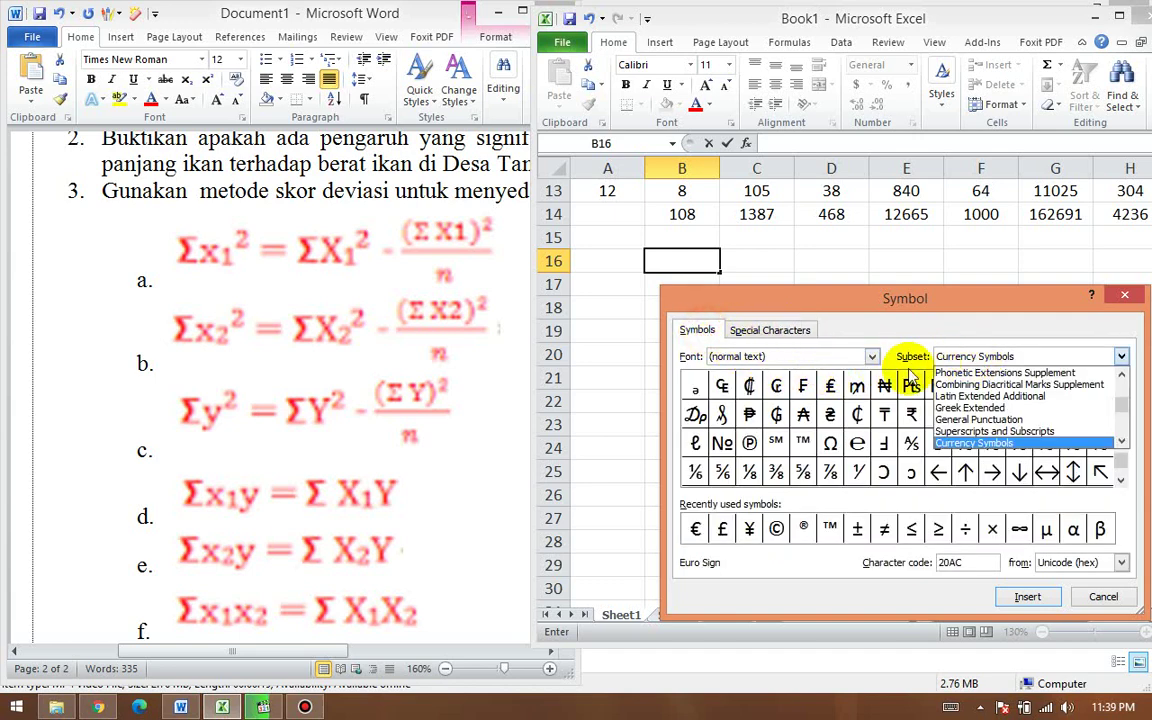
left_click(857, 388)
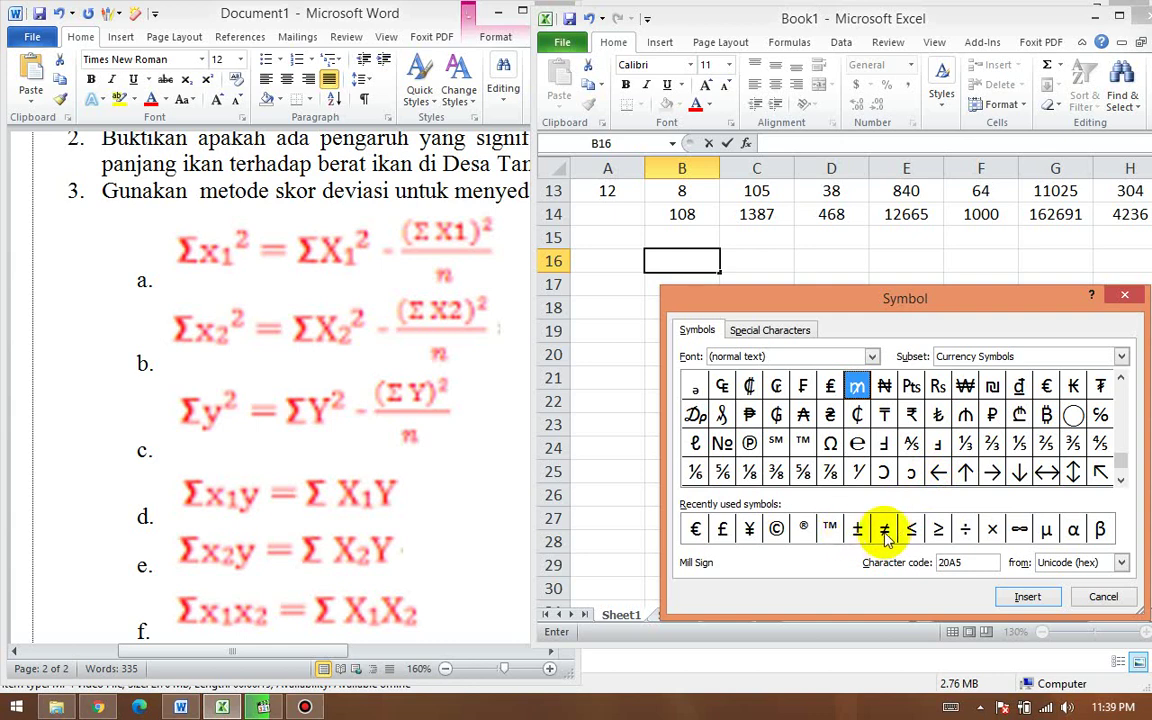
left_click(884, 446)
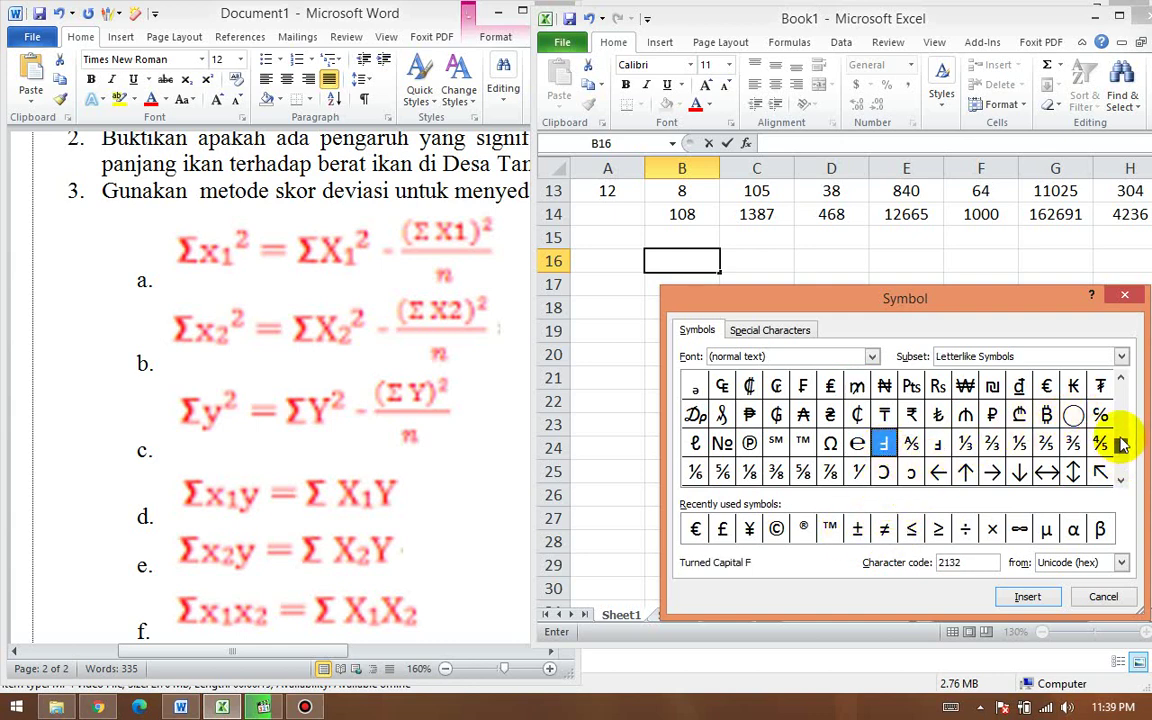
left_click_drag(1122, 446, 1121, 413)
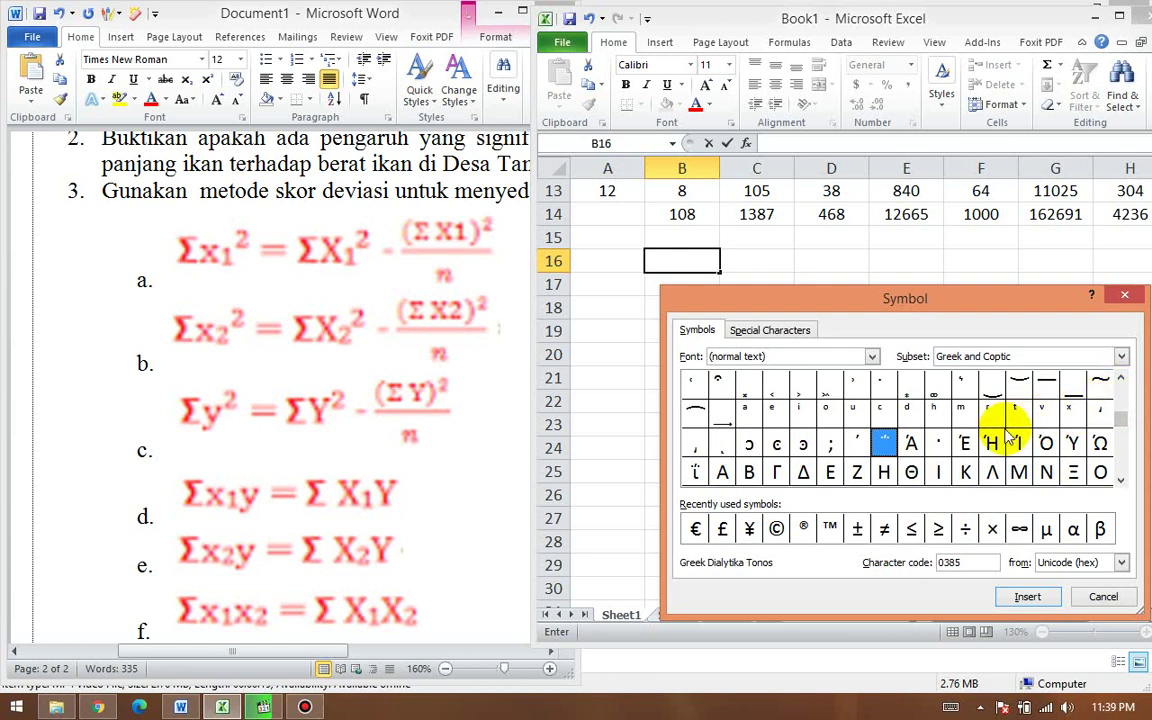
left_click(1124, 352)
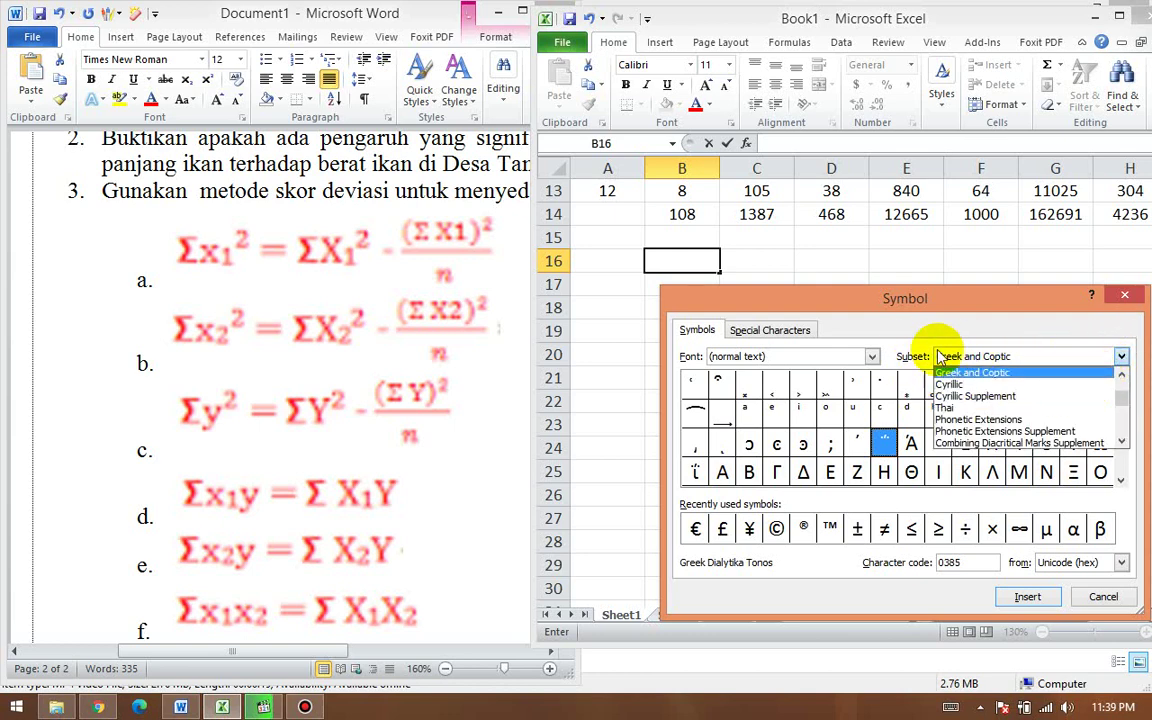
left_click(872, 356)
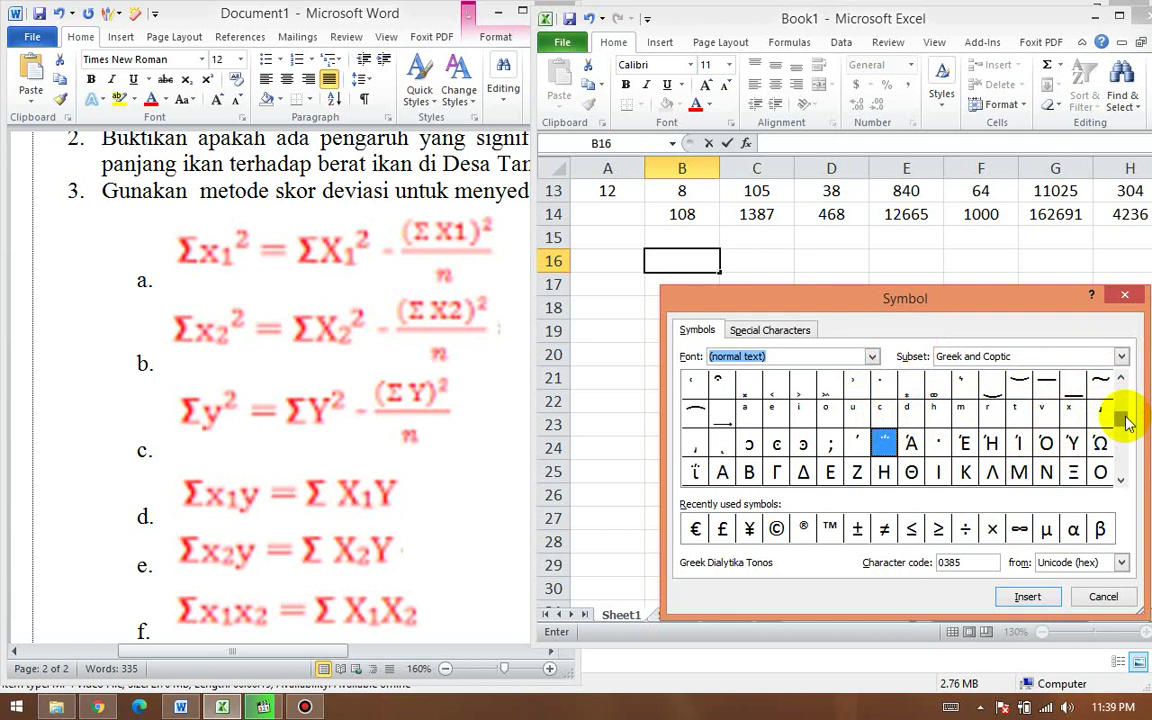
left_click_drag(1126, 420, 1130, 358)
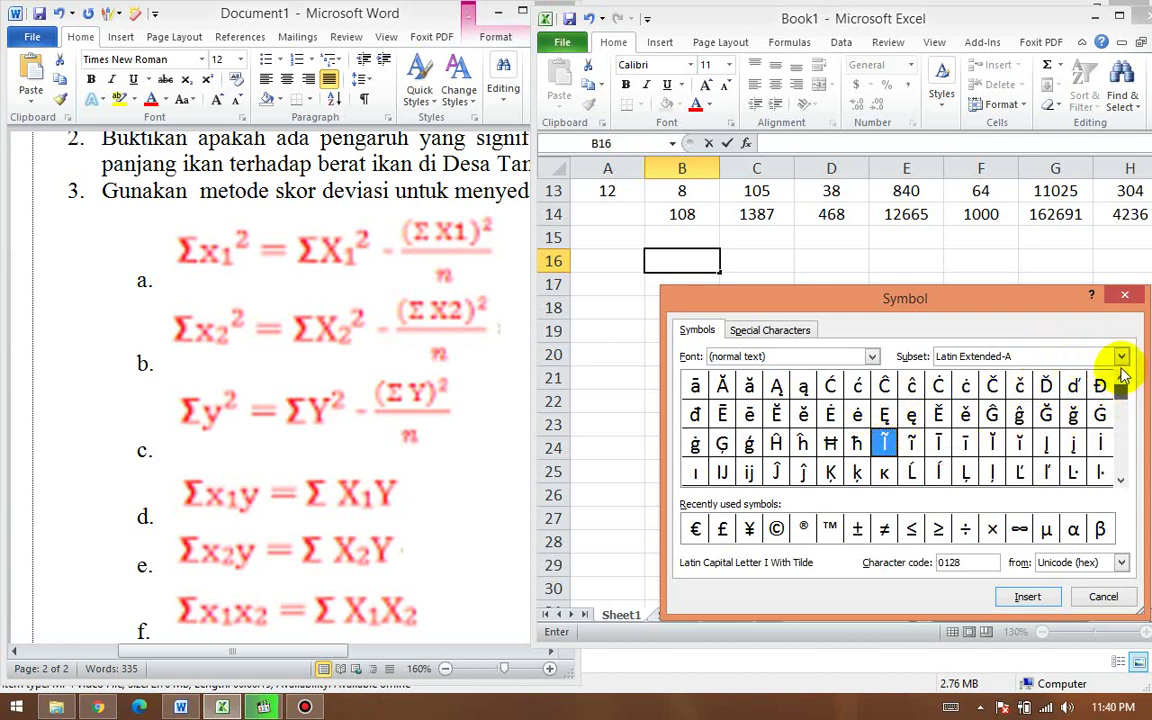
left_click_drag(1121, 397, 1105, 382)
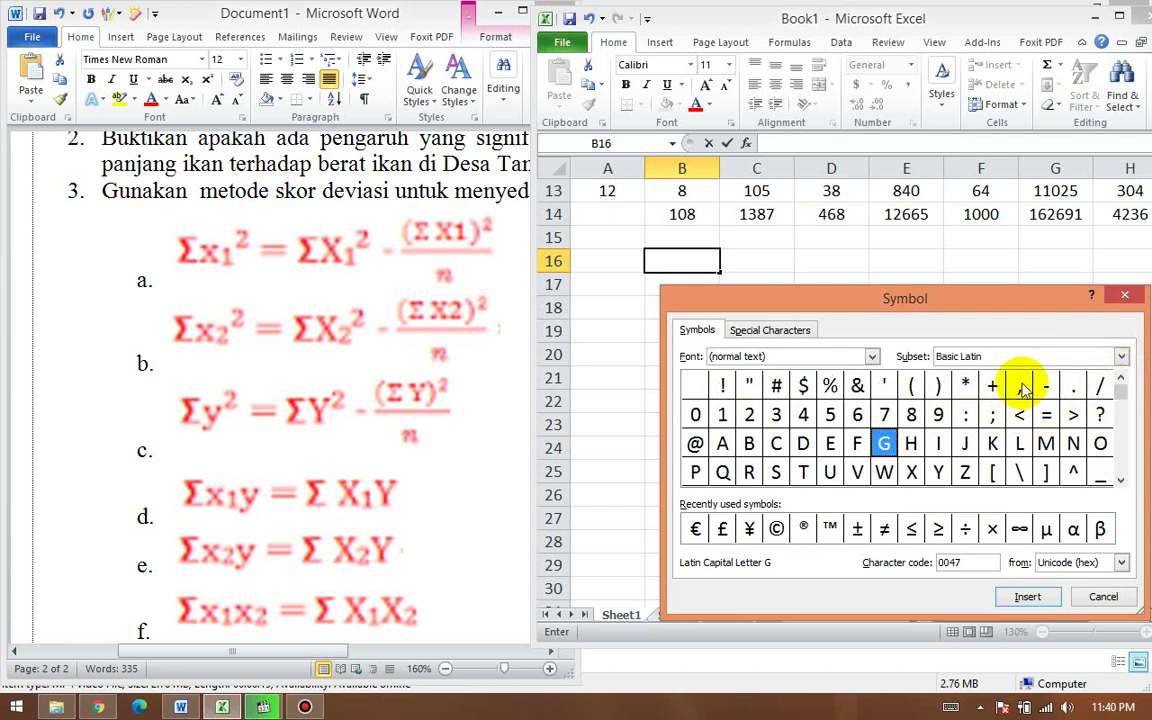
Step: Insert the Σ character (code 01A9) from the Latin Extended-B subset into cell B16
left_click(803, 452)
key("Down")
key("Down")
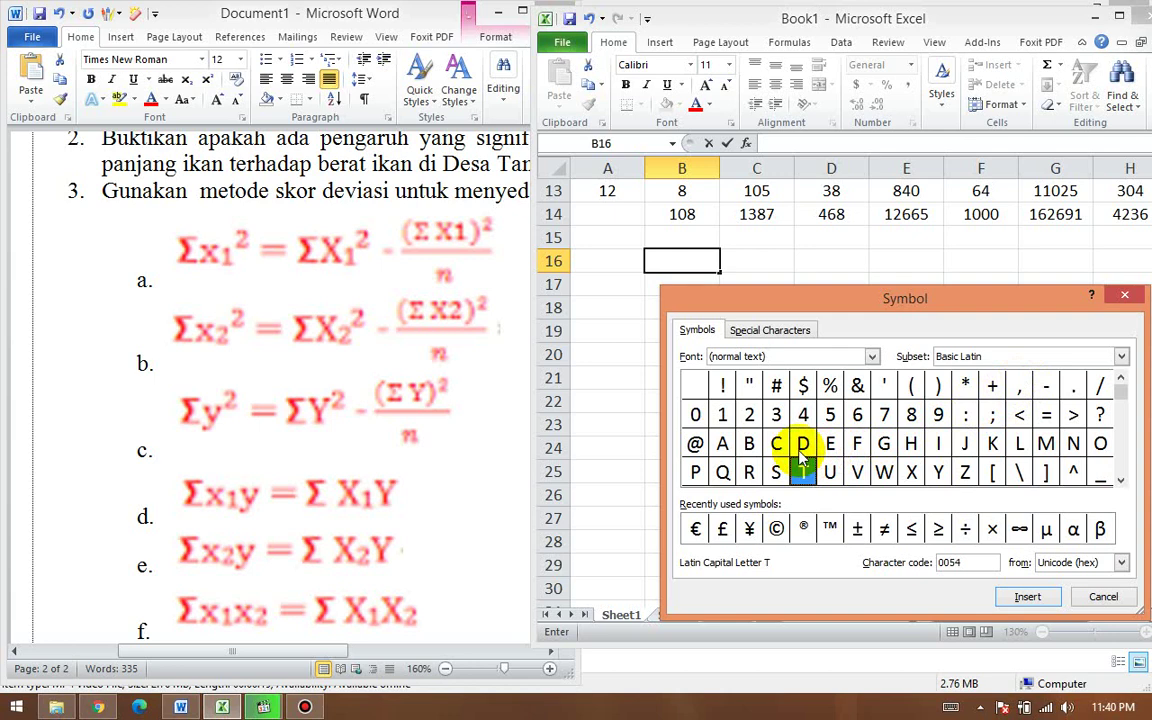
key("Down")
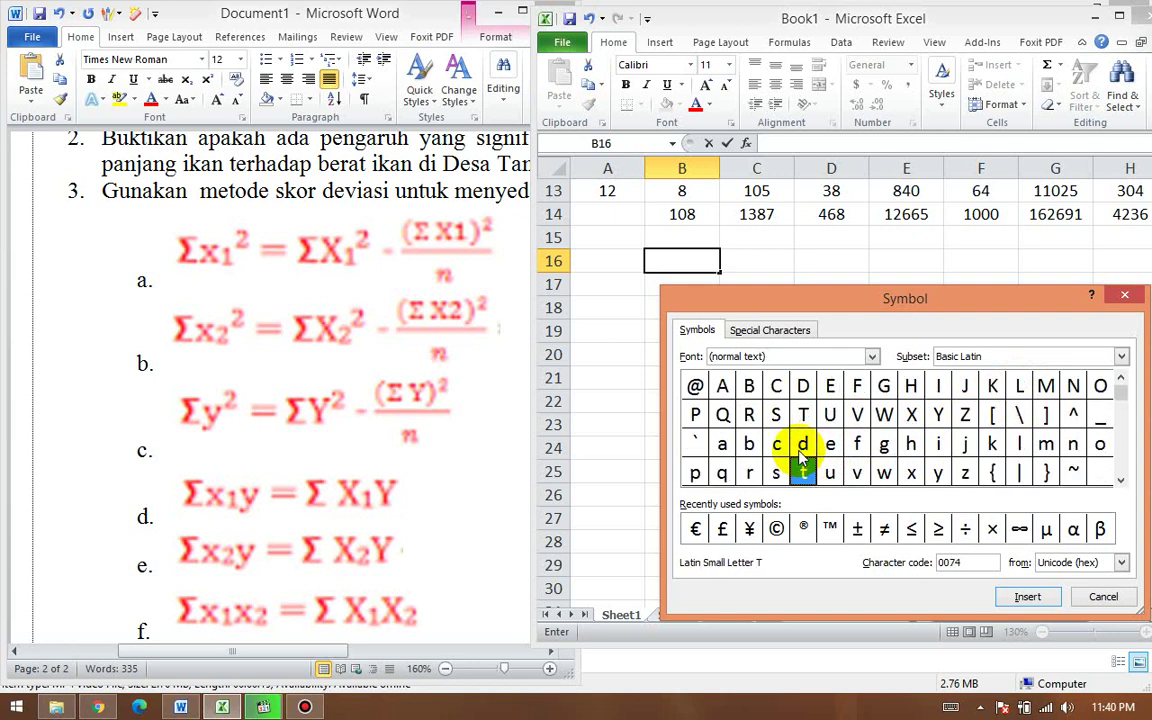
key("Down")
key("Down")
key("Down")
key("Down")
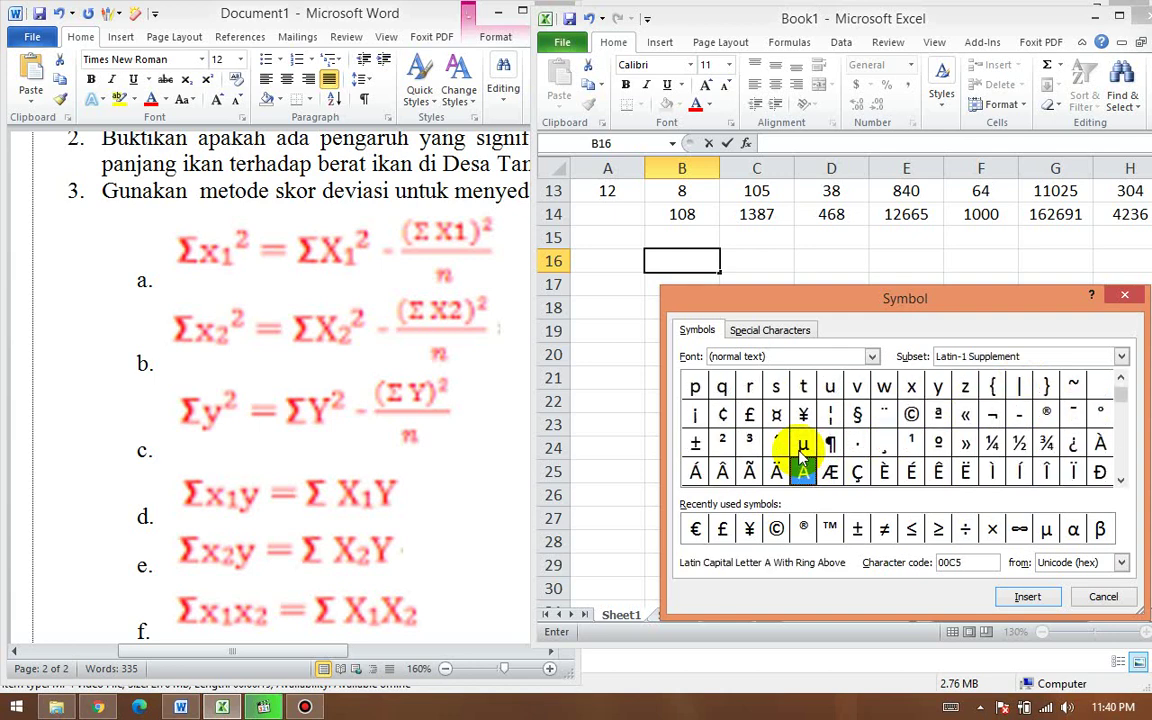
key("Down")
key("Down")
key("Down")
key("Down")
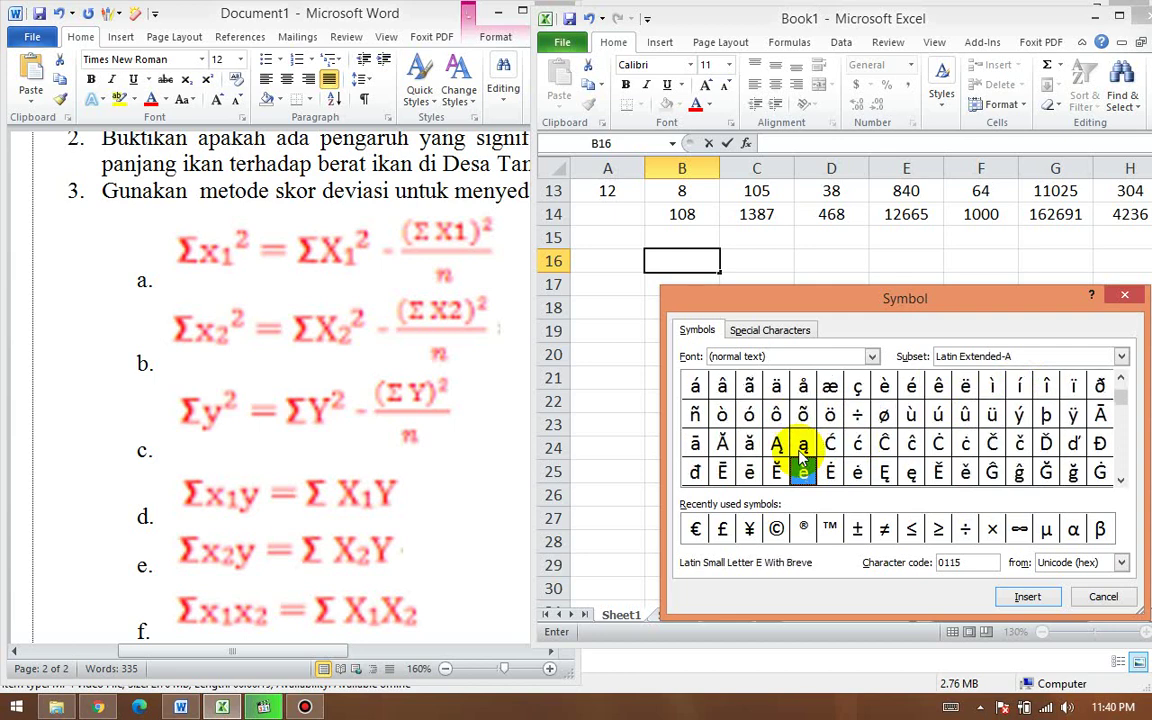
key("Down")
key("Down")
key("Down")
key("Down")
key("Down")
key("Down")
key("Down")
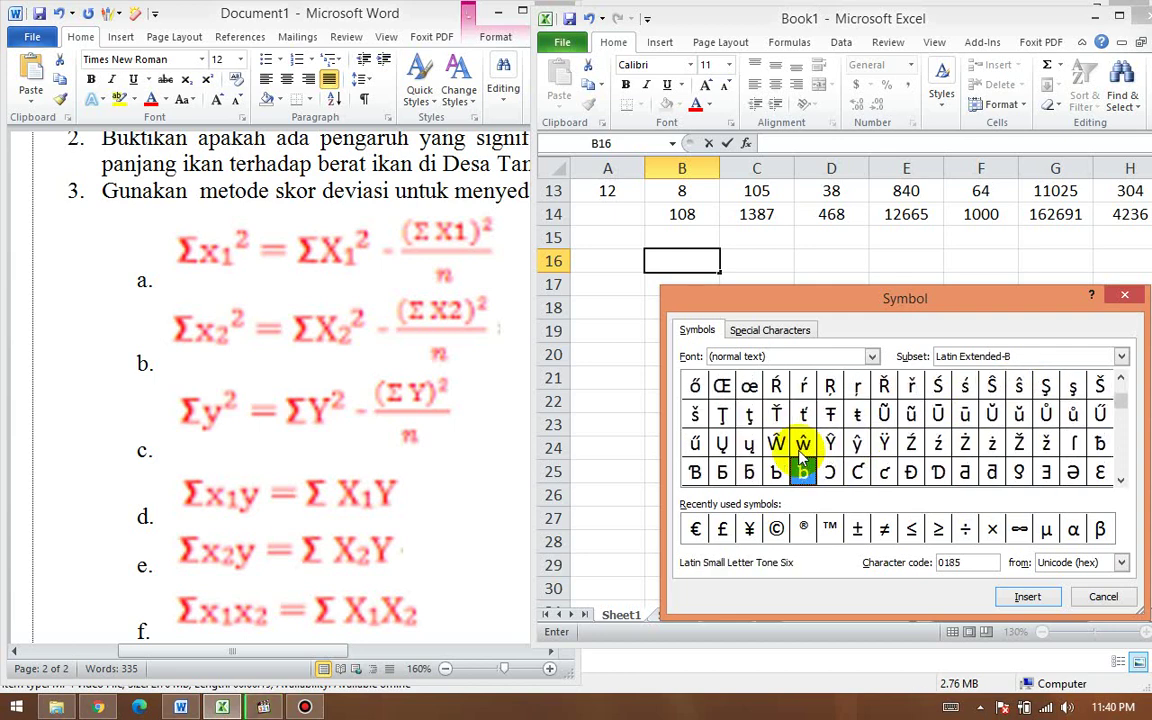
key("Down")
key("Down")
key("Down")
key("Down")
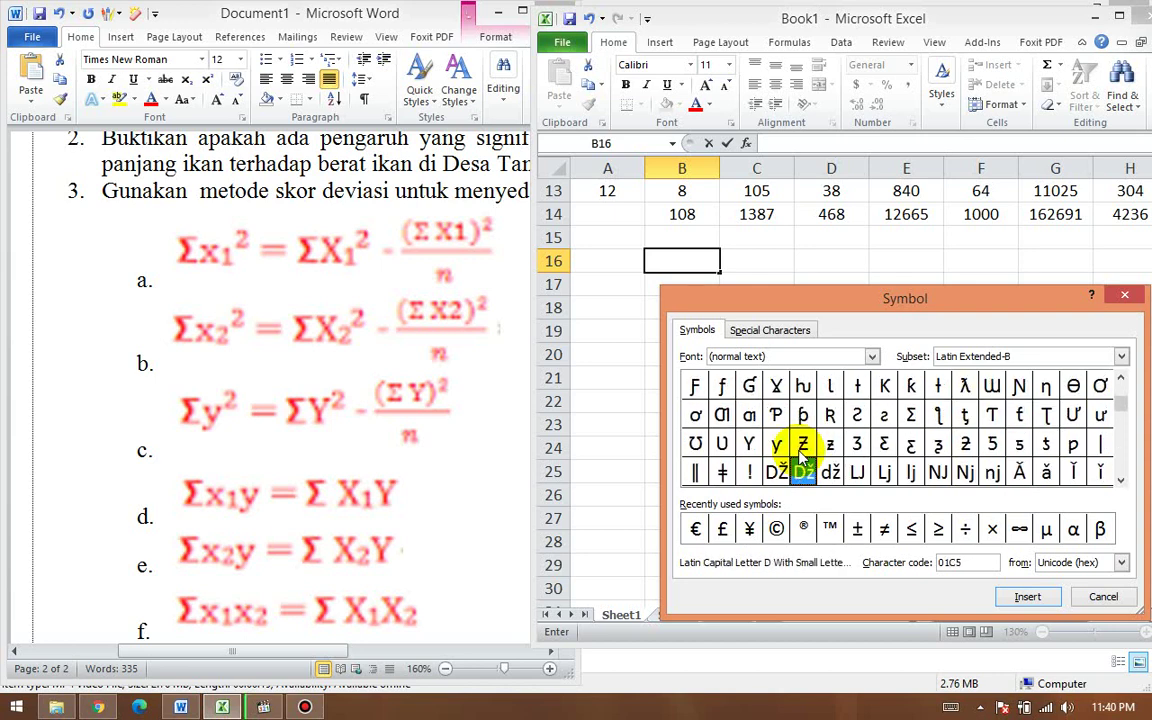
key("Up")
key("Up")
key("Up")
key("Up")
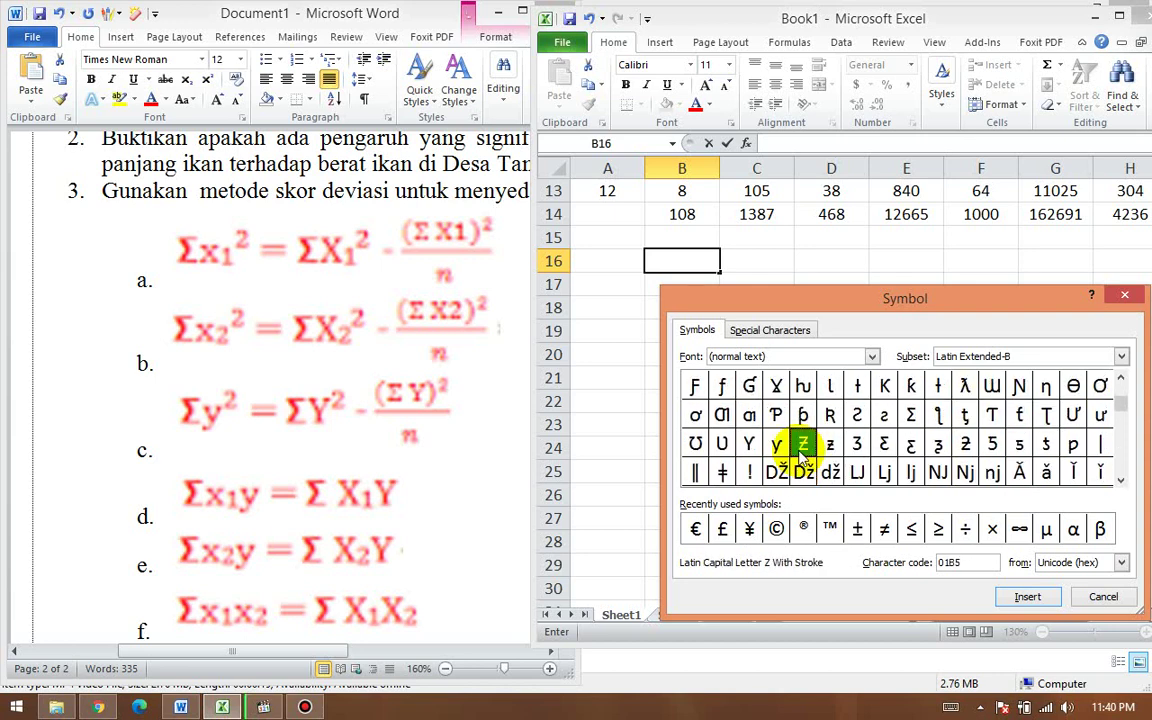
key("Down")
key("Right")
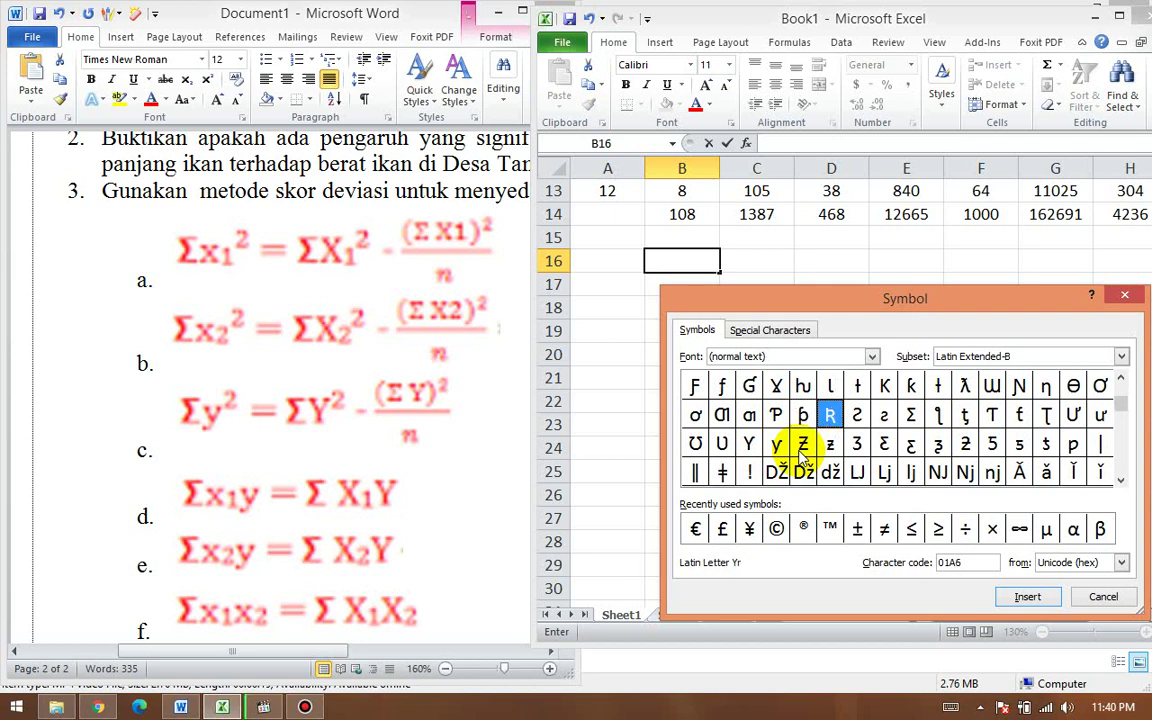
key("Right")
key("Right")
key("Right")
key("Return")
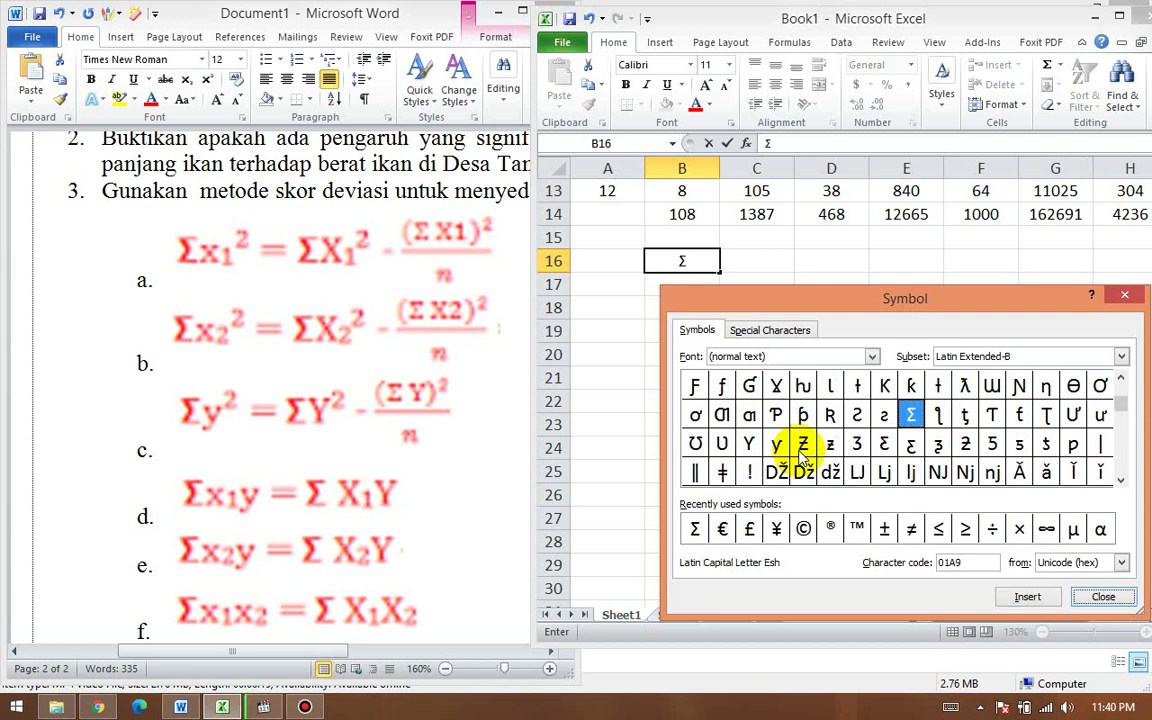
key("Escape")
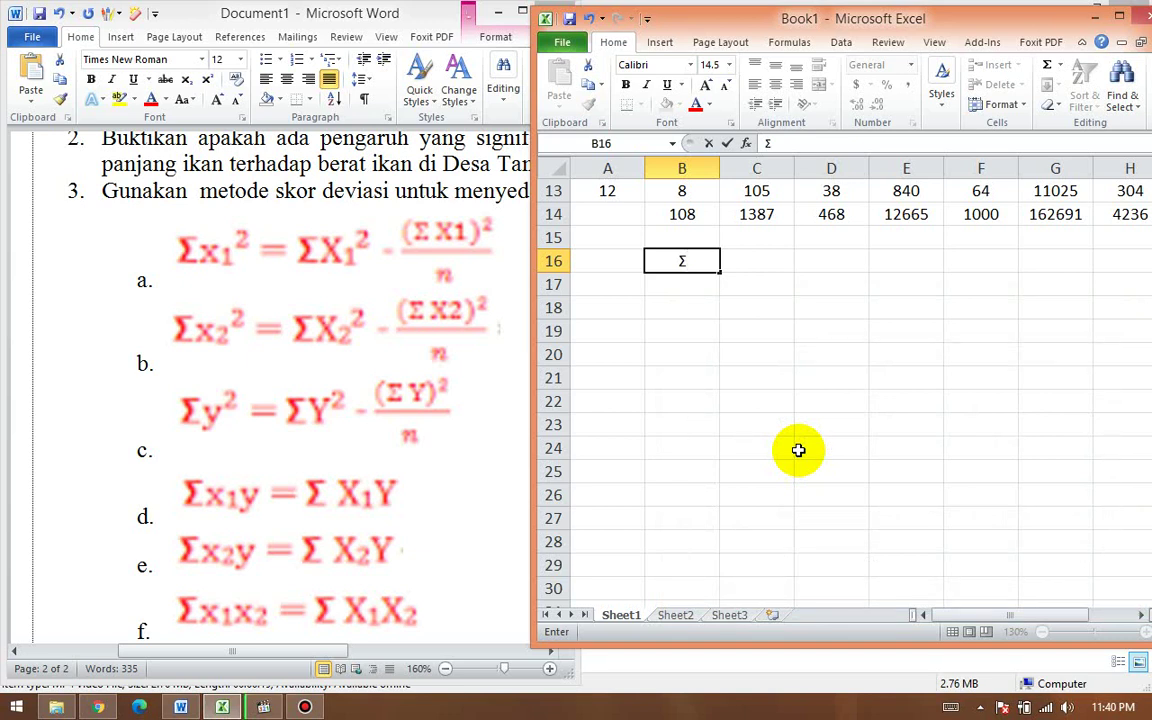
Step: Complete the label in cell B16 as ΣX1^2=
type("X1^2")
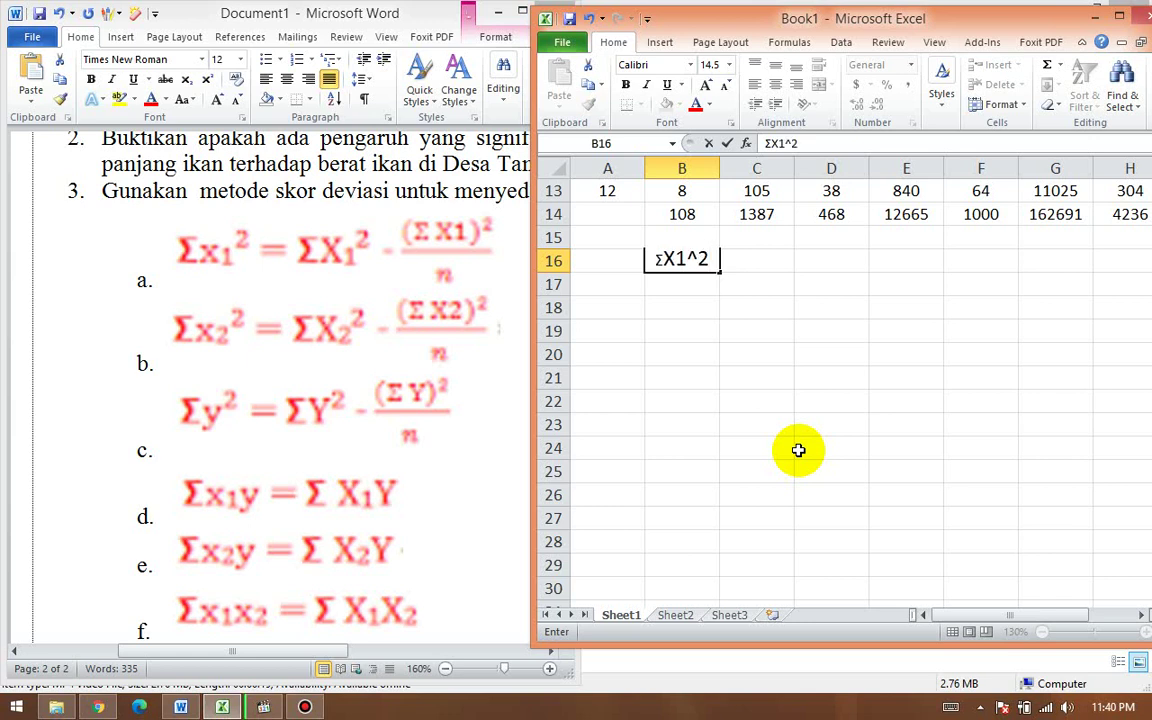
type("=")
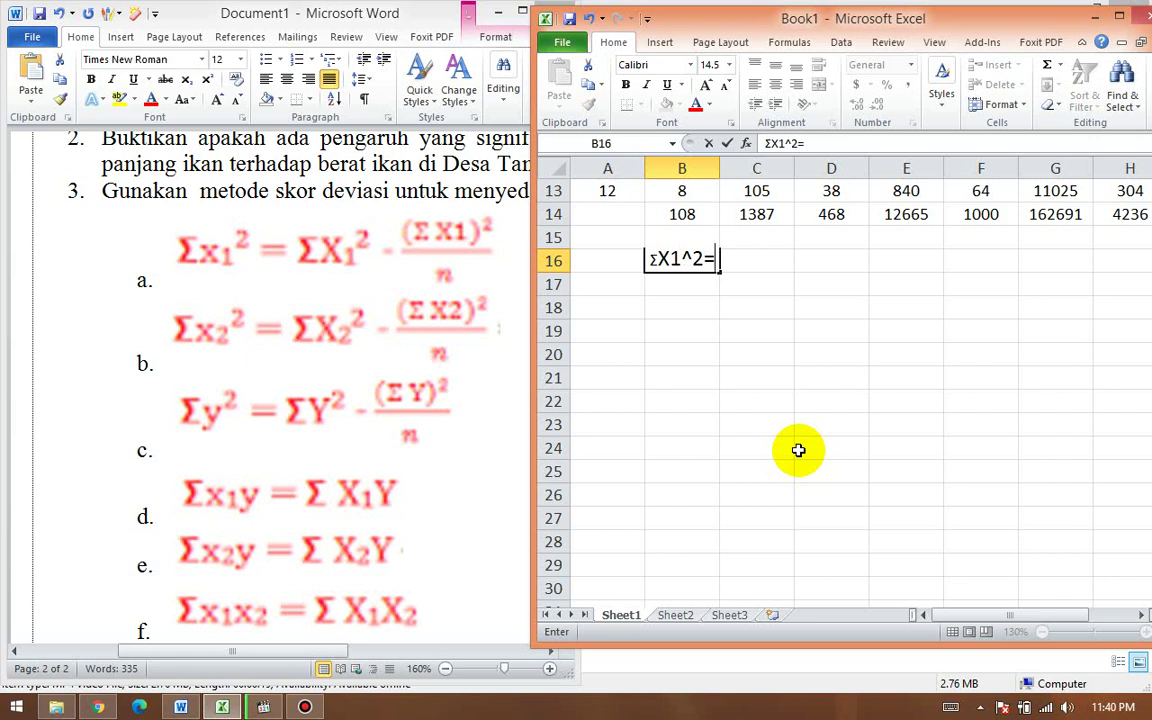
key("Tab")
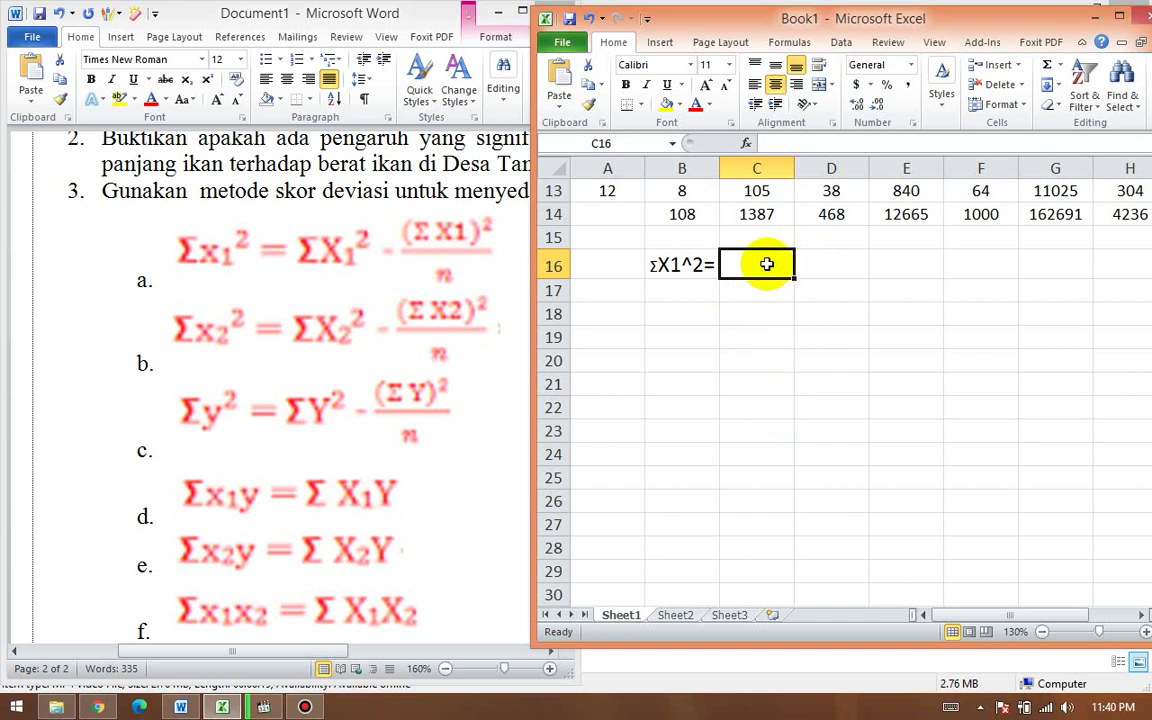
Step: Enter the x1 total, 108, in cell C16 beside the ΣX1^2= label
scroll(712, 216, "up", 4)
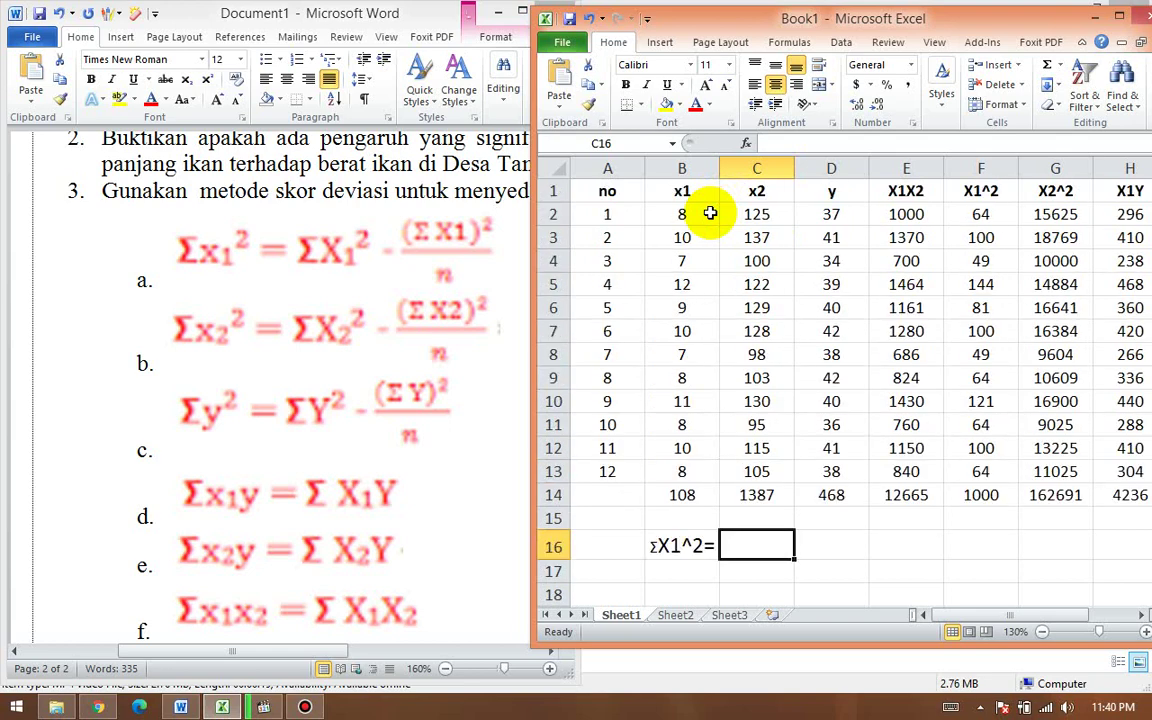
scroll(710, 213, "down", 3)
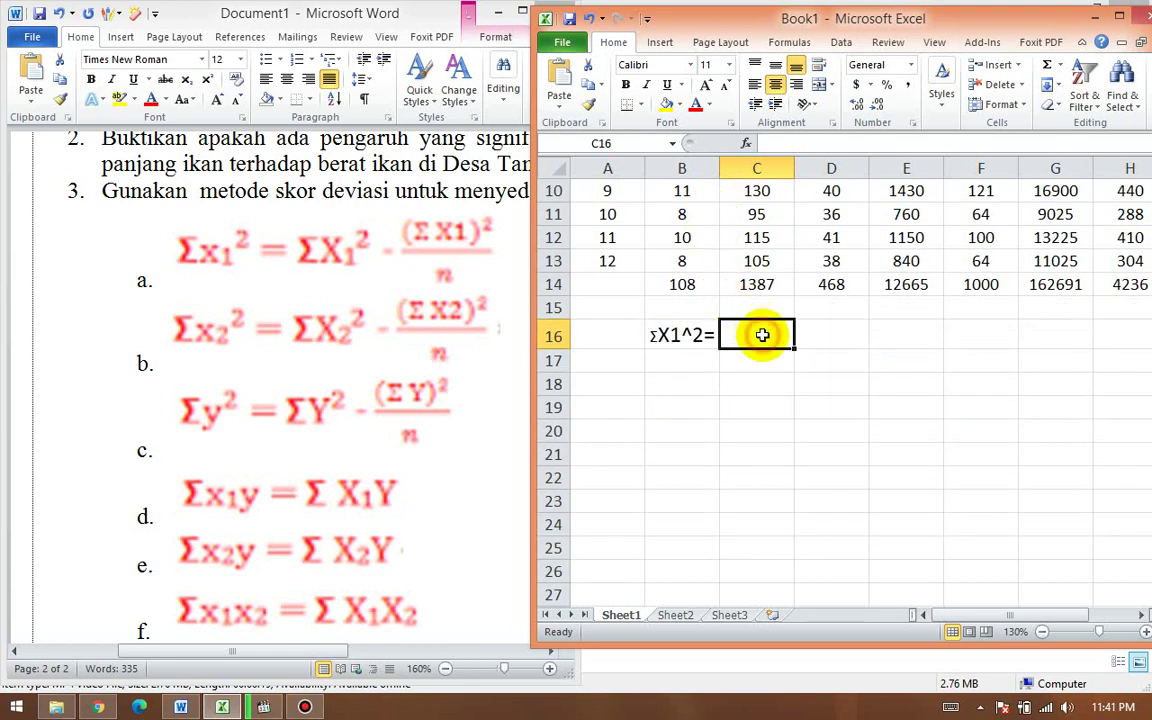
type("108")
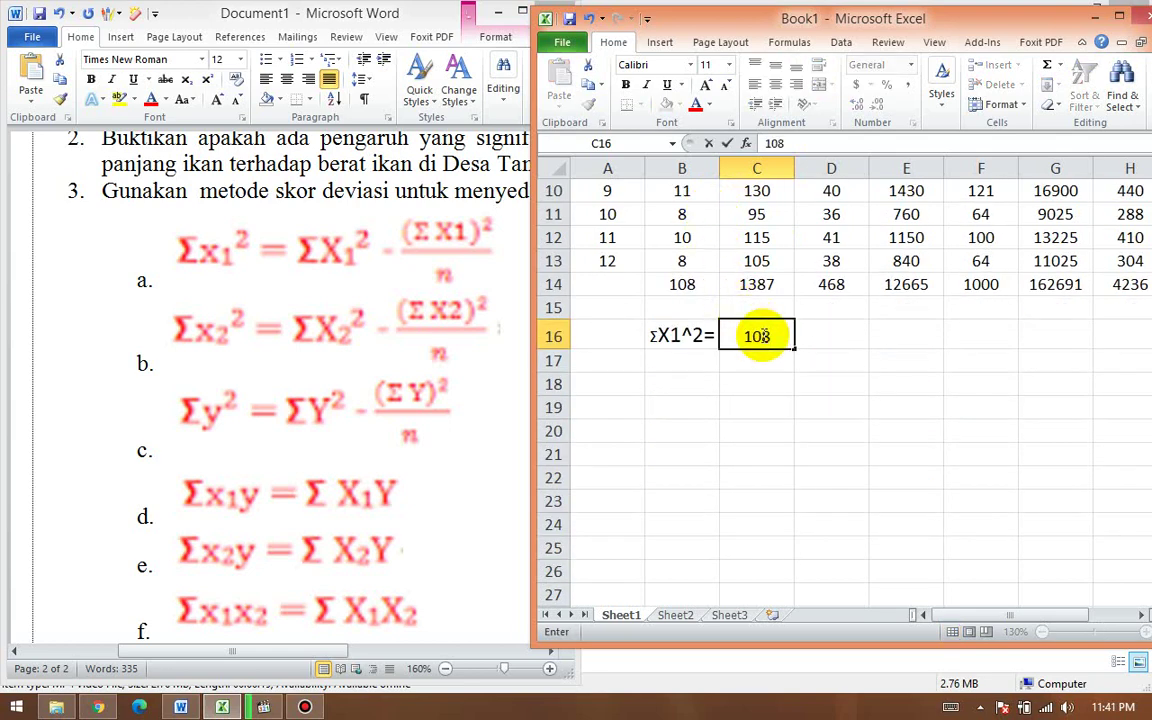
key("Tab")
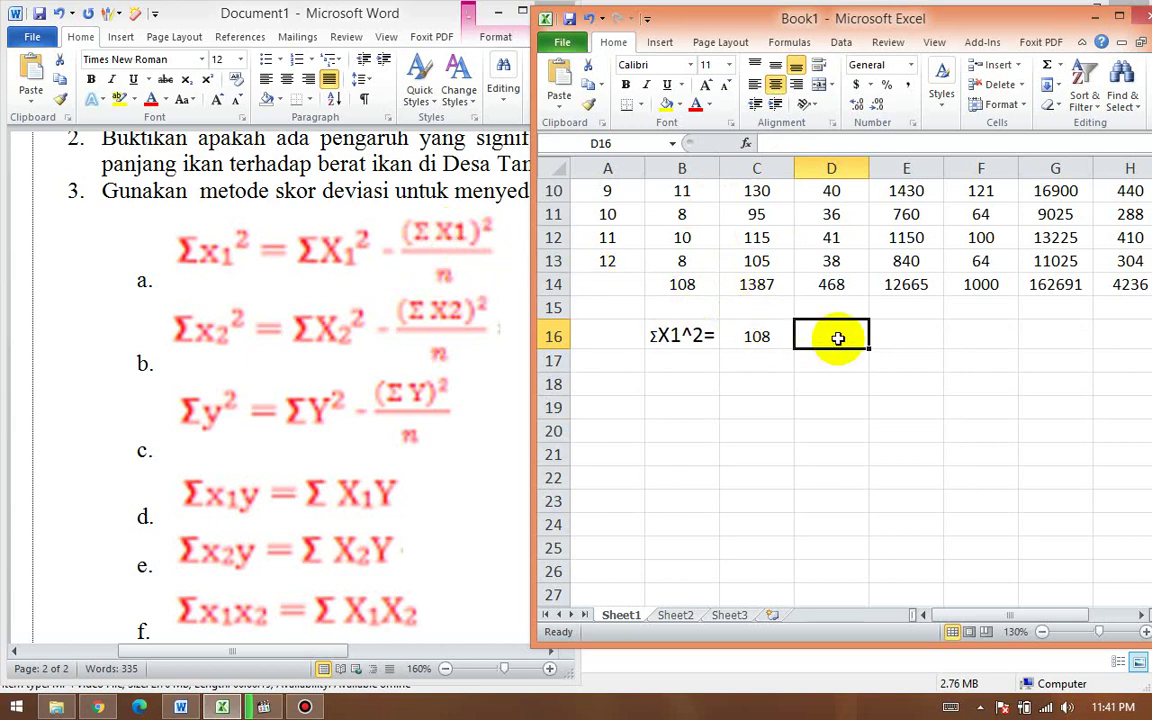
Step: Square the x1 total in cell D16 with the formula =C16*C16
type("=")
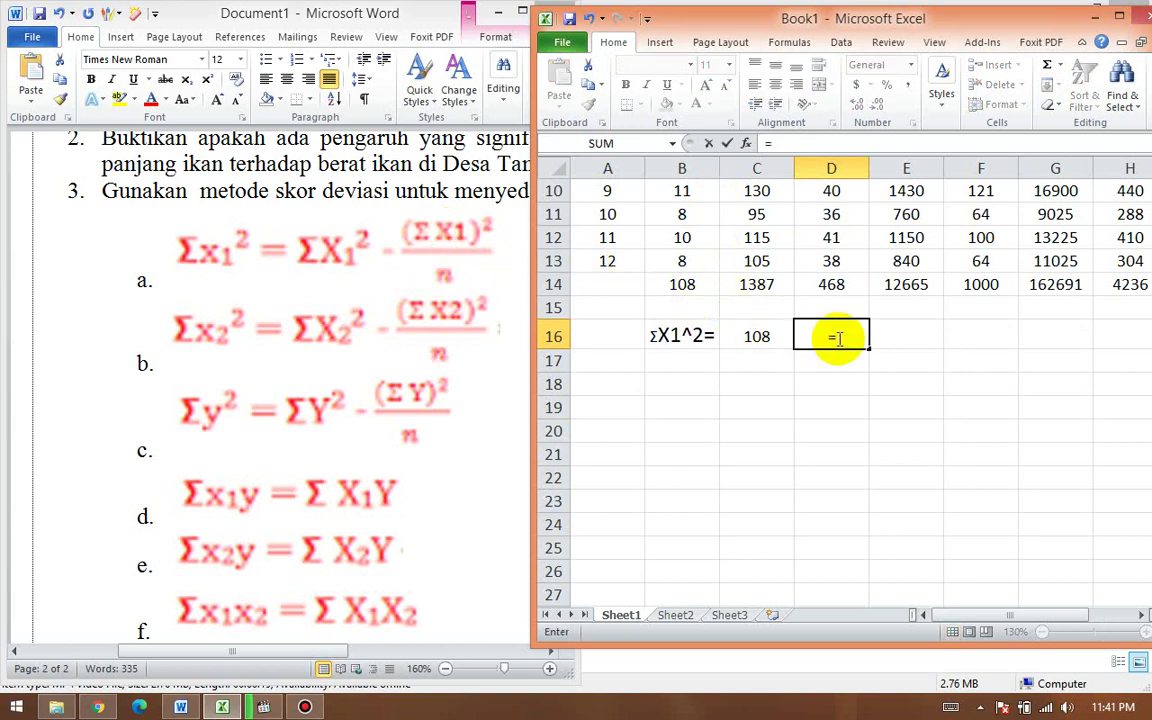
left_click(761, 339)
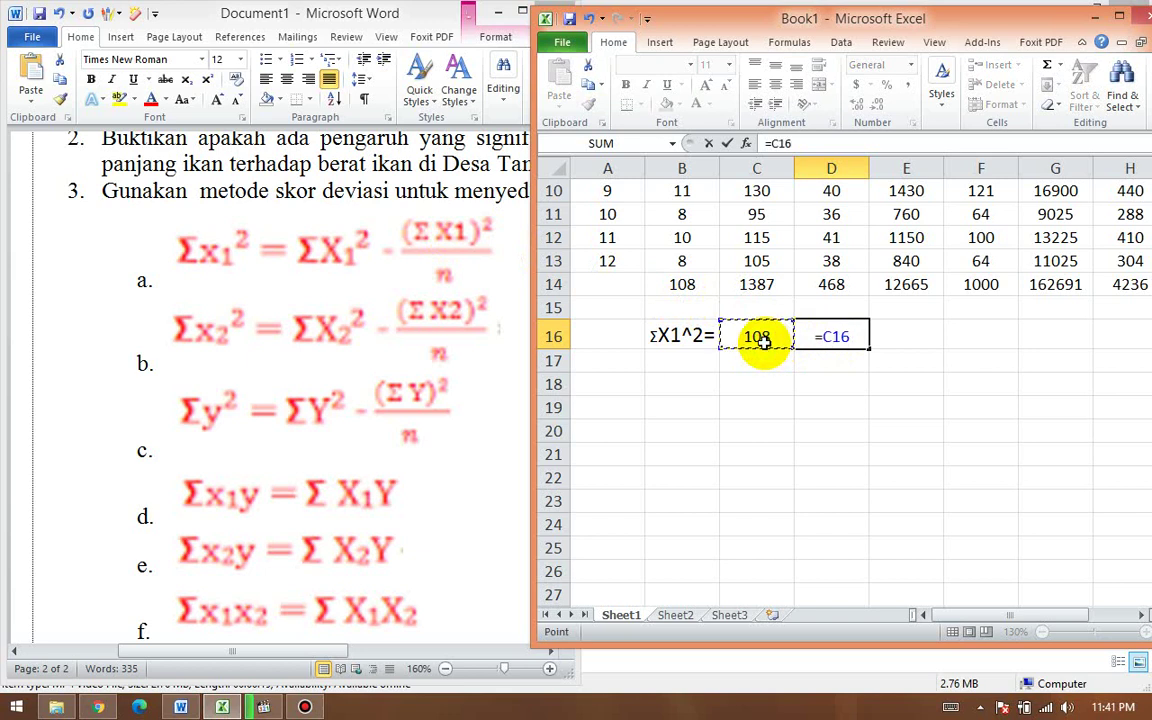
type("*")
left_click(761, 339)
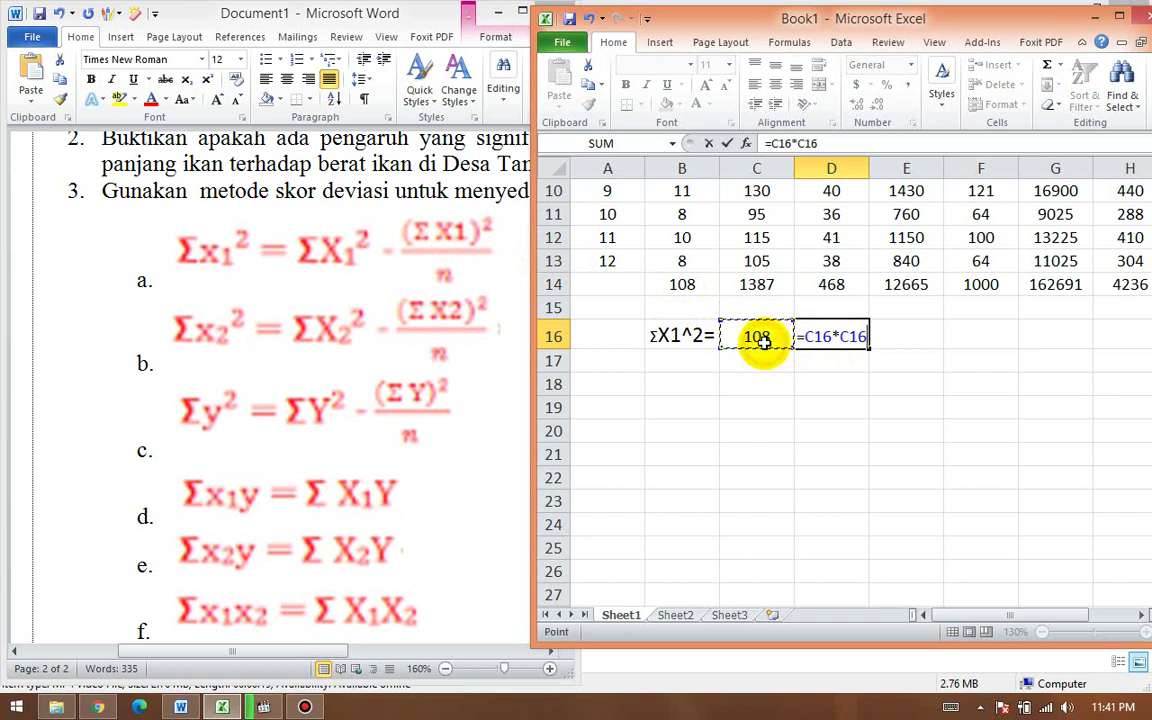
key("Return")
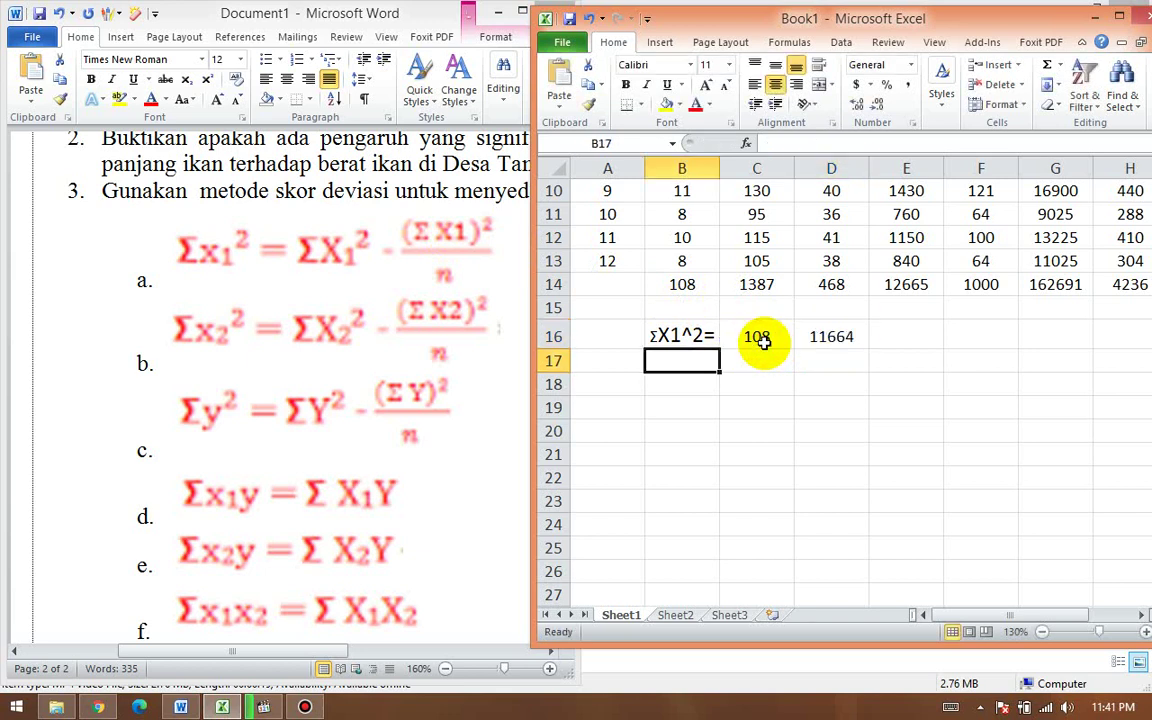
Step: Enter the sample size 12 in cell E16 and divide the squared total by it in F16 with =D16/E16
left_click(885, 341)
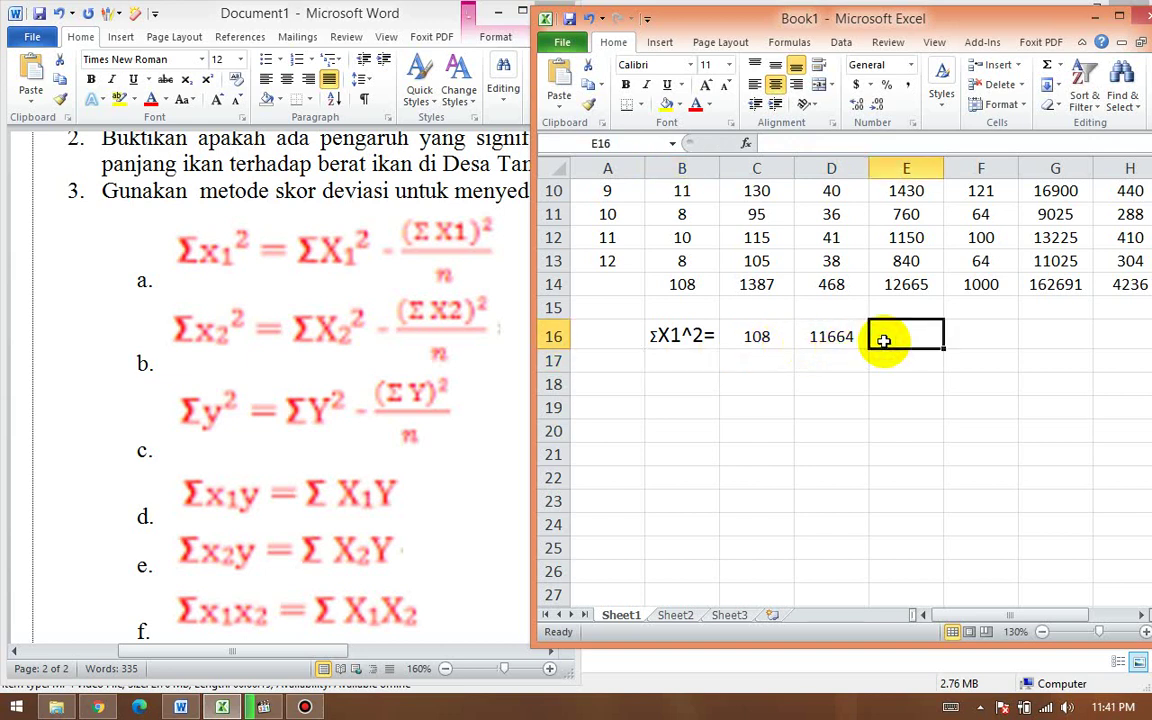
type("12")
key("Return")
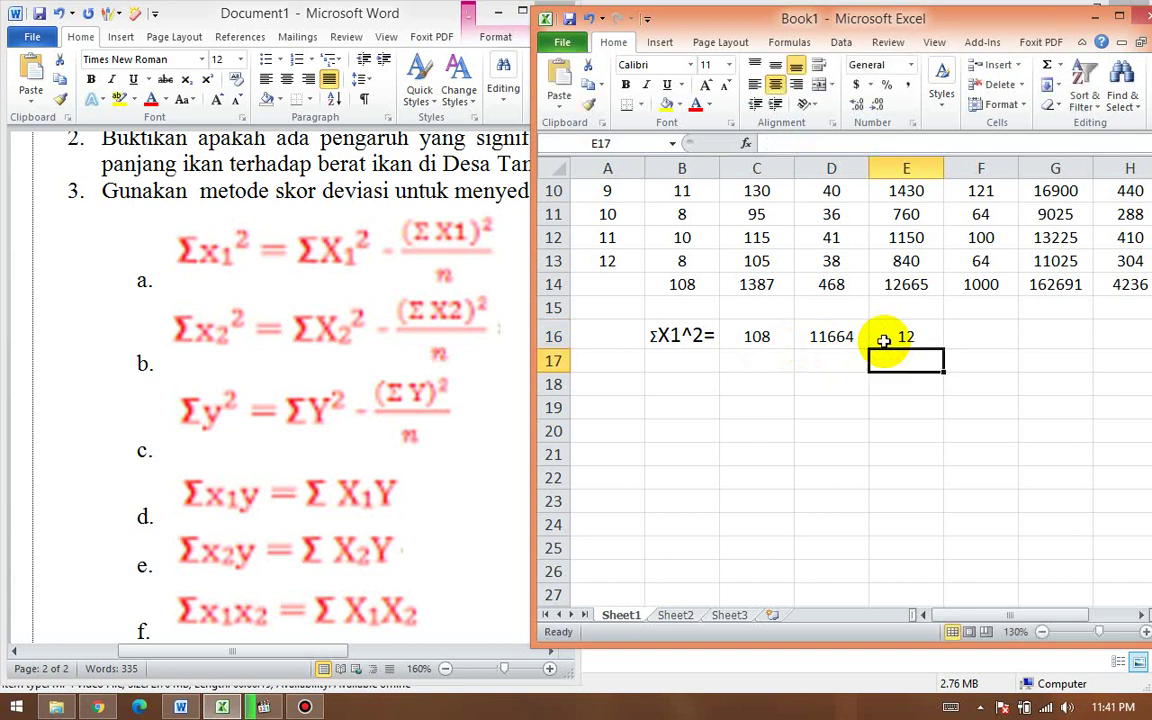
left_click(990, 336)
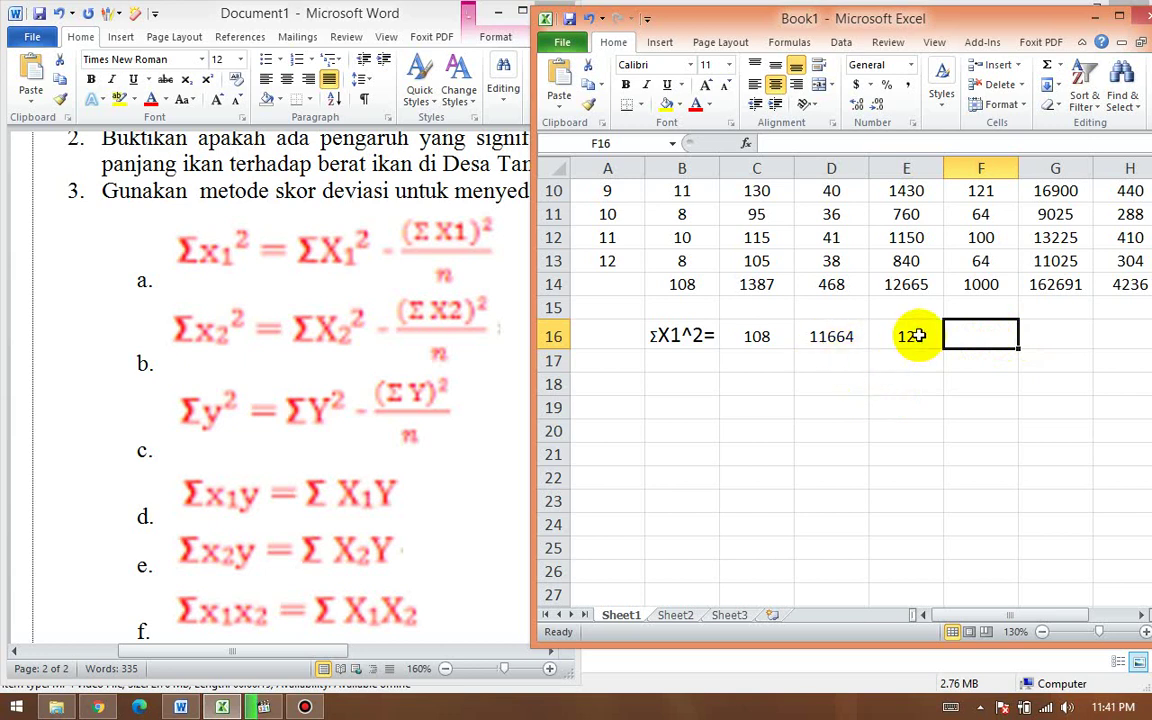
type("=")
left_click(815, 340)
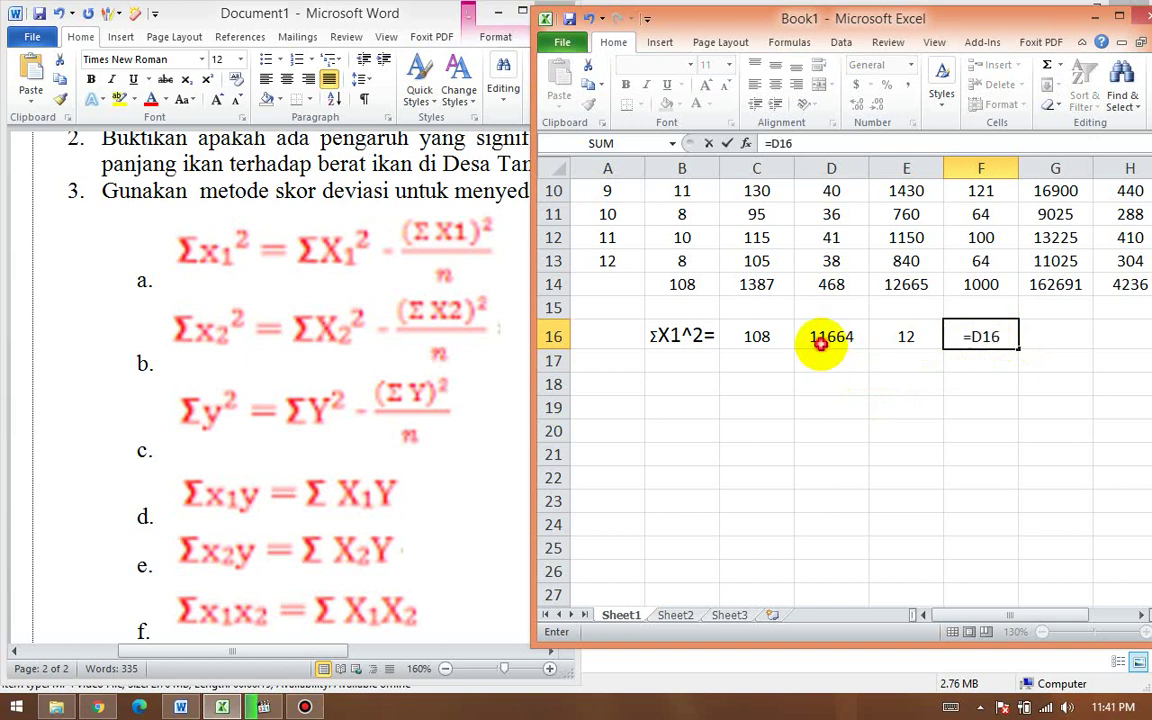
type("/")
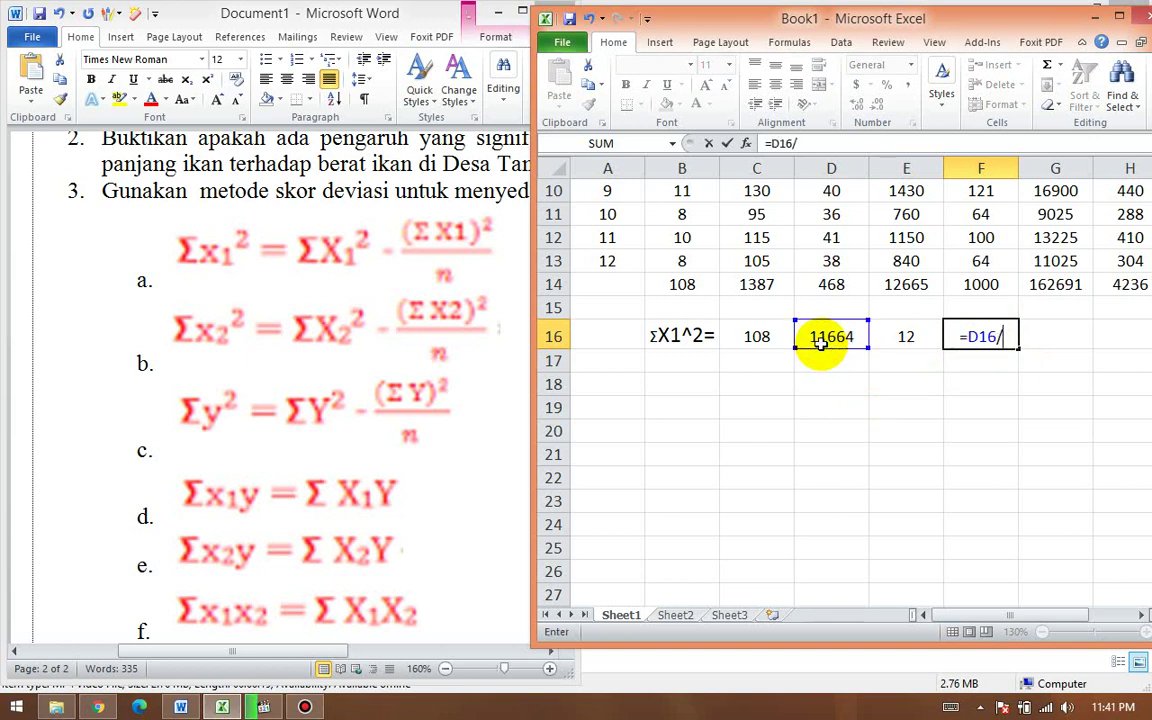
left_click(910, 337)
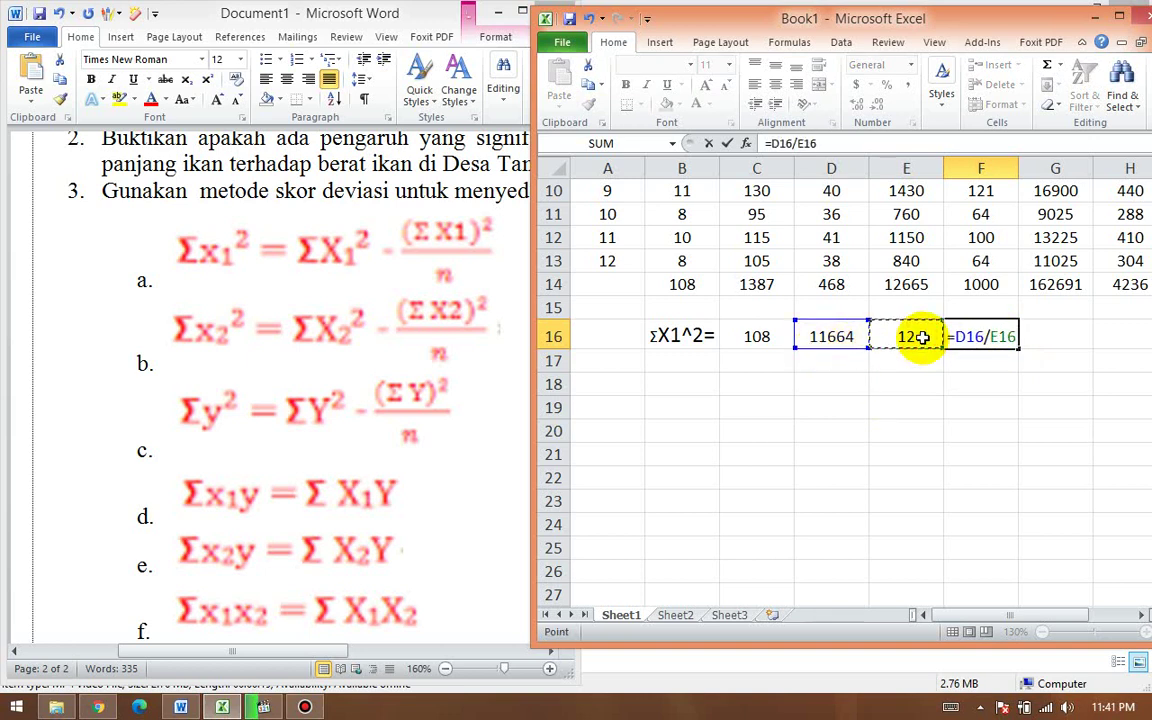
key("Return")
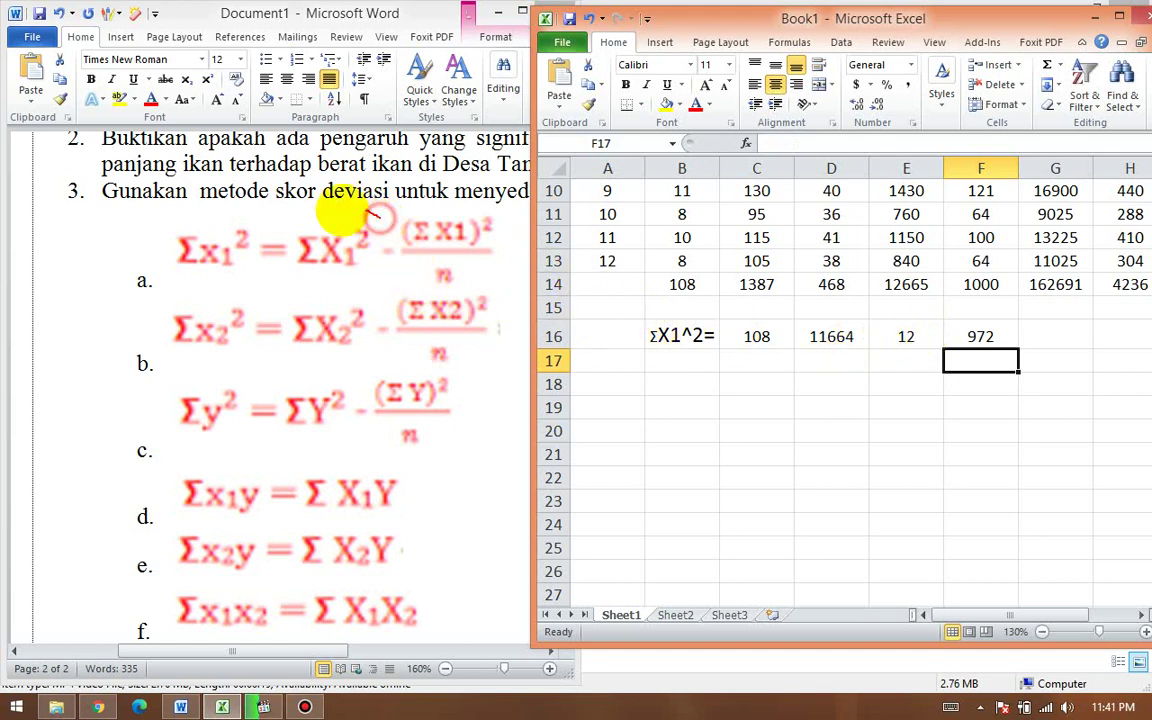
mouse_move(378, 215)
left_mouse_down()
mouse_move(290, 240)
mouse_move(325, 272)
mouse_move(350, 200)
mouse_move(388, 232)
left_mouse_up()
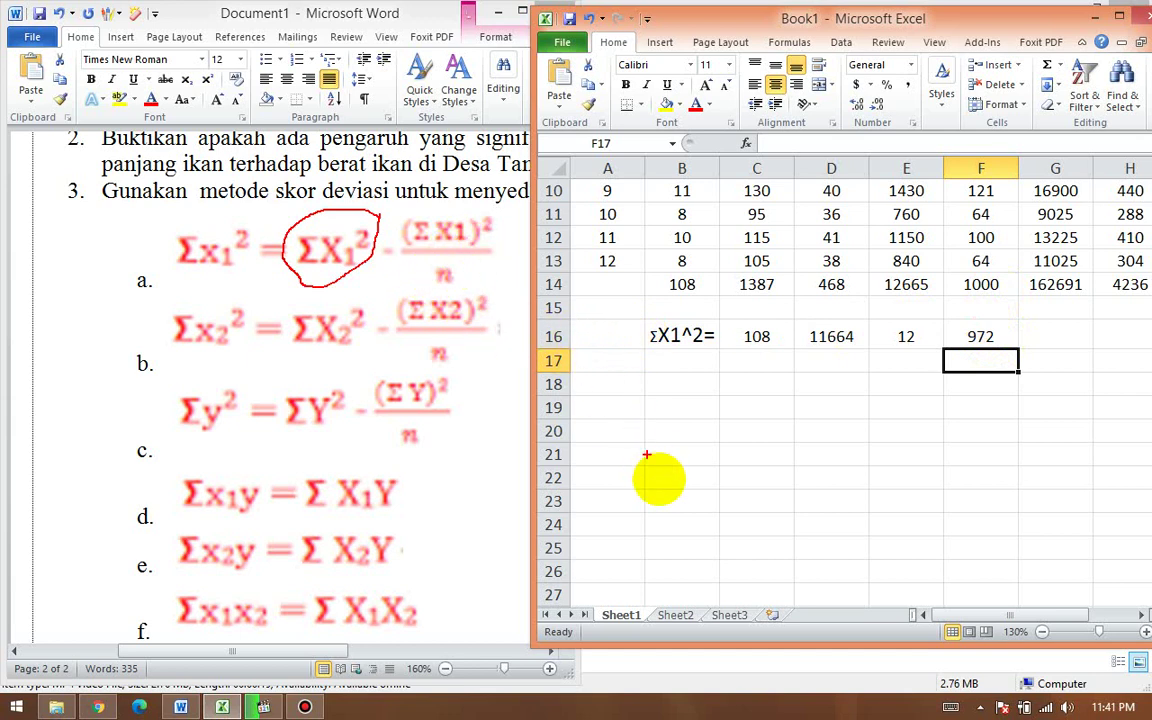
key("Escape")
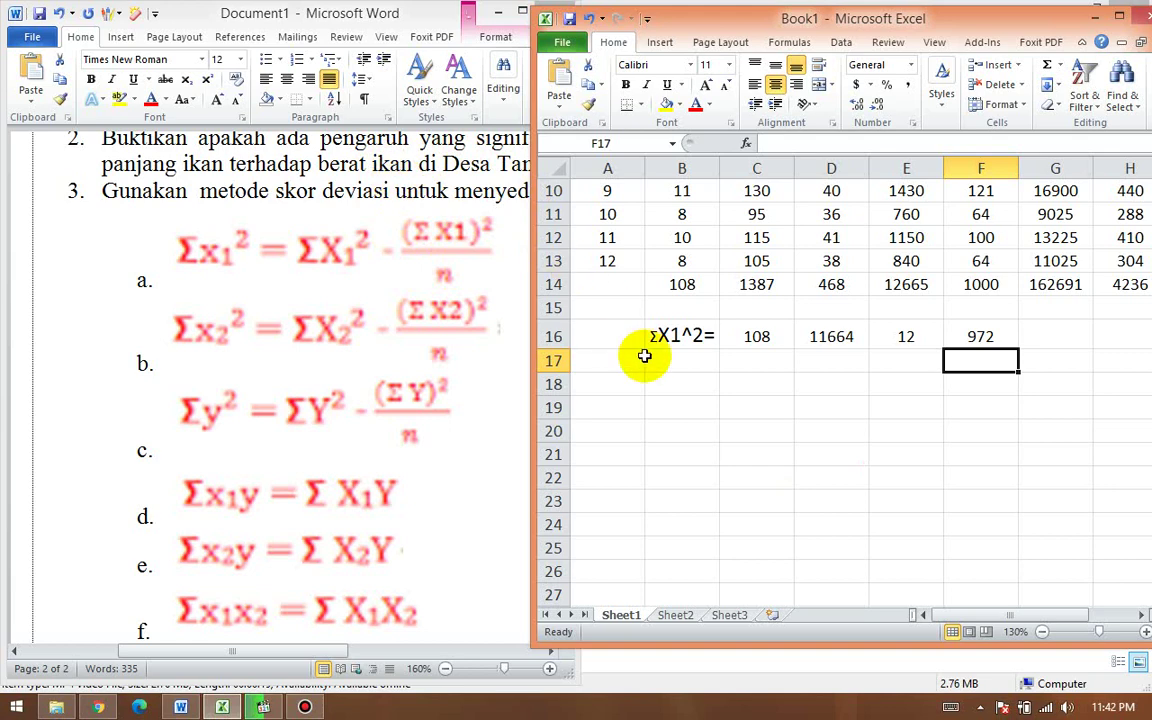
Step: Clear the contents of cells C16 to F16 beside the ΣX1^2= label
scroll(1126, 312, "up", 3)
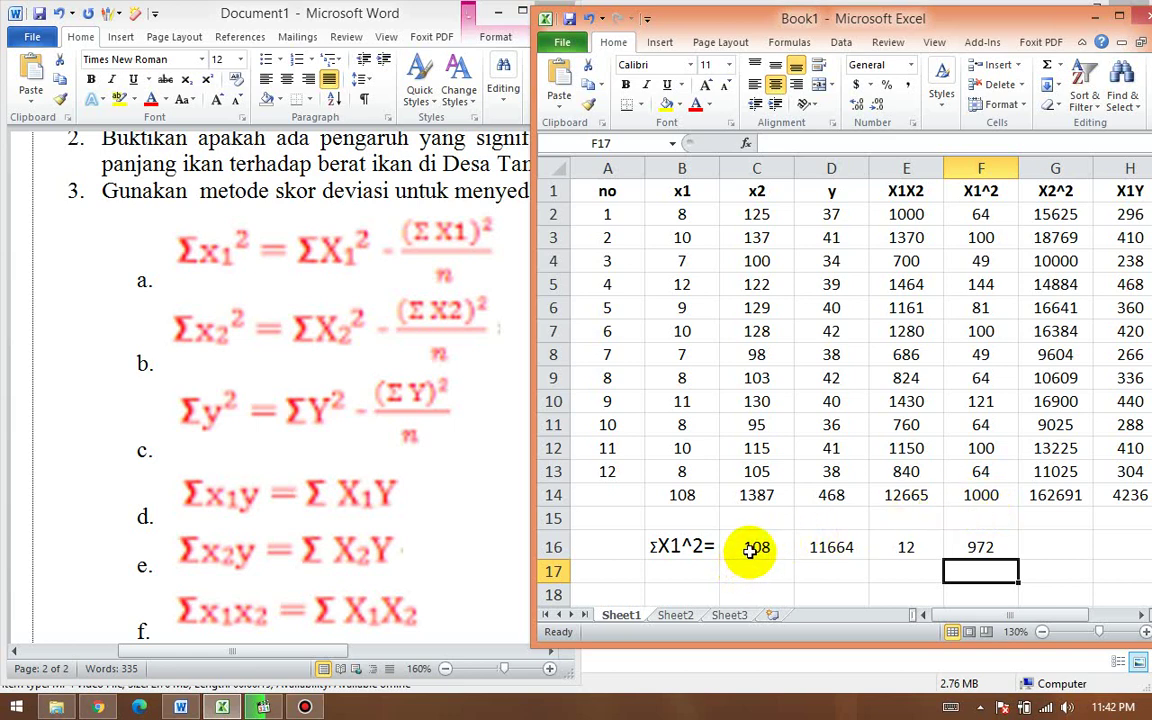
left_click_drag(747, 553, 973, 549)
key("Delete")
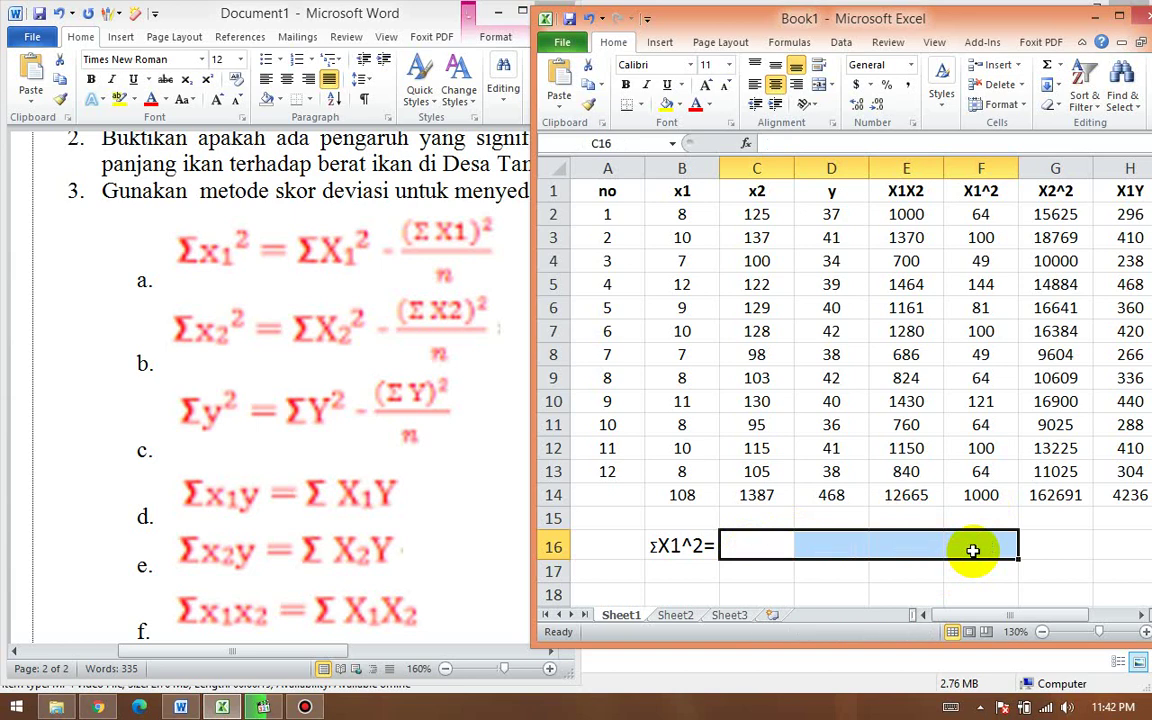
Step: Enter the total of the X1^2 column, 1000, in cell C16
left_click(761, 545)
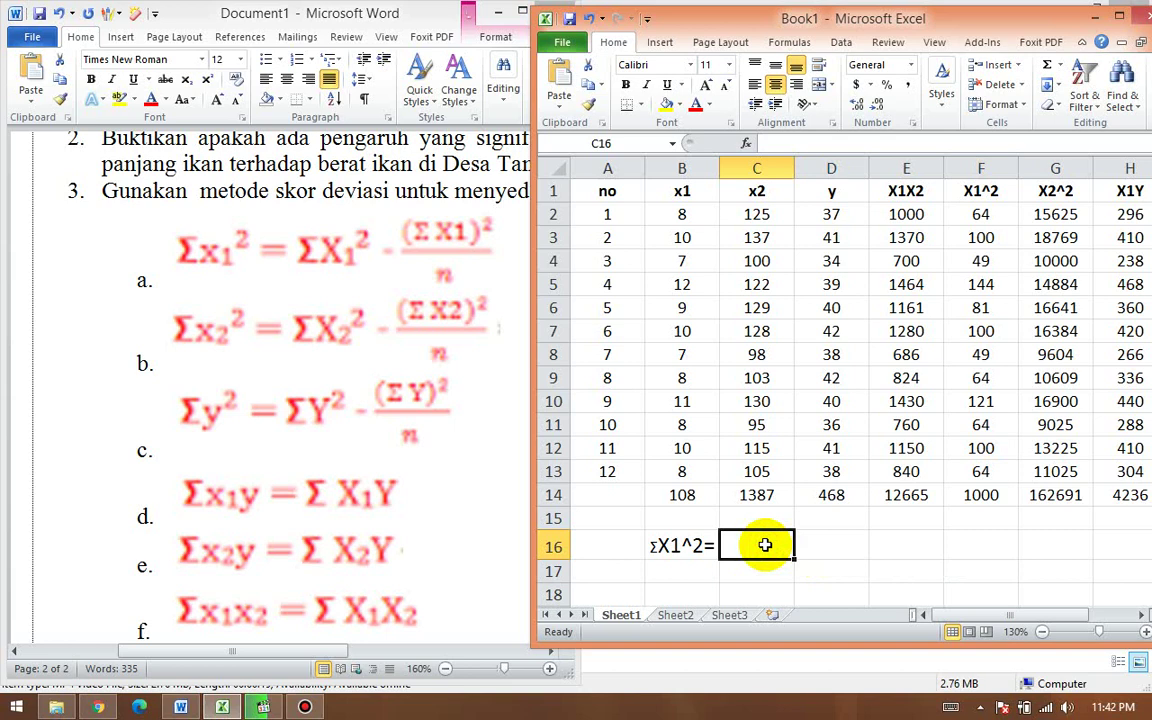
type("X1^")
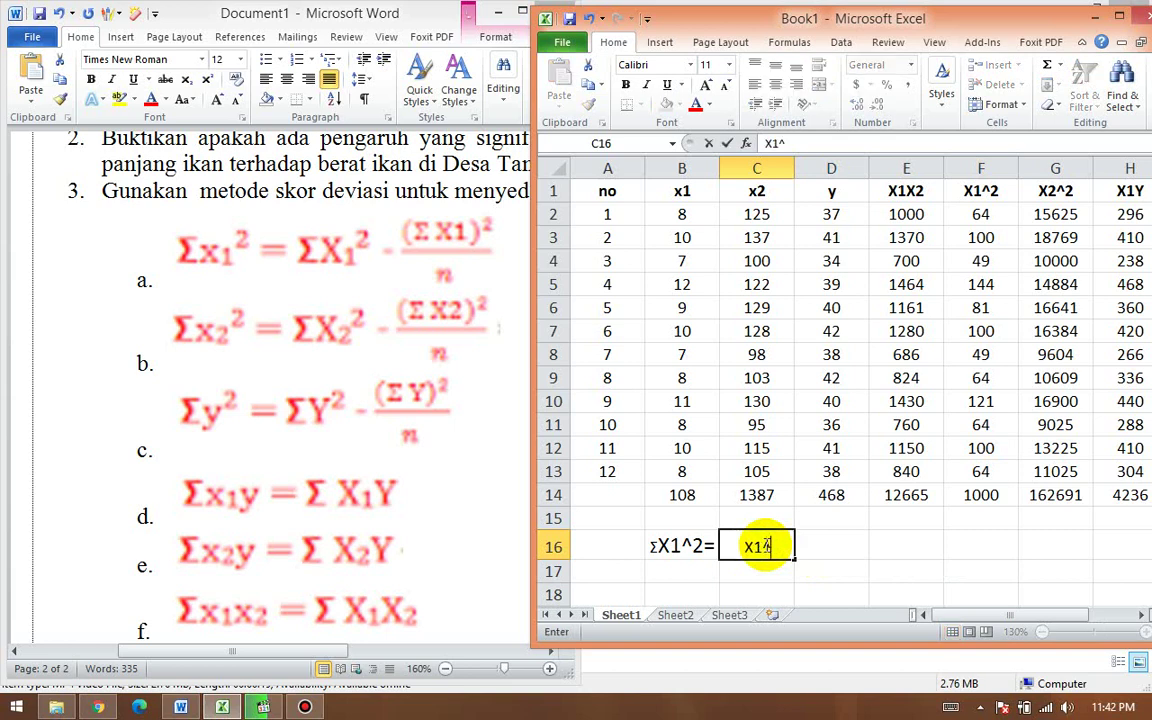
key("BackSpace")
type("1000")
key("Tab")
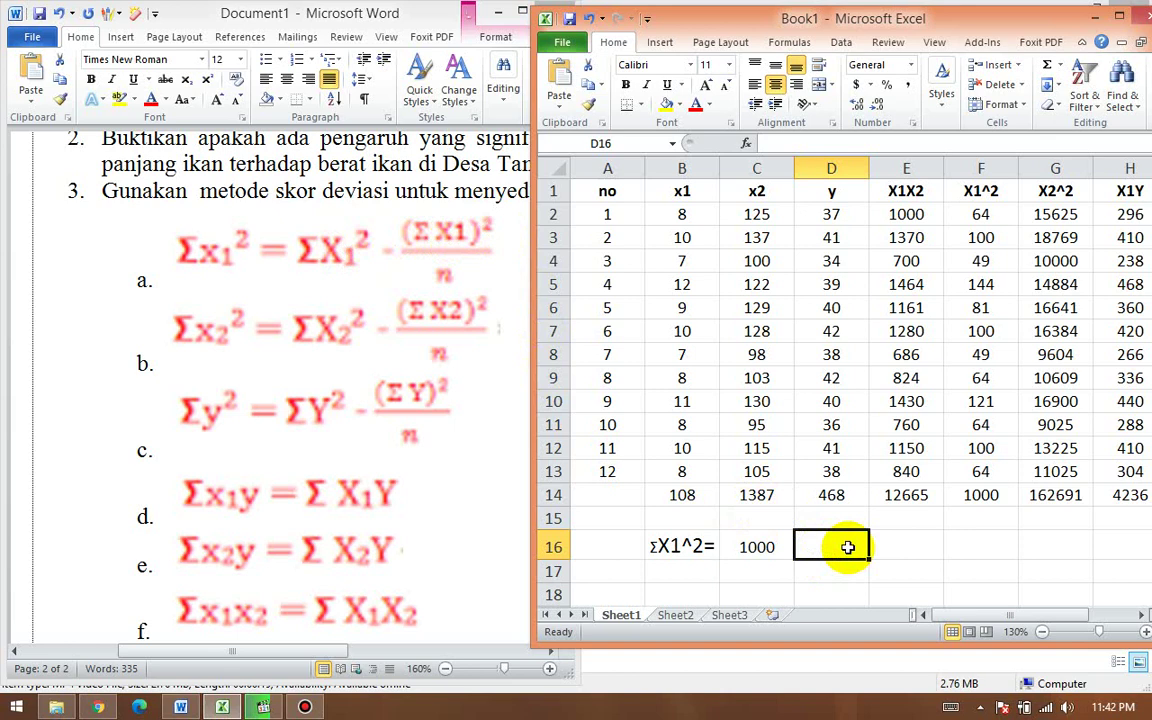
Step: Square the x1 column total in cell D16 with the formula =B14*B14
type("=")
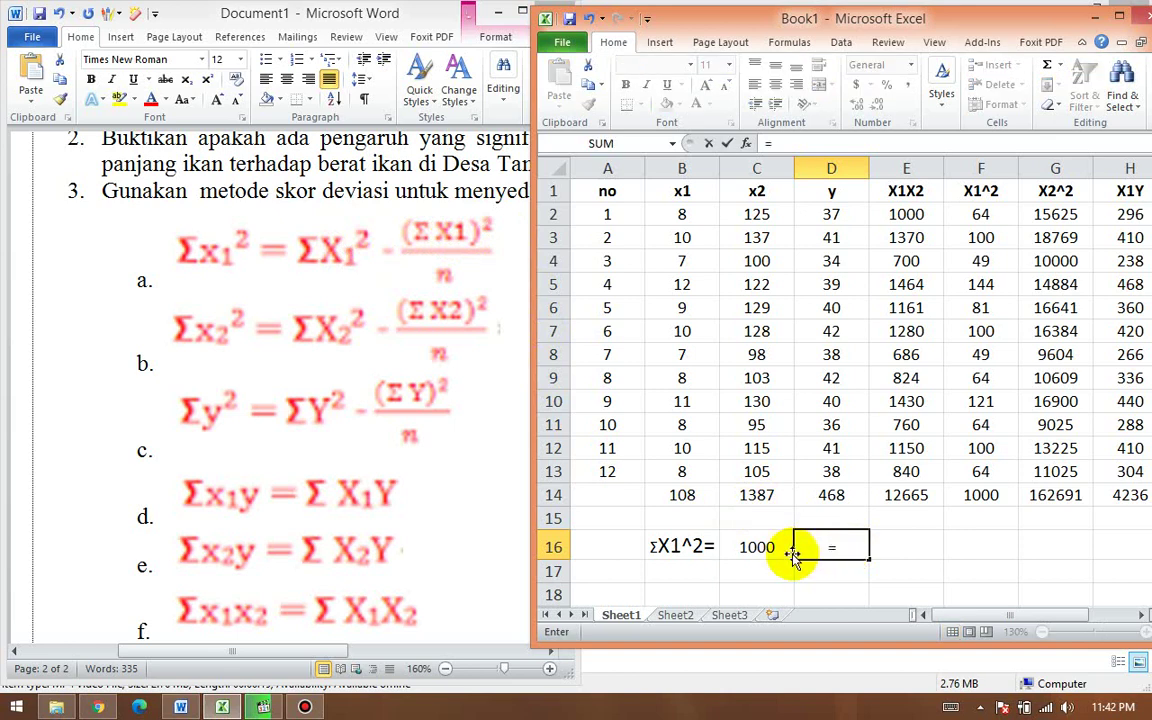
left_click(695, 494)
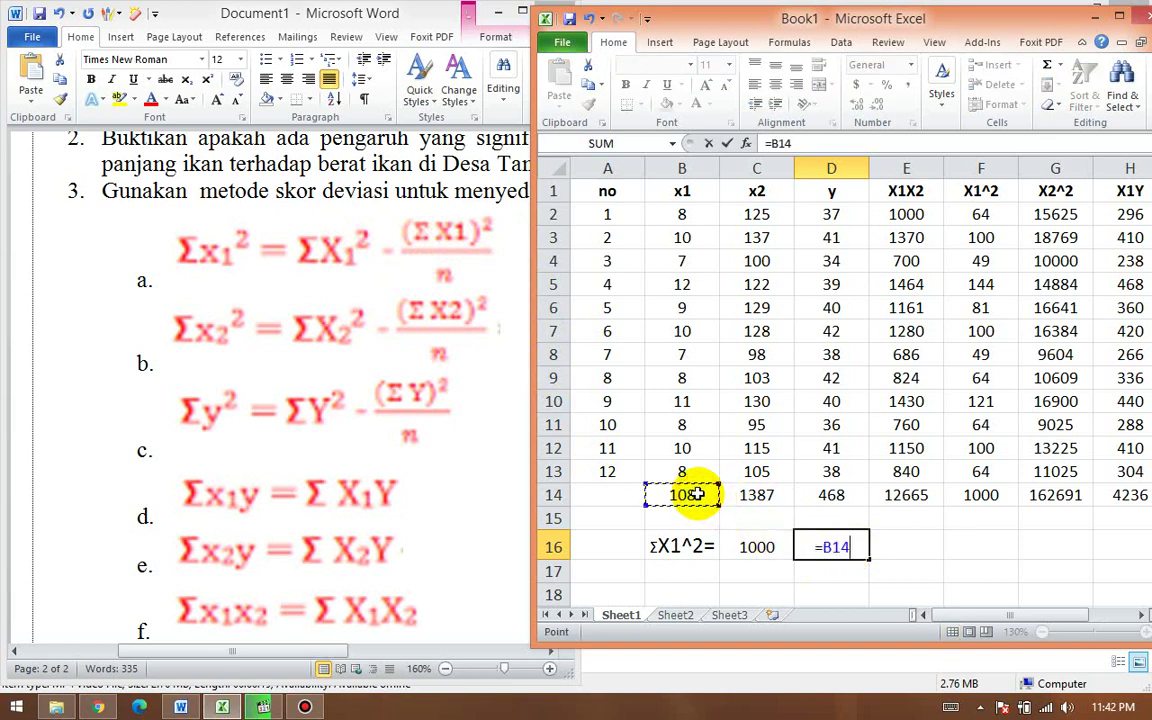
type("*")
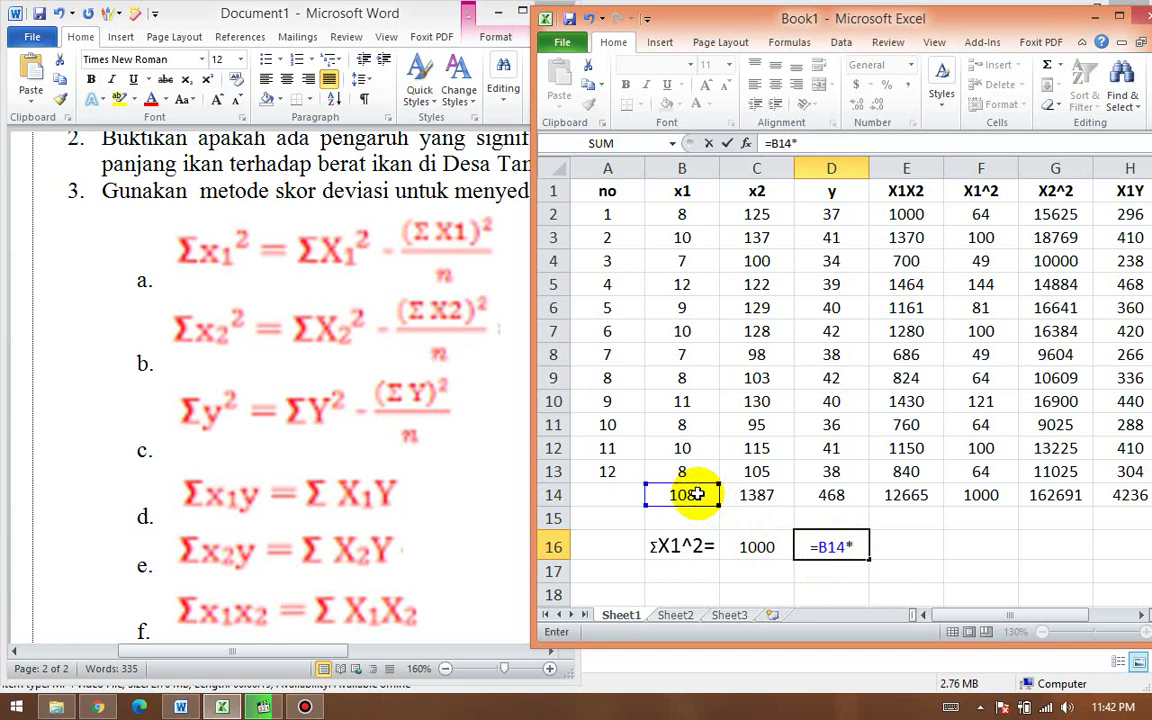
left_click(695, 494)
key("Return")
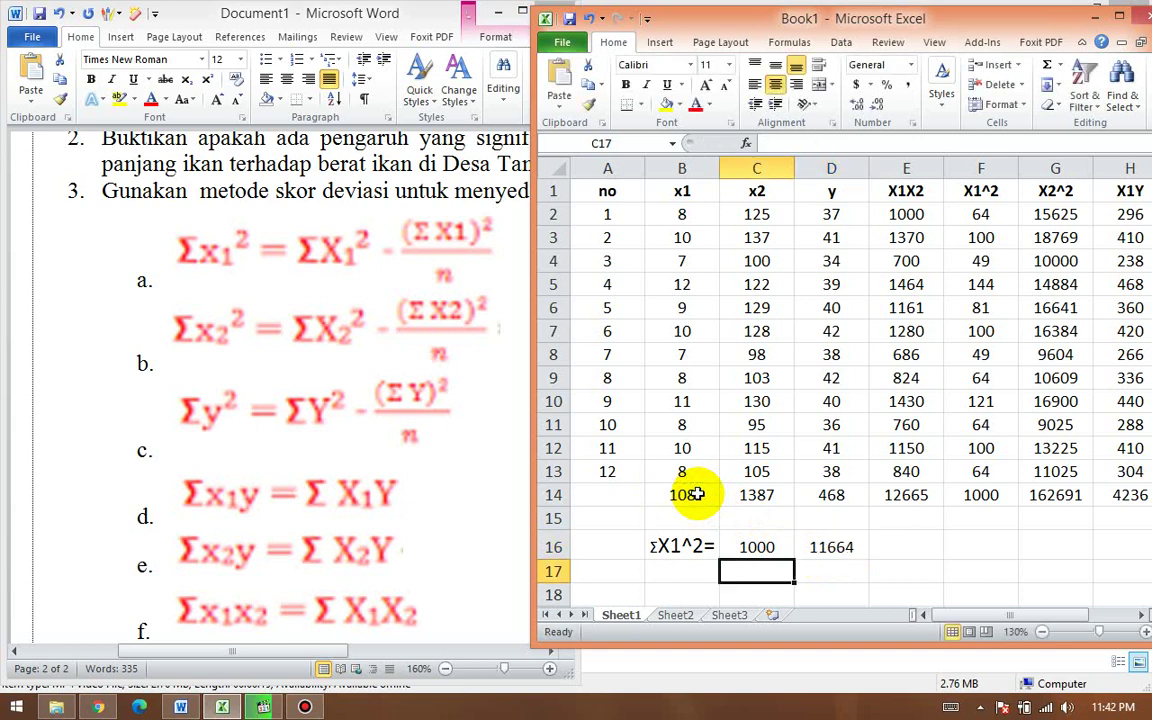
Step: Divide the squared x1 total by the sample size in cell E16 with the formula =D16/12
left_click(825, 553)
left_click(883, 548)
type("=")
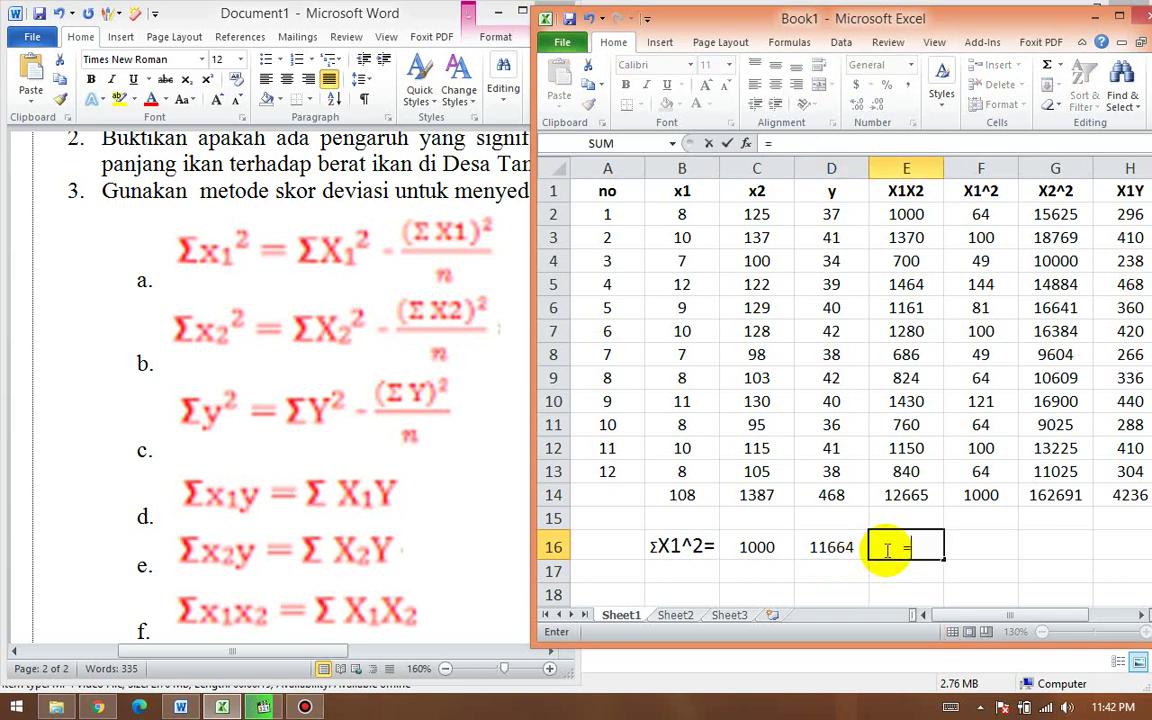
left_click(813, 547)
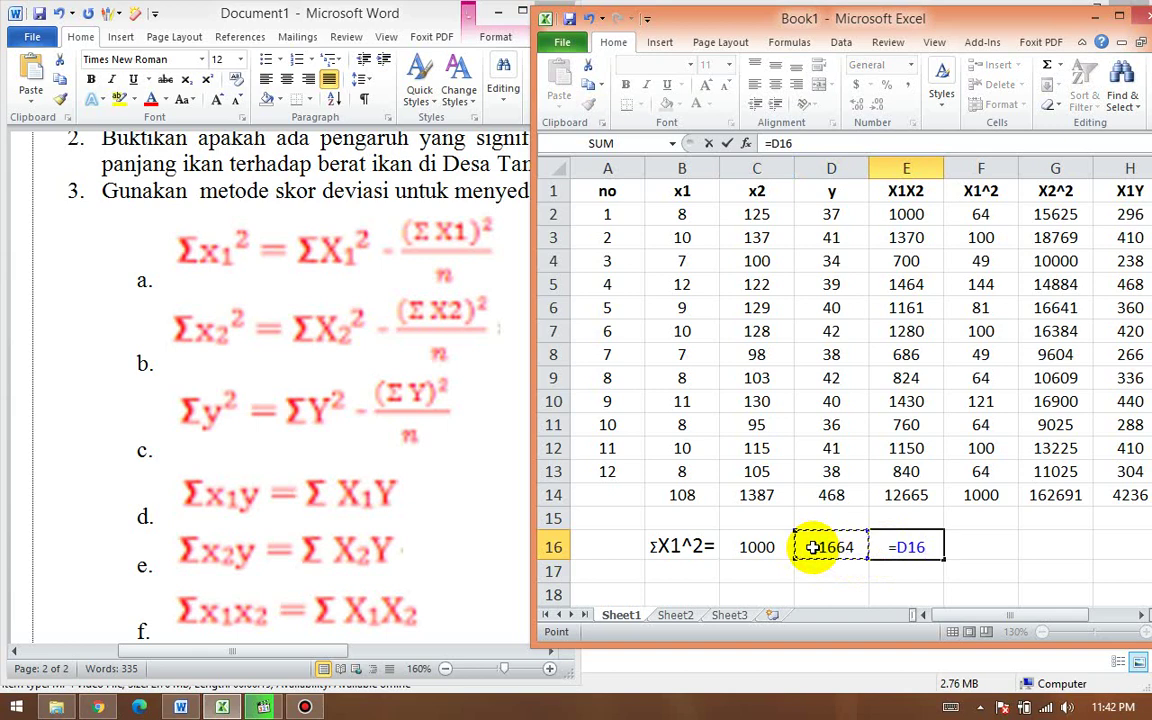
type("/12")
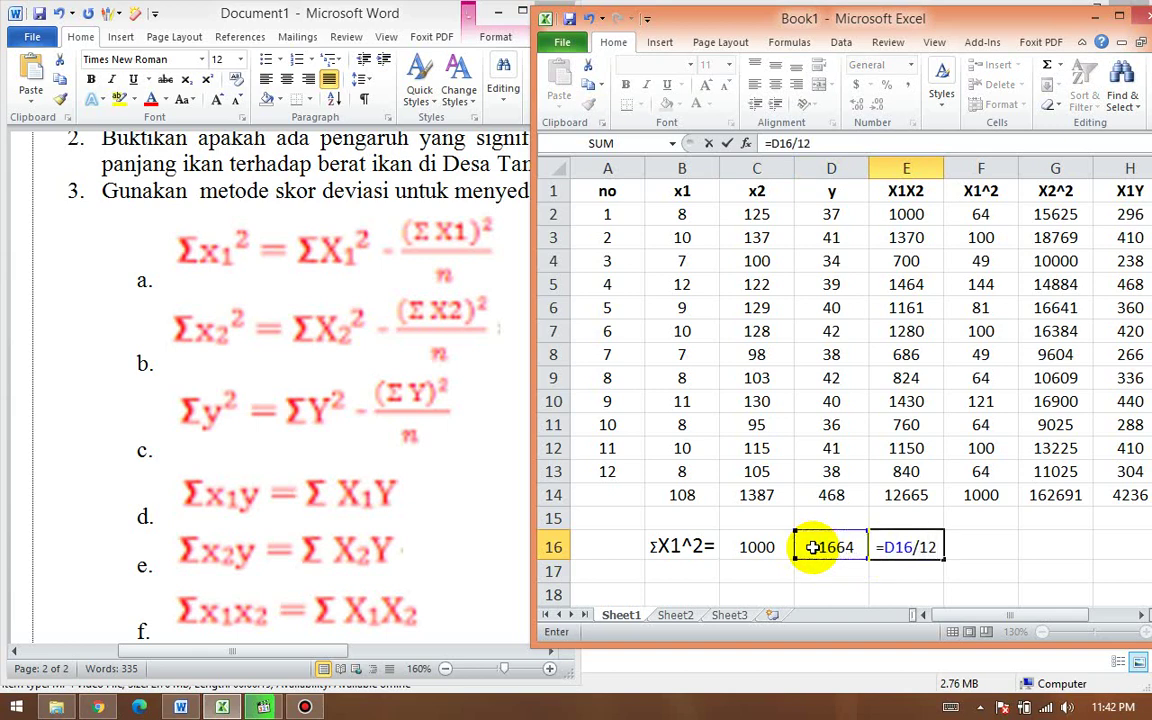
key("Return")
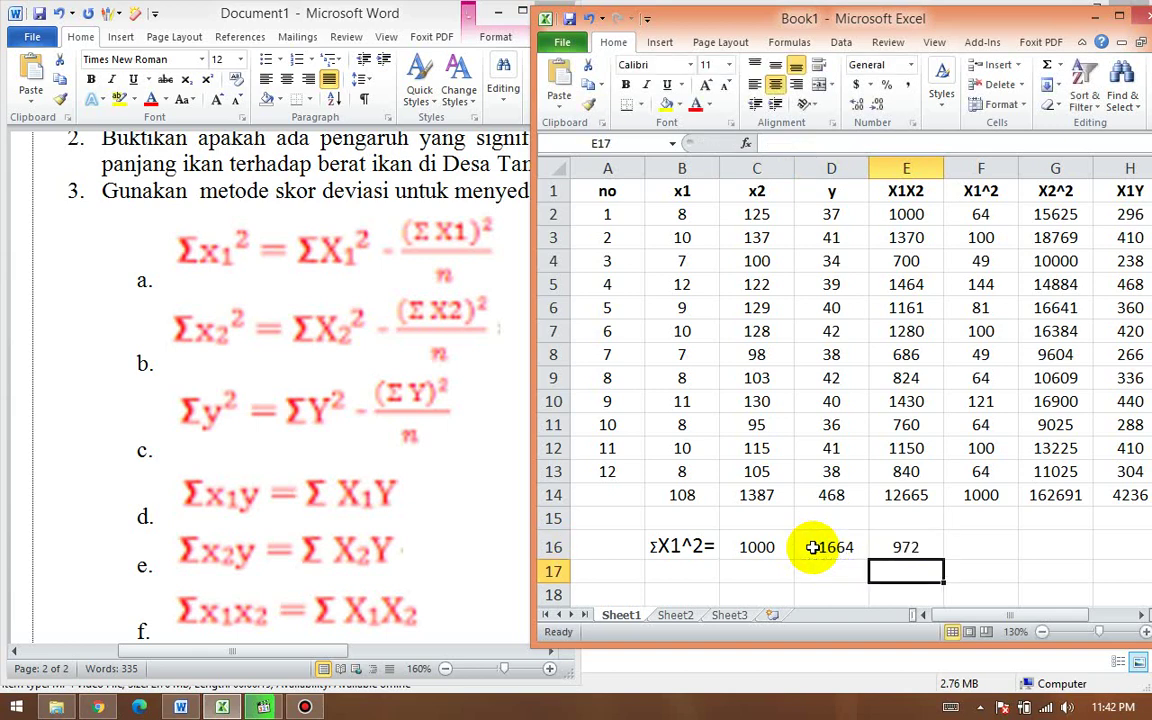
Step: Calculate the x1 deviation sum of squares in cell F16 with the formula =C16-E16
left_click(753, 547)
left_click(965, 549)
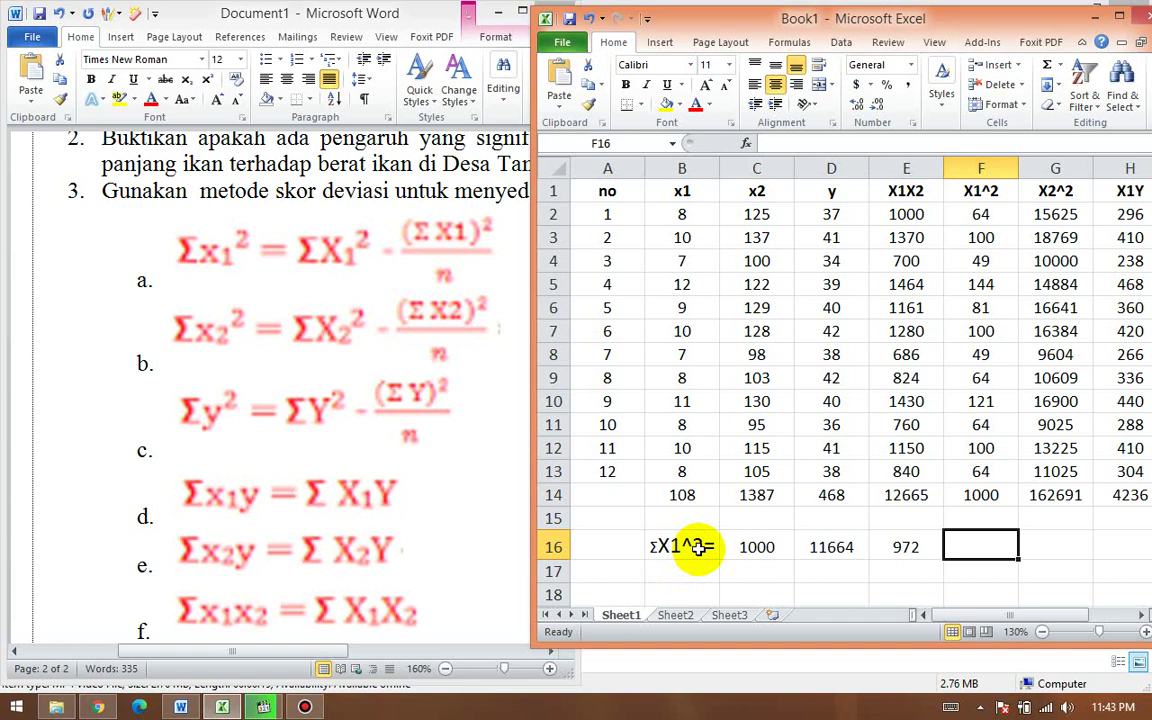
type("=")
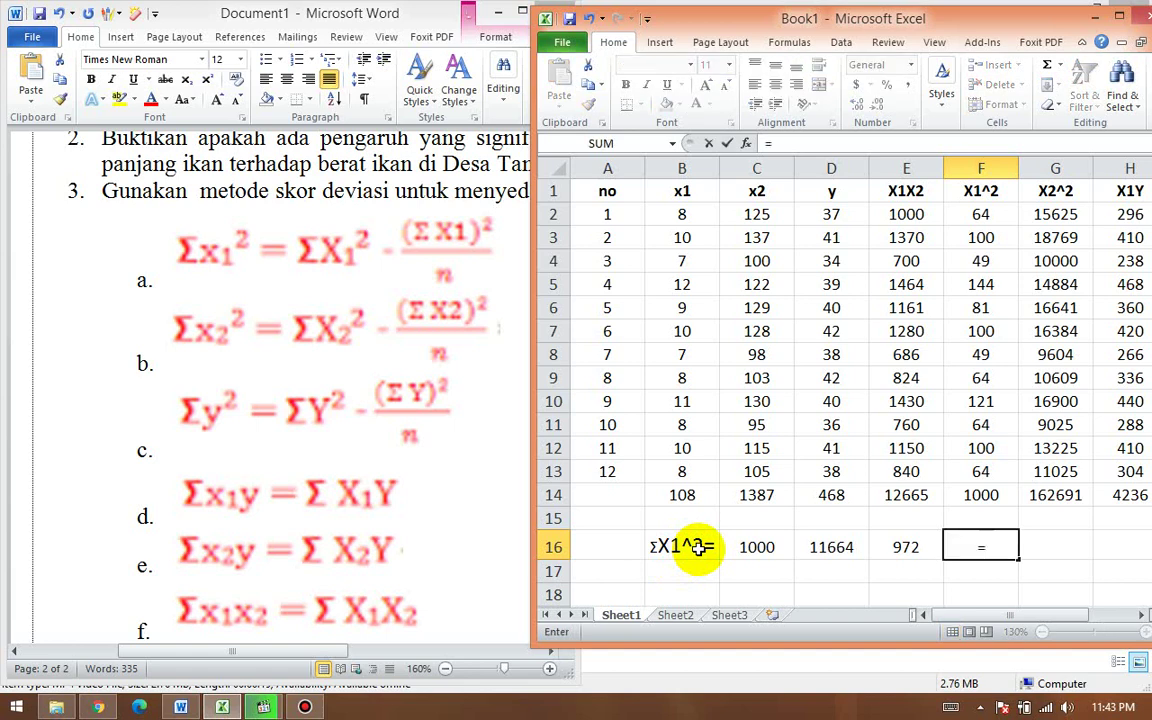
left_click(755, 547)
type("-")
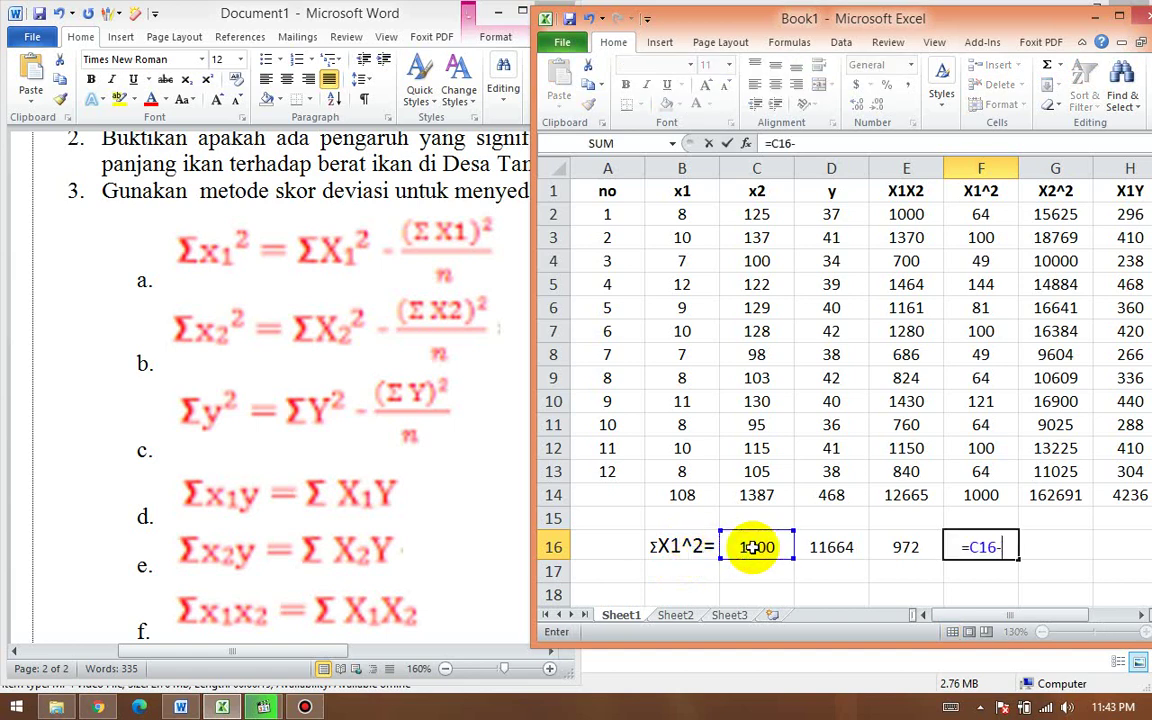
left_click(882, 541)
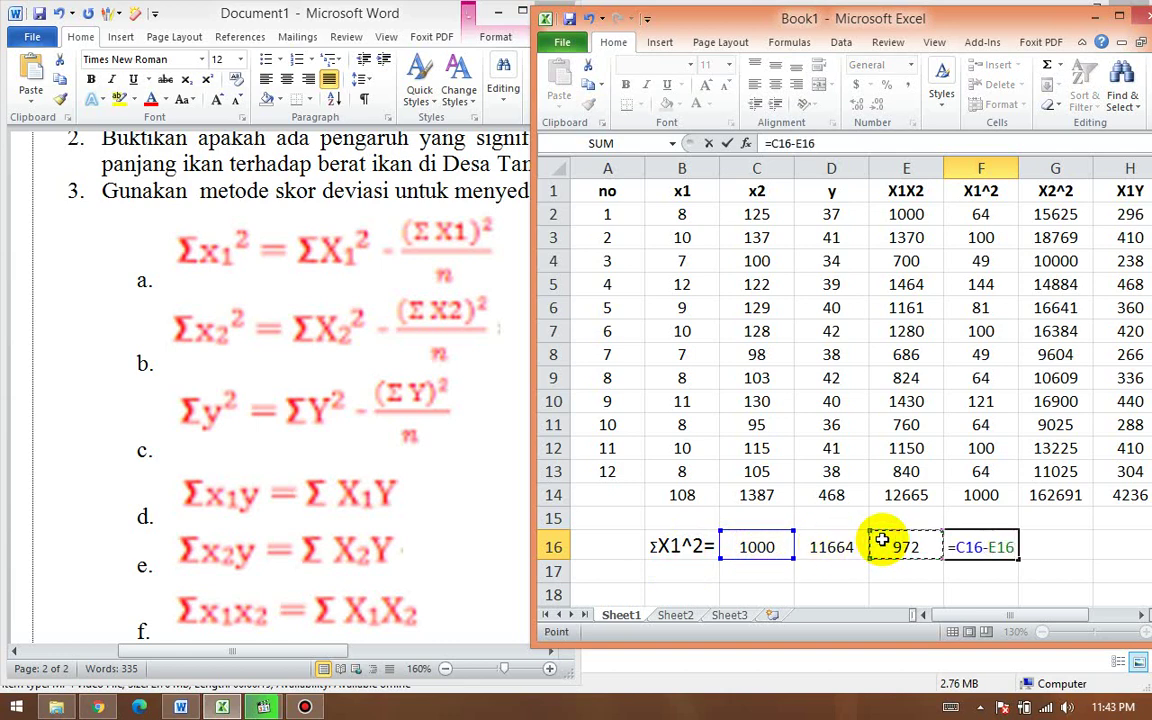
key("Return")
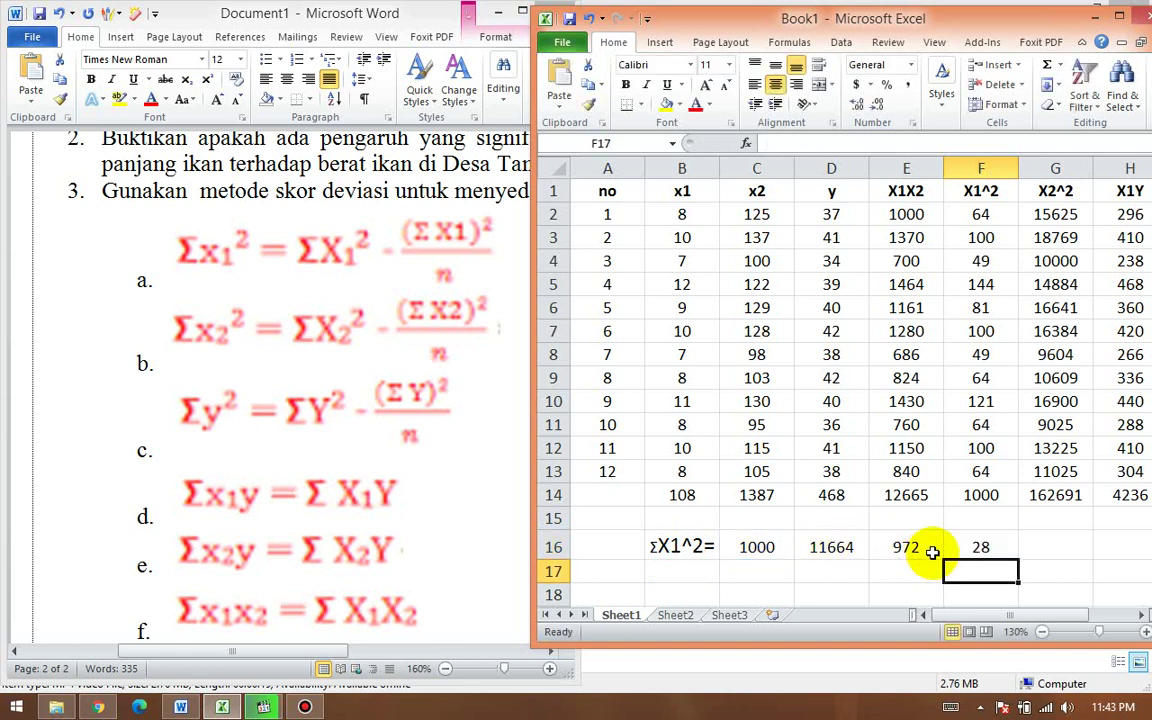
Step: Insert the Σ character (code 01A9) into cell B17 to start the next label
left_click(674, 571)
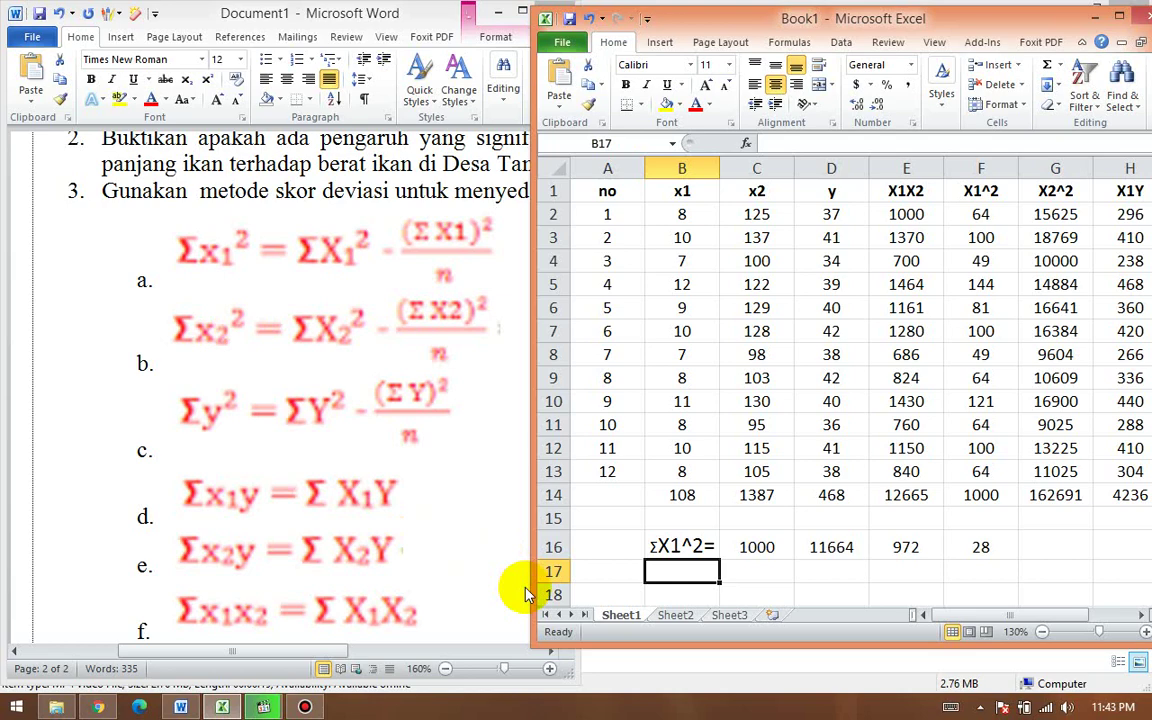
key("alt+i")
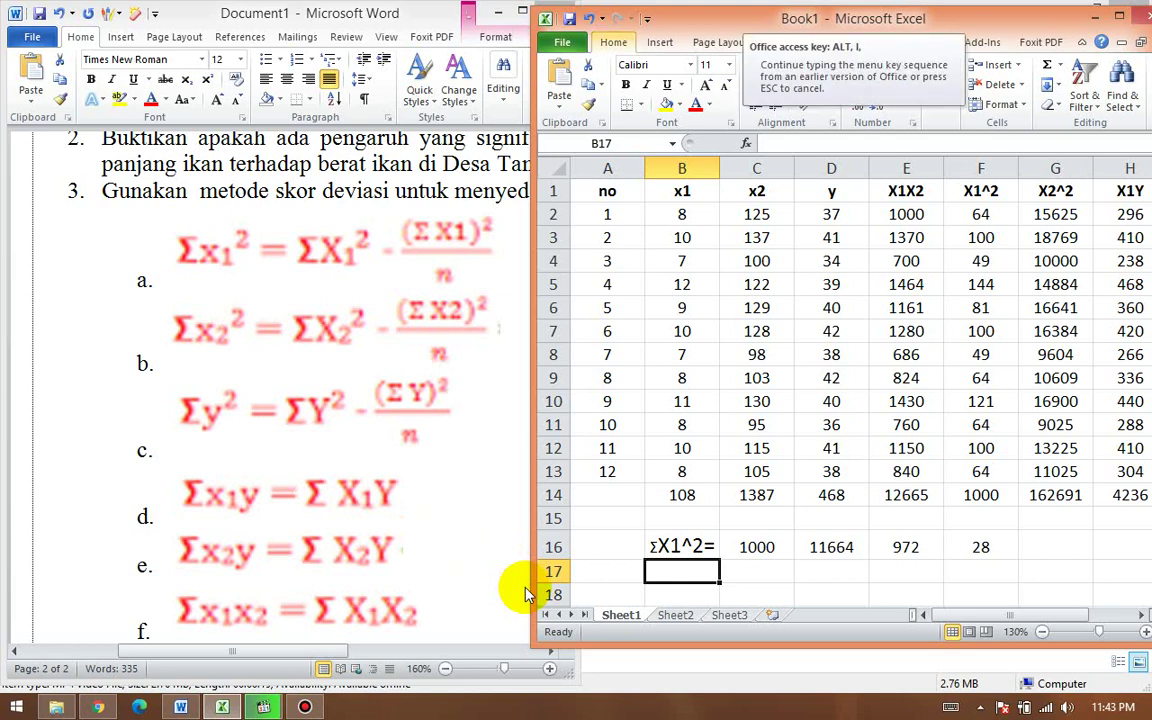
key("s")
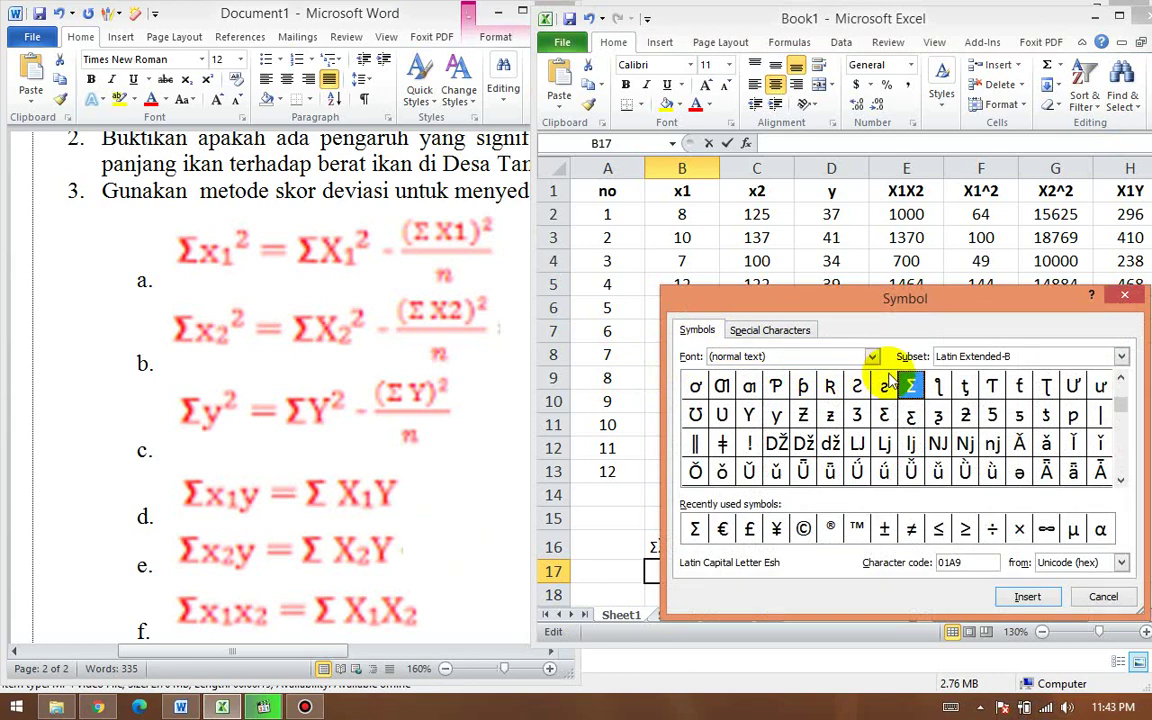
key("Return")
key("Escape")
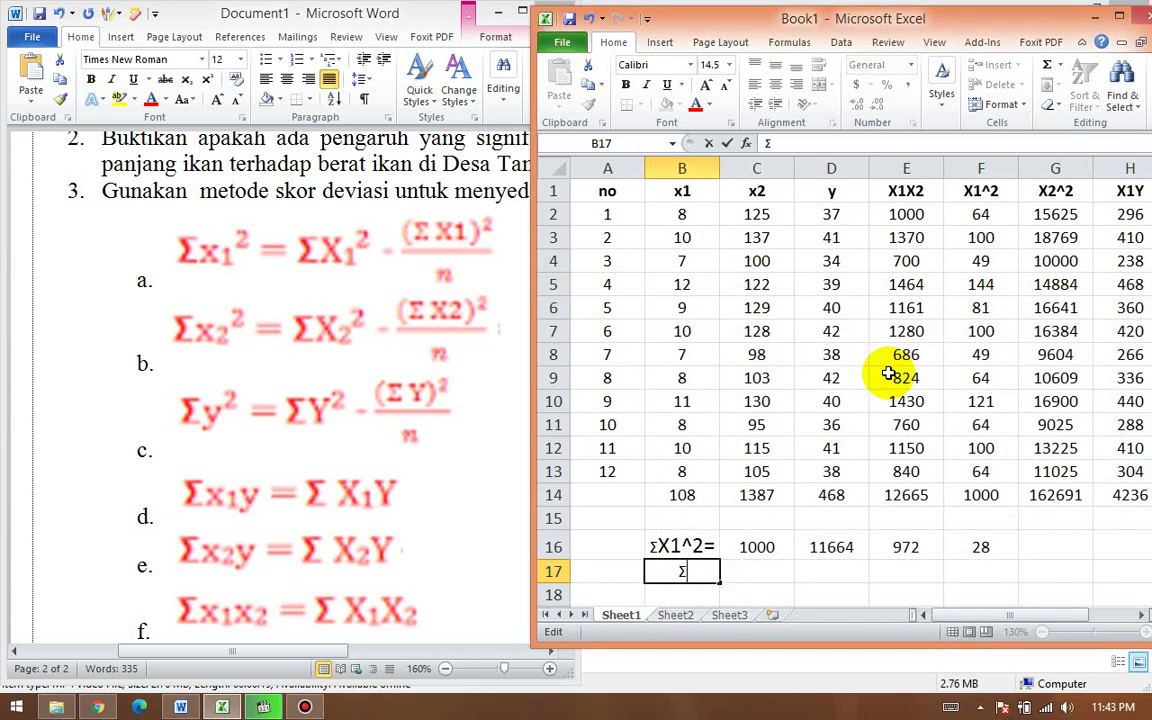
Step: Complete the label in cell B17 so that it reads ΣX2^2=
type("X")
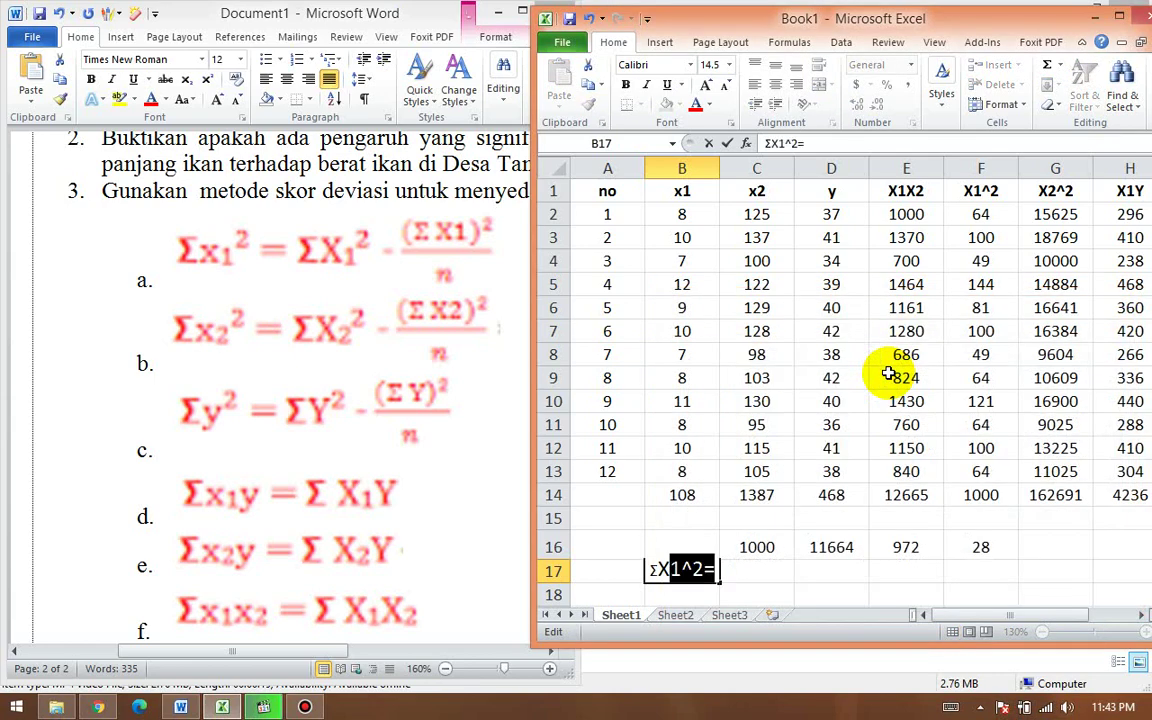
type("2^2")
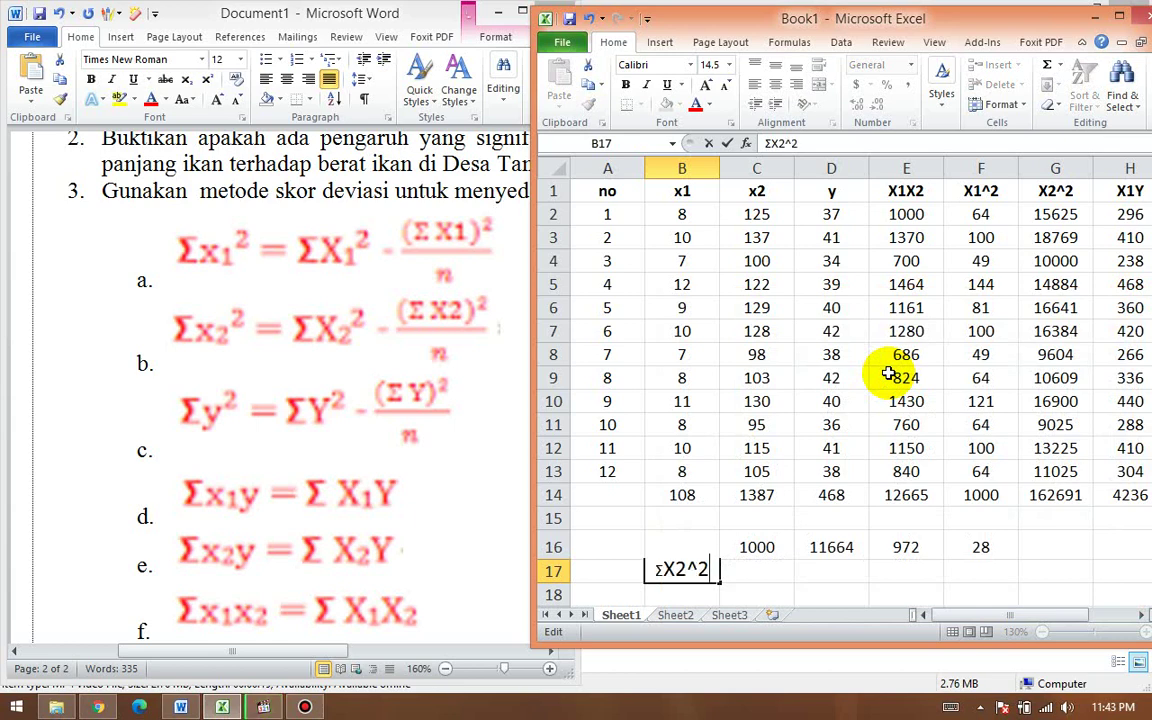
key("Tab")
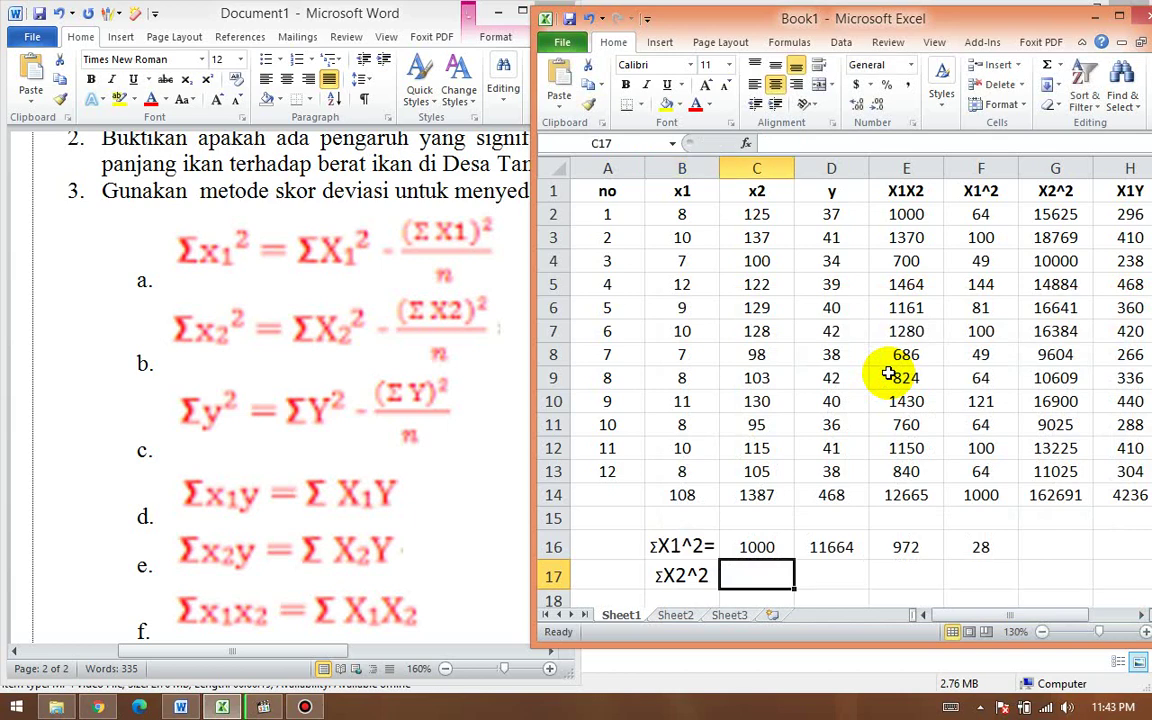
left_click(662, 577)
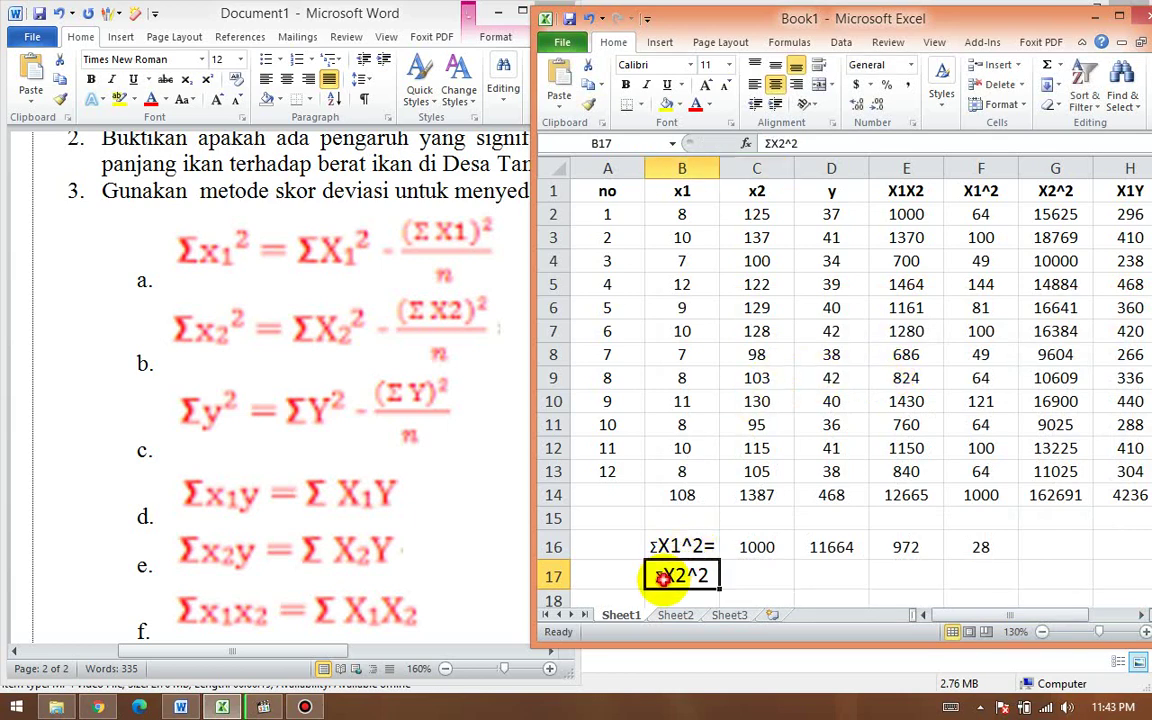
double_click(663, 577)
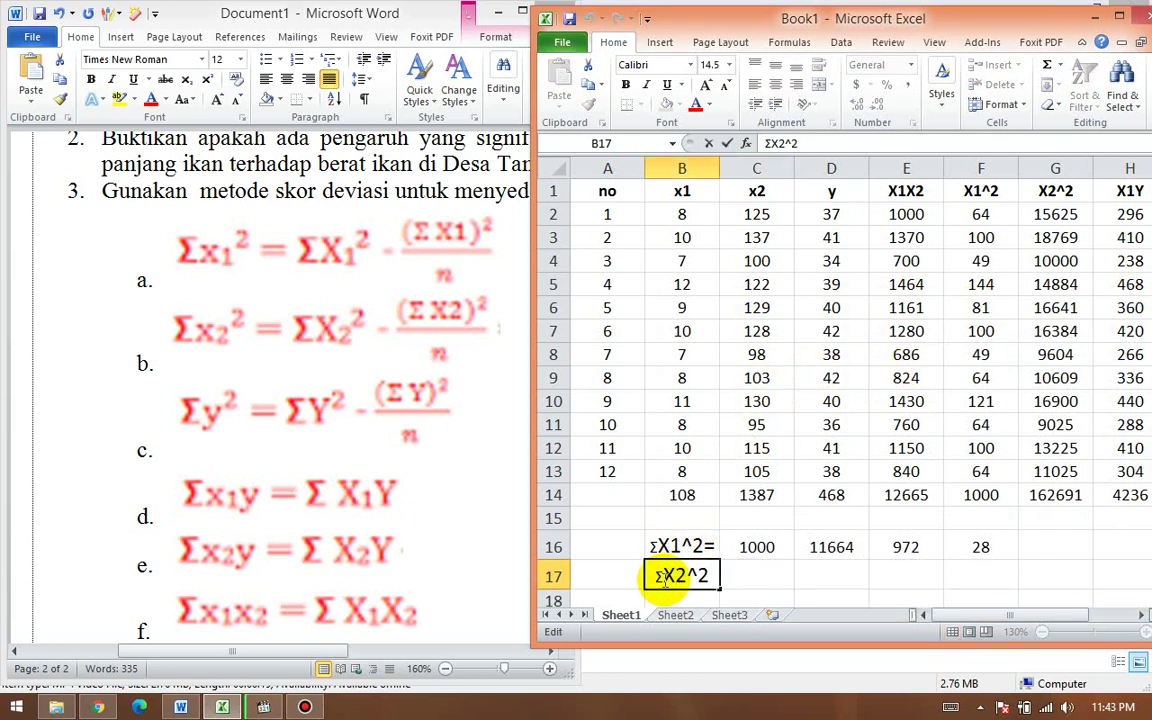
type("=")
key("Tab")
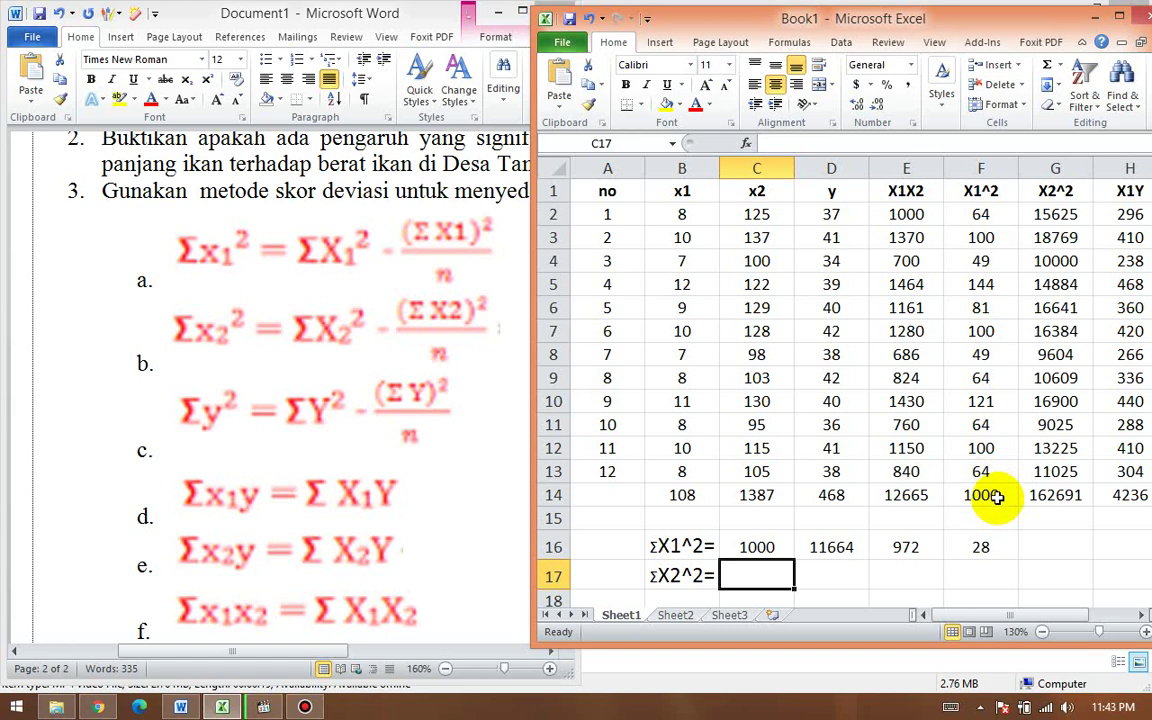
Step: Copy the X2^2 column total from cell G14 into cell C17 as a value only
left_click(1055, 492)
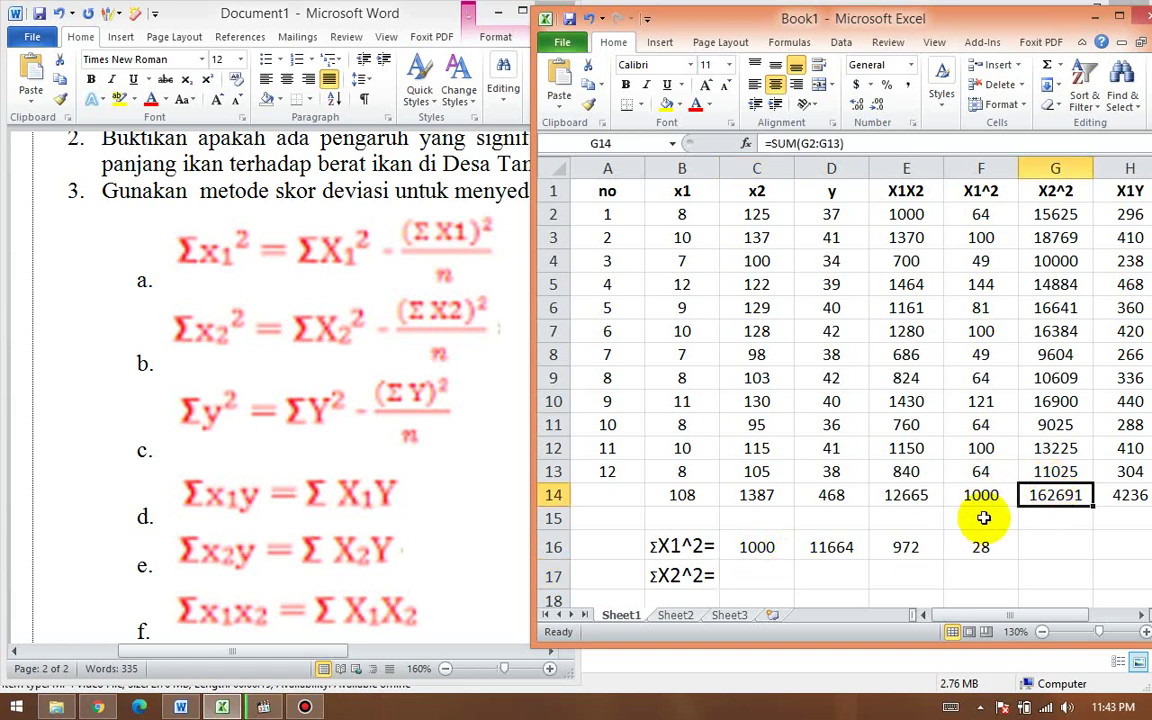
right_click(1038, 503)
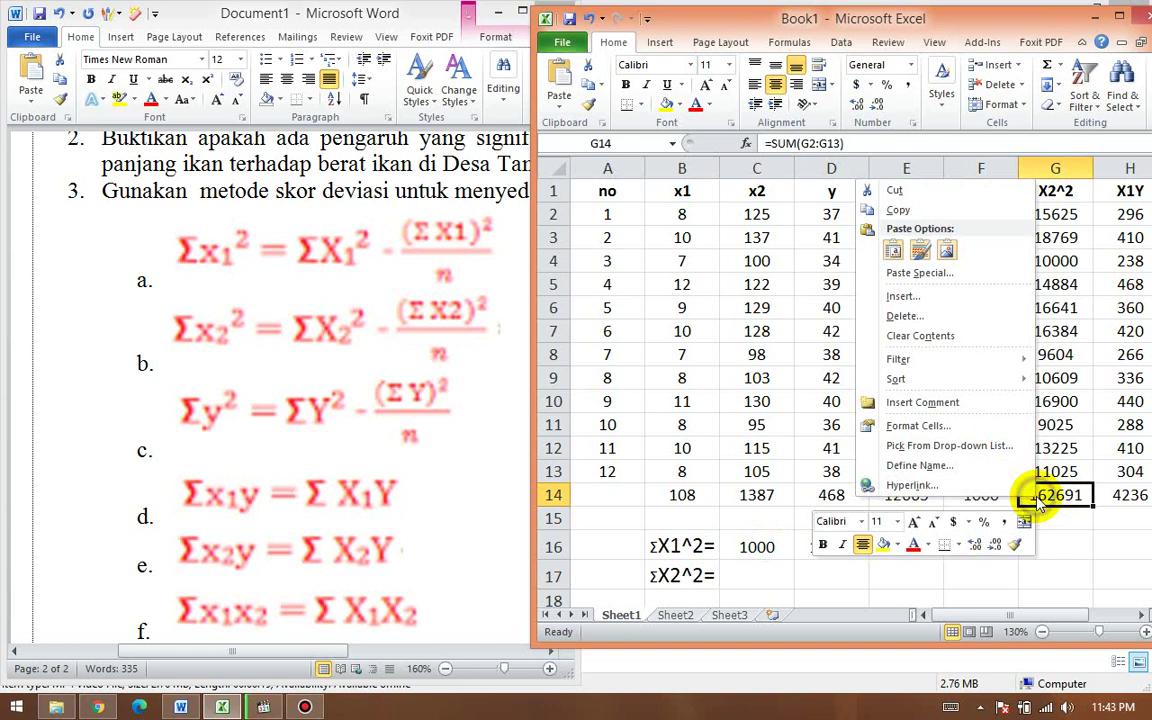
left_click(920, 211)
left_click(751, 572)
right_click(751, 571)
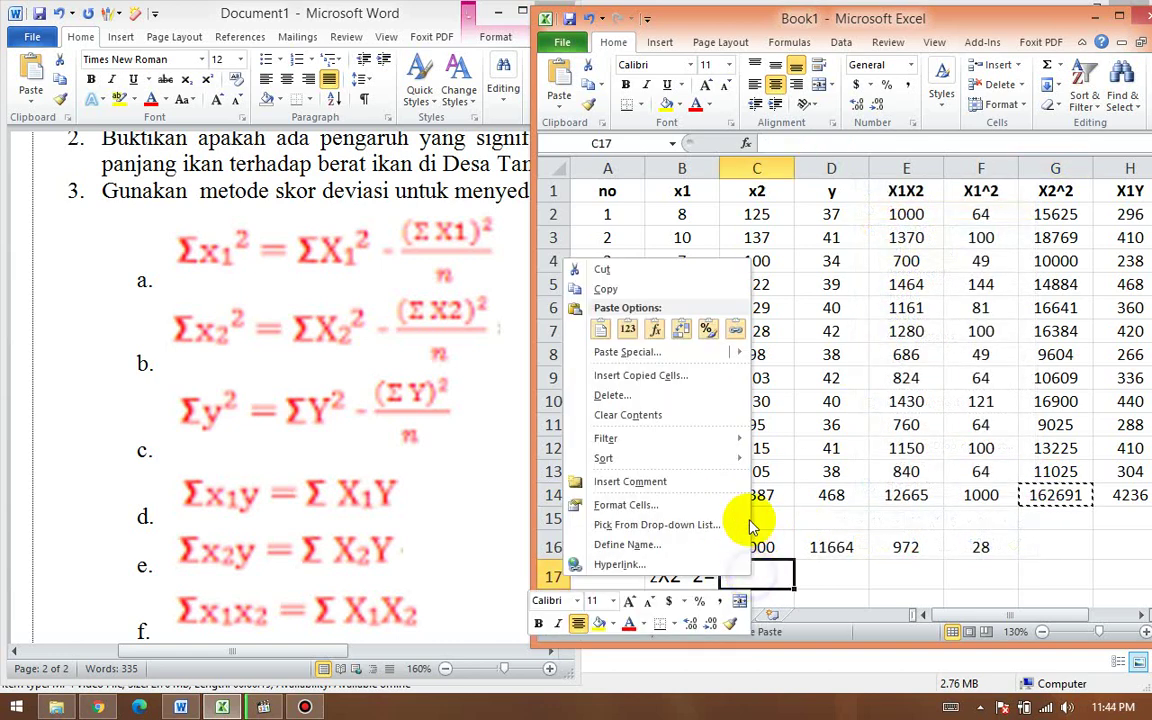
left_click(628, 333)
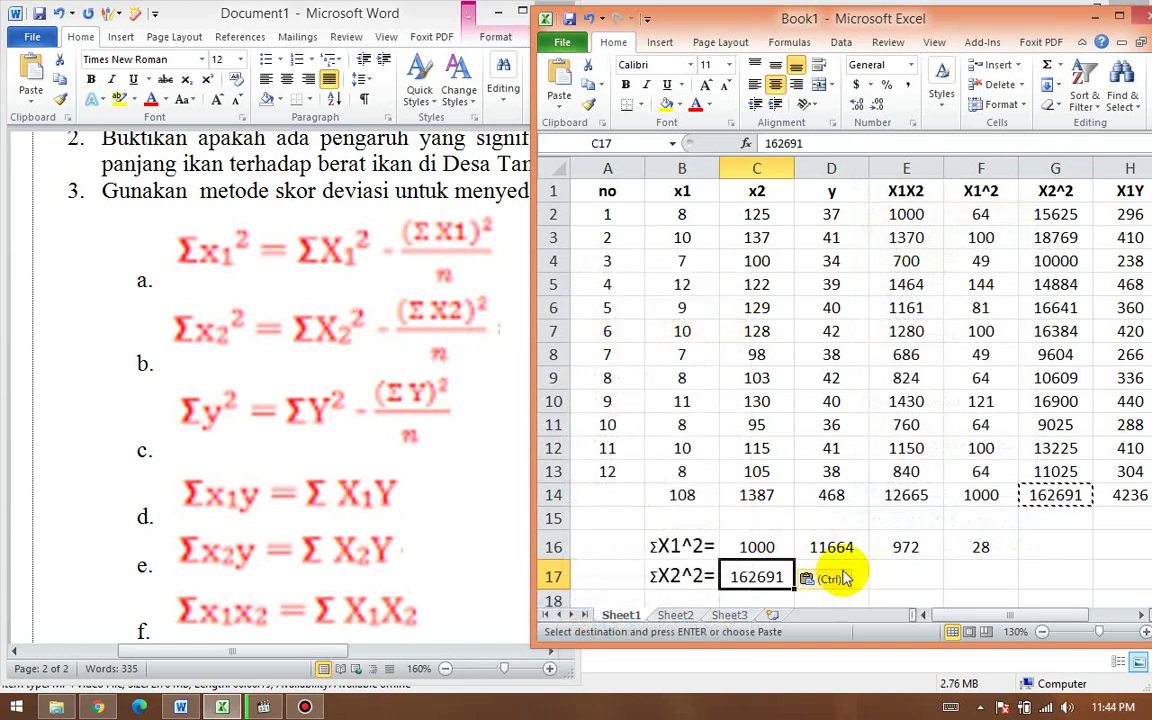
Step: Square the x2 column total in cell D17 with the formula =C14*C14
left_click(840, 568)
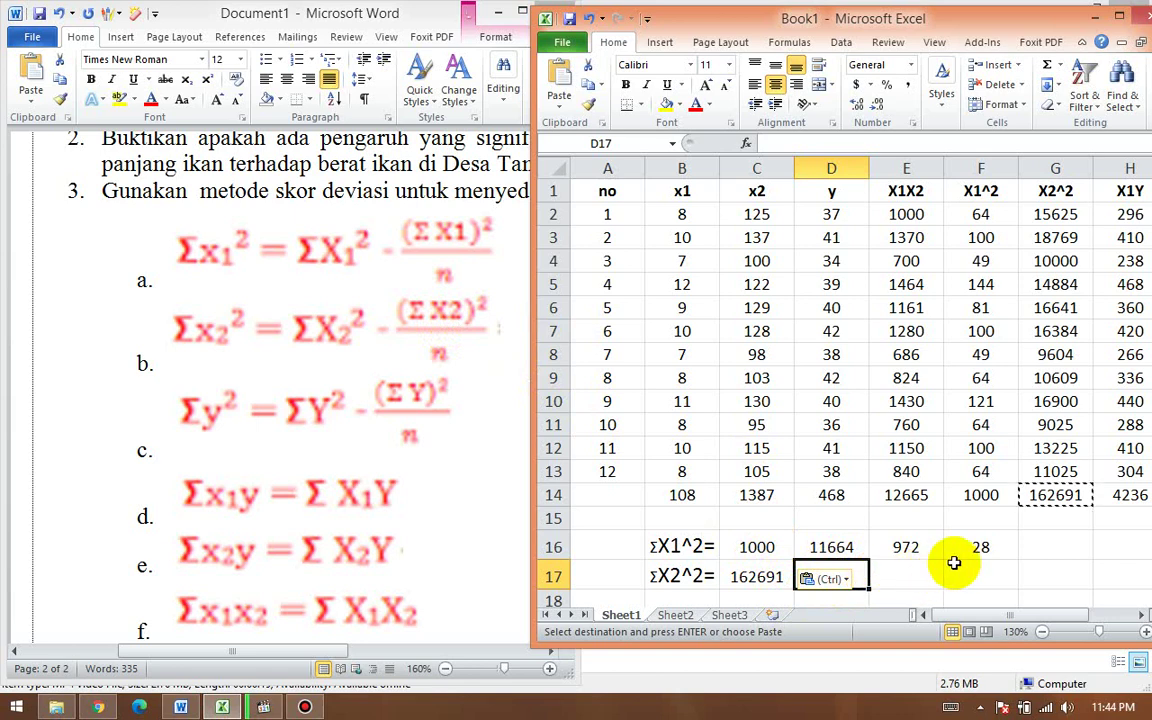
type("=")
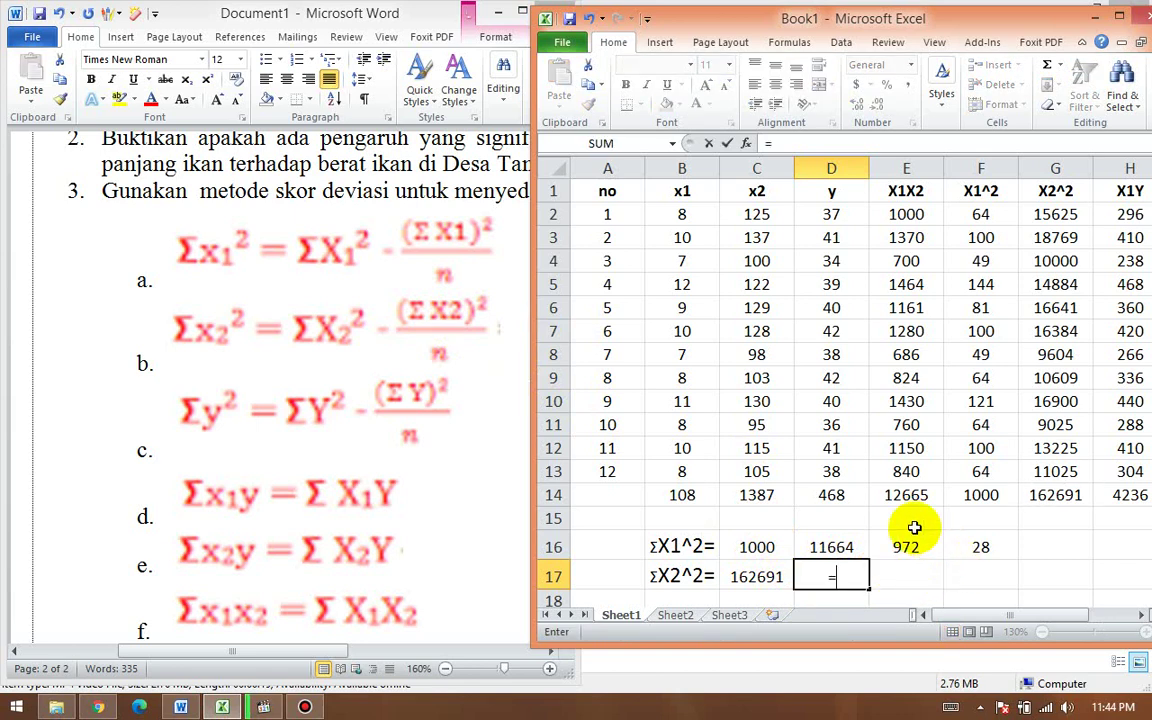
left_click(771, 496)
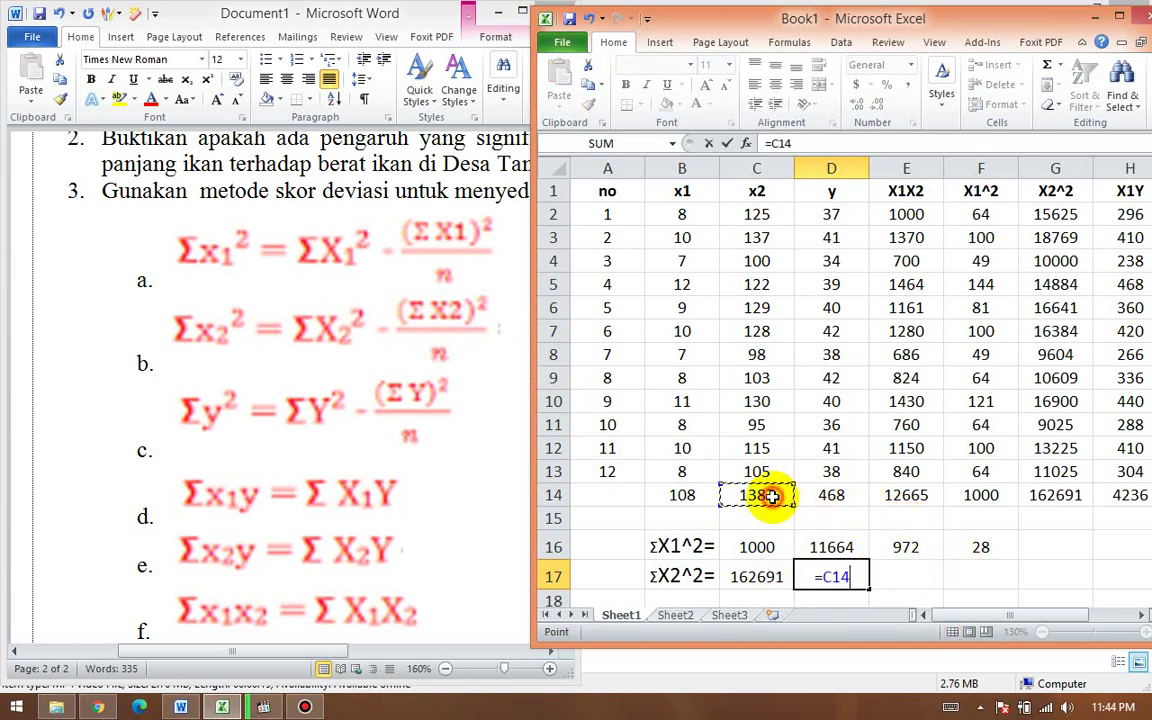
type("*")
left_click(771, 496)
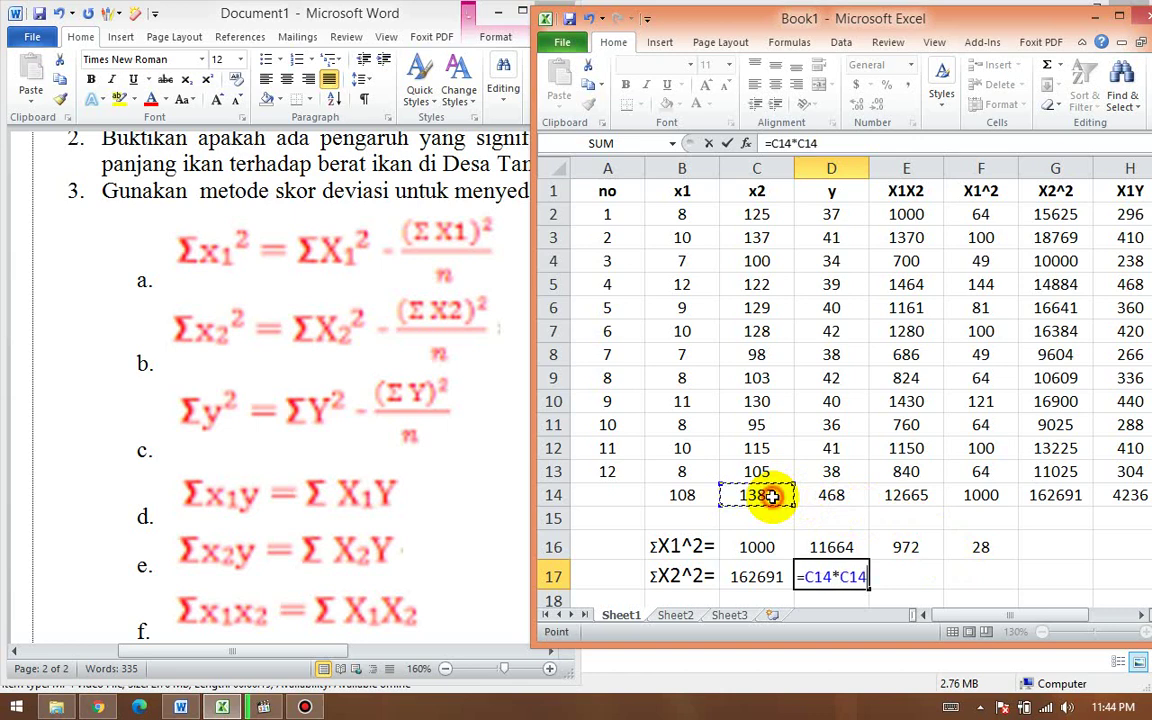
key("Return")
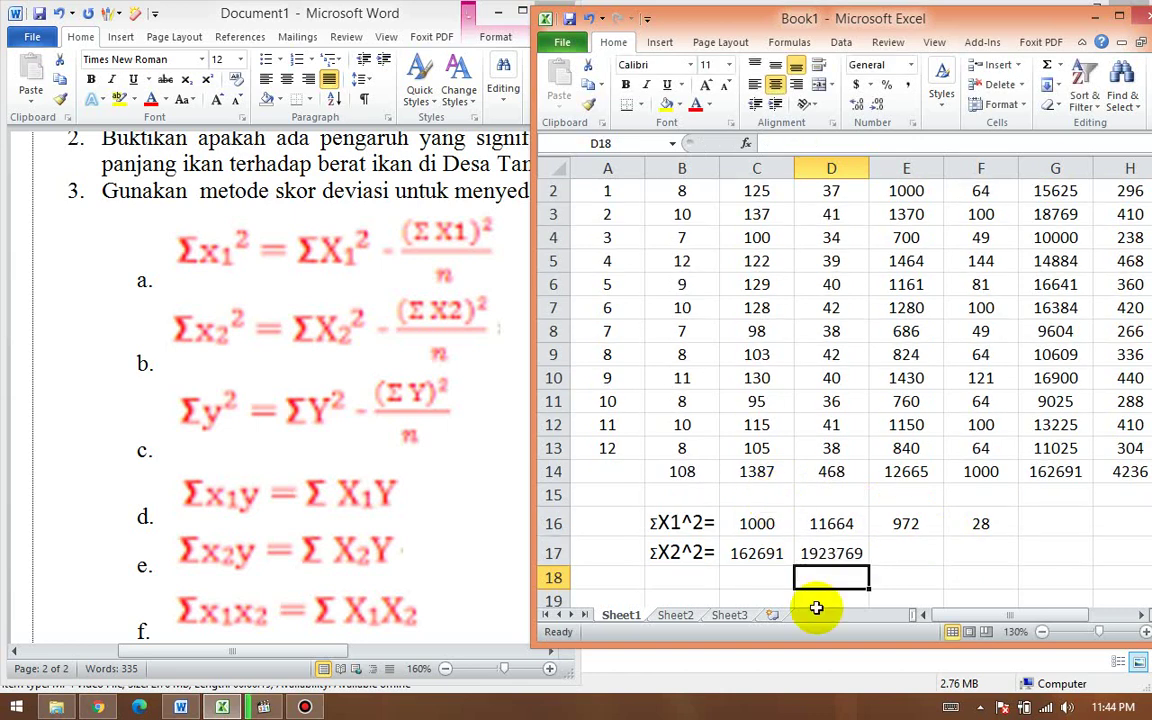
Step: Divide the squared x2 total by the sample size in cell E17 with the formula =D17/12
left_click(901, 551)
type("=")
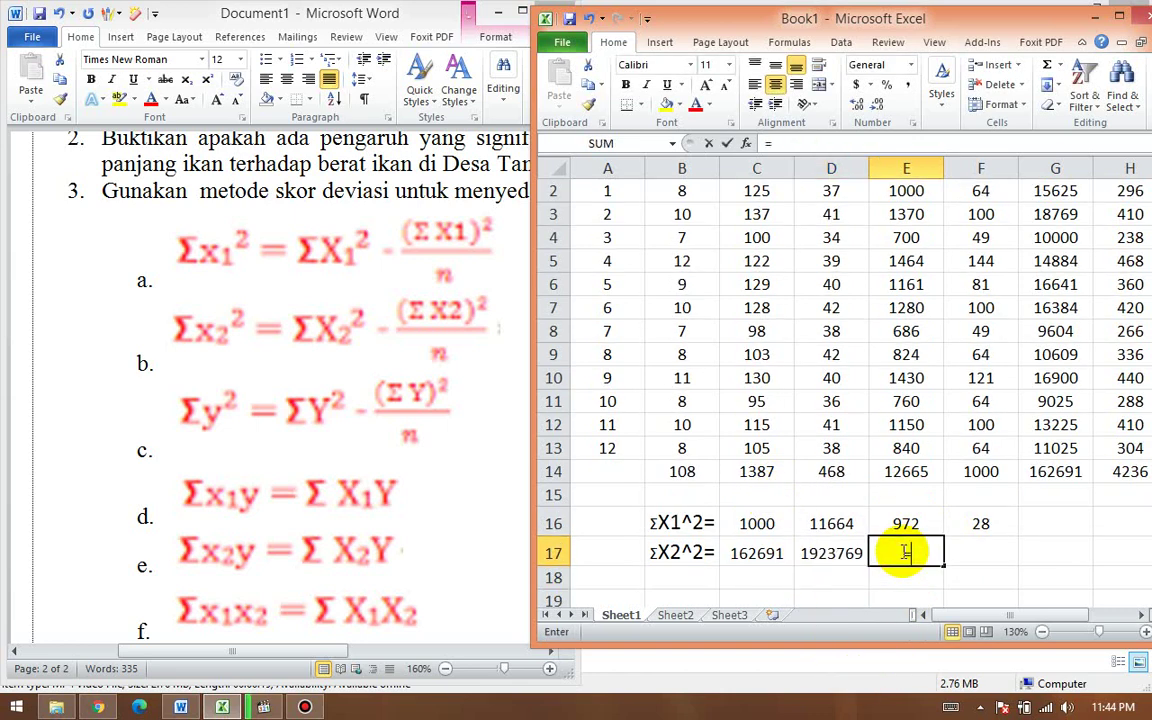
left_click(845, 551)
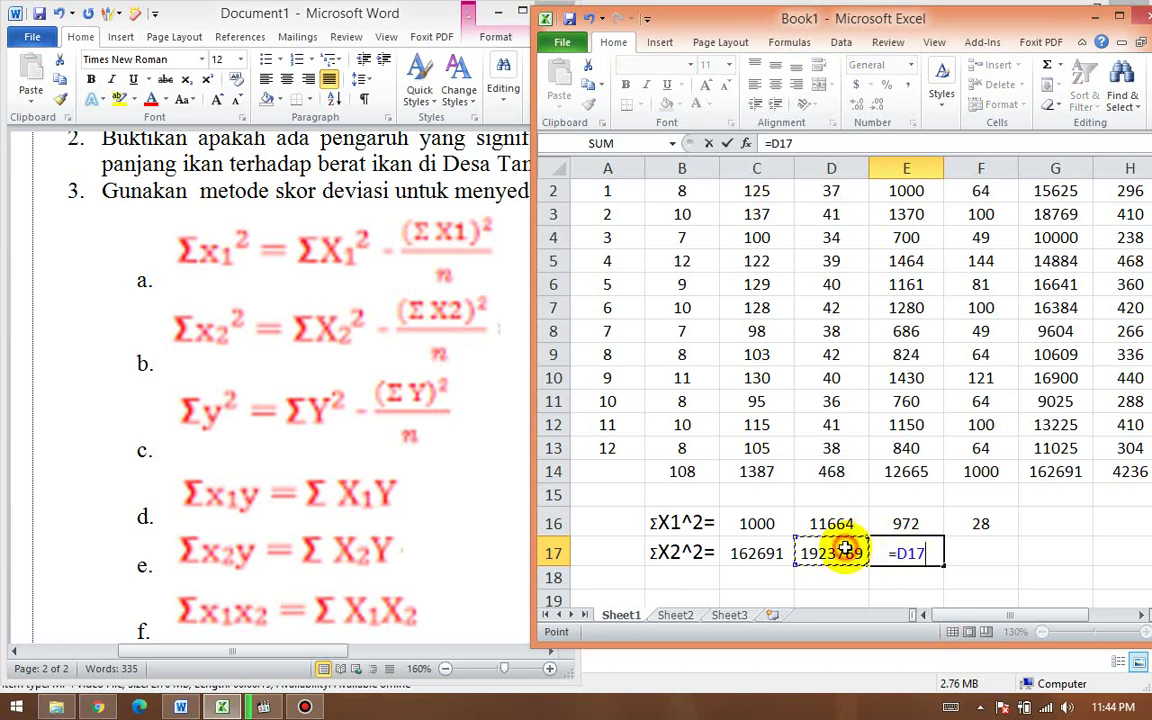
type("/12")
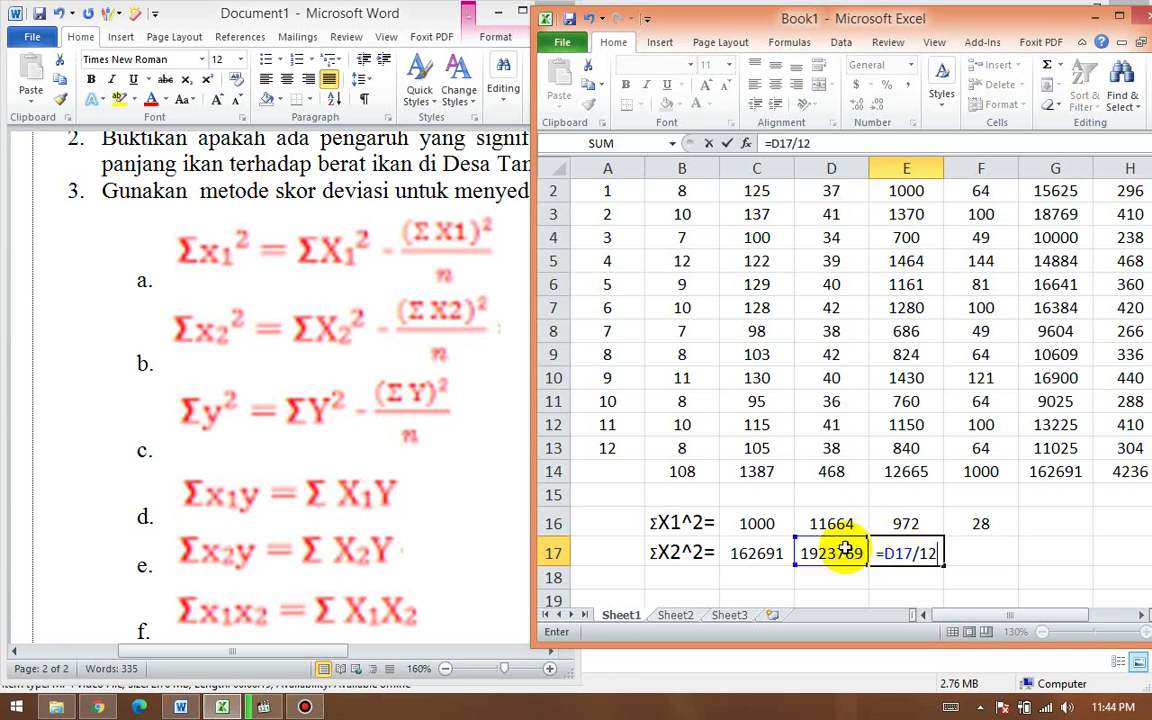
key("Return")
Step: Calculate the x2 deviation sum of squares in cell F17 with the formula =C17-E17
left_click(979, 549)
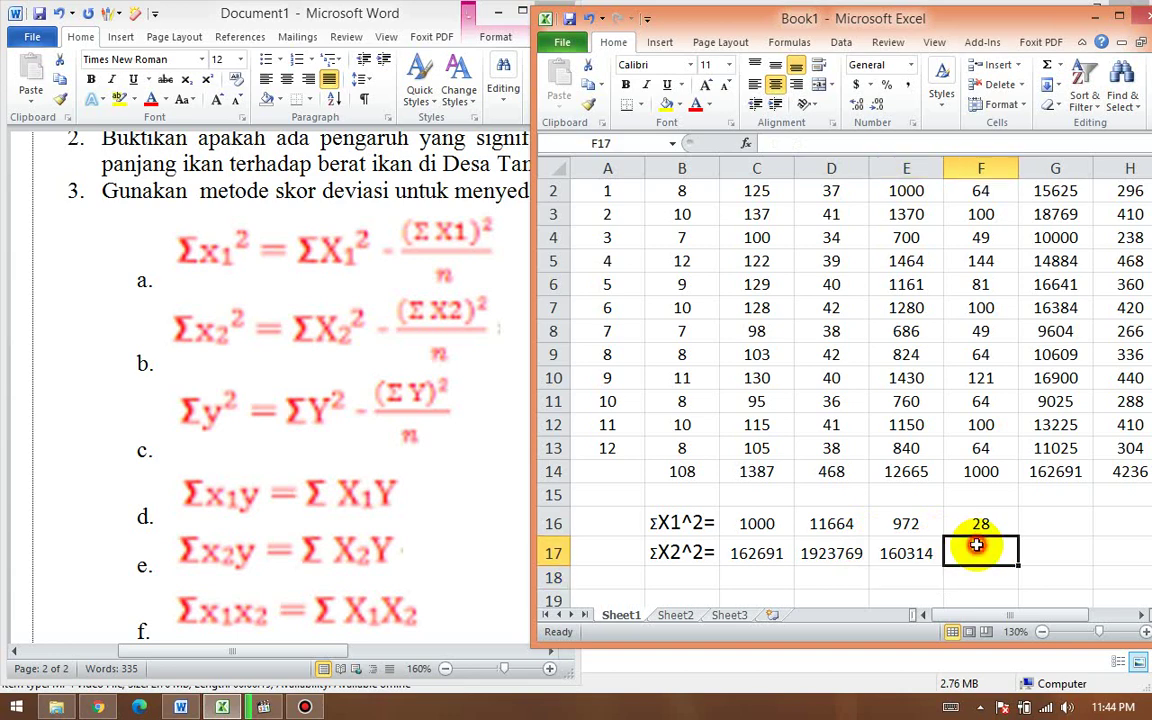
type("=")
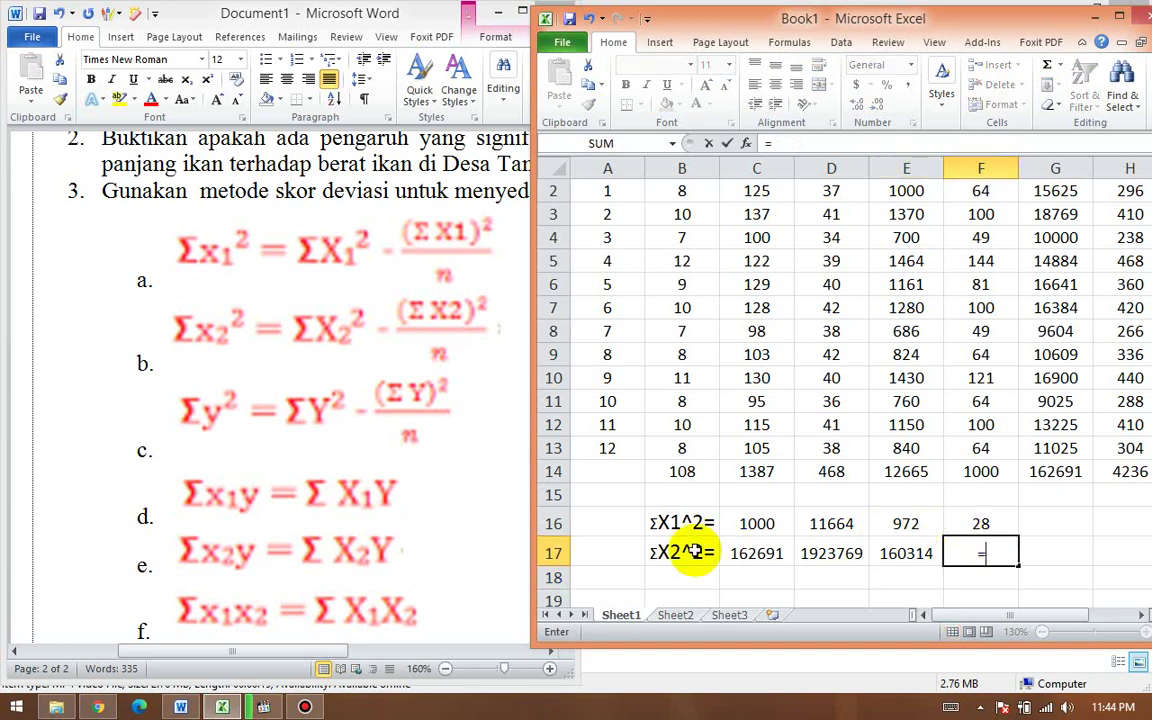
left_click(745, 553)
type("-")
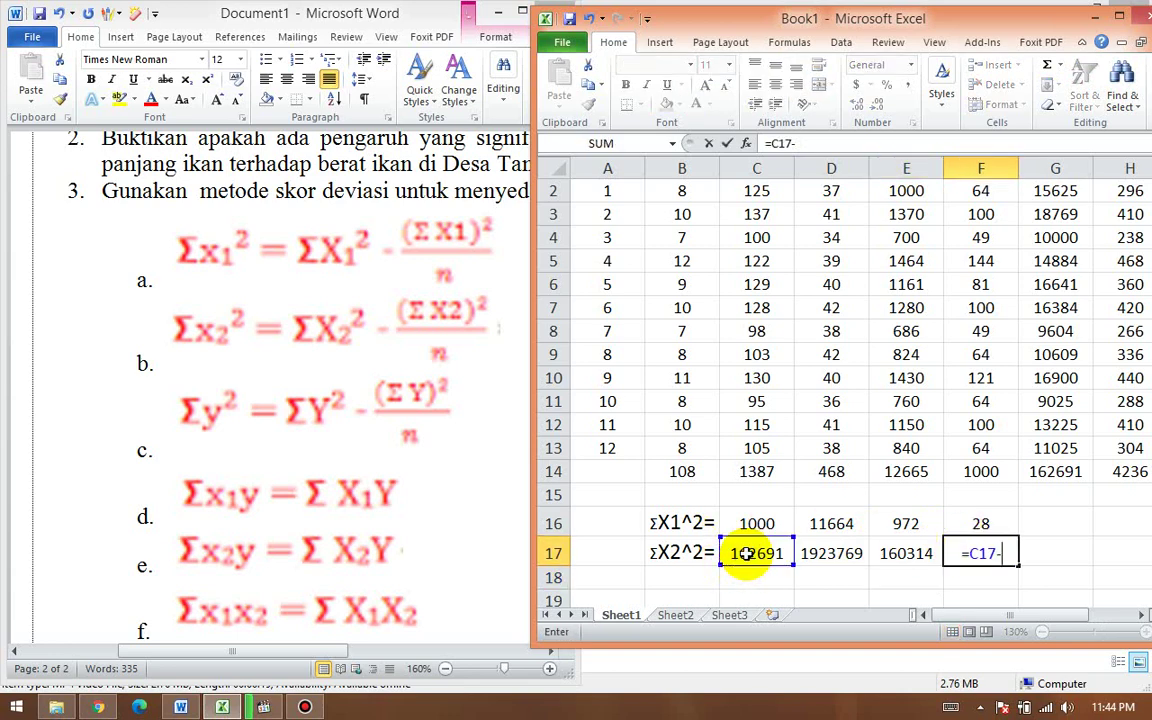
left_click(888, 555)
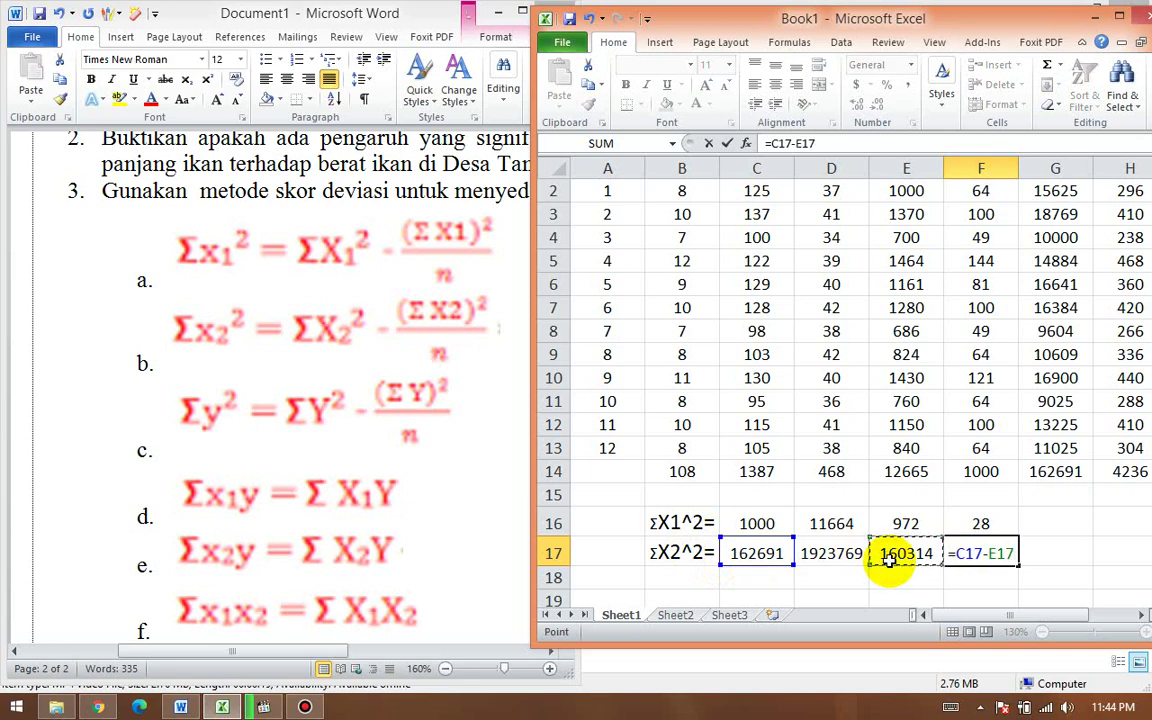
key("Return")
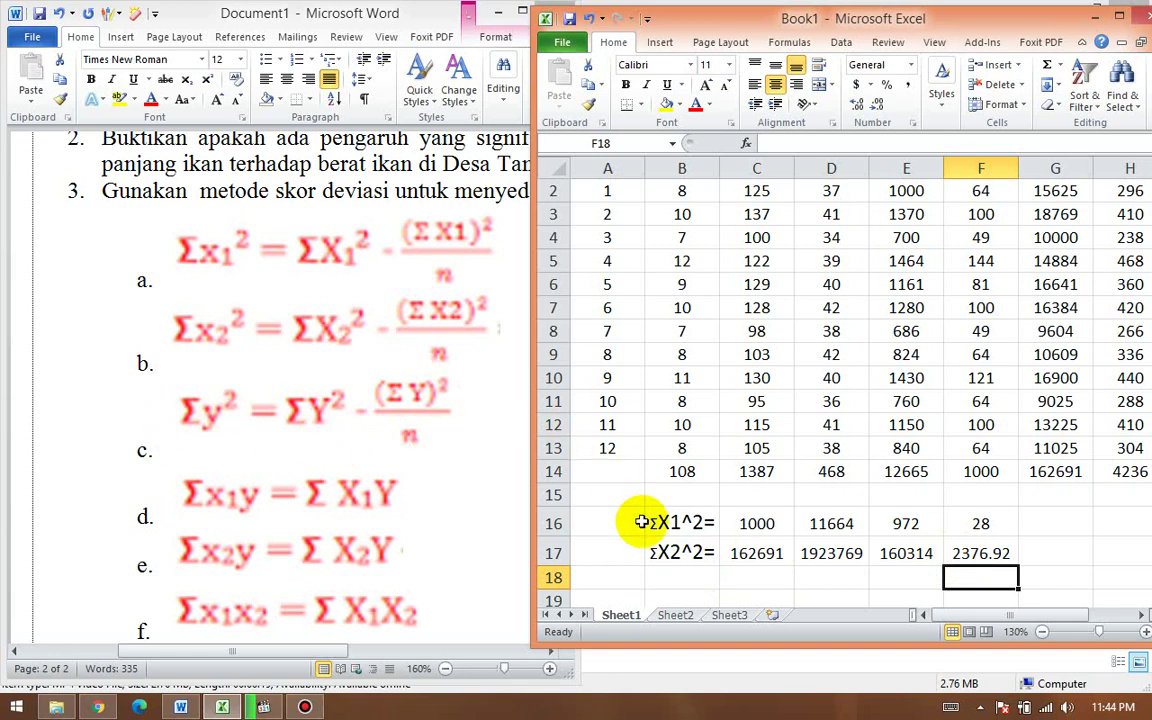
Step: Label cell B18 as ΣY^2=, inserting the Σ character (code 01A9) from the symbol set
left_click(665, 582)
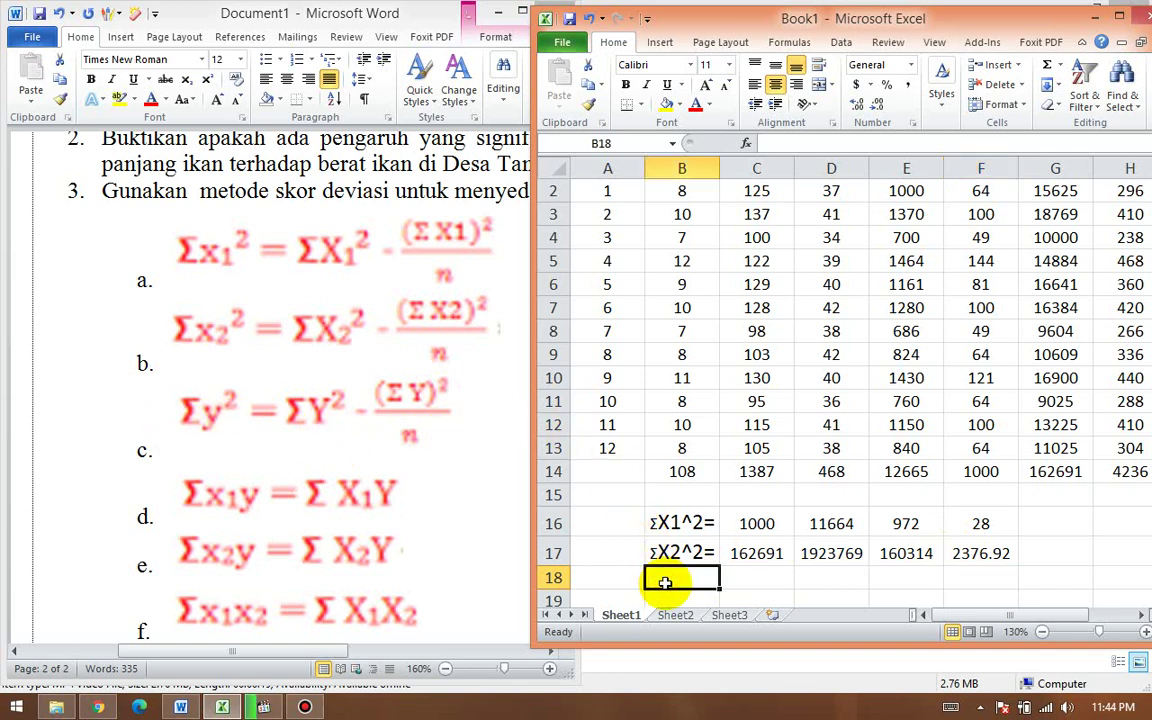
key("alt")
key("i")
key("s")
key("Return")
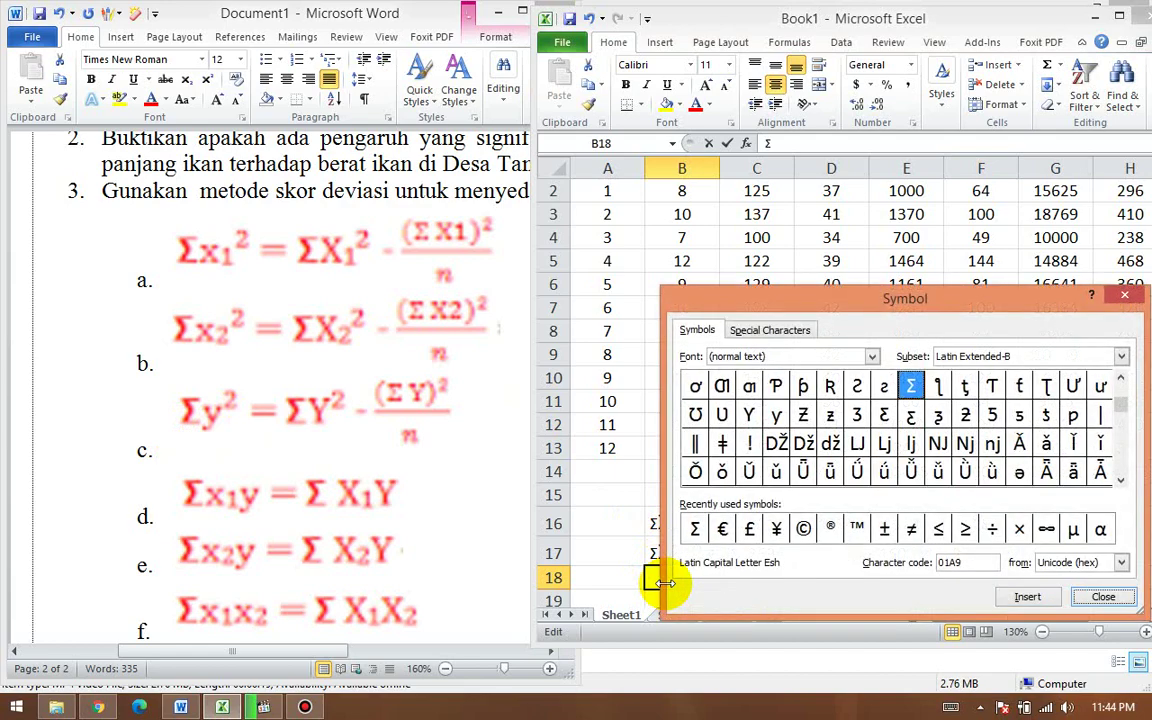
key("Escape")
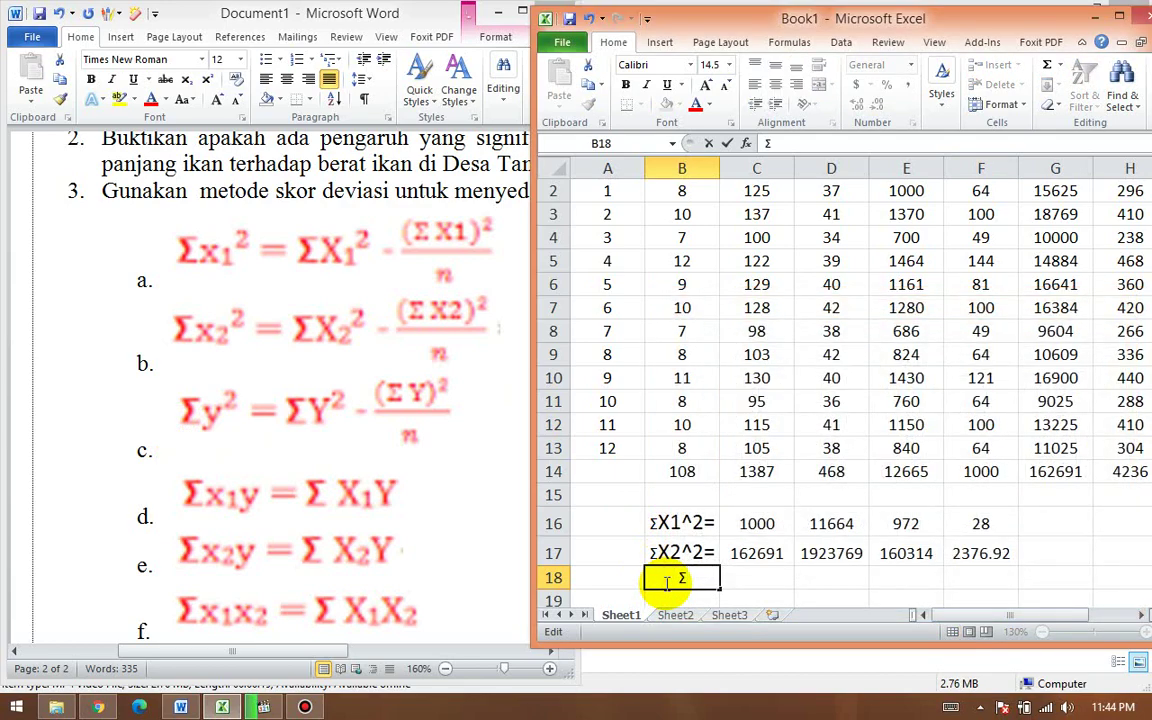
type("Y")
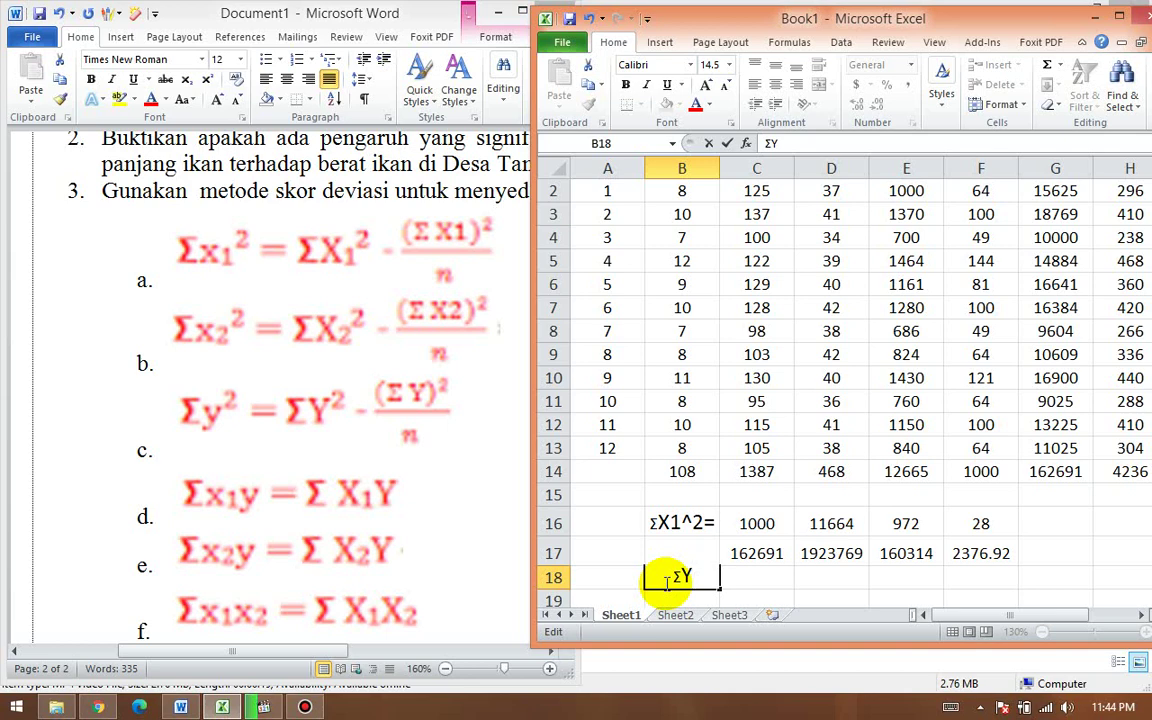
type("^2=")
key("Tab")
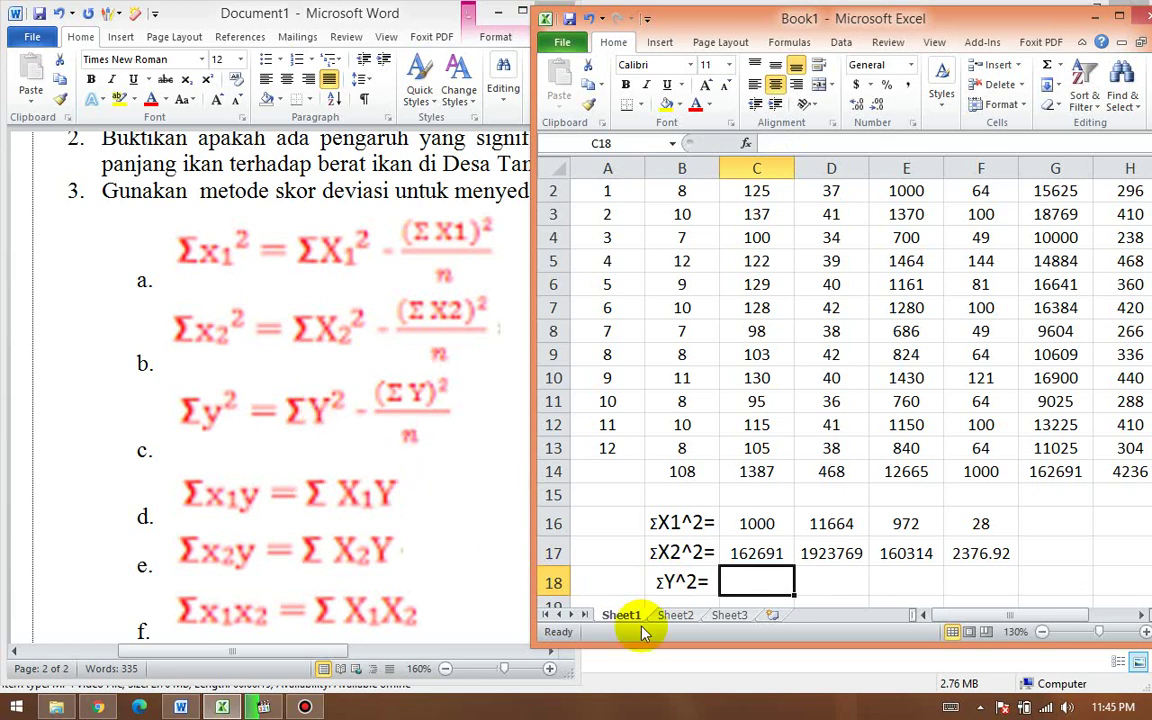
Step: Square the y column total in cell C18 with the formula =D14*D14
type("=")
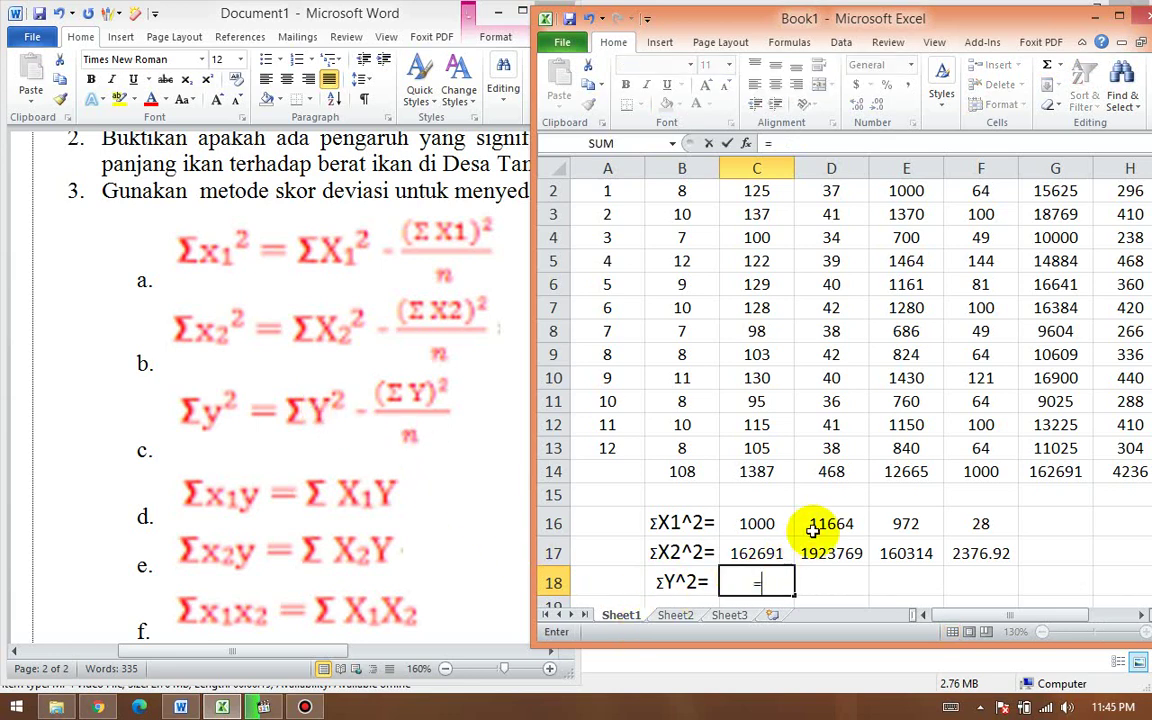
scroll(865, 507, "up", 1)
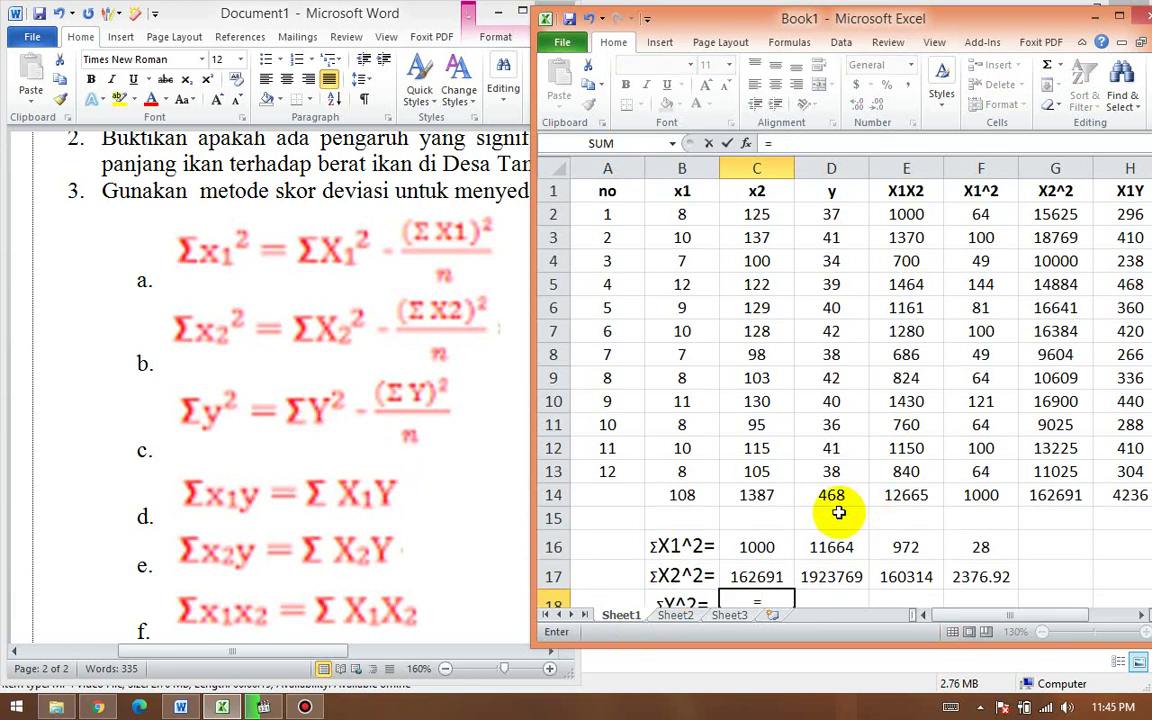
left_click(829, 493)
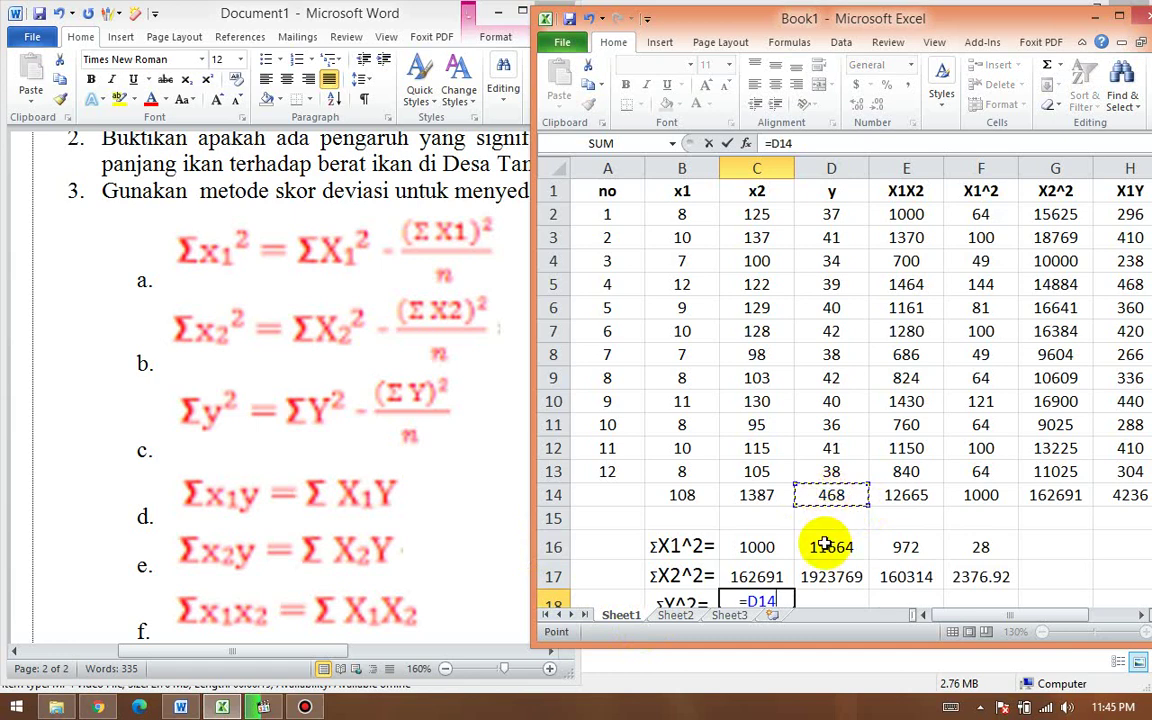
type("*")
left_click(829, 494)
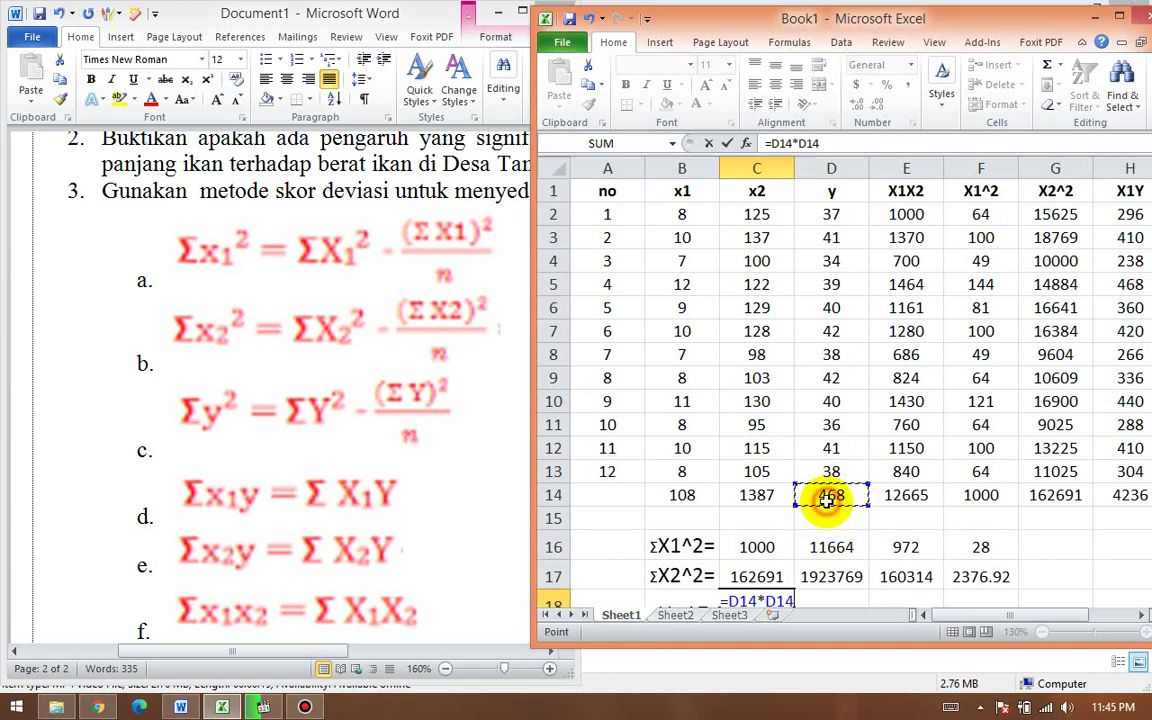
key("Return")
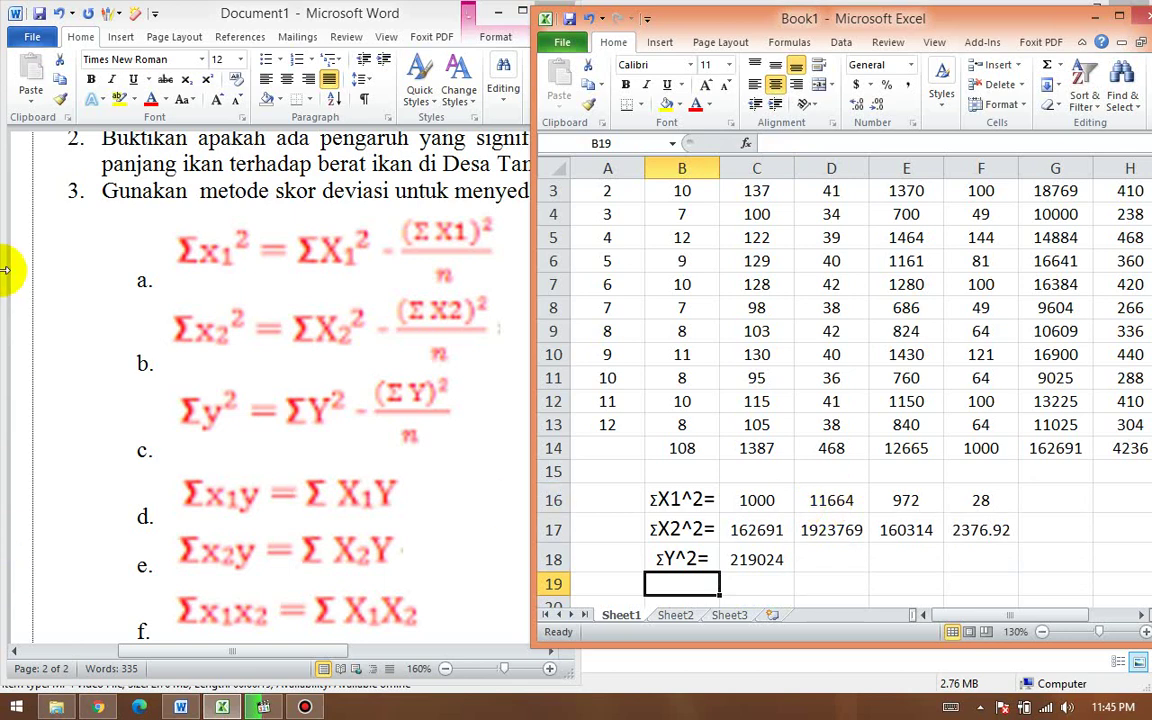
Step: Square the y column total in cell D18 with the formula =D14*D14
left_click(831, 560)
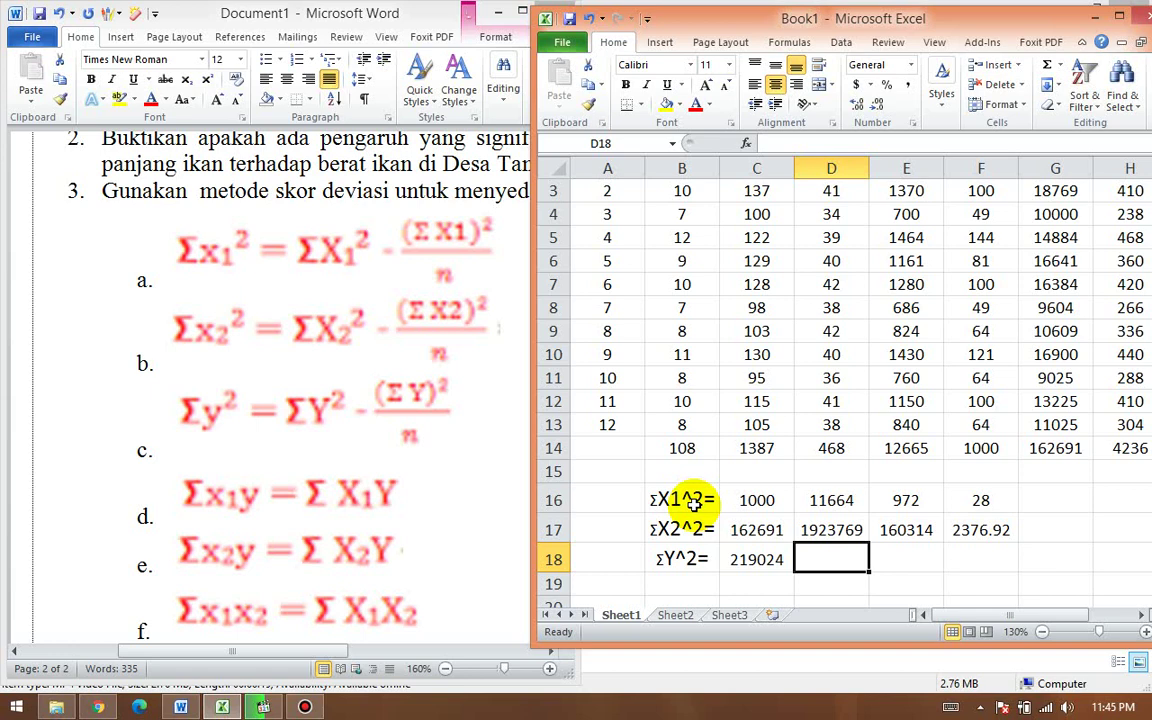
scroll(697, 472, "up", 1)
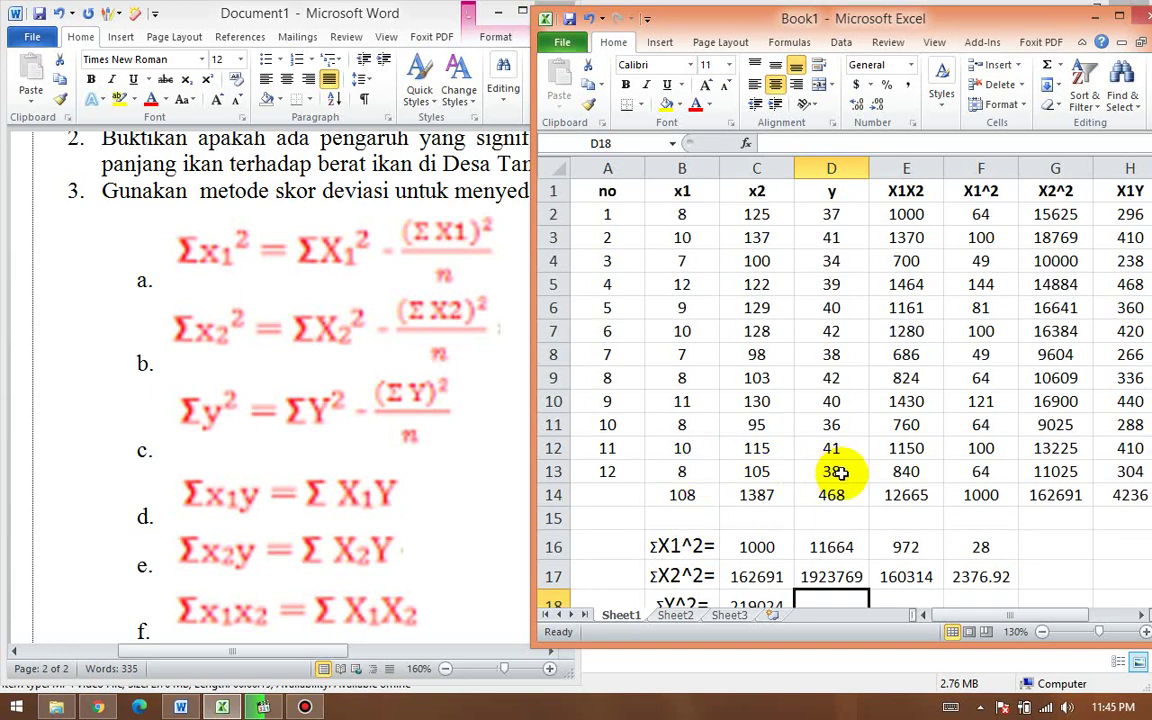
scroll(838, 494, "down", 1)
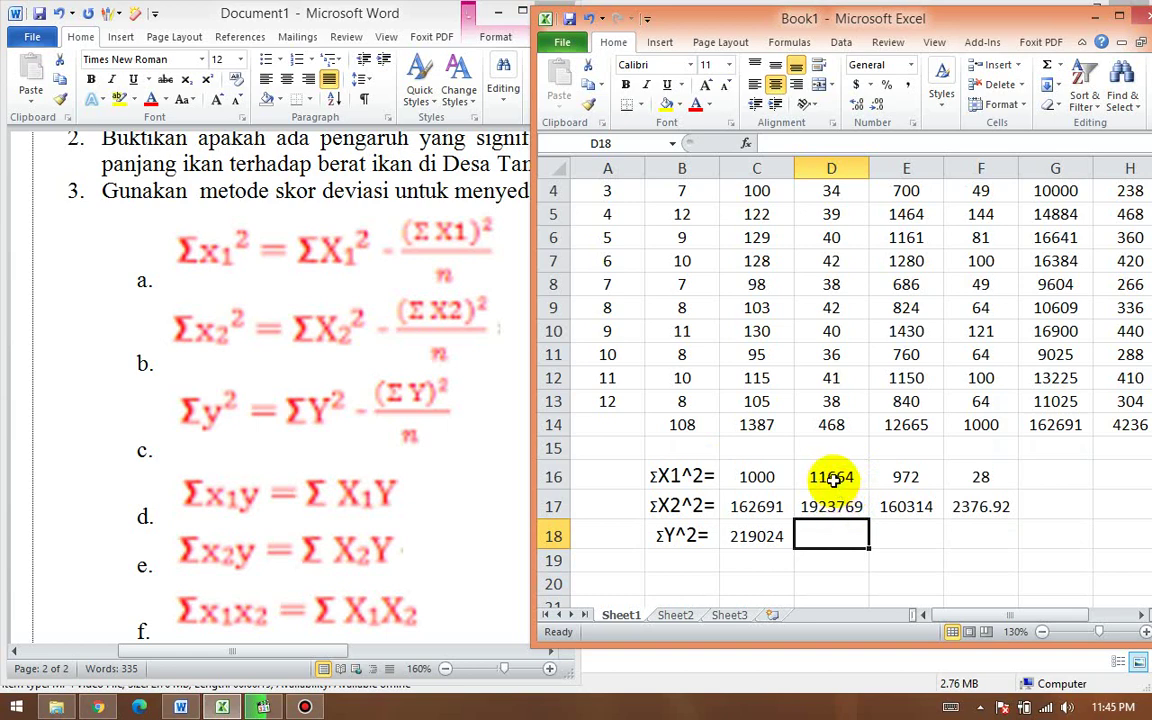
left_click(833, 425)
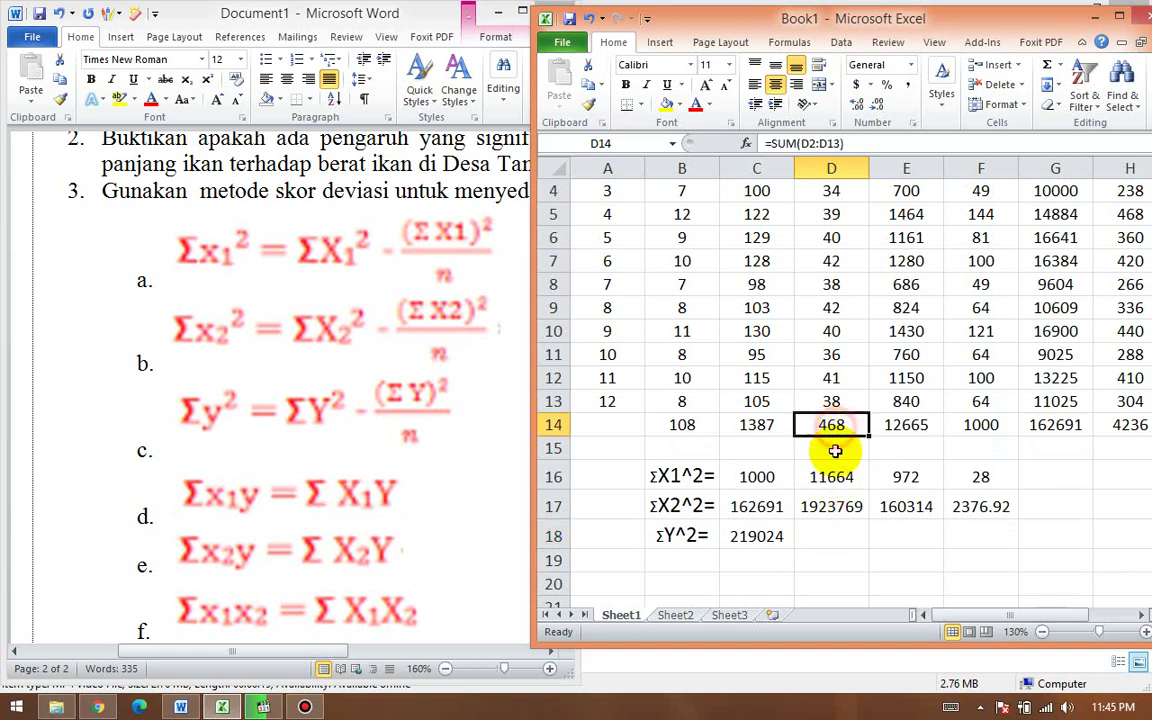
left_click(826, 533)
type("=")
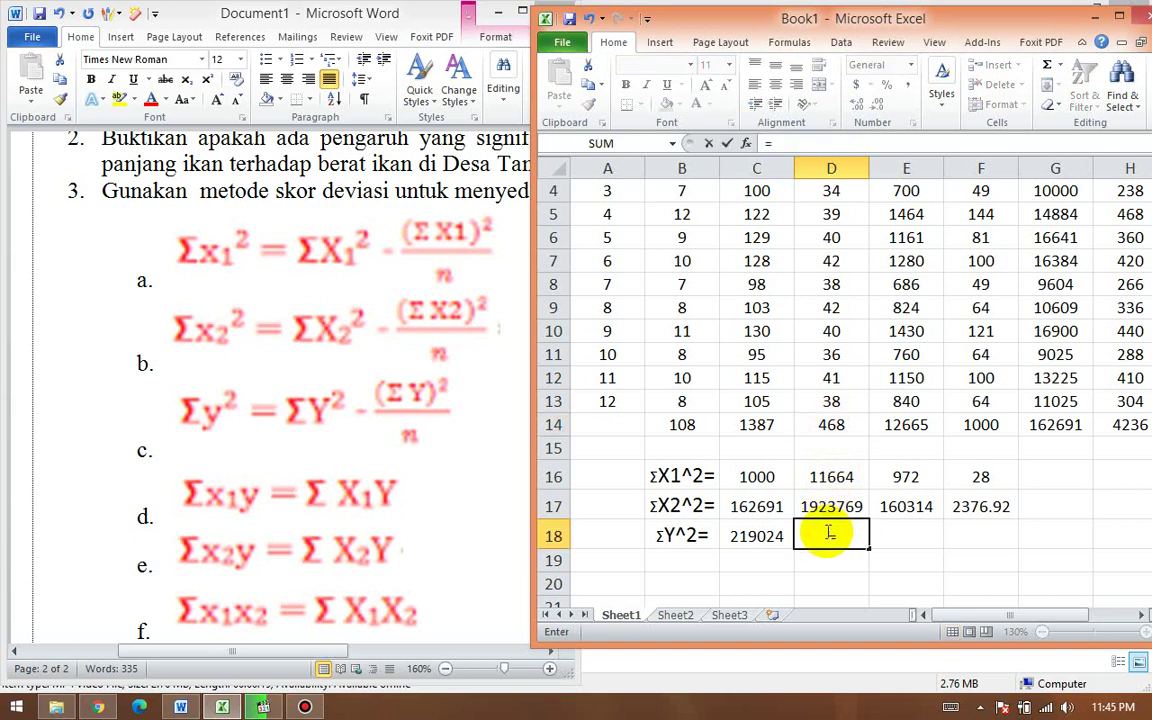
left_click(833, 425)
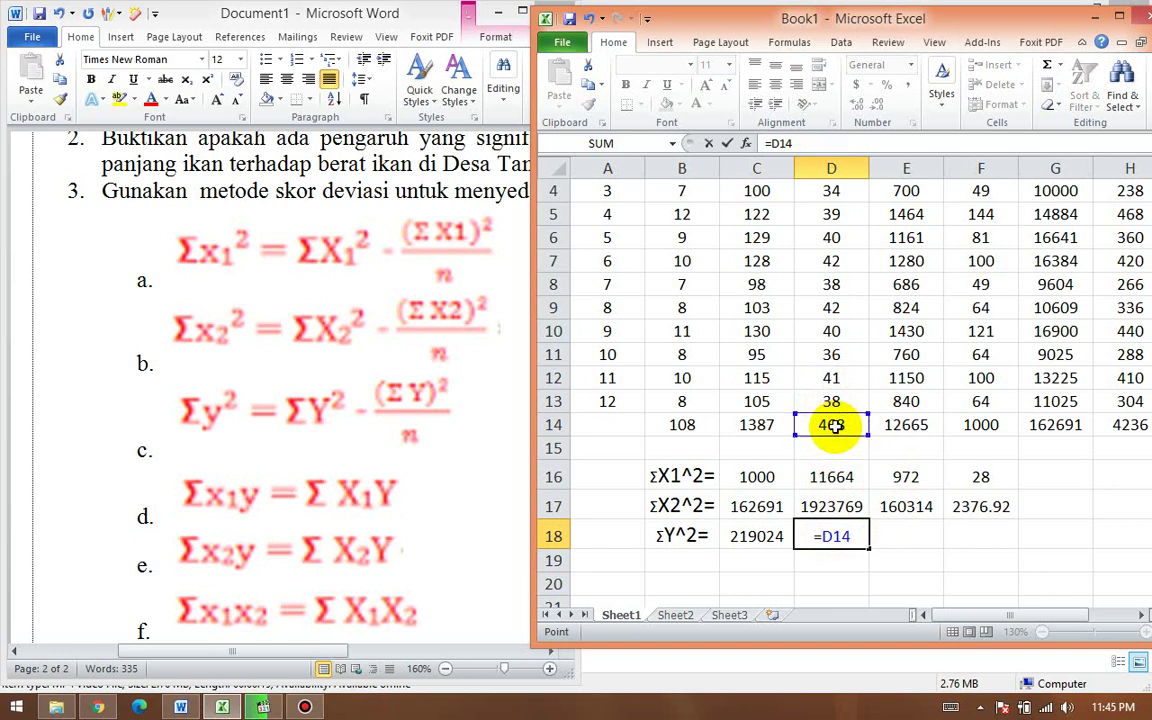
type("*")
left_click(835, 425)
key("Return")
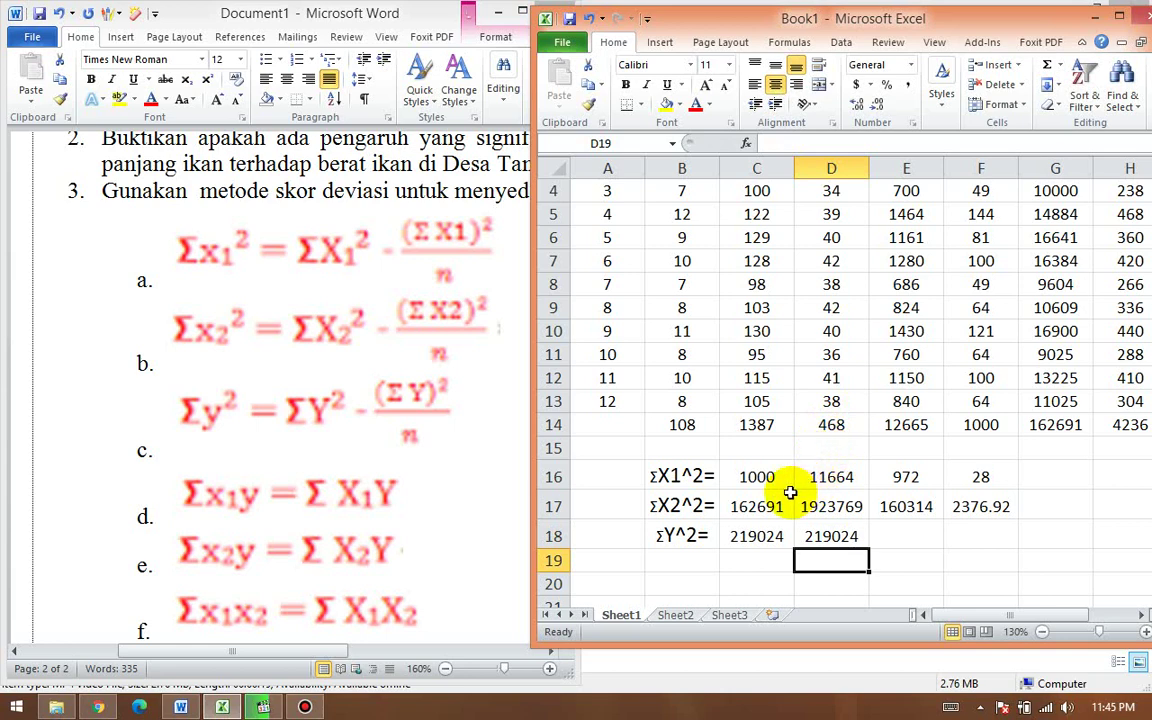
Step: Divide the squared y total by the sample size in cell E18 with the formula =D18/12
left_click(901, 537)
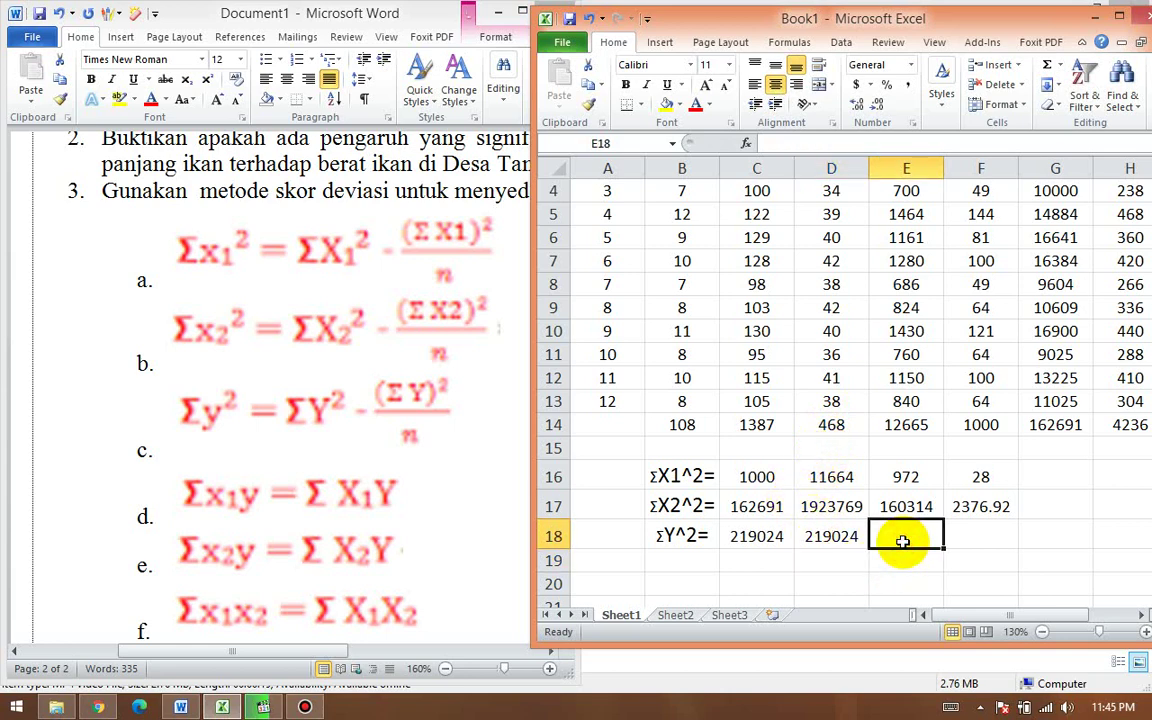
type("=")
left_click(820, 537)
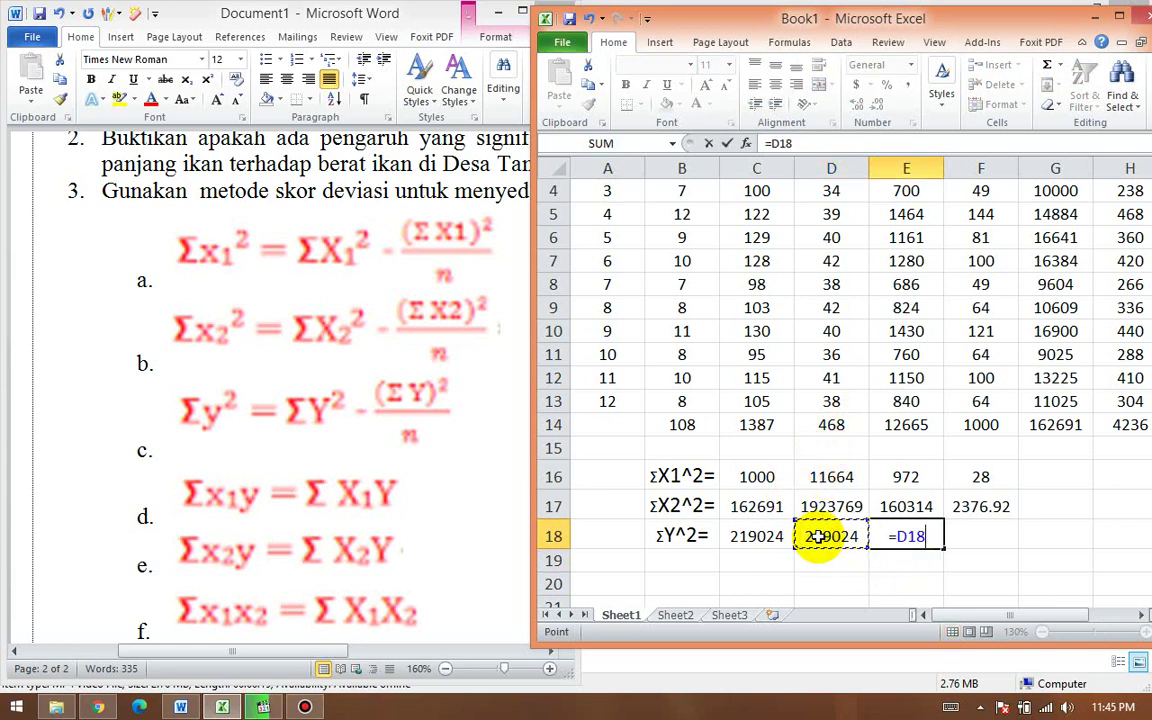
type("/12")
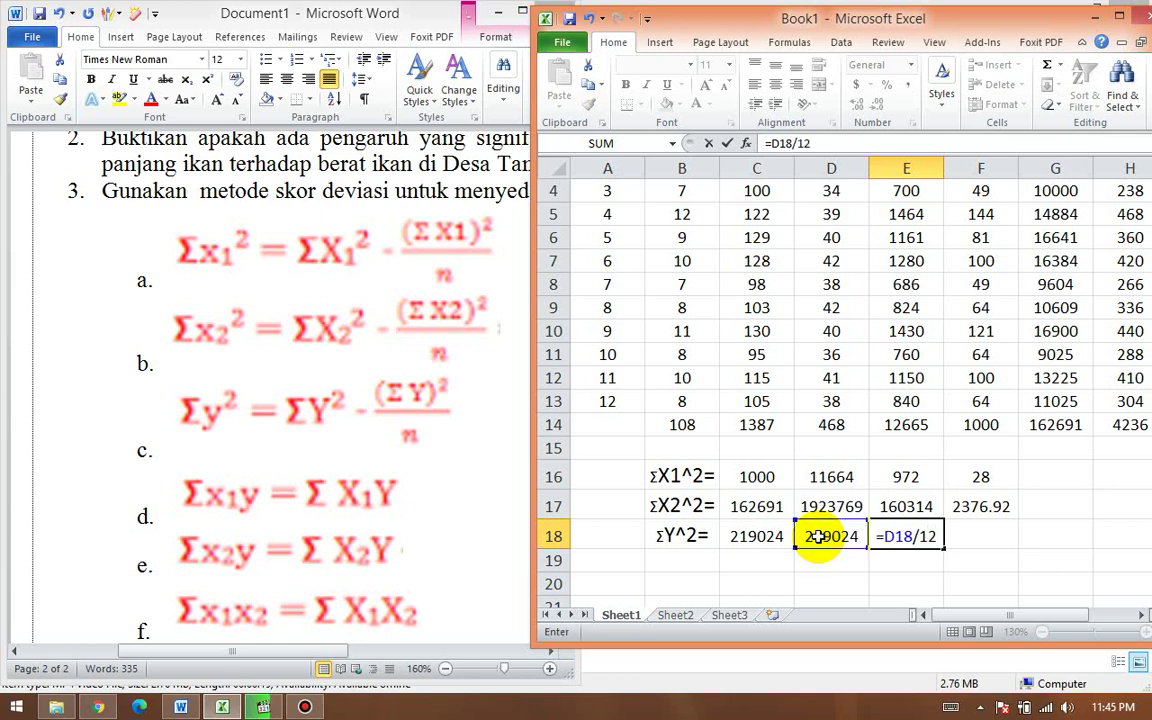
key("Return")
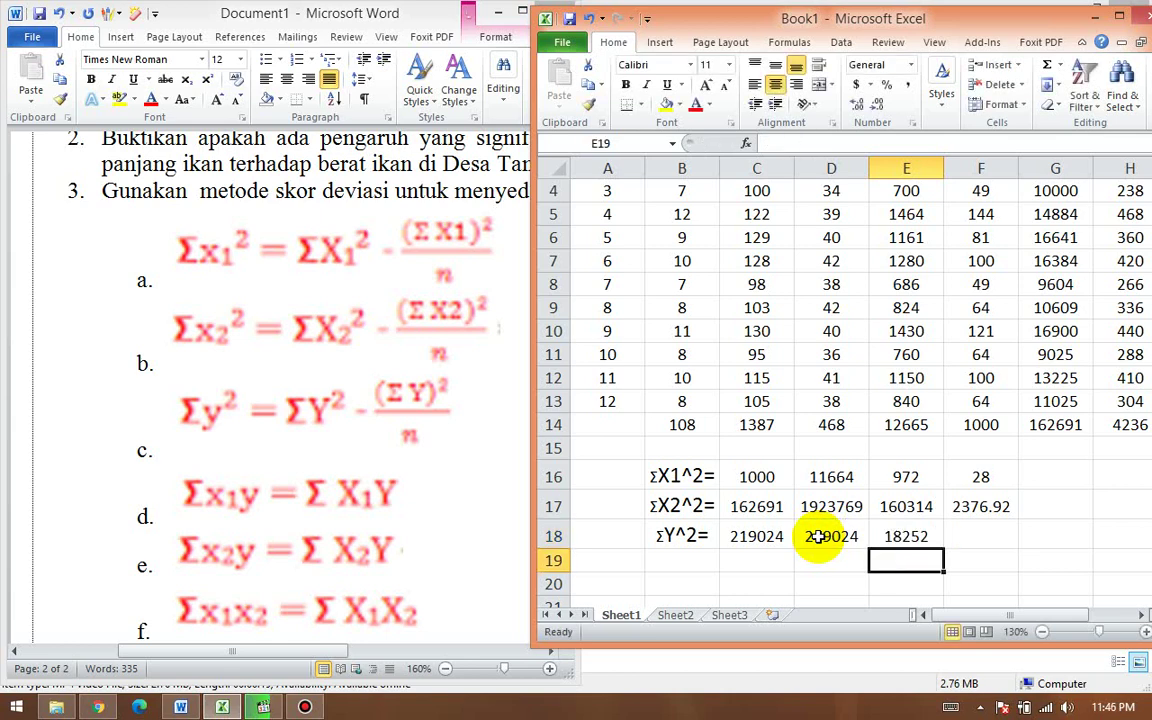
Step: Calculate the y deviation sum of squares in cell F18 with the formula =C18-E18
left_click(958, 537)
type("=")
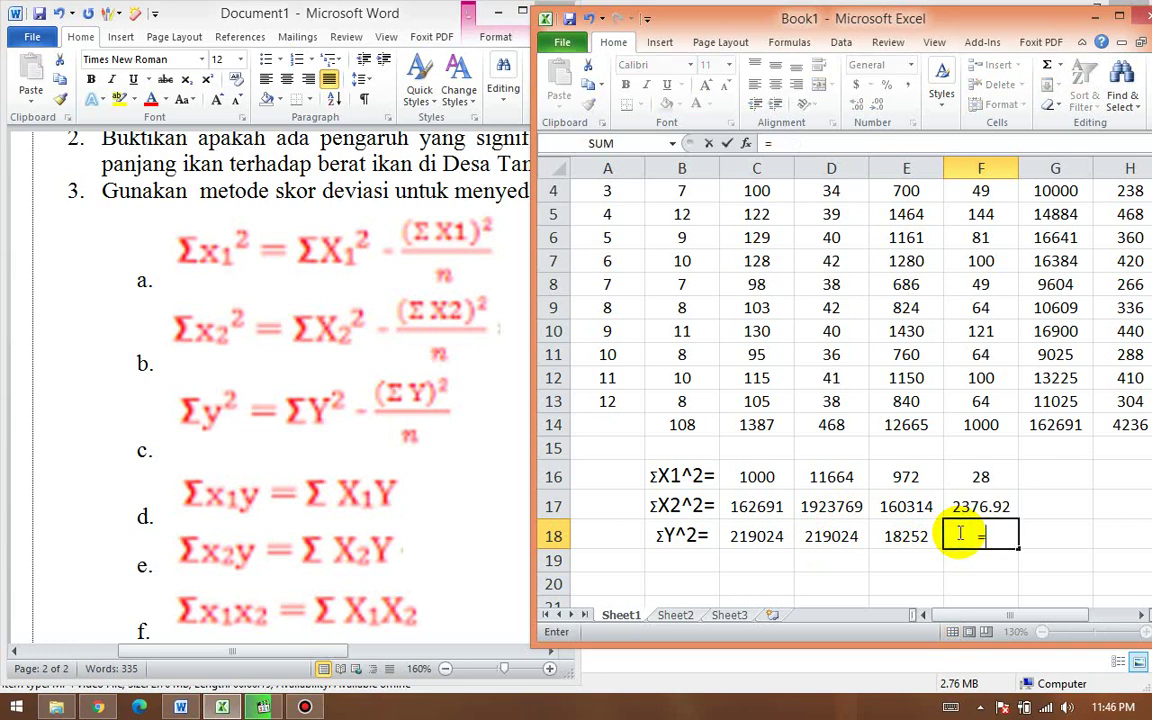
left_click(772, 537)
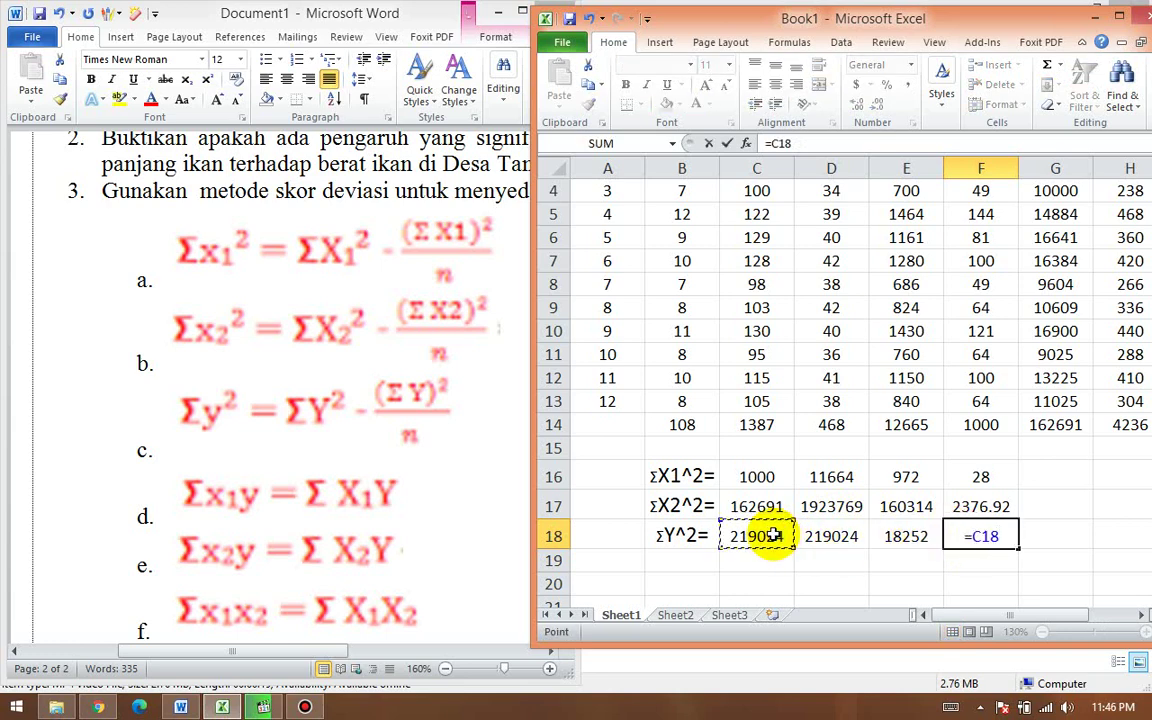
type("-")
left_click(908, 538)
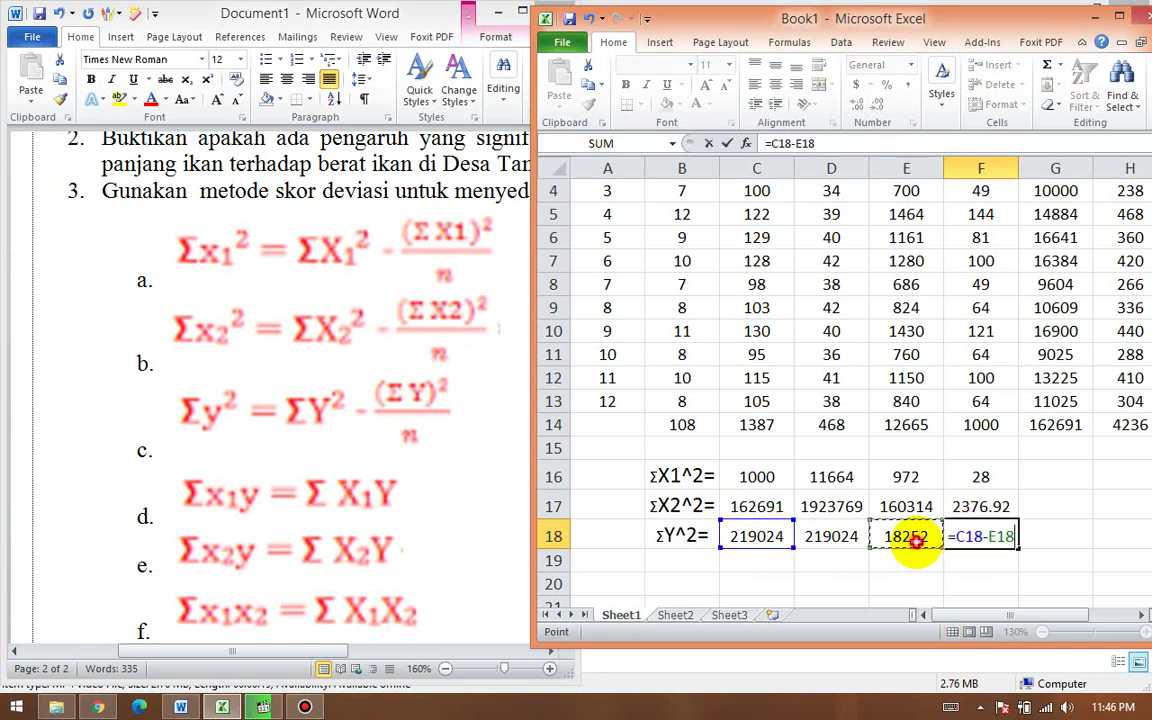
key("Return")
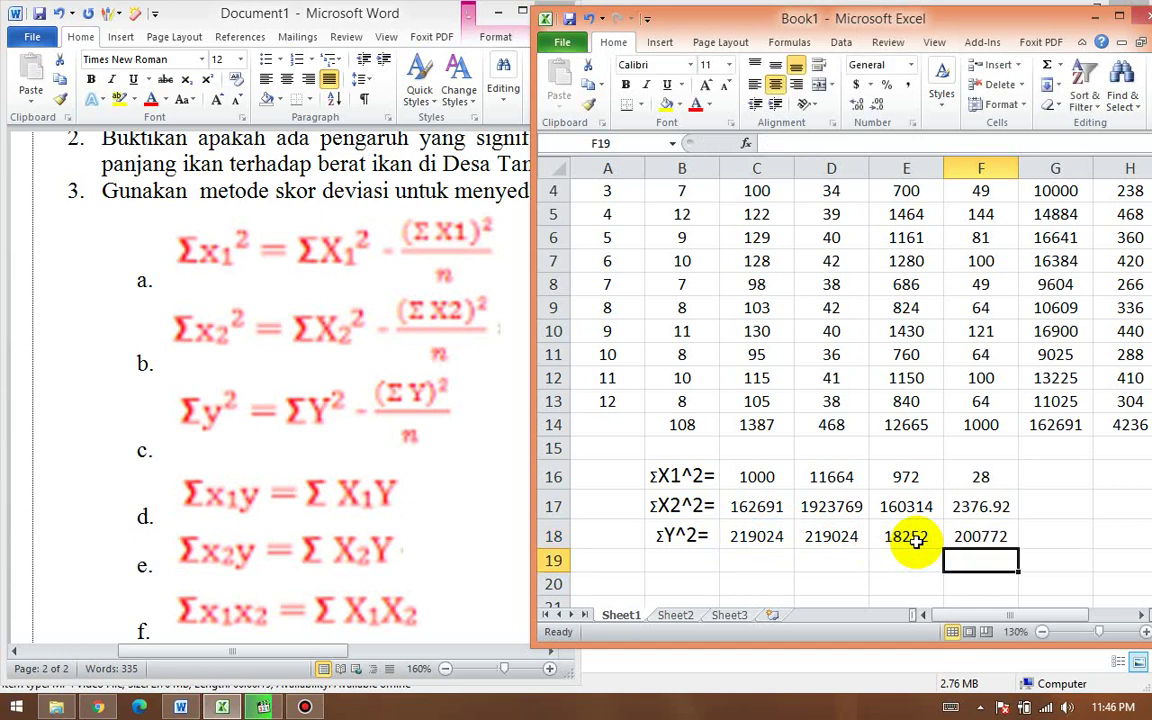
Step: Label cell B19 as ΣX1Y=, inserting the Σ character (code 01A9) from the symbol set
left_click(670, 563)
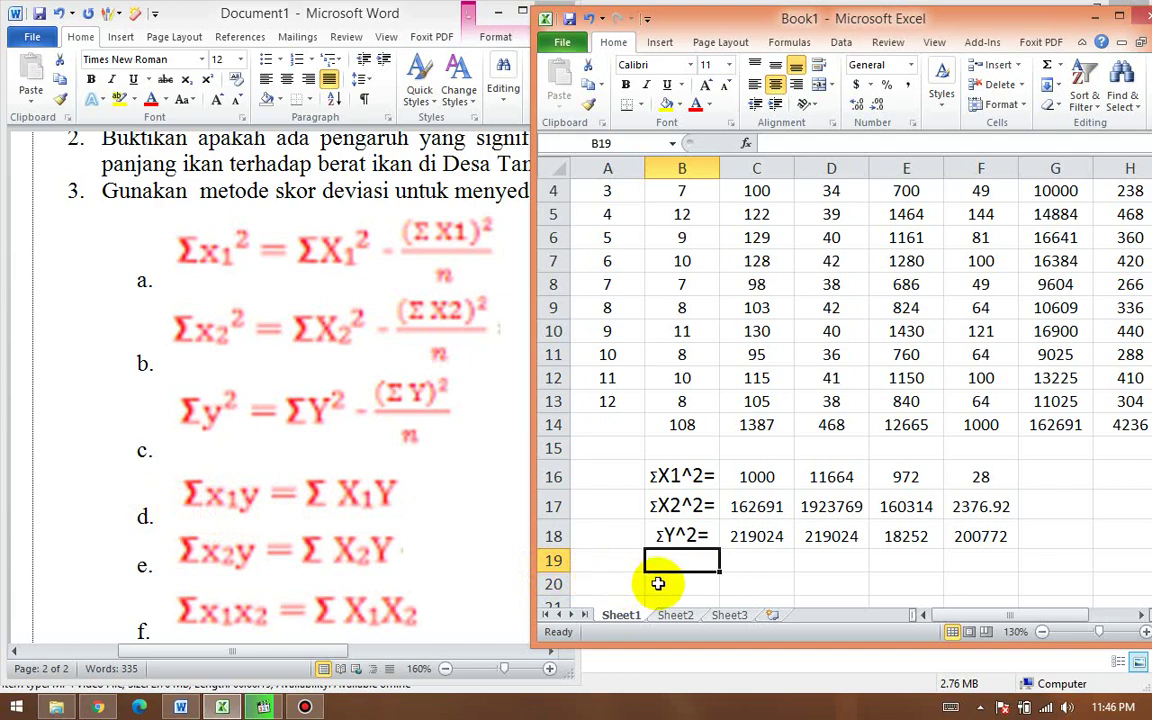
key("alt")
key("i")
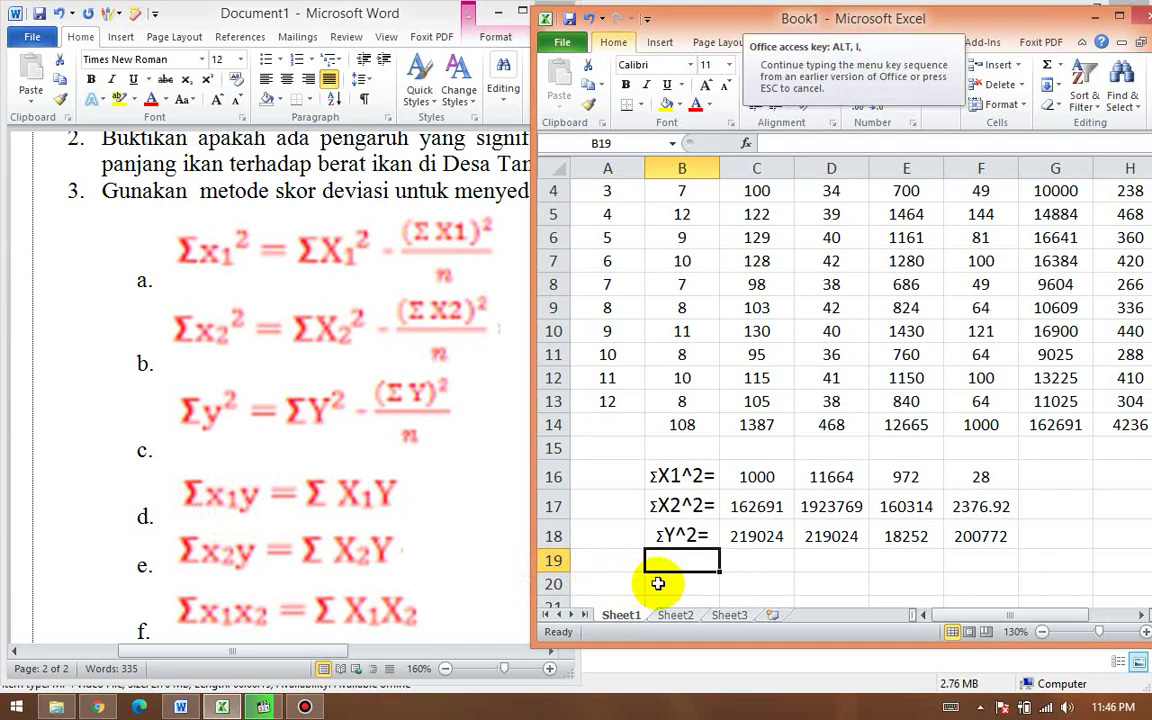
key("s")
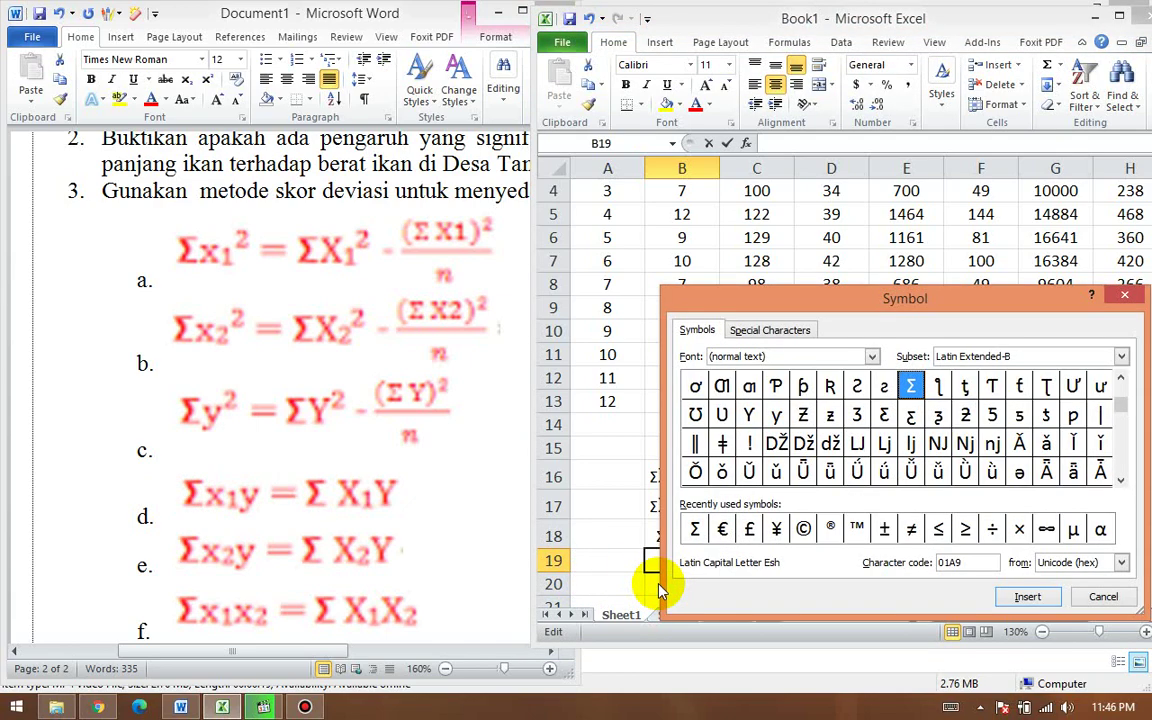
key("Return")
type("X")
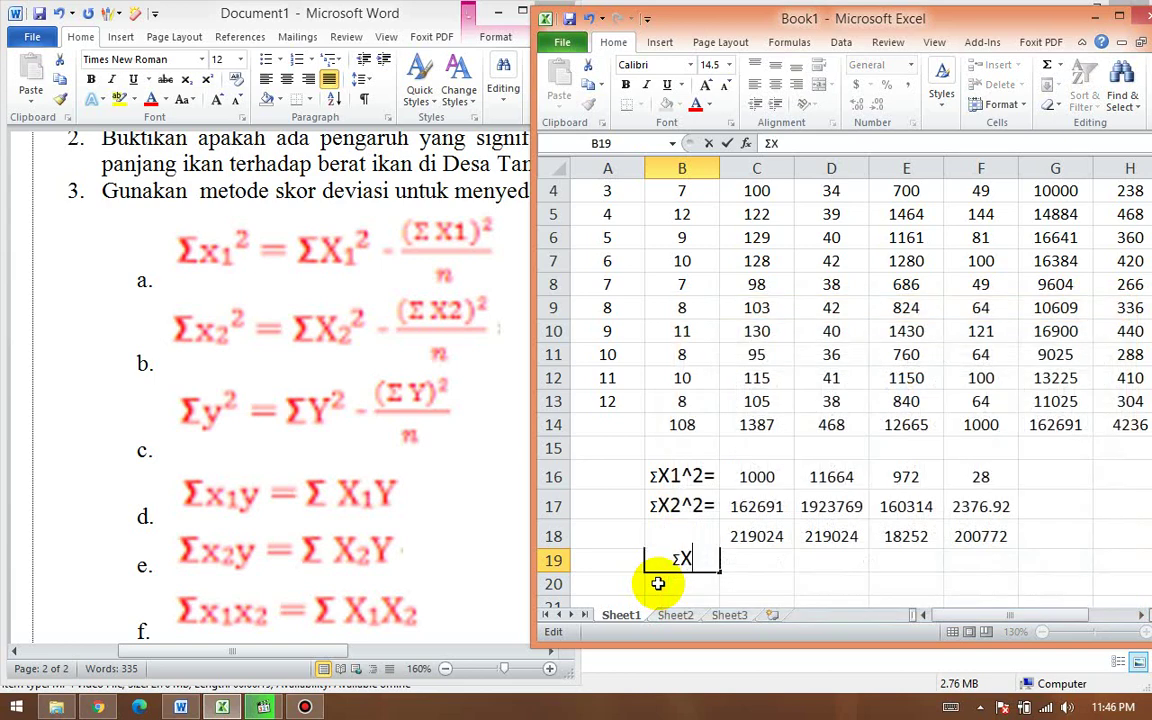
type("1Y=")
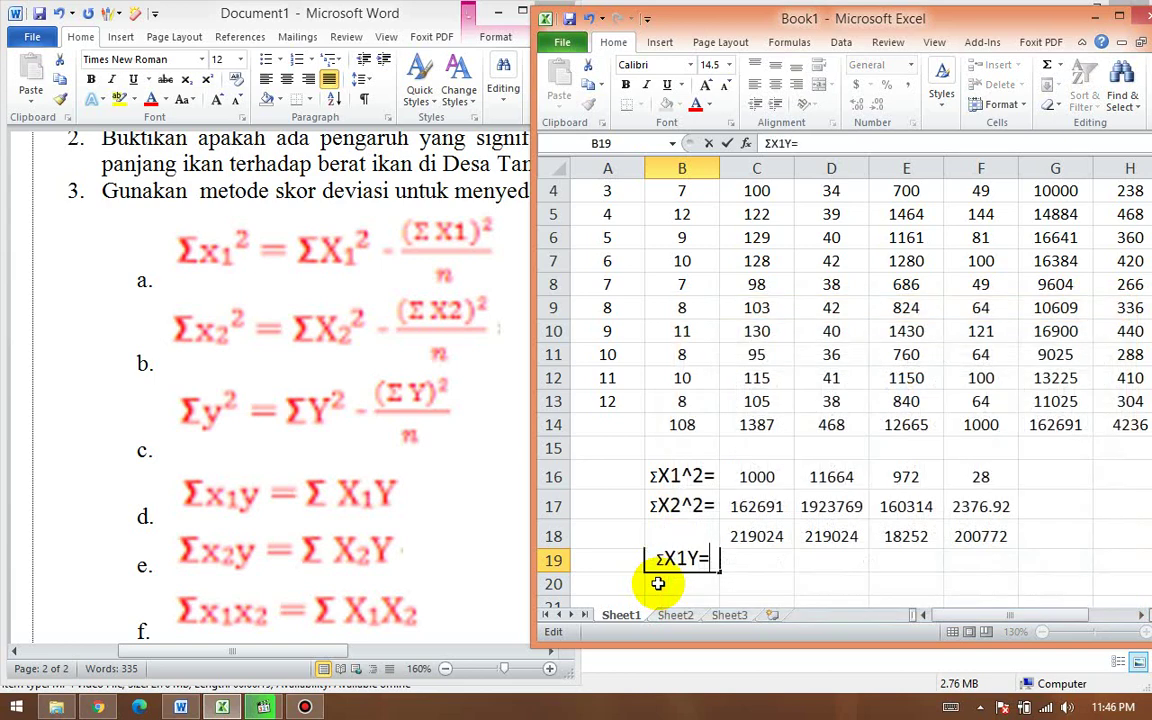
key("Tab")
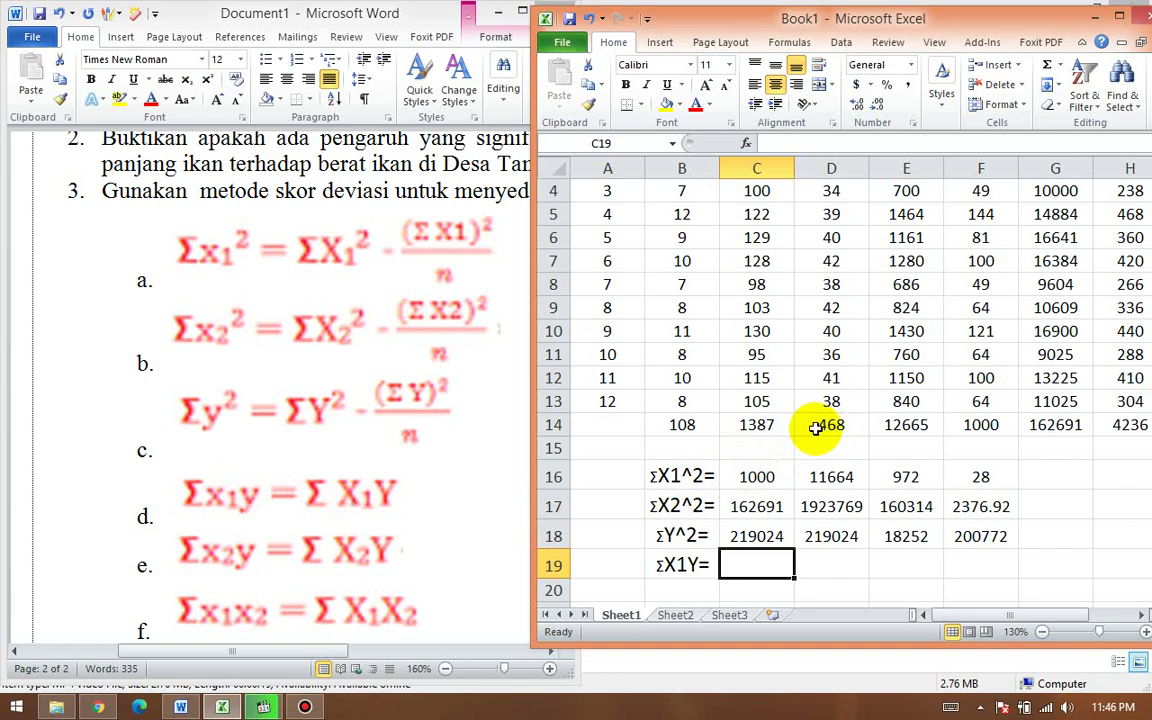
Step: Copy the X1Y column total from cell H14 and paste it as a value into cell C19
scroll(1084, 318, "up", 1)
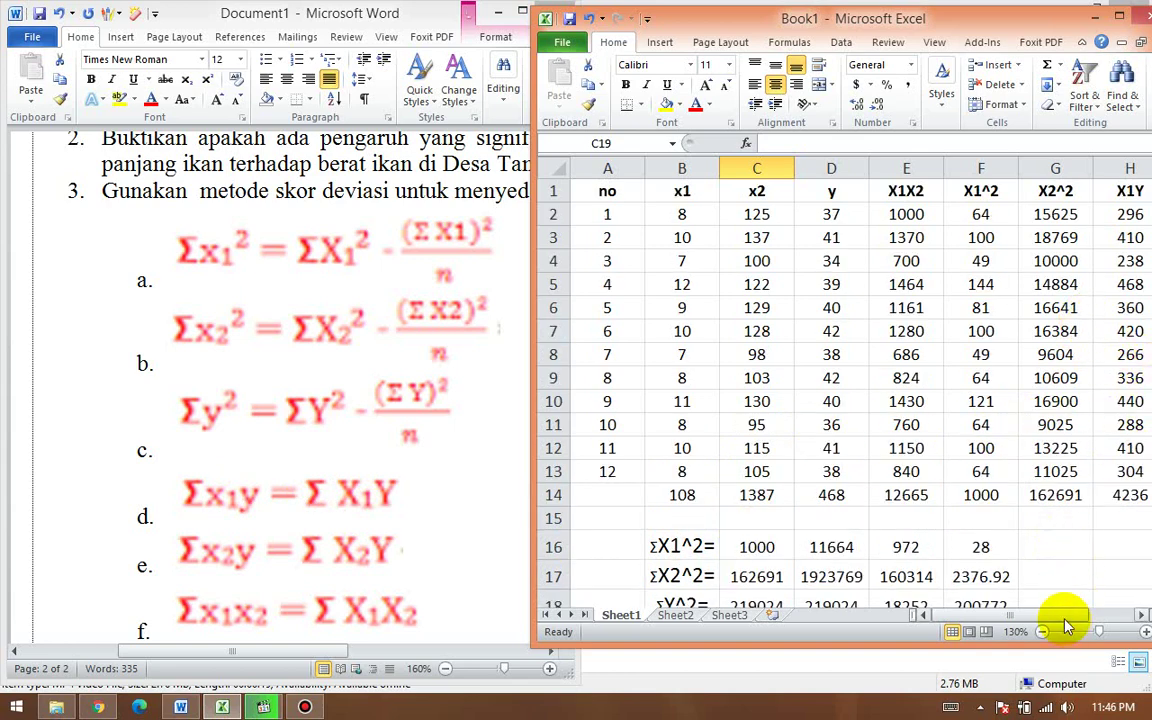
left_click_drag(1066, 618, 1118, 612)
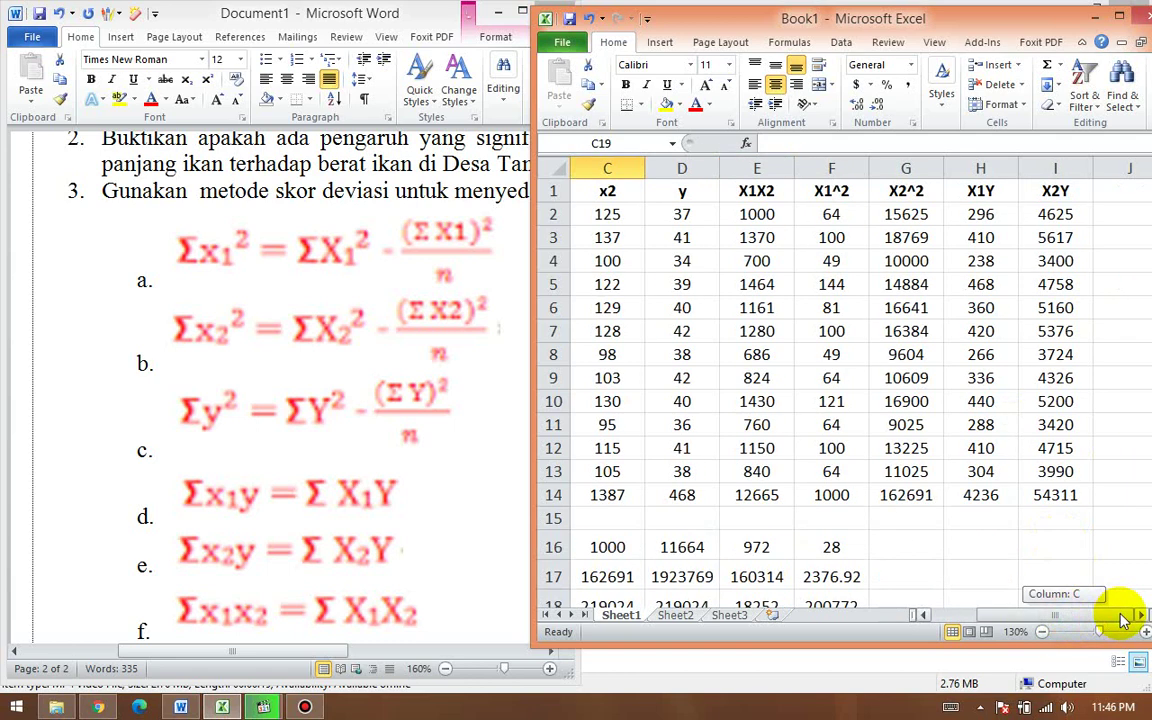
left_click(990, 496)
right_click(992, 494)
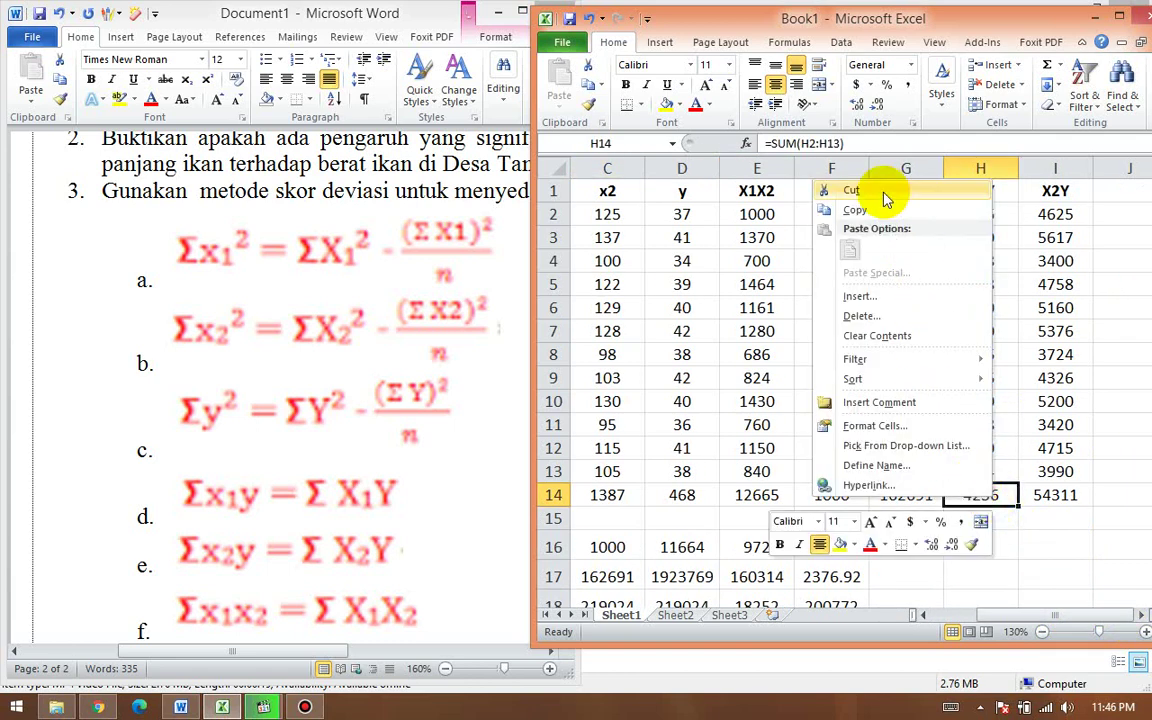
left_click(858, 211)
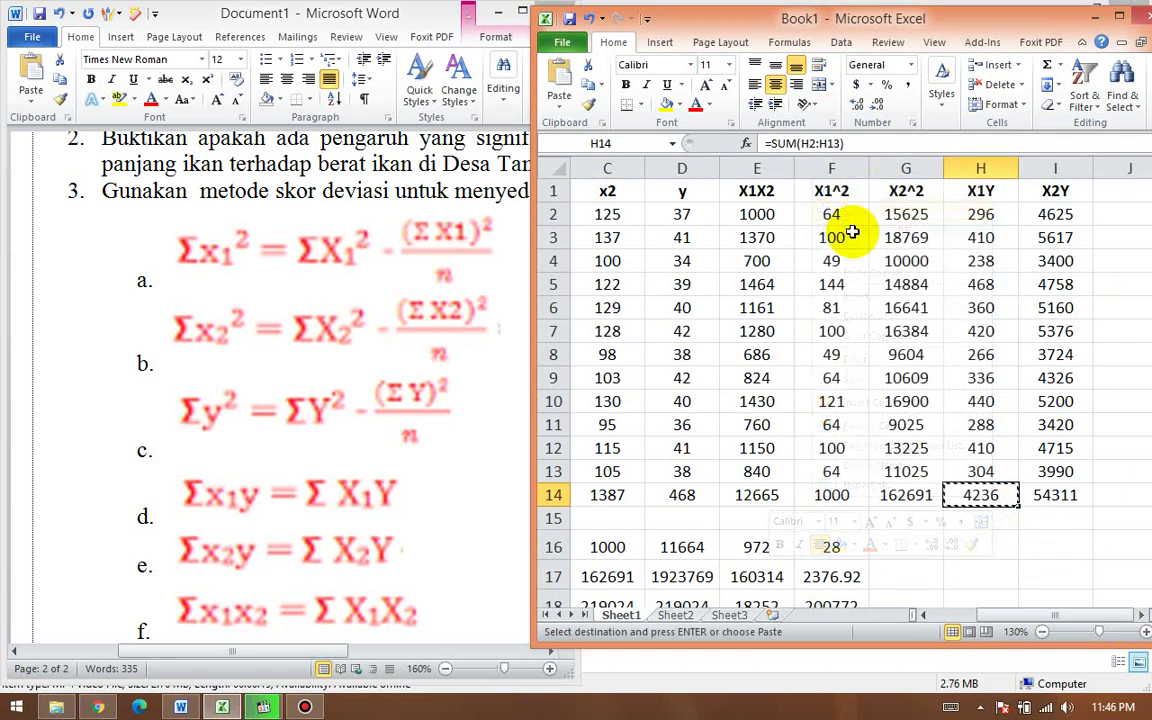
left_click(922, 615)
left_click(922, 615)
scroll(836, 514, "down", 3)
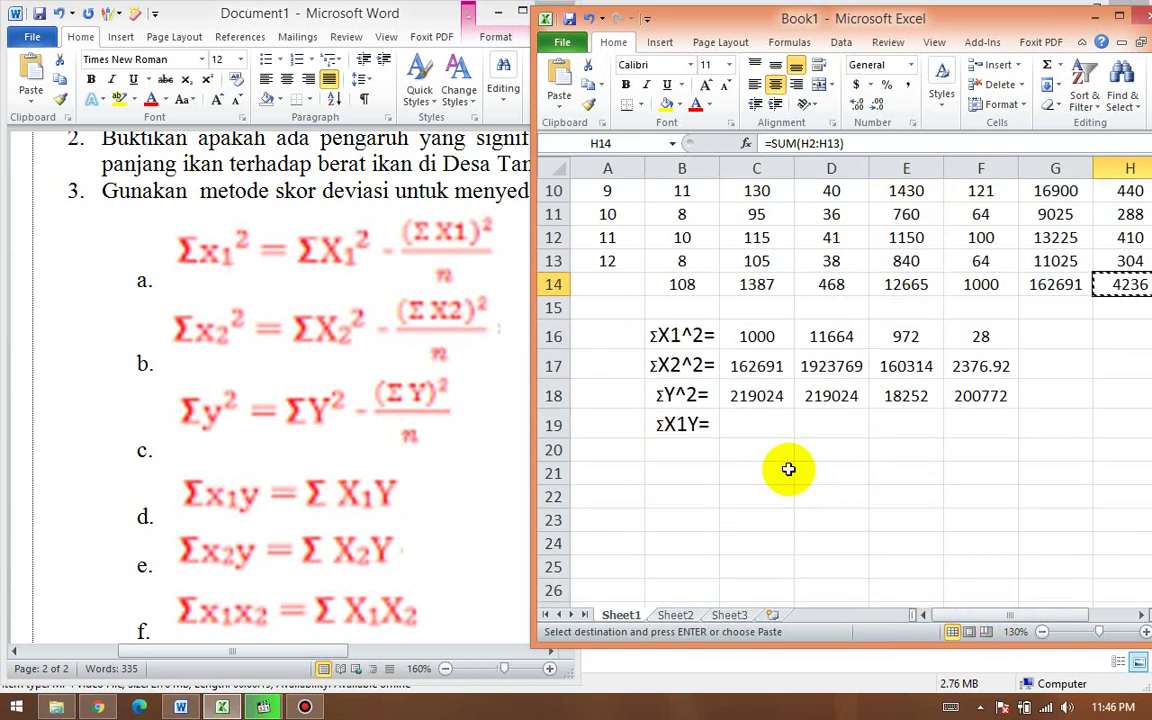
left_click(746, 430)
right_click(746, 428)
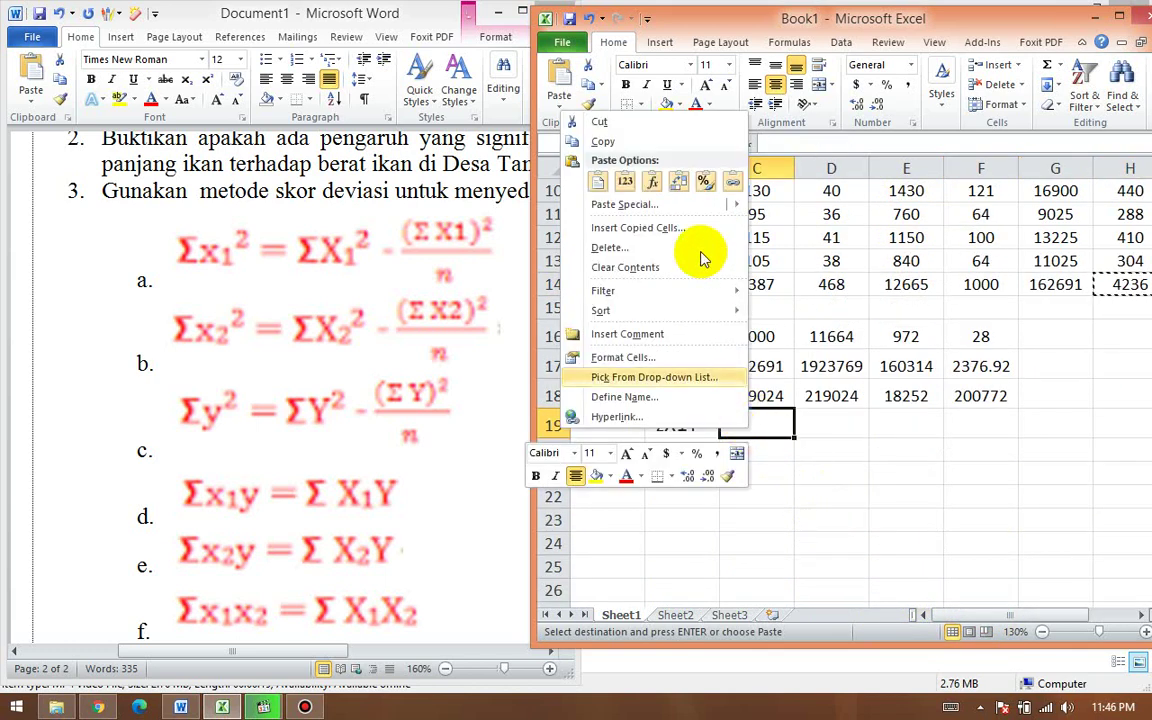
left_click(624, 181)
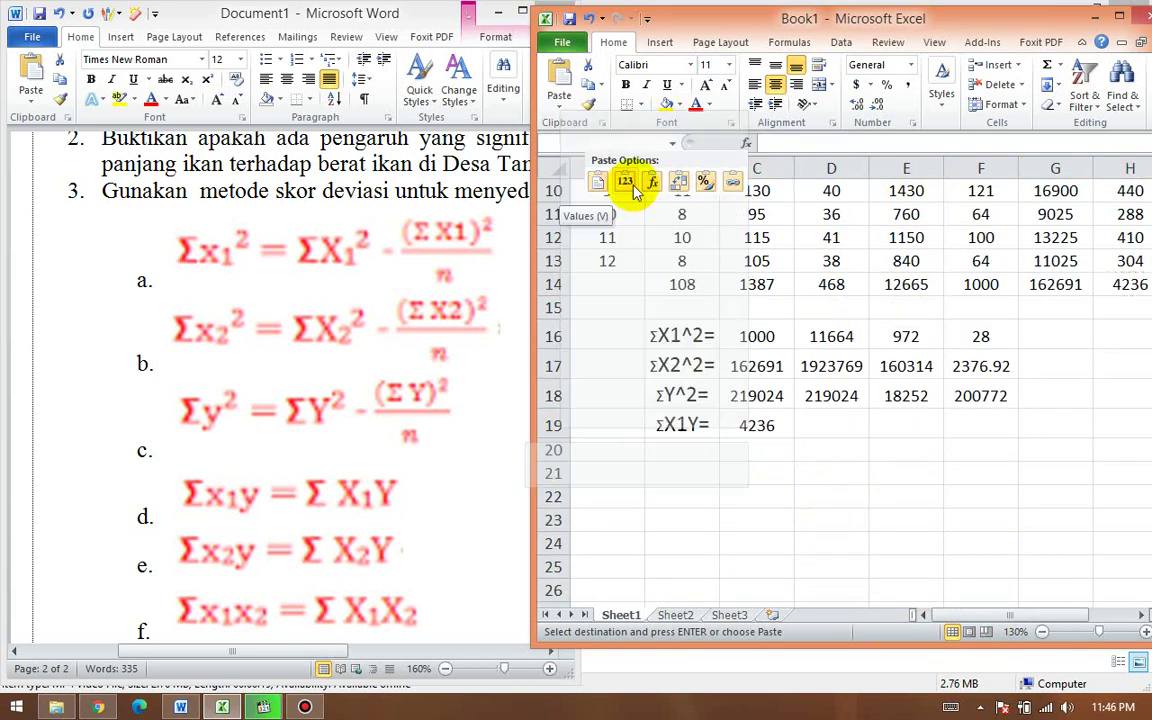
Step: Clear the ΣX1Y= label and its value by deleting the contents of cells B19:C20
left_click(670, 449)
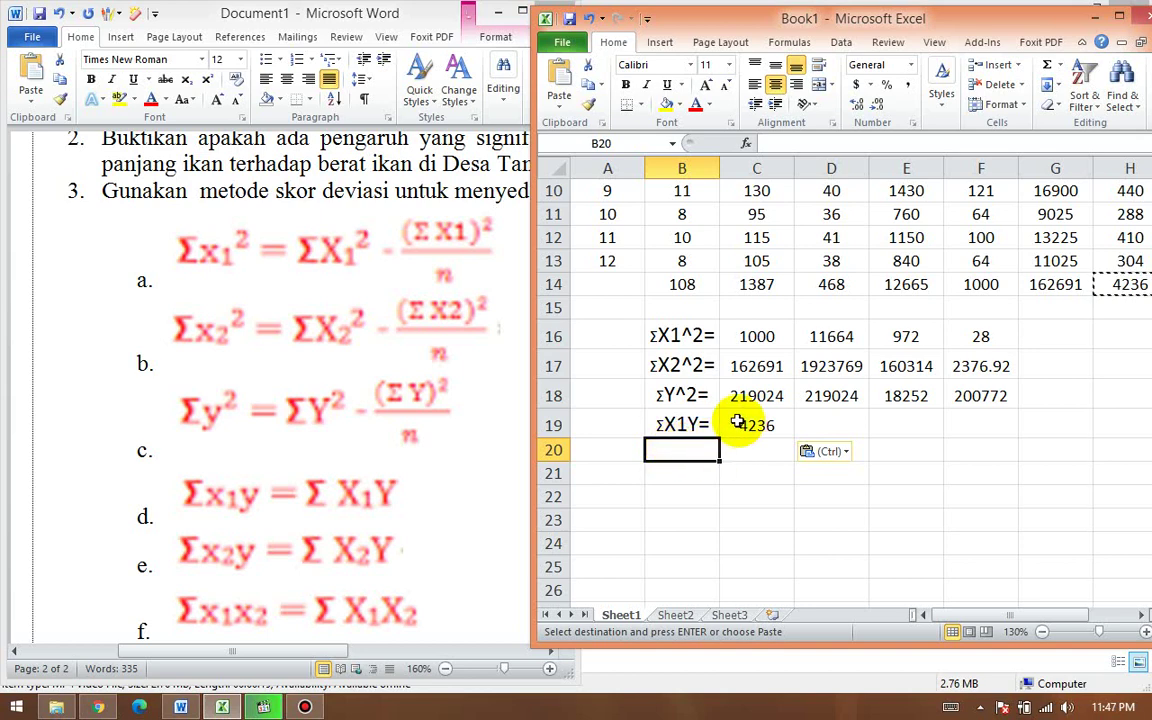
left_click_drag(686, 424, 744, 441)
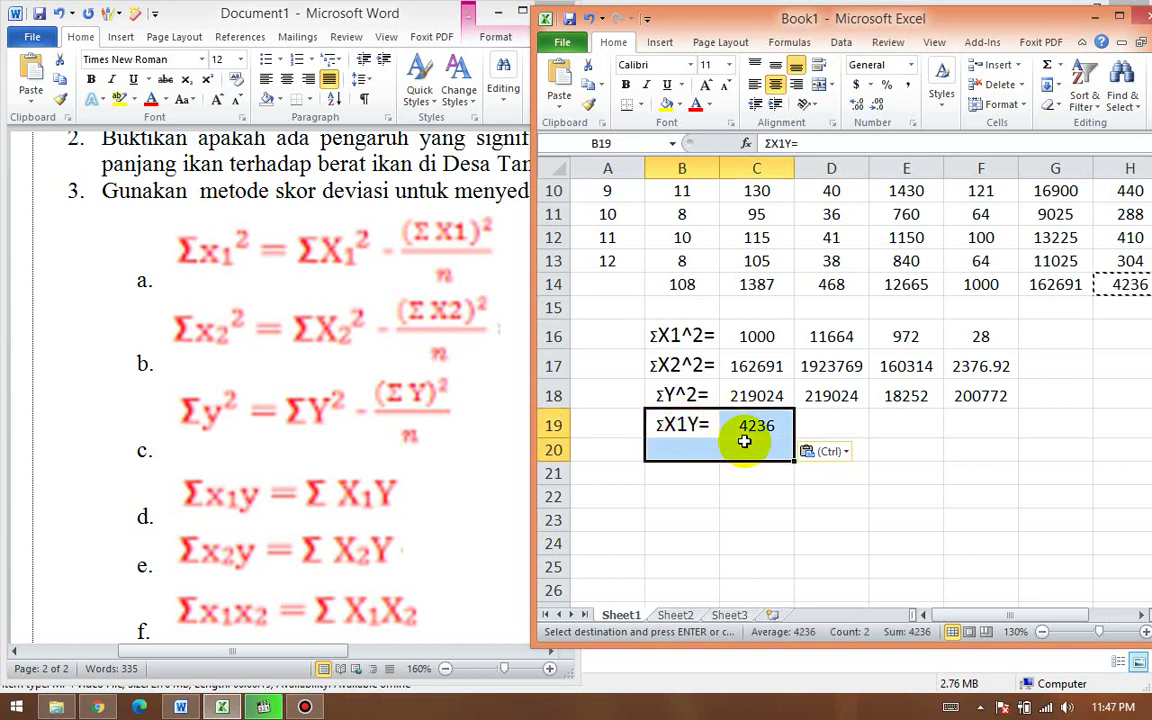
key("Delete")
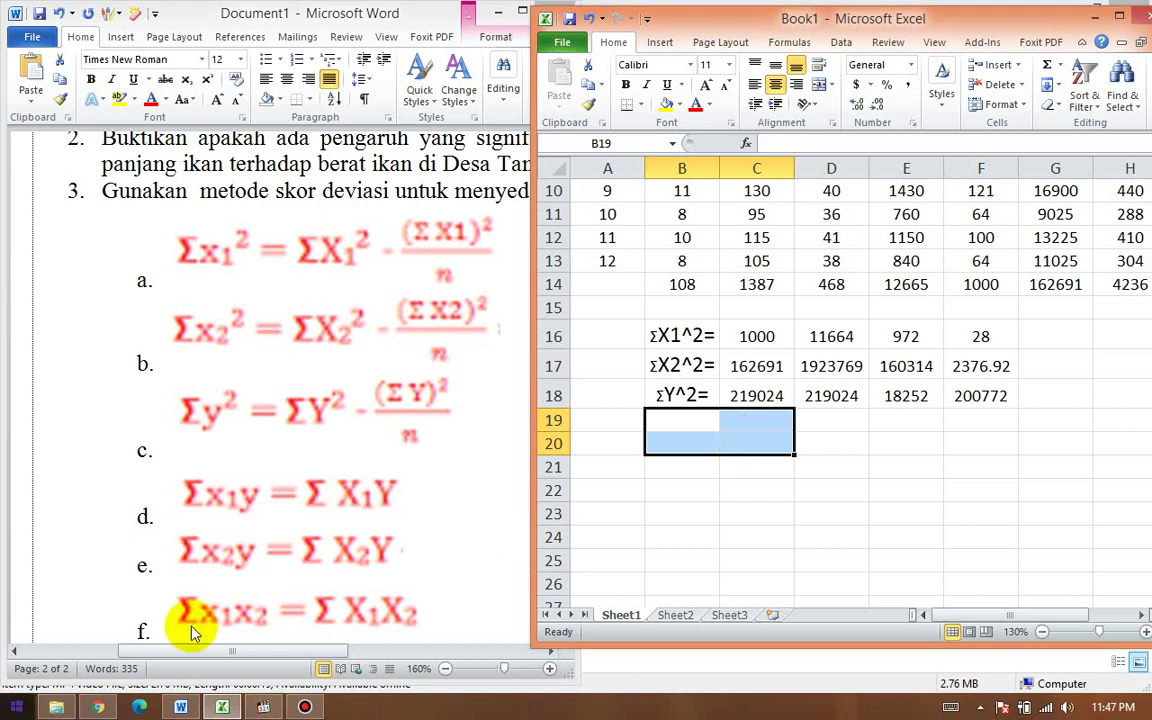
Step: Maximize the workbook, switch to Word and copy the picture showing the b1, b2 and a coefficient formulas
left_click(1117, 15)
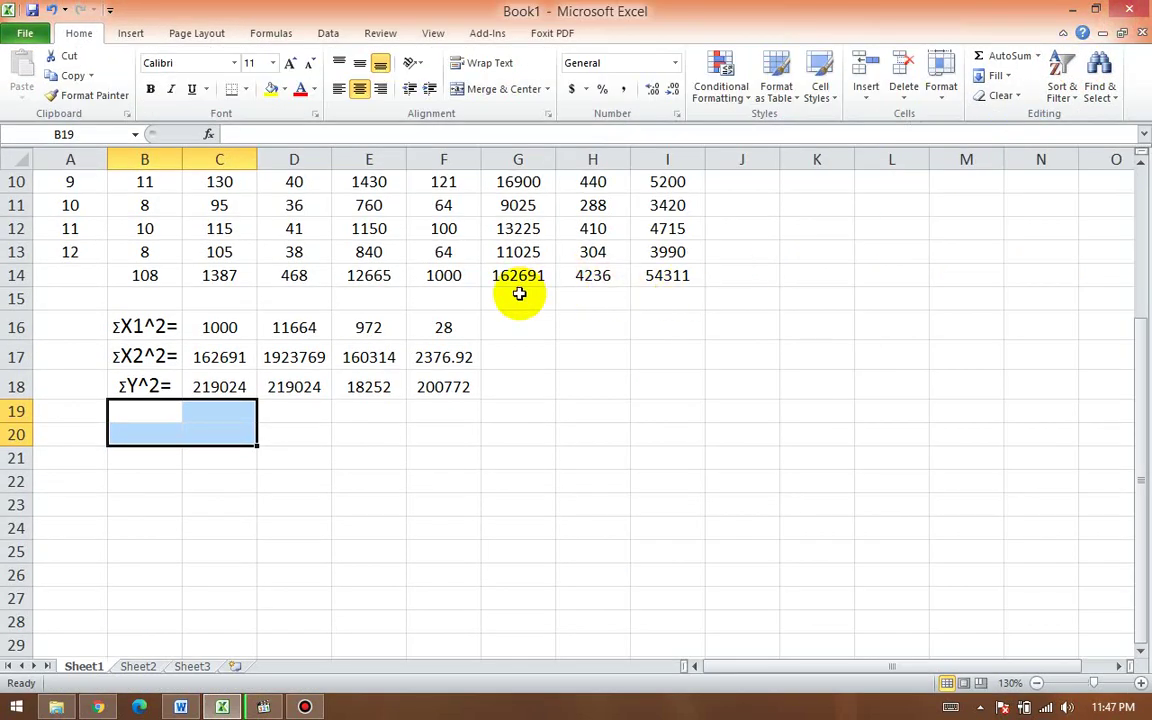
scroll(470, 455, "up", 1)
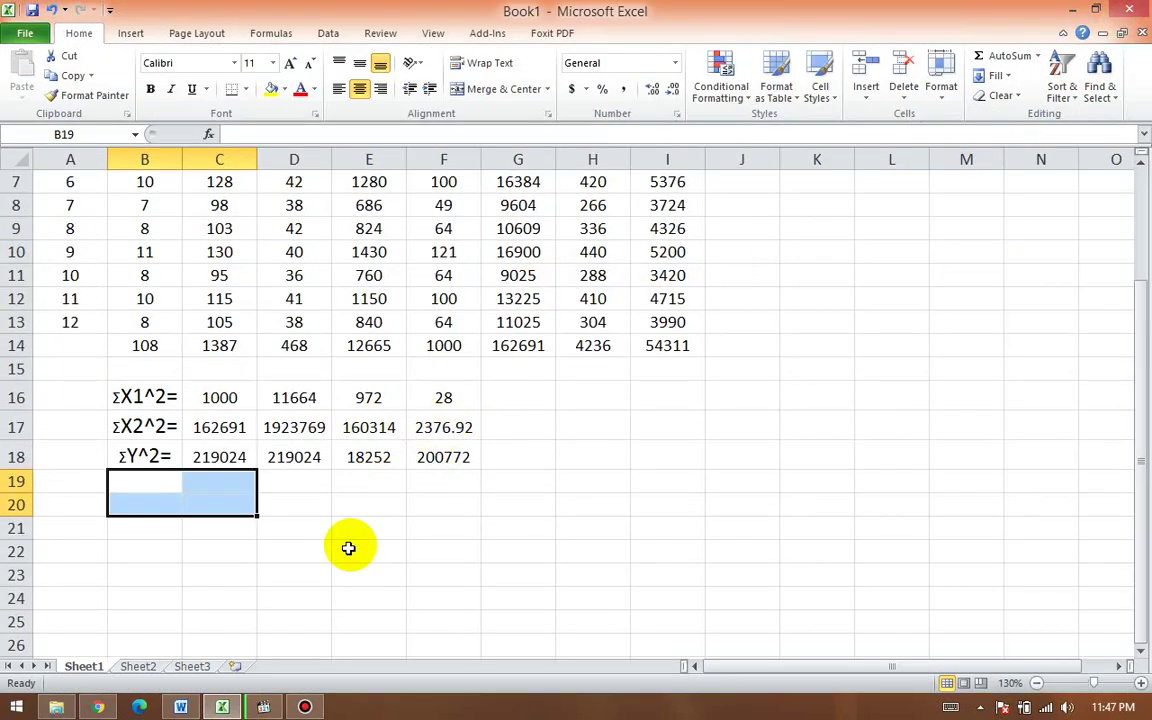
left_click(184, 707)
scroll(350, 300, "up", 15)
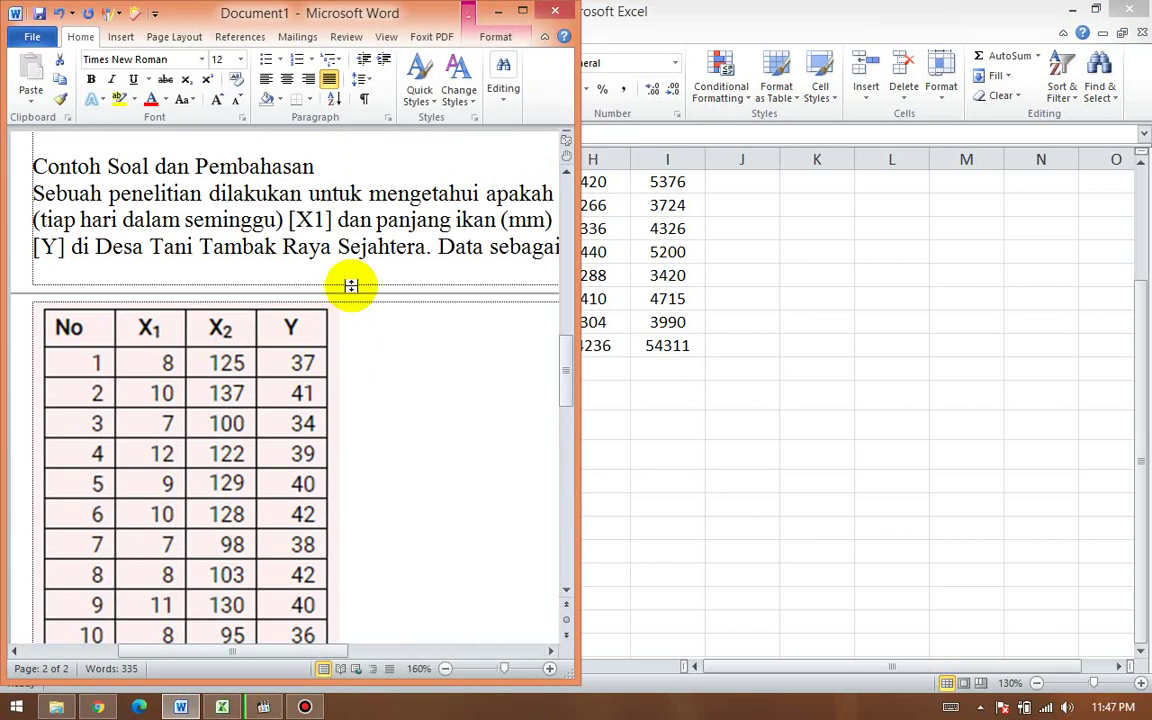
scroll(363, 253, "up", 5)
right_click(231, 277)
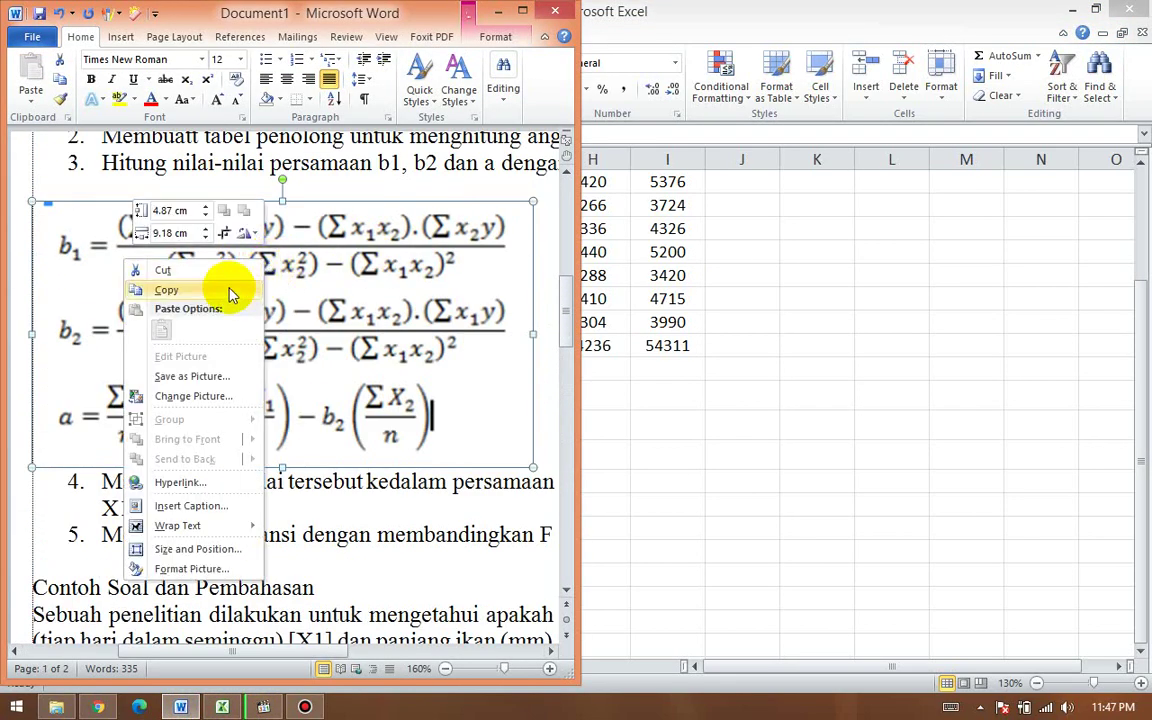
left_click(231, 290)
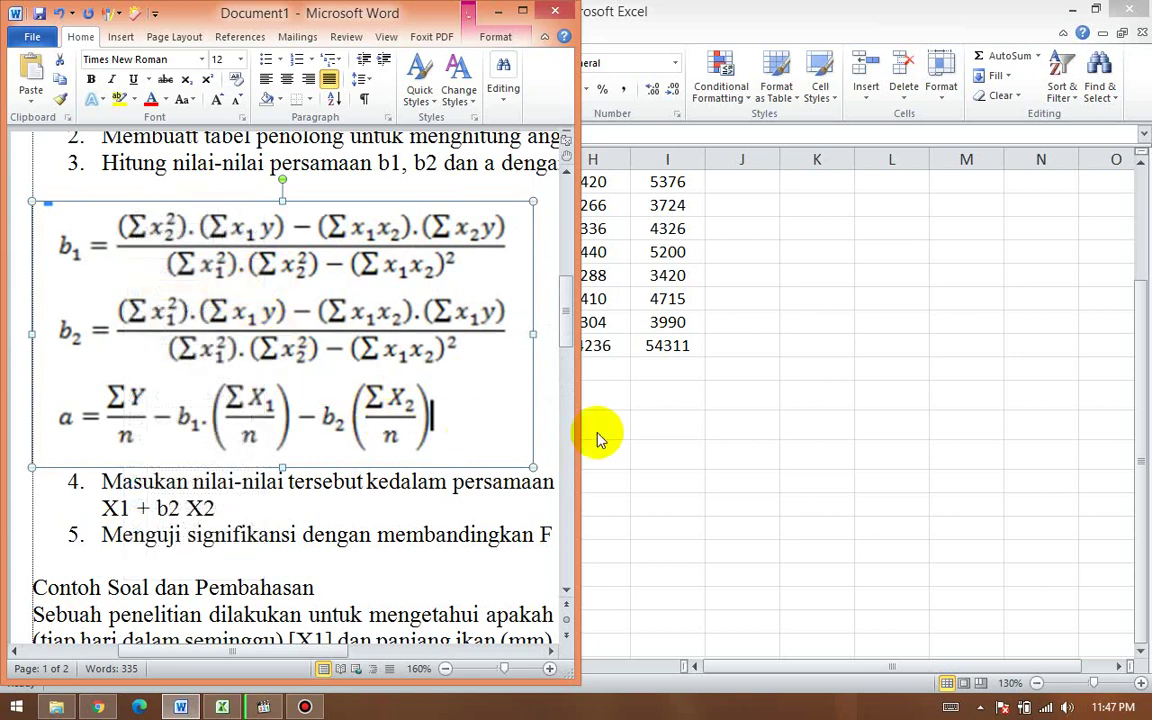
Step: Switch back to Excel and paste the copied formulas as a picture at cell I17 of Sheet1
left_click(800, 303)
left_click(666, 428)
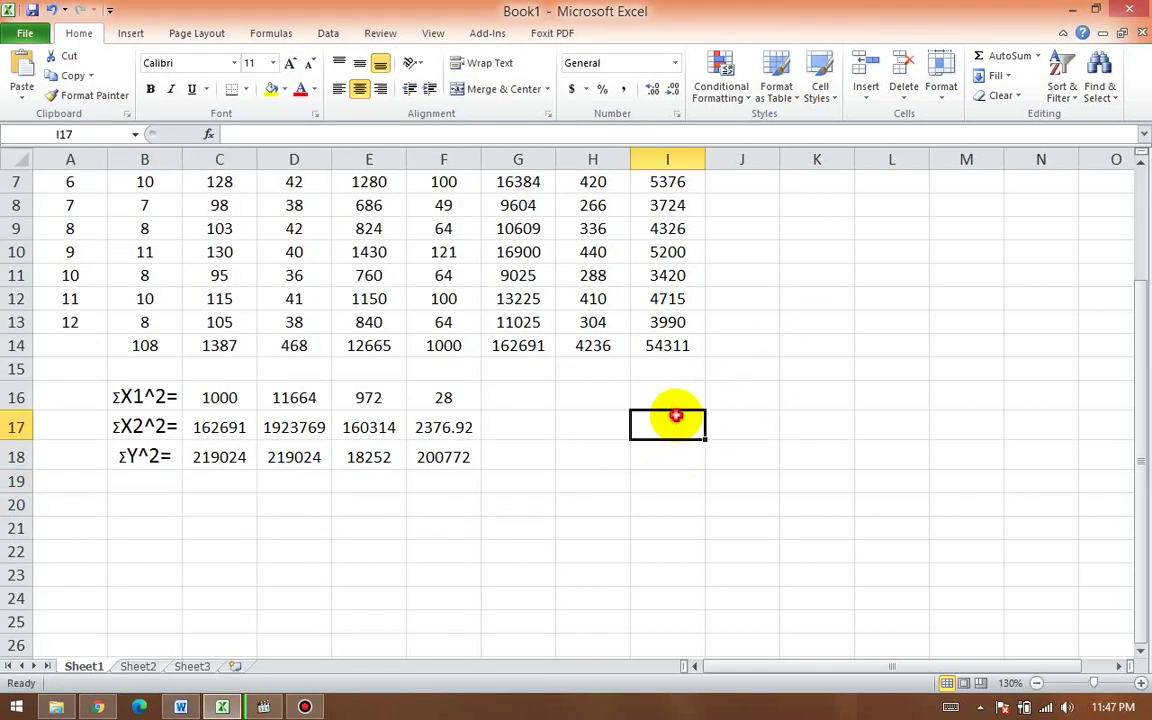
right_click(663, 429)
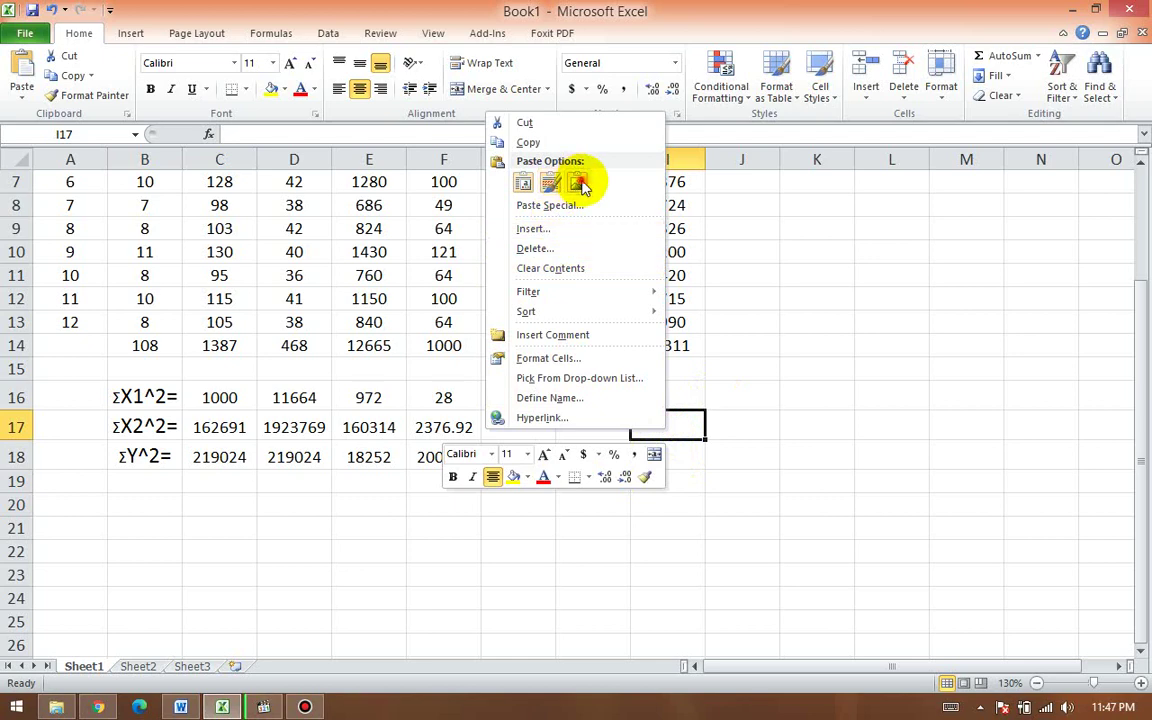
left_click(581, 181)
left_click(144, 502)
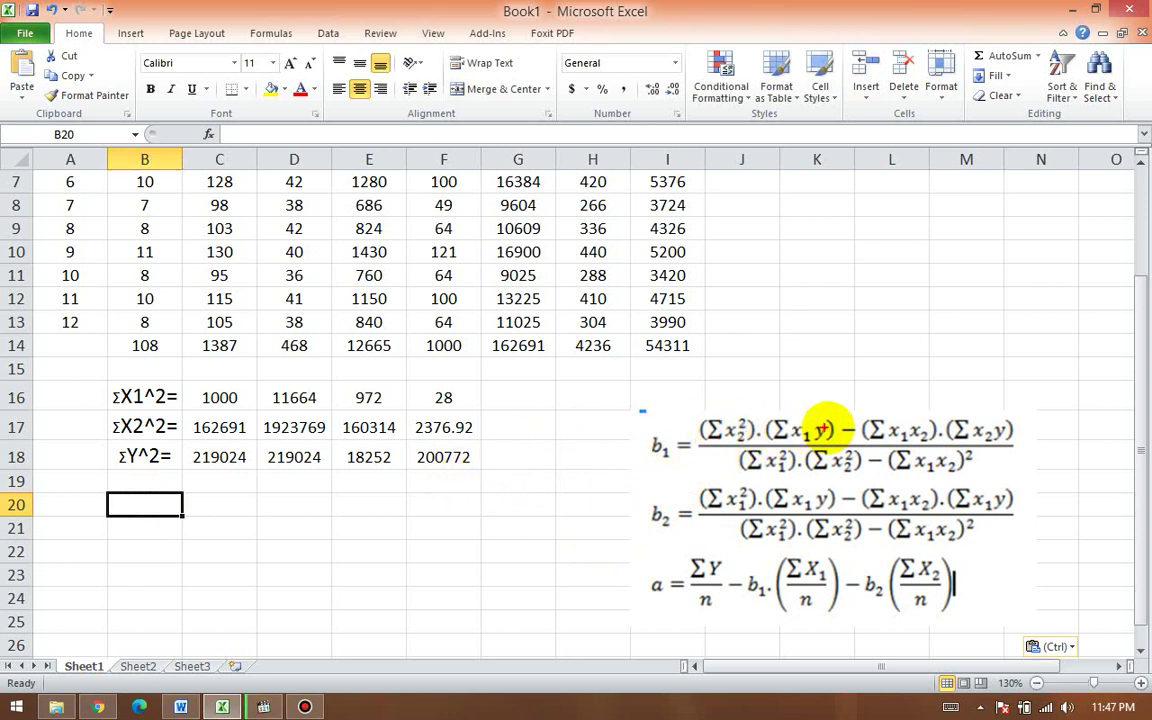
mouse_move(815, 401)
left_mouse_down()
mouse_move(764, 391)
mouse_move(699, 404)
mouse_move(694, 442)
mouse_move(807, 468)
mouse_move(840, 422)
left_mouse_up()
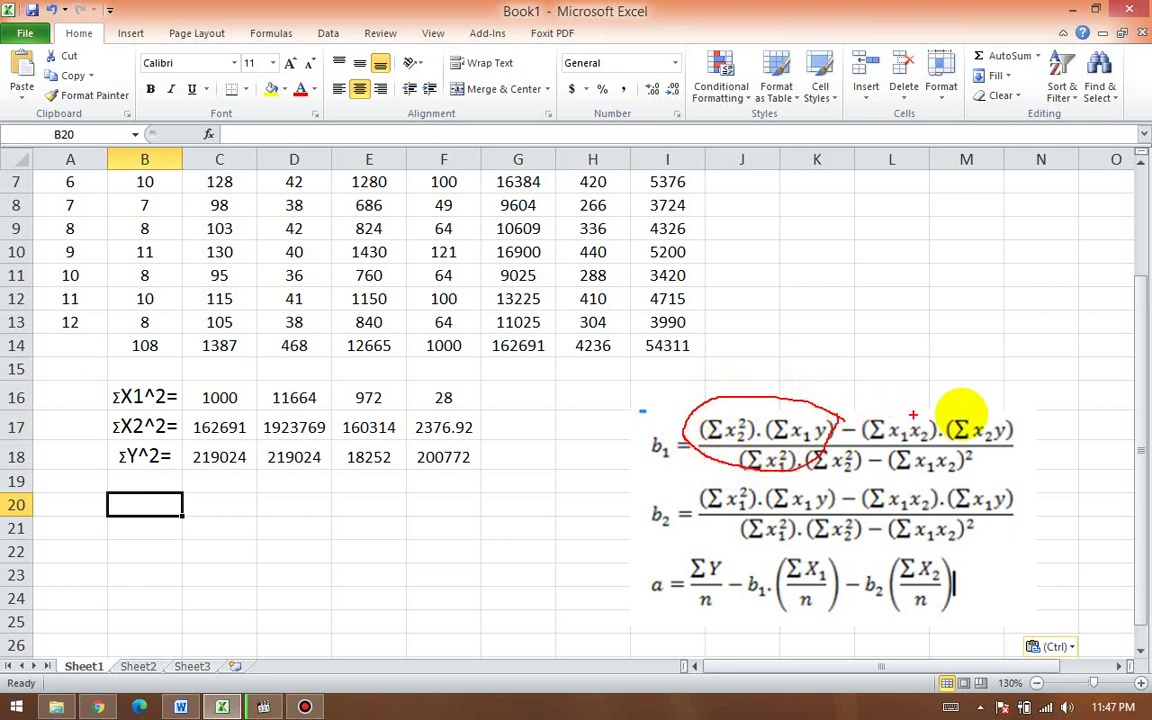
mouse_move(1013, 410)
left_mouse_down()
mouse_move(935, 397)
mouse_move(866, 404)
mouse_move(860, 455)
mouse_move(930, 468)
mouse_move(997, 452)
mouse_move(805, 422)
mouse_move(725, 440)
mouse_move(870, 503)
mouse_move(990, 483)
left_mouse_up()
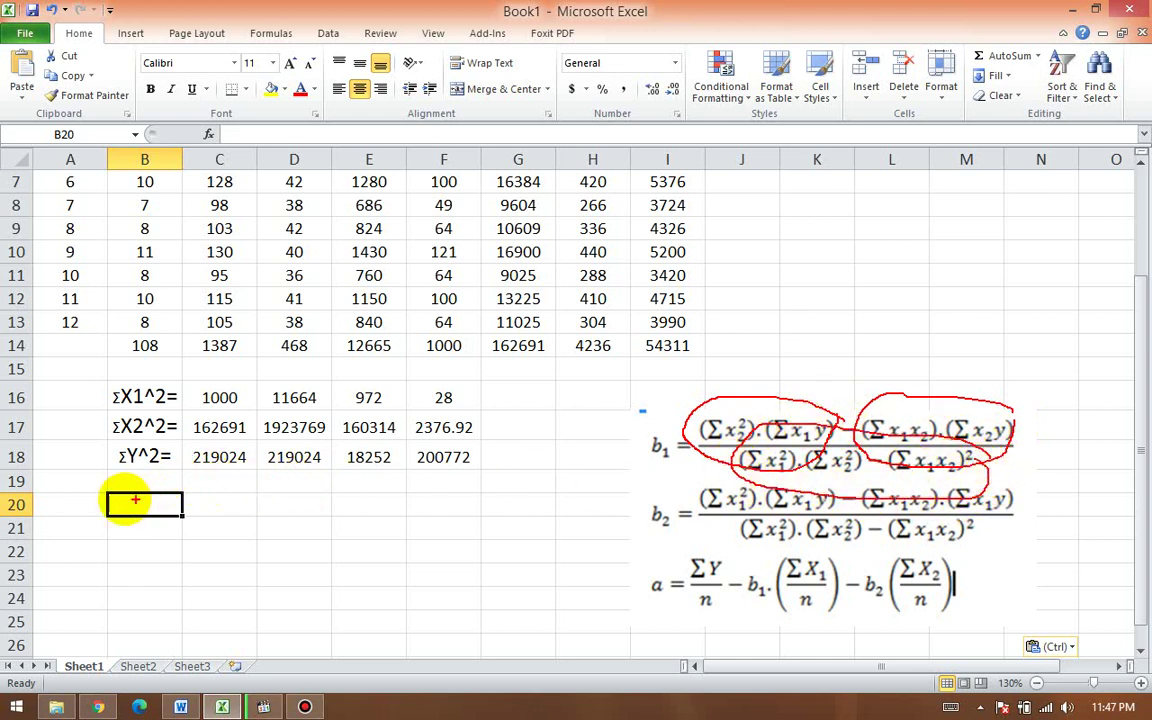
key("Escape")
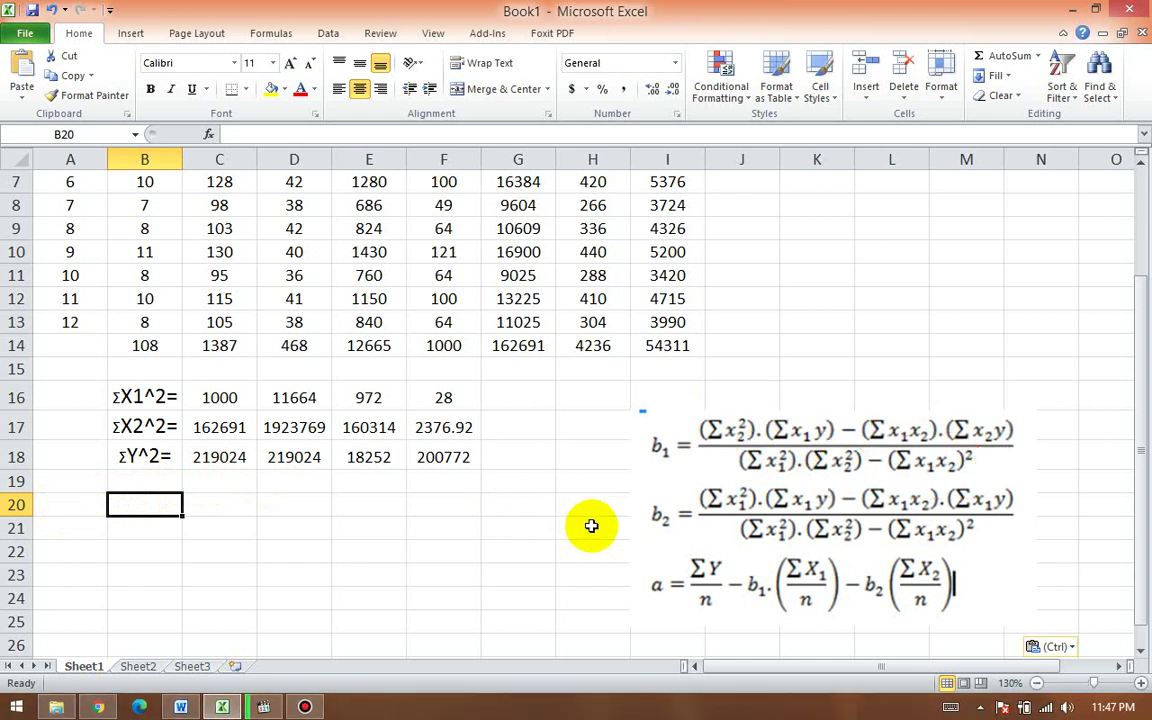
Step: Label cell A20 as B1= for the first regression coefficient
left_click(52, 500)
type("B1=")
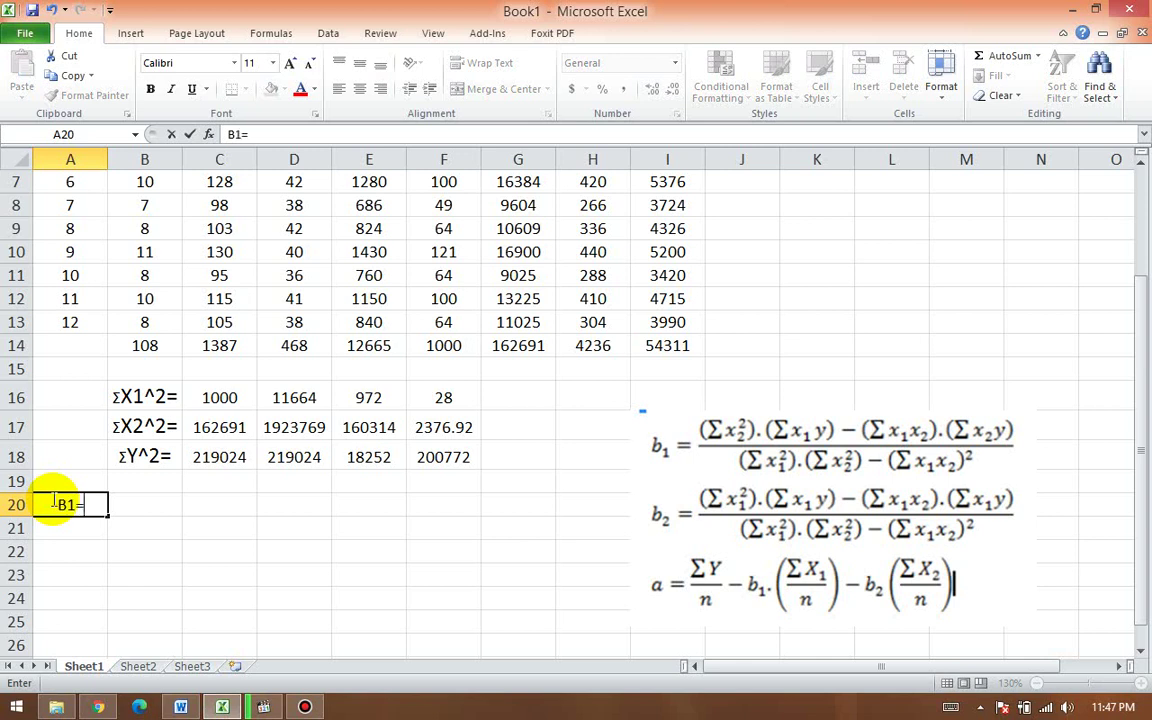
key("Tab")
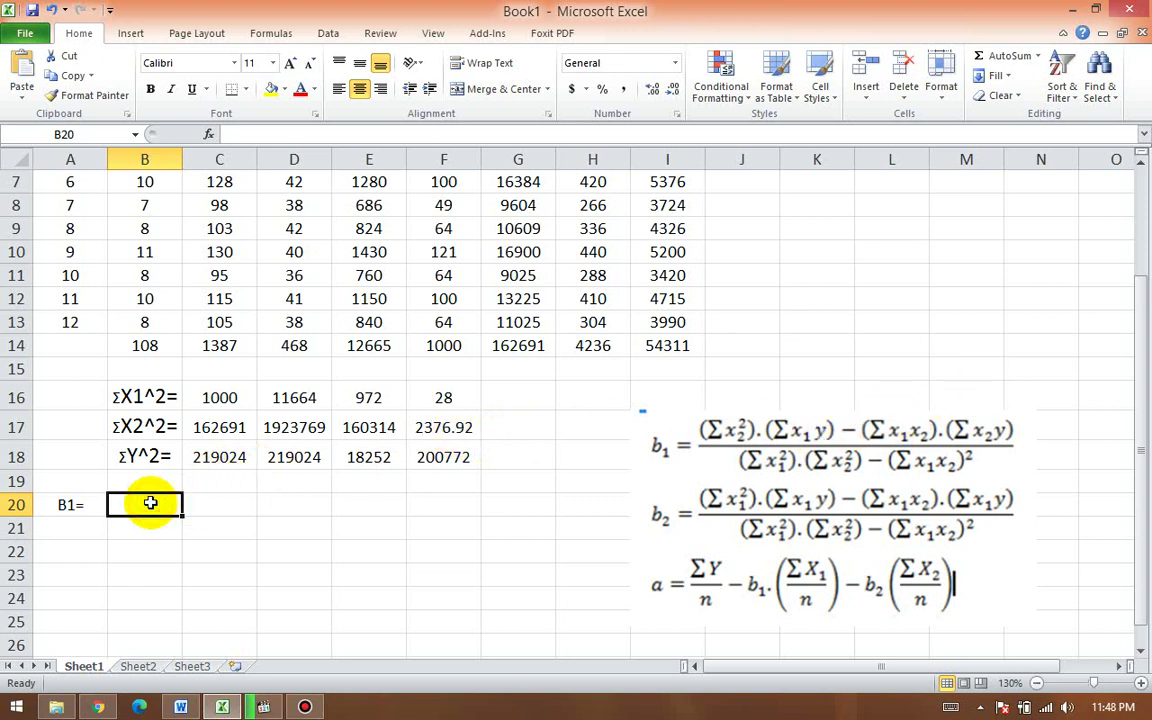
Step: Calculate the first product of the b1 numerator in cell B20 with the formula =F17*H14
type("=")
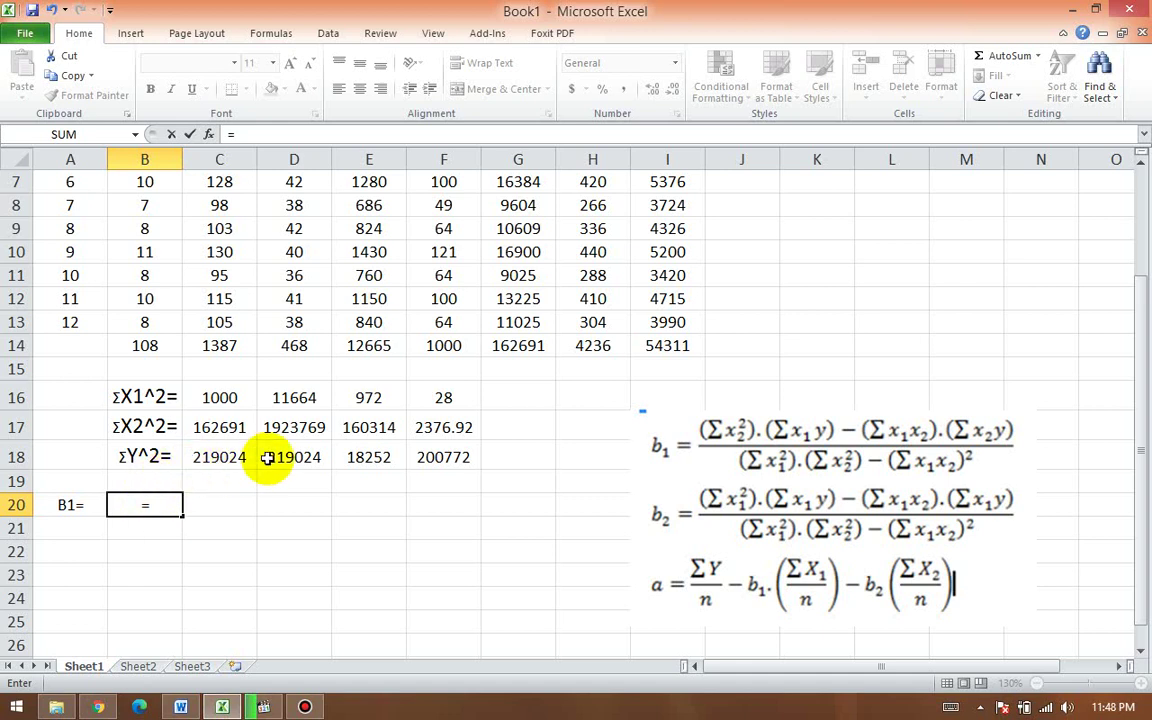
left_click(443, 426)
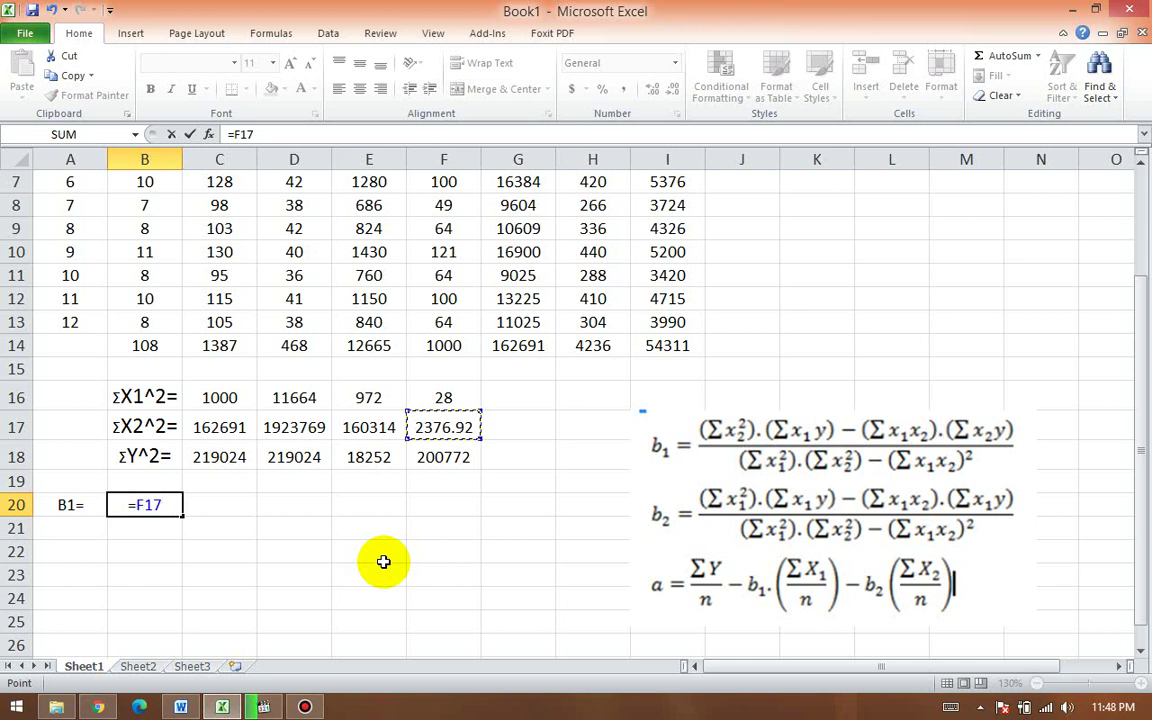
type("*")
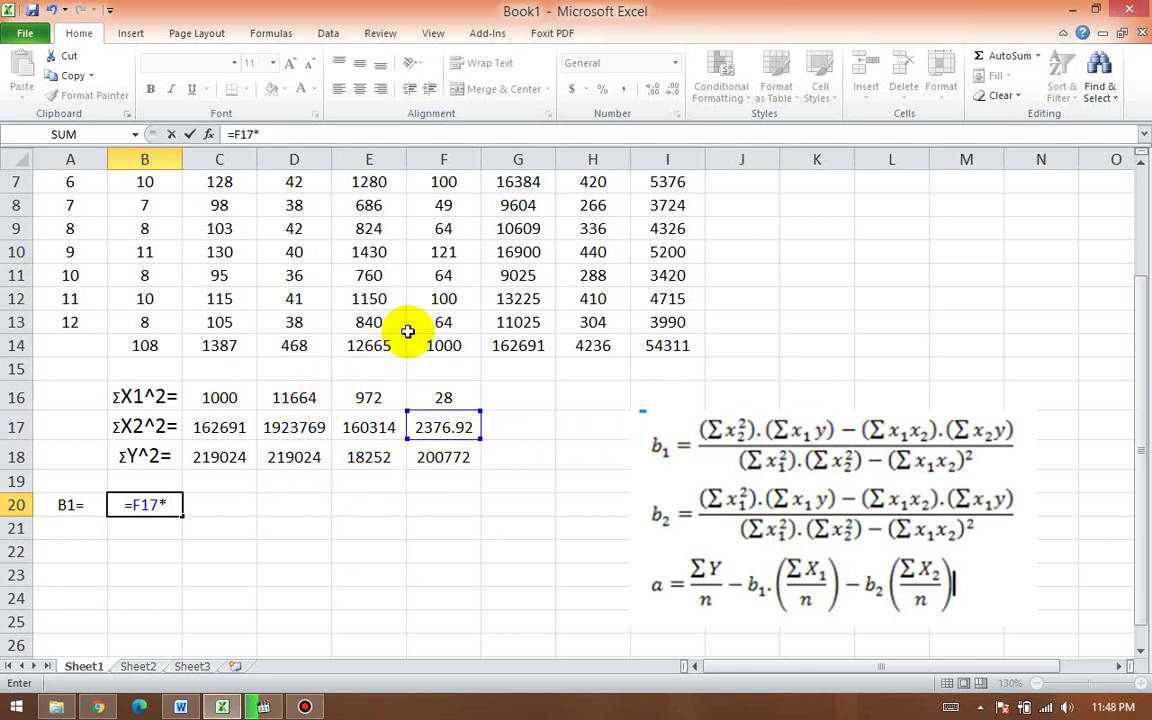
scroll(411, 290, "up", 2)
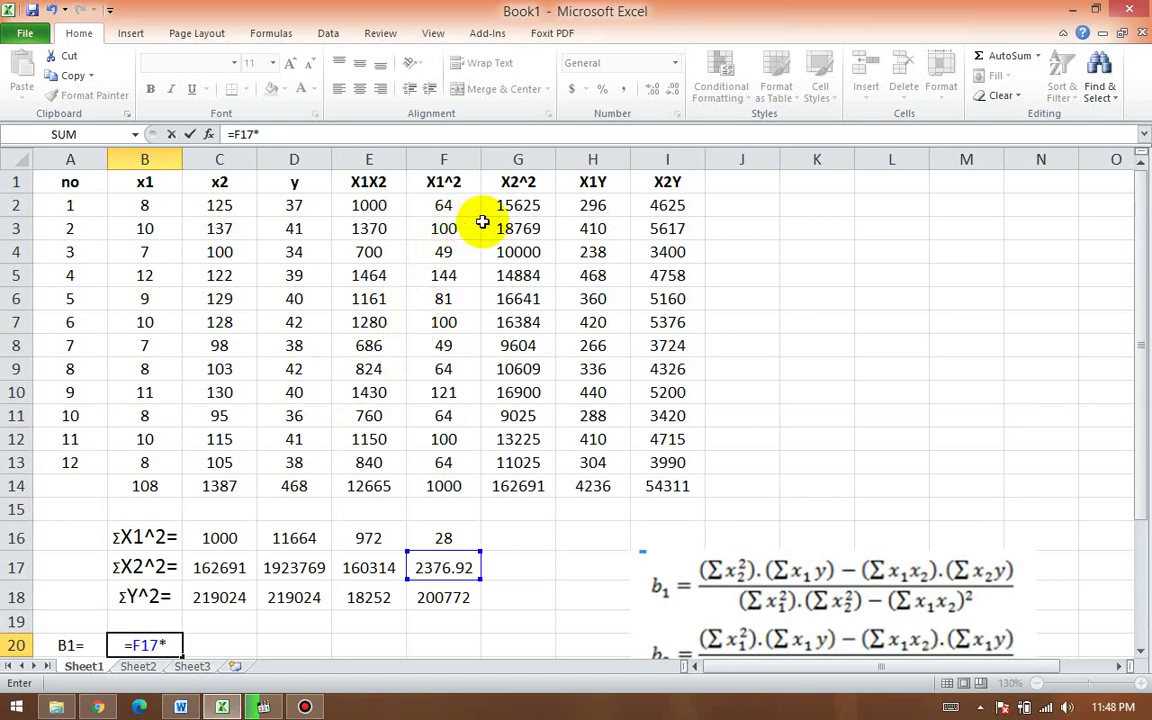
scroll(594, 252, "down", 1)
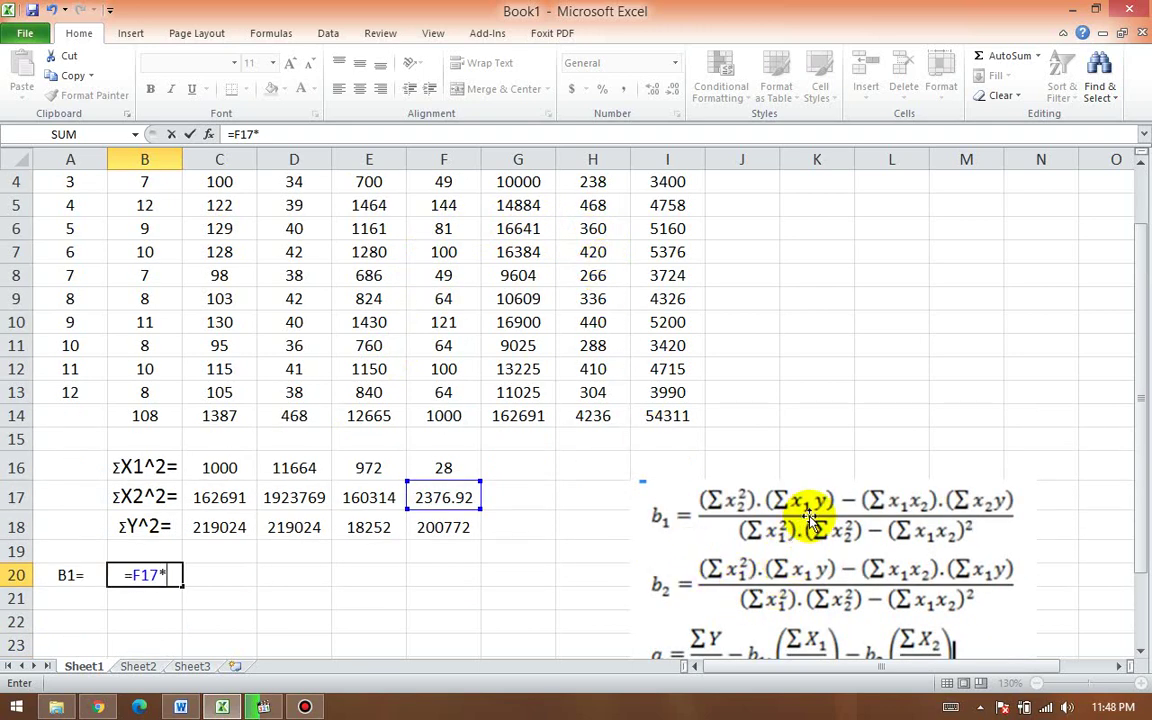
scroll(548, 415, "up", 1)
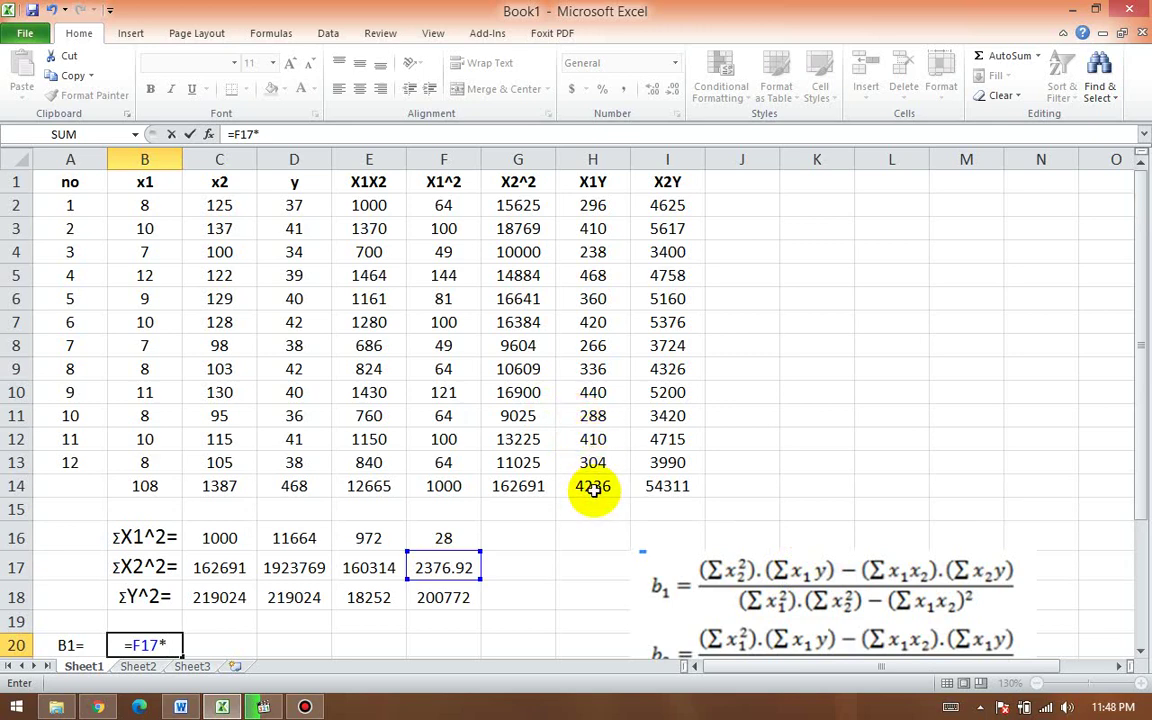
scroll(527, 494, "down", 2)
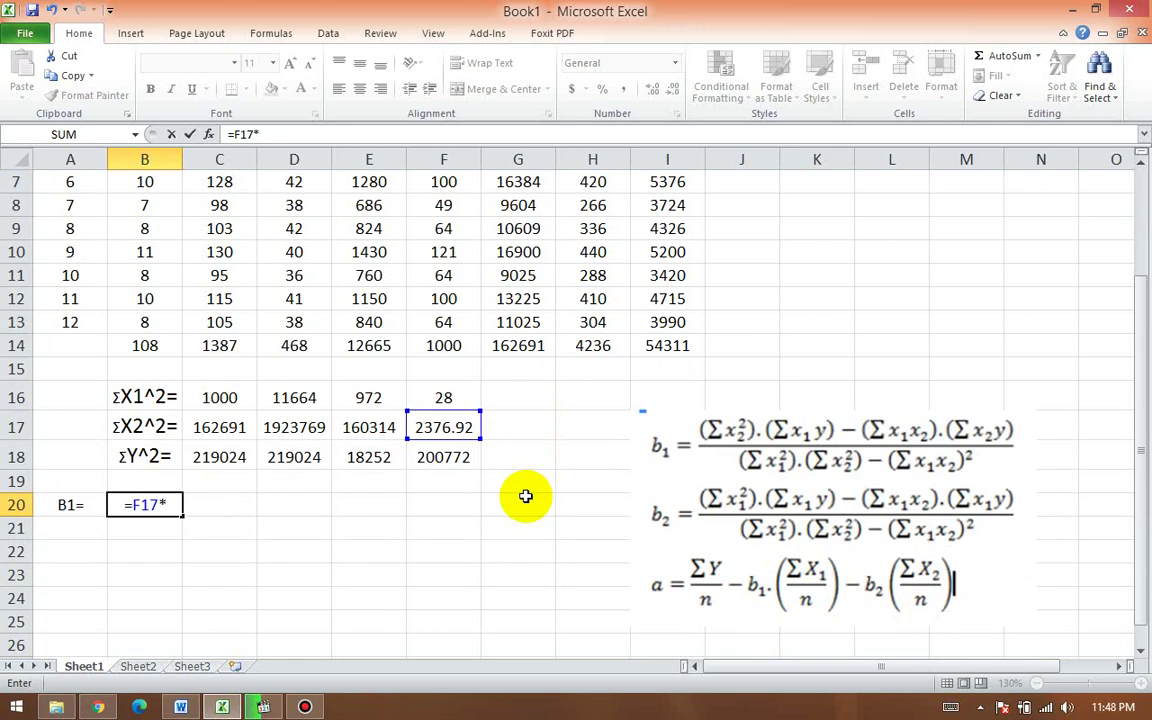
left_click(596, 346)
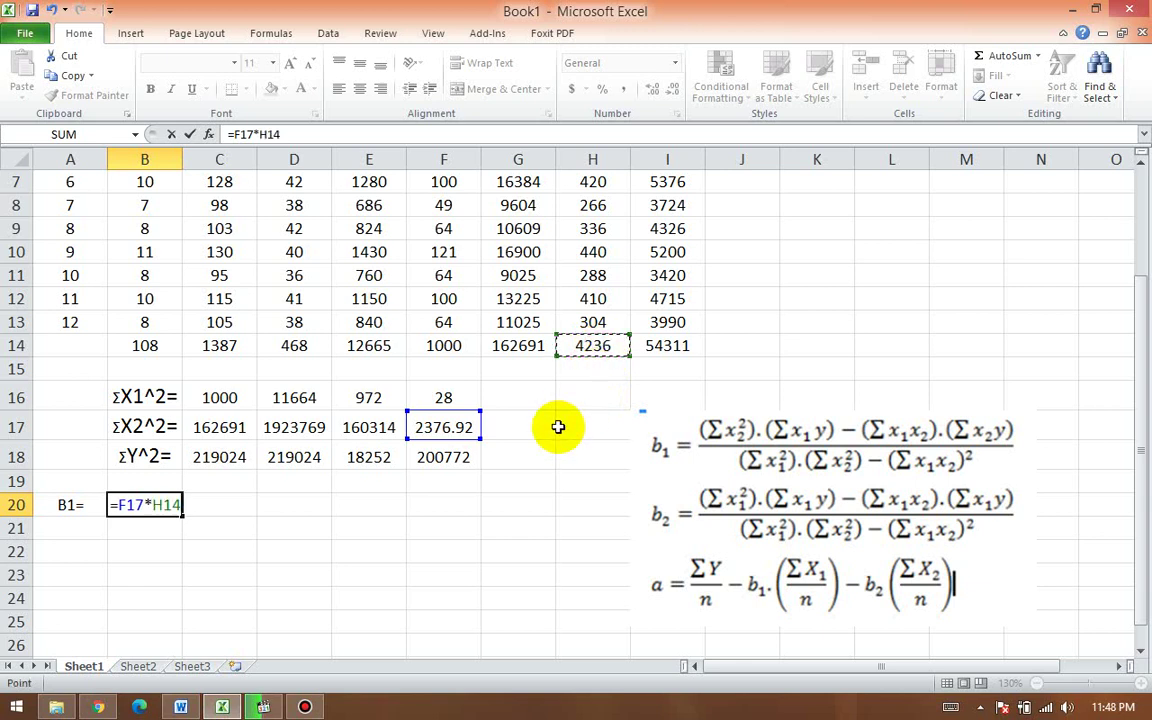
key("Return")
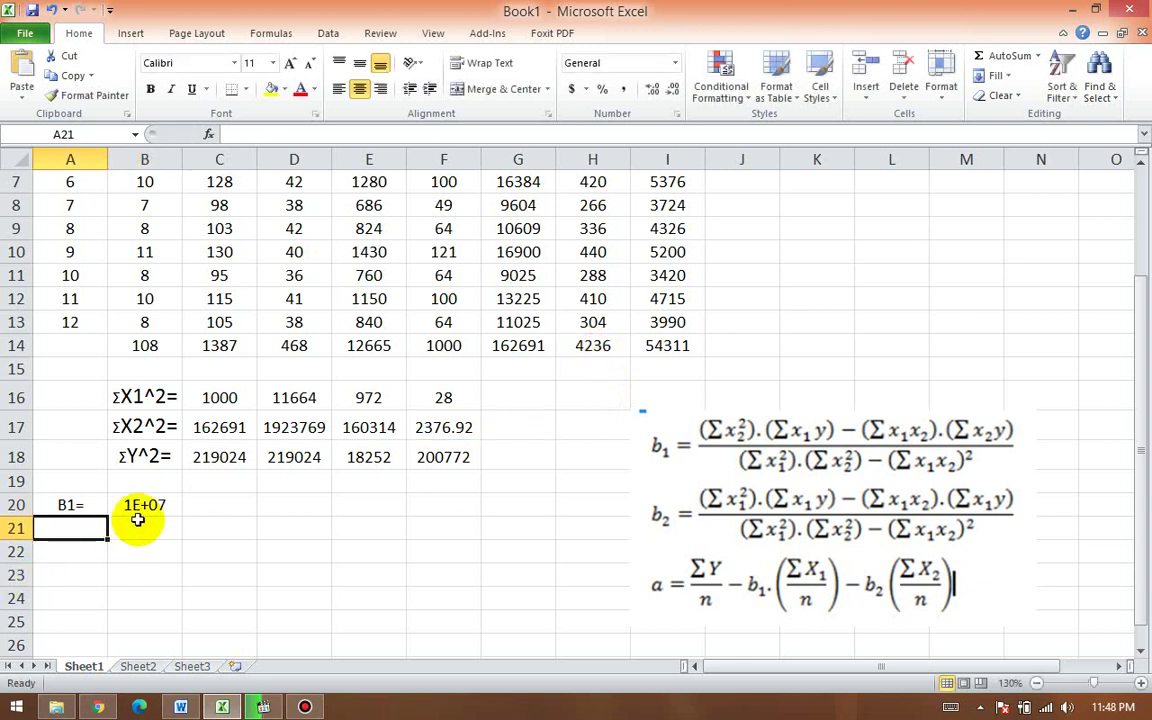
Step: Calculate the second product of the b1 numerator in cell C20 with the formula =E14*I14
left_click(224, 505)
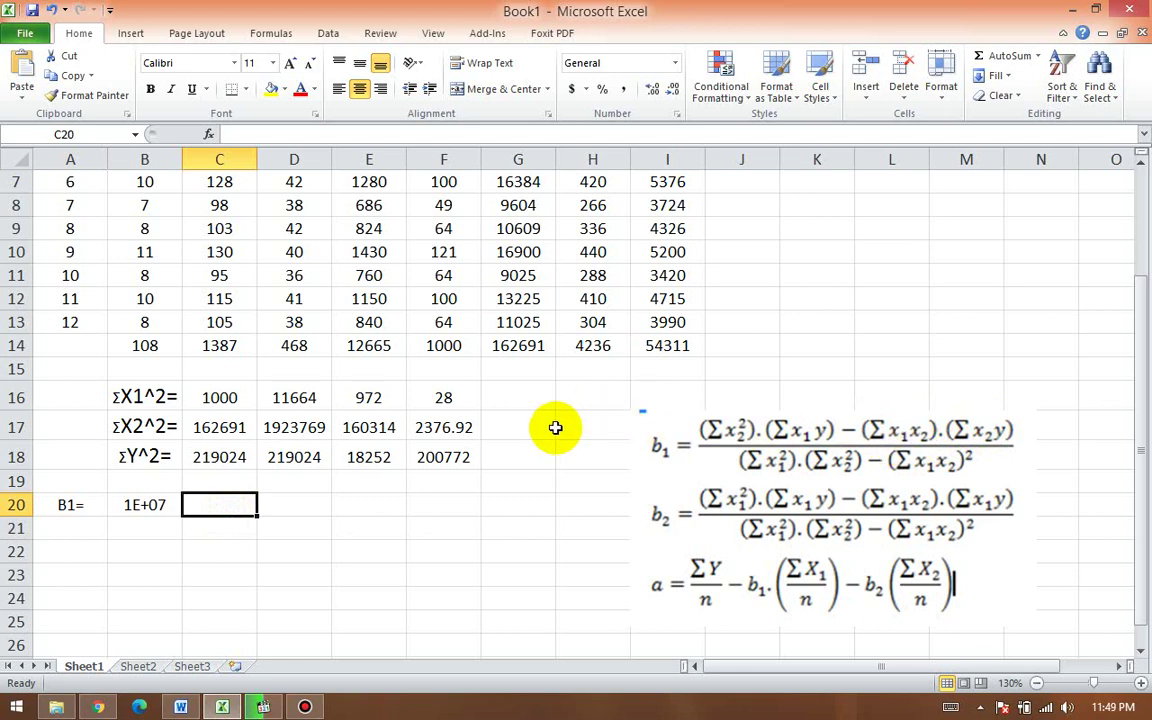
scroll(555, 428, "up", 2)
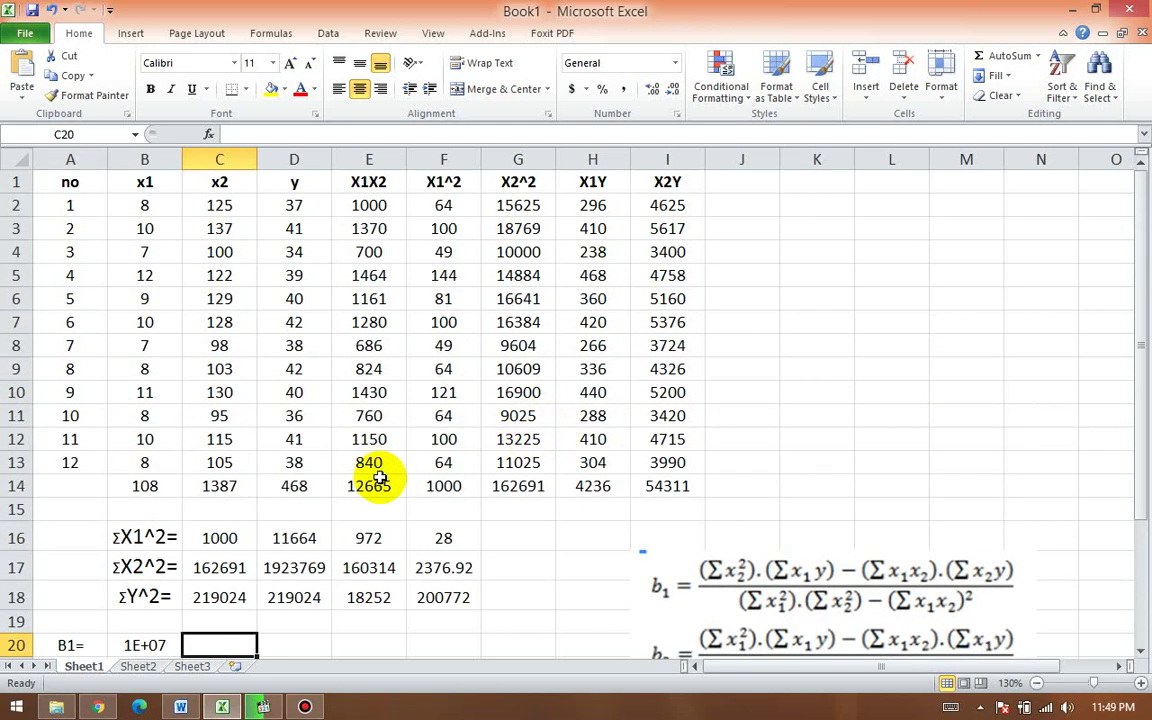
scroll(424, 526, "down", 2)
type("=")
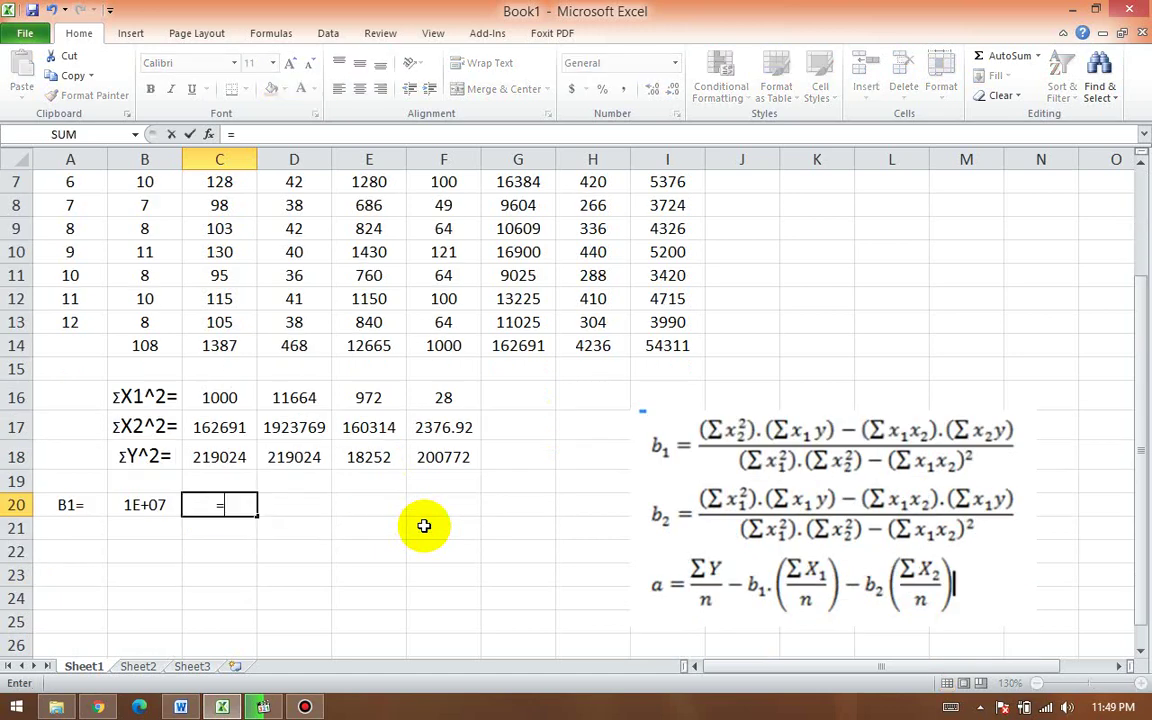
scroll(424, 526, "up", 2)
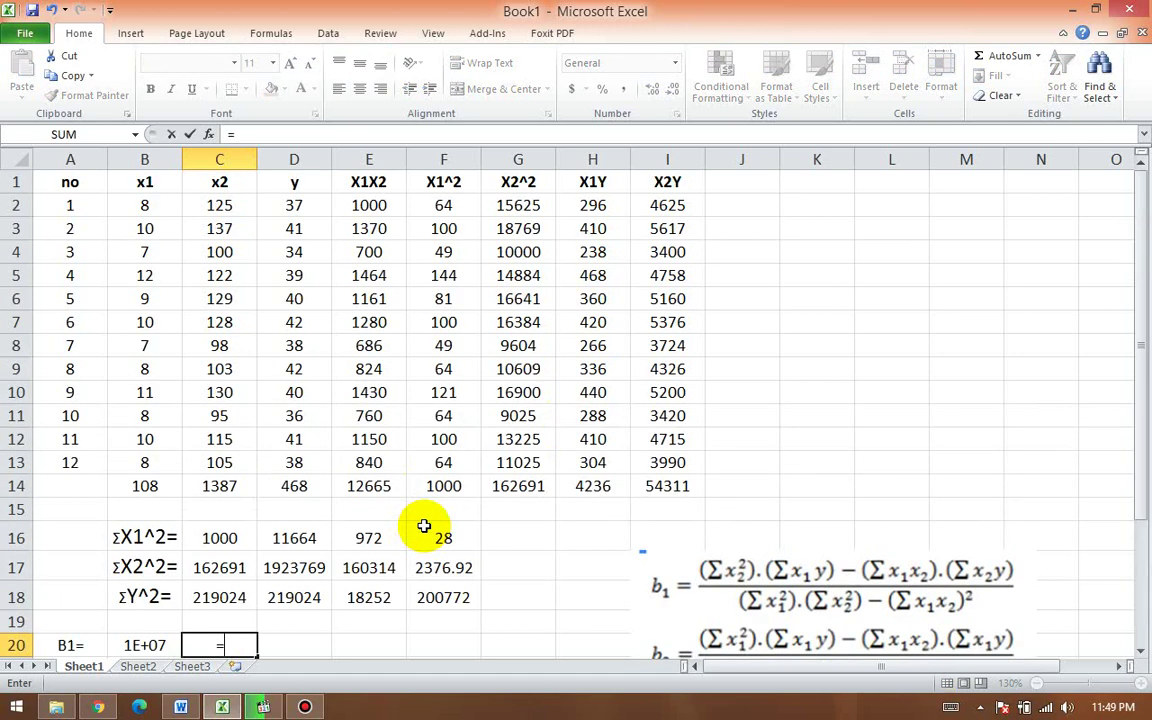
left_click(370, 487)
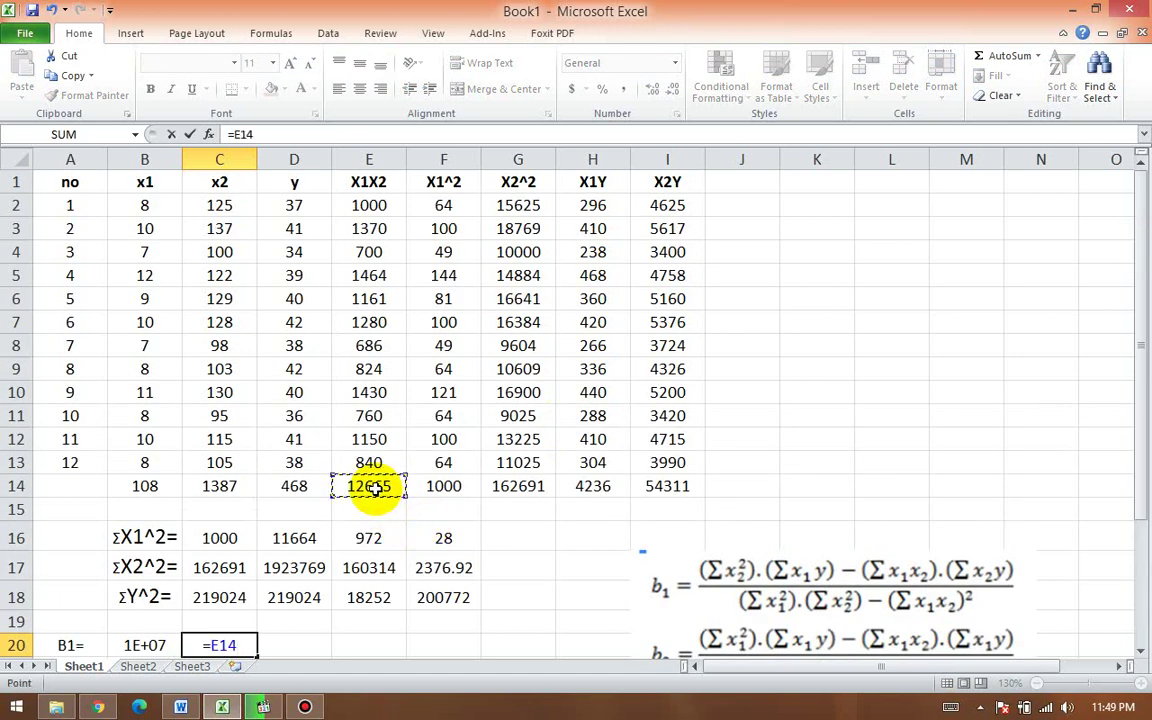
type("*")
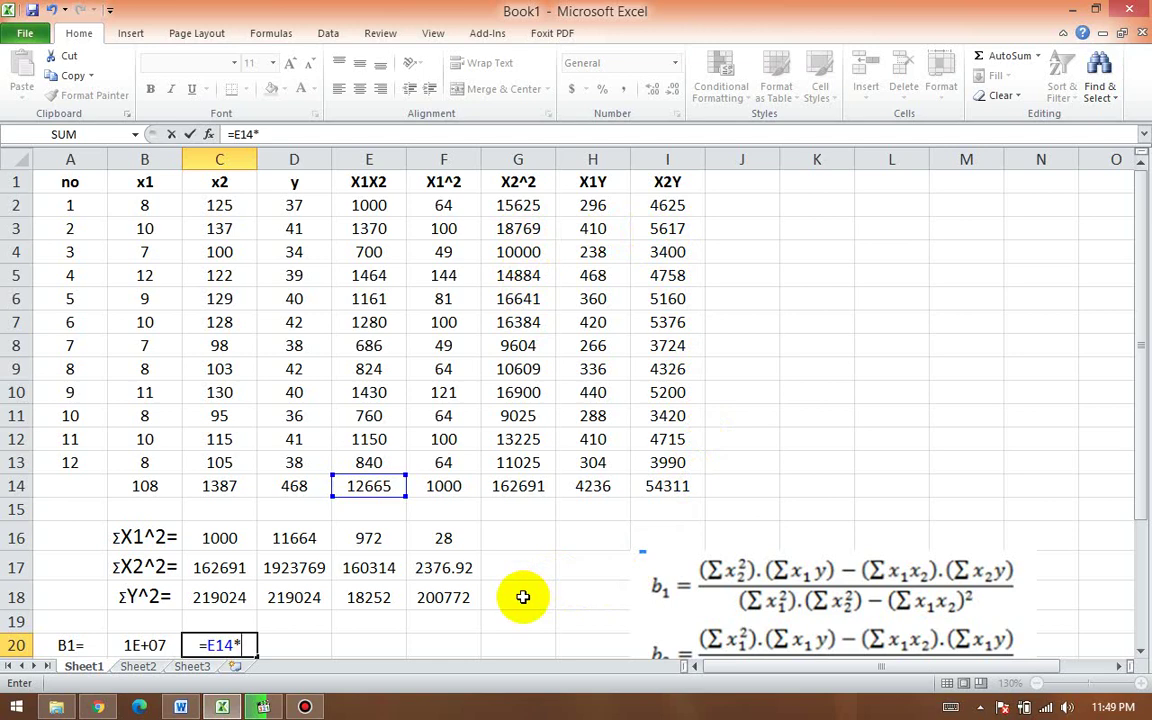
left_click(667, 487)
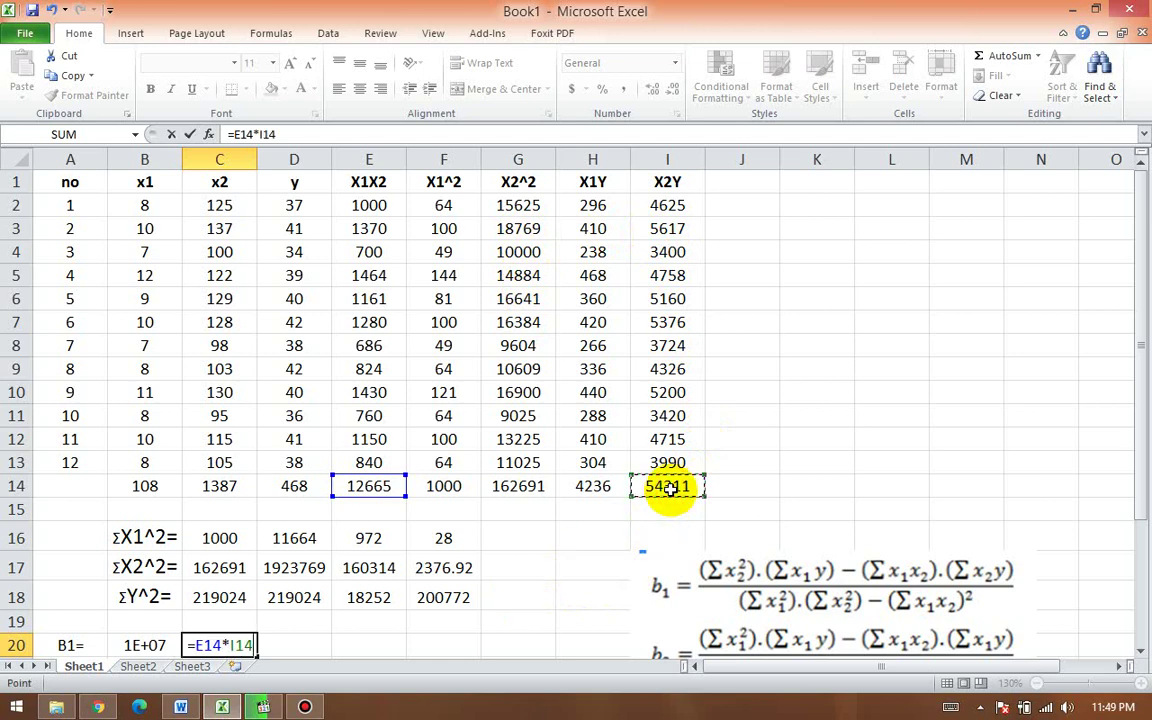
key("Return")
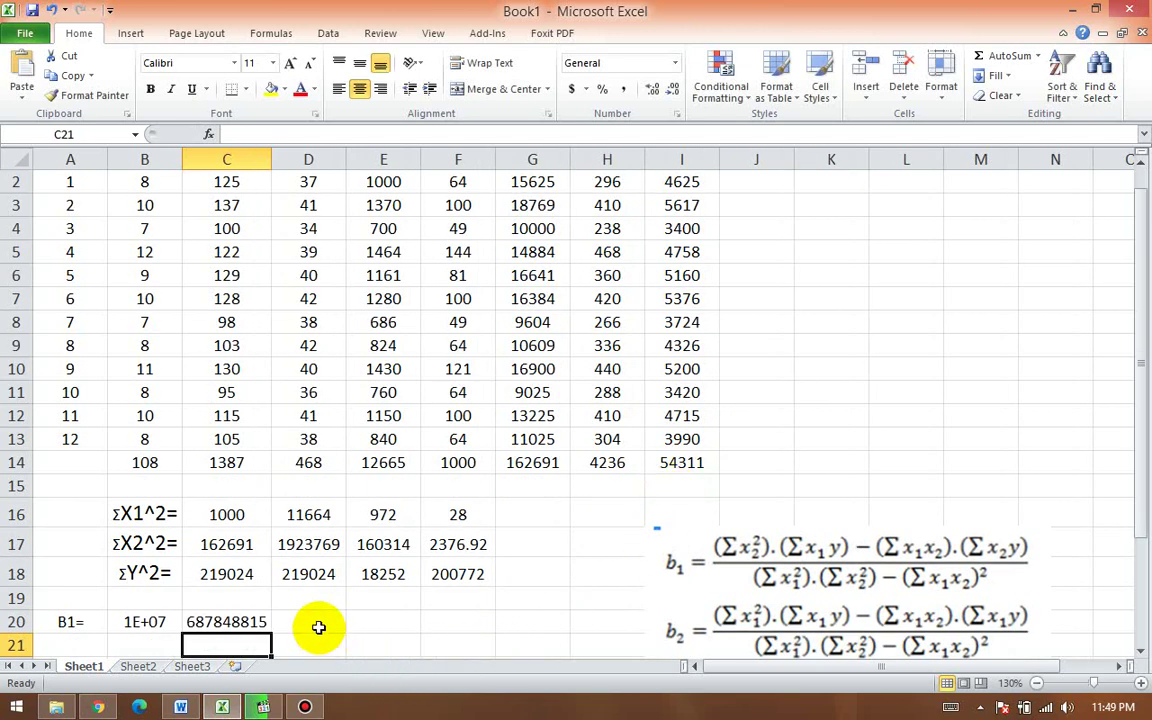
Step: Calculate the b1 numerator in cell D20 as the difference of the two products, with the formula =B20-C20
scroll(321, 626, "down", 1)
left_click(322, 552)
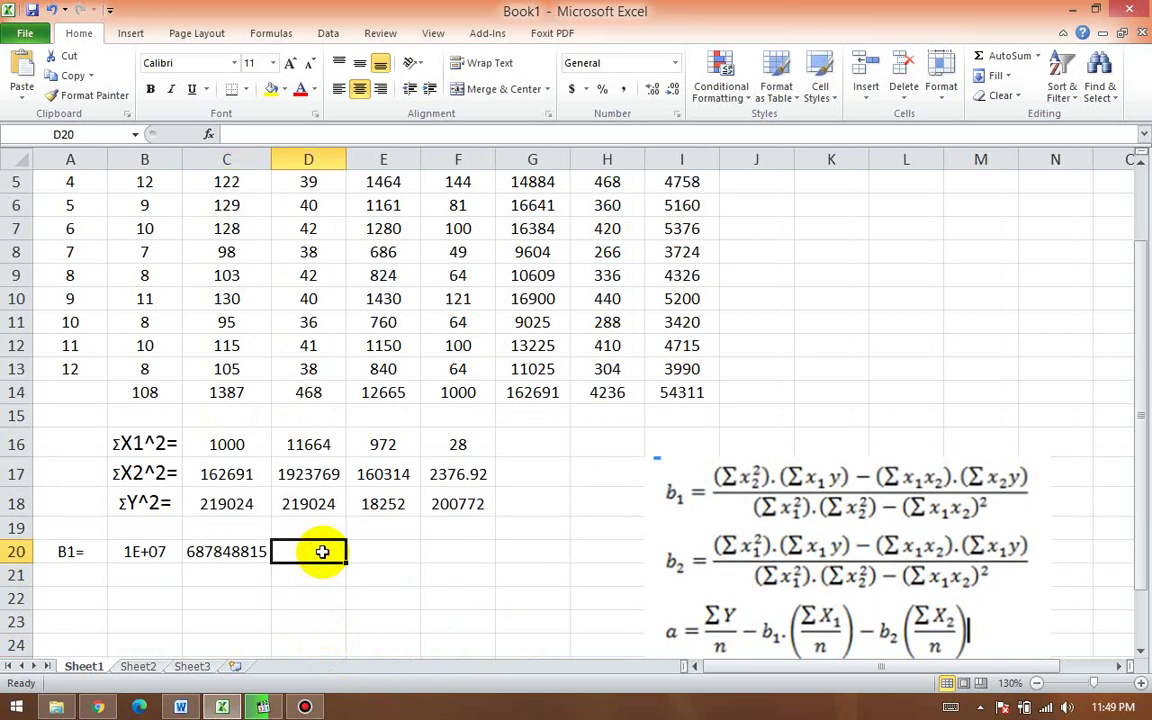
type("=")
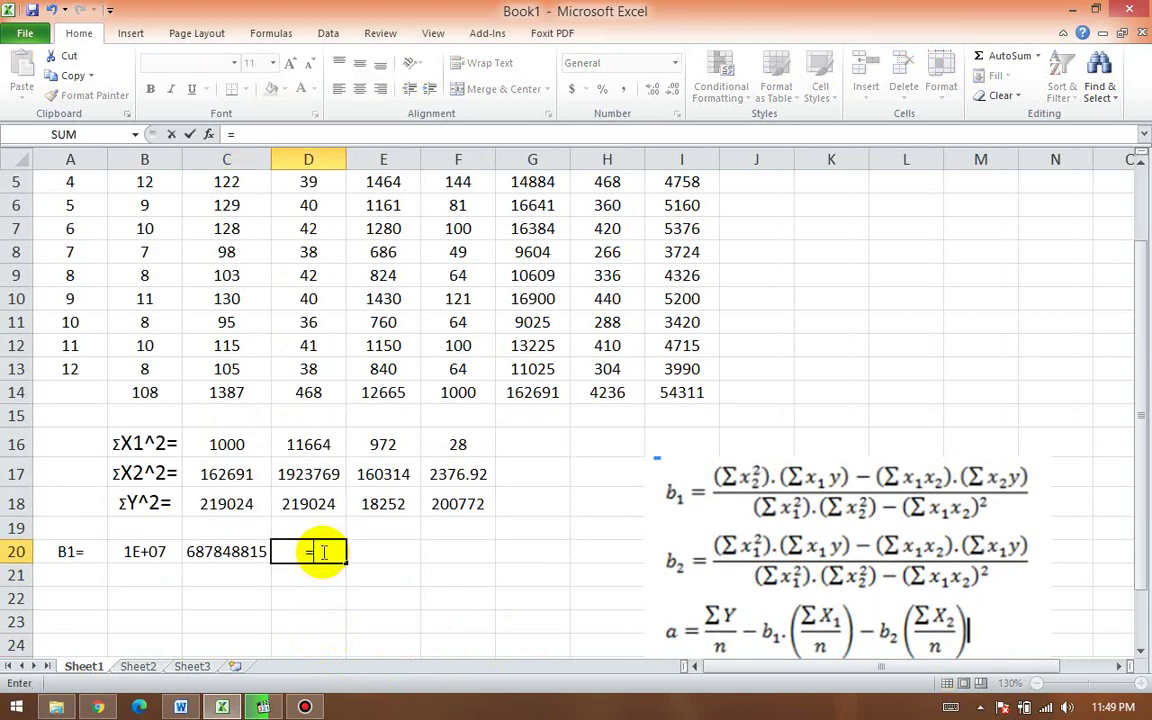
left_click(139, 559)
type("-")
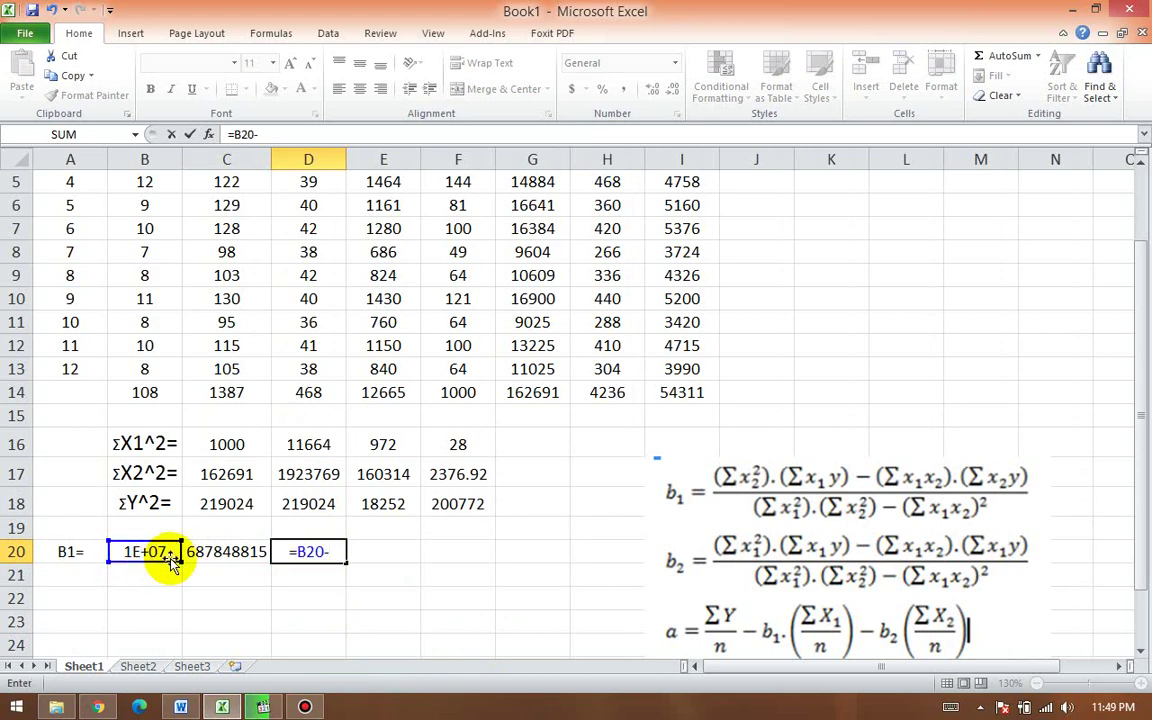
left_click(214, 551)
key("Return")
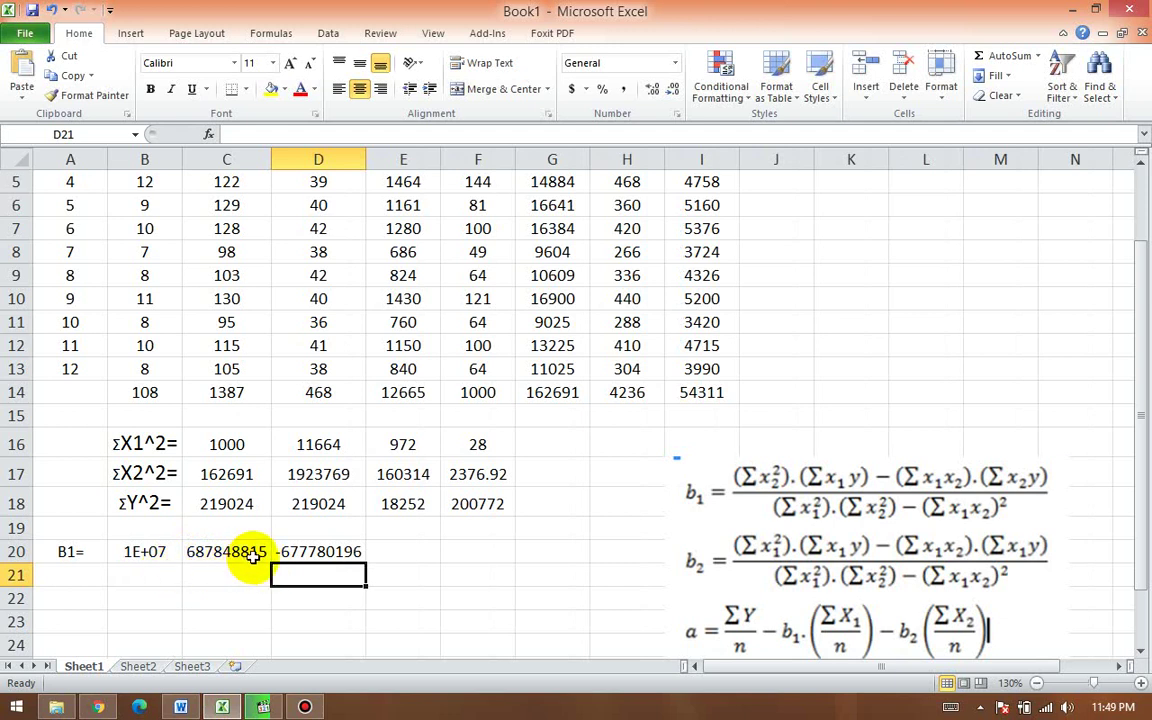
Step: Calculate the square of the x1 total in cell B22 for the b1 denominator with the formula =B14*B14
left_click(134, 592)
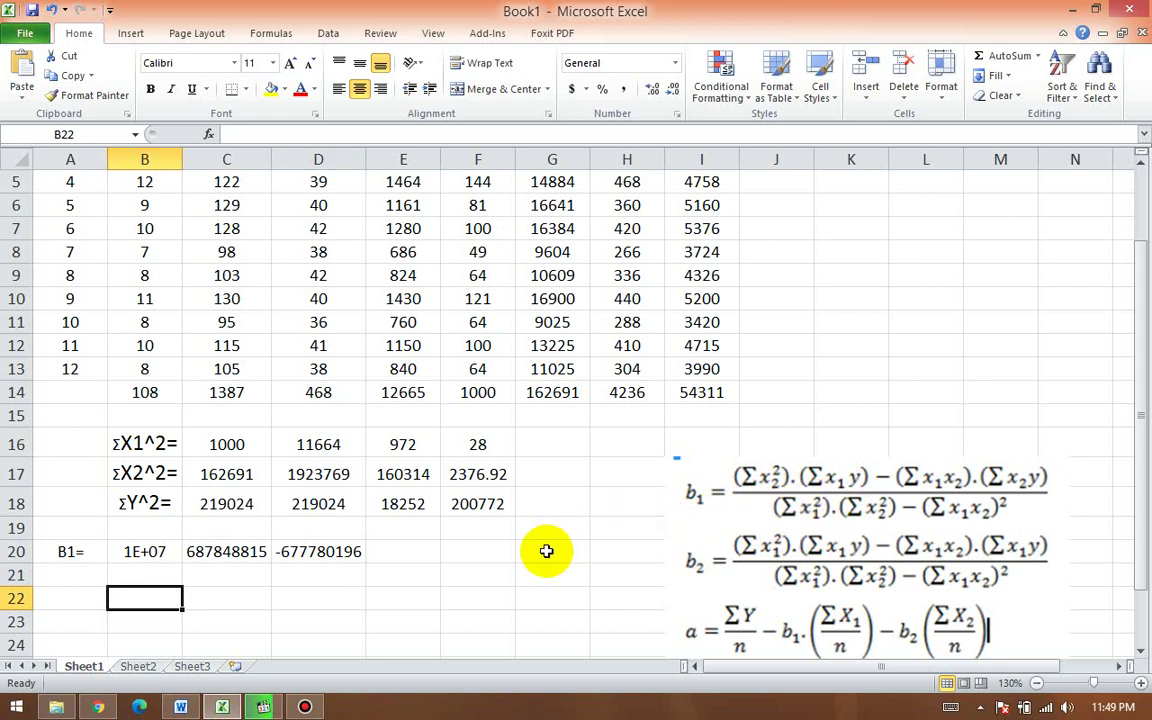
type("=")
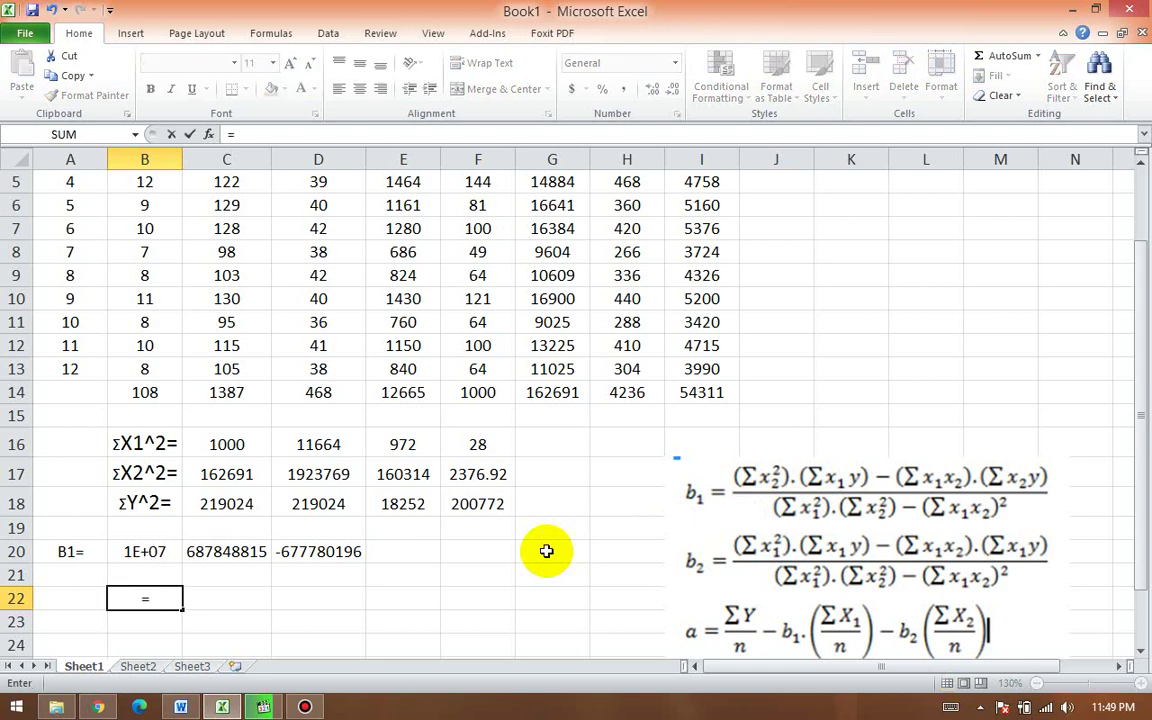
scroll(460, 463, "up", 2)
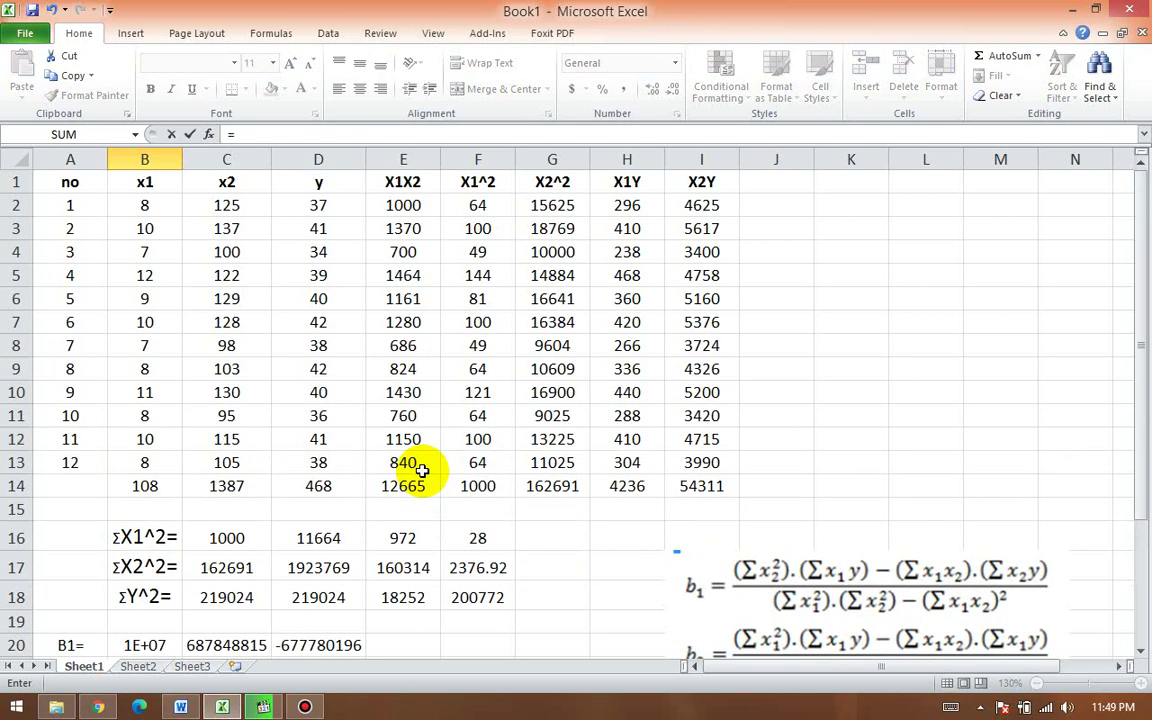
left_click(155, 487)
scroll(240, 508, "down", 2)
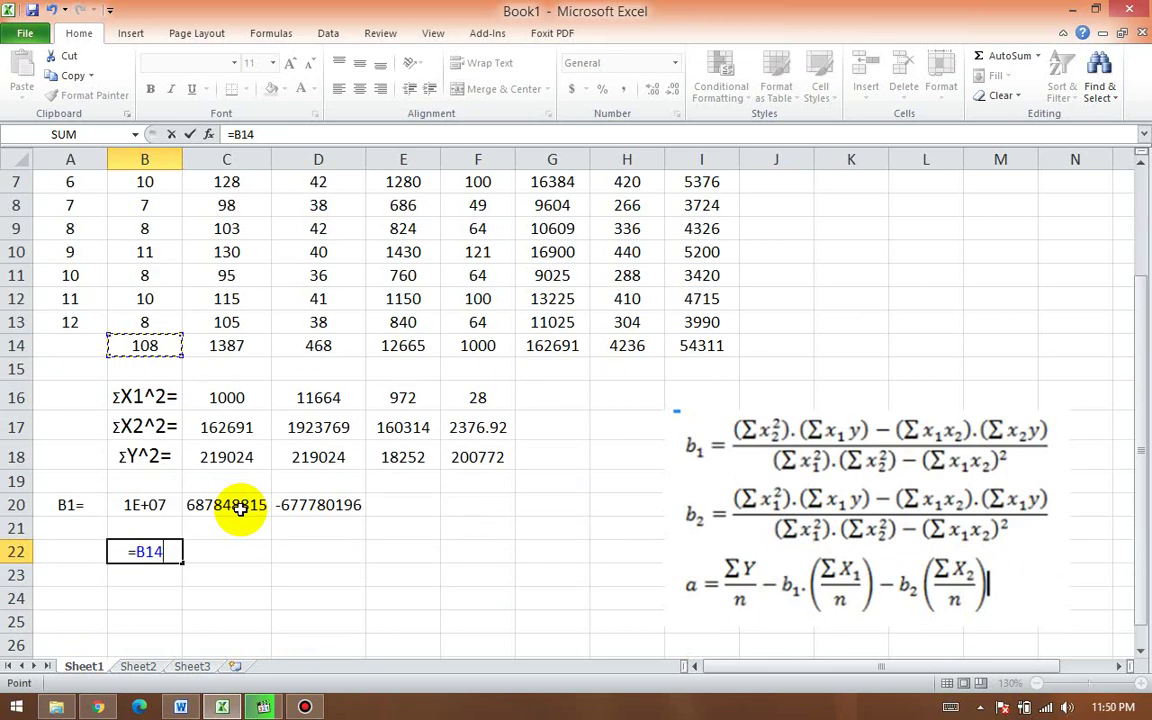
type("*")
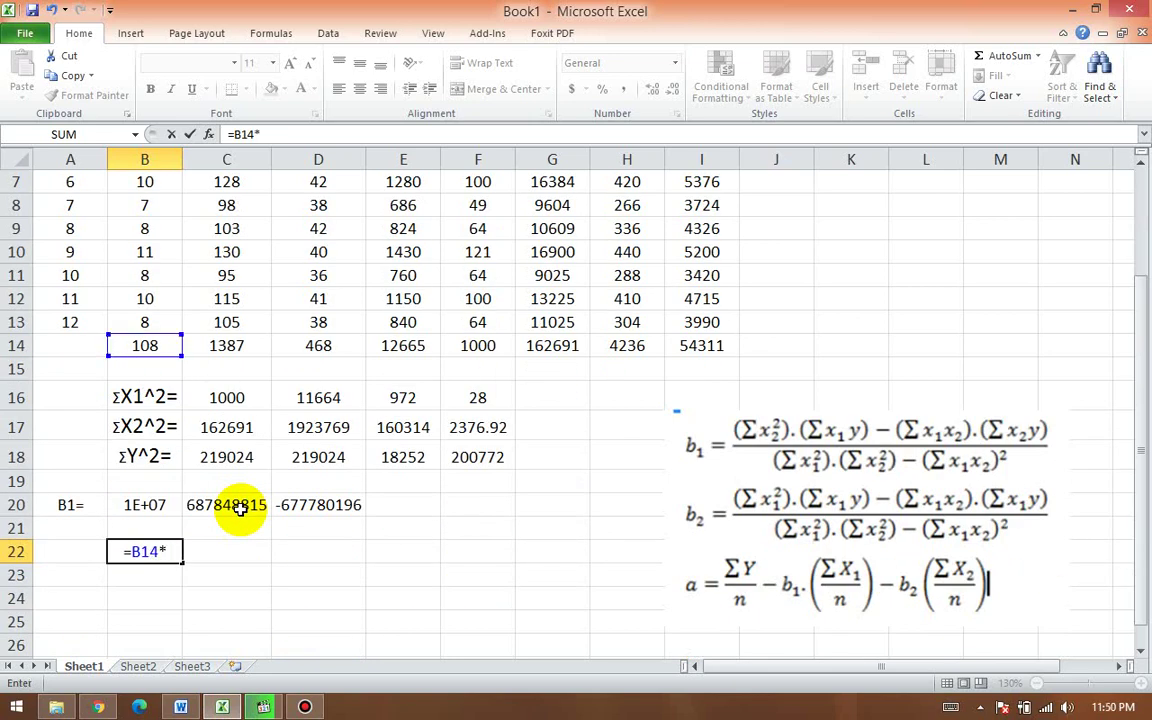
left_click(152, 340)
key("Return")
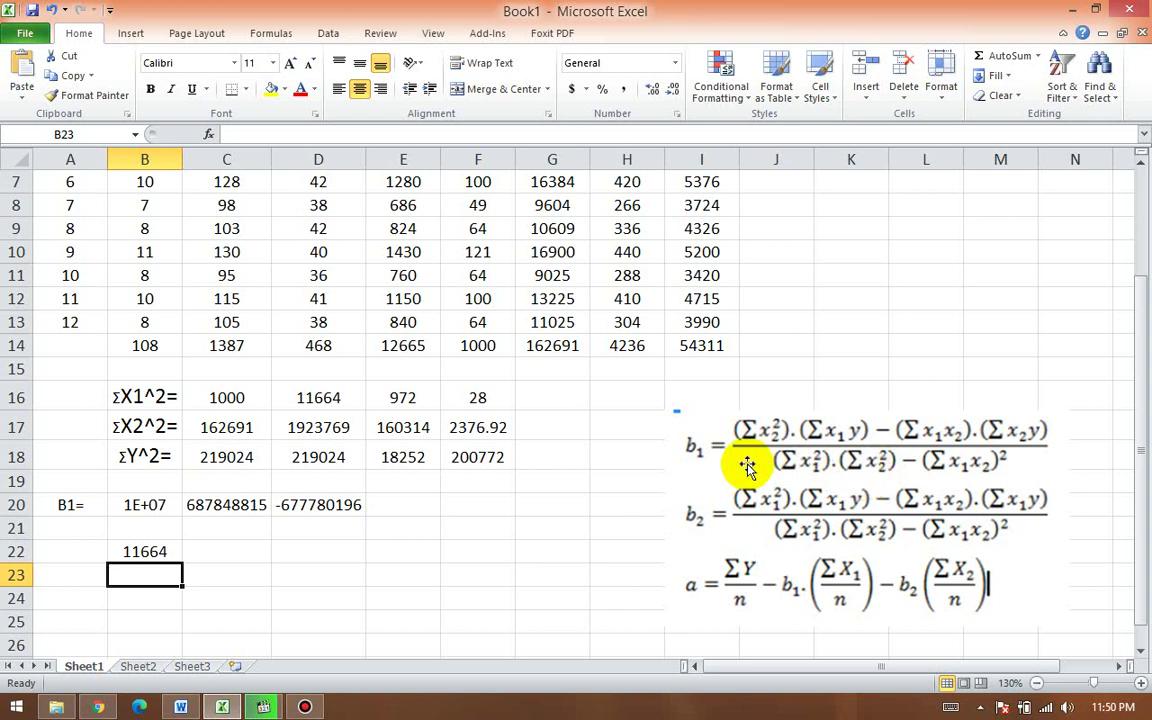
Step: Calculate the square of the x2 total in cell C22 for the b1 denominator with the formula =C14*C14
left_click(237, 550)
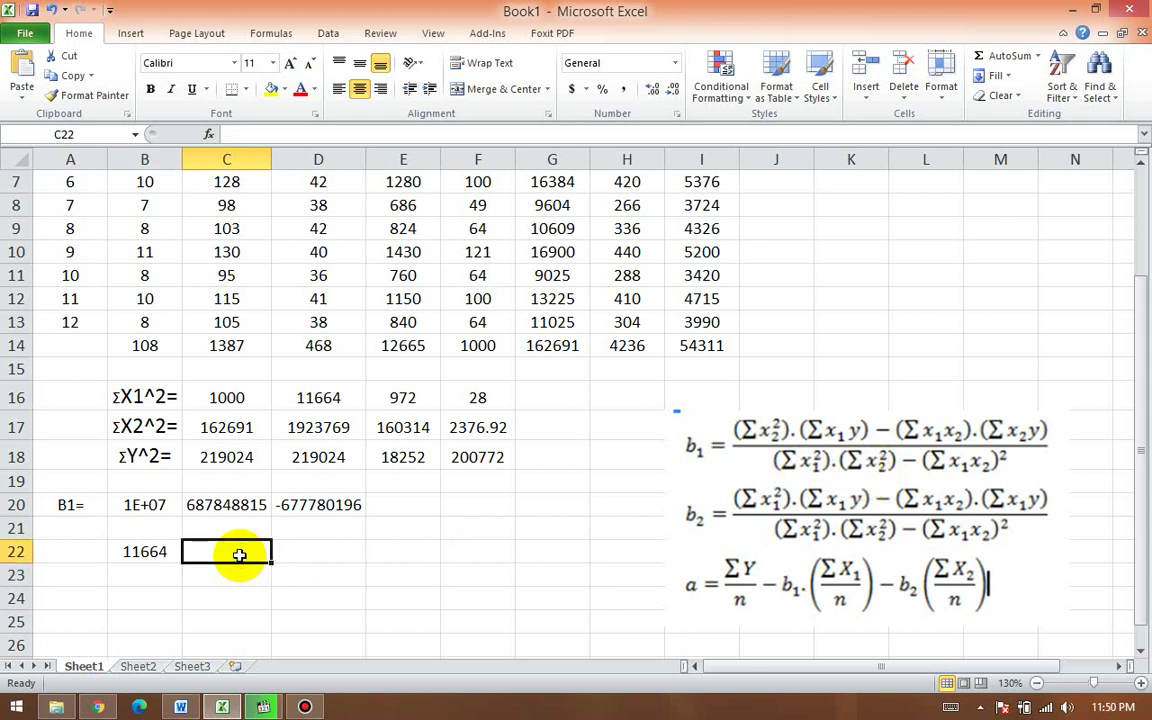
type("=")
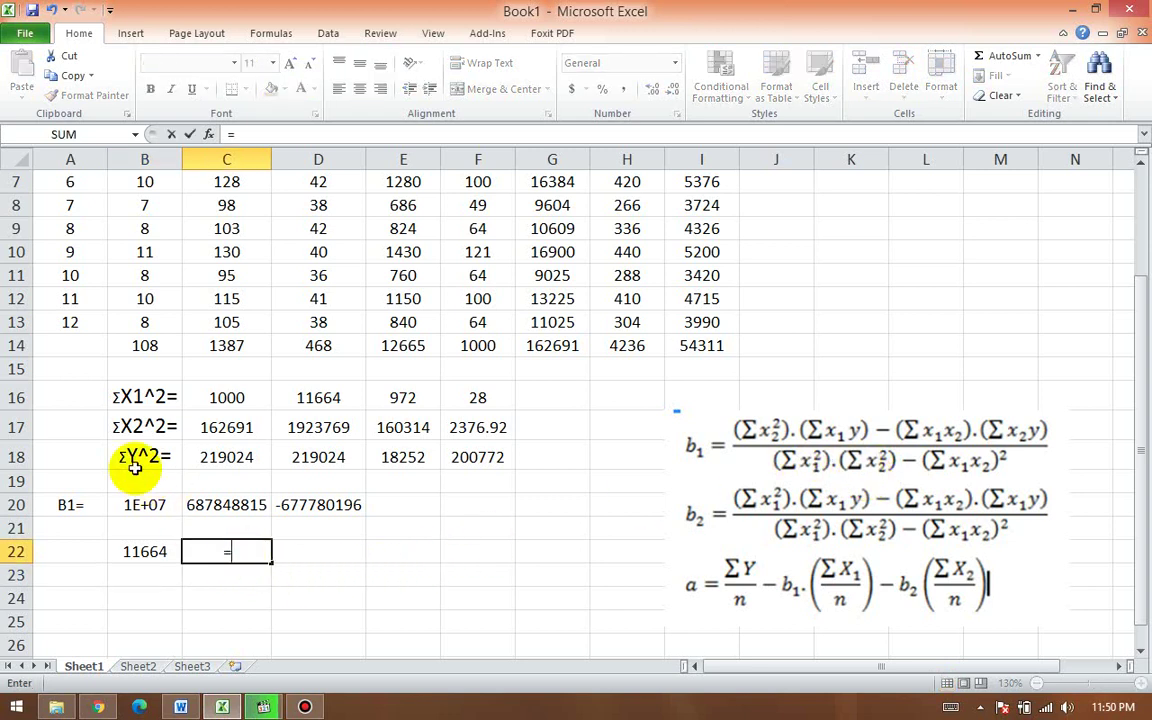
left_click(226, 345)
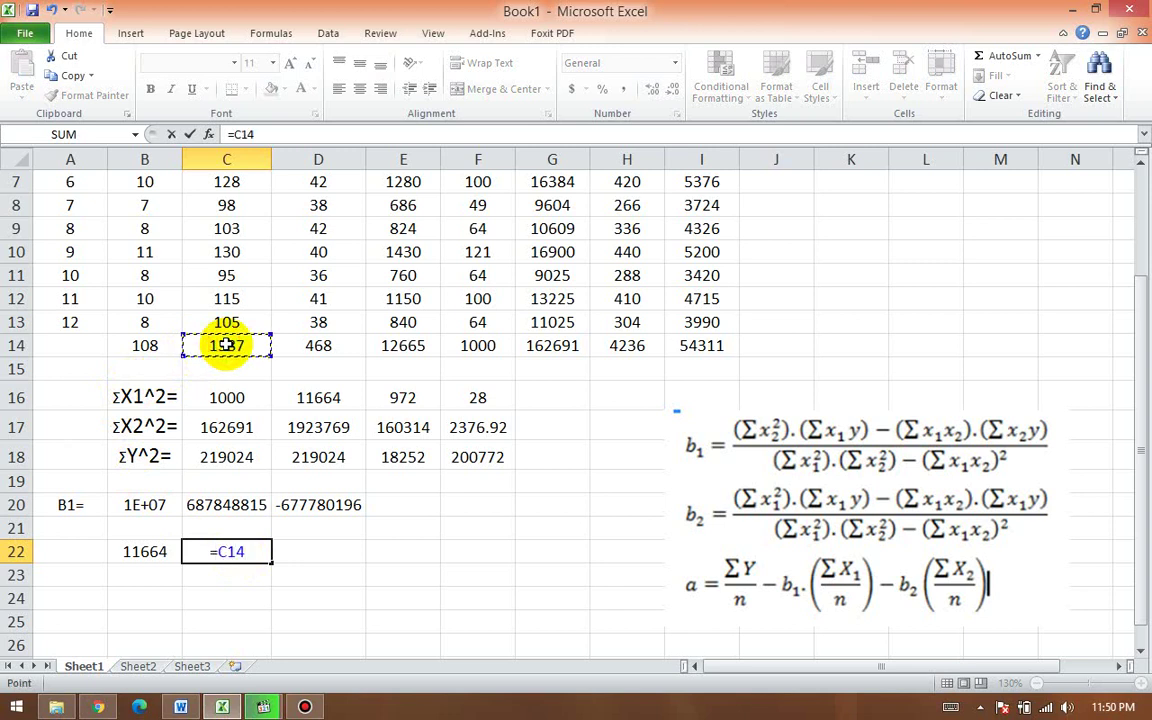
type("*")
left_click(226, 345)
key("Return")
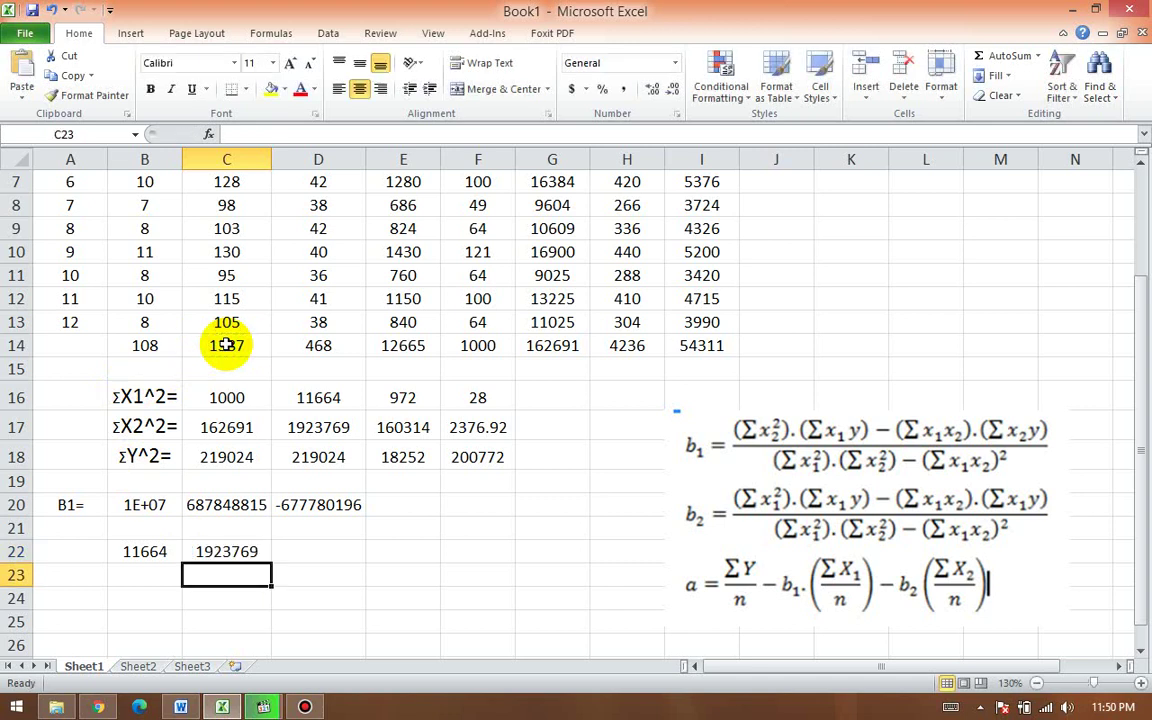
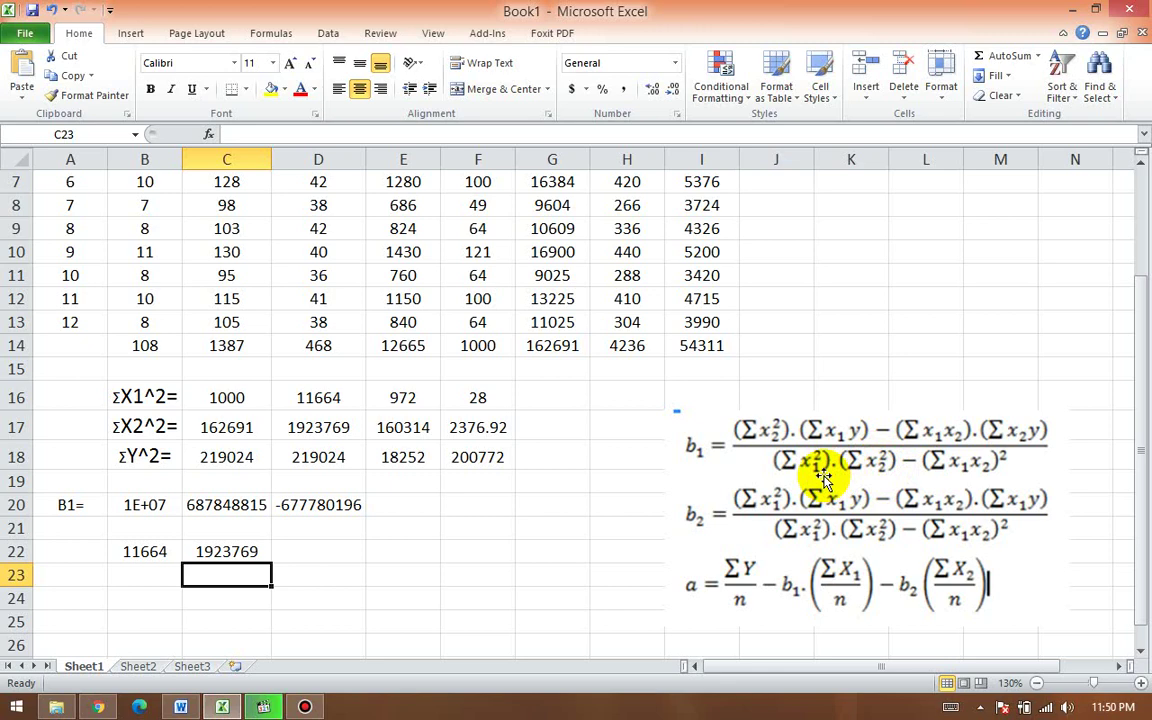
Step: Clear the ΣX1^2, ΣX2^2 and ΣY^2 deviation calculations from cells B16:F18
scroll(335, 336, "up", 2)
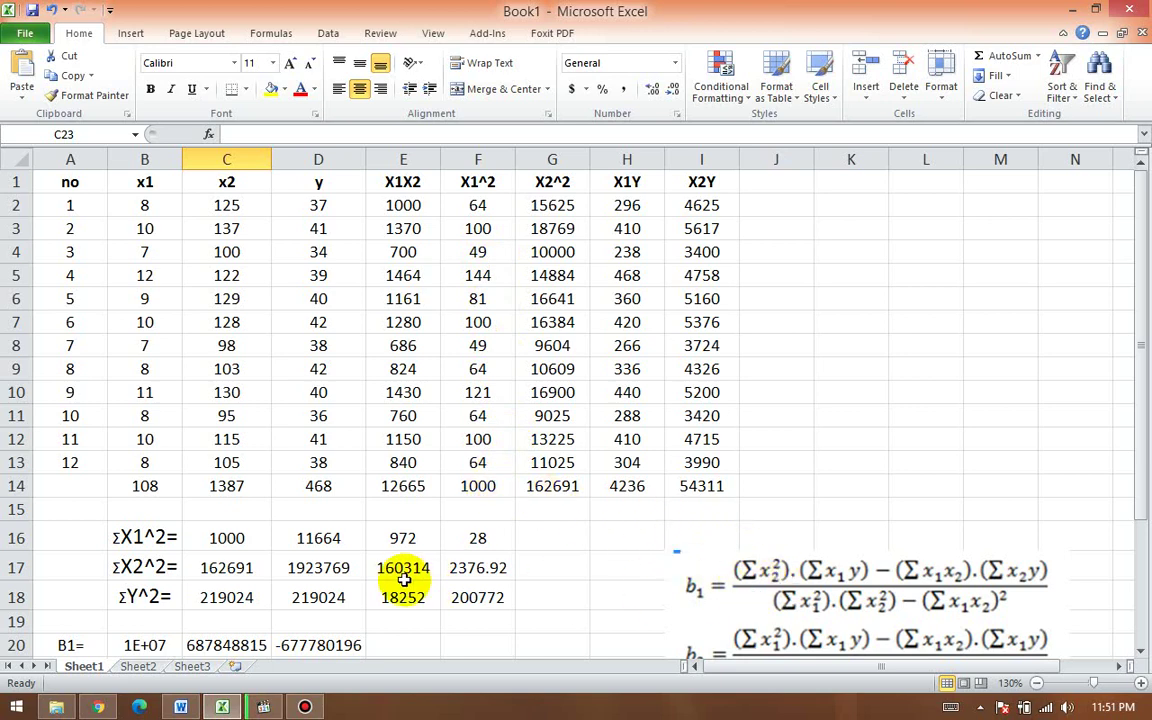
scroll(403, 560, "down", 1)
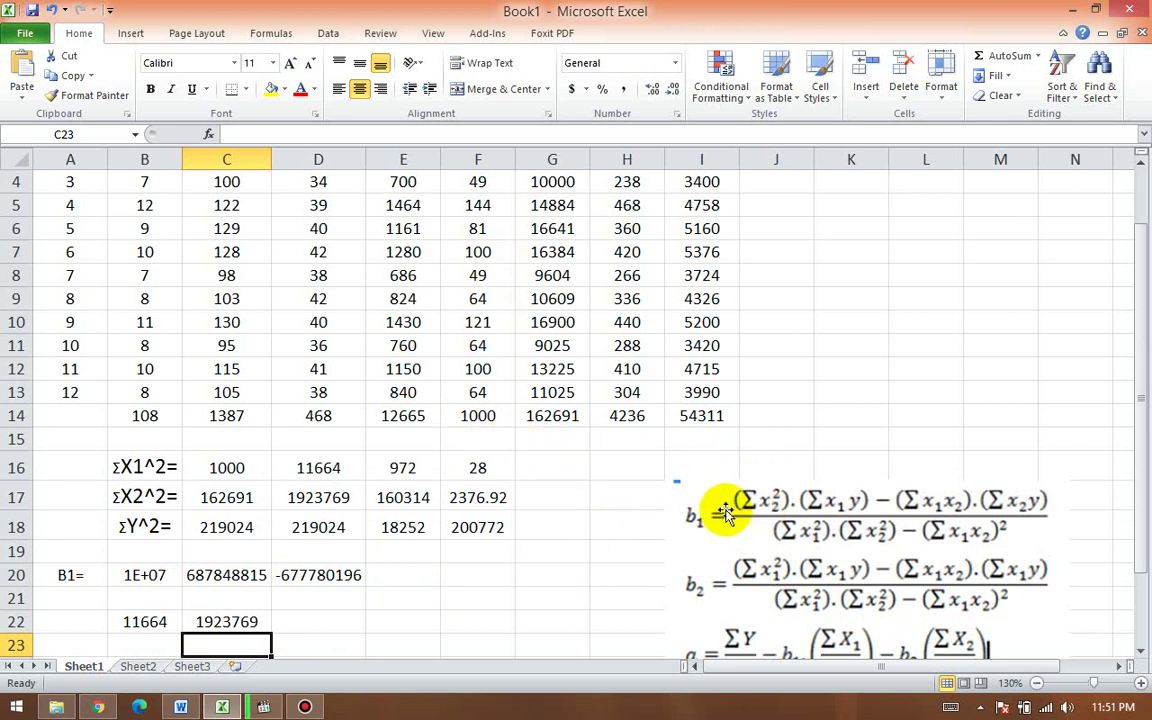
left_click_drag(111, 463, 485, 524)
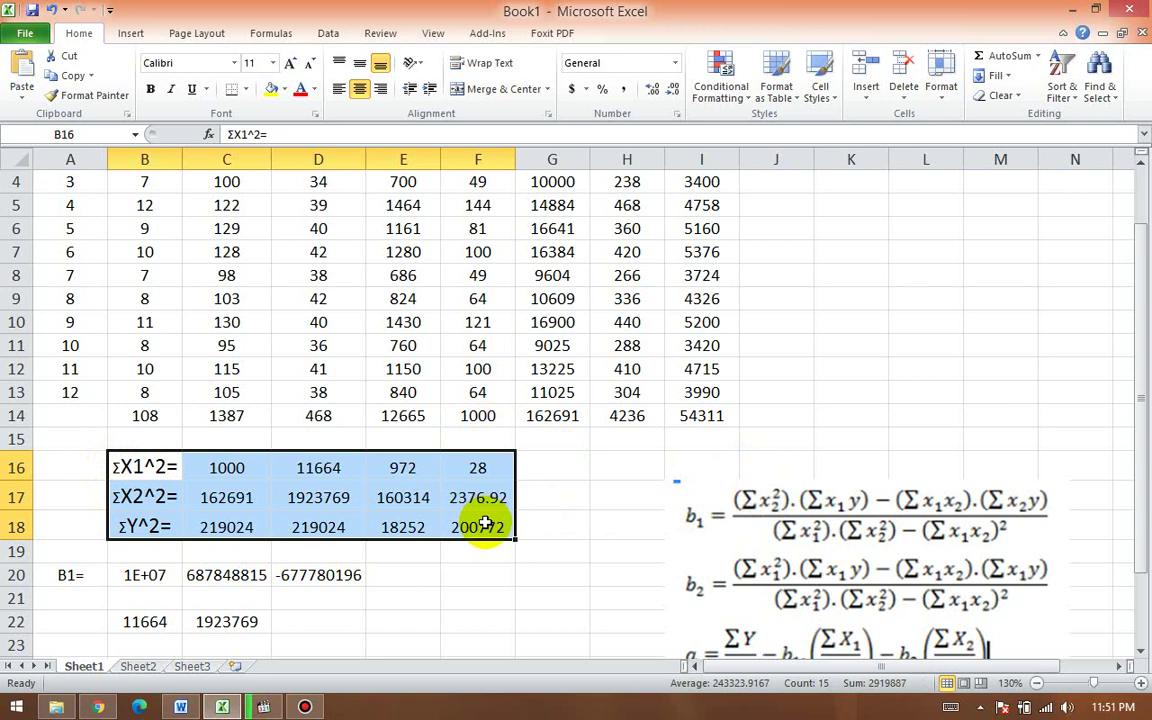
key("Delete")
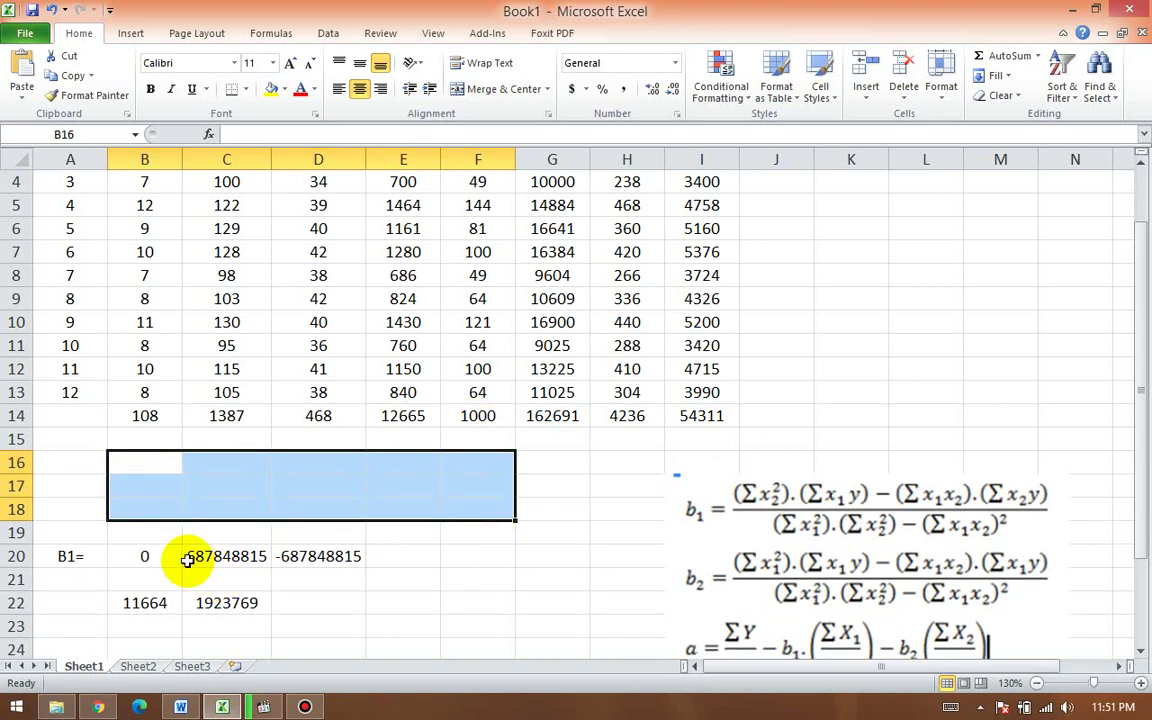
Step: Replace the formula in cell B20 with the X2^2 total from cell G14, pasted as a value only
left_click(135, 556)
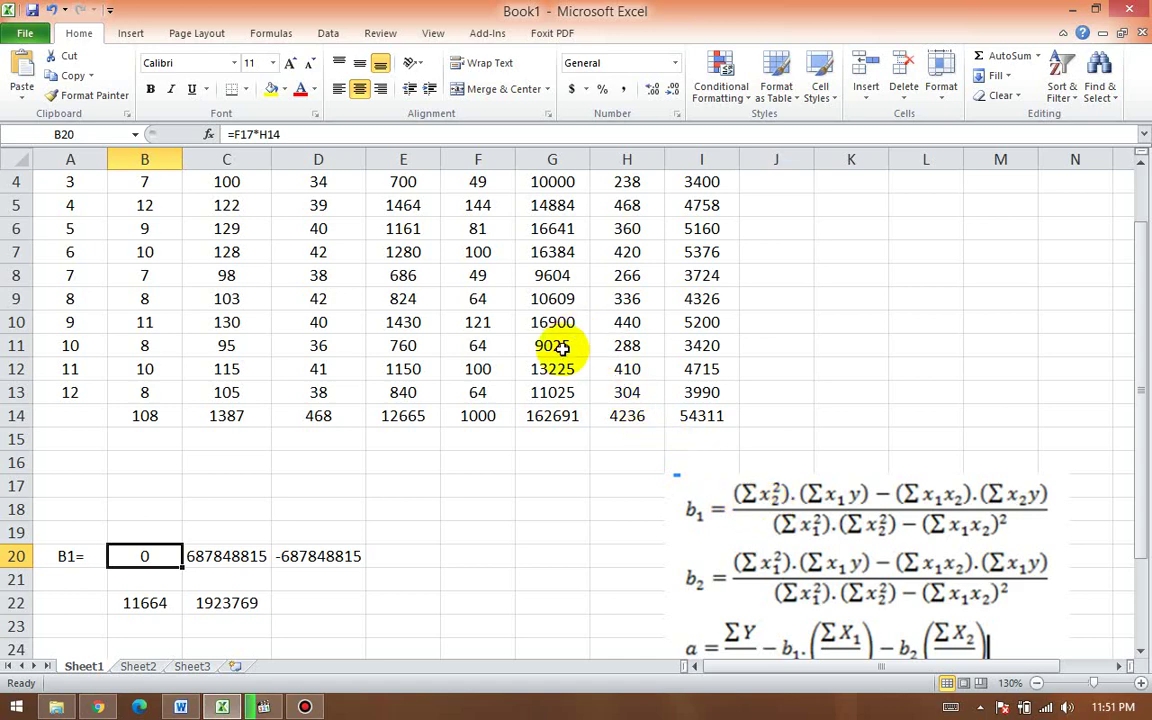
scroll(558, 352, "up", 1)
left_click_drag(552, 183, 560, 466)
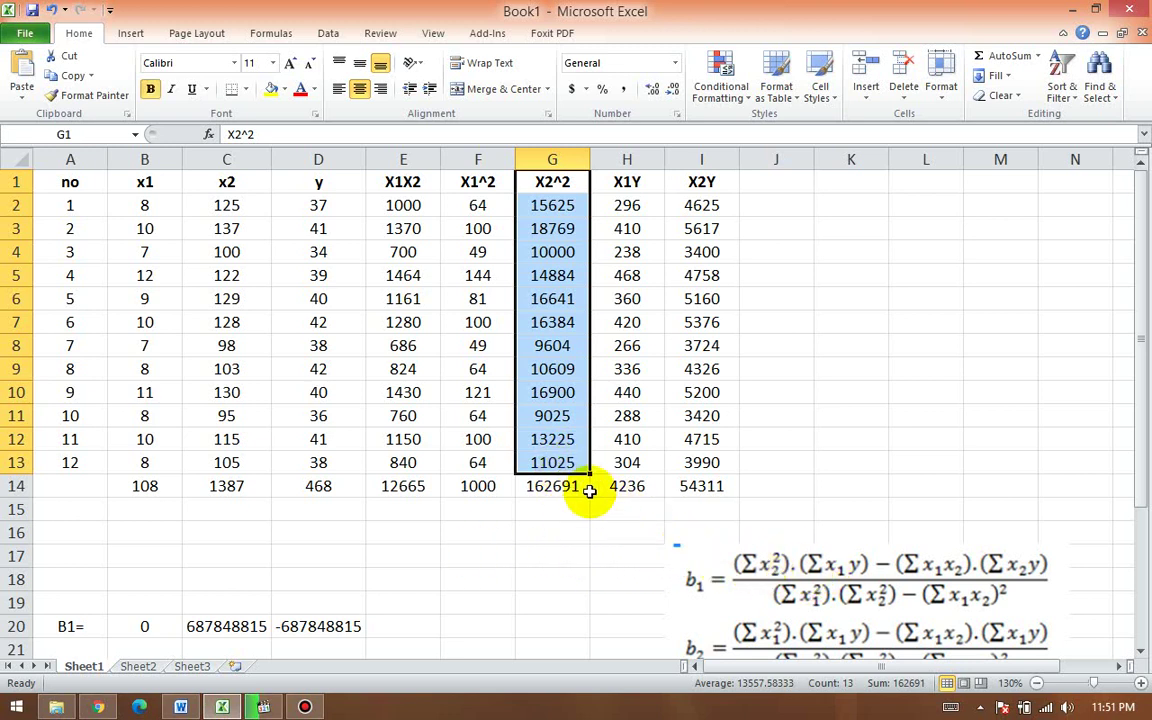
left_click(558, 486)
right_click(558, 486)
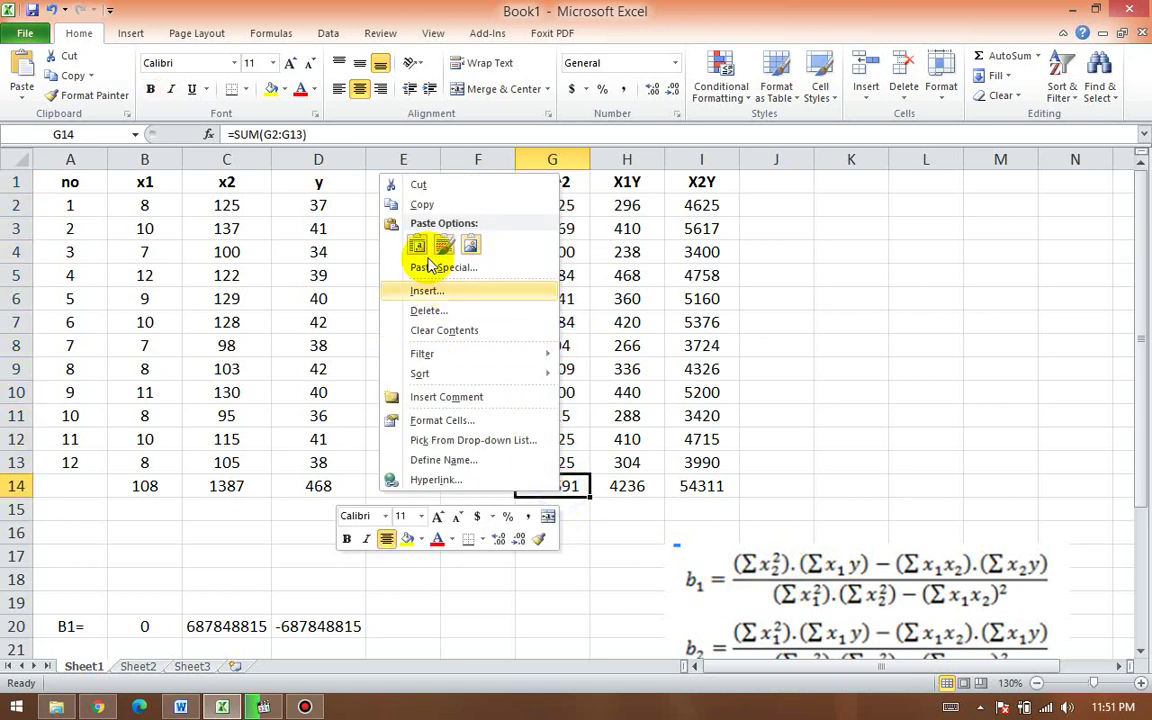
left_click(432, 205)
scroll(270, 560, "down", 1)
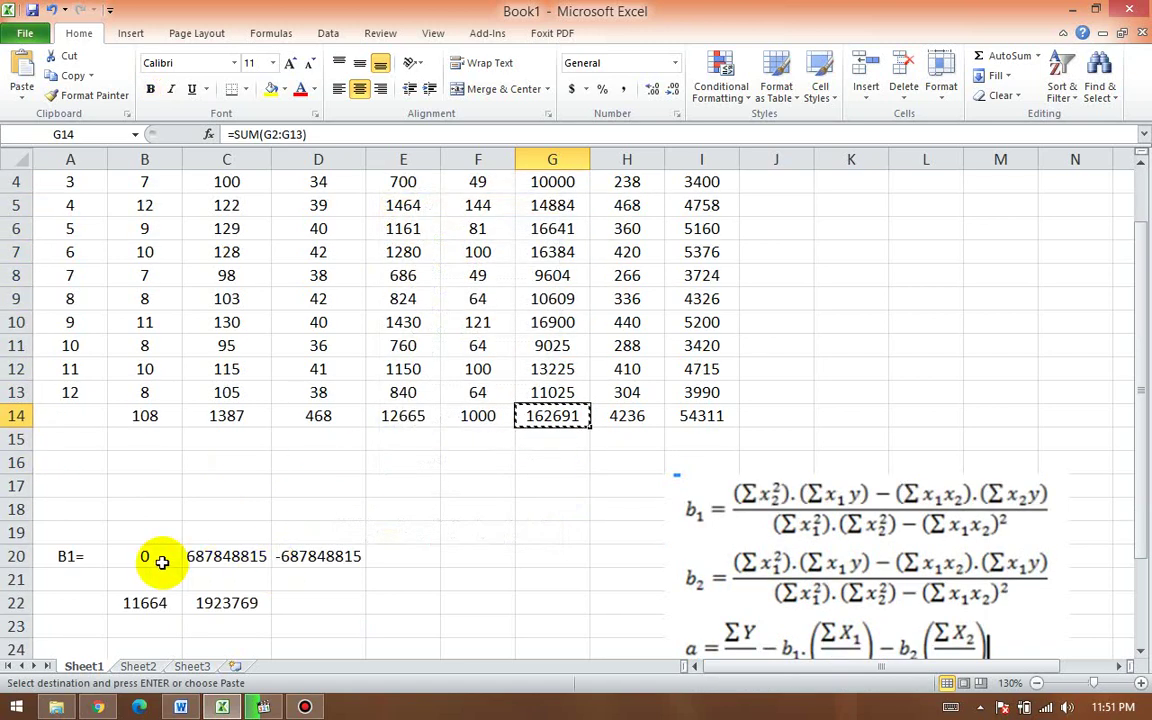
left_click(147, 557)
right_click(144, 558)
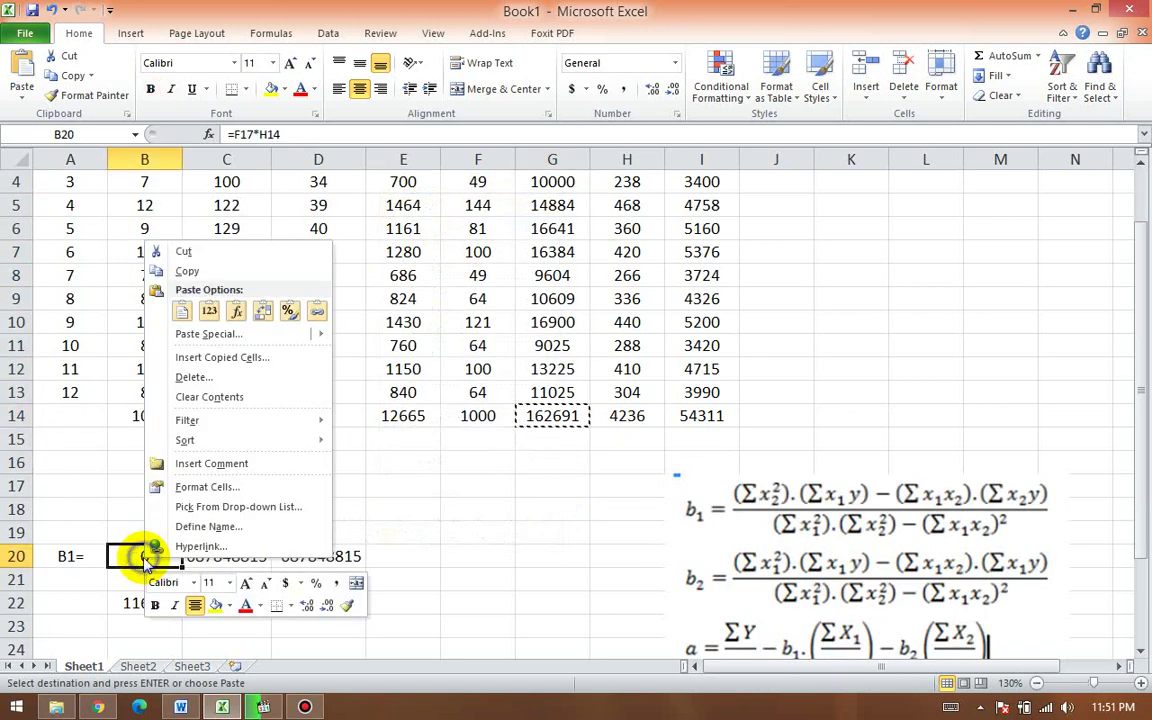
left_click(209, 310)
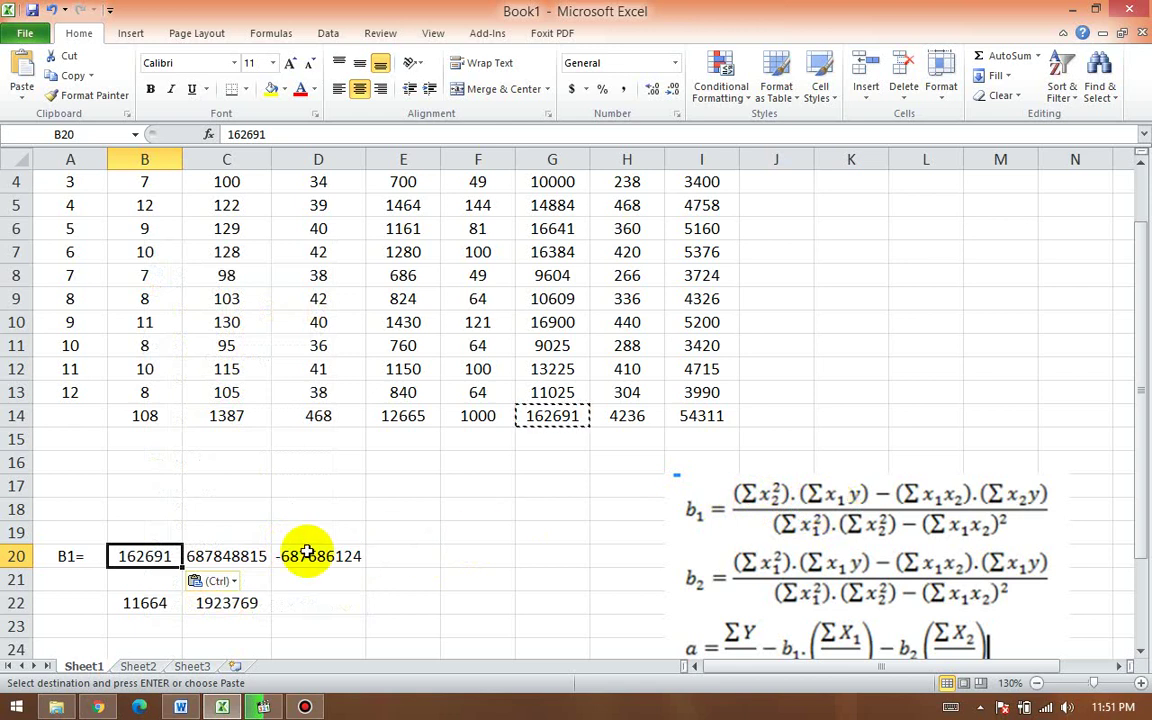
Step: Replace the formula in cell C20 with the product of the x1 and y totals, =B14*D14
left_click(240, 554)
type("=")
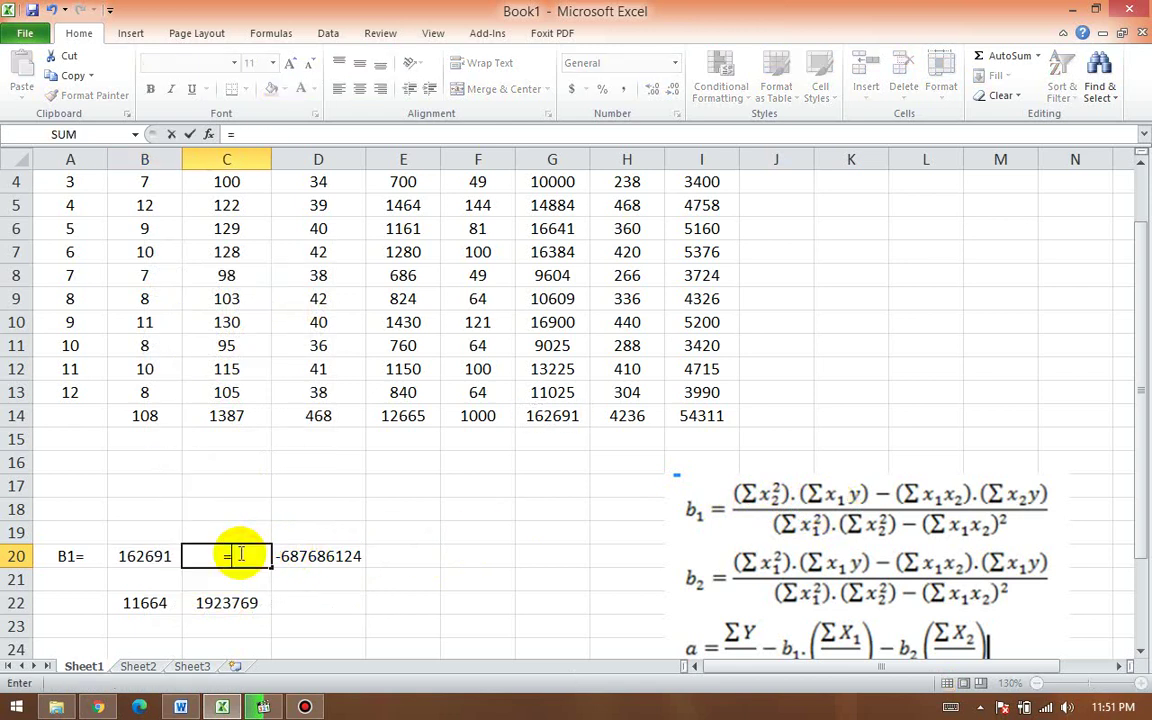
left_click(139, 418)
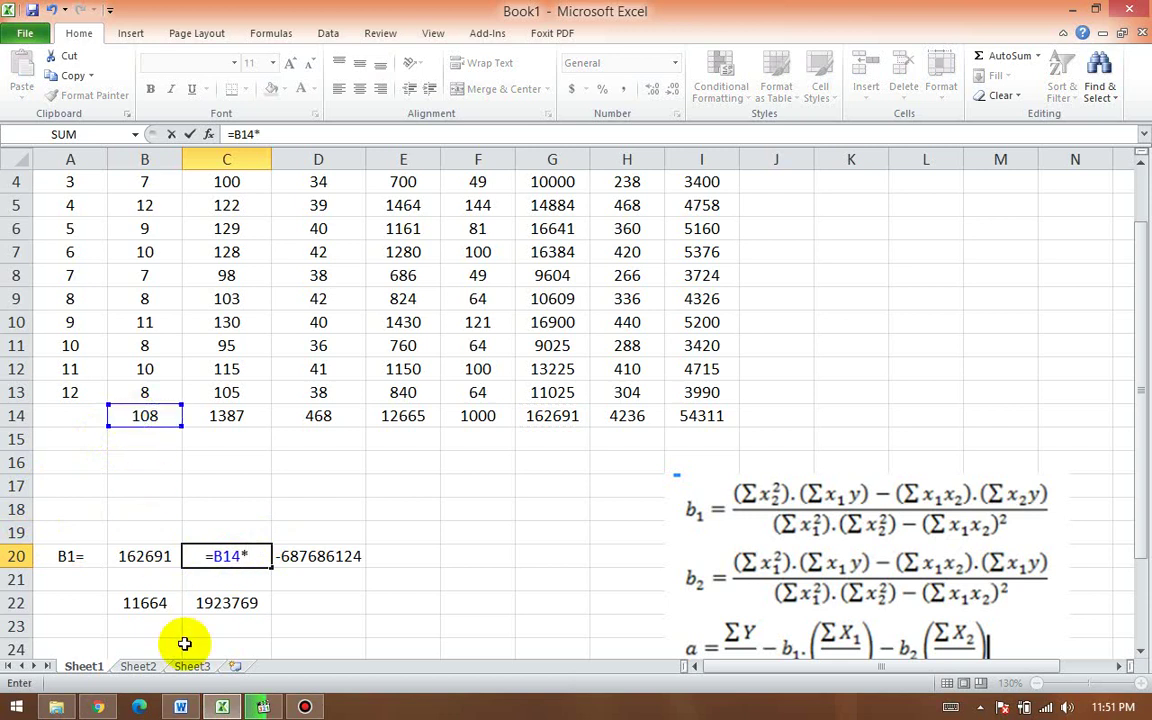
left_click(321, 412)
key("Return")
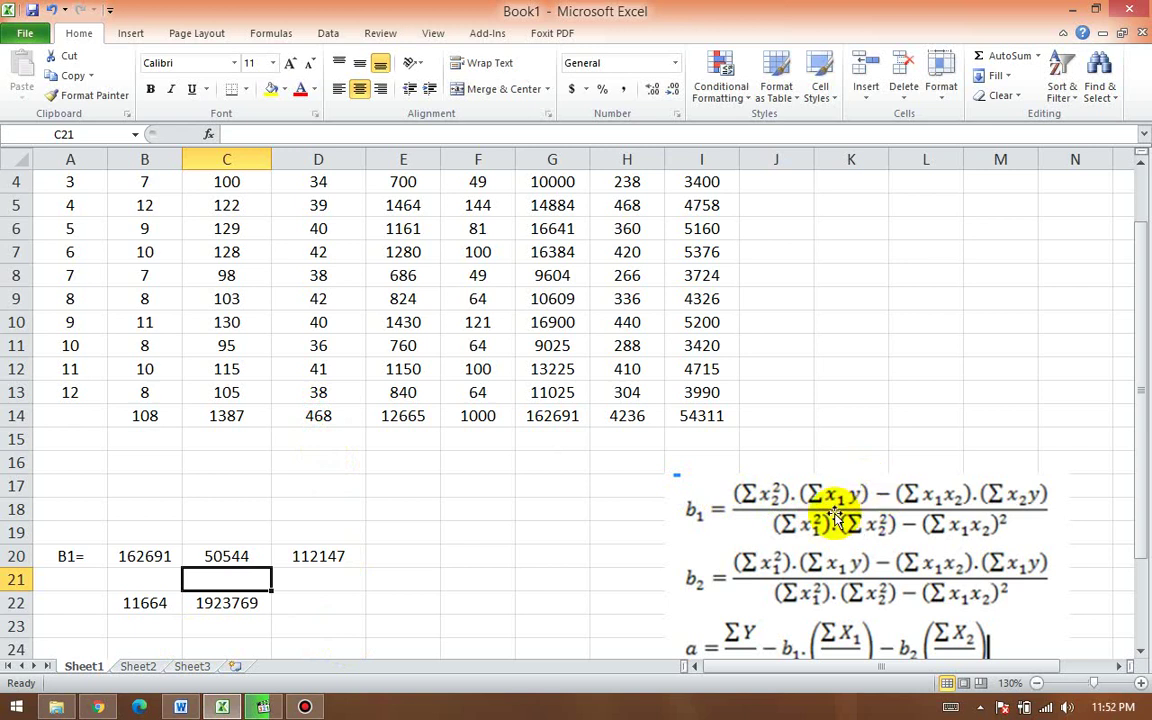
Step: Change cell D20 to the product of the two b1 numerator factors with the formula =B20*C20
left_click(232, 555)
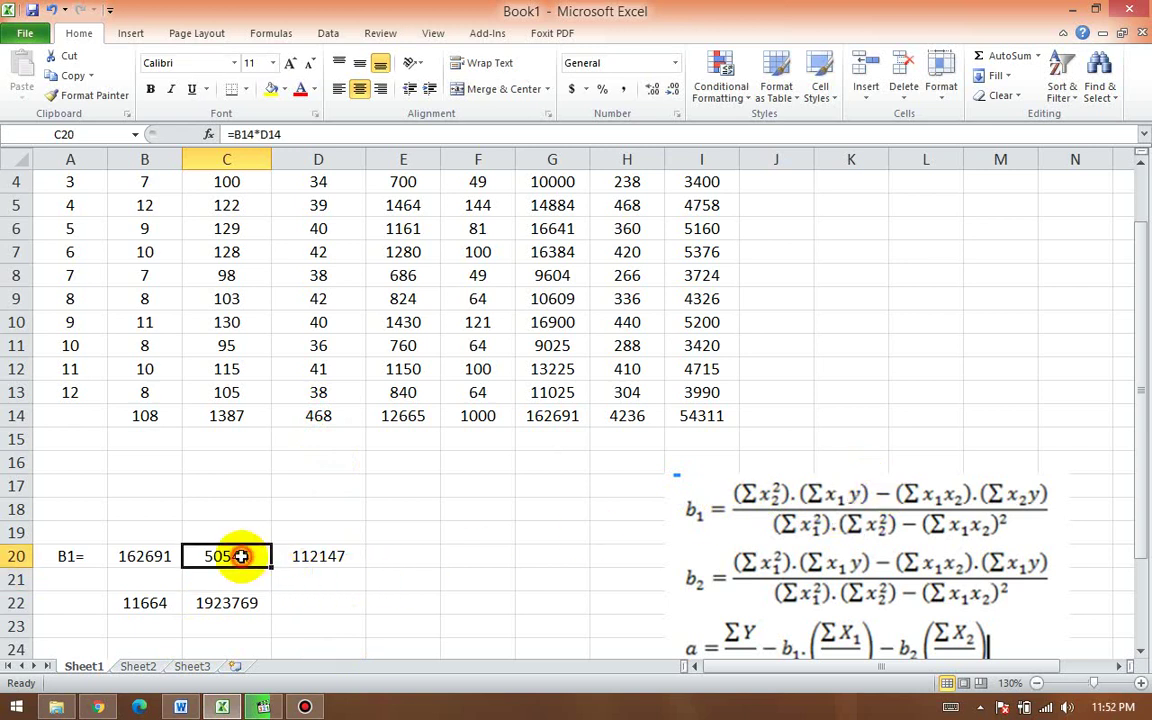
left_click(159, 560)
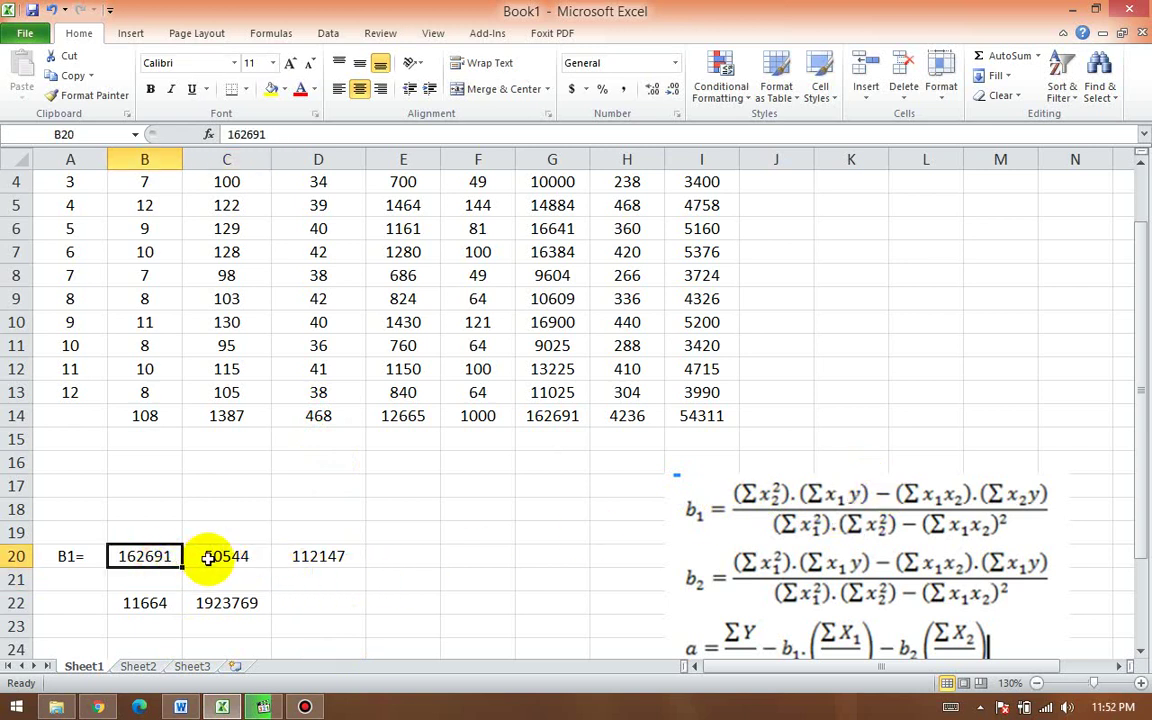
left_click(211, 556)
left_click(292, 558)
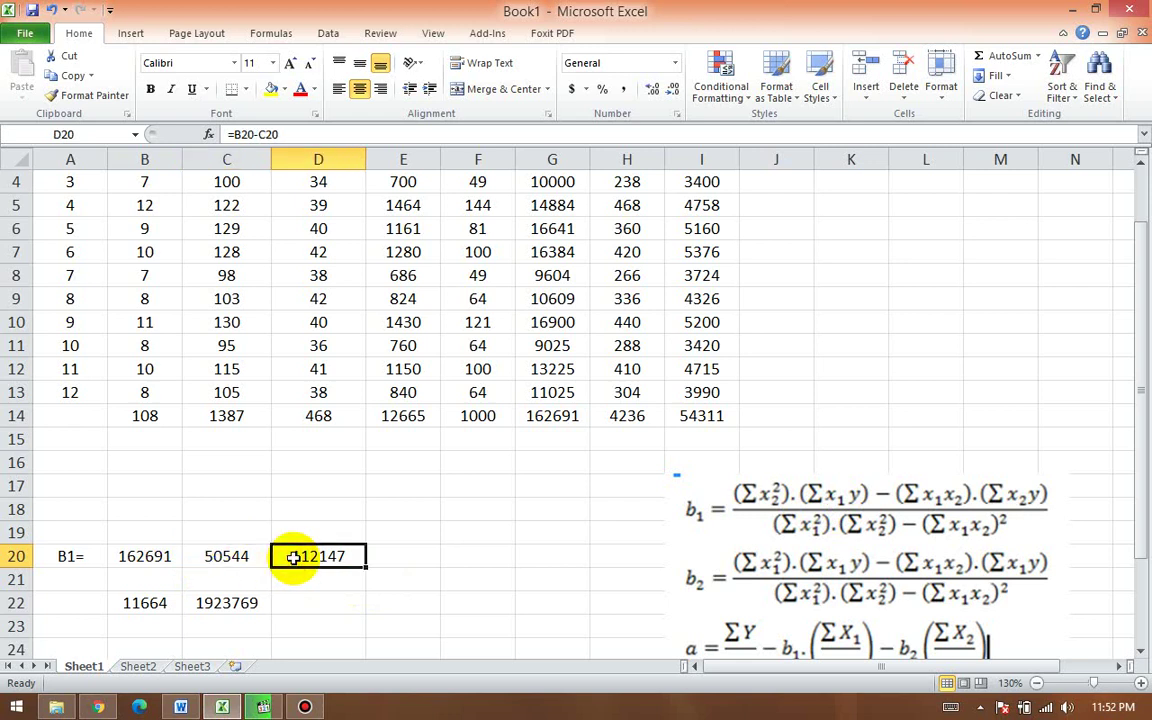
type("=")
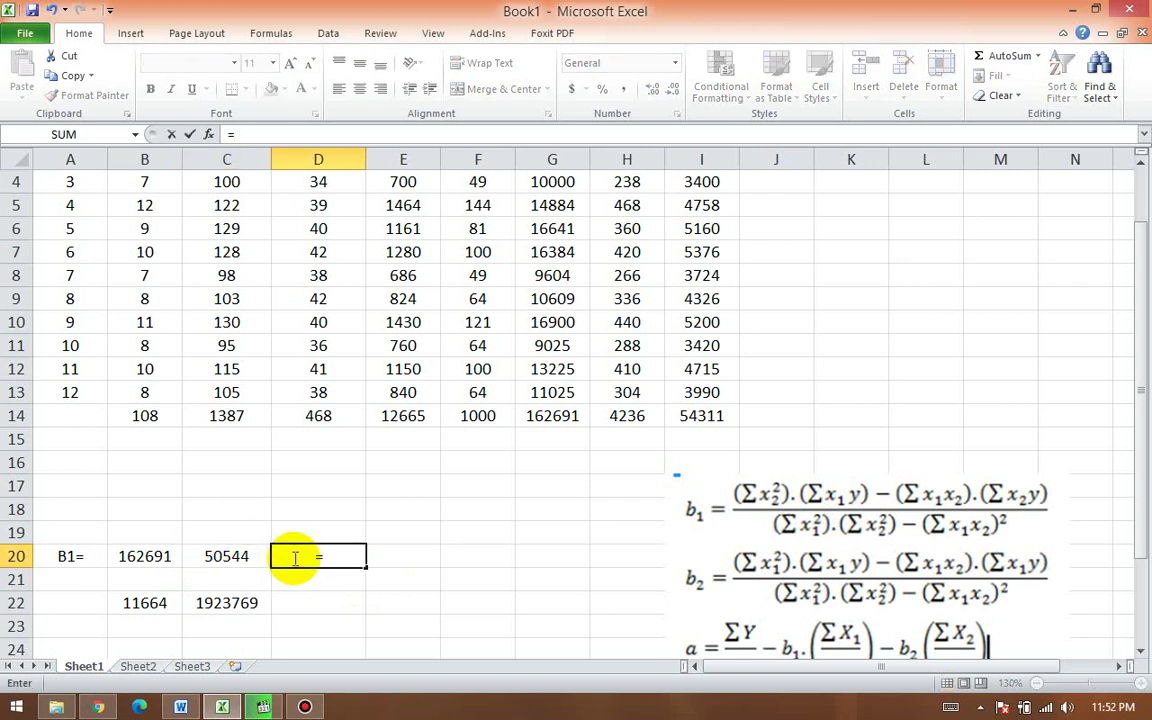
left_click(145, 555)
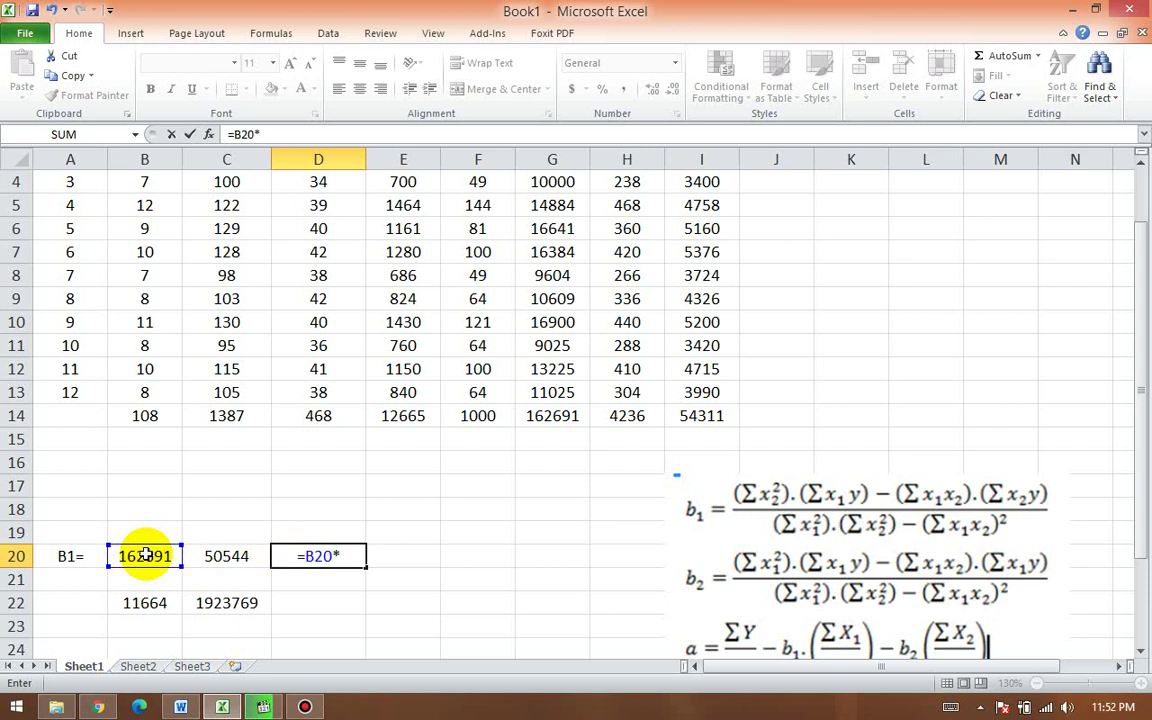
type("*")
left_click(203, 556)
key("Return")
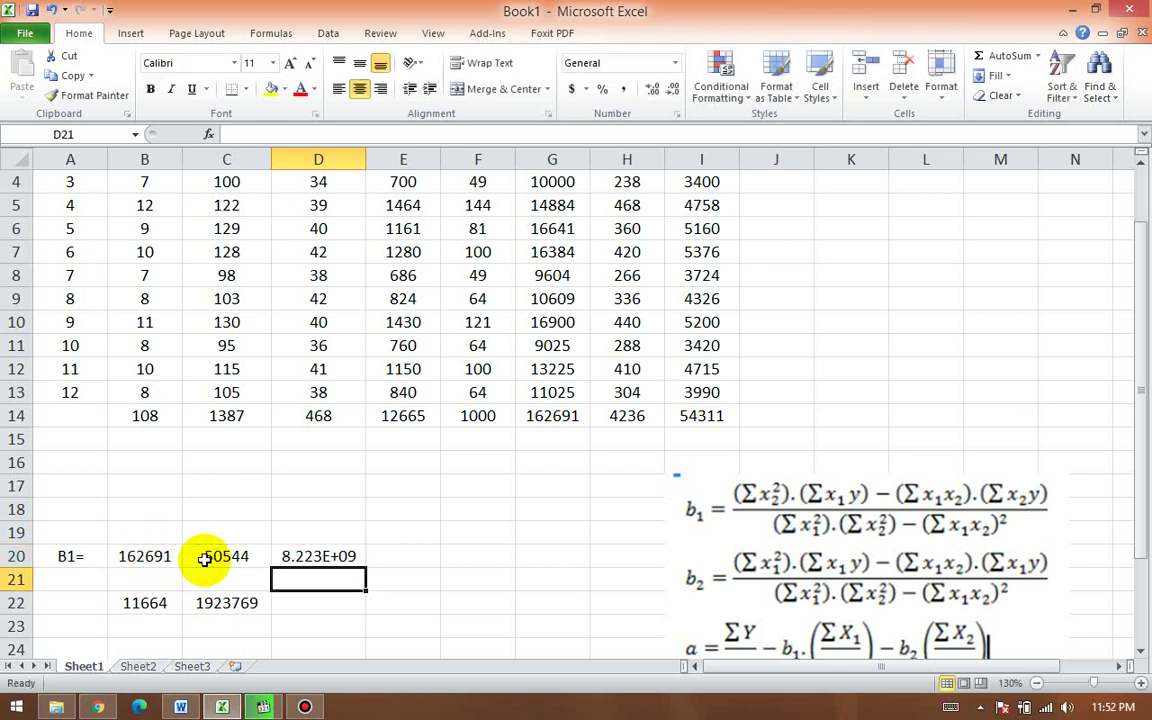
left_click(474, 554)
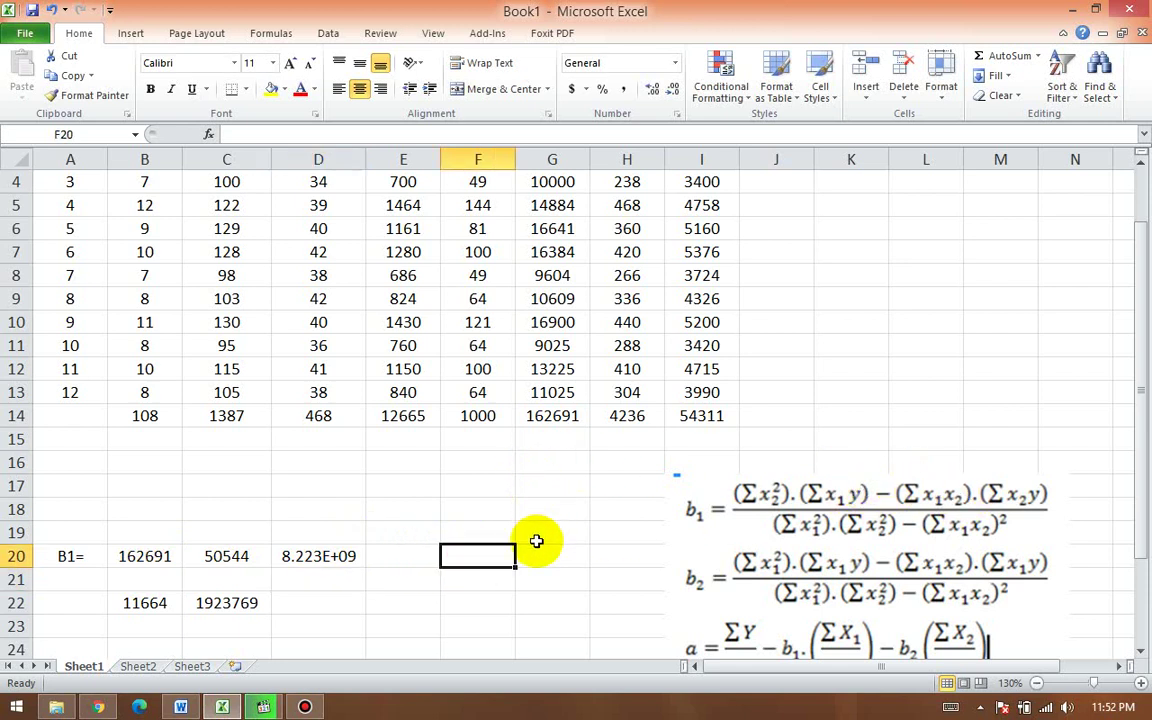
type("=")
key("BackSpace")
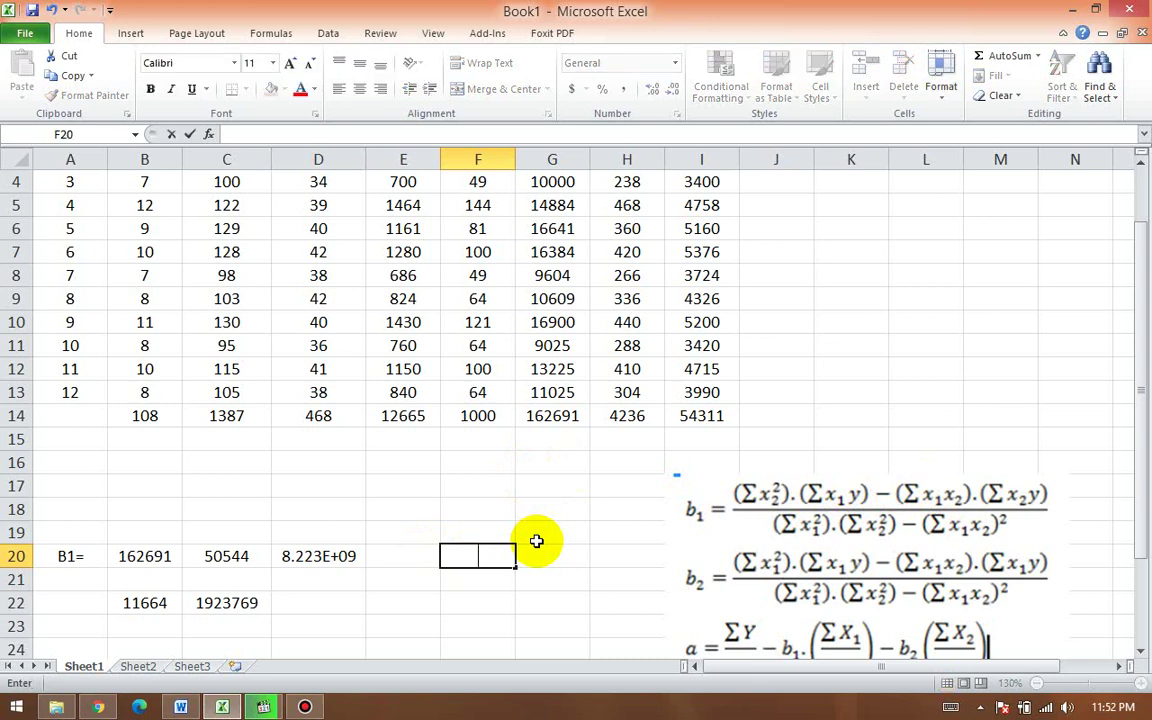
Step: Copy the X1X2 total from cell E14 into cell F20 as a value only
scroll(536, 541, "up", 1)
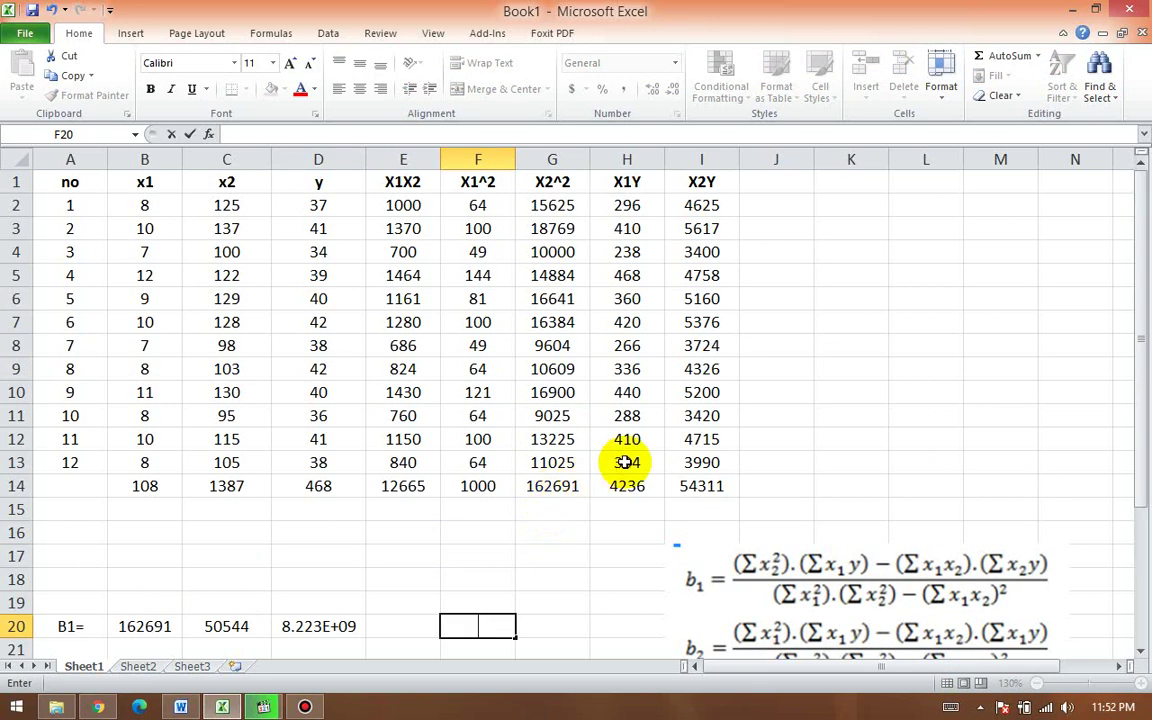
left_click(405, 489)
key("ctrl+c")
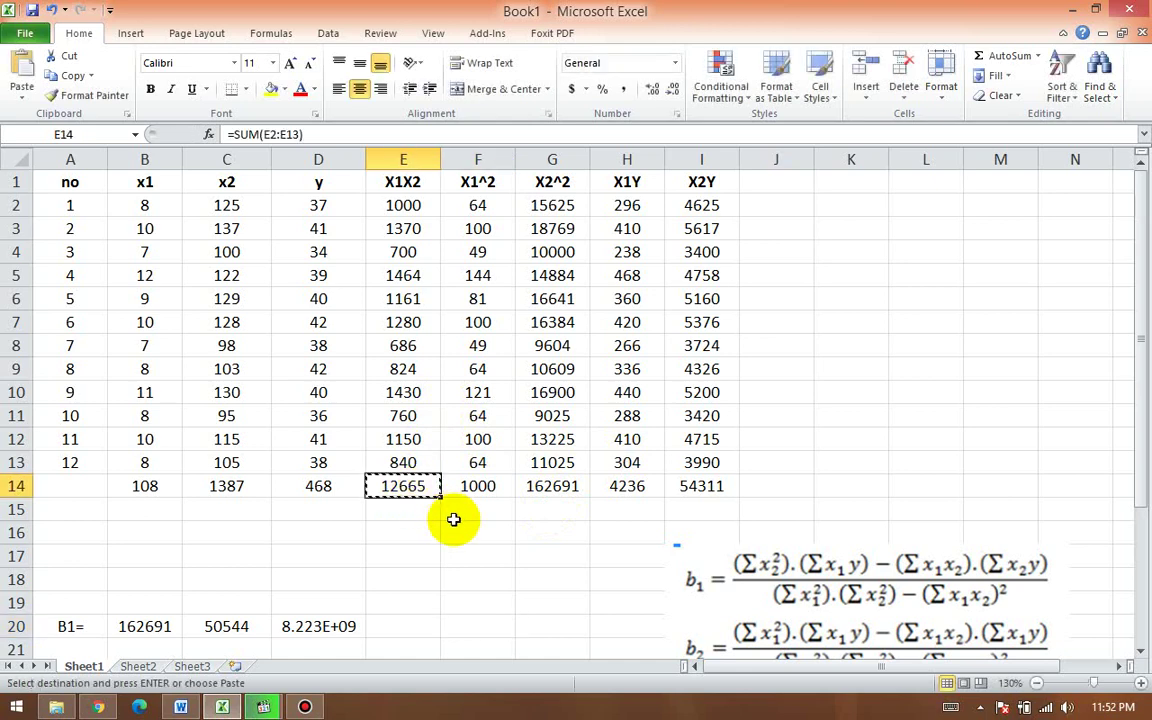
left_click(479, 632)
right_click(476, 630)
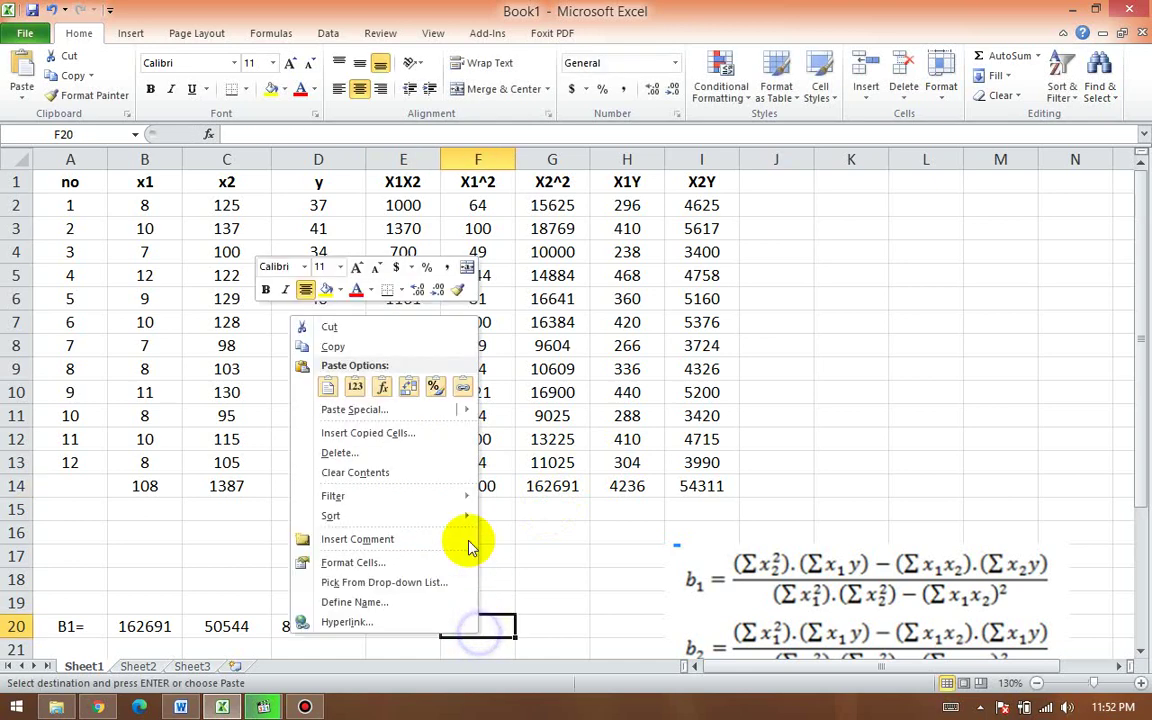
left_click(345, 390)
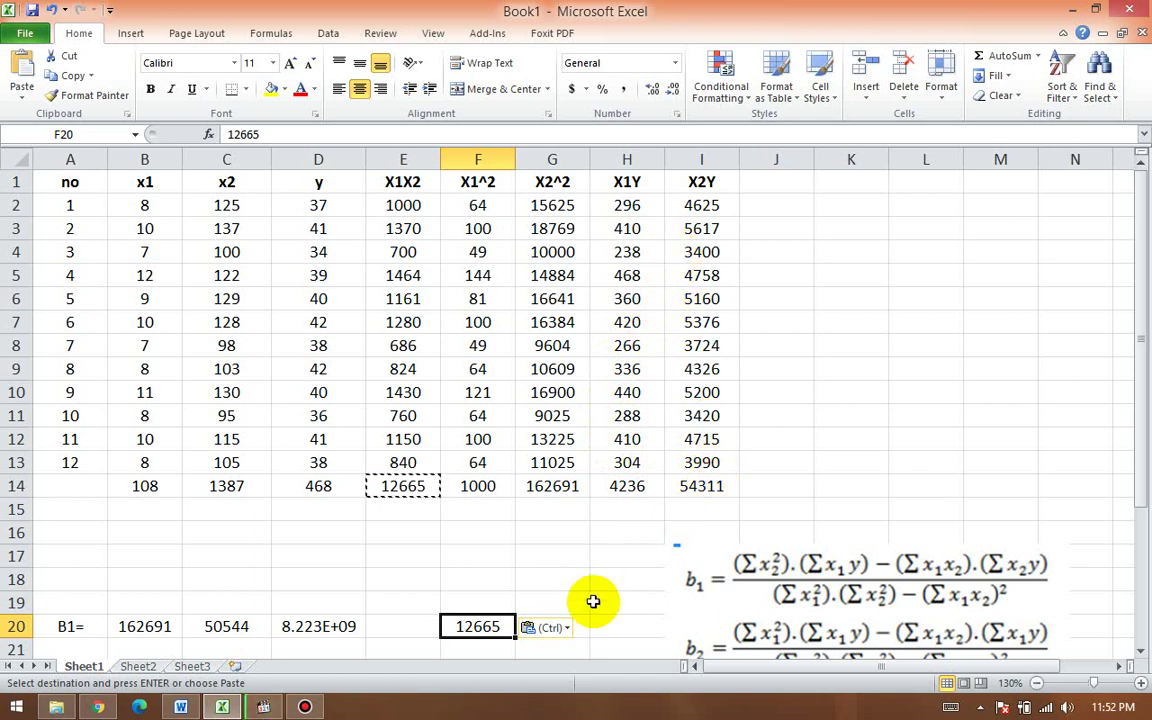
Step: Copy the X2Y total from cell I14 into cell G20 as a value only
left_click(690, 486)
key("ctrl+c")
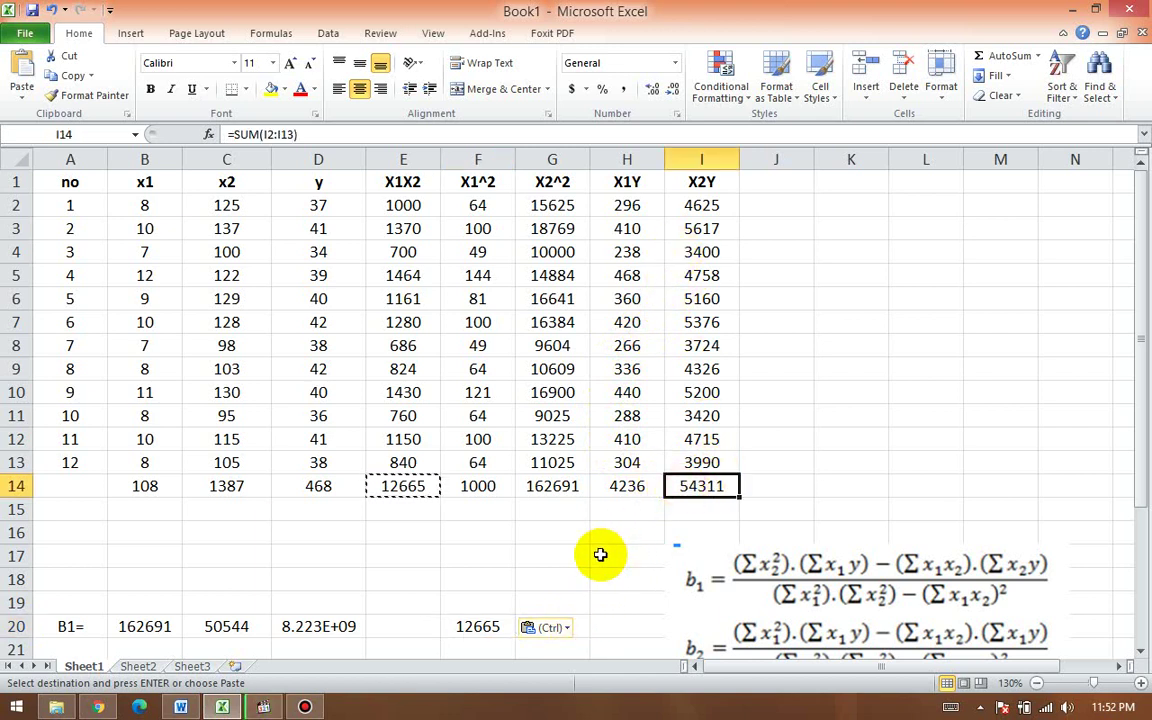
left_click(527, 625)
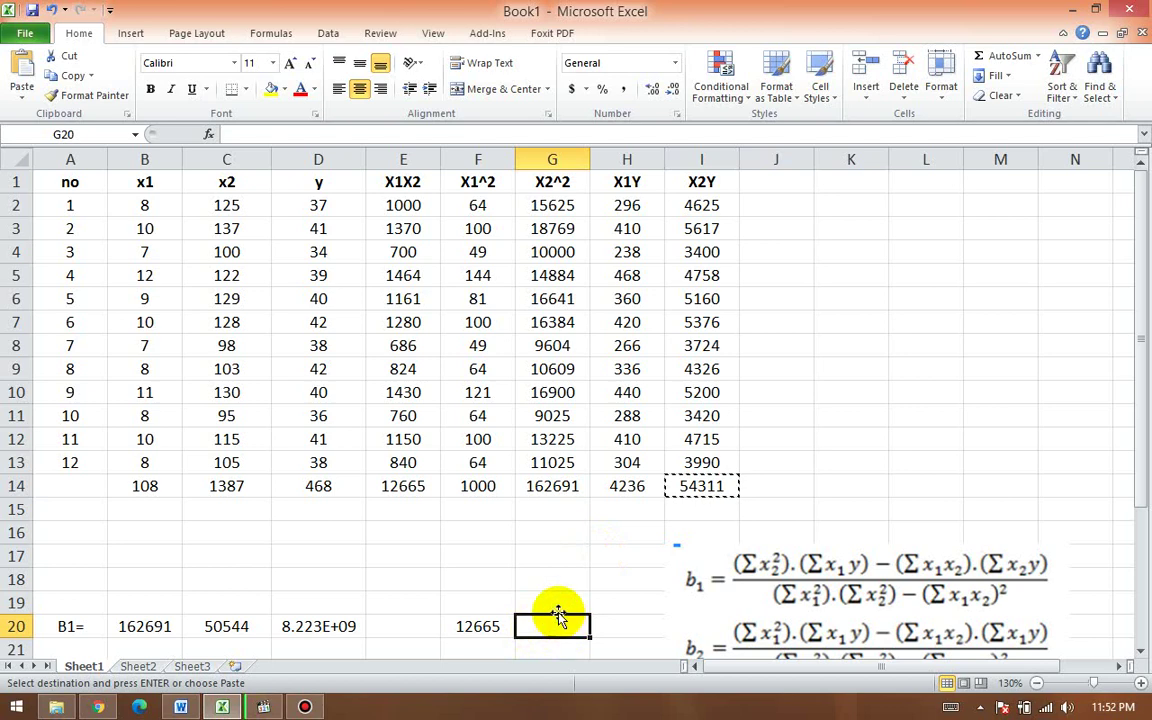
right_click(540, 622)
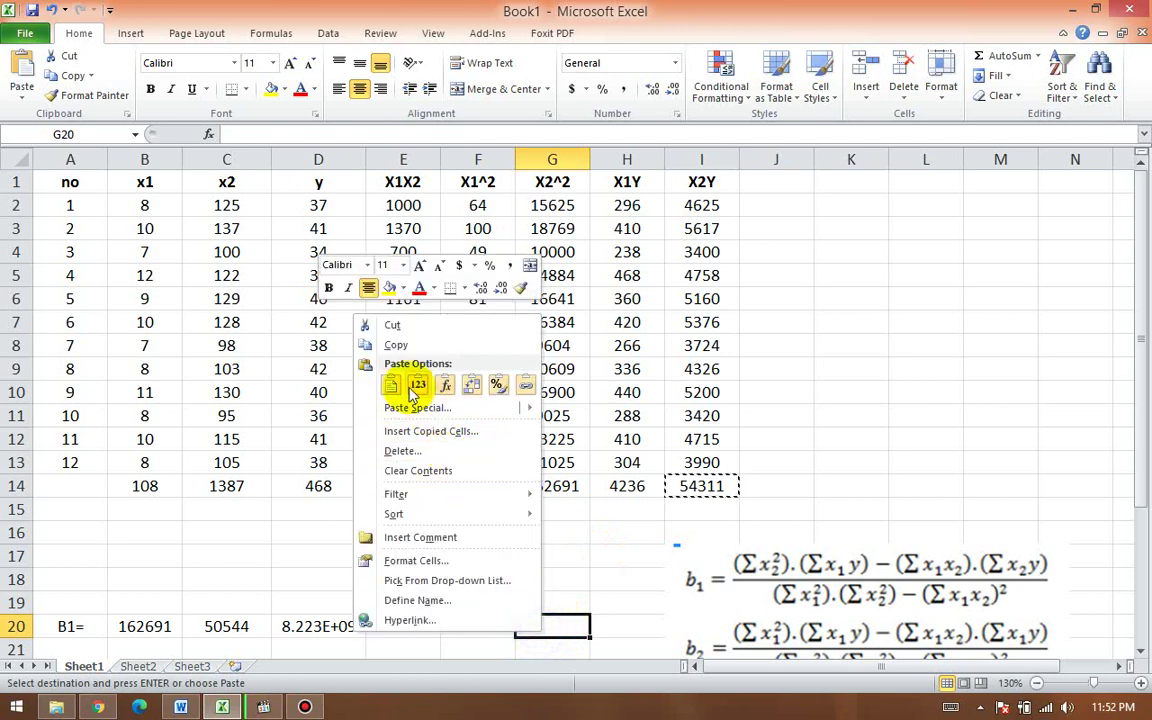
left_click(418, 386)
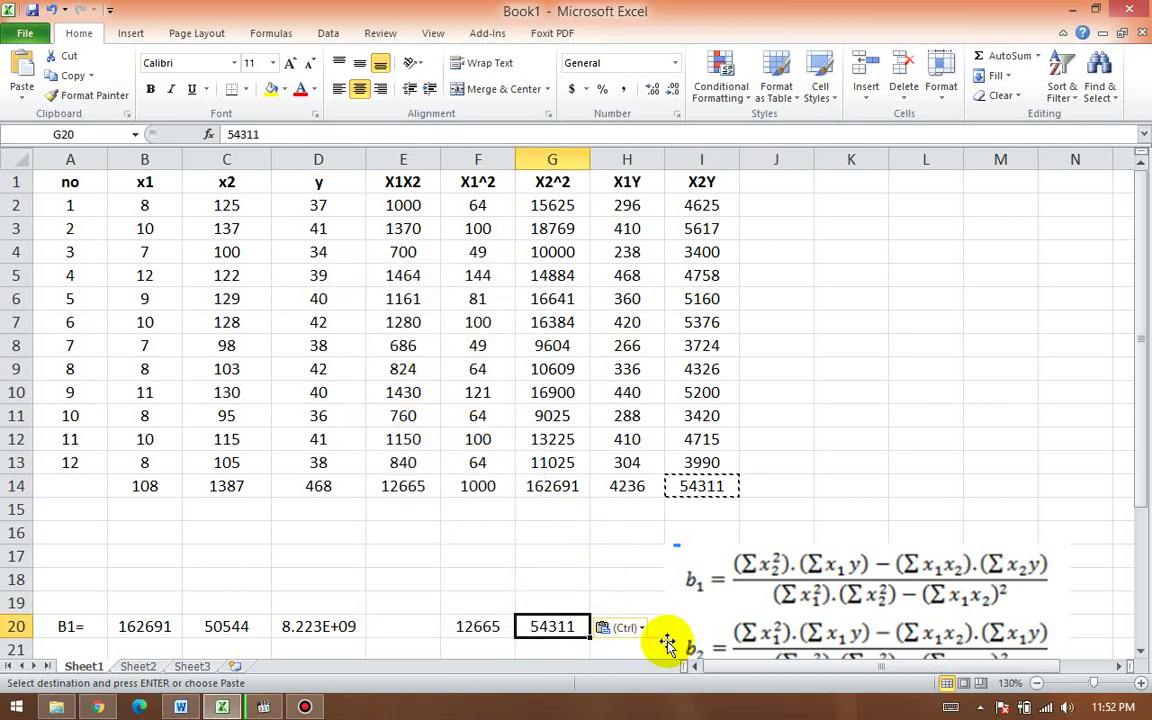
left_click(640, 646)
left_click(624, 627)
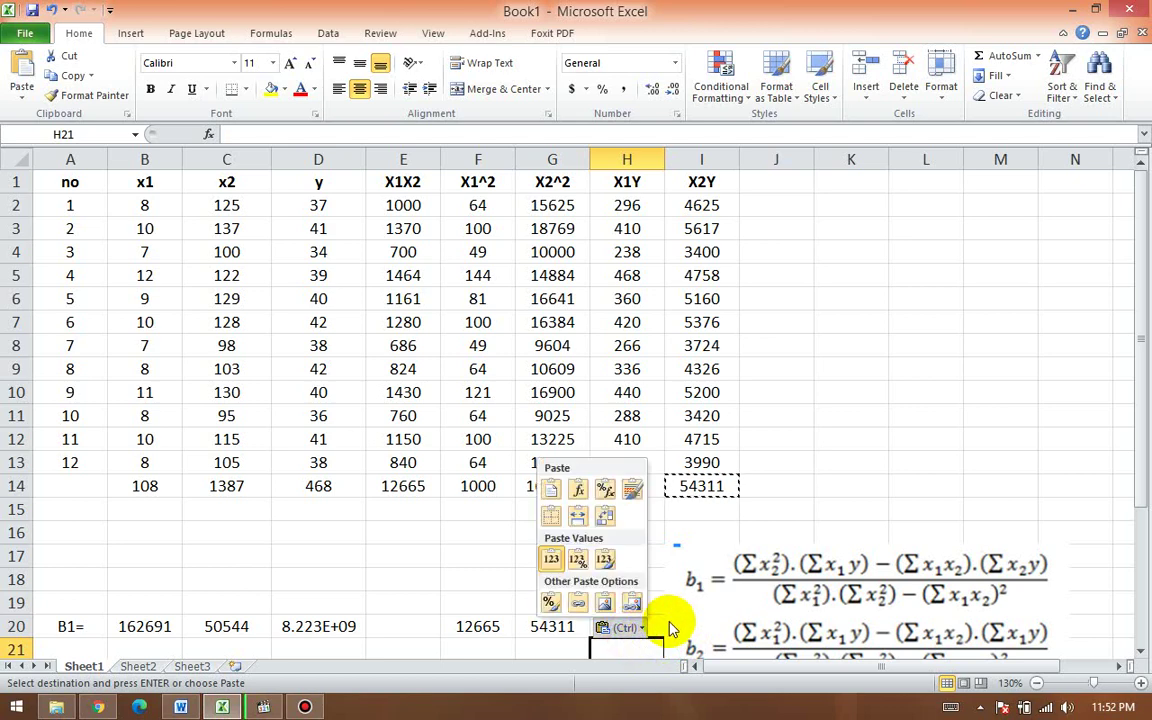
left_click(670, 621)
key("Return")
scroll(708, 605, "down", 3)
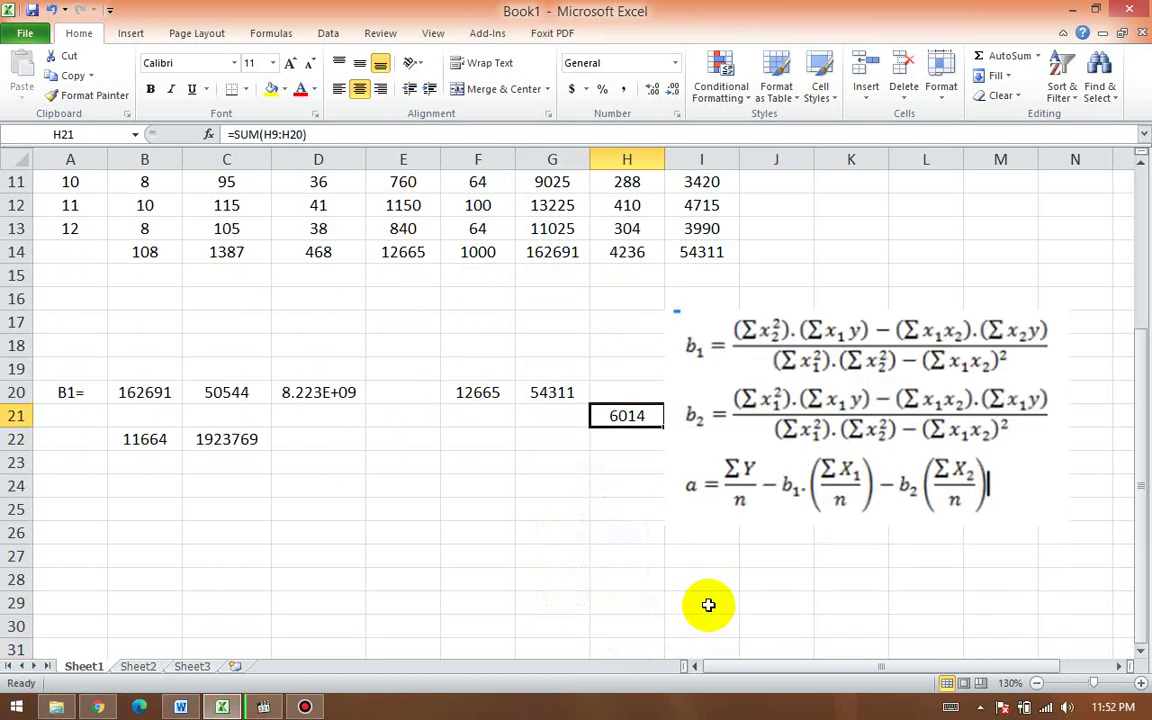
Step: Multiply the X1X2 and X2Y totals in cell H20 with the formula =F20*G20
left_click(623, 397)
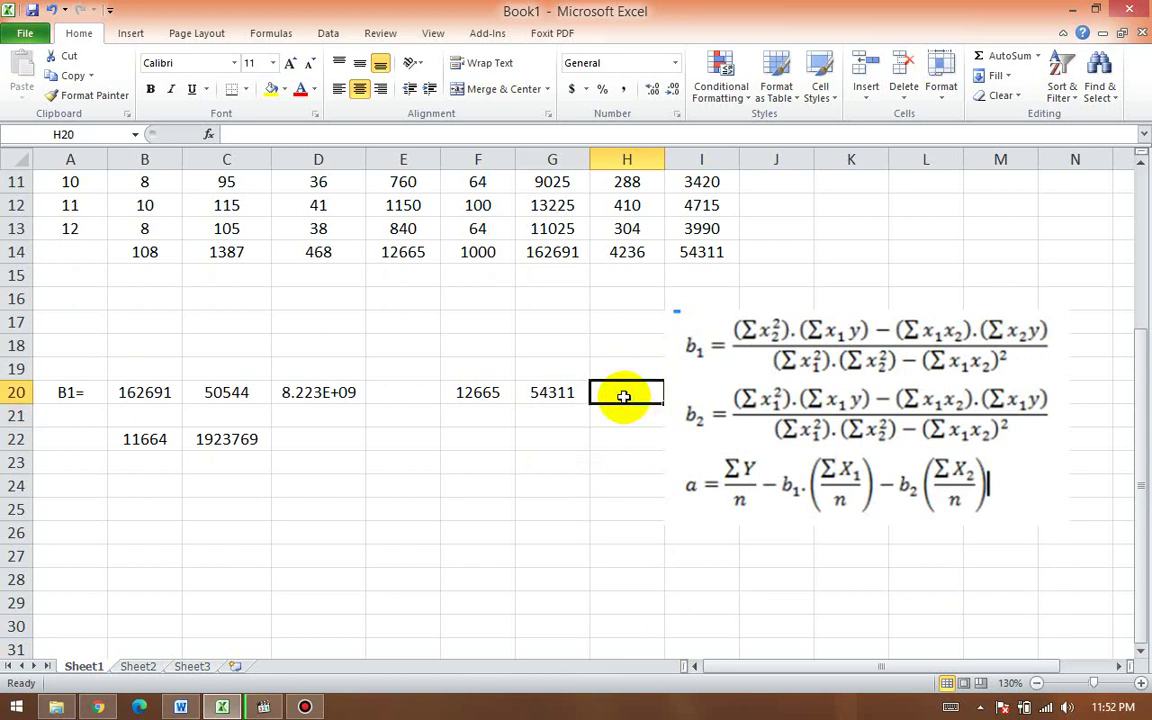
type("=")
left_click(488, 402)
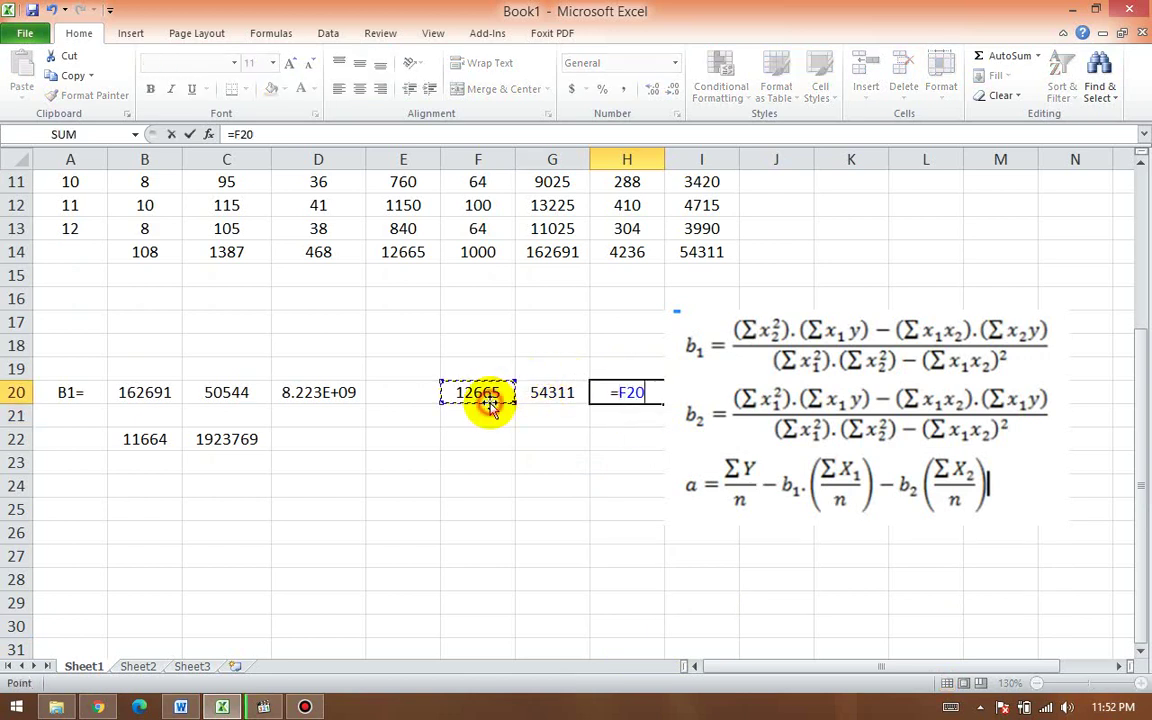
type("*")
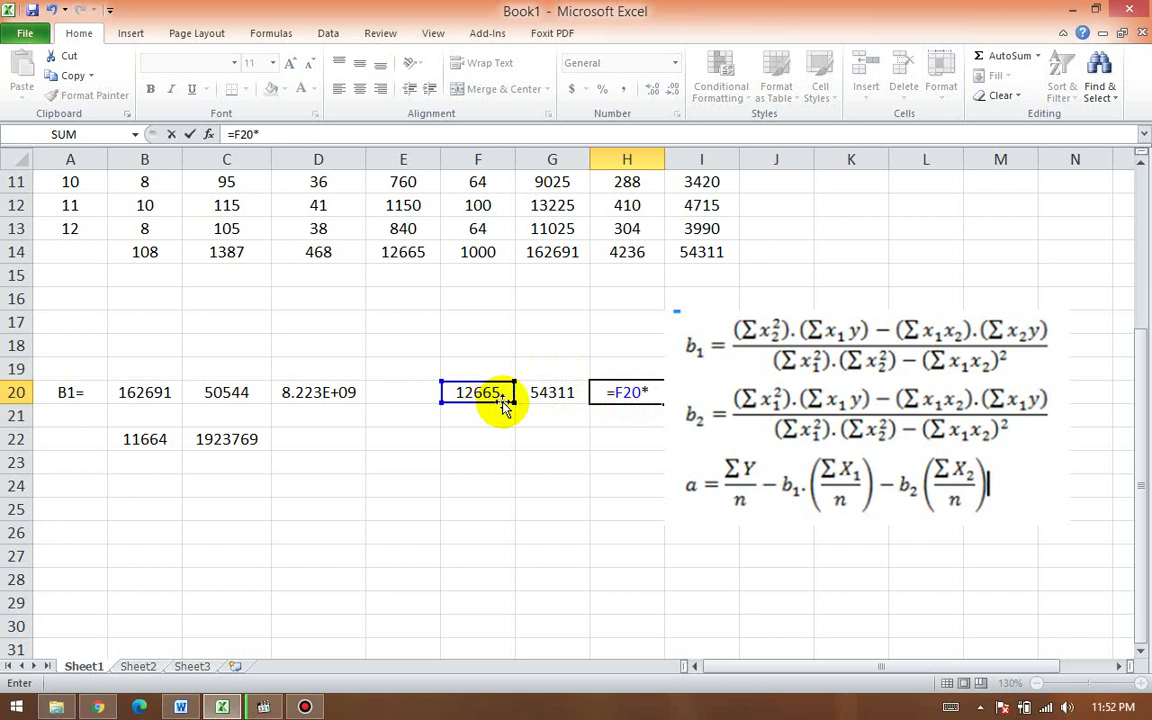
left_click(542, 395)
key("Return")
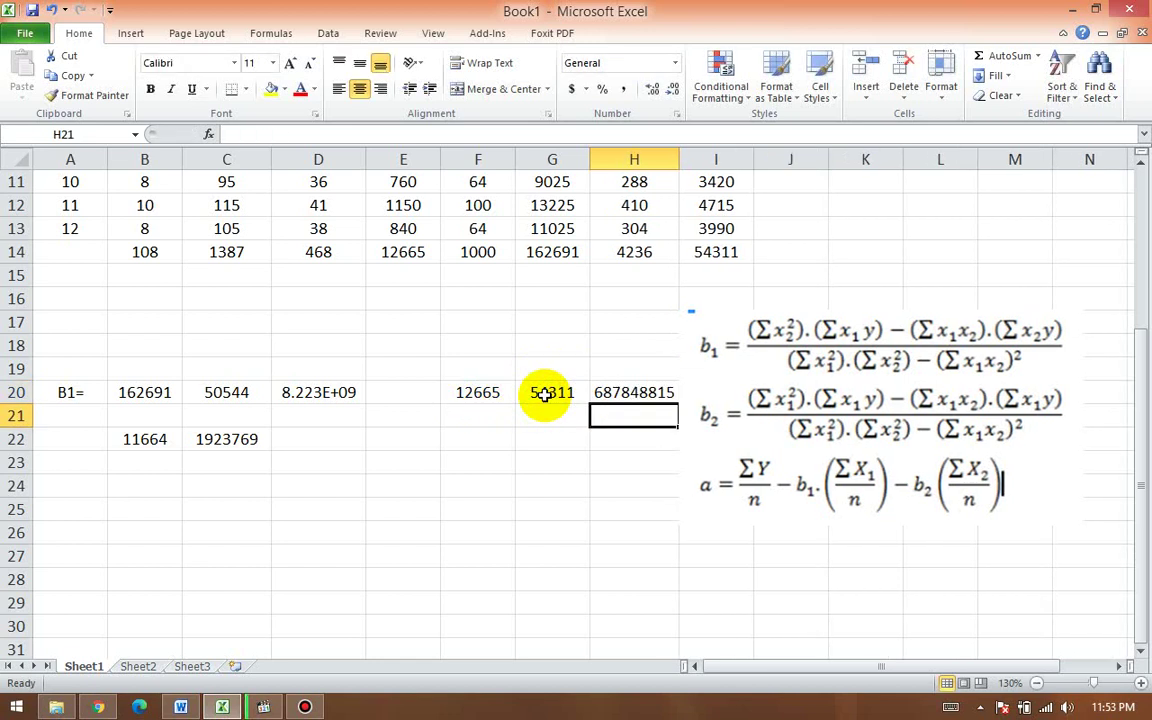
Step: Compute the b1 numerator in cell E20 with the formula =D20-H20 and color its text red
left_click(390, 395)
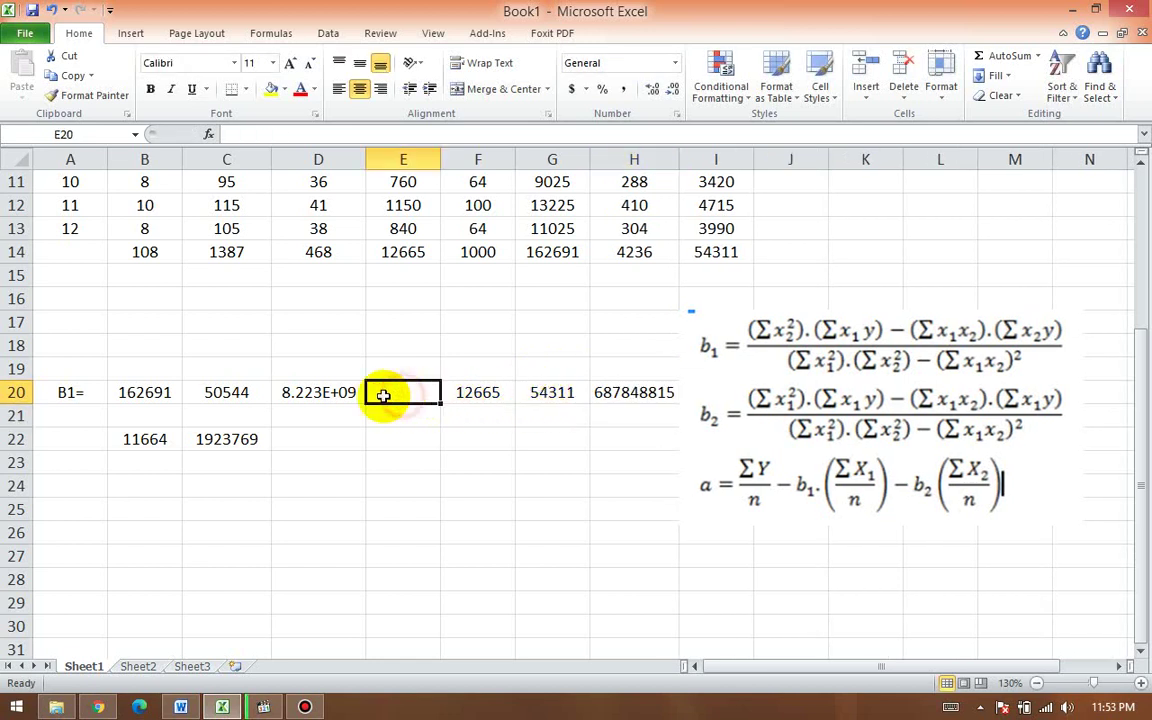
type("=")
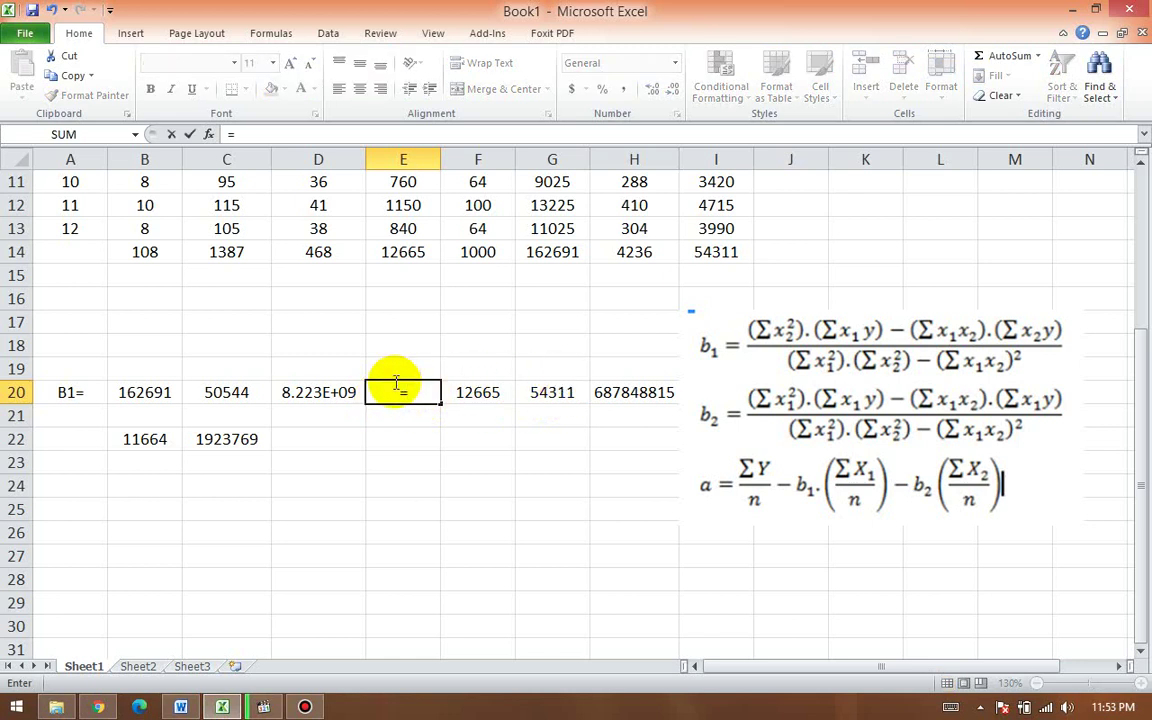
left_click(310, 394)
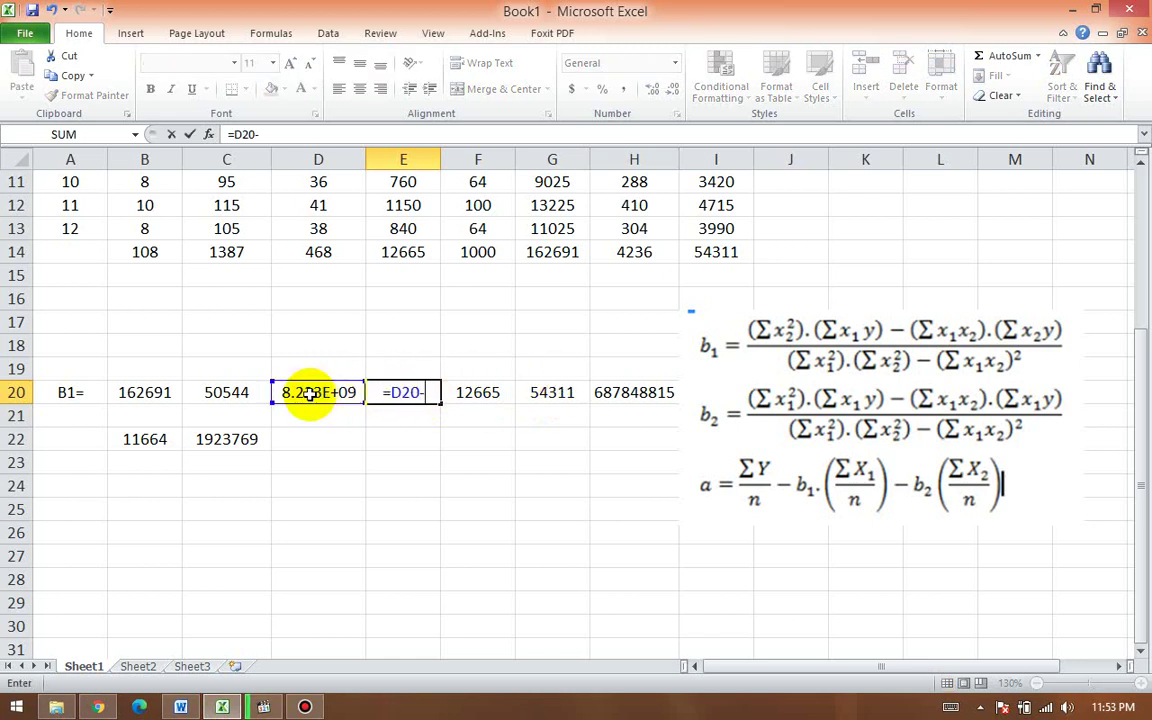
left_click(627, 392)
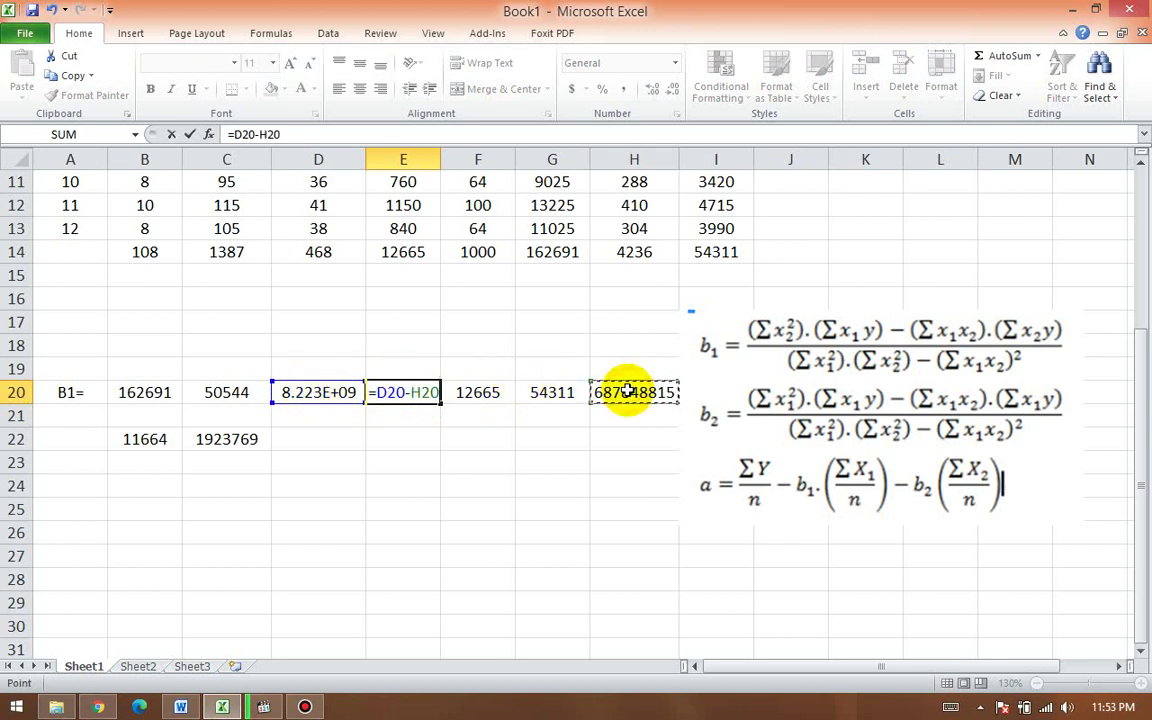
key("Return")
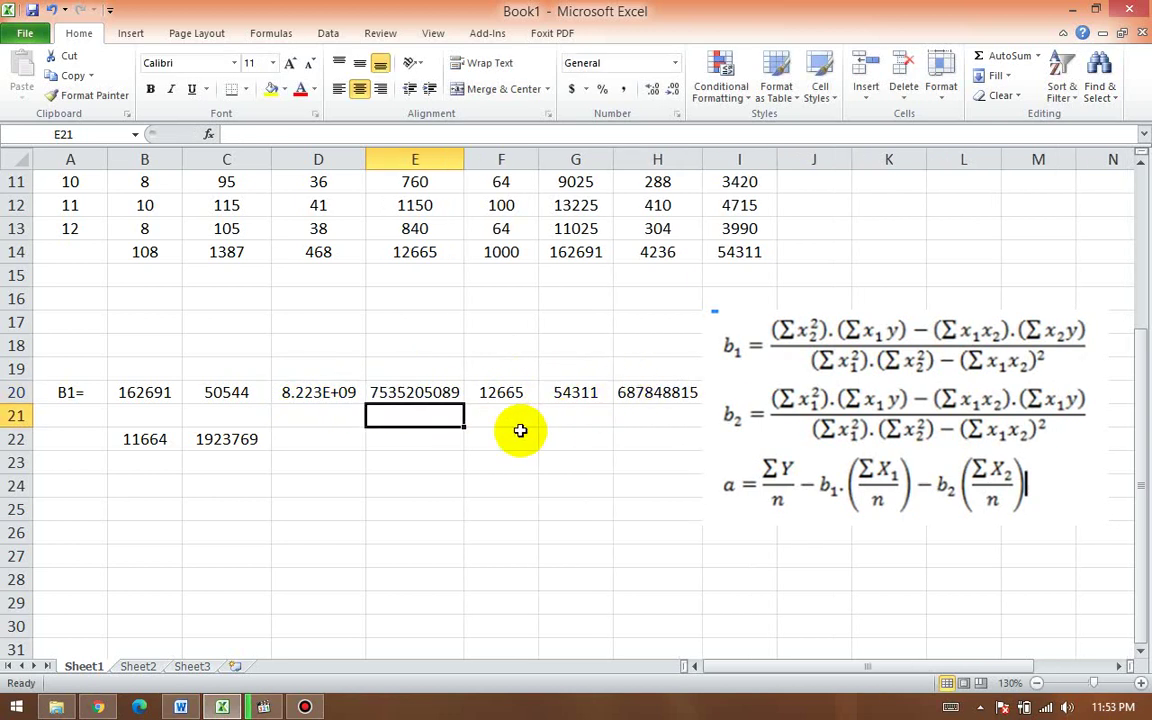
left_click(426, 390)
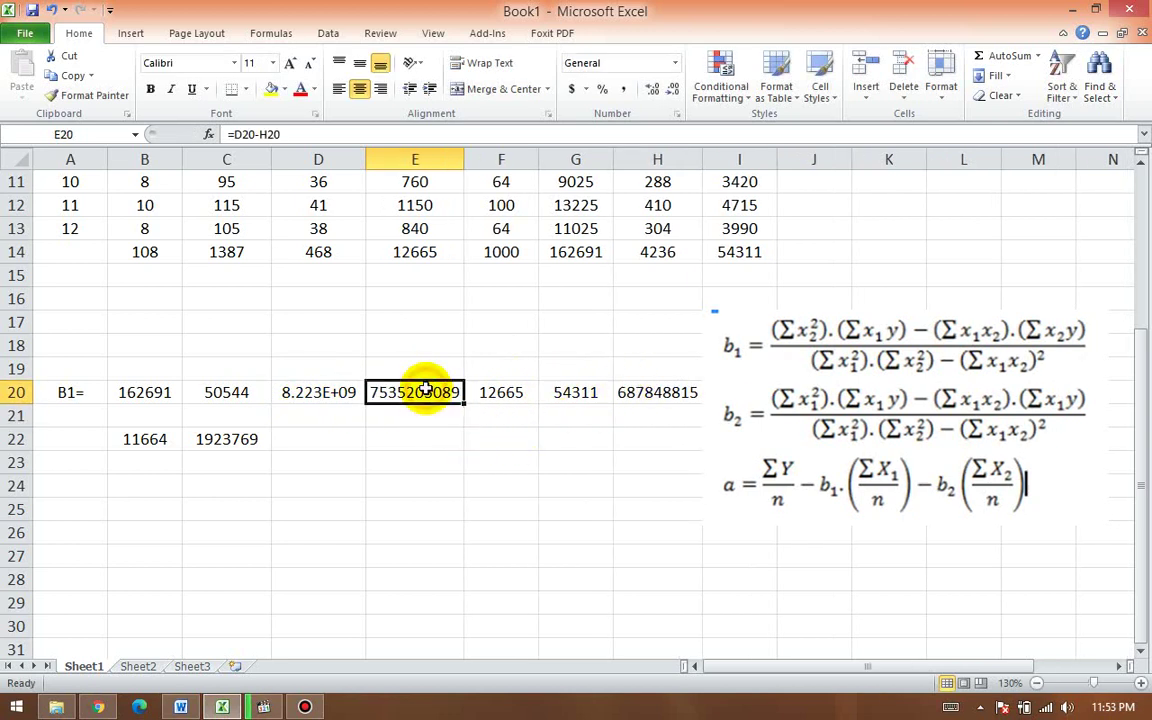
left_click(300, 89)
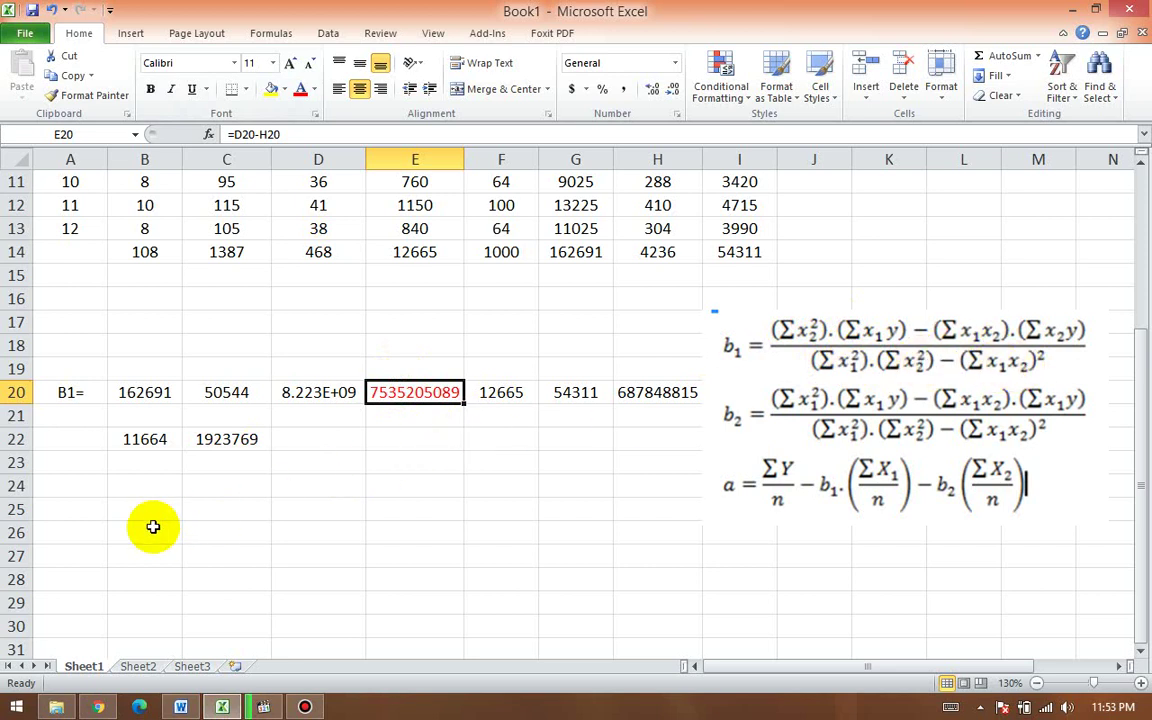
Step: Replace the formula in cell B22 with the product of the X1^2 and X2^2 totals, =F14*G14
left_click(146, 439)
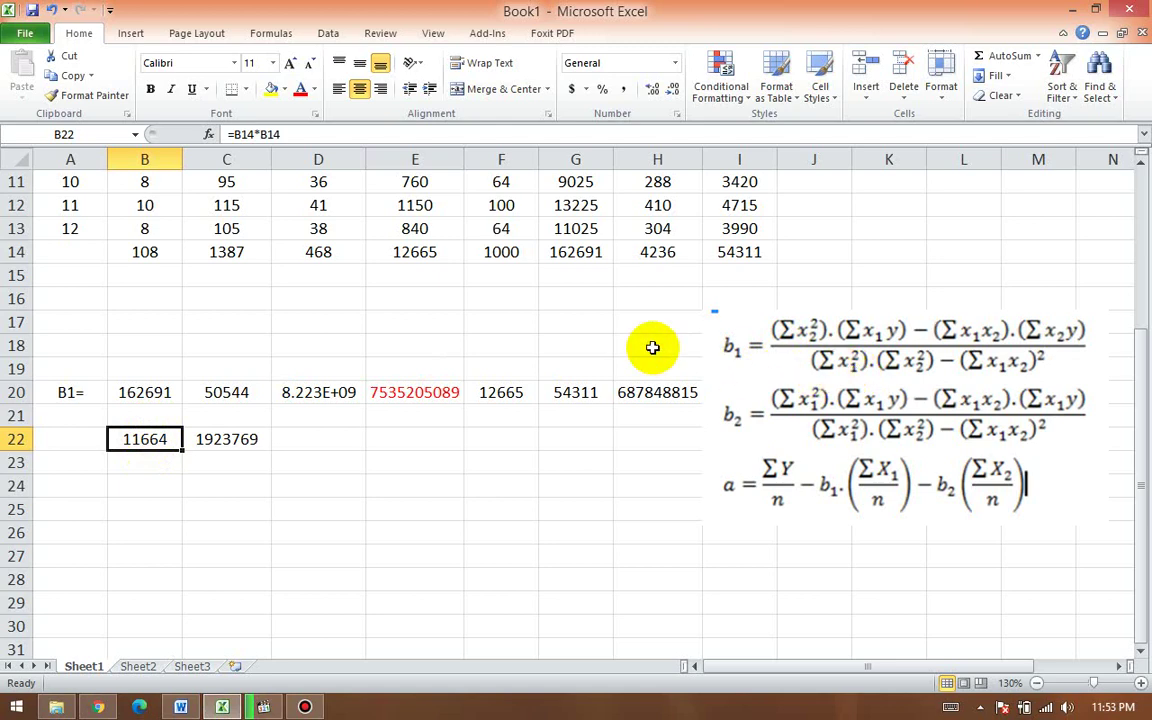
scroll(656, 346, "up", 3)
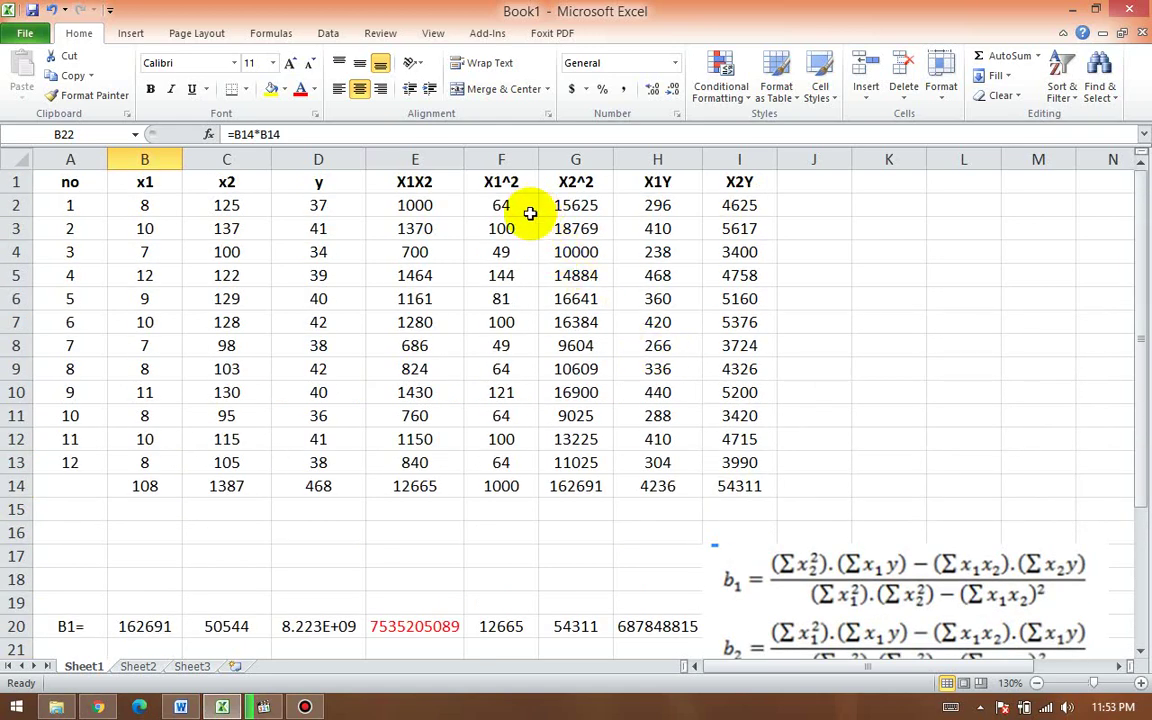
scroll(522, 493, "down", 3)
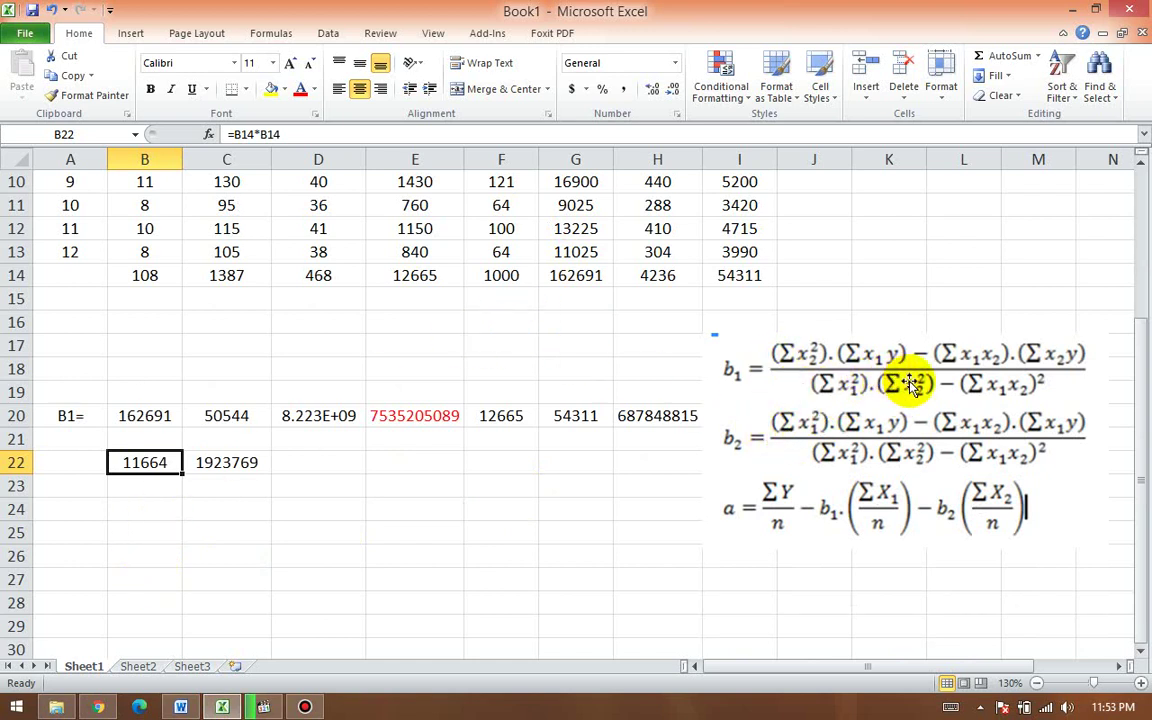
scroll(607, 345, "up", 3)
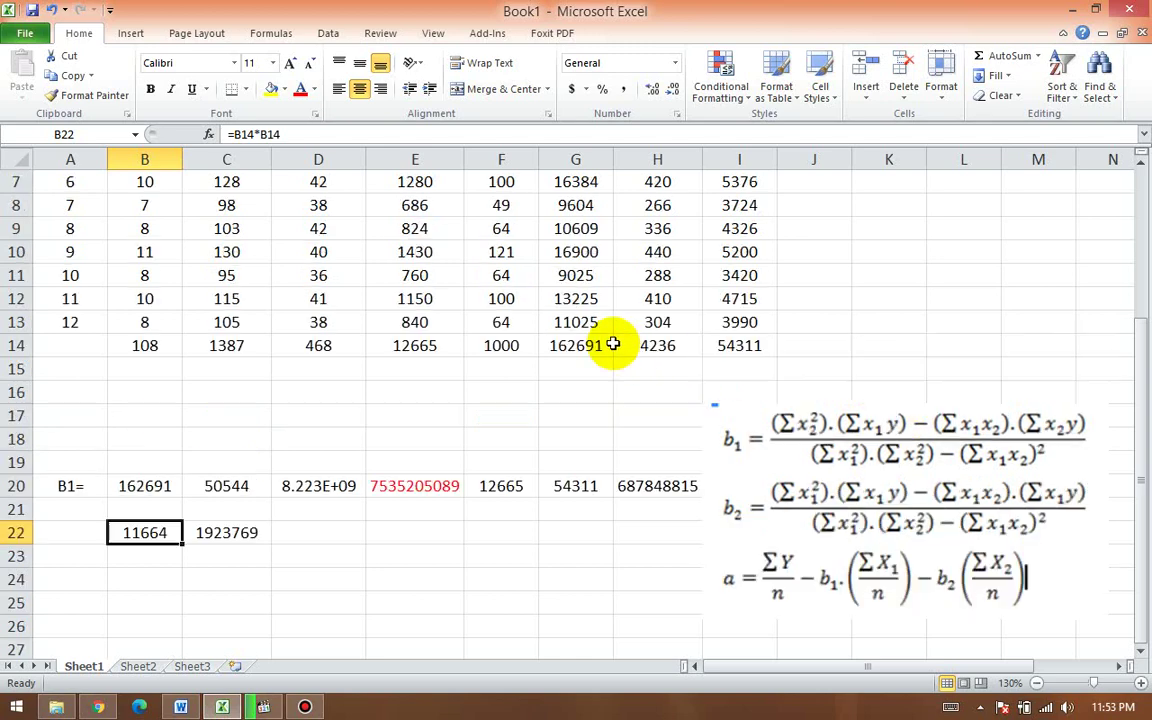
scroll(576, 489, "down", 4)
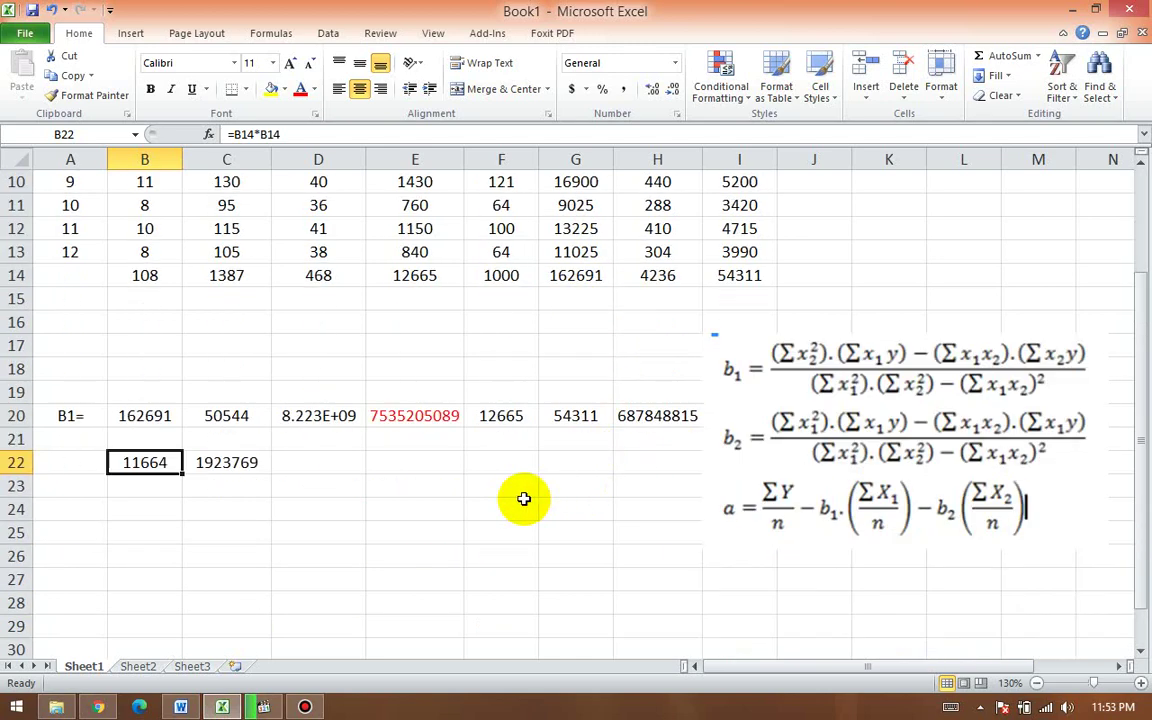
type("=")
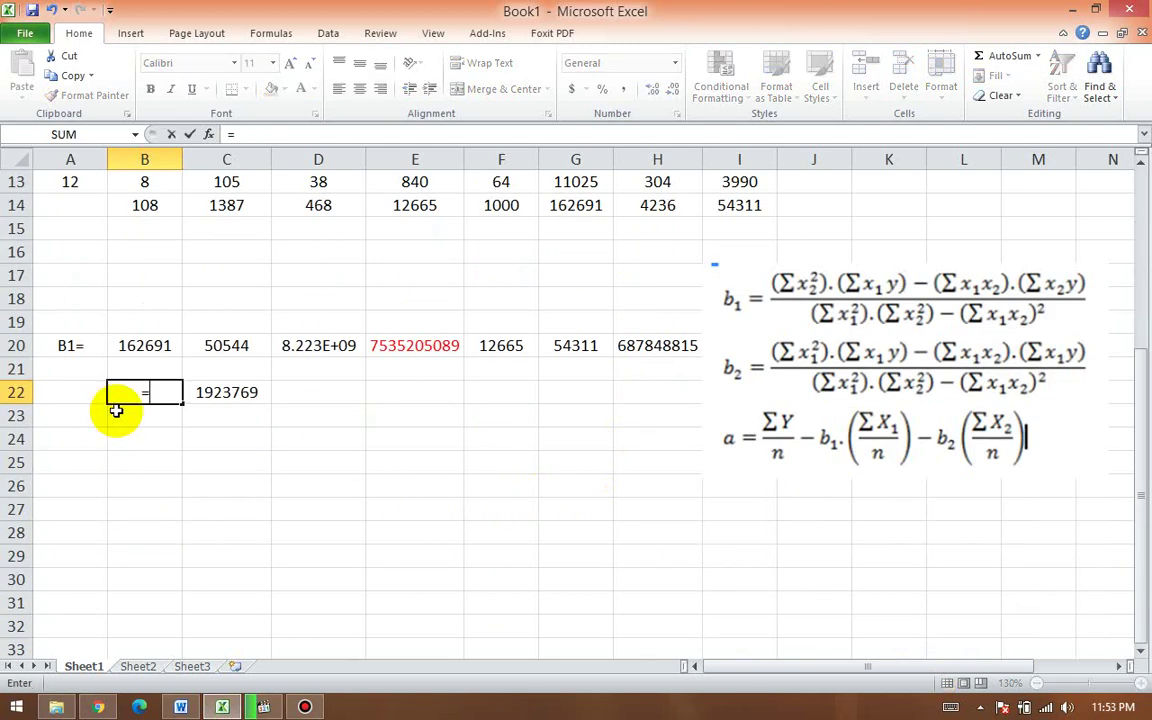
left_click(493, 211)
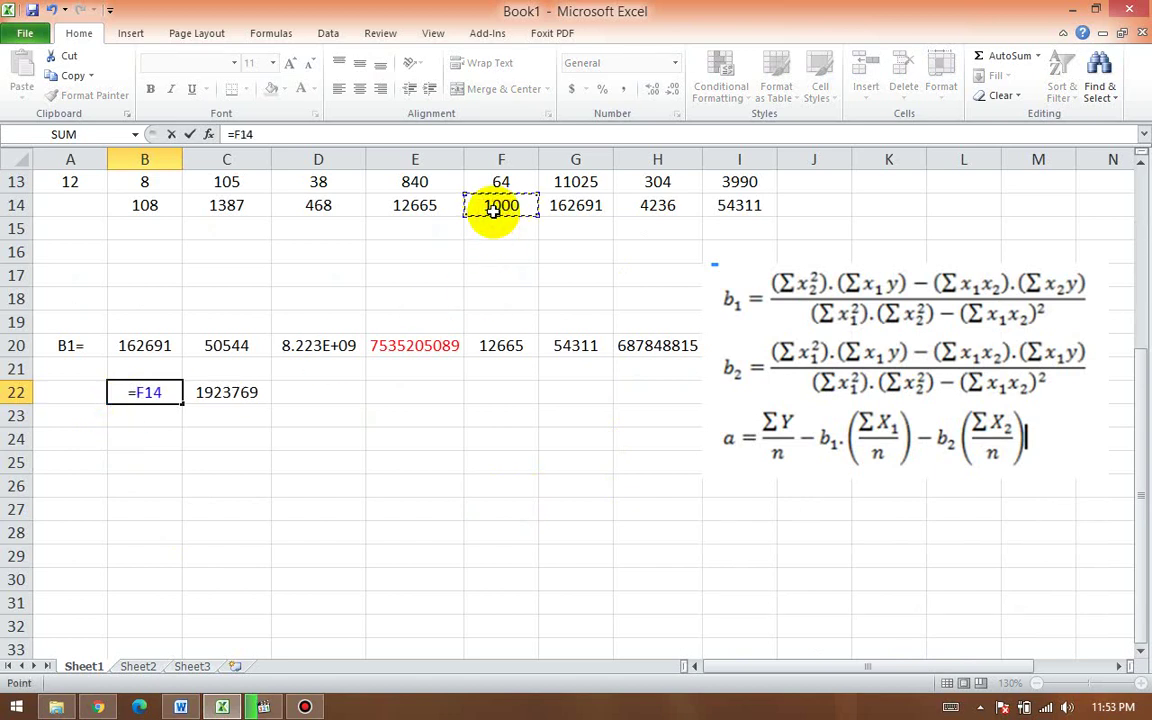
left_click(589, 203)
key("Return")
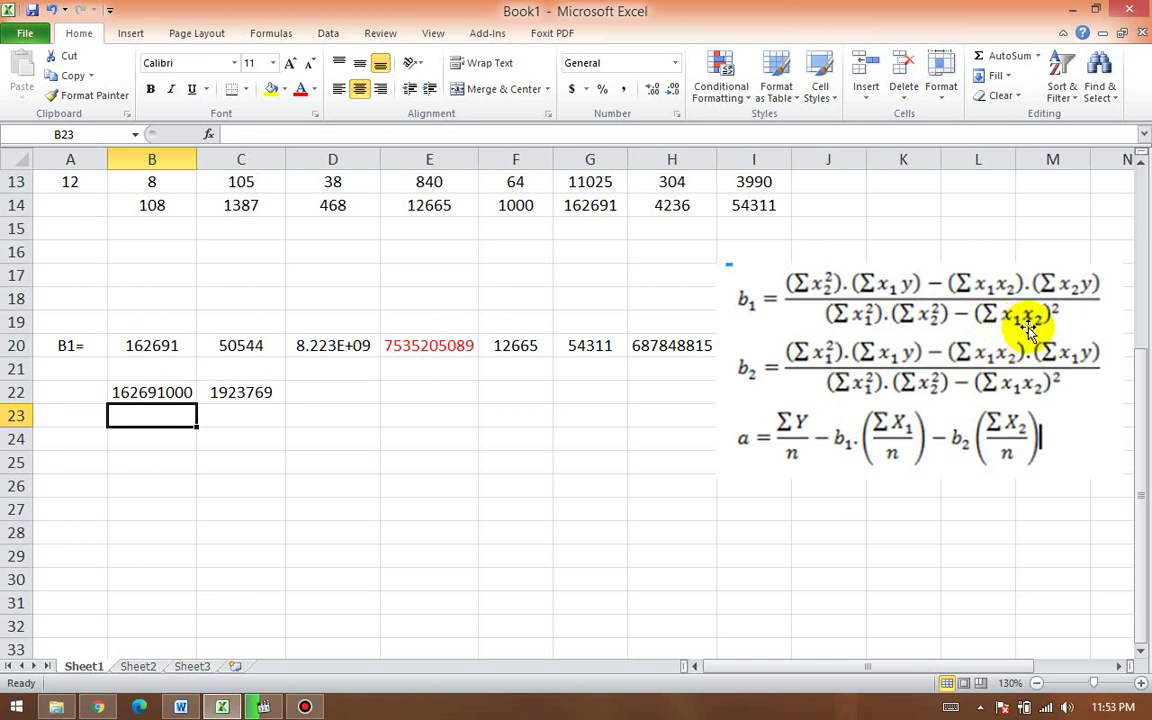
Step: Clear the old squared x2 total from cell C22
scroll(699, 242, "up", 4)
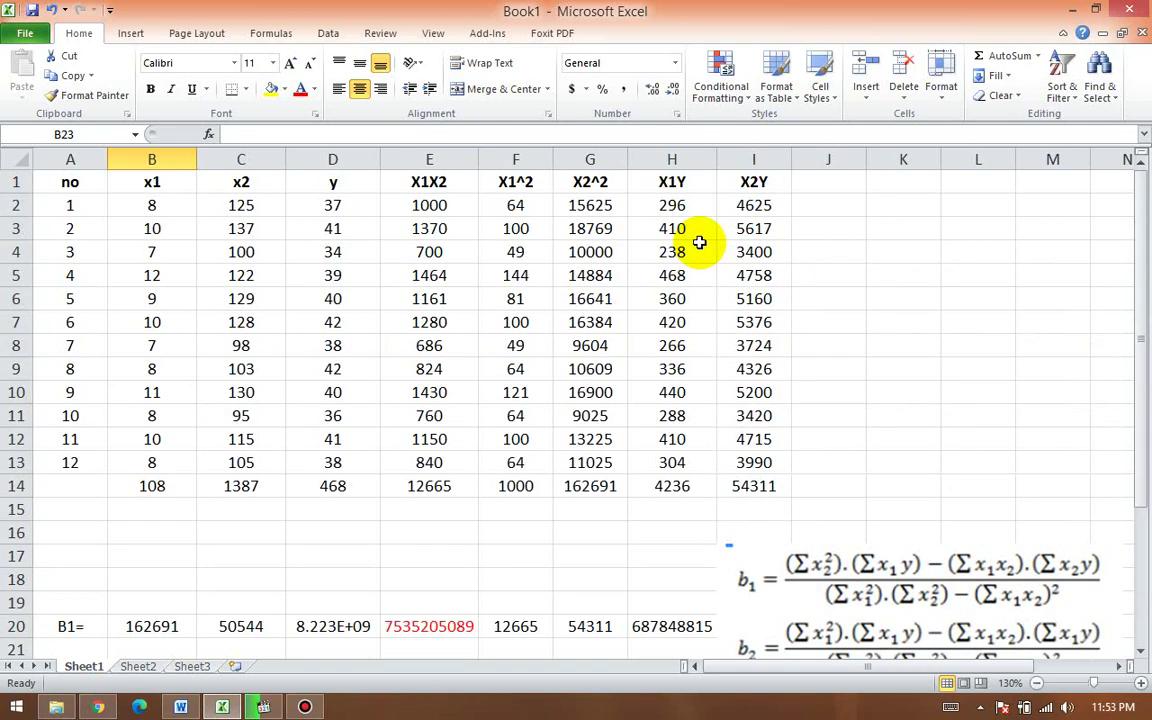
scroll(425, 430, "down", 3)
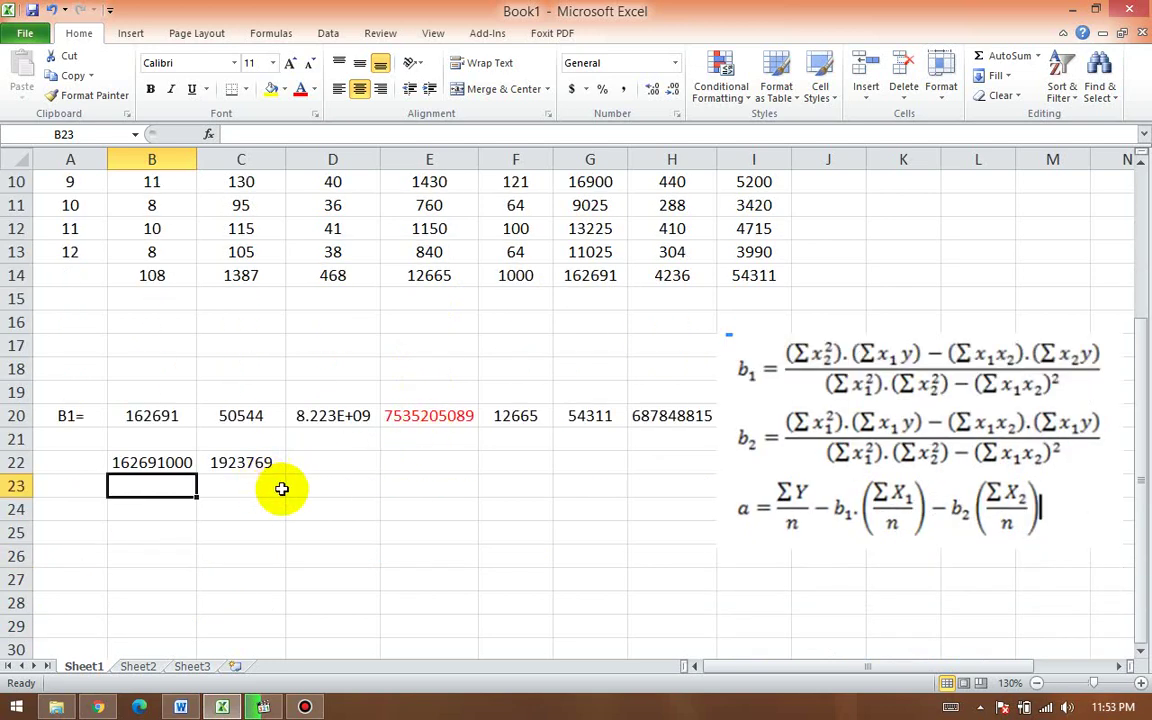
left_click(255, 465)
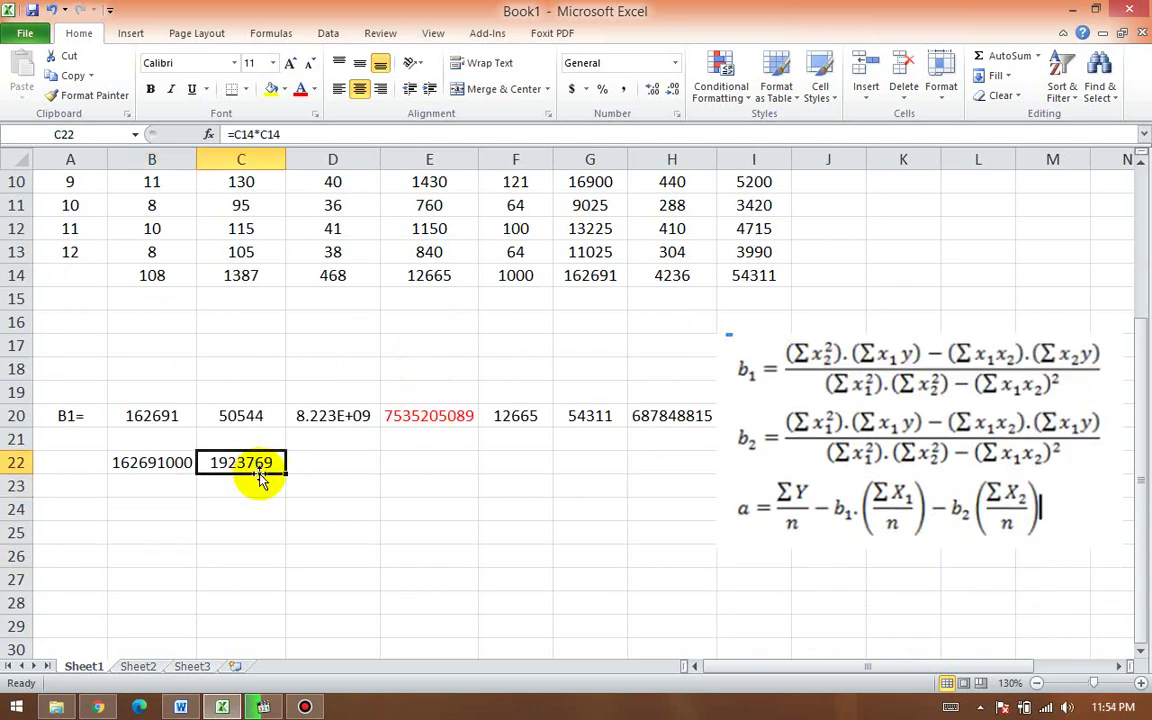
Step: Square the X1X2 total in cell F22 with the formula =E14*E14
left_click(527, 465)
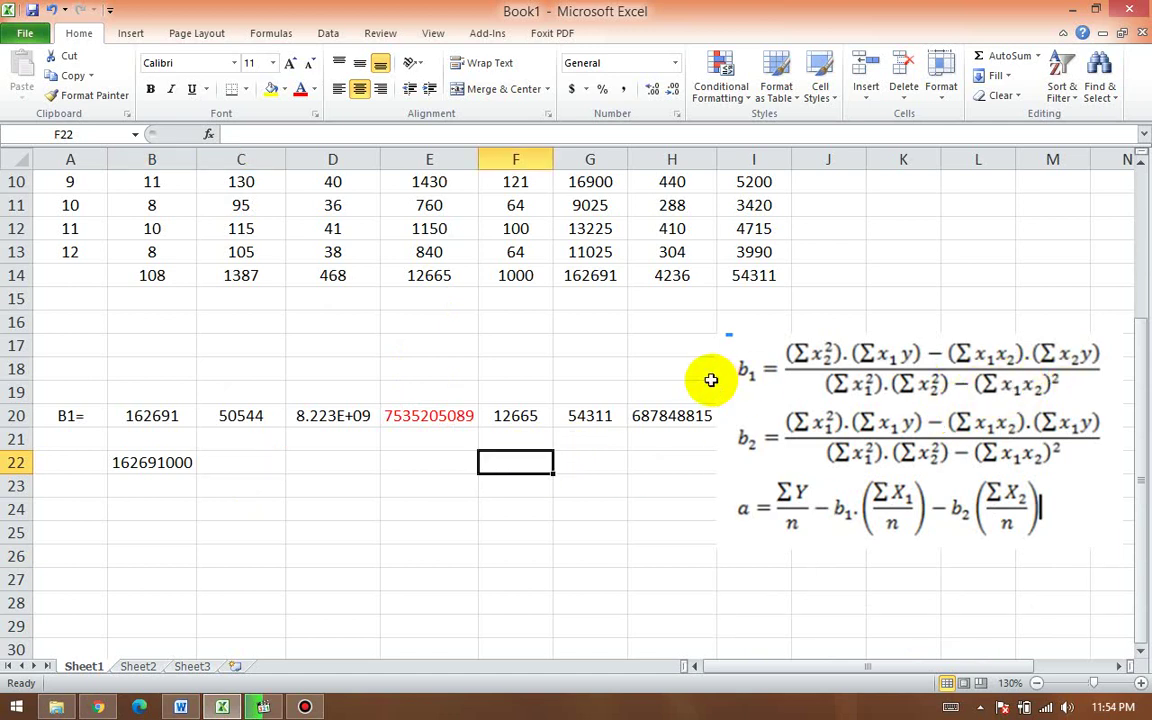
scroll(711, 380, "up", 3)
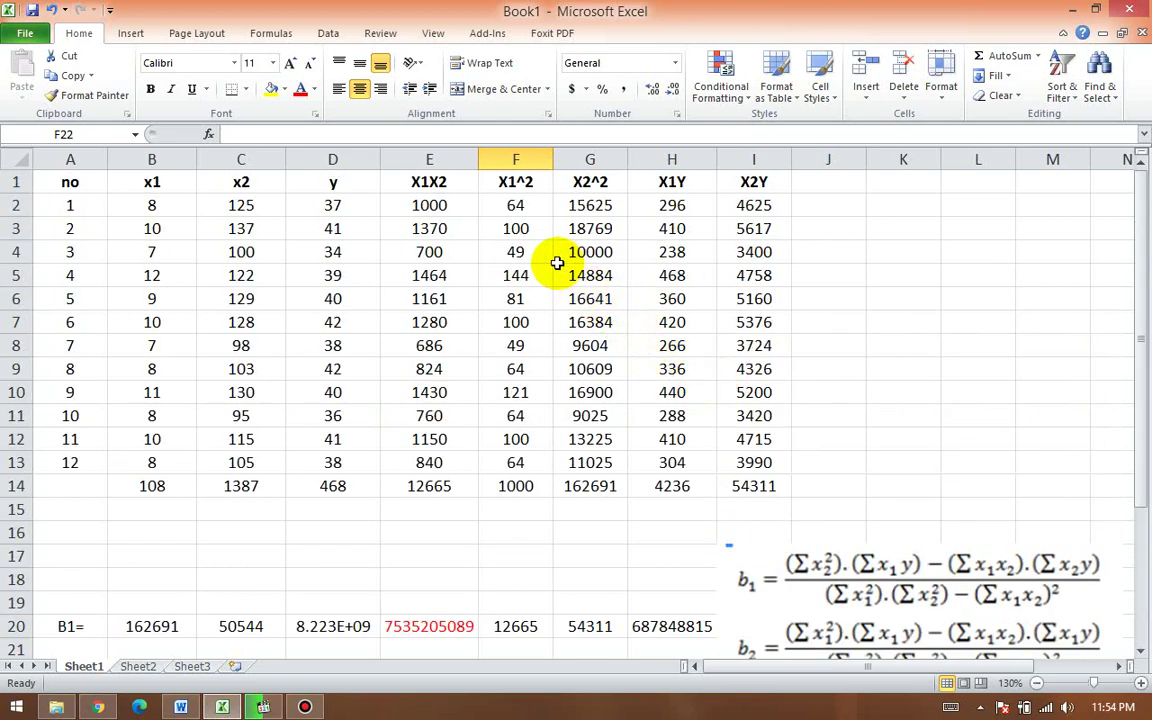
scroll(431, 455, "down", 3)
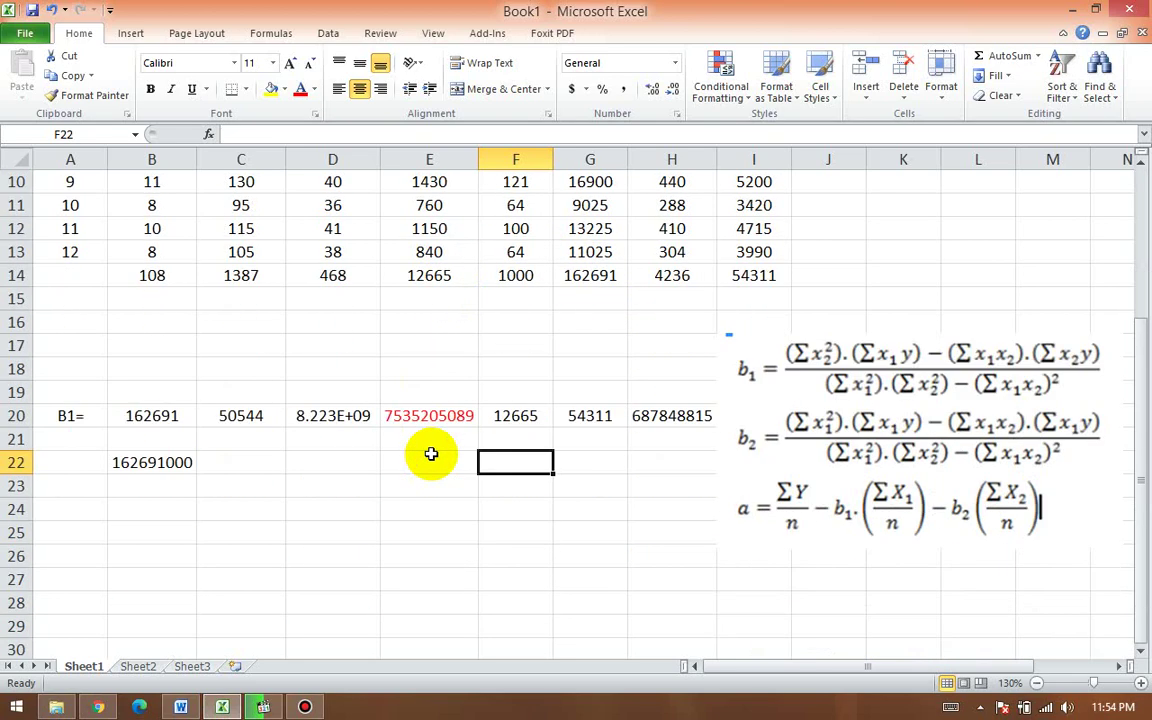
type("=")
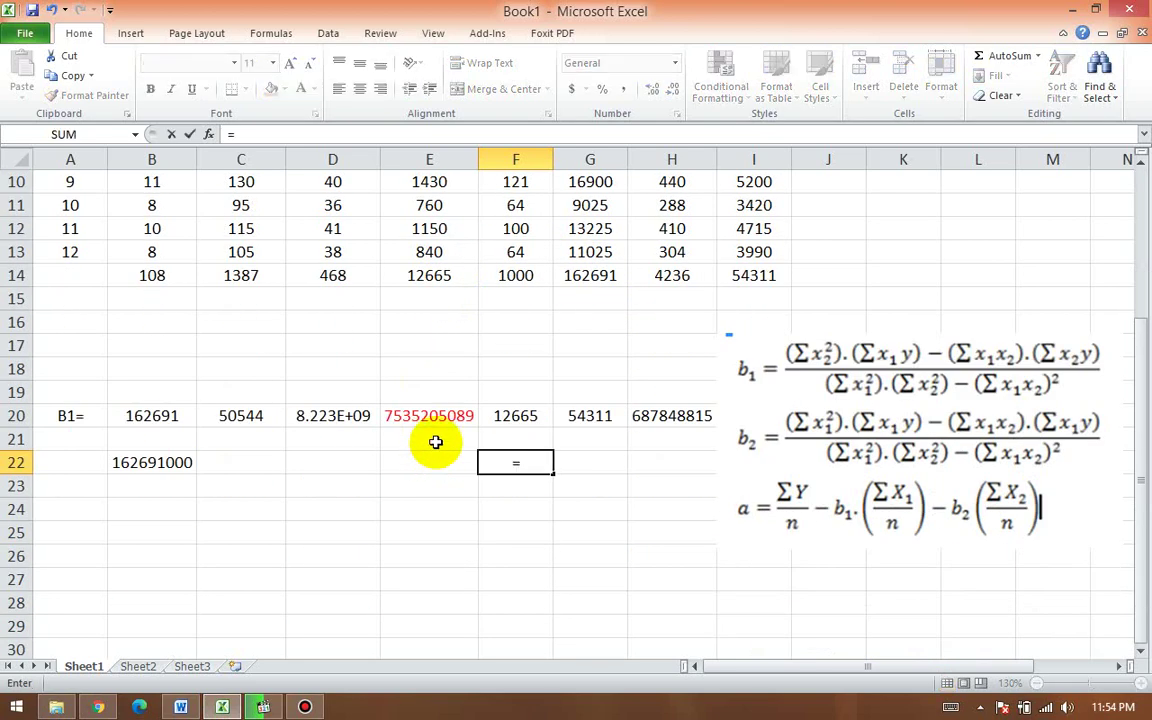
scroll(501, 309, "up", 3)
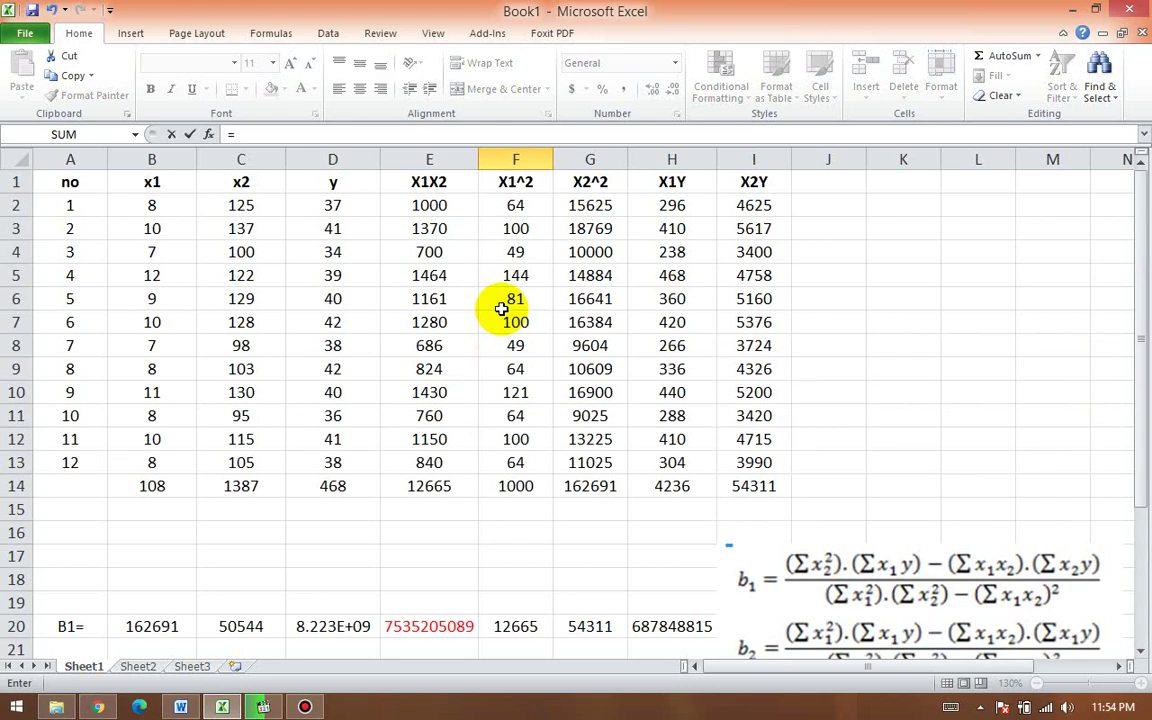
left_click(435, 486)
scroll(437, 489, "down", 3)
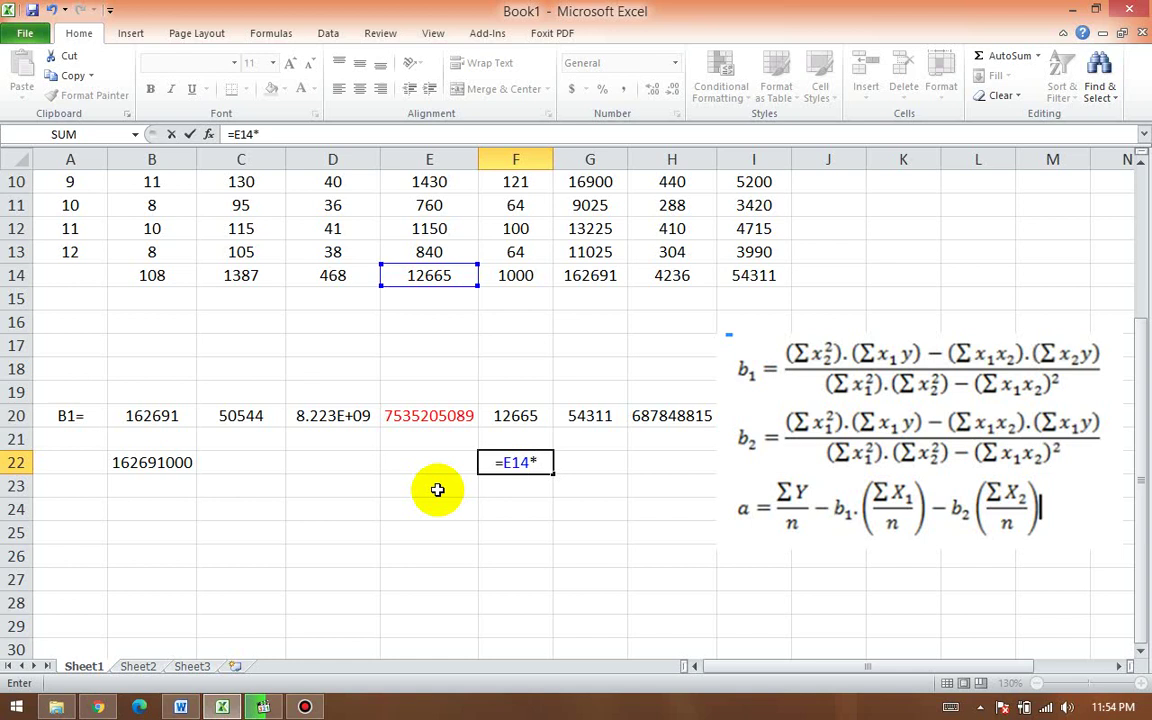
left_click(438, 276)
key("Return")
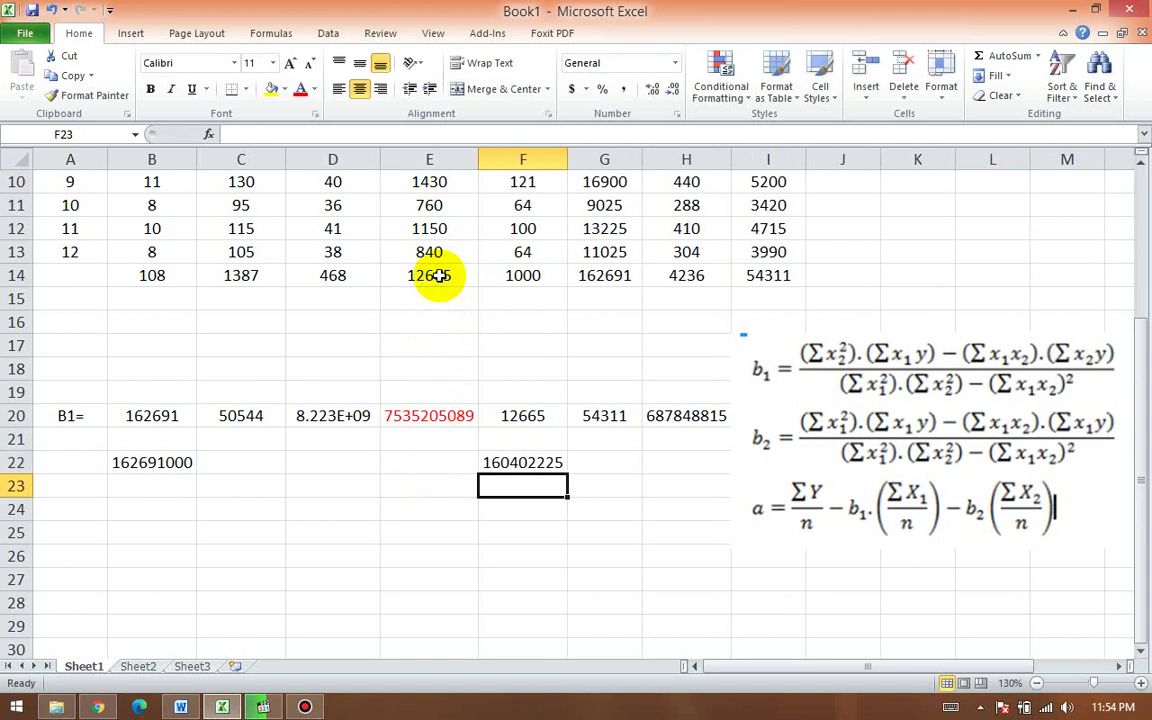
Step: Compute the b1 denominator in cell E22 with the formula =B22-F22 and color its text red
left_click(180, 466)
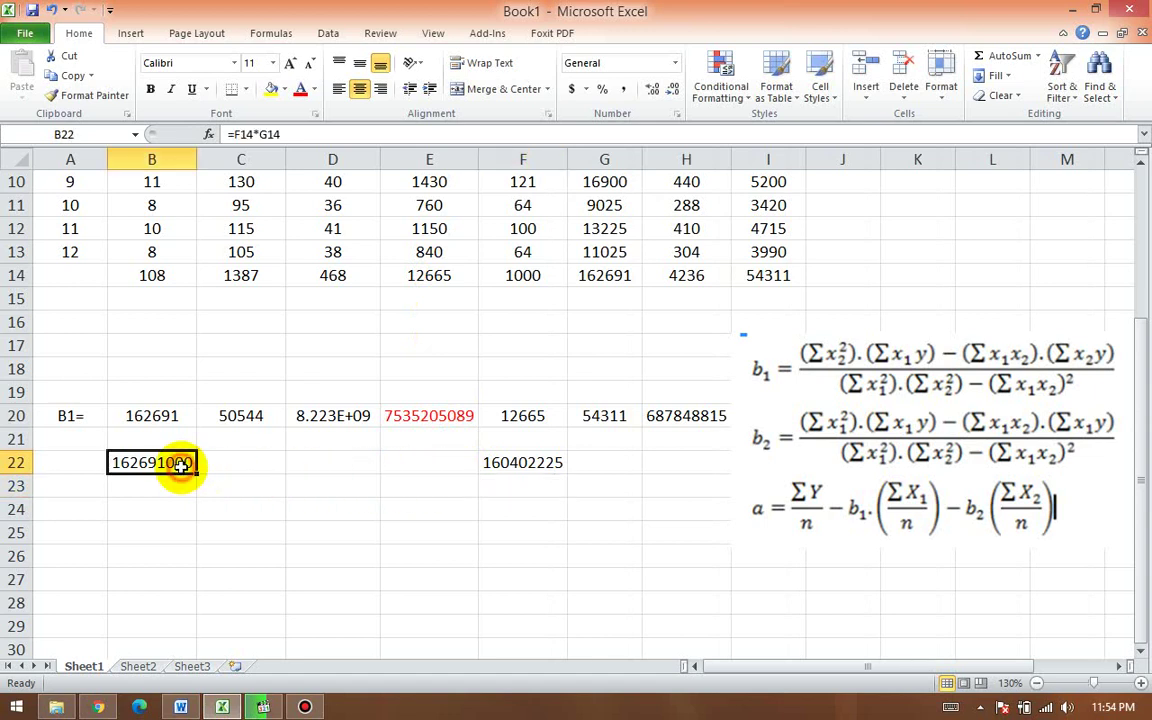
left_click(400, 462)
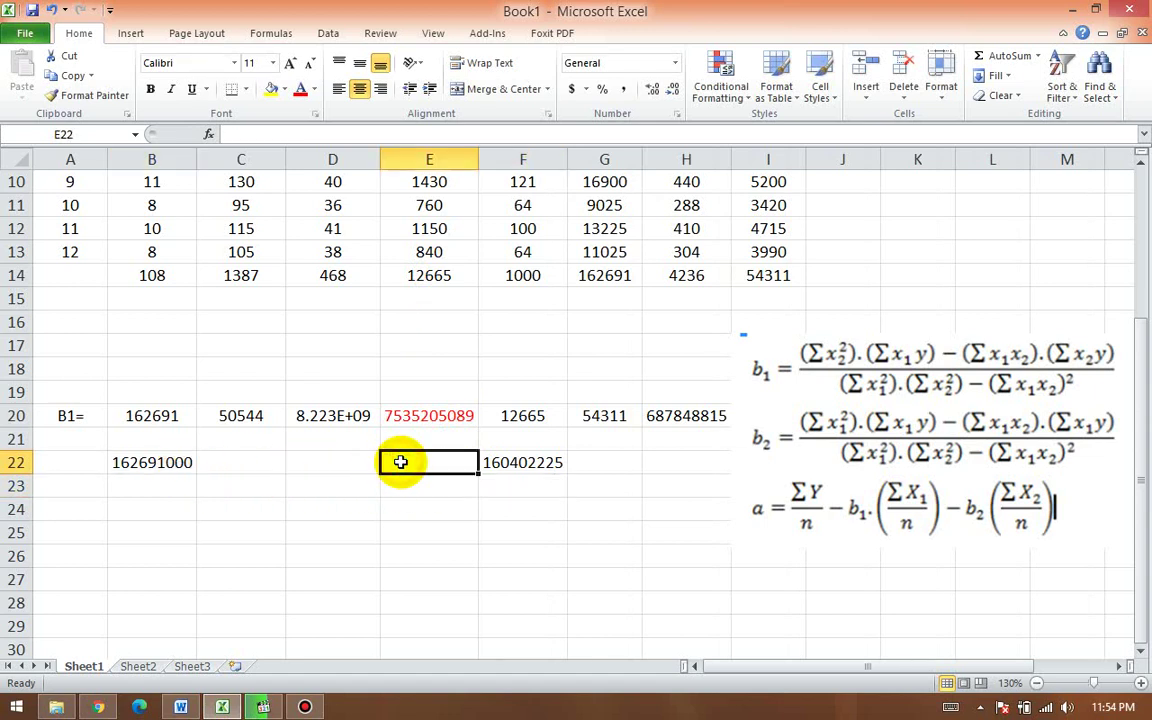
type("=")
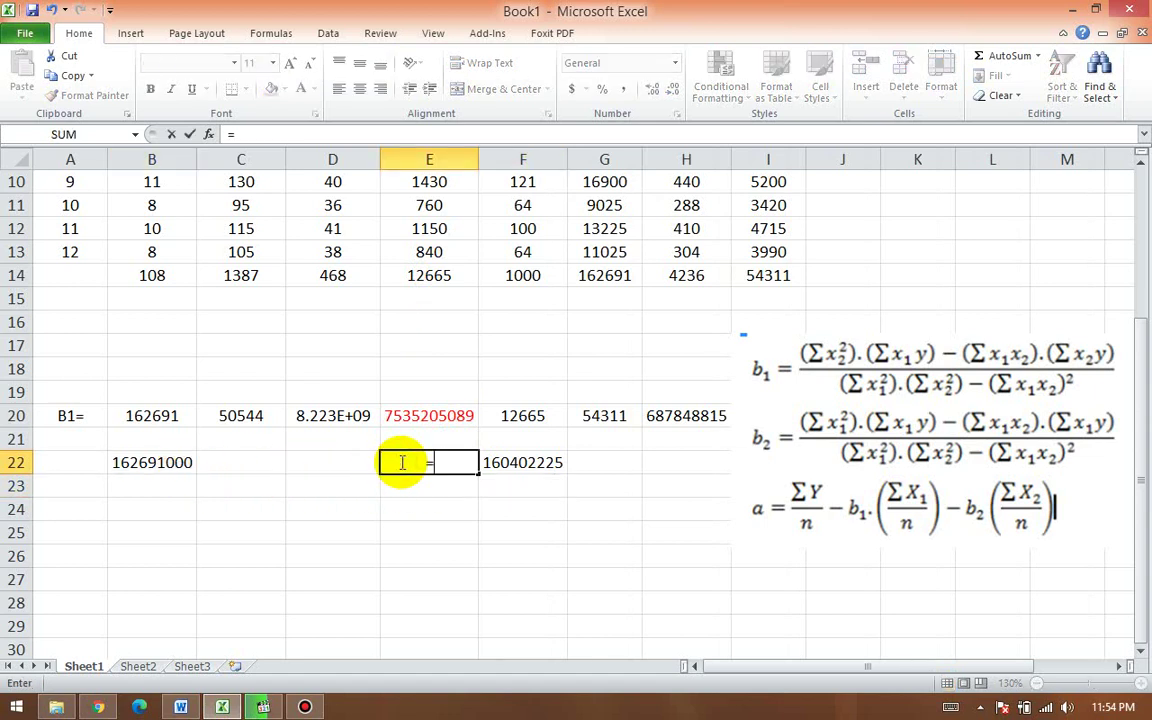
left_click(177, 465)
type("-")
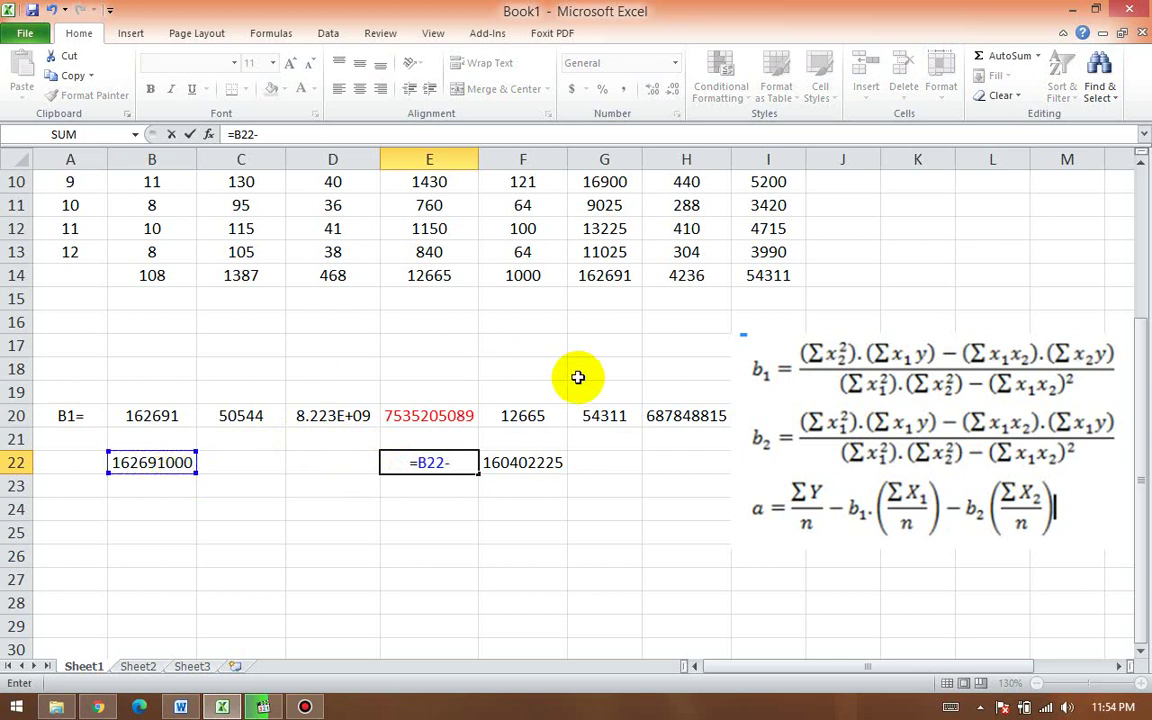
left_click(549, 460)
key("Return")
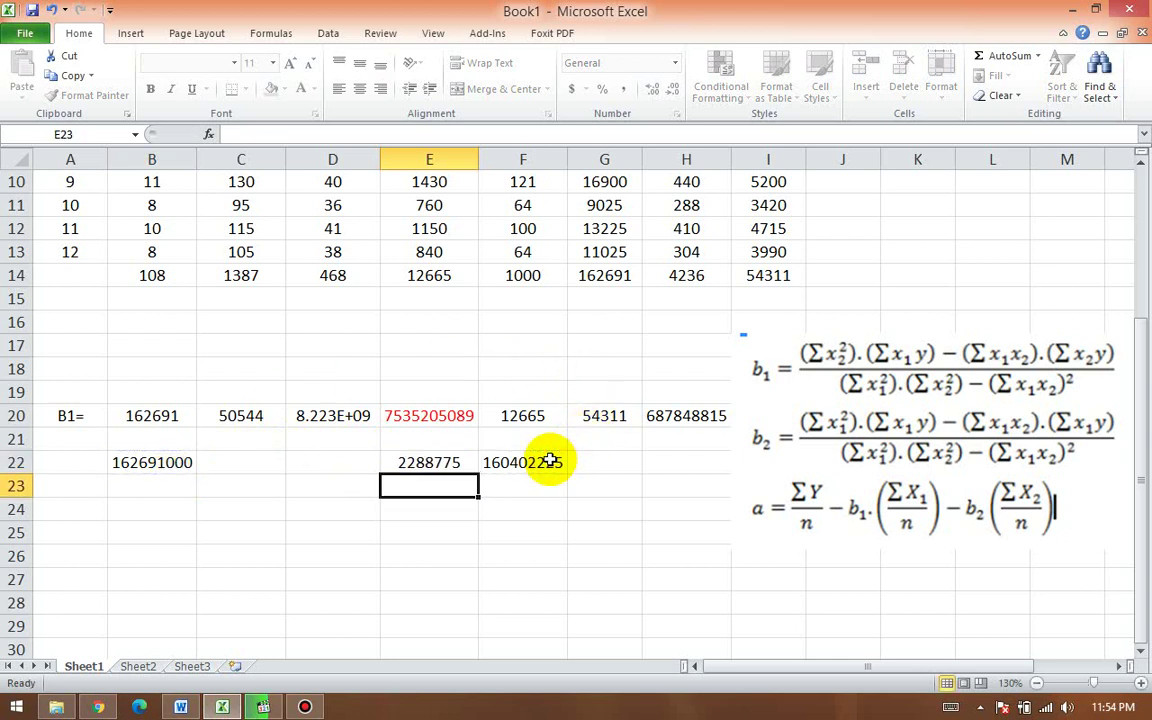
left_click(443, 465)
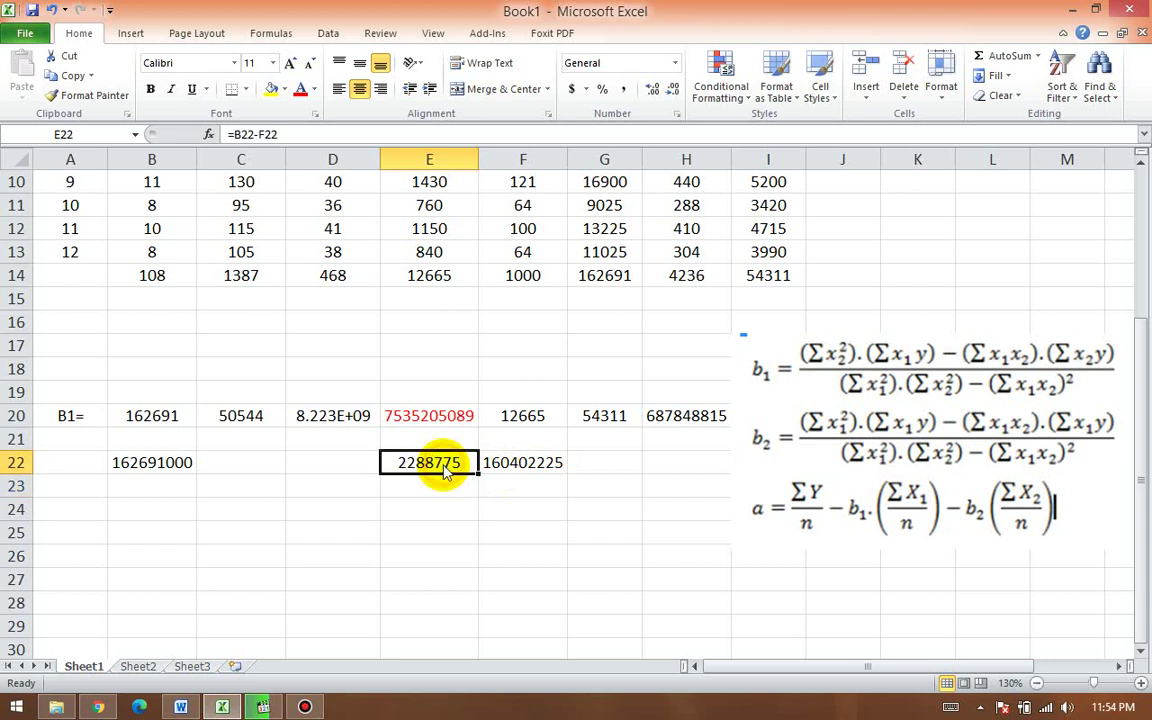
left_click(300, 88)
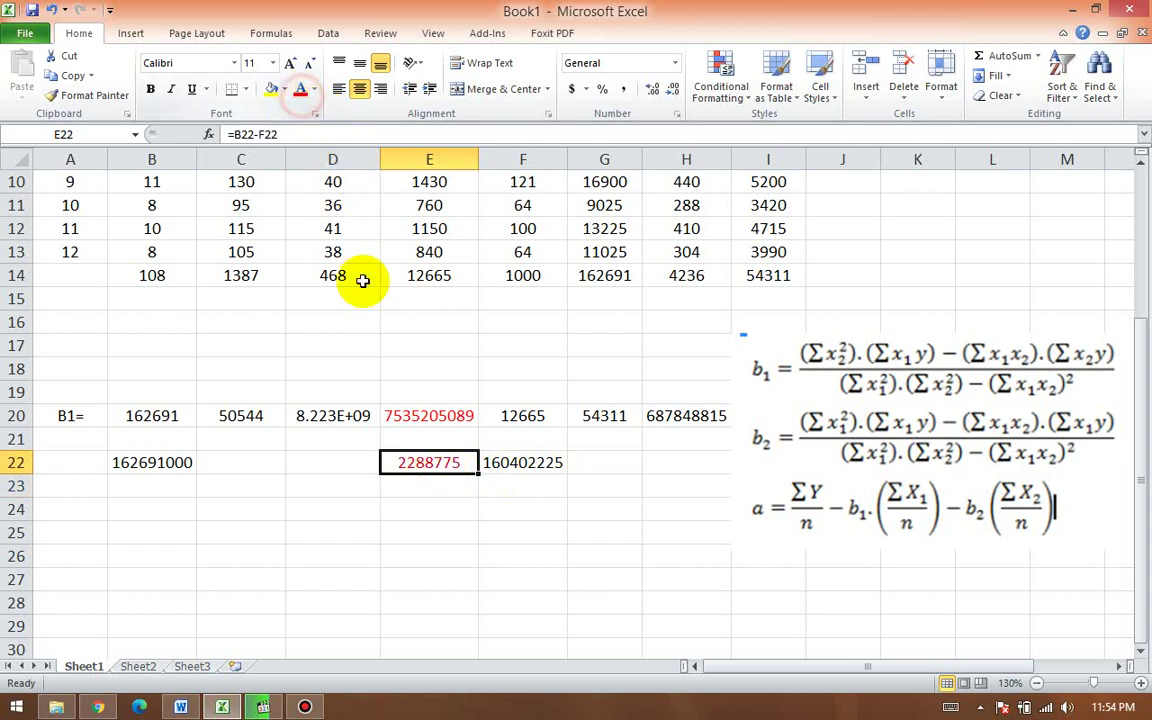
Step: Compute b1 in cell E23 by dividing numerator by denominator, =E20/E22, and color its text red
left_click(440, 486)
type("=")
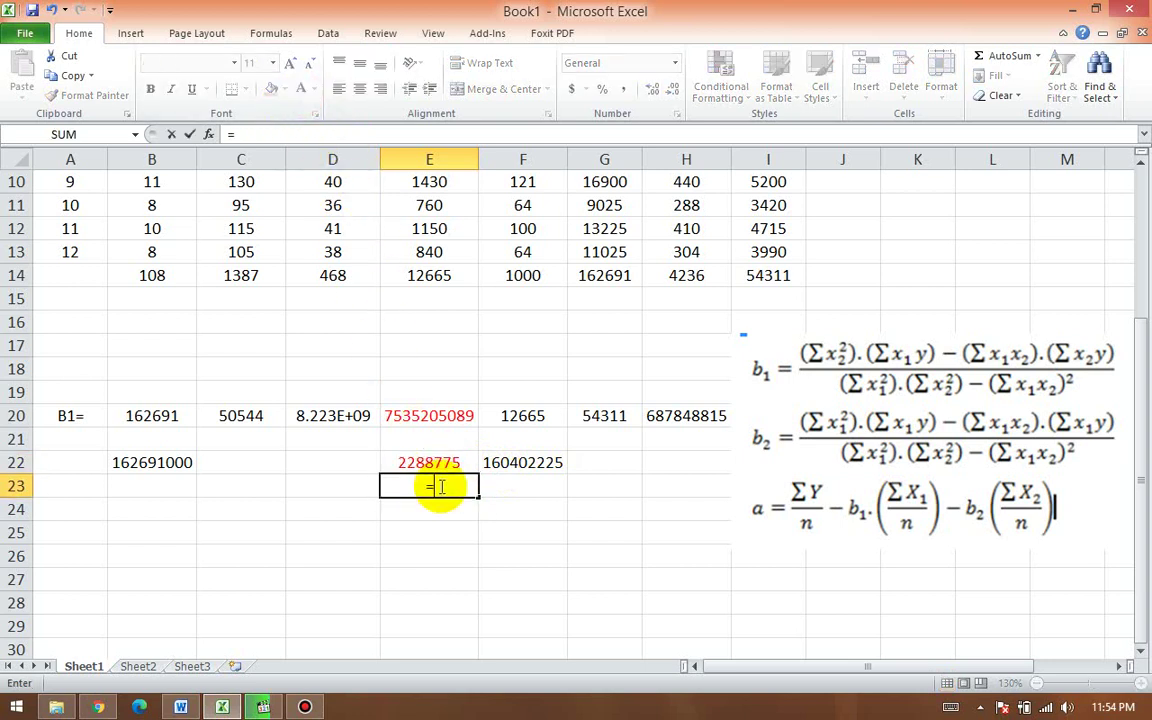
left_click(421, 423)
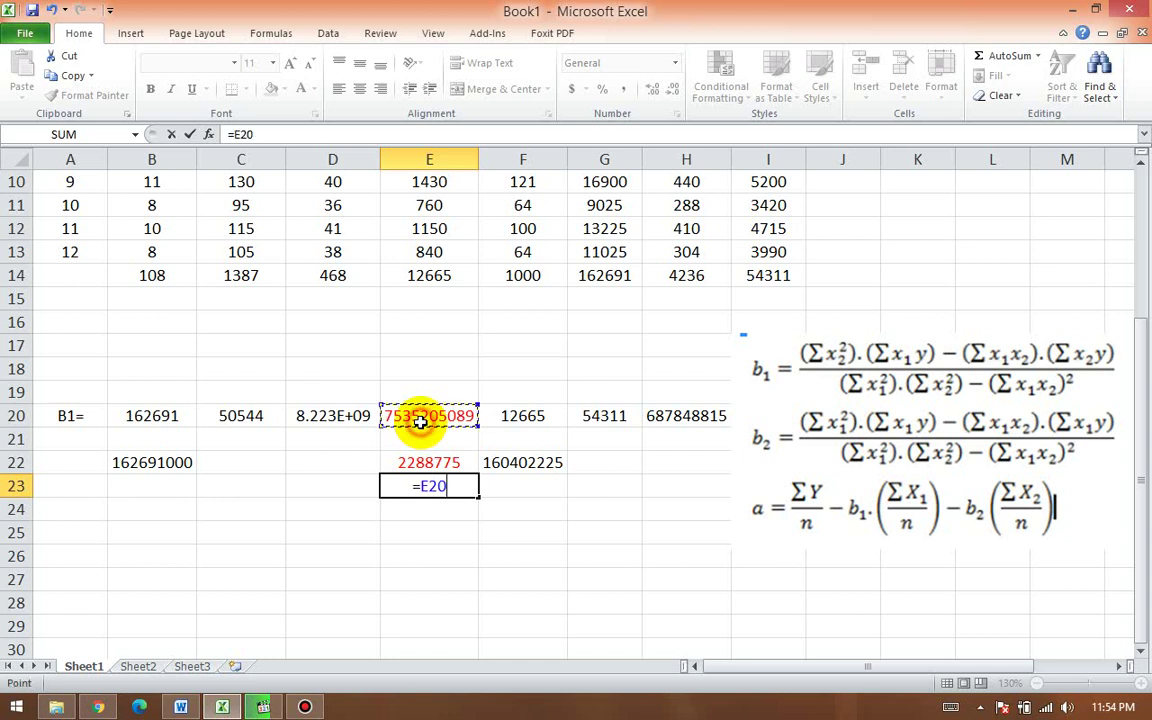
type("/")
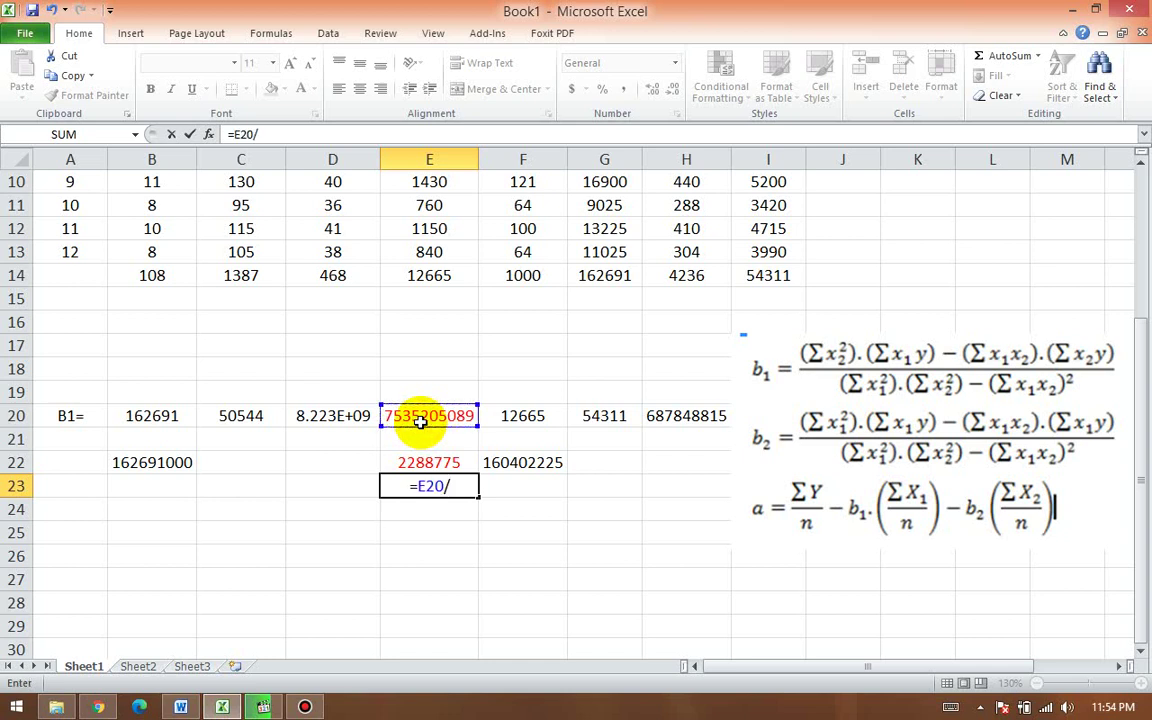
left_click(443, 461)
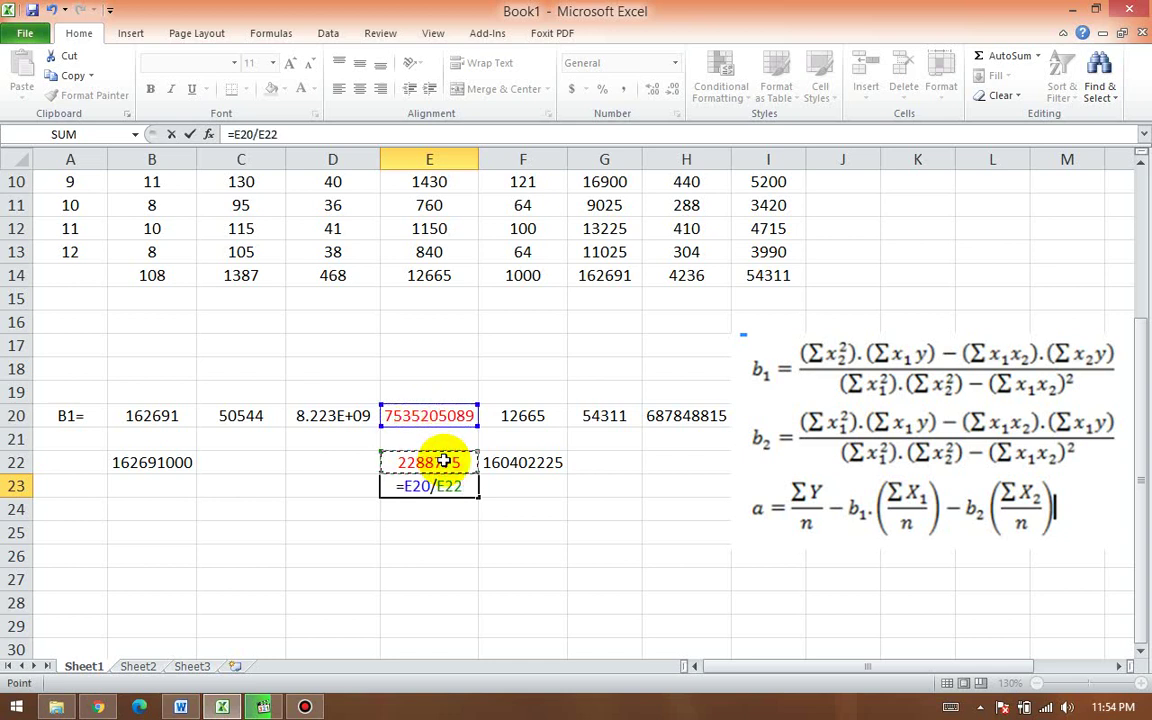
key("Return")
left_click(427, 489)
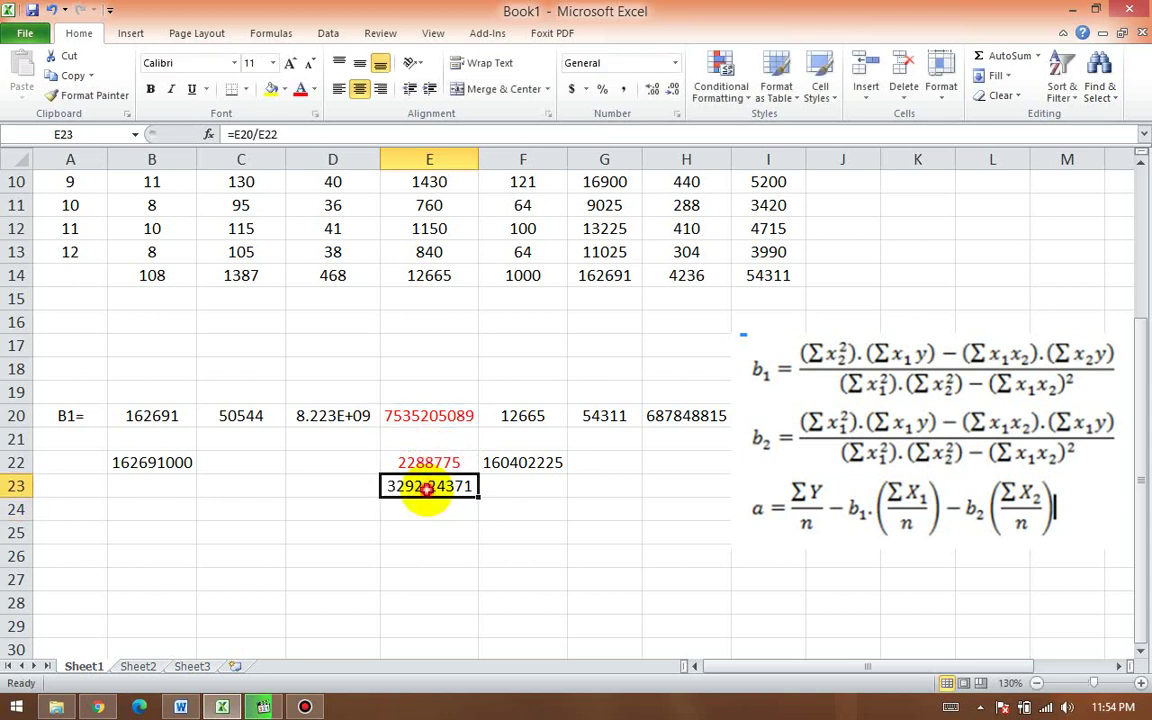
left_click(300, 89)
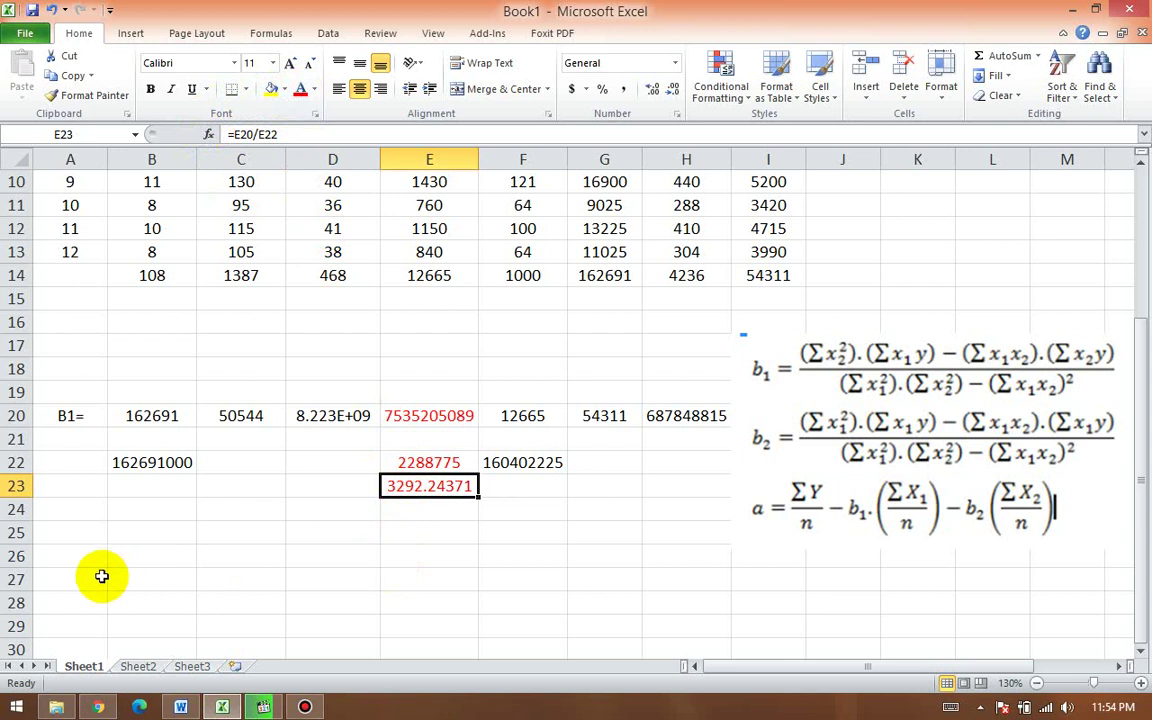
Step: Enter the label B2= in cell A25 for the second coefficient's calculation
left_click(76, 529)
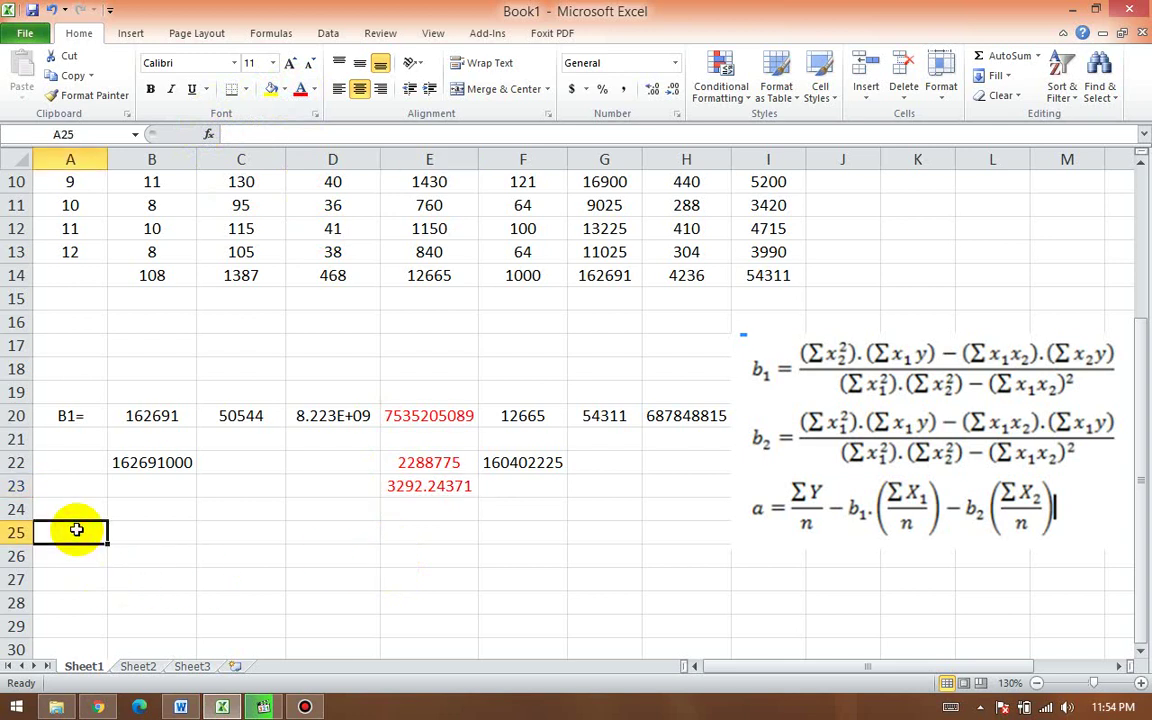
type("B2=")
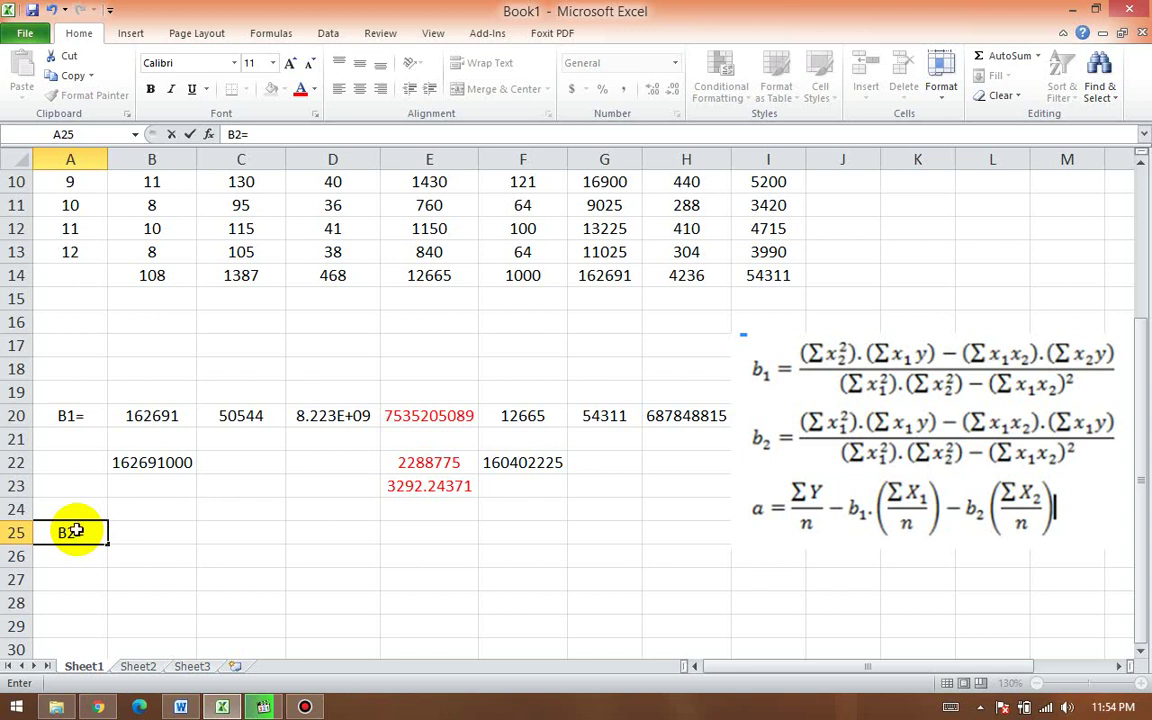
key("Tab")
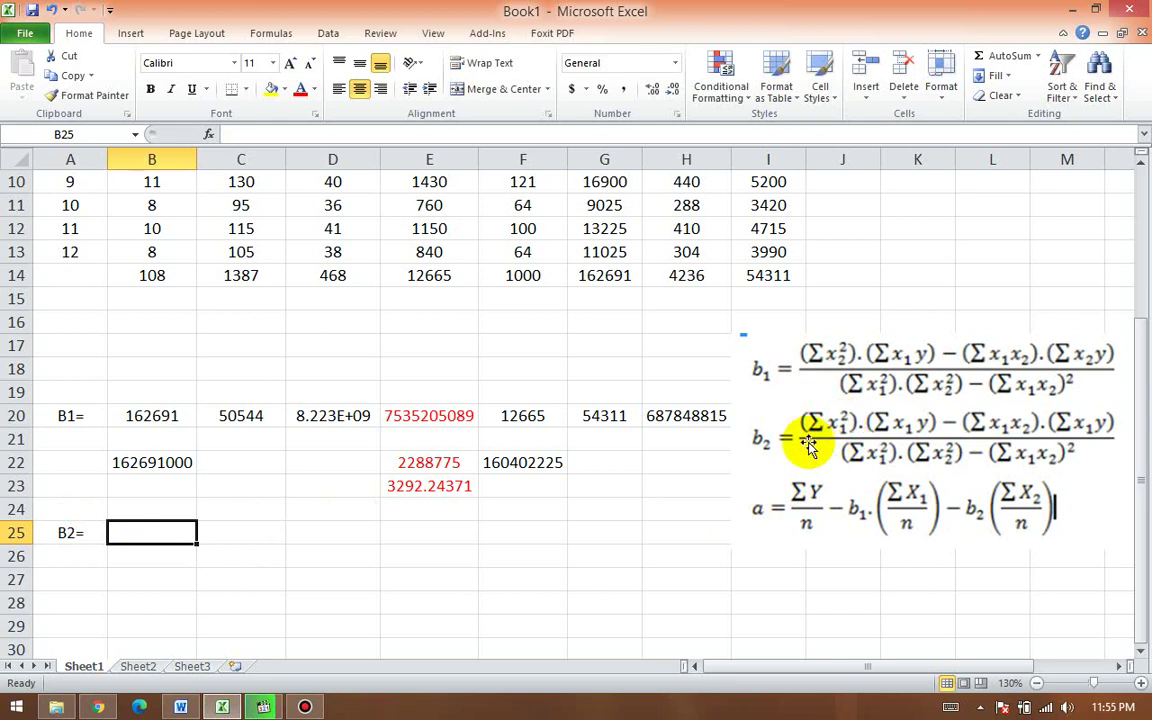
Step: Copy the X1^2 total from F14 and paste it as a value into cell B25
scroll(539, 340, "up", 2)
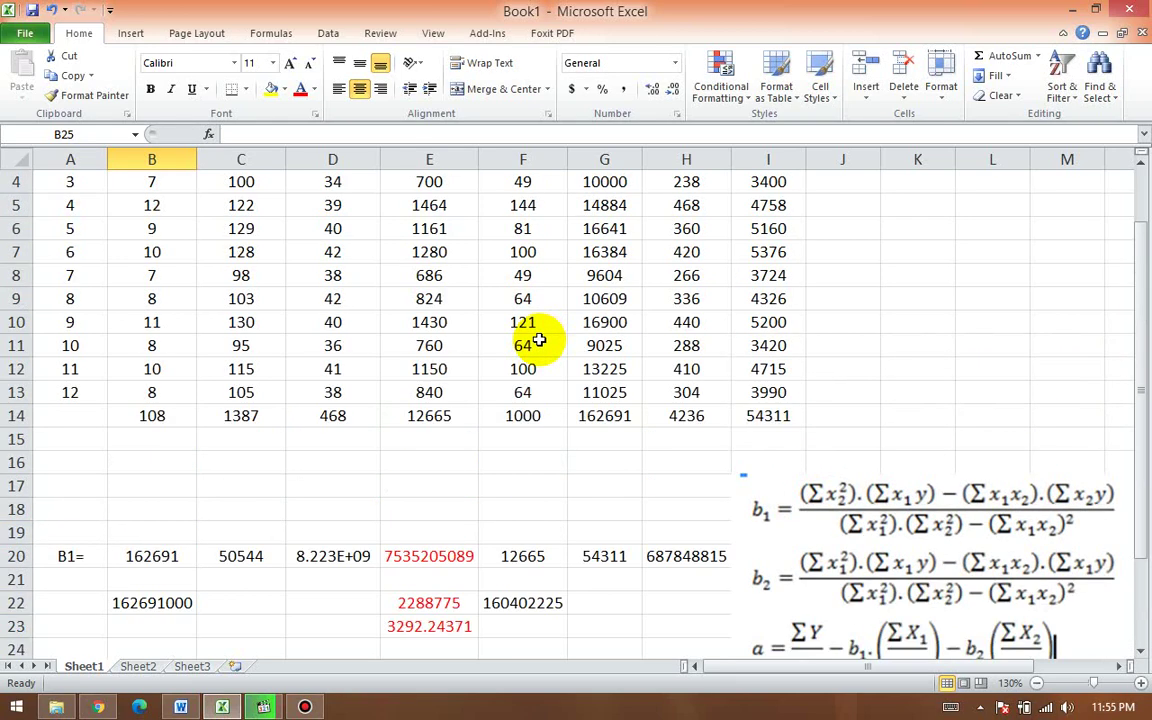
scroll(539, 340, "down", 3)
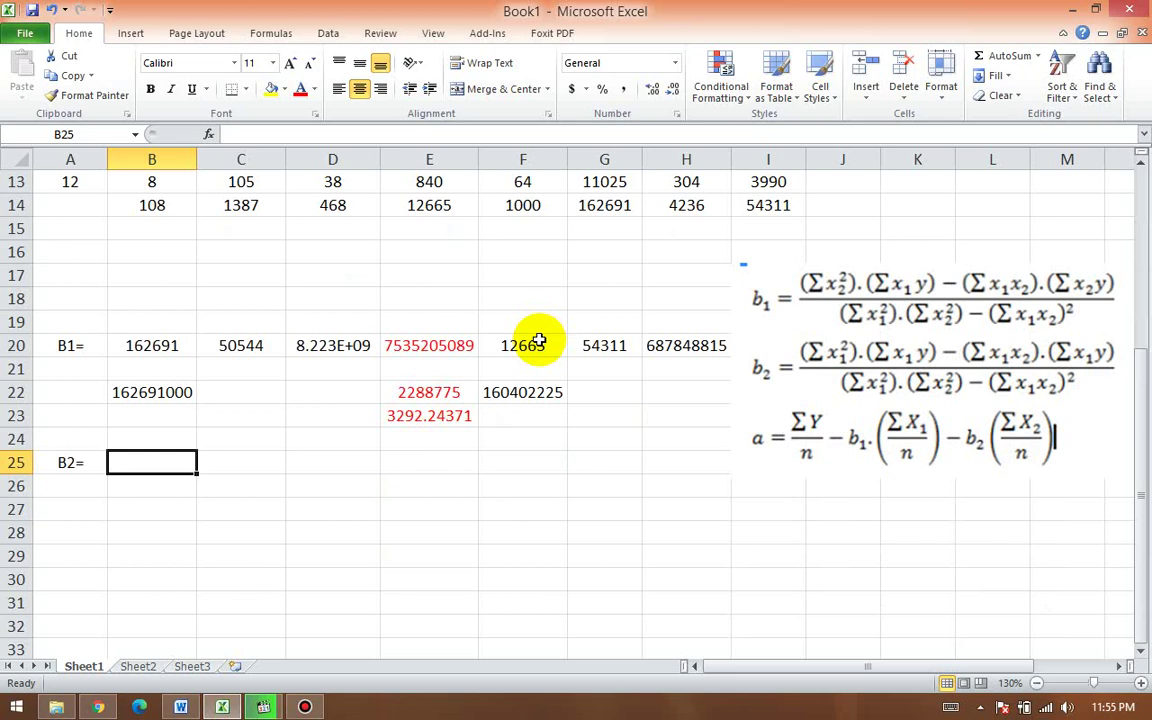
scroll(538, 341, "up", 4)
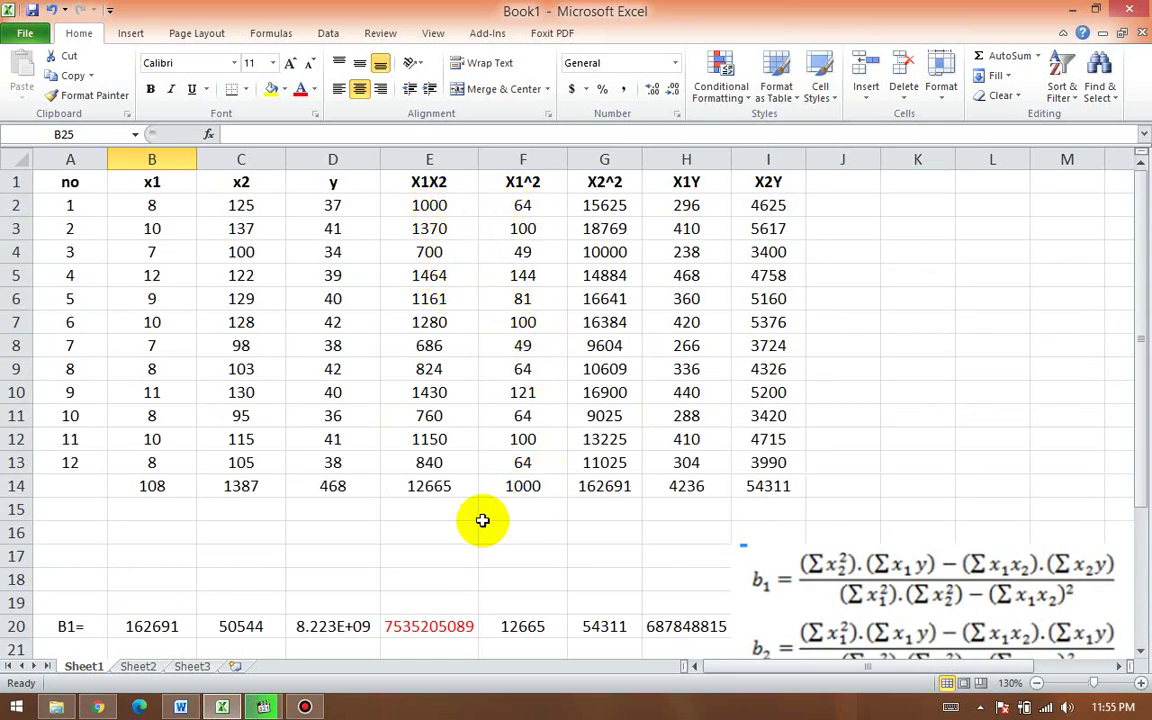
scroll(455, 495, "down", 4)
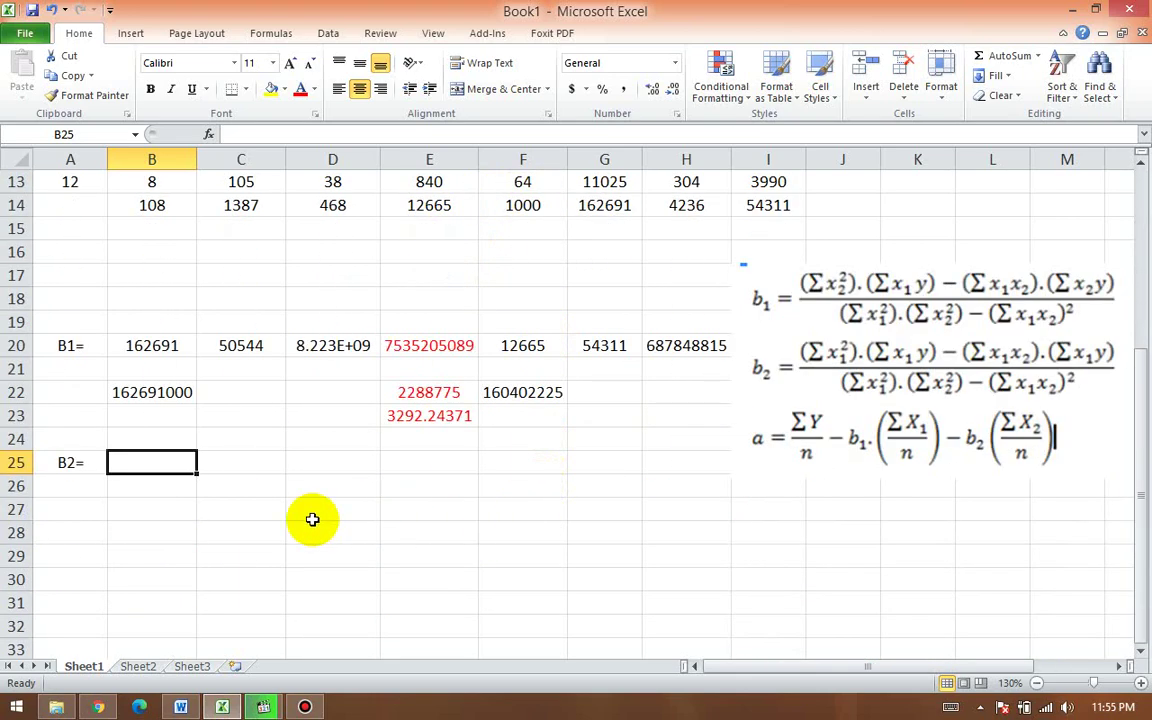
left_click(522, 205)
key("ctrl+c")
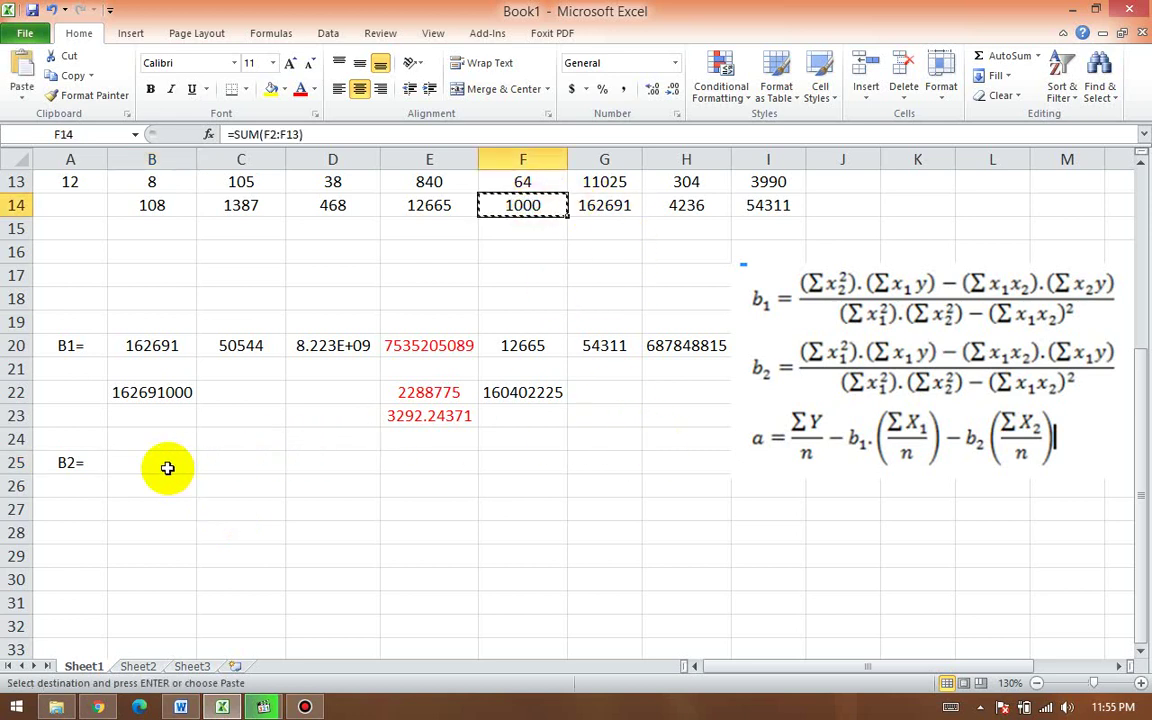
left_click(158, 466)
right_click(176, 467)
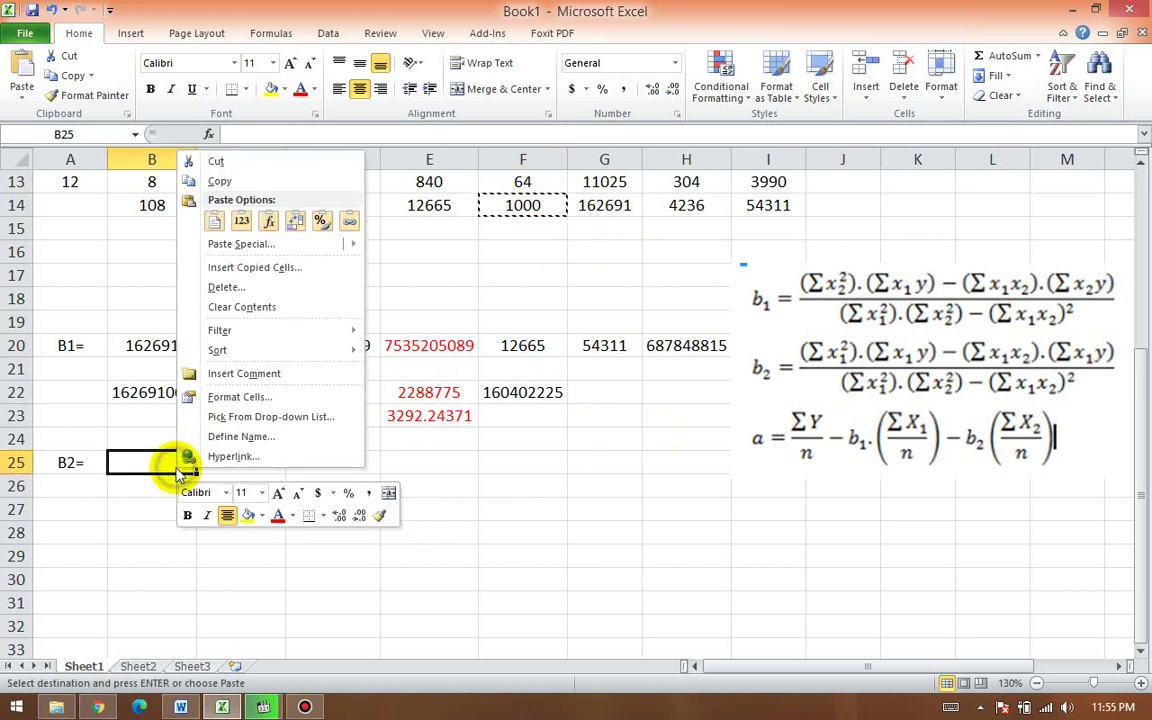
left_click(250, 221)
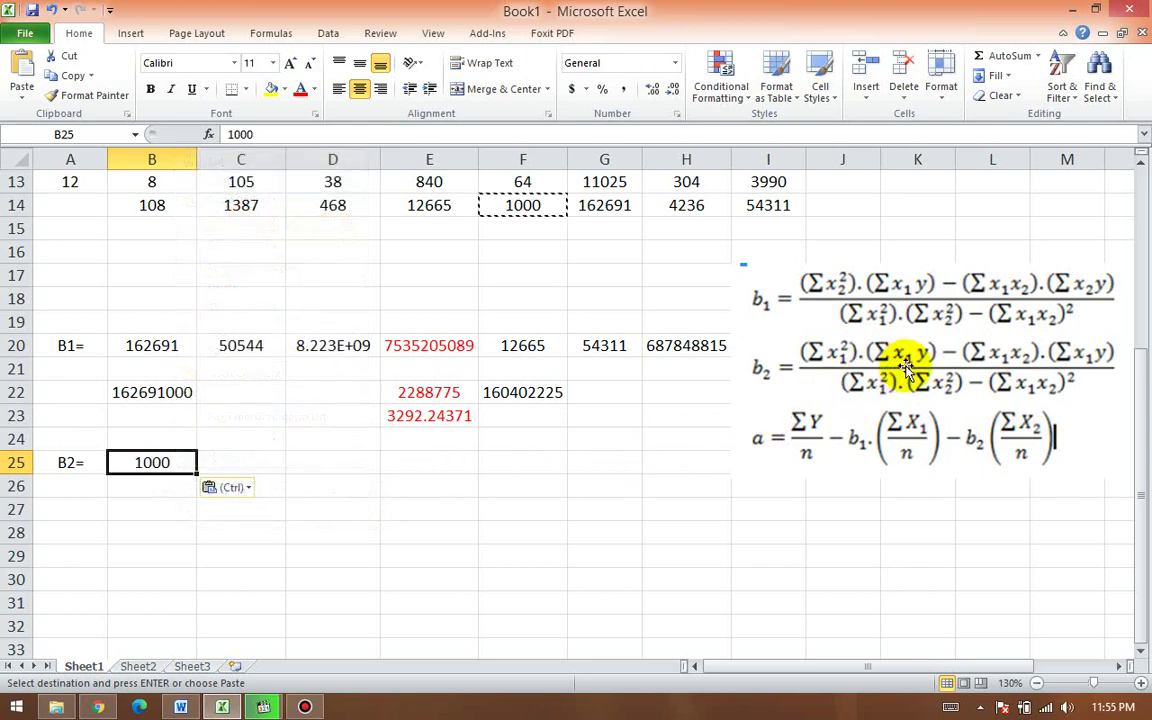
Step: Copy the X1Y total from H14 and paste it as a value into cell C25
scroll(650, 372, "up", 4)
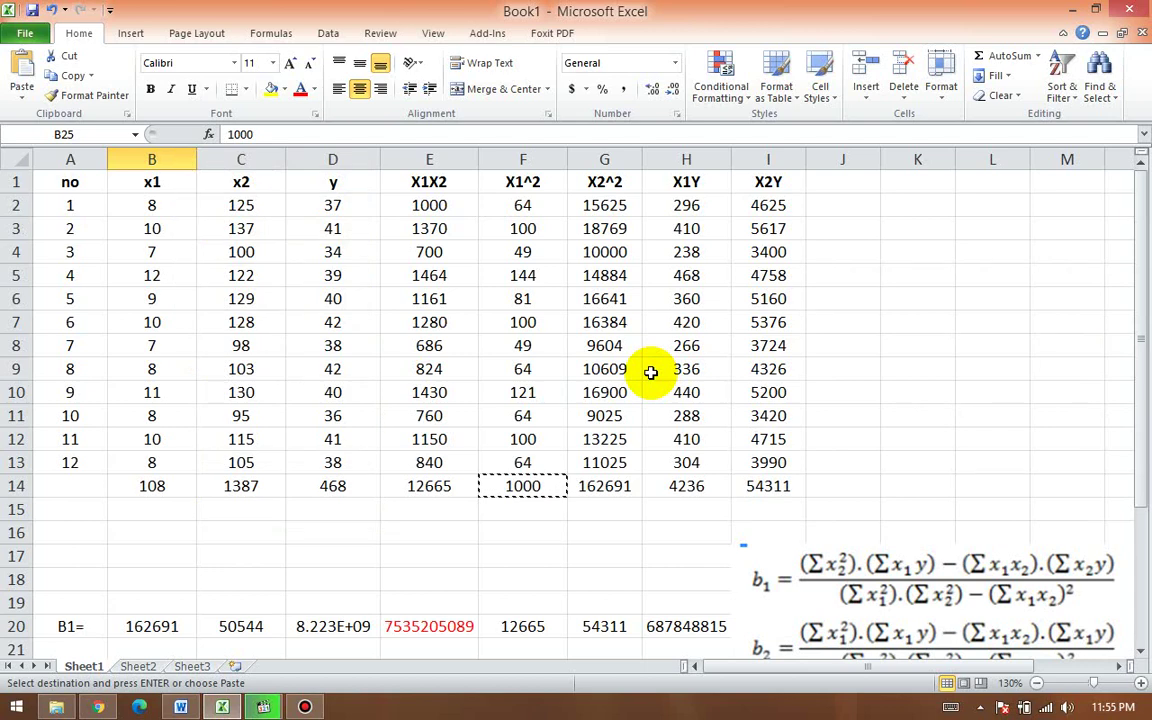
scroll(590, 538, "down", 3)
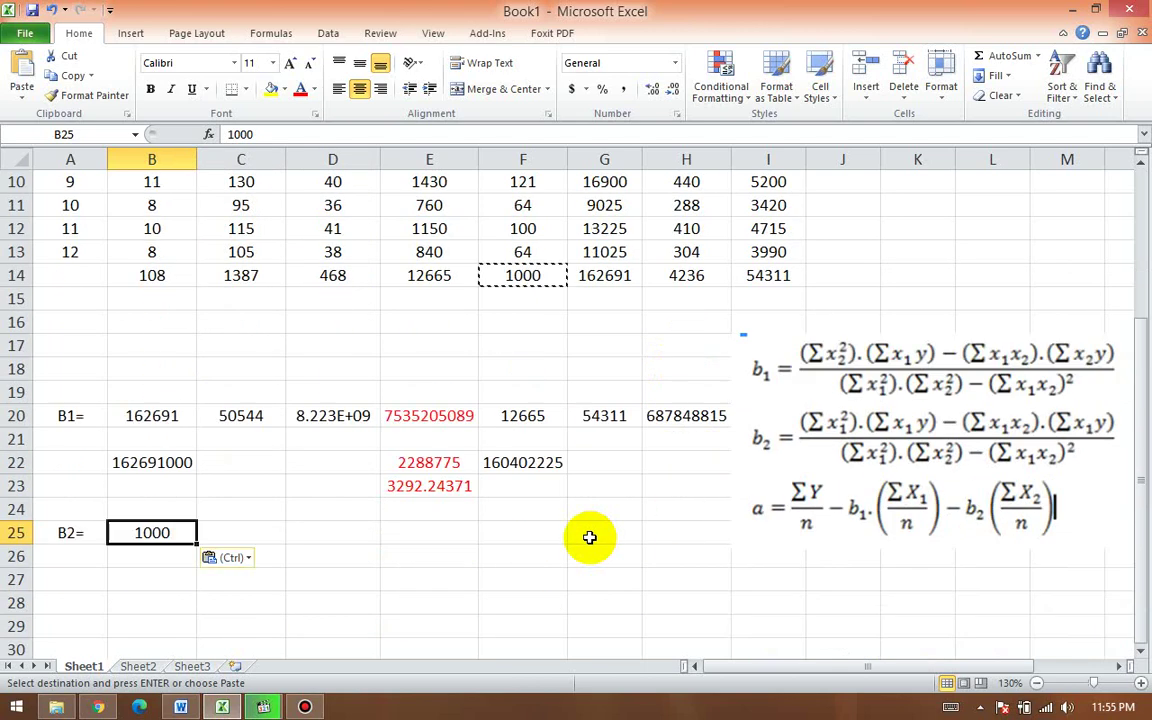
left_click(682, 280)
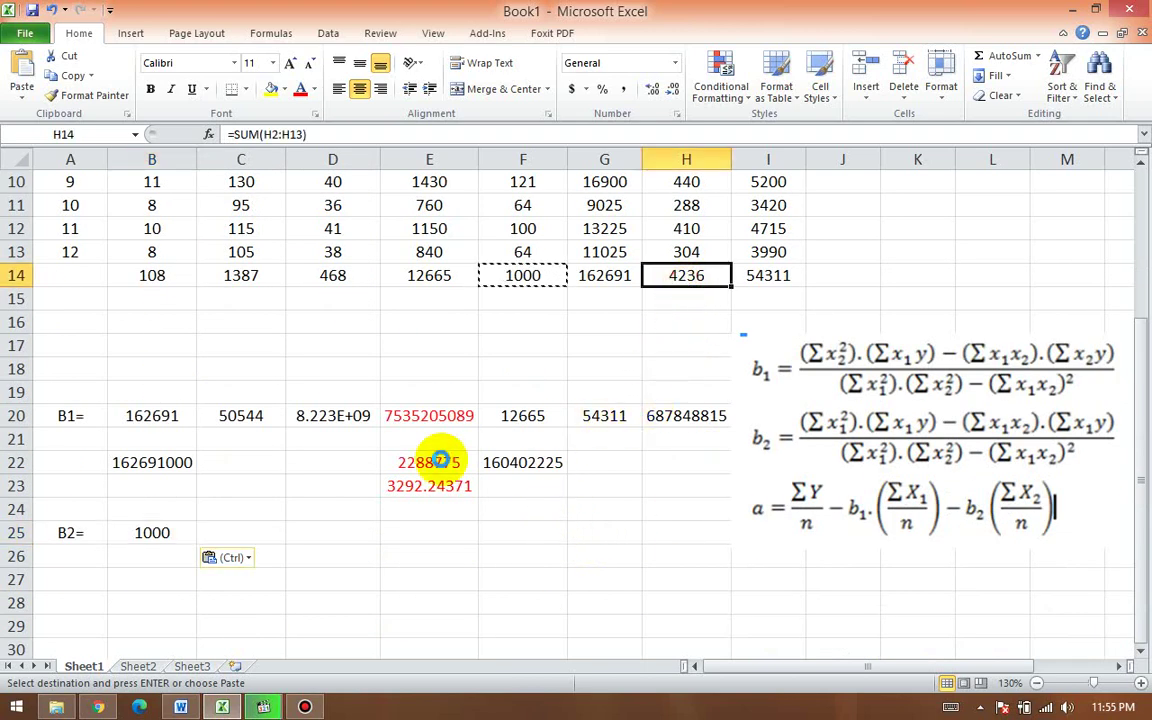
key("ctrl+c")
left_click(249, 531)
right_click(249, 531)
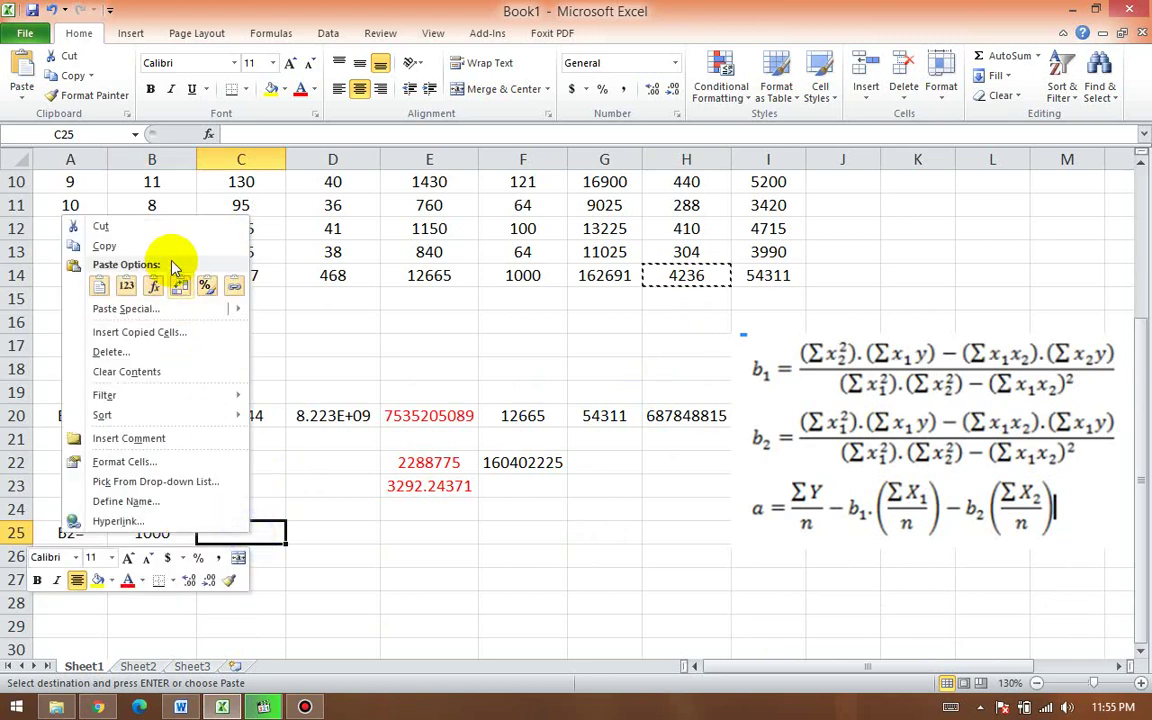
left_click(128, 287)
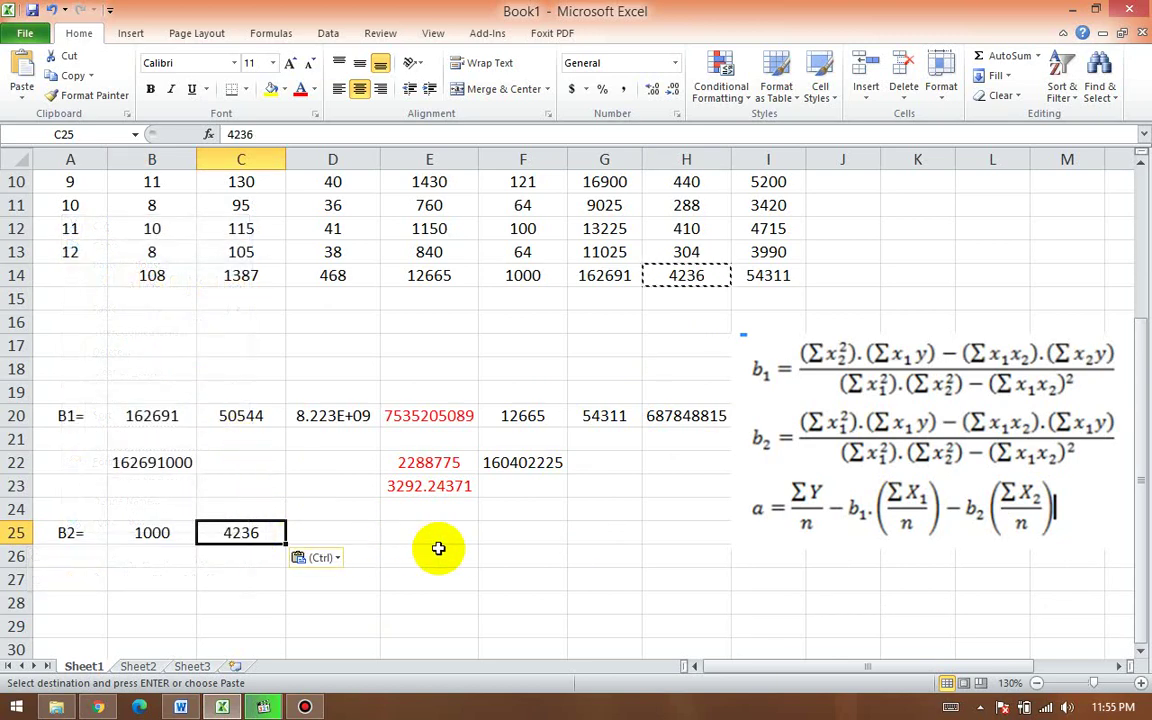
Step: Multiply the X1^2 total by the X1Y total in cell D25 with the formula =B25*C25
left_click(345, 538)
type("=")
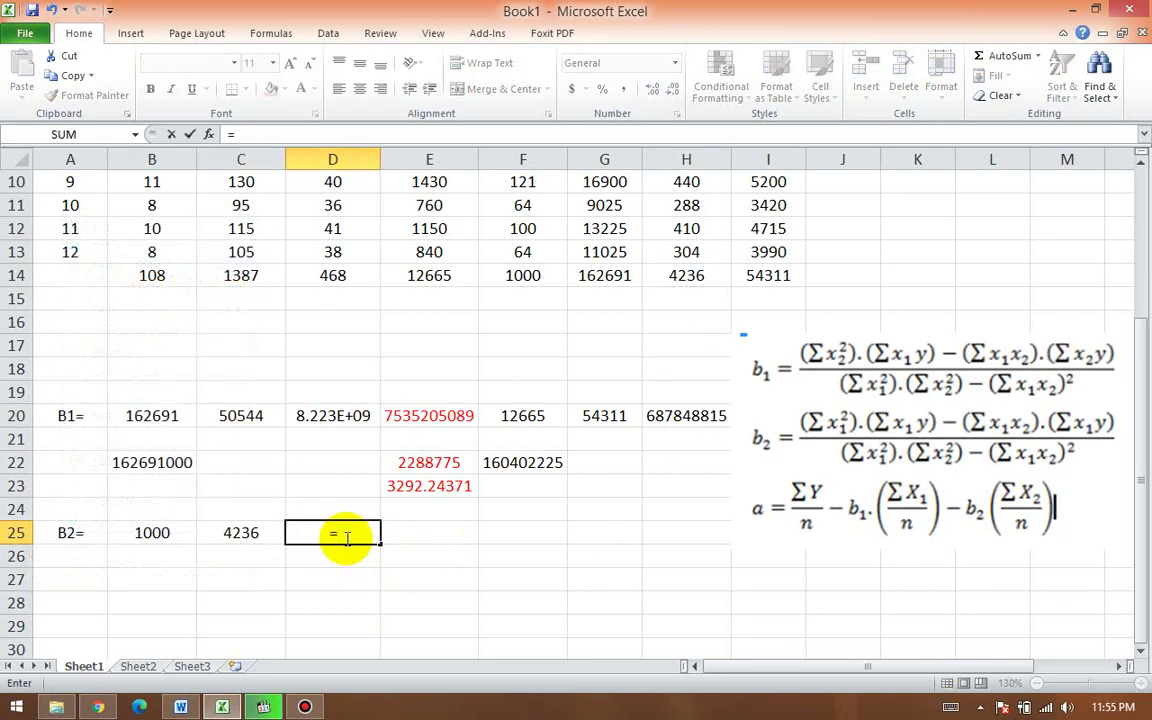
left_click(187, 535)
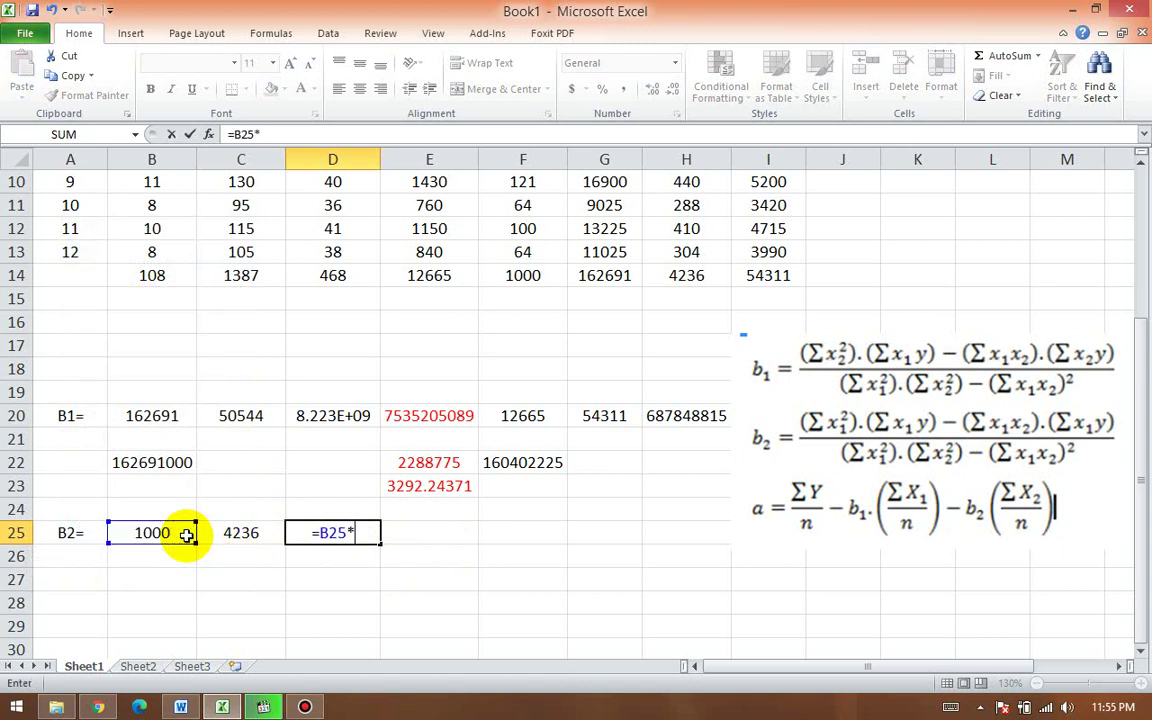
type("*")
left_click(228, 535)
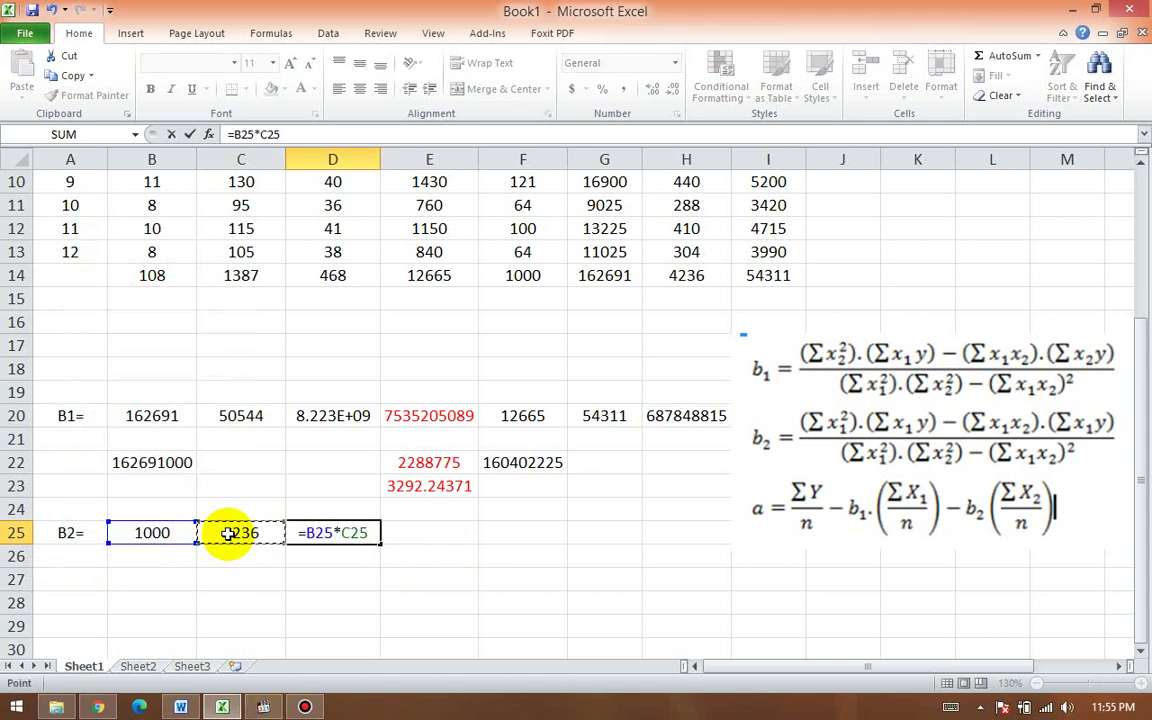
key("Return")
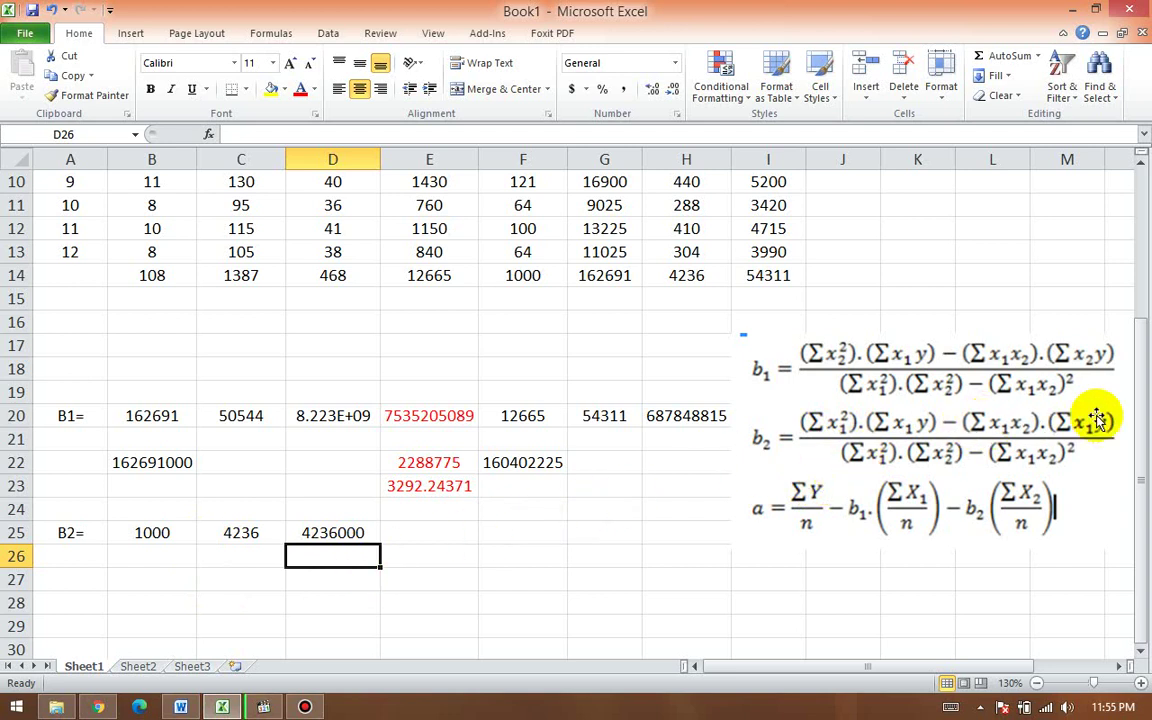
Step: Select cell F25 for the second product of the b2 numerator and locate the column totals in row 14
left_click(518, 533)
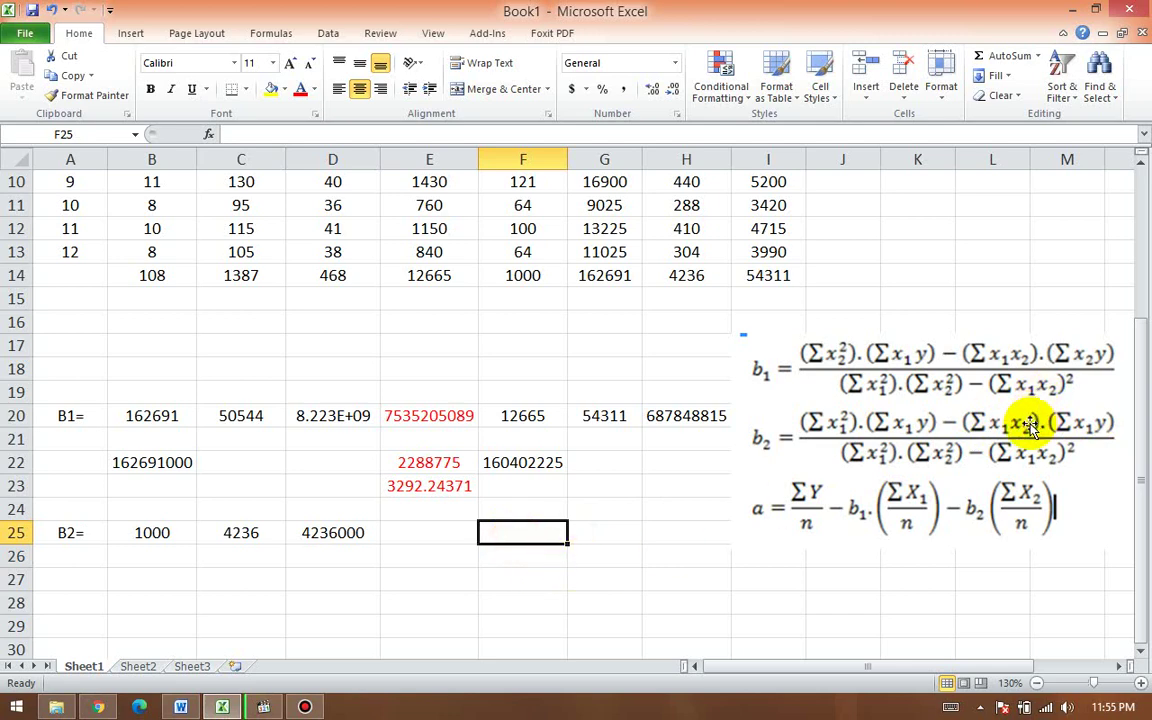
scroll(668, 445, "up", 3)
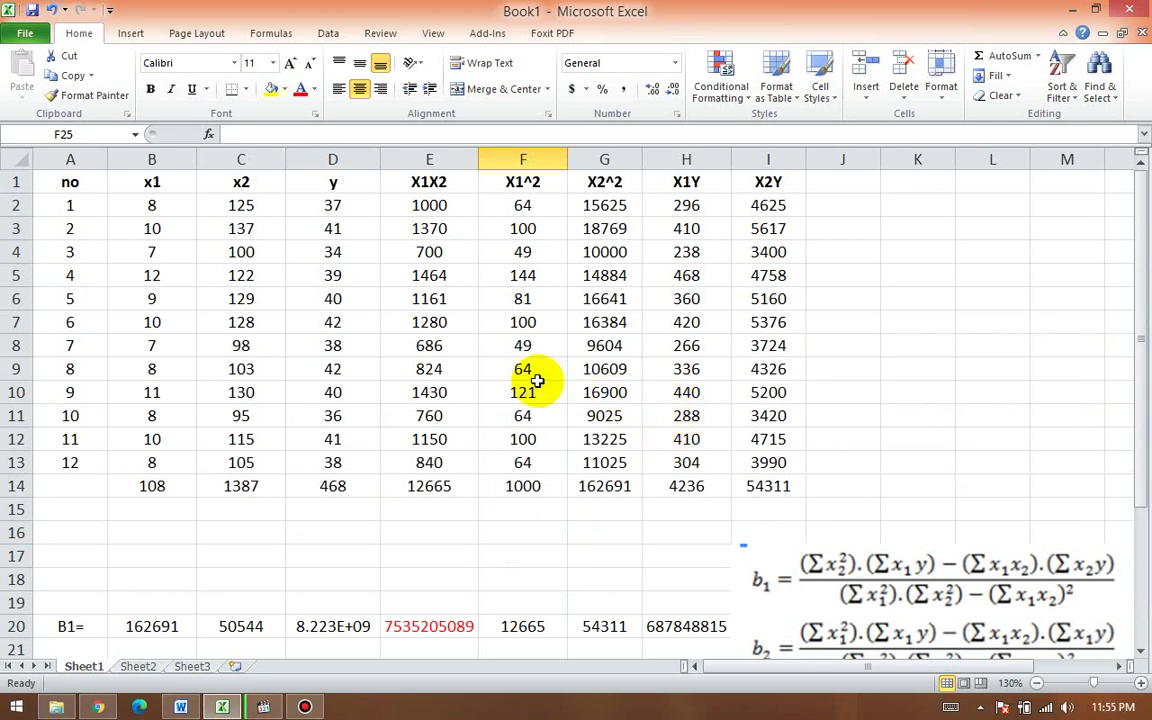
Step: Copy the X1X2 total from E14 and paste it as a value into F25 of the B2 row
left_click(441, 489)
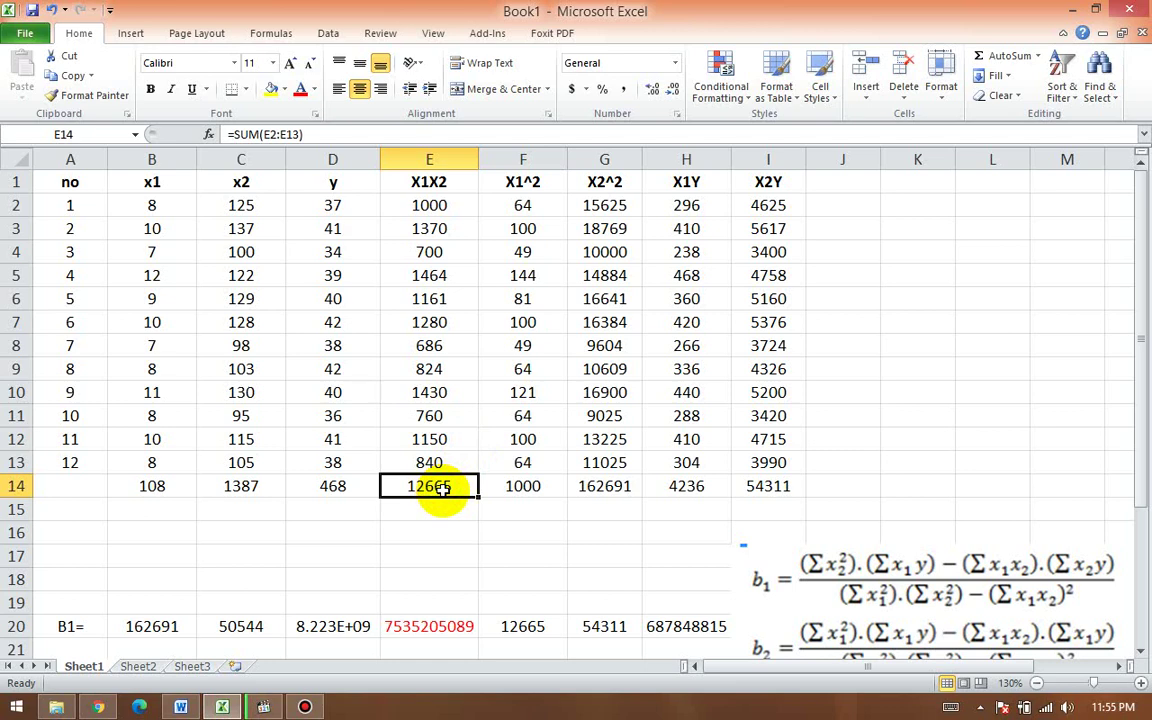
key("ctrl+c")
scroll(510, 530, "down", 3)
left_click(523, 529)
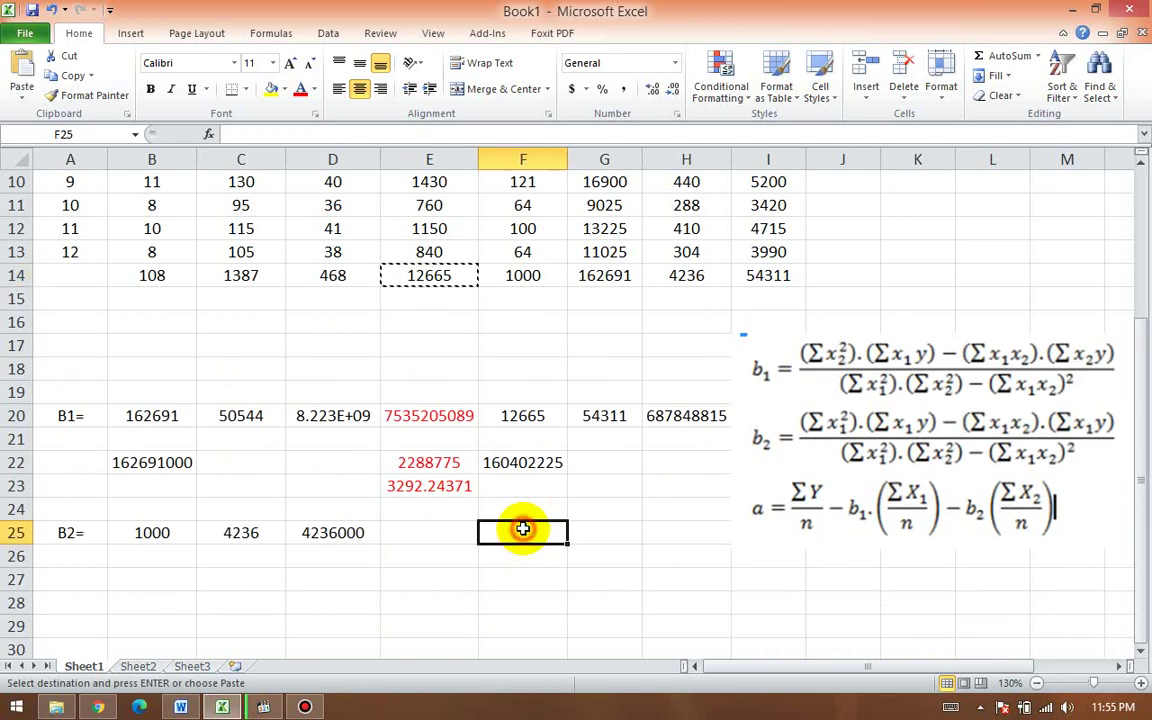
right_click(523, 529)
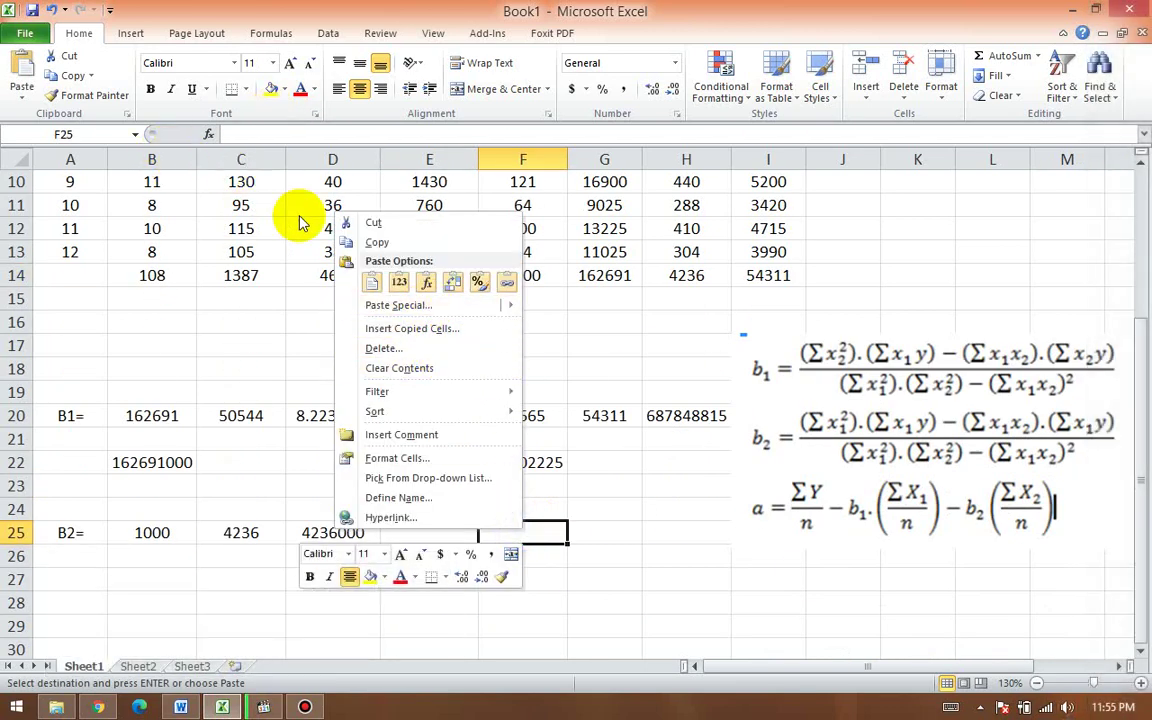
left_click(399, 282)
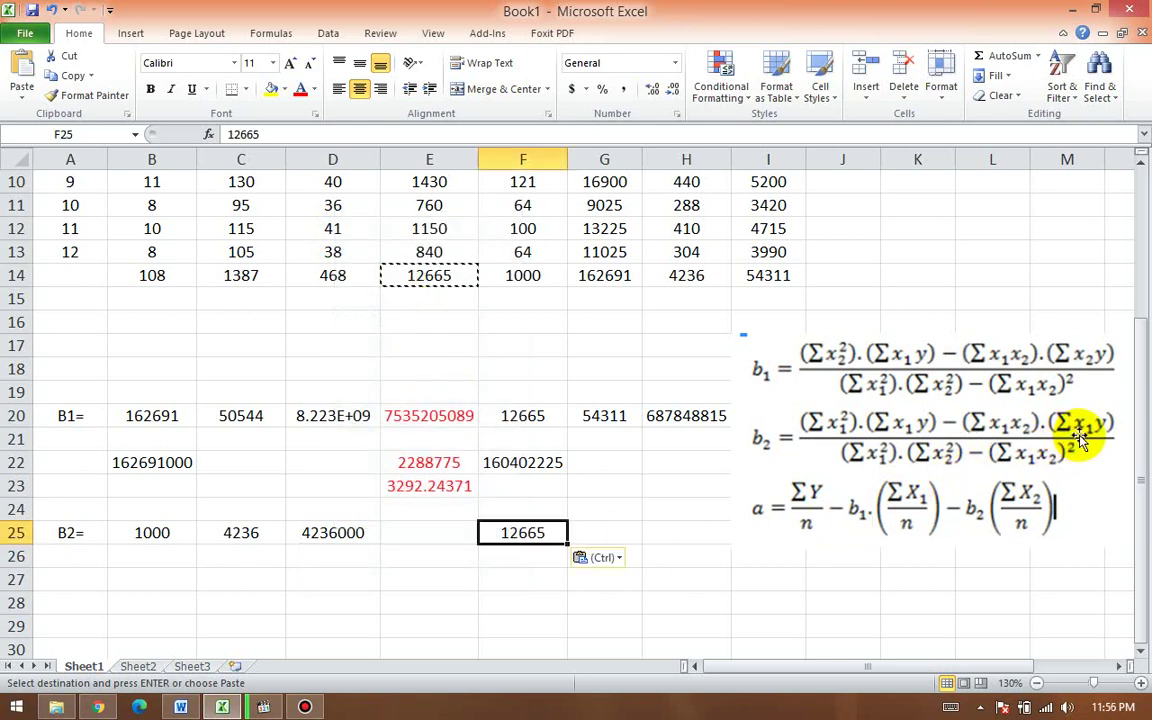
Step: Copy the X1Y total from H14 and paste it as a value into G25
scroll(779, 347, "up", 3)
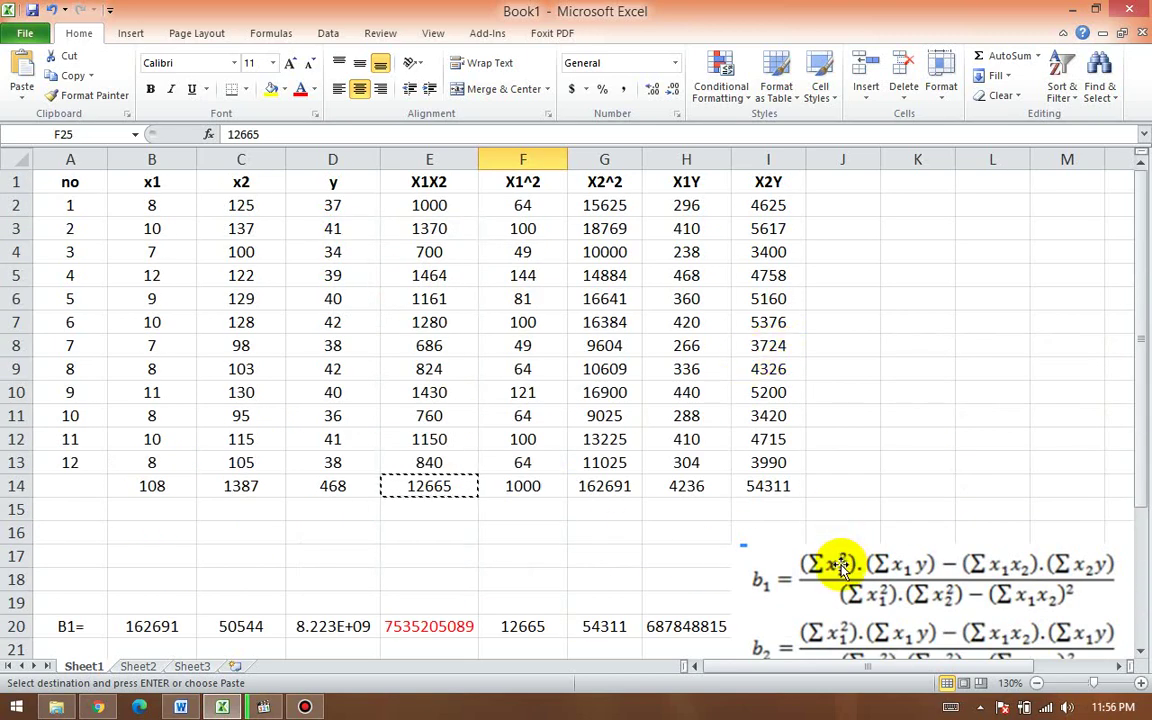
scroll(682, 494, "down", 4)
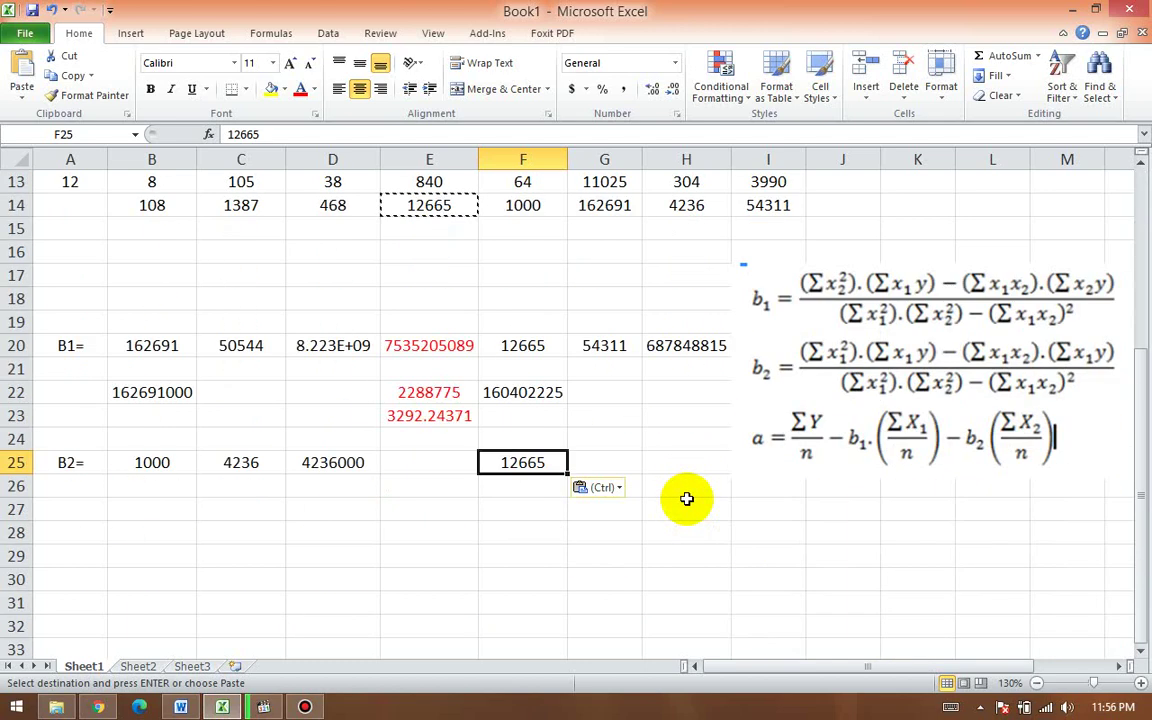
left_click(598, 466)
left_click(663, 206)
key("ctrl+c")
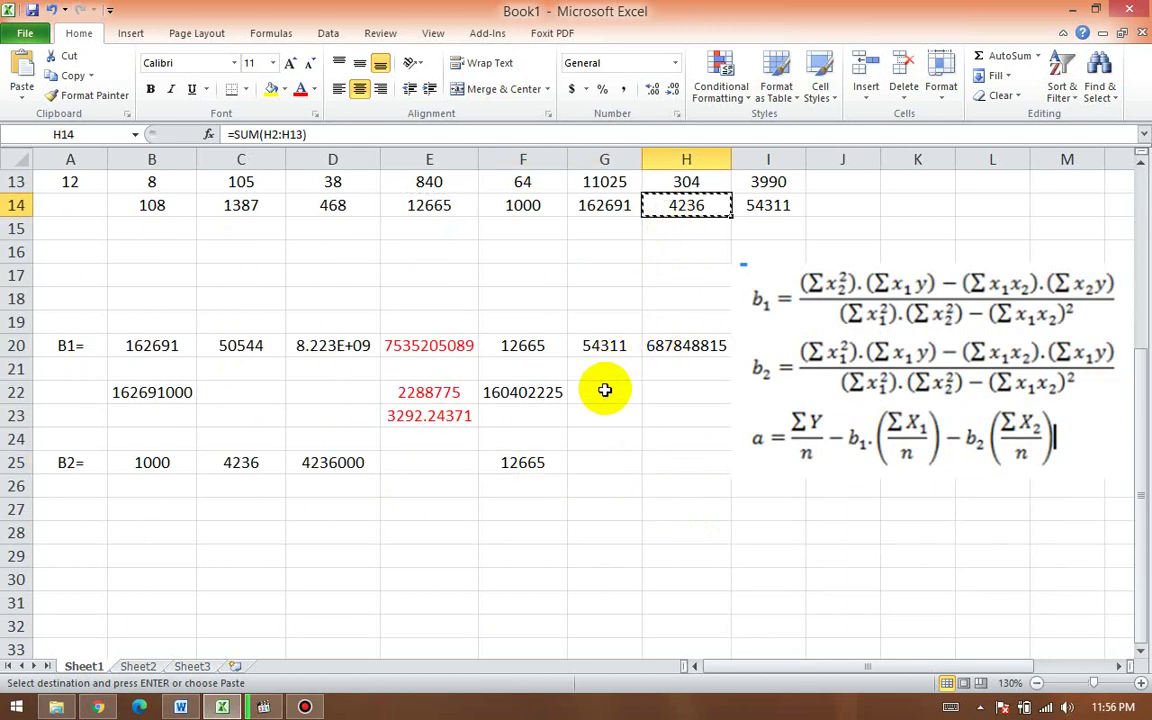
left_click(604, 462)
right_click(604, 462)
left_click(489, 218)
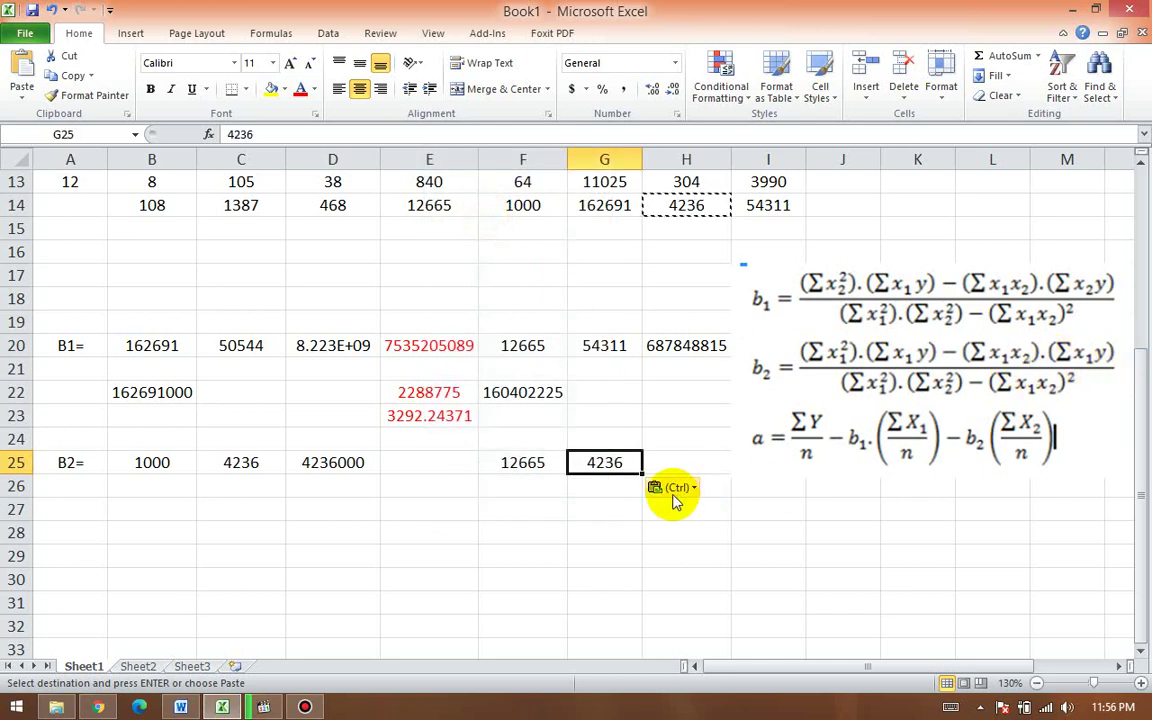
Step: Enter the formula =F25*G25 in H25 to multiply the two pasted totals
left_click(685, 462)
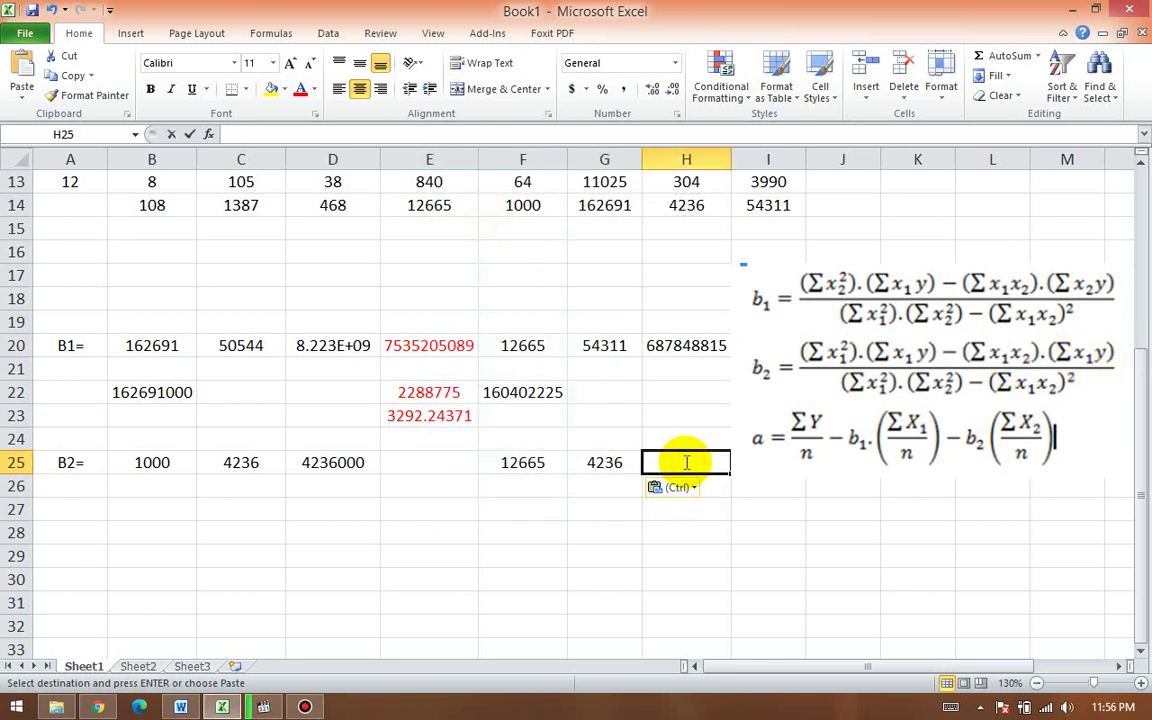
type("=")
left_click(540, 468)
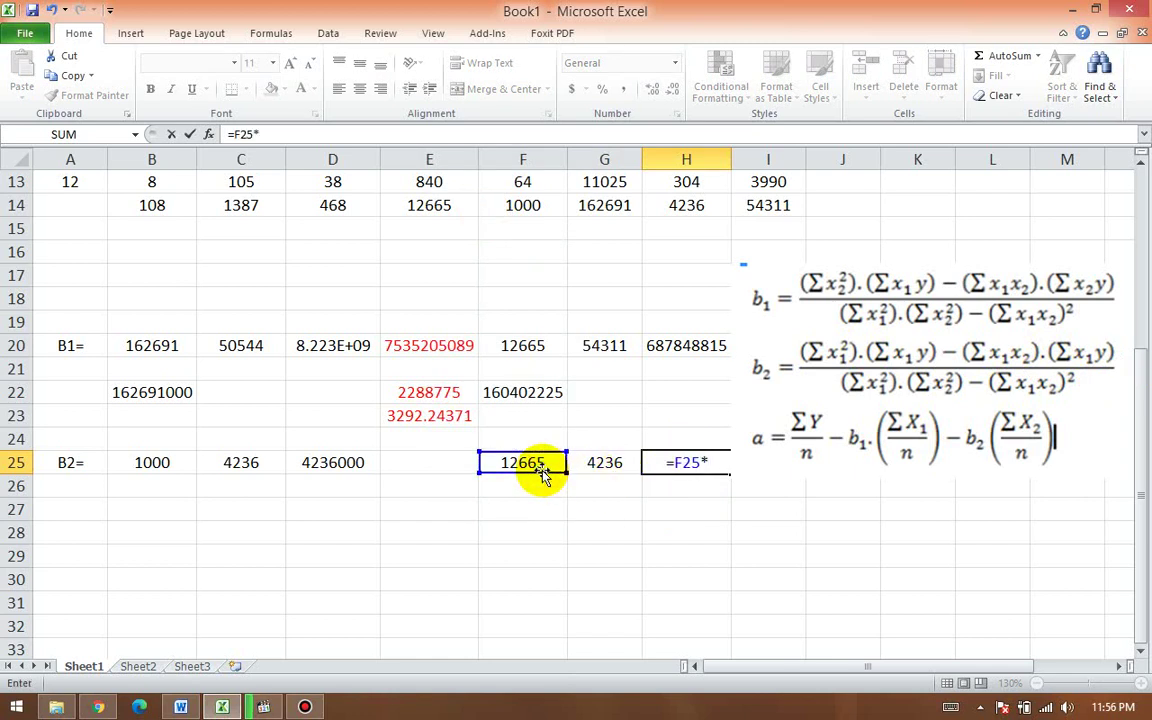
left_click(604, 464)
key("Return")
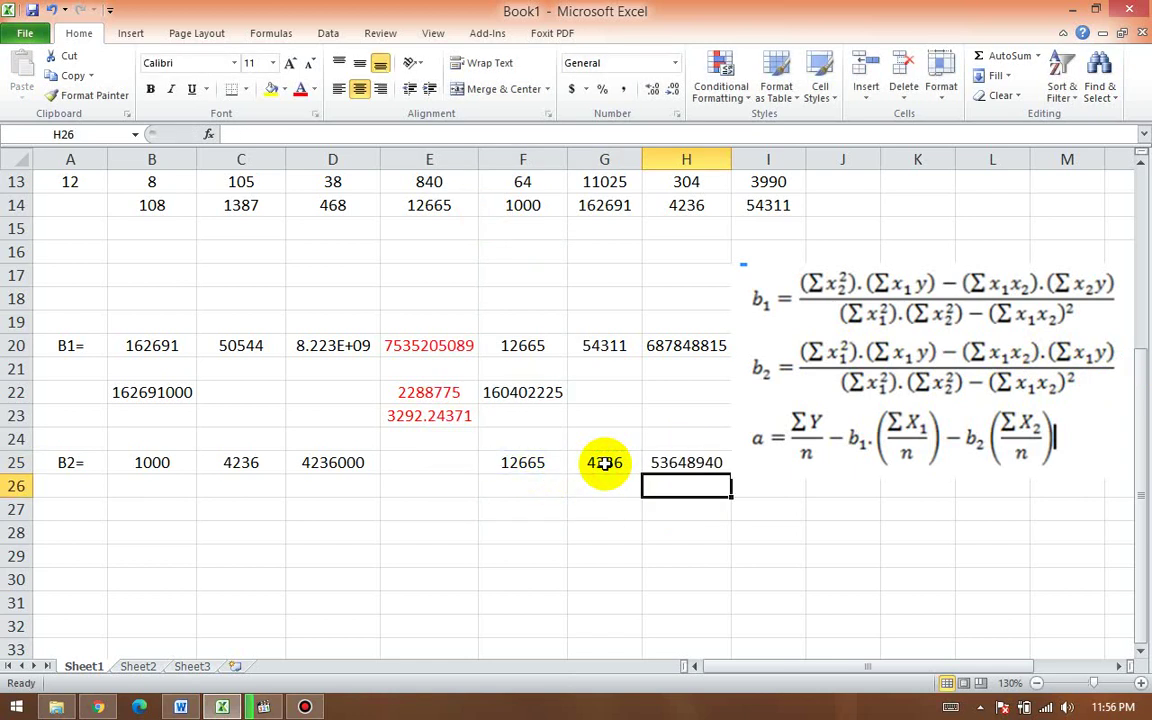
Step: Calculate the B2 numerator in E25 with =D25-H25 and colour its text red
left_click(411, 461)
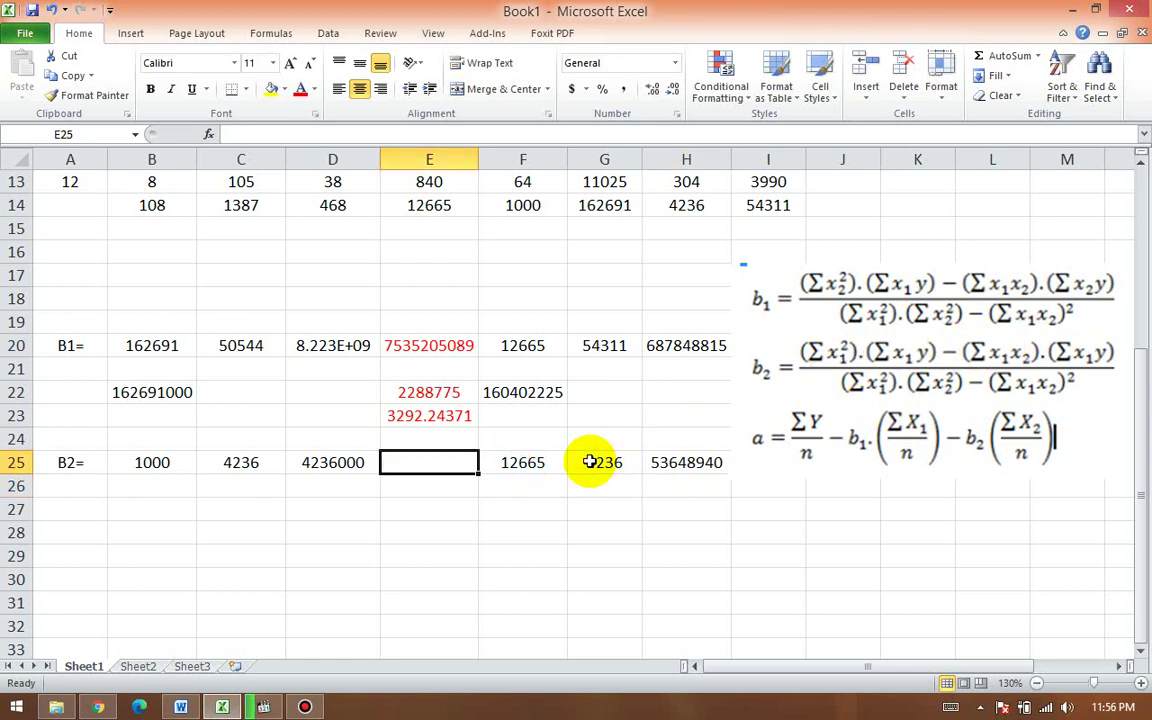
type("=")
left_click(344, 465)
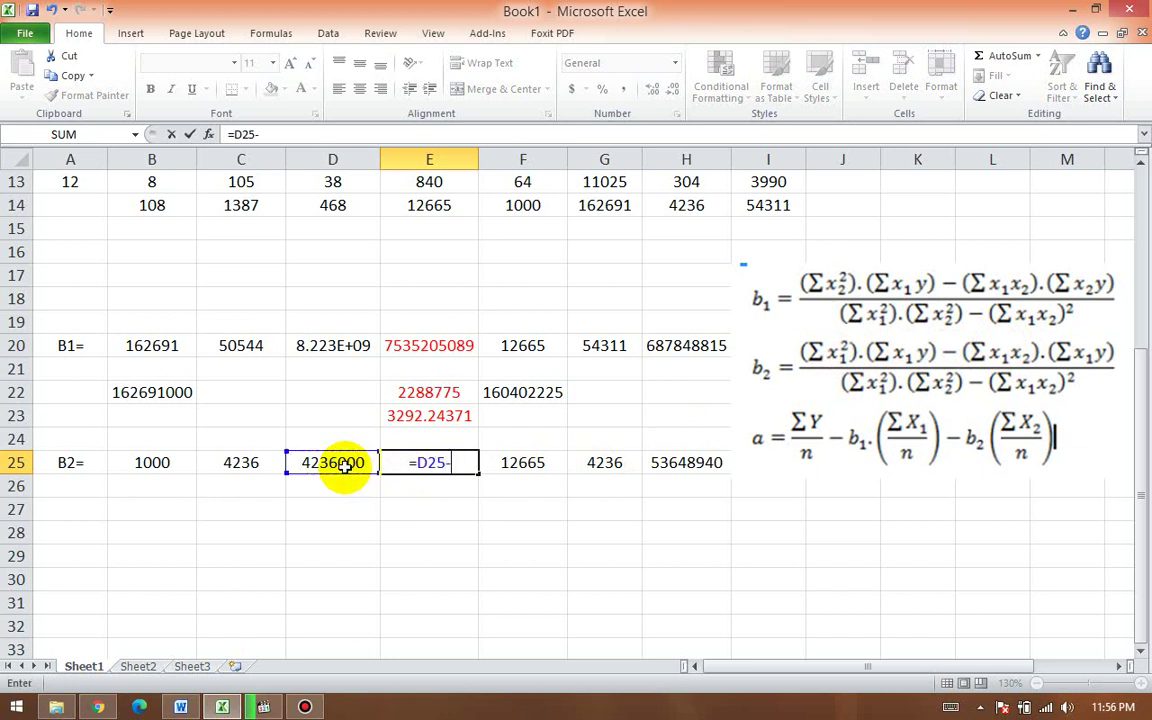
type("-")
left_click(655, 462)
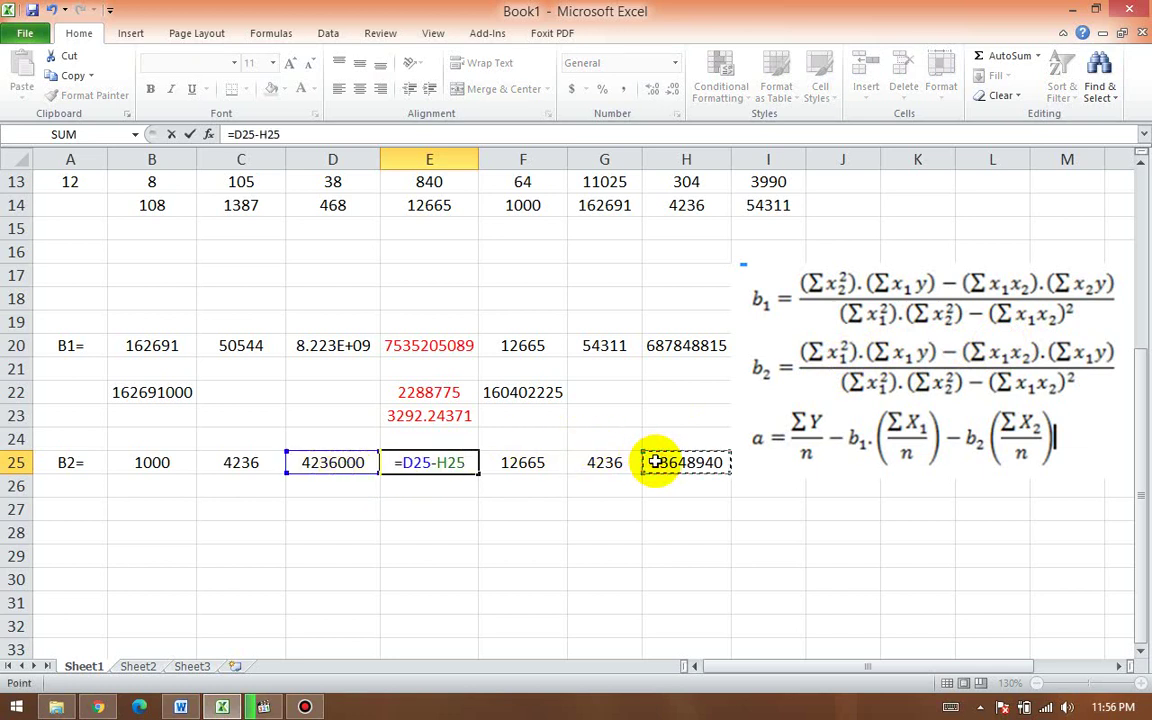
key("Return")
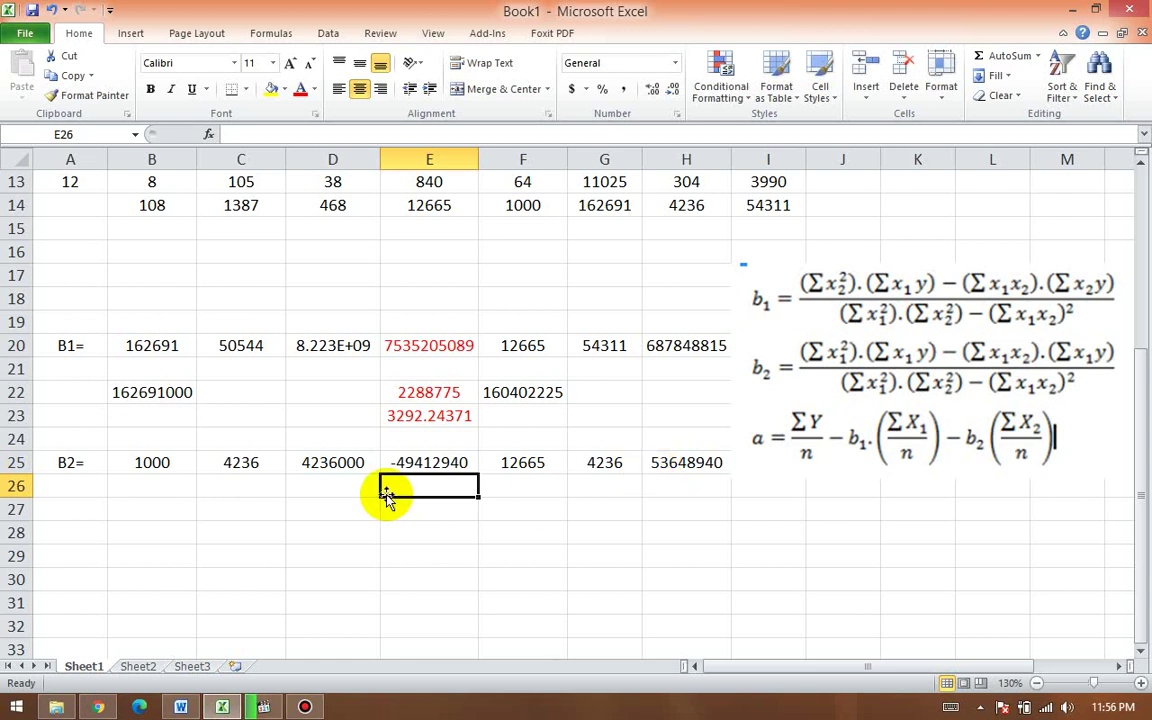
left_click(400, 460)
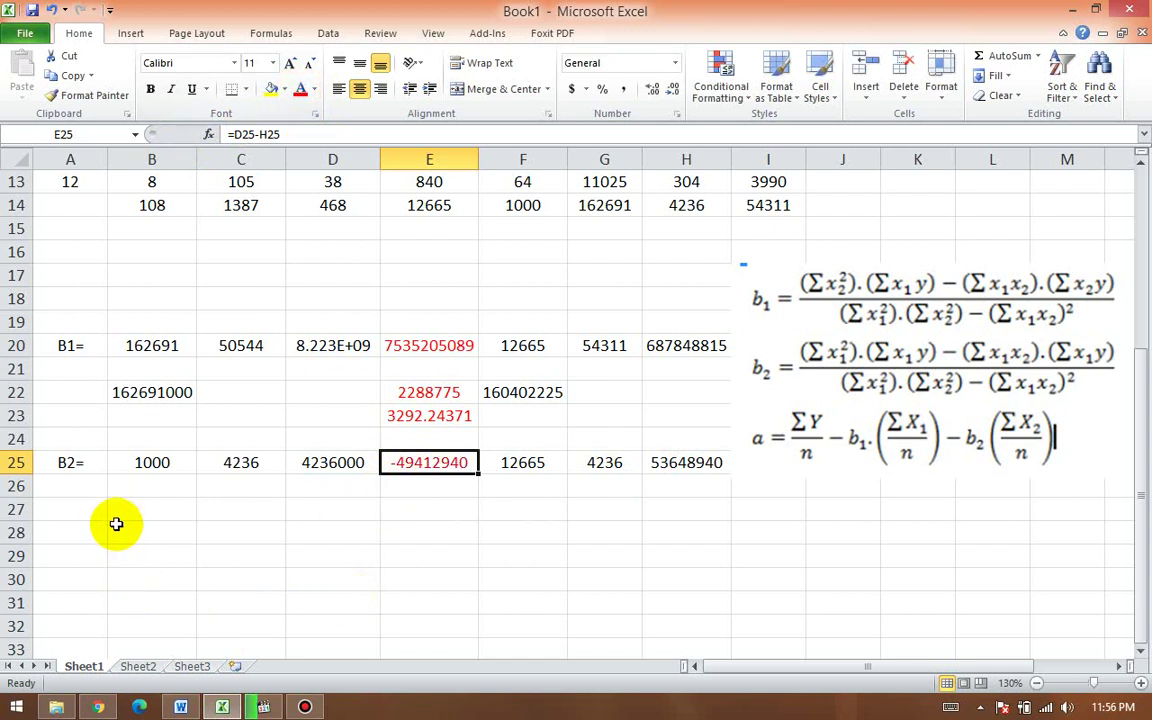
Step: Copy the X1^2 total from F14 and paste it as a value into B27 for the B2 denominator
left_click(157, 485)
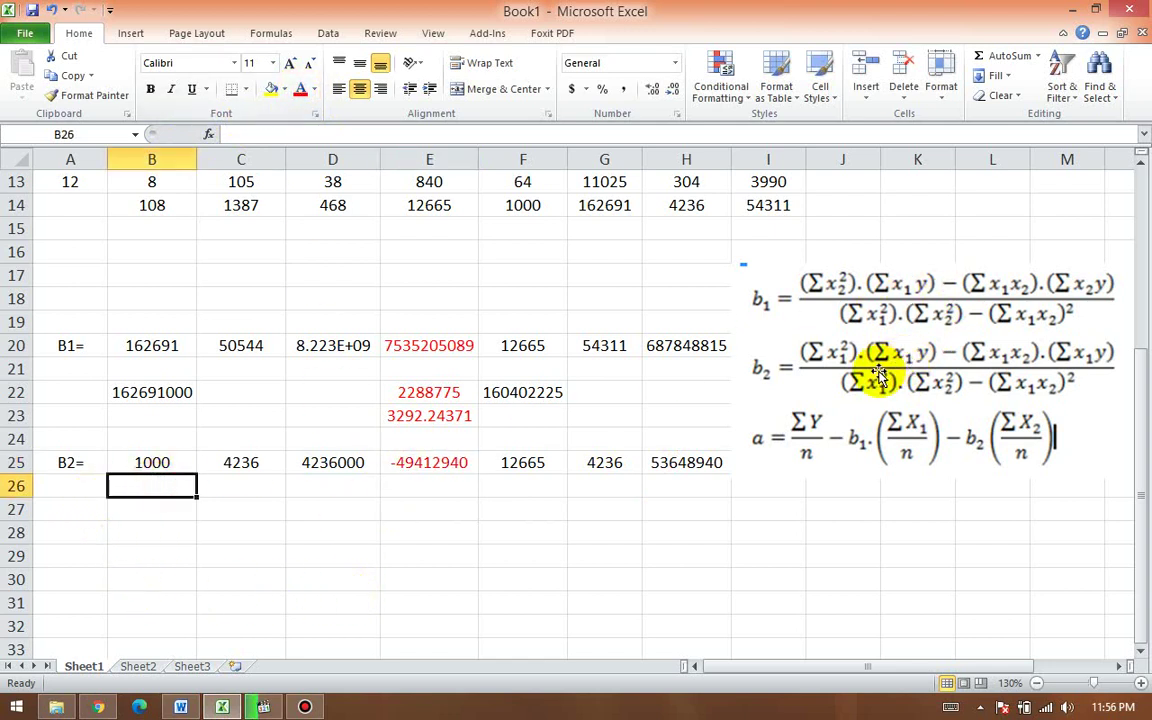
left_click(150, 508)
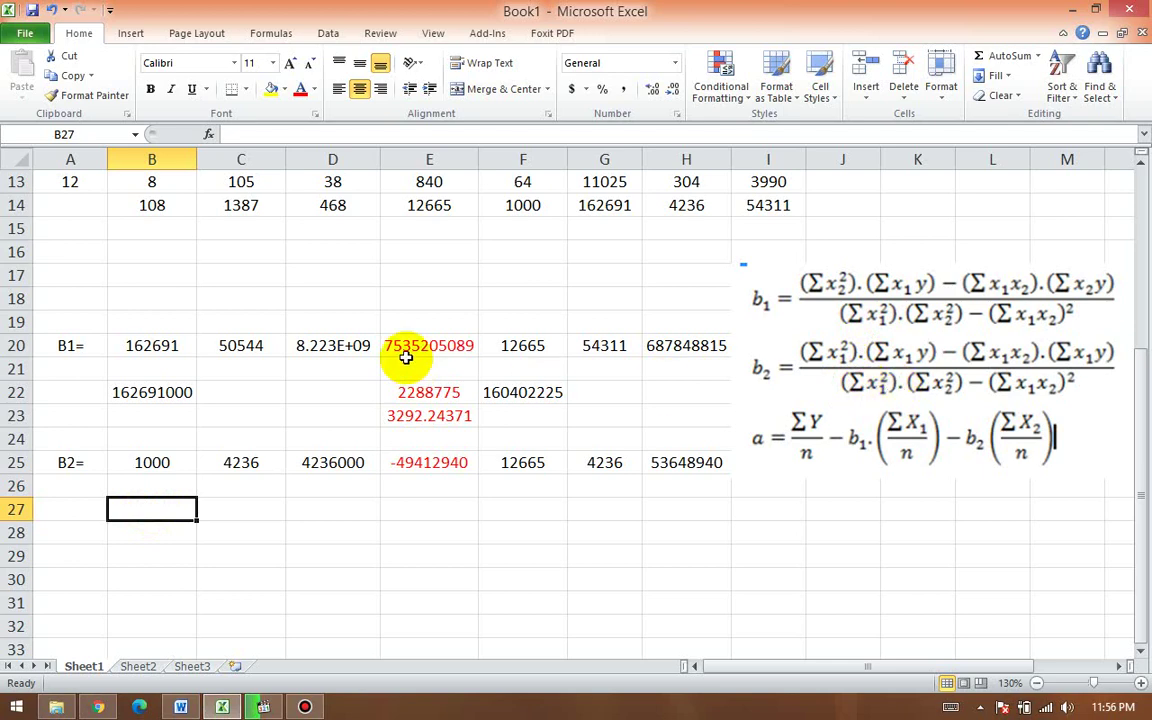
scroll(405, 357, "up", 4)
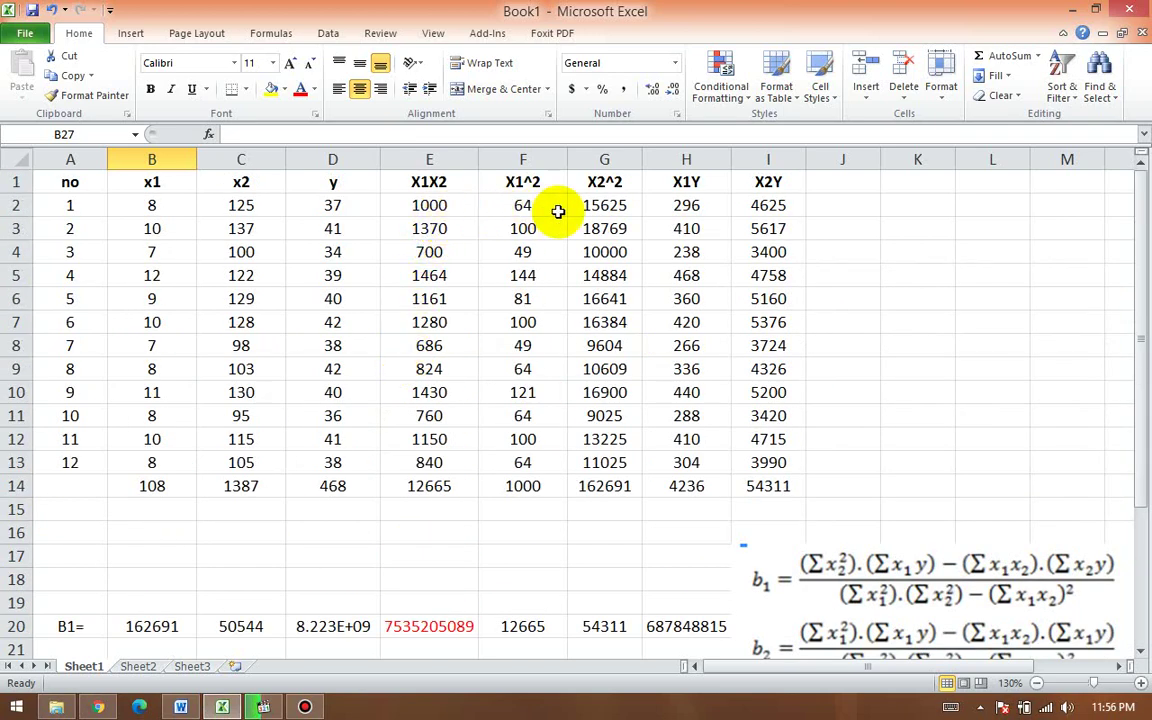
scroll(527, 440, "down", 2)
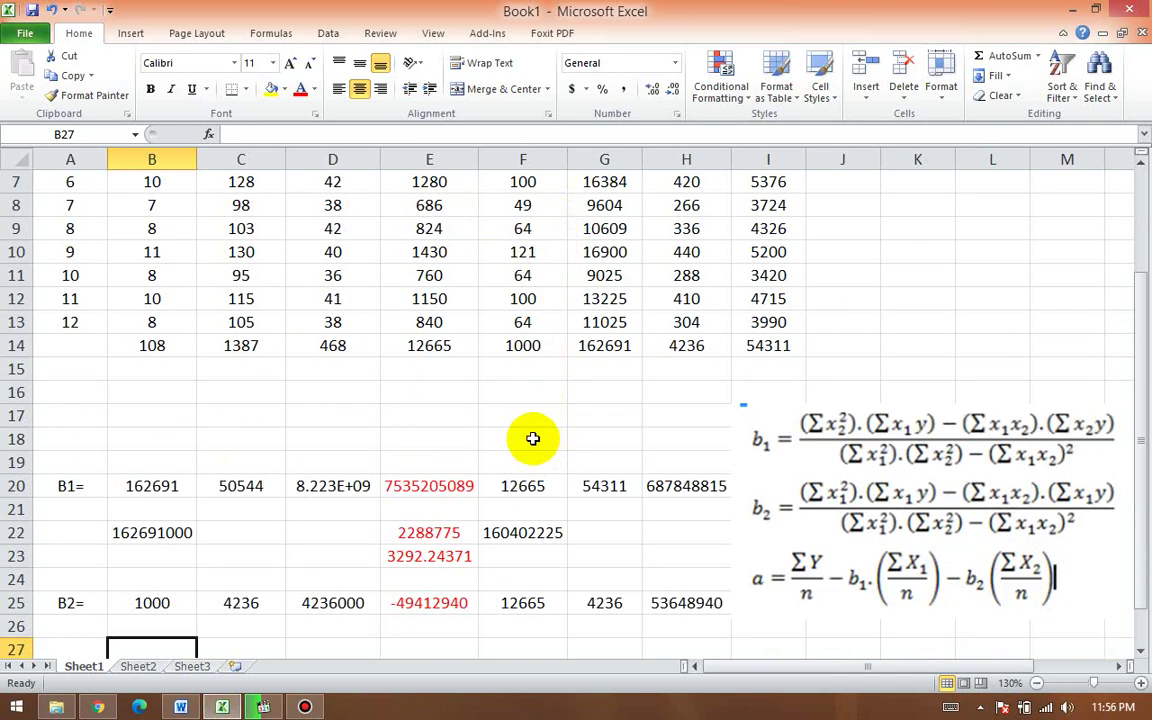
scroll(505, 378, "down", 1)
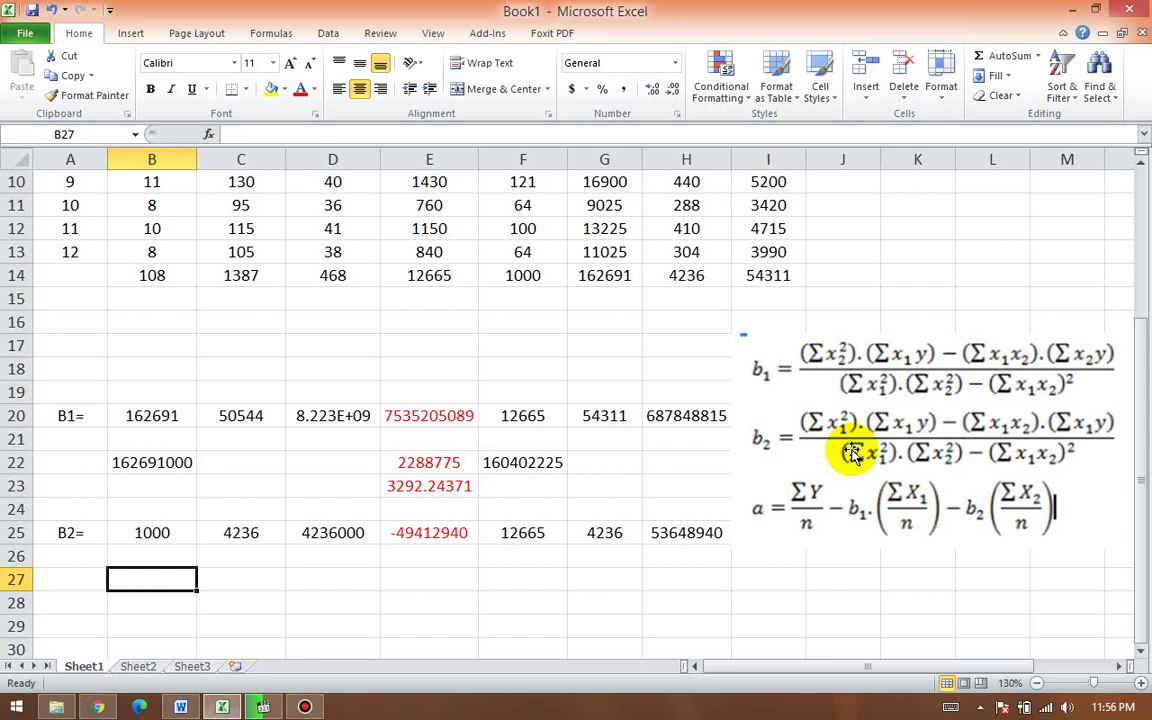
left_click(517, 277)
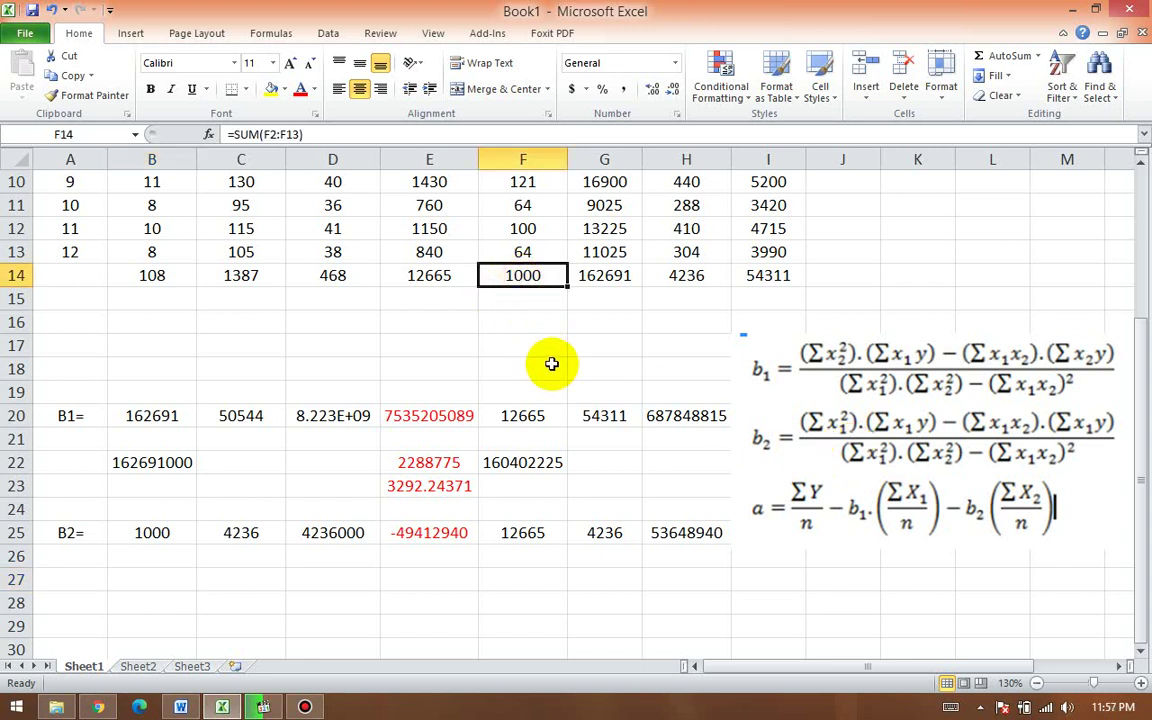
key("ctrl+c")
left_click(175, 571)
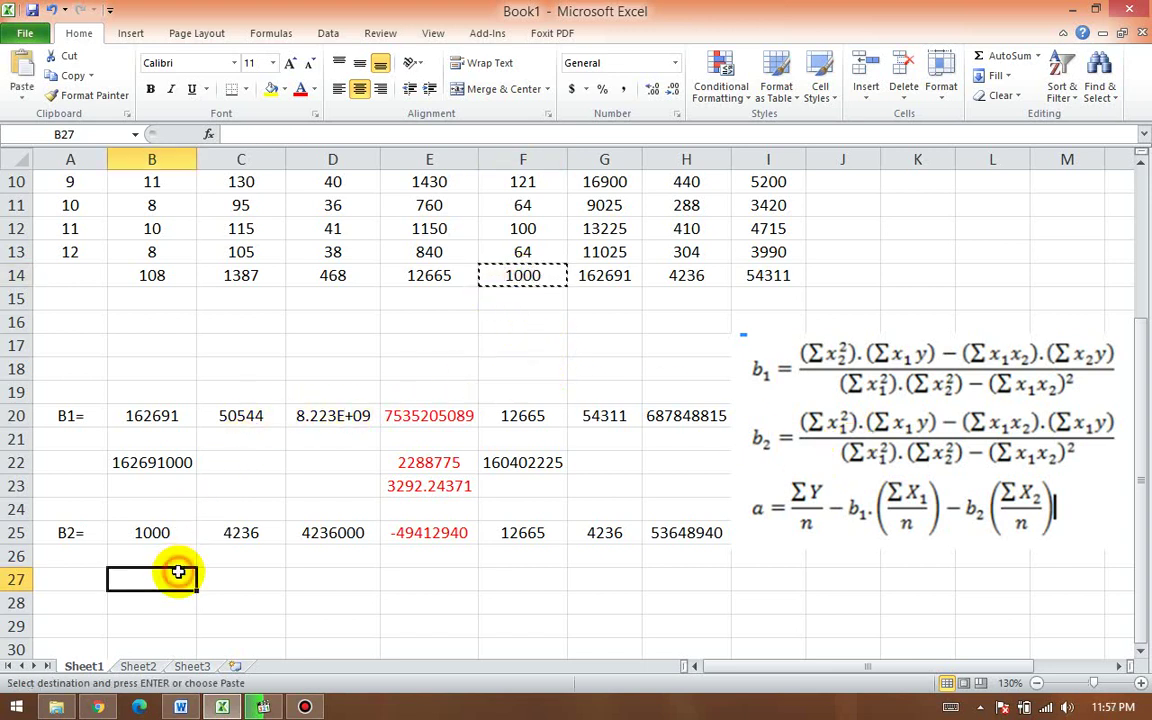
right_click(175, 572)
left_click(246, 327)
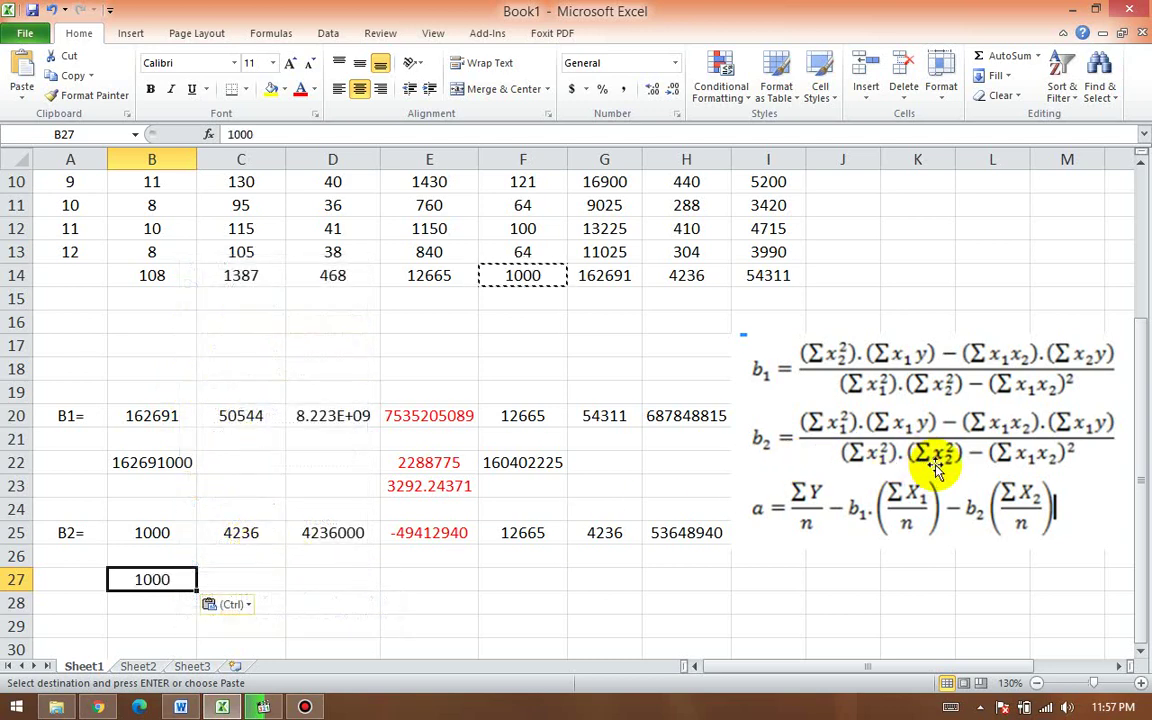
Step: Copy the X2^2 total from G14 and paste it as a value into C27
left_click(605, 276)
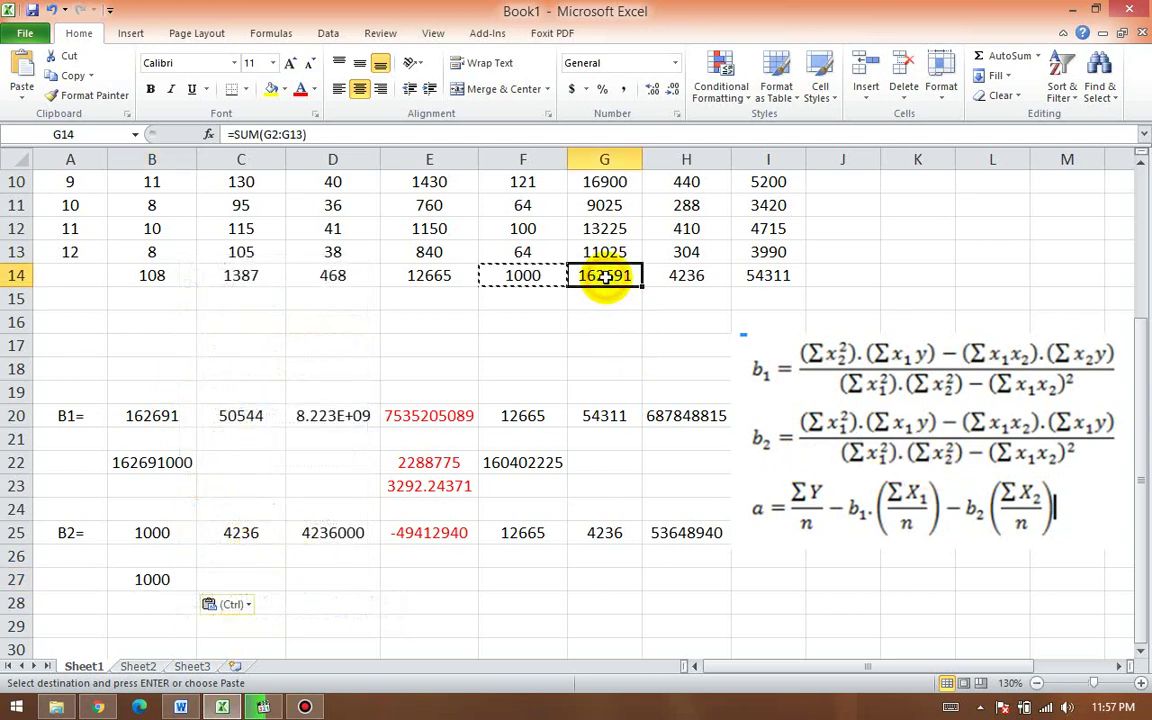
scroll(610, 300, "up", 3)
right_click(608, 488)
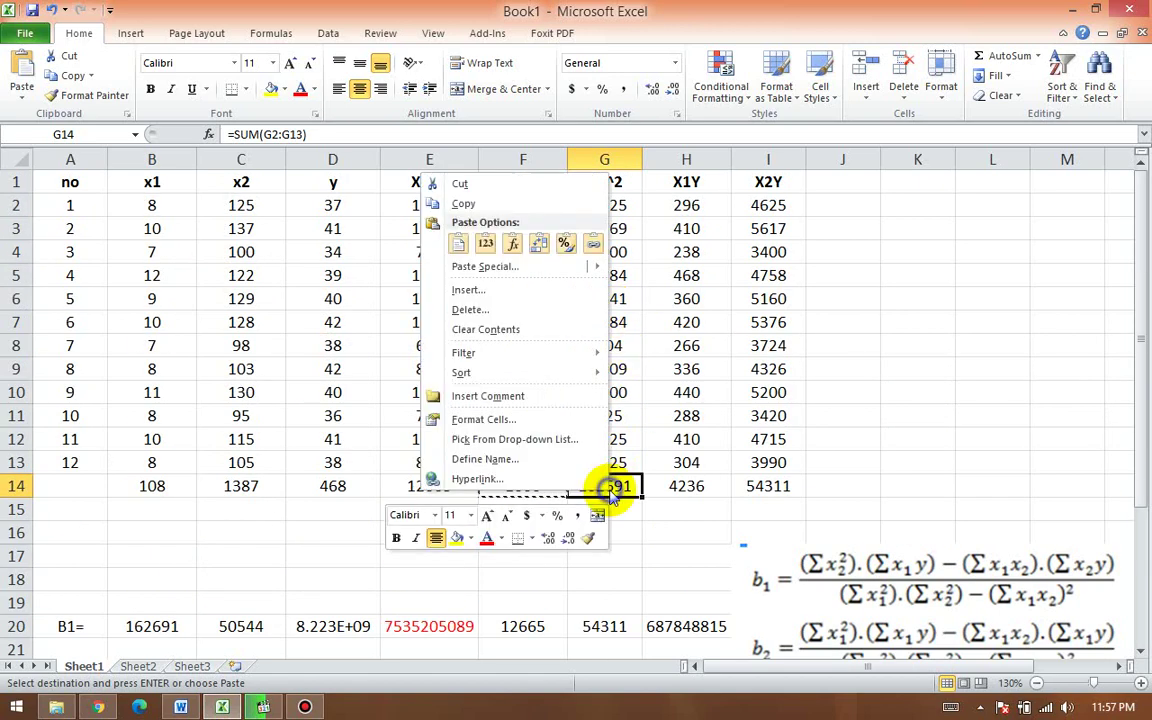
left_click(466, 204)
scroll(273, 481, "down", 4)
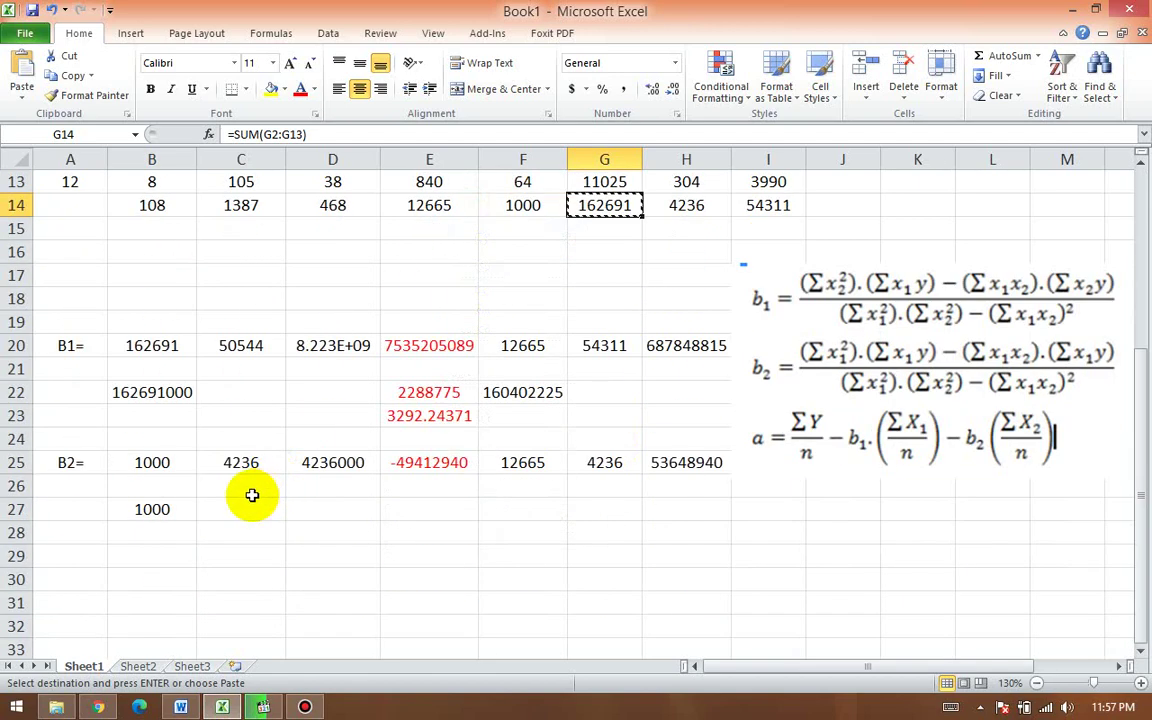
left_click(239, 514)
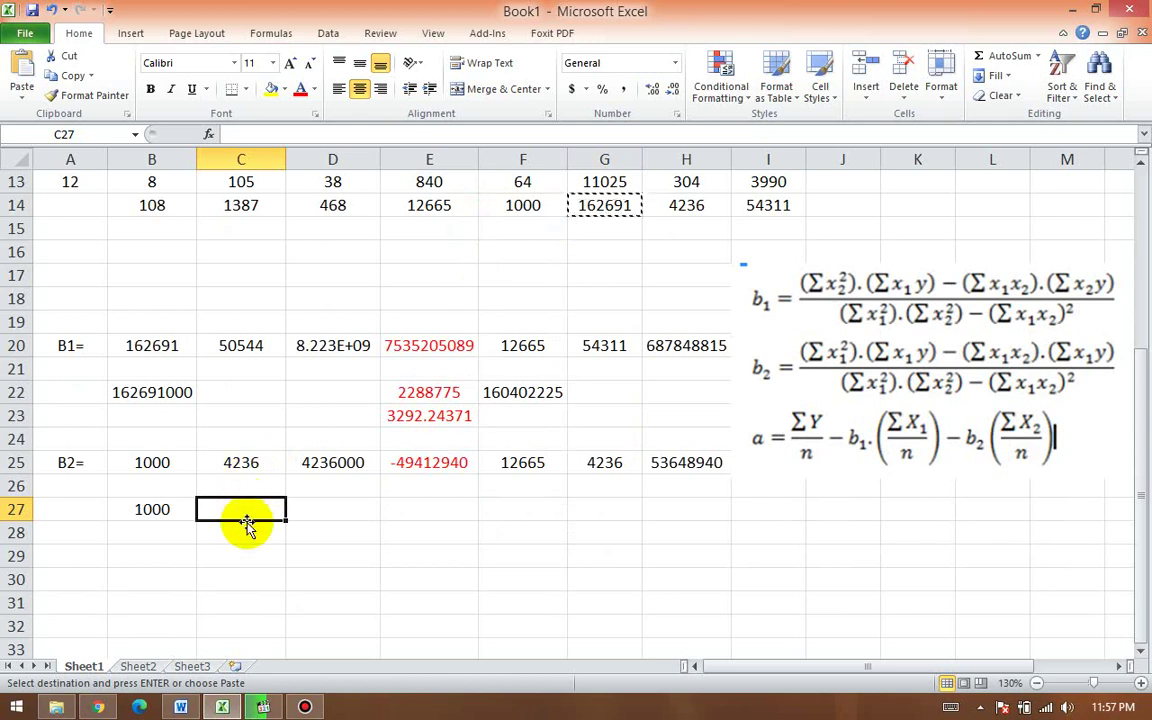
right_click(252, 506)
left_click(136, 264)
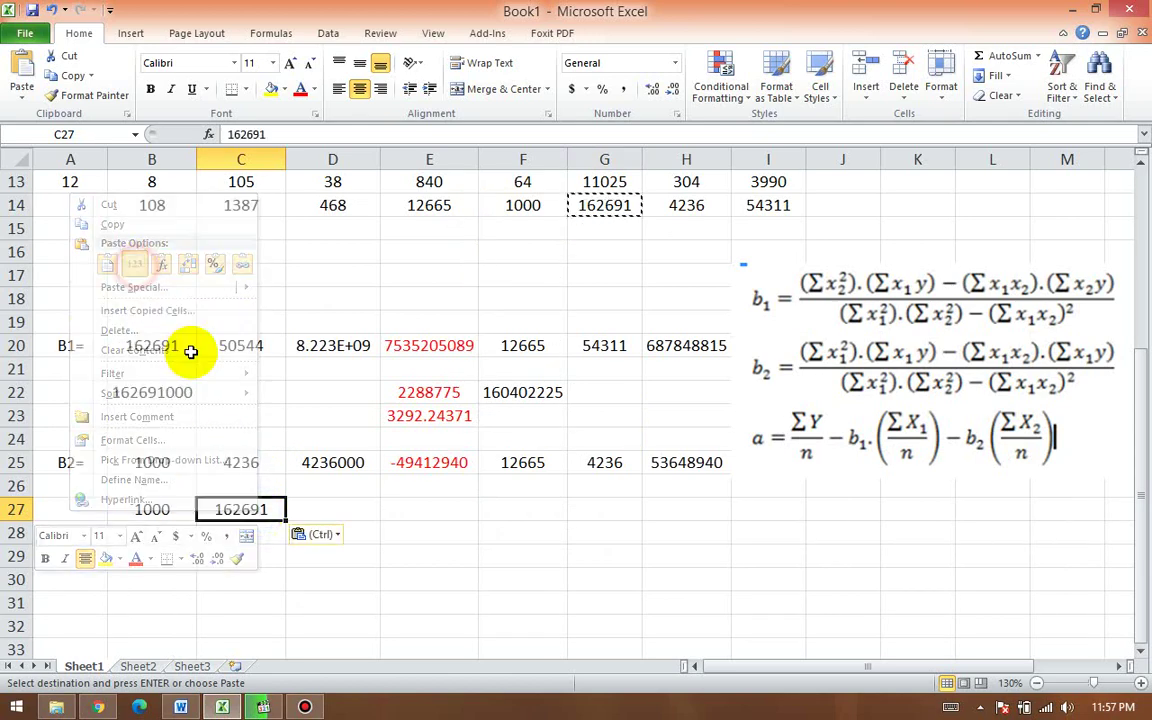
Step: Enter the formula =B27*C27 in D27 to multiply the X1^2 and X2^2 totals
left_click(325, 516)
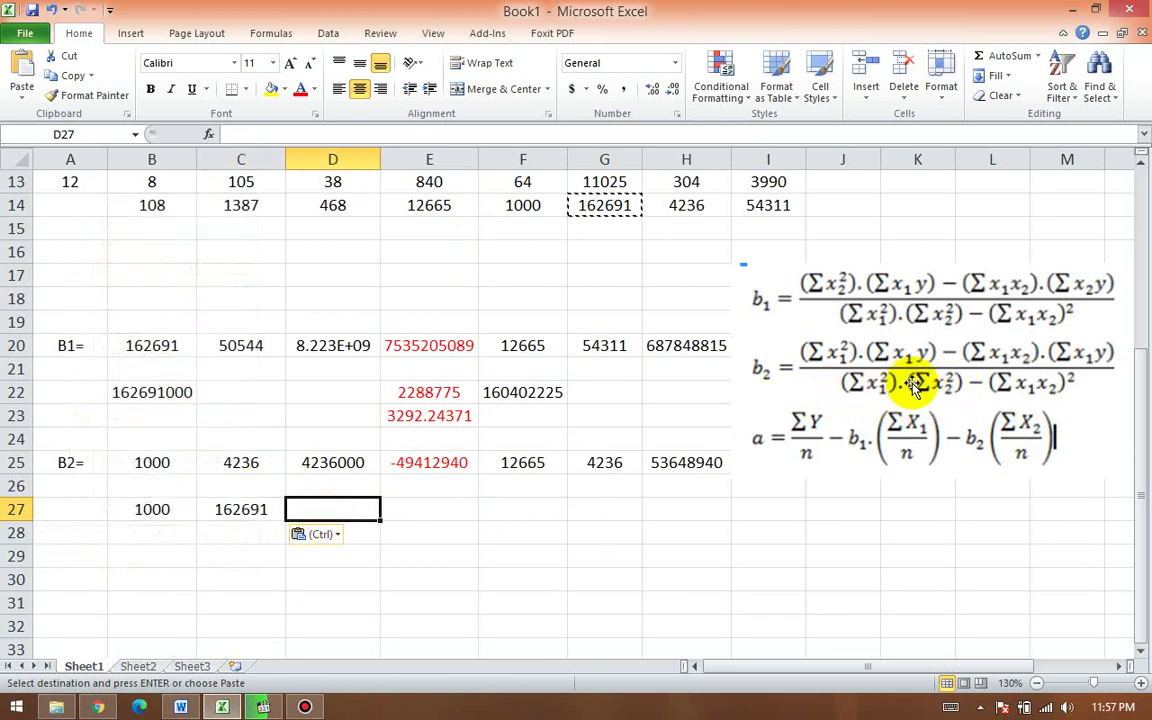
type("=")
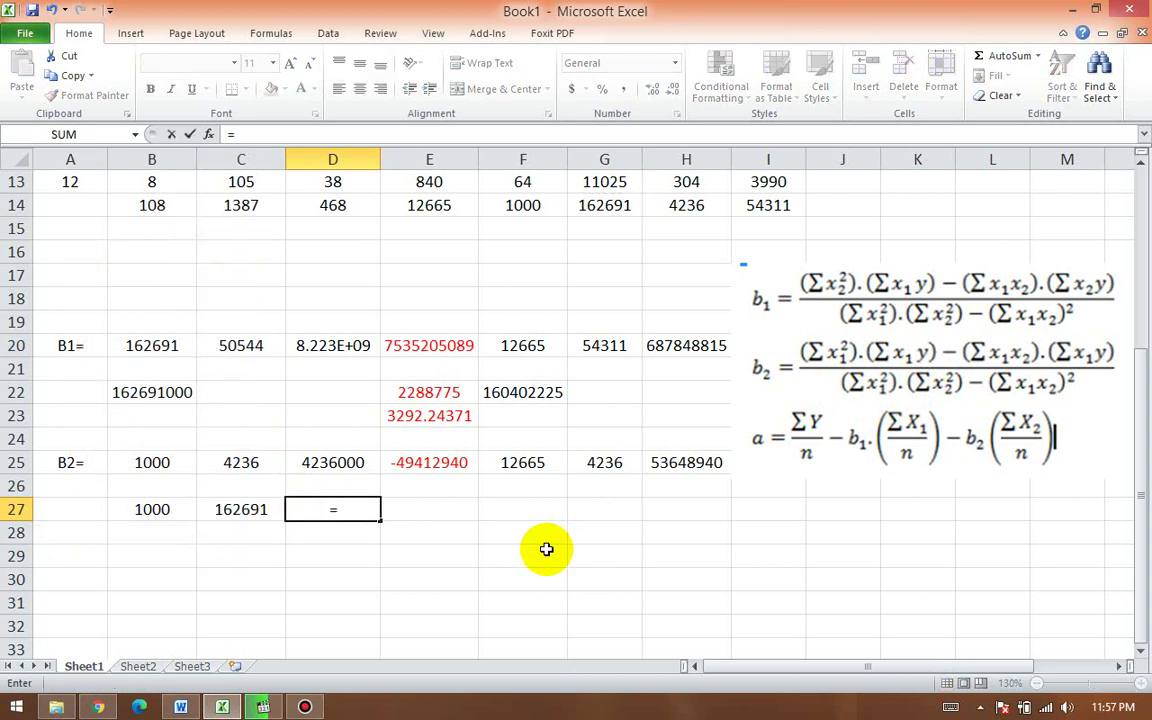
left_click(157, 511)
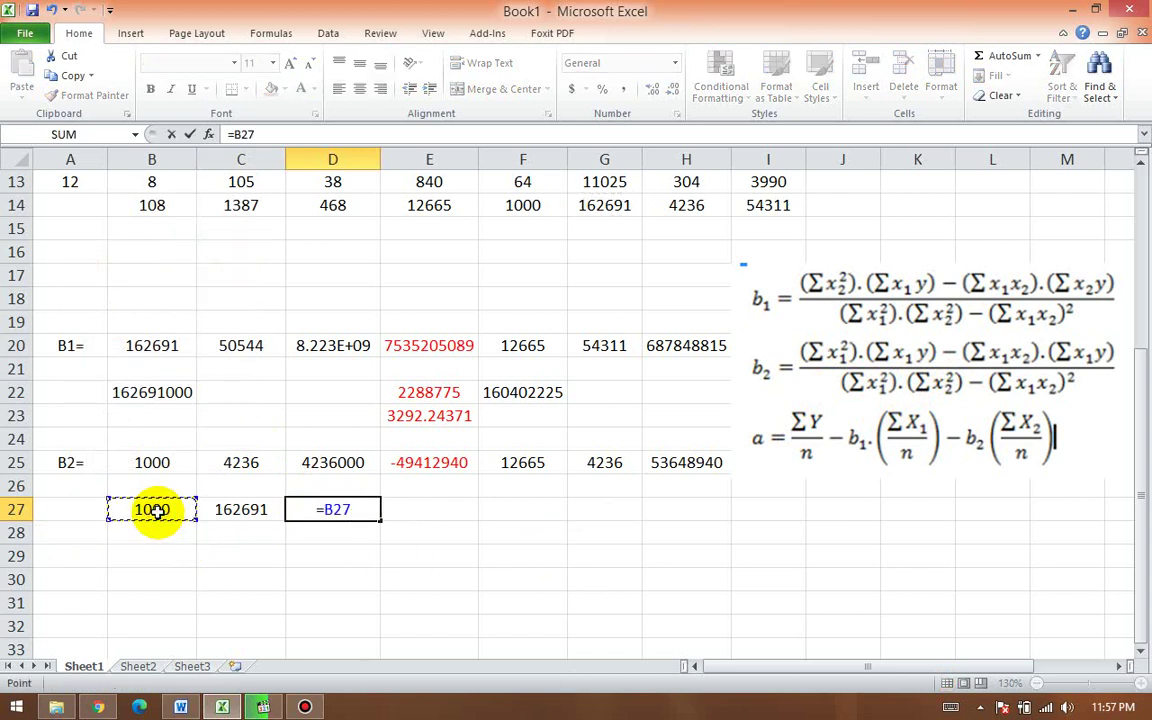
type("*")
left_click(246, 507)
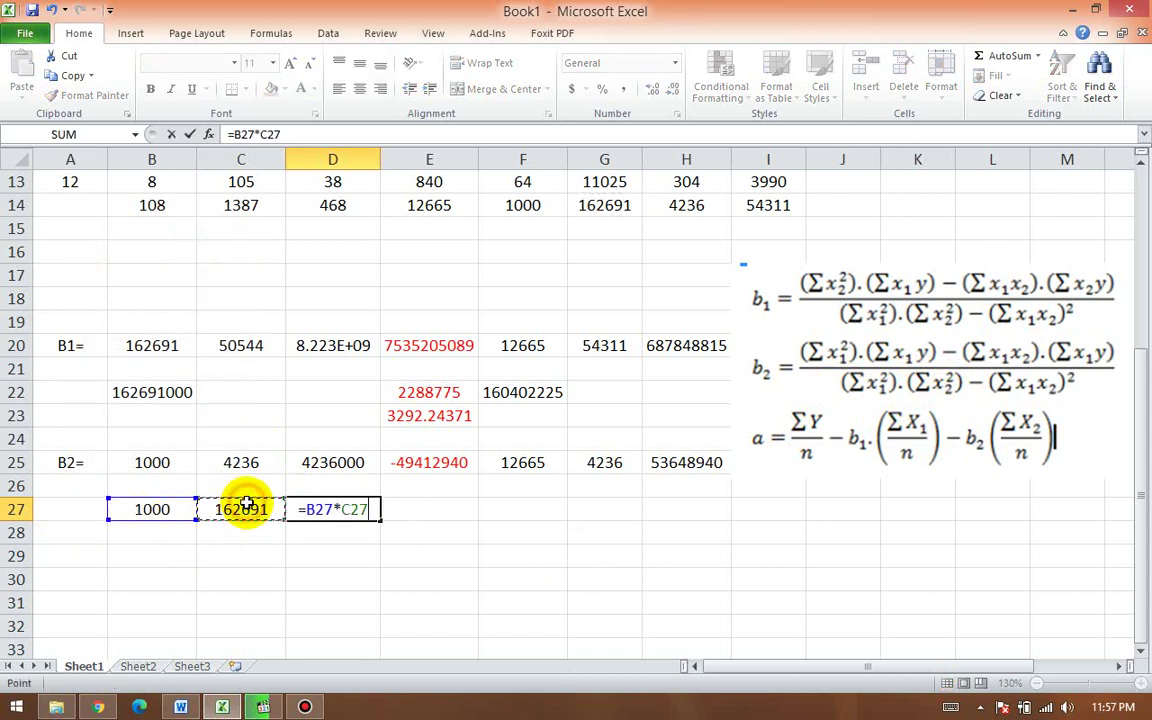
key("Return")
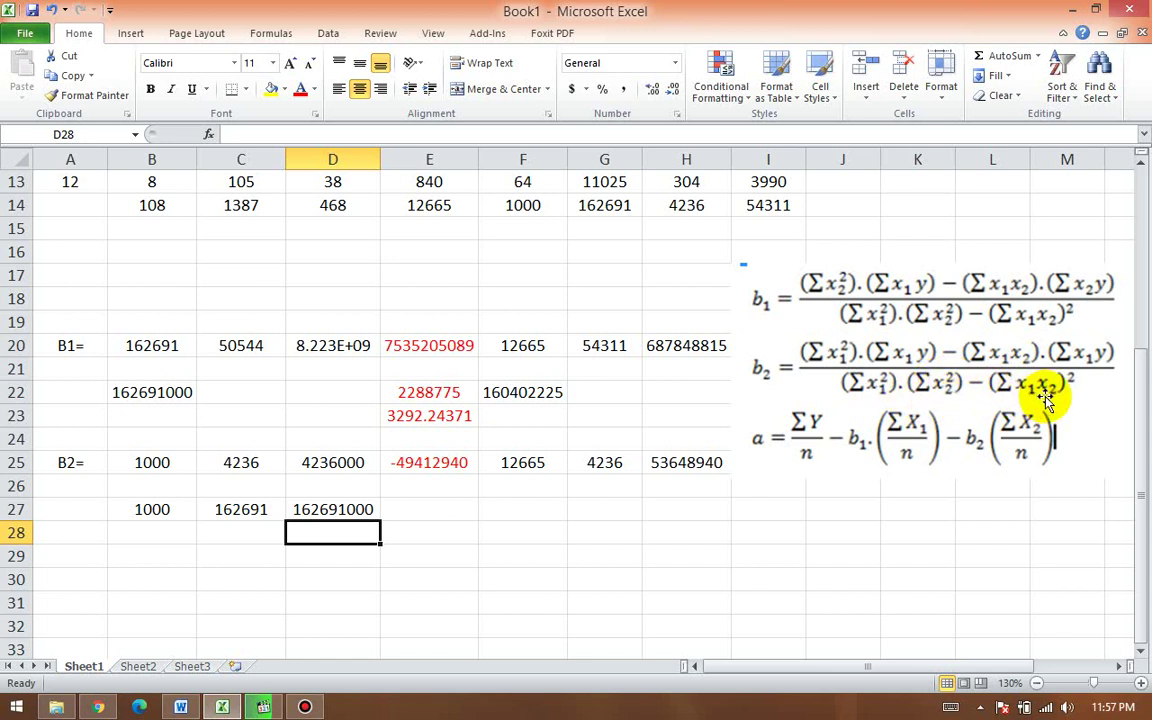
Step: Enter the formula =E14*E14 in F27 to square the X1X2 total for the B2 denominator
left_click(523, 517)
type("=")
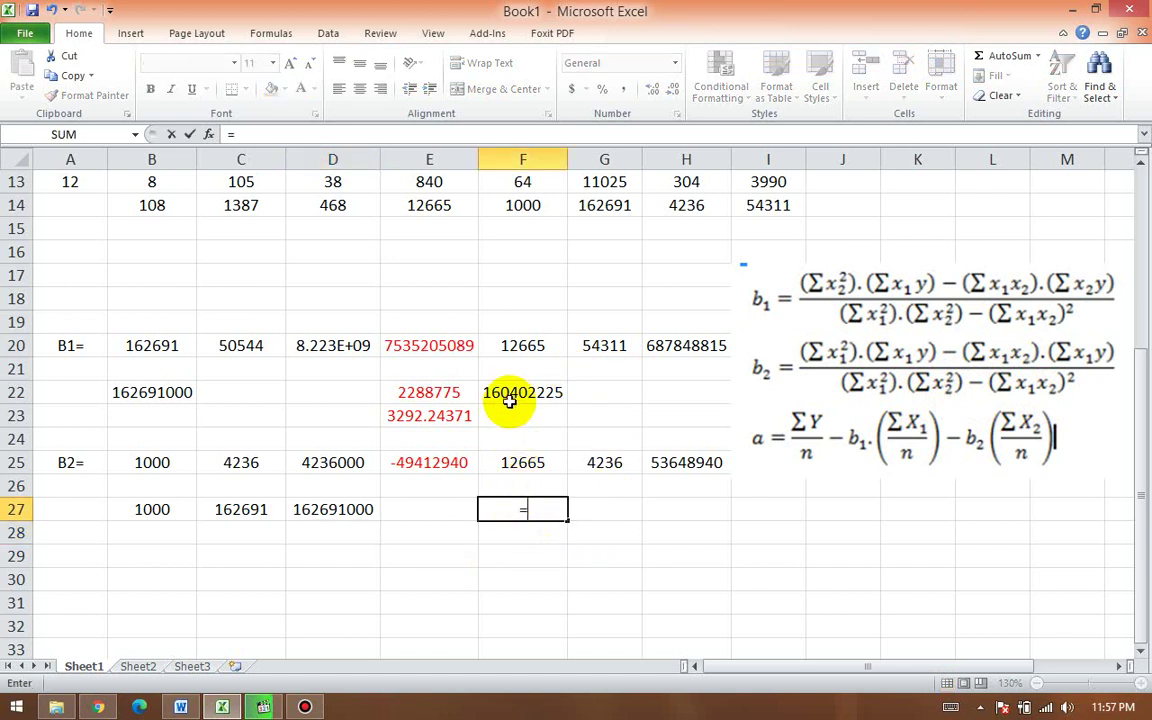
scroll(522, 393, "up", 4)
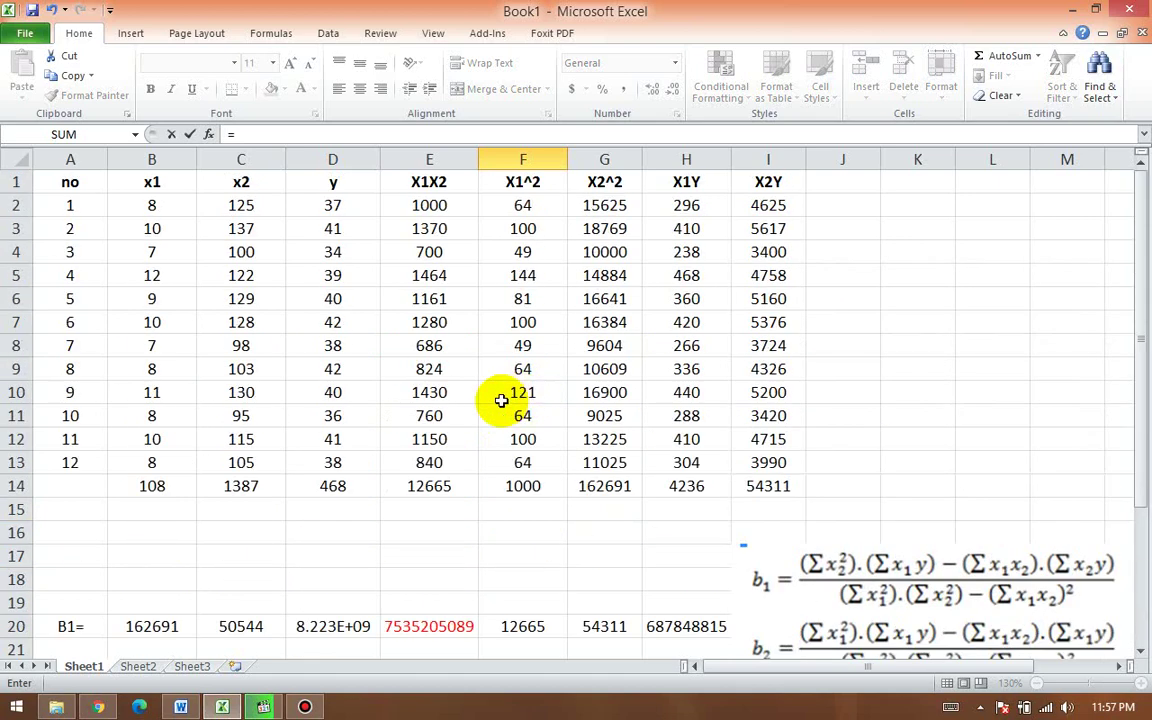
scroll(501, 400, "down", 1)
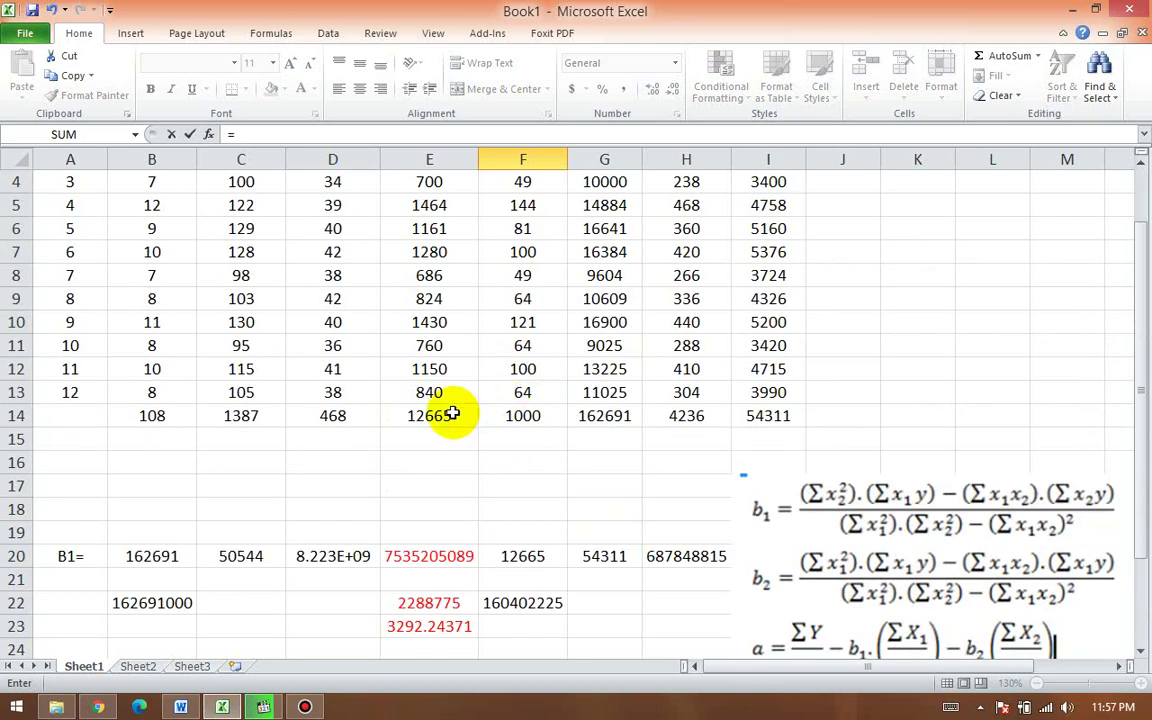
scroll(455, 414, "up", 1)
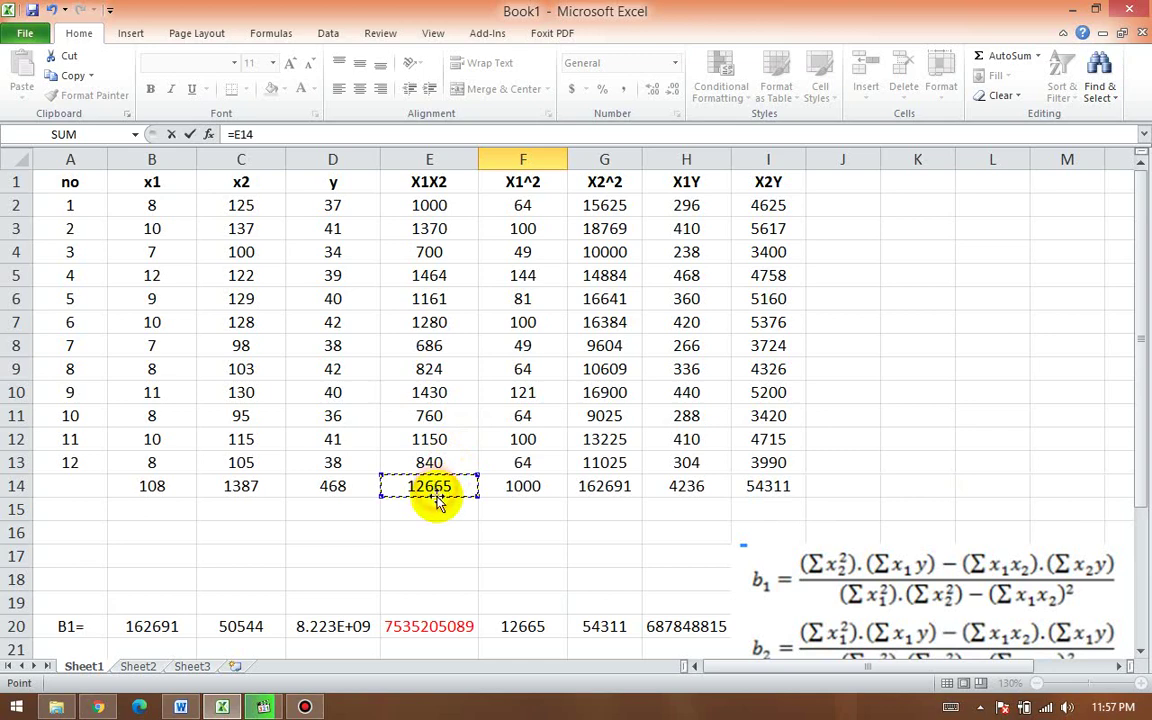
scroll(440, 510, "down", 3)
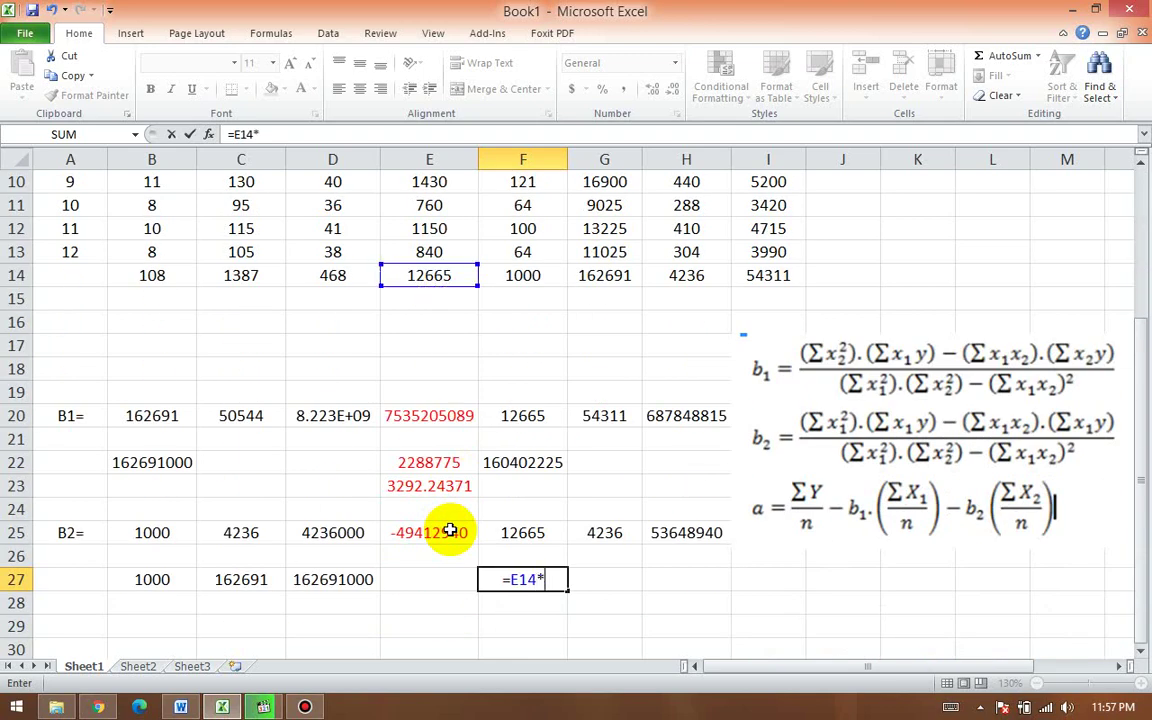
left_click(438, 275)
key("Return")
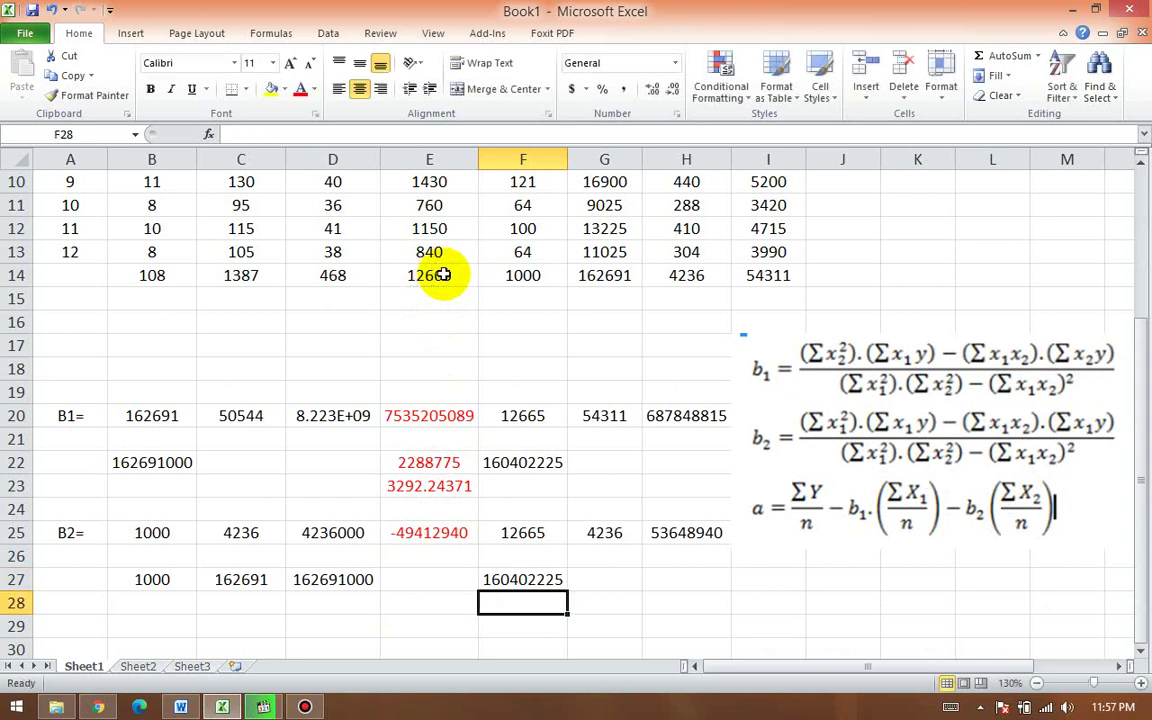
Step: Calculate the B2 denominator in E27 with =D27-F27 and colour its text red
left_click(420, 580)
type("=")
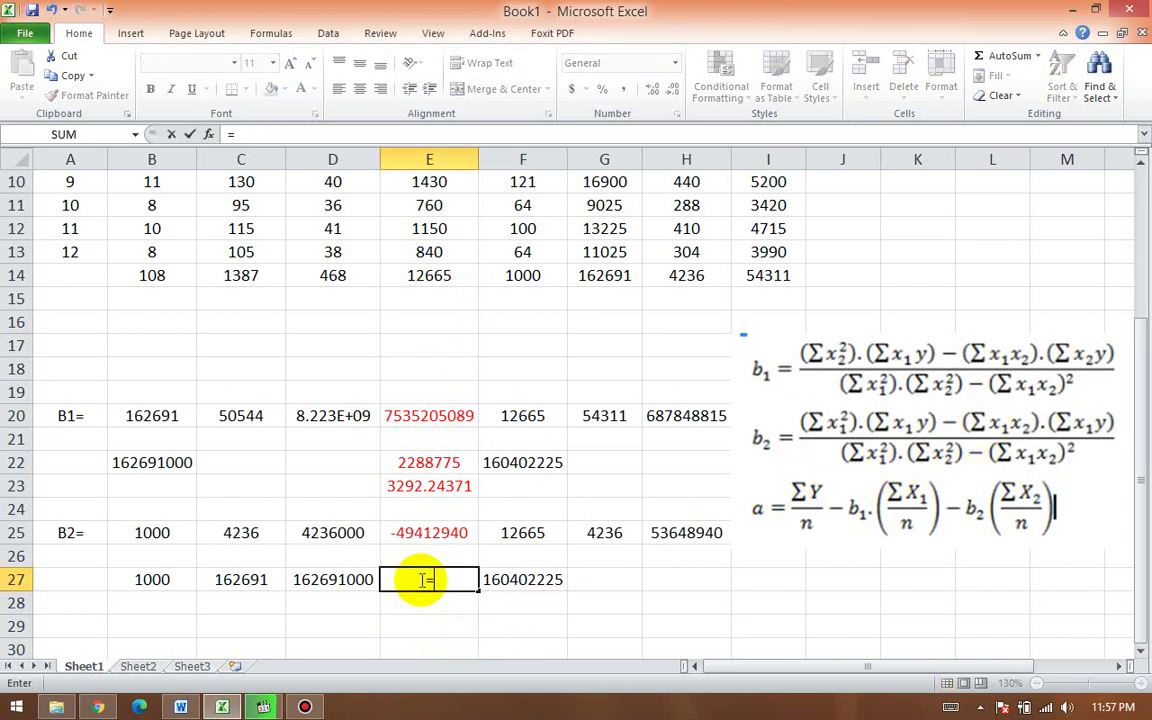
left_click(303, 558)
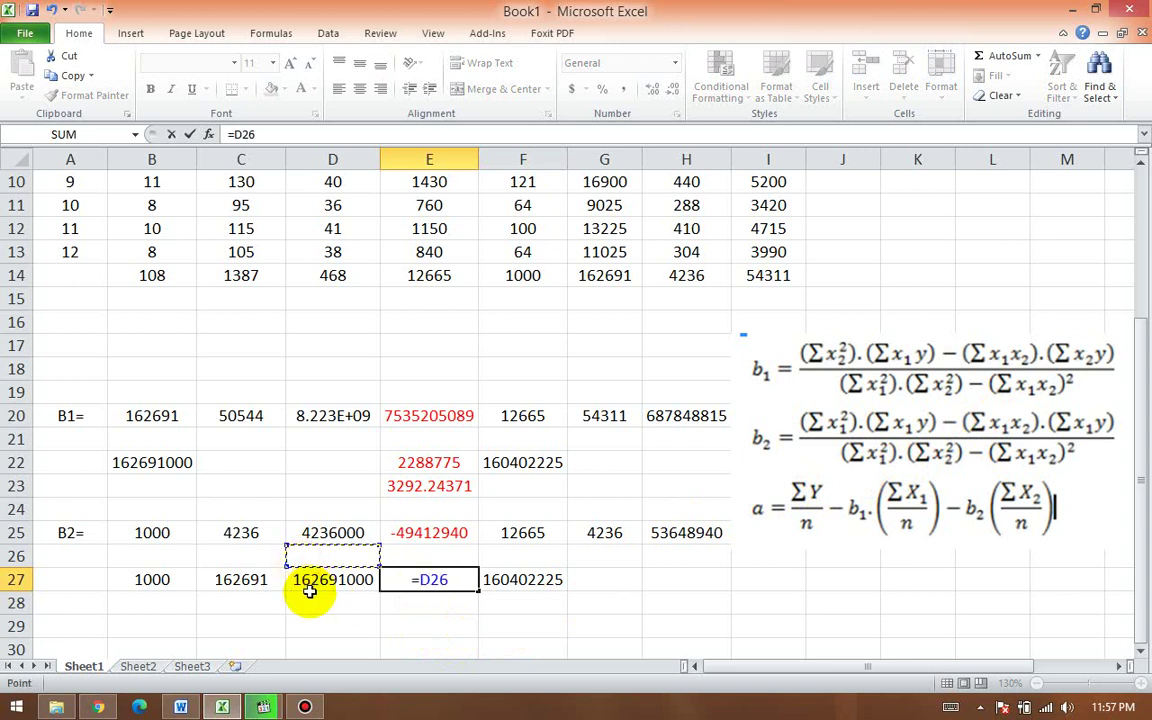
left_click(318, 580)
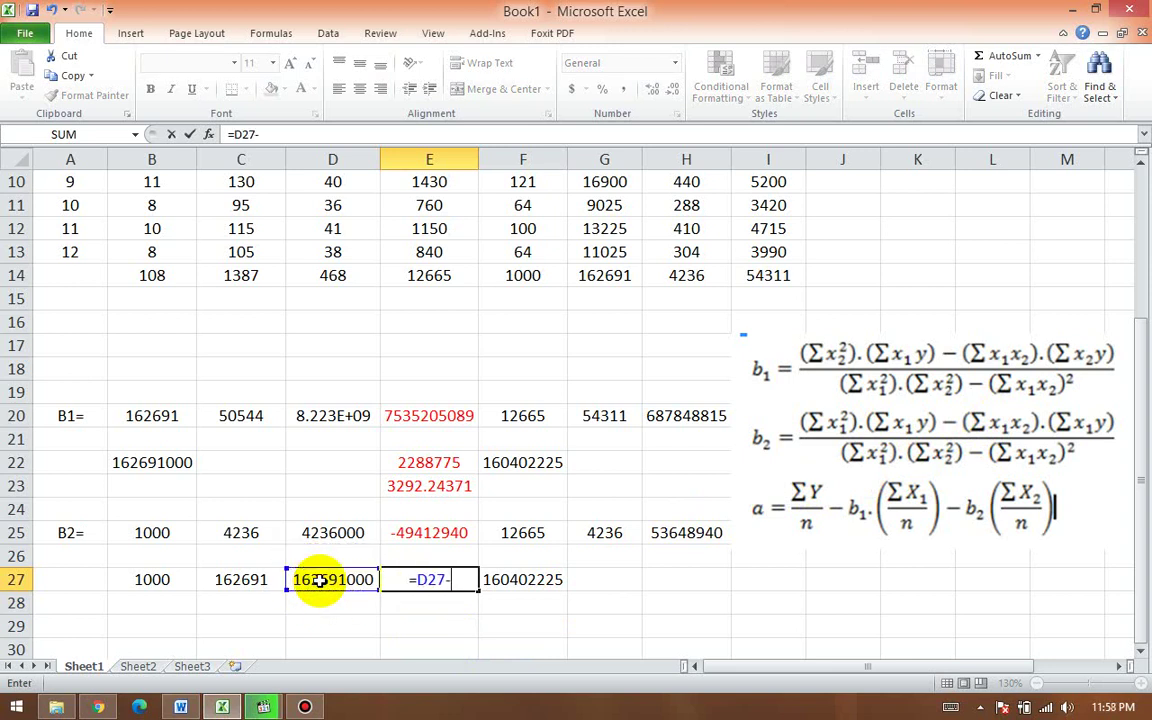
left_click(508, 579)
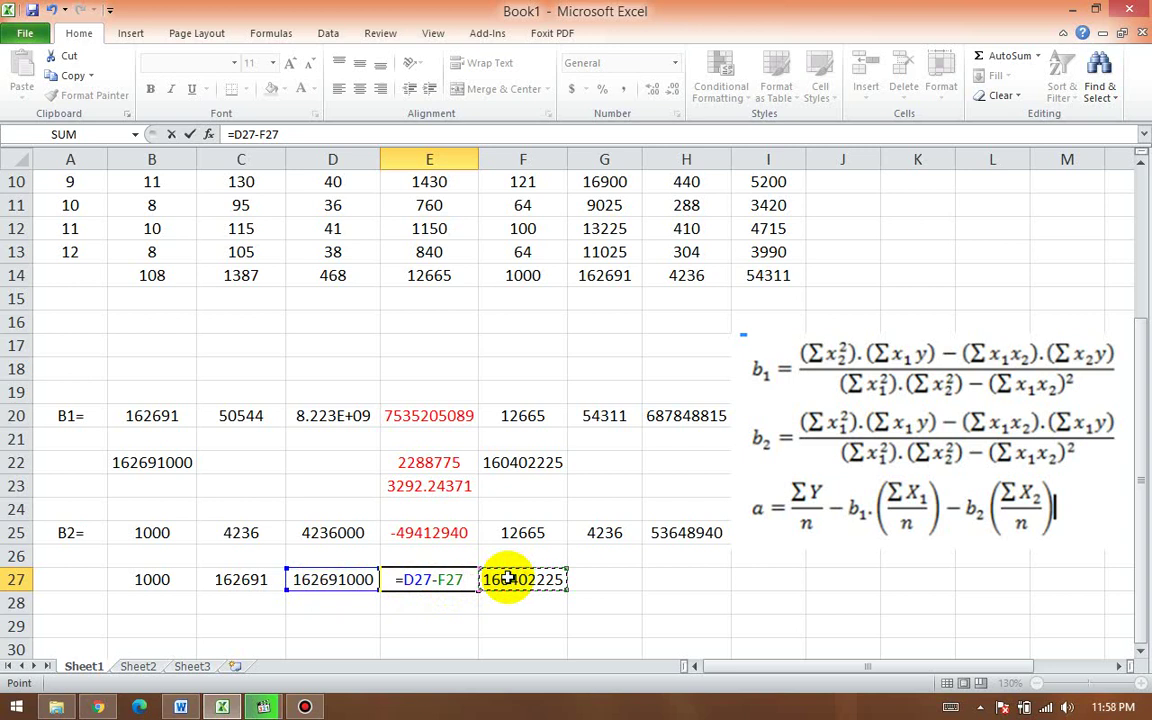
key("Return")
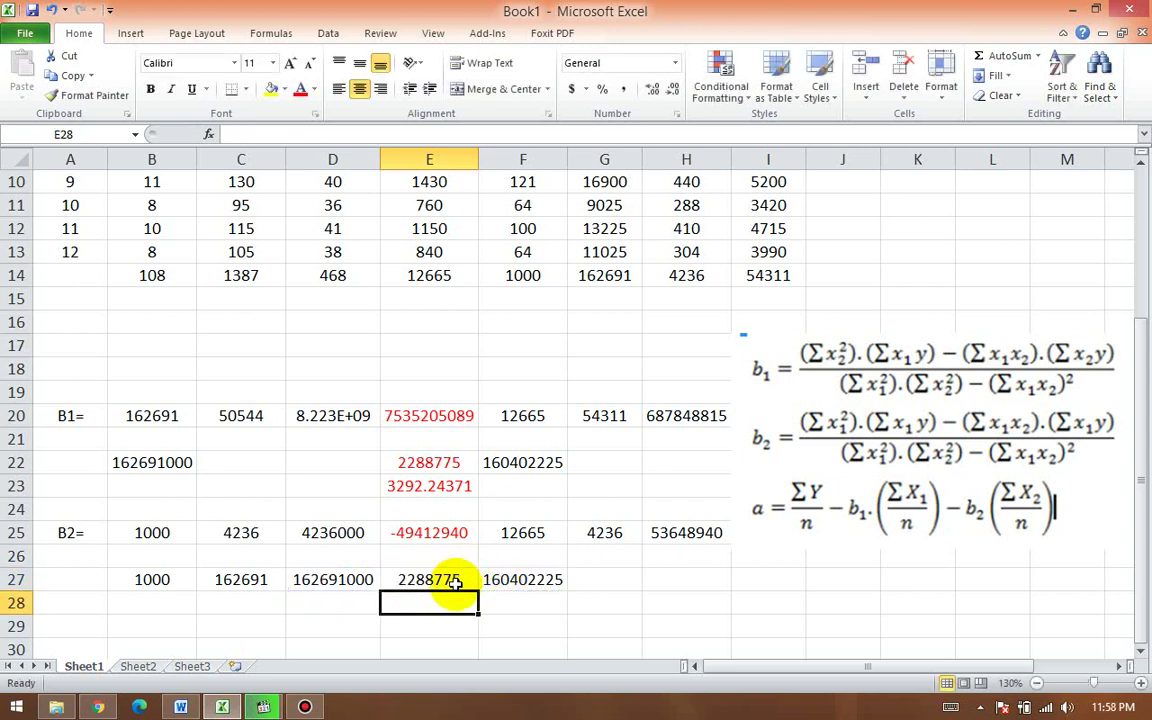
left_click(448, 583)
left_click(302, 92)
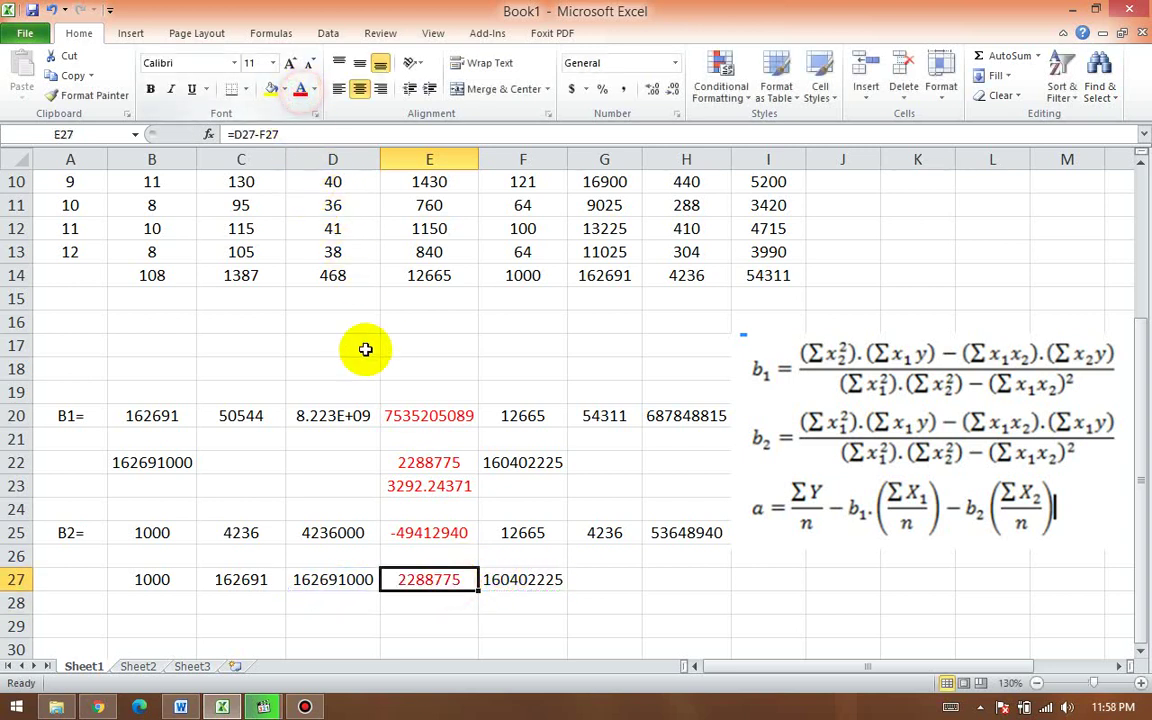
Step: Calculate the B2 coefficient in E28 with =E25/E27 and colour its text red
left_click(432, 599)
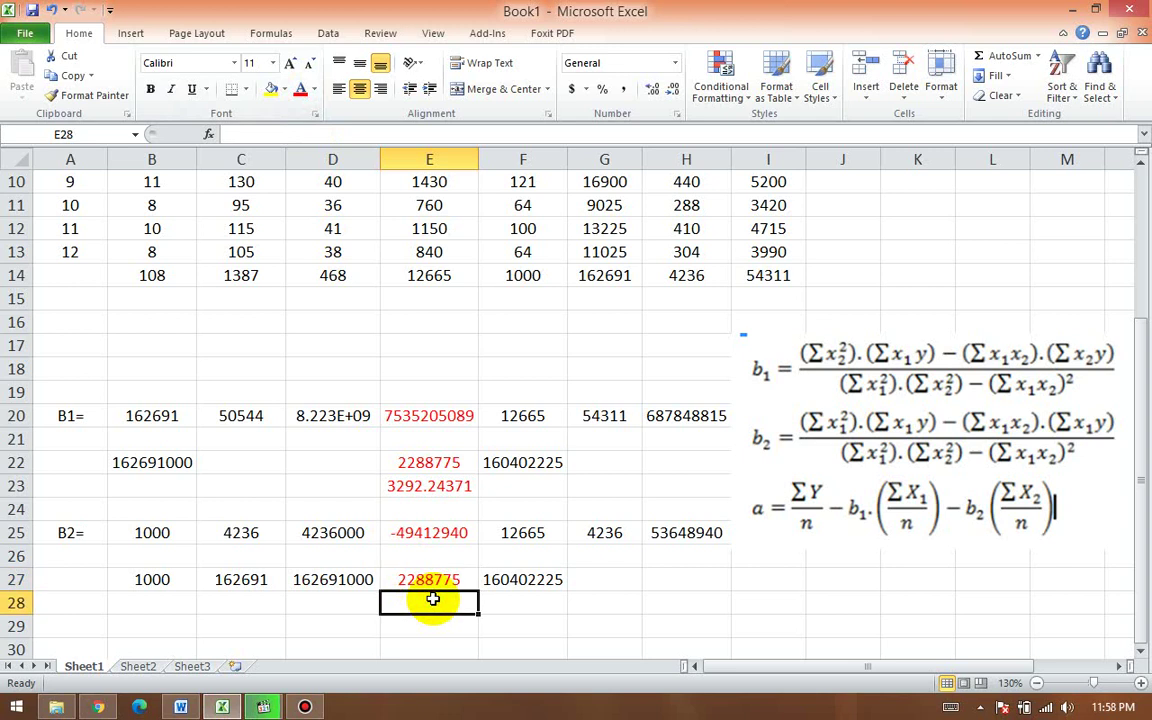
type("=")
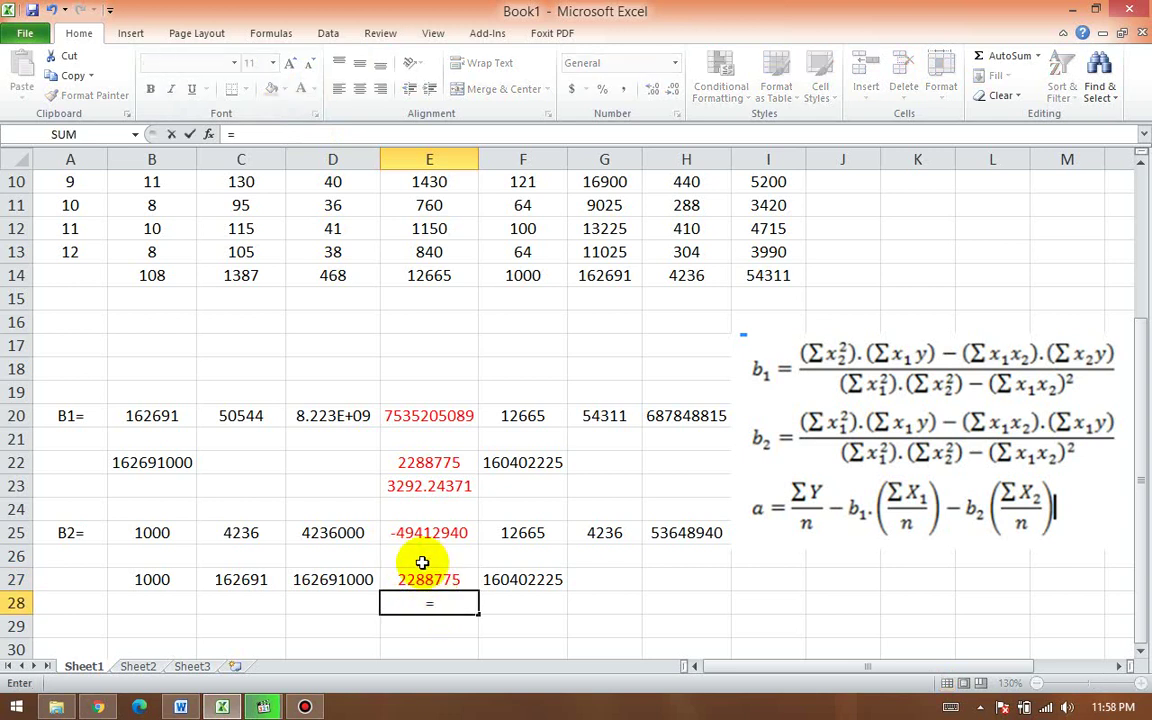
left_click(436, 533)
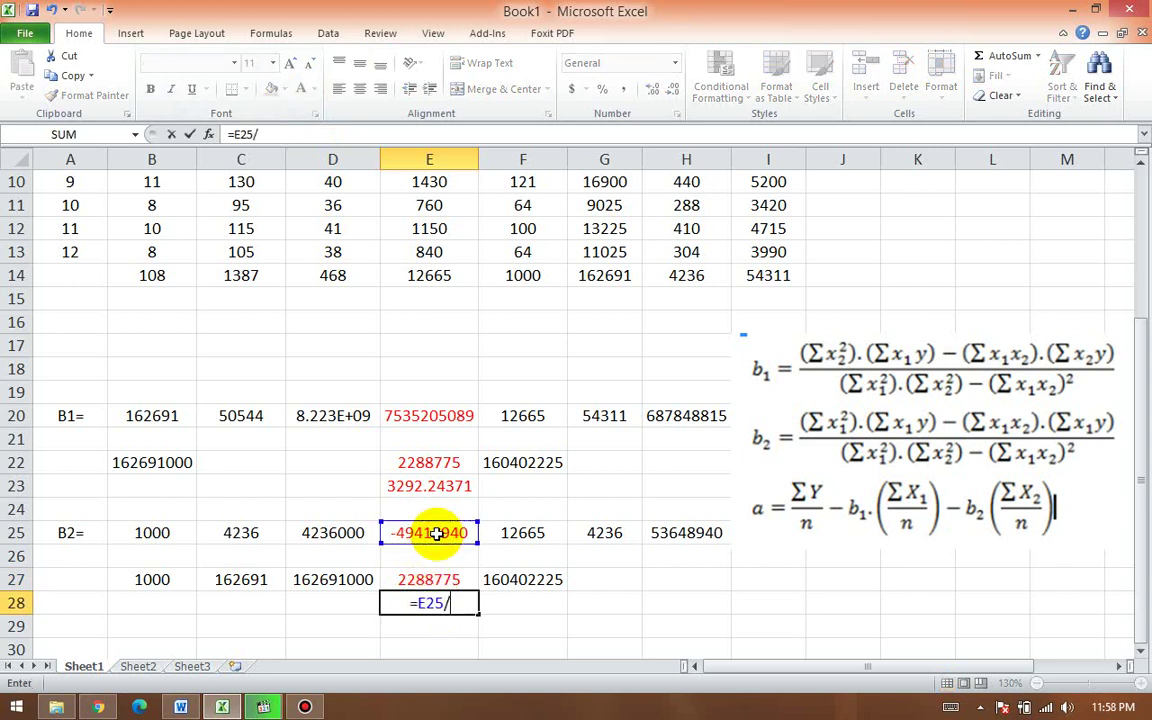
type("/")
left_click(445, 579)
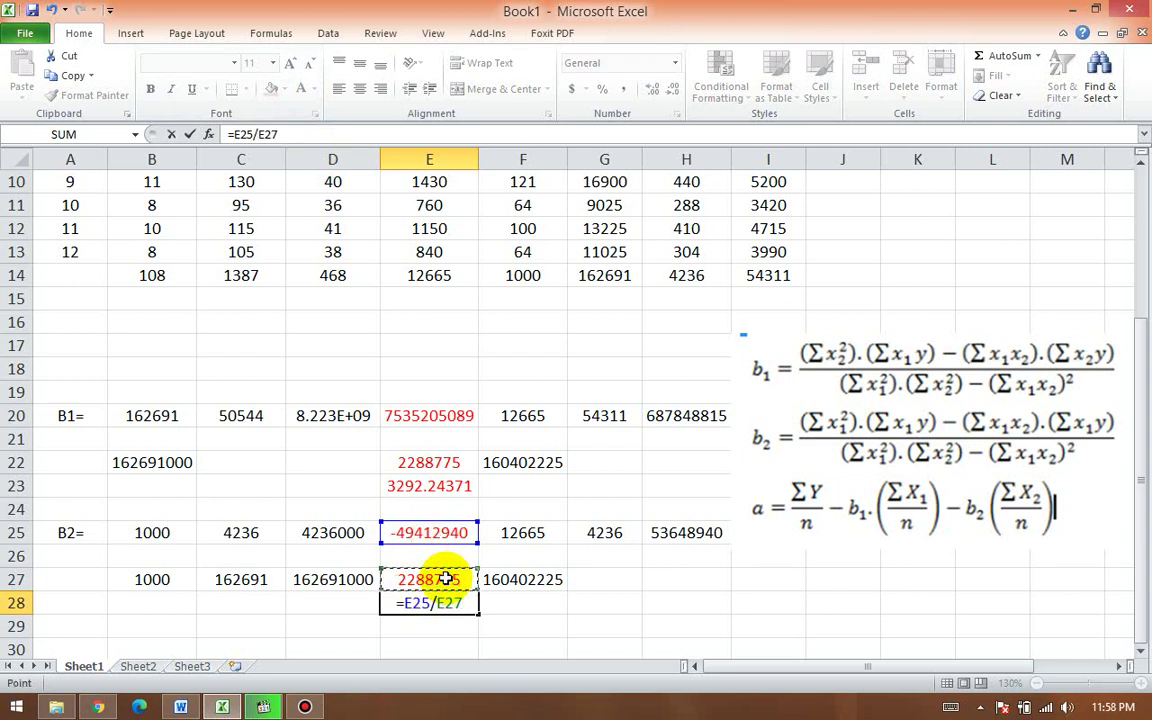
key("Return")
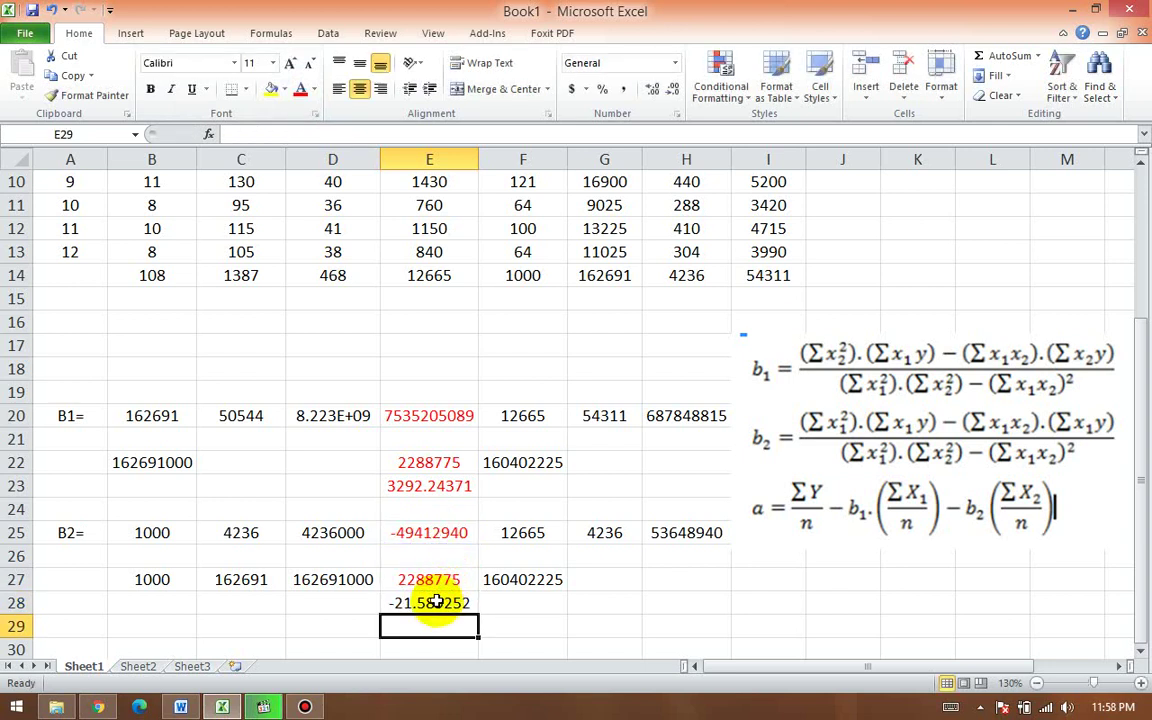
left_click(436, 603)
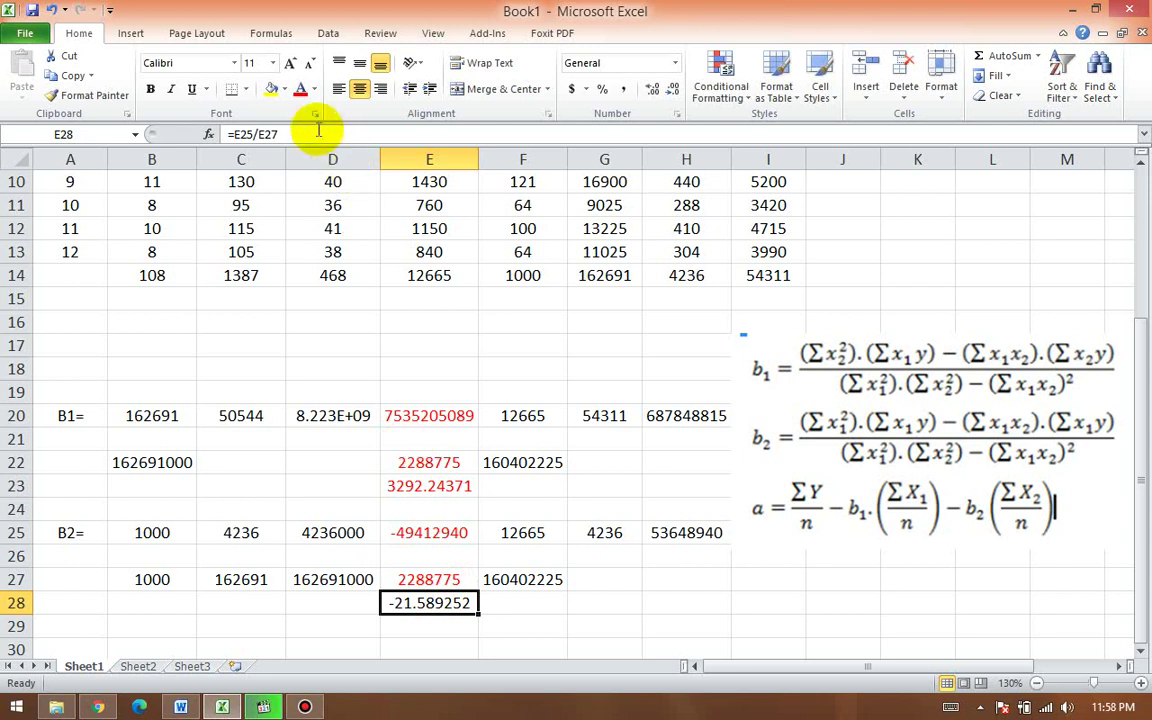
left_click(300, 90)
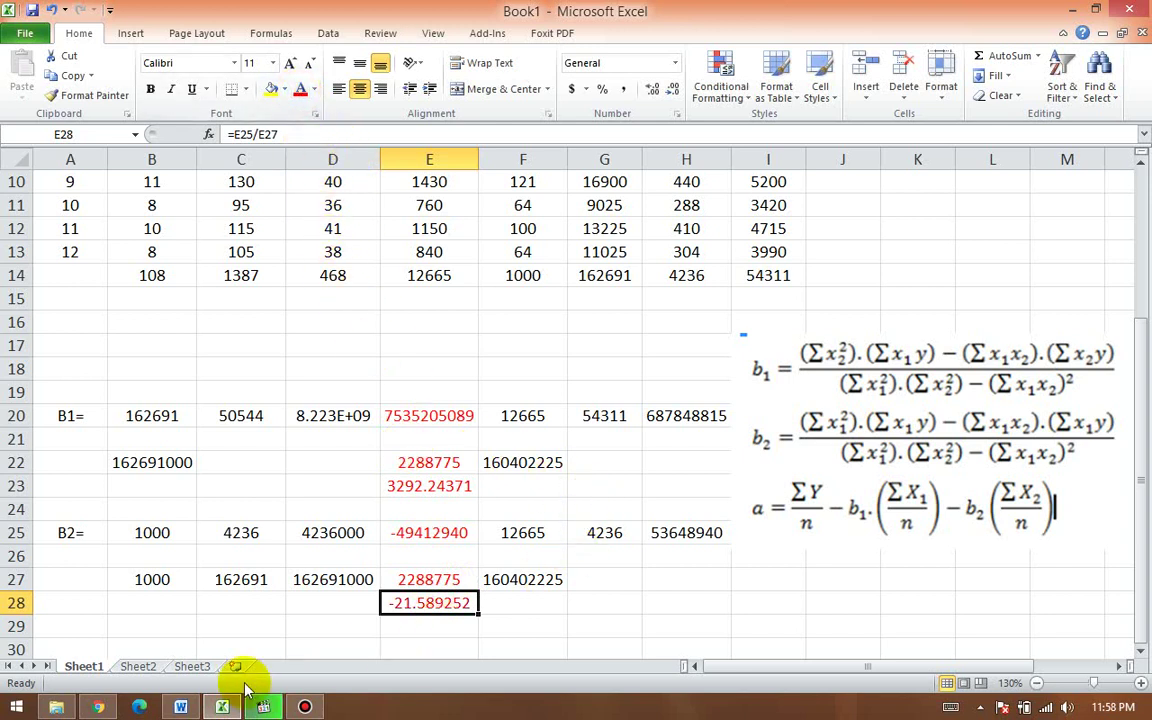
Step: Enter the label Y= in A30 for the intercept calculation
left_click(65, 645)
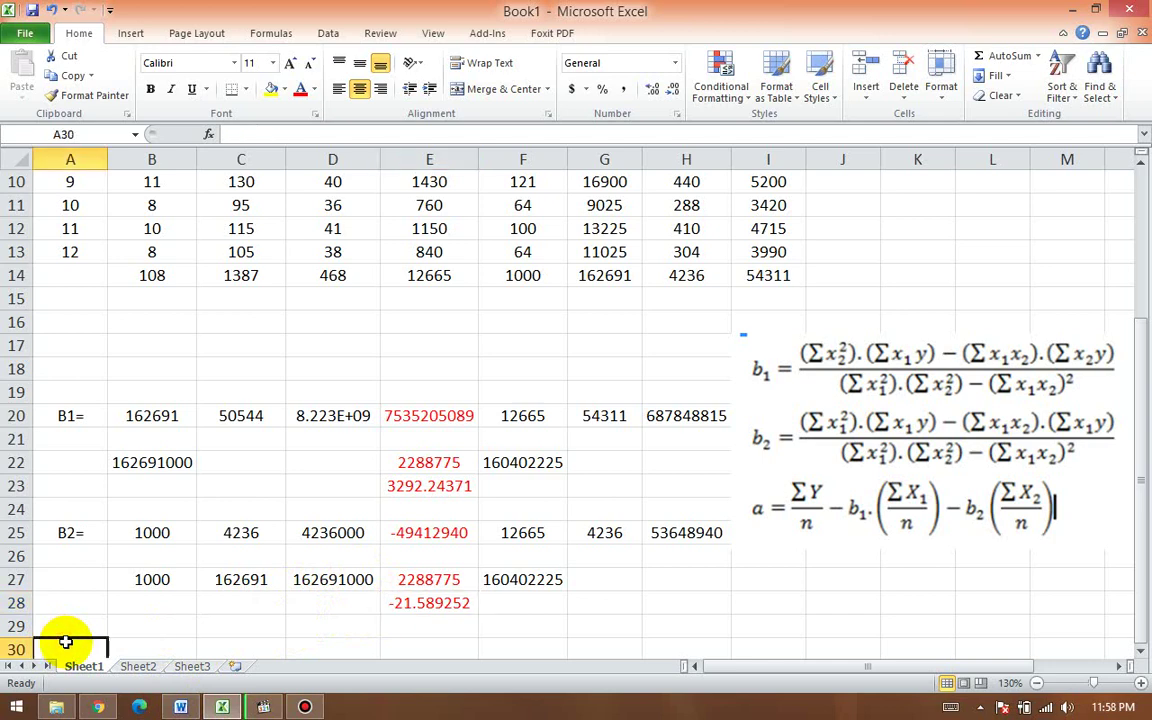
double_click(65, 642)
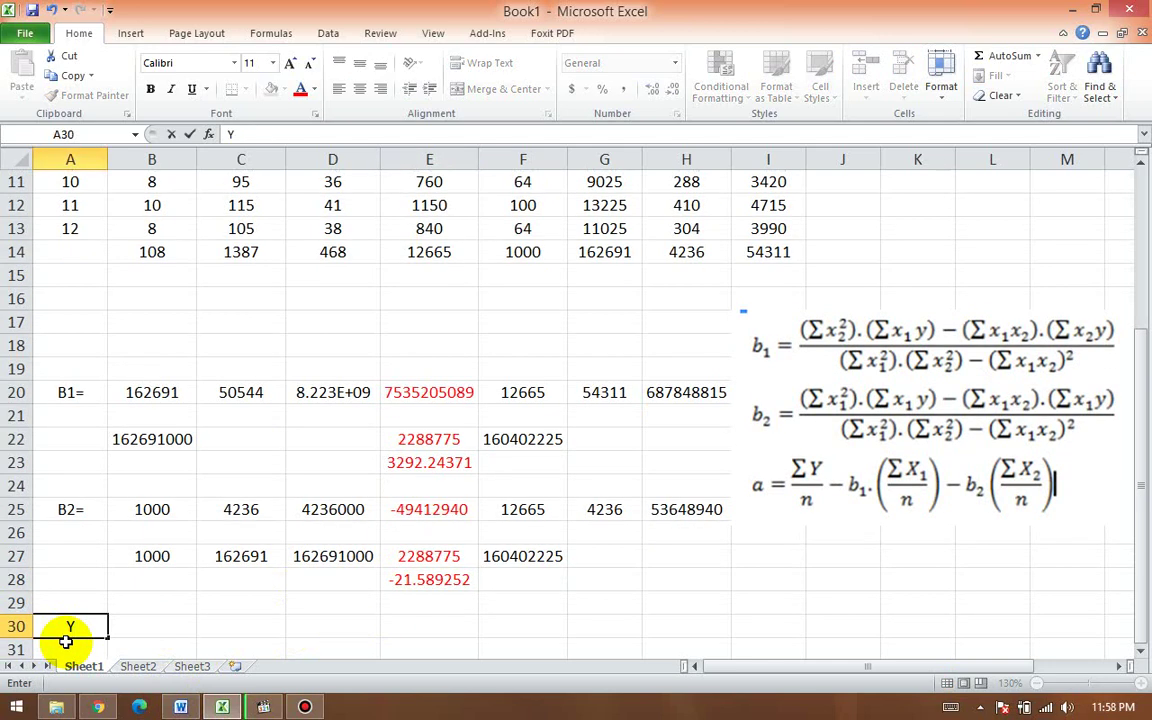
key("Tab")
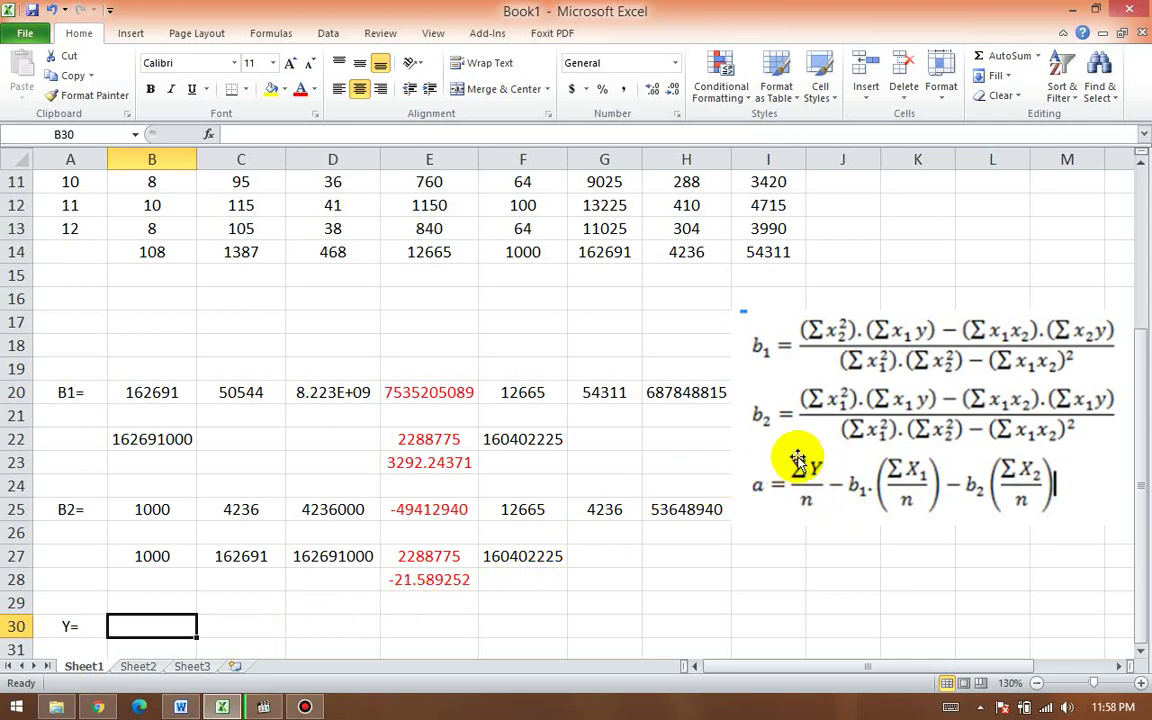
Step: Enter the formula =D14/12 in B30 to divide the y total by the number of observations
scroll(315, 340, "up", 4)
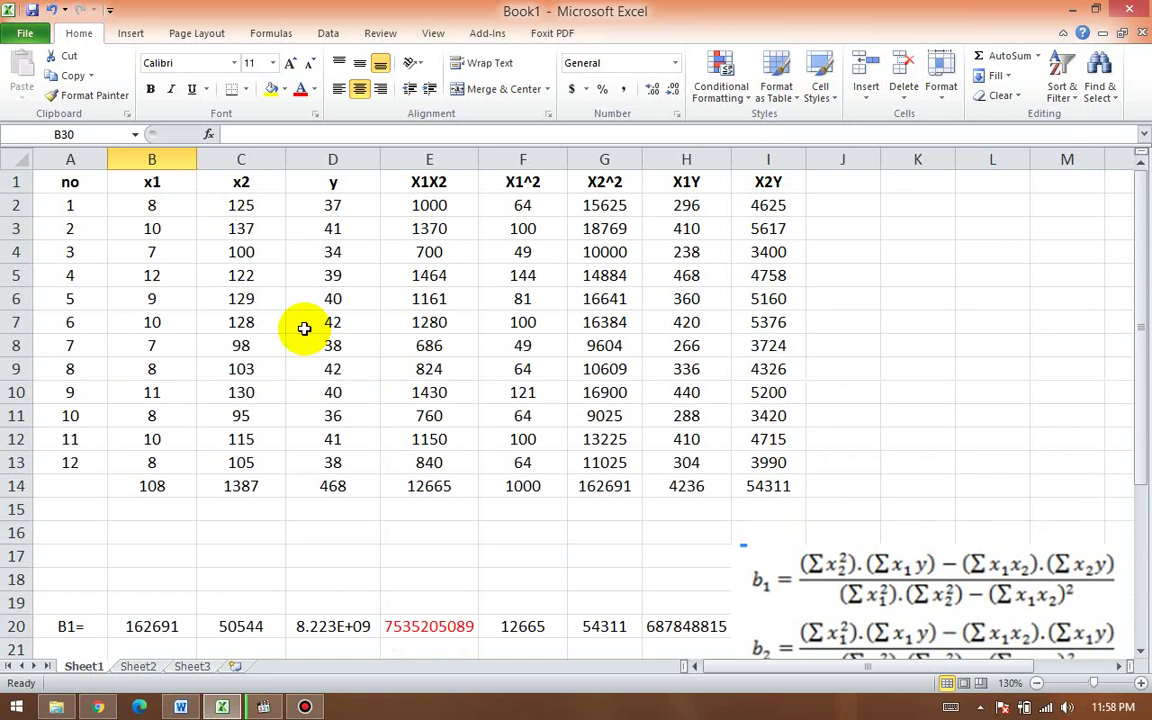
scroll(305, 328, "down", 4)
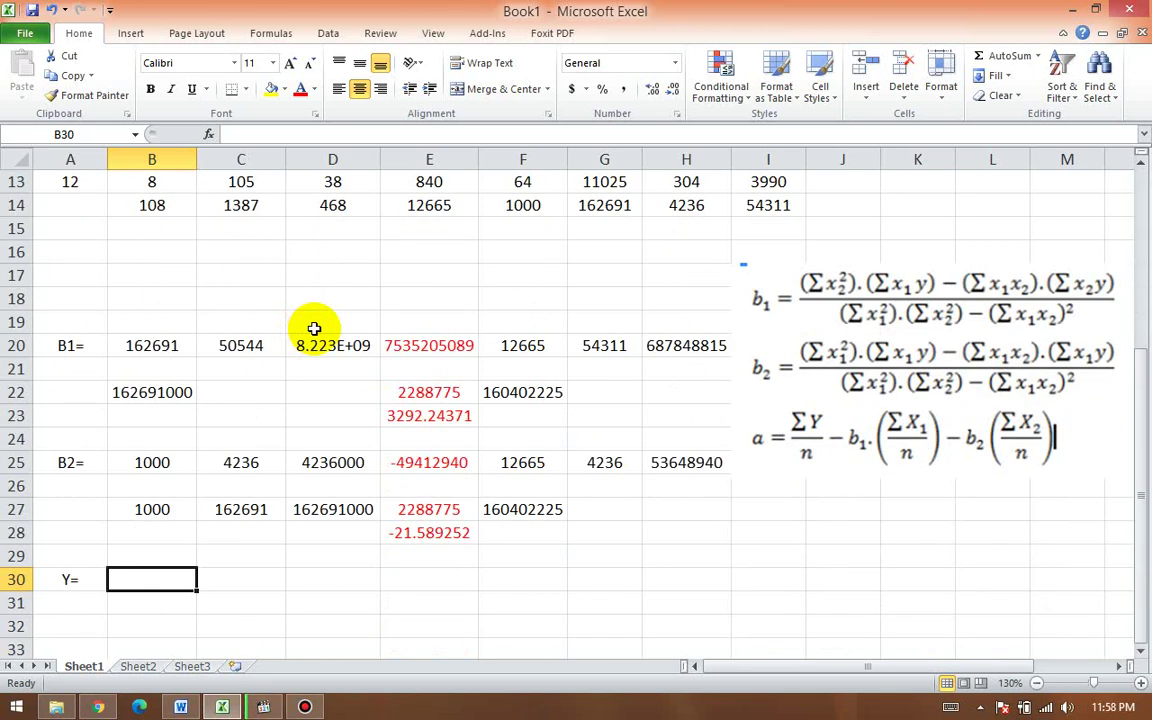
type("=")
scroll(400, 215, "up", 4)
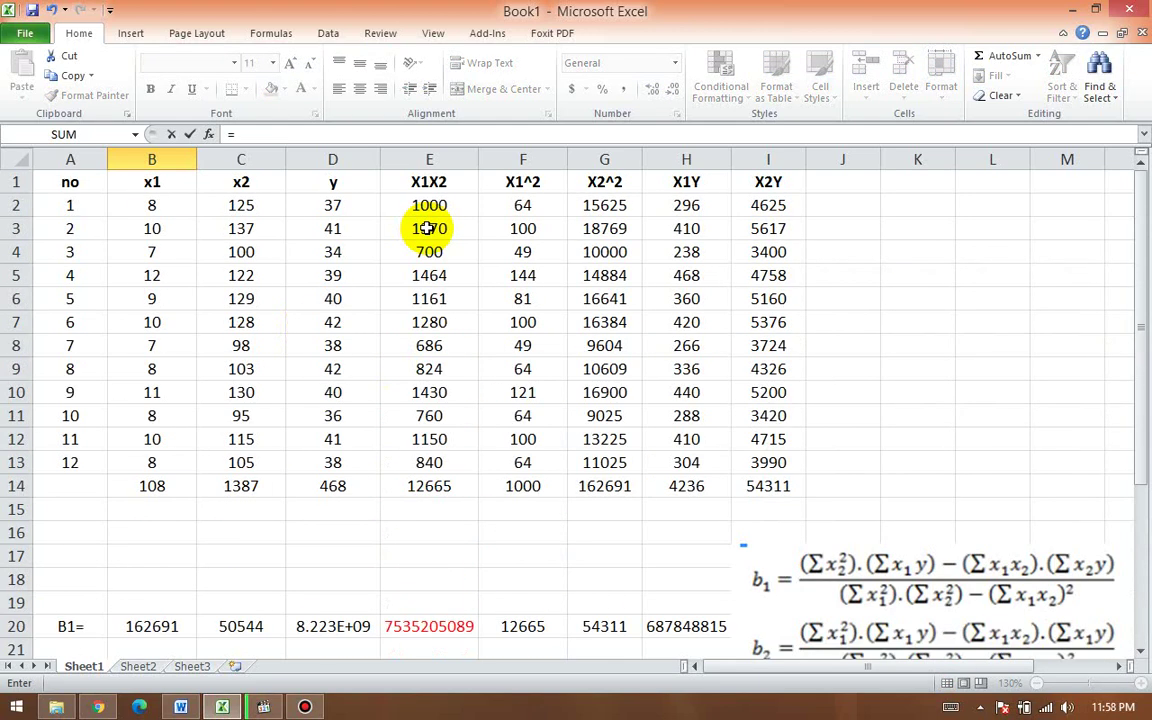
left_click(345, 483)
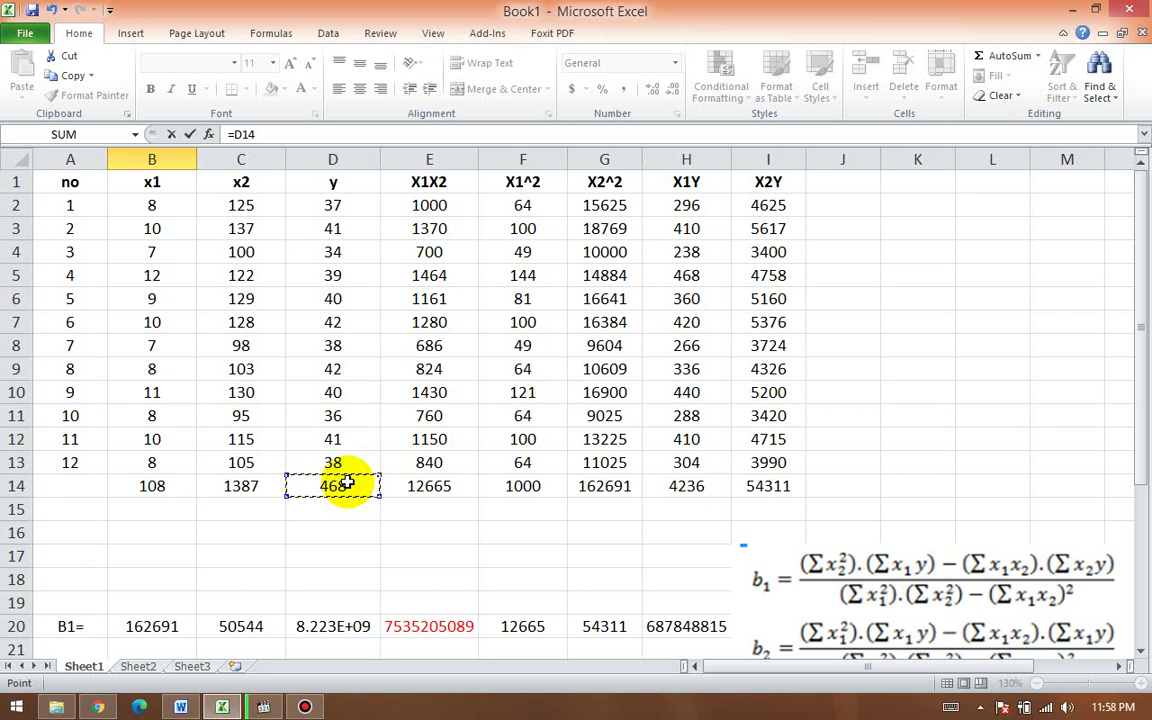
scroll(345, 483, "down", 2)
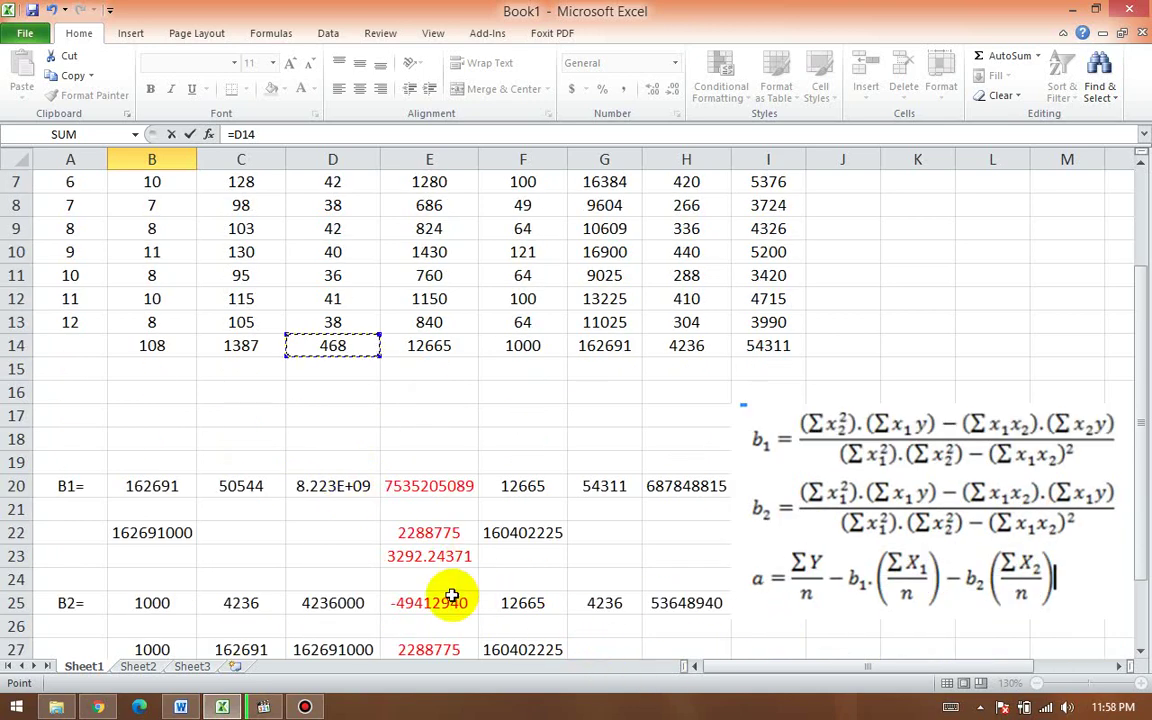
scroll(452, 595, "down", 2)
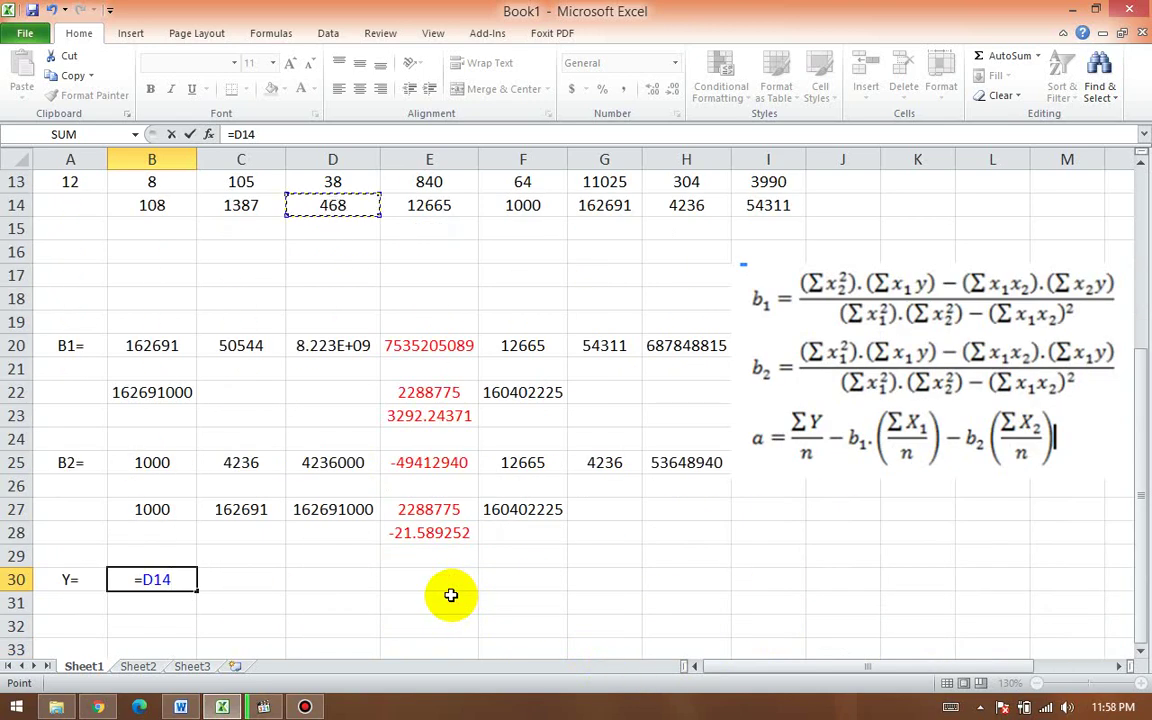
type("/12")
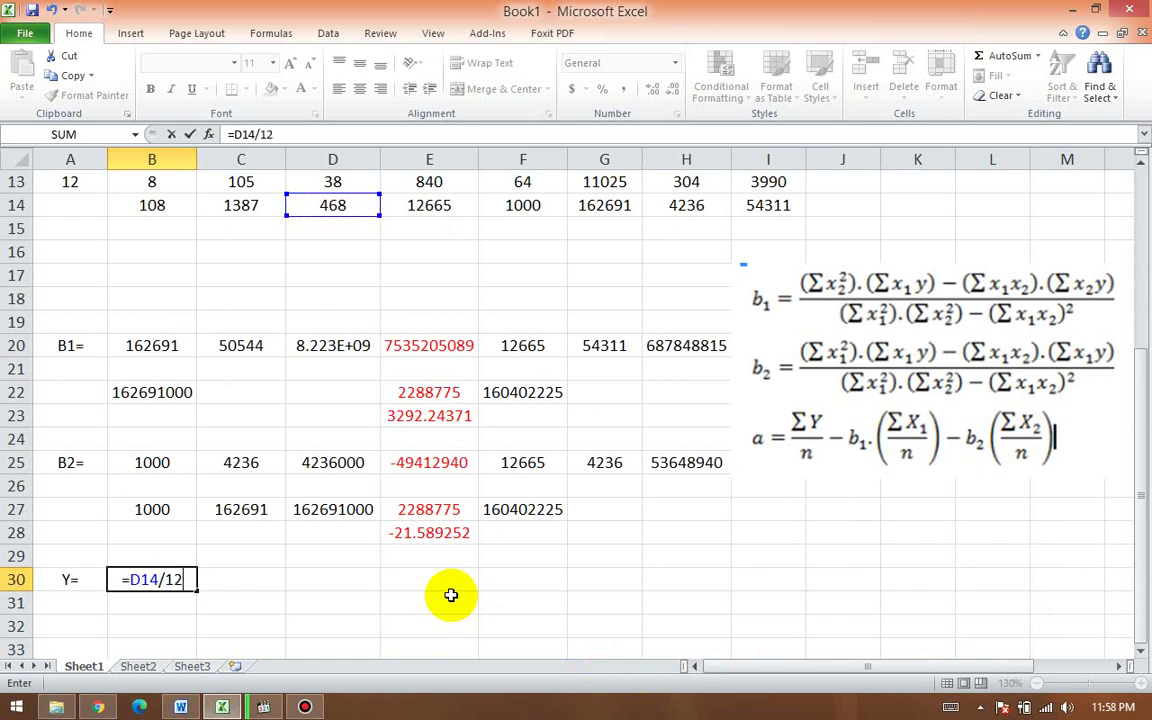
key("Return")
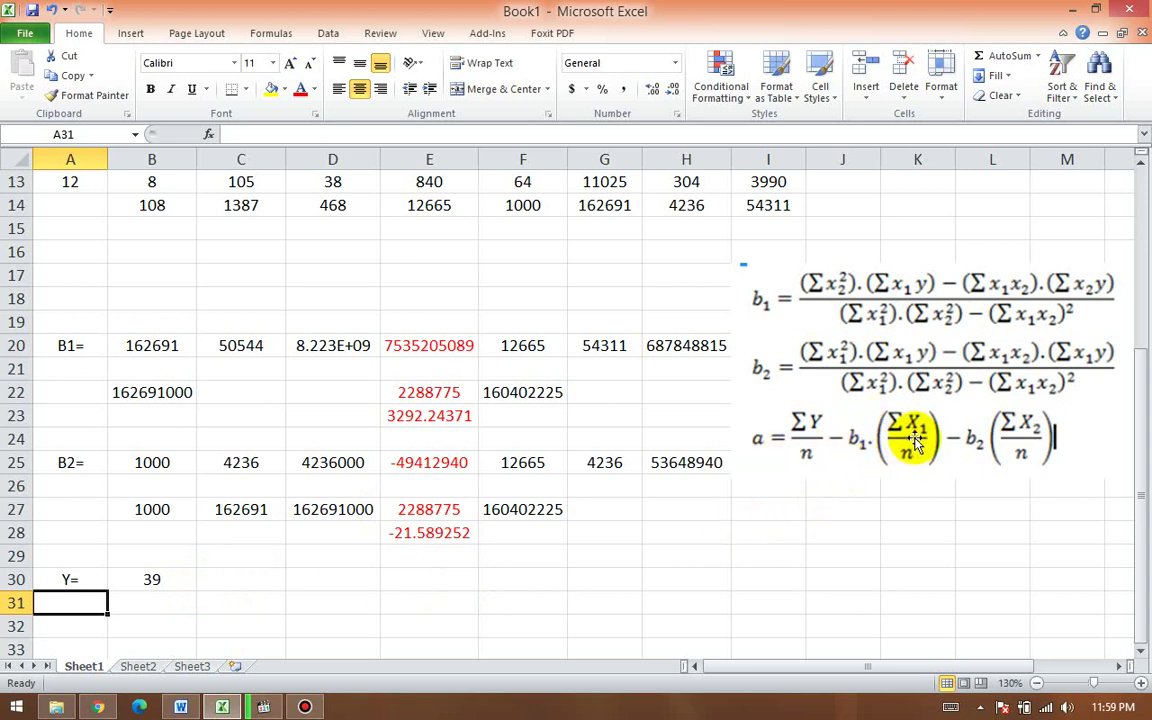
Step: Enter the formula =B14/12 in D30 to divide the x1 total by the number of observations
left_click(332, 577)
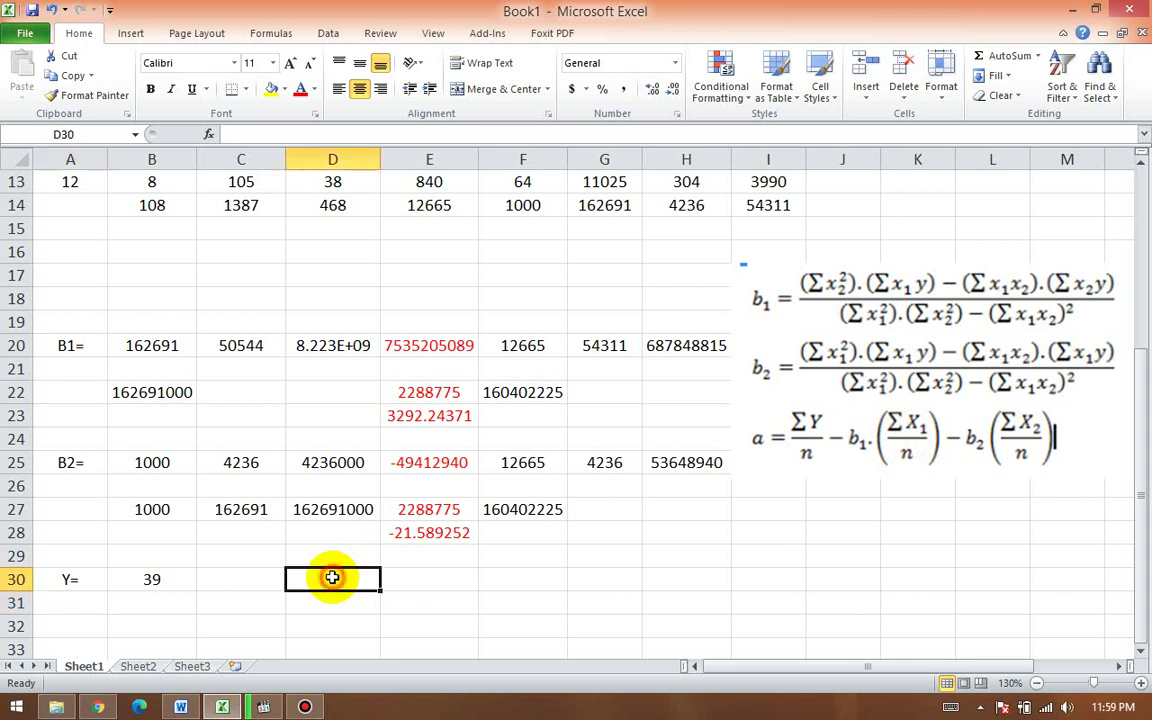
left_click(272, 579)
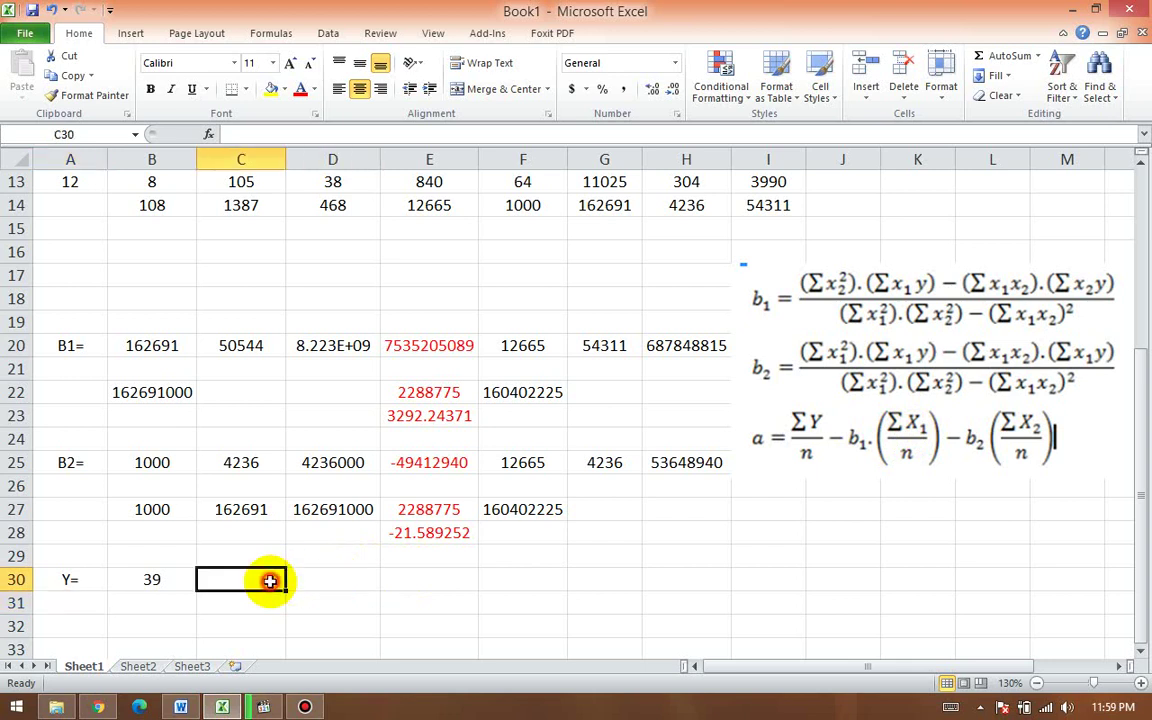
left_click(326, 581)
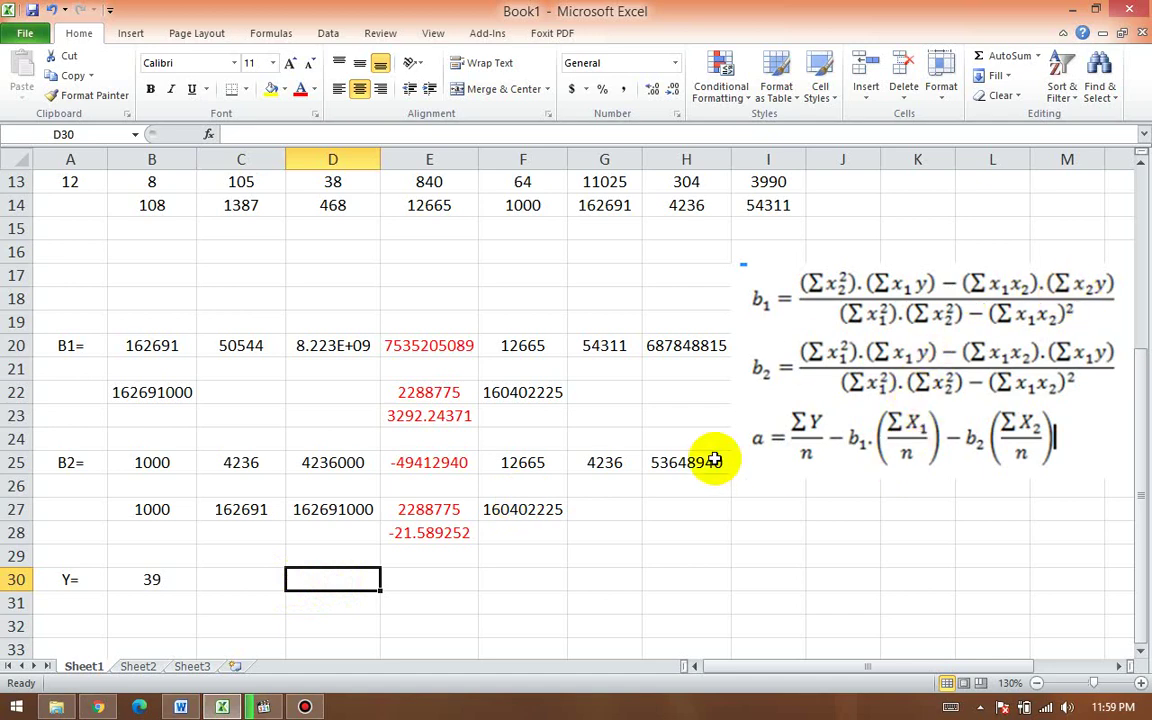
type("=")
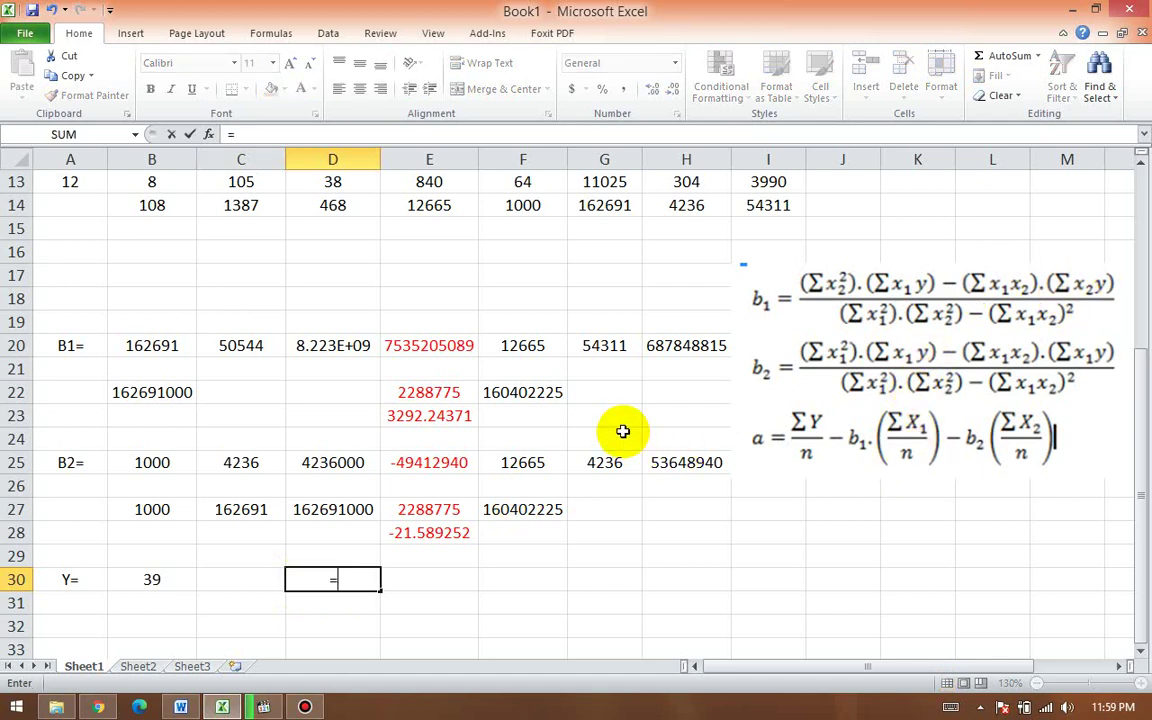
scroll(380, 195, "up", 4)
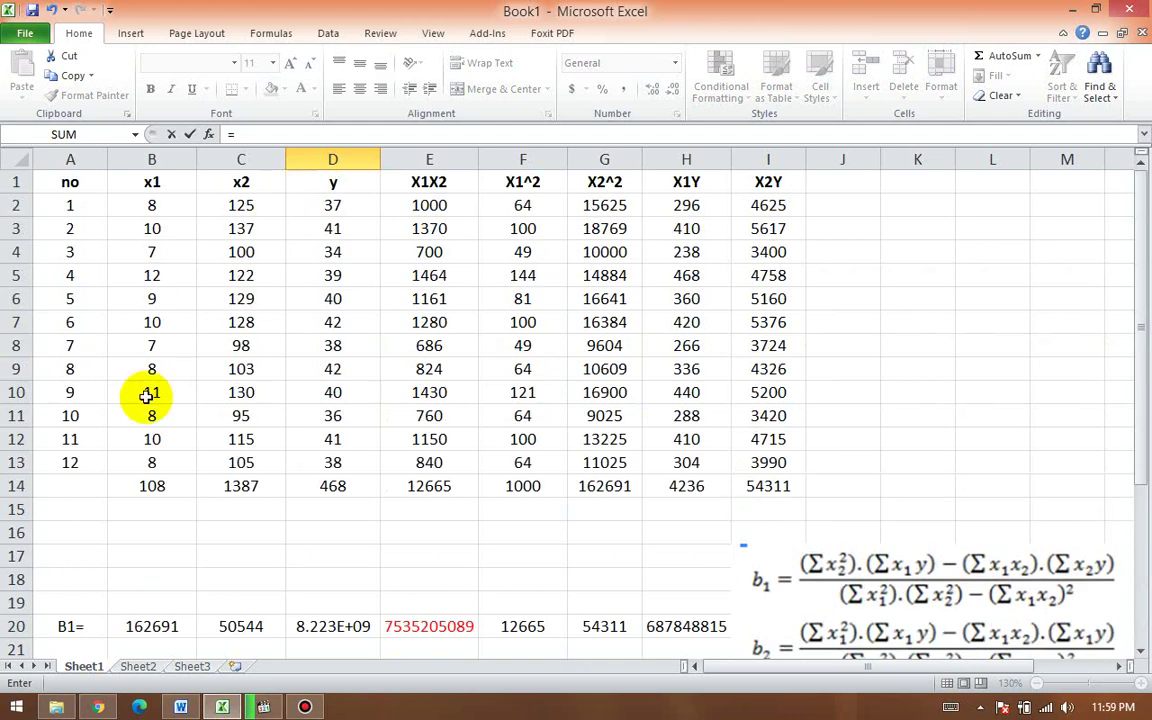
left_click(156, 485)
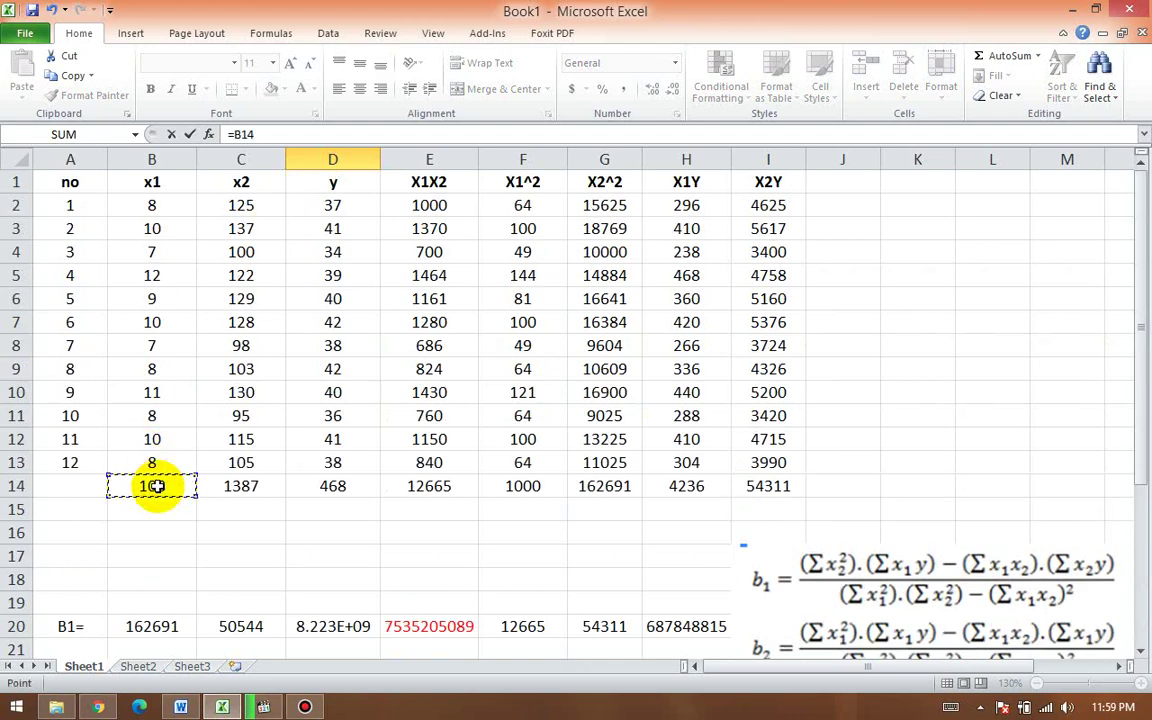
scroll(157, 486, "down", 6)
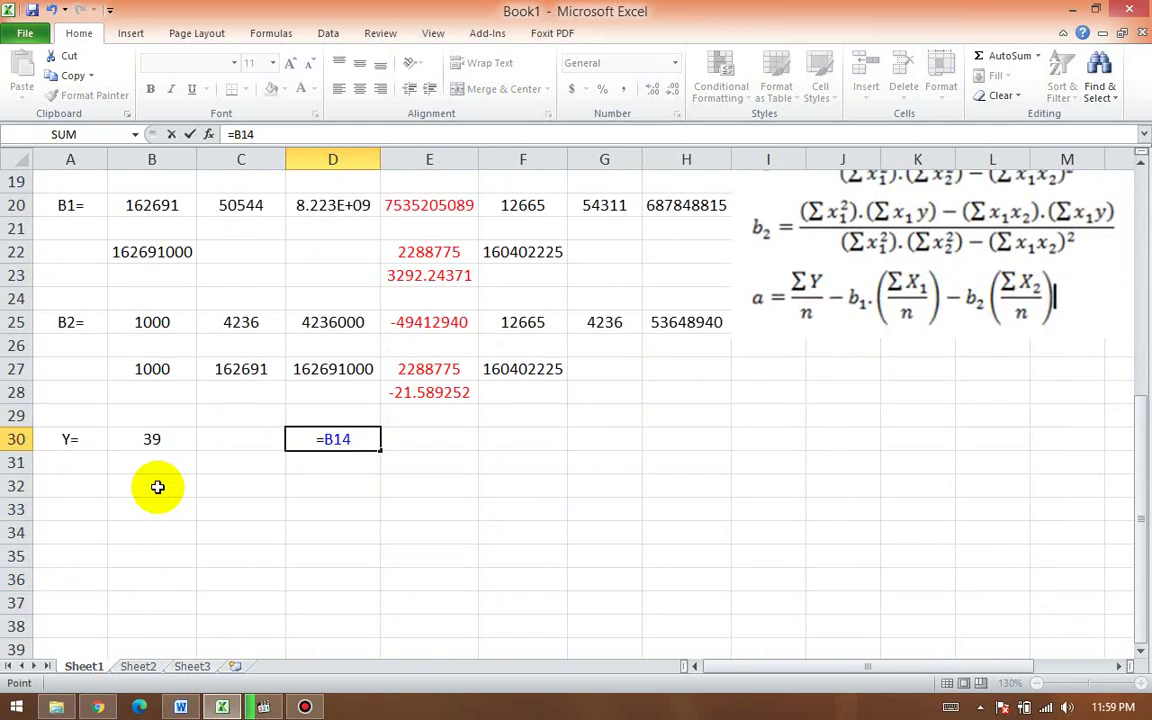
type("/12")
key("Return")
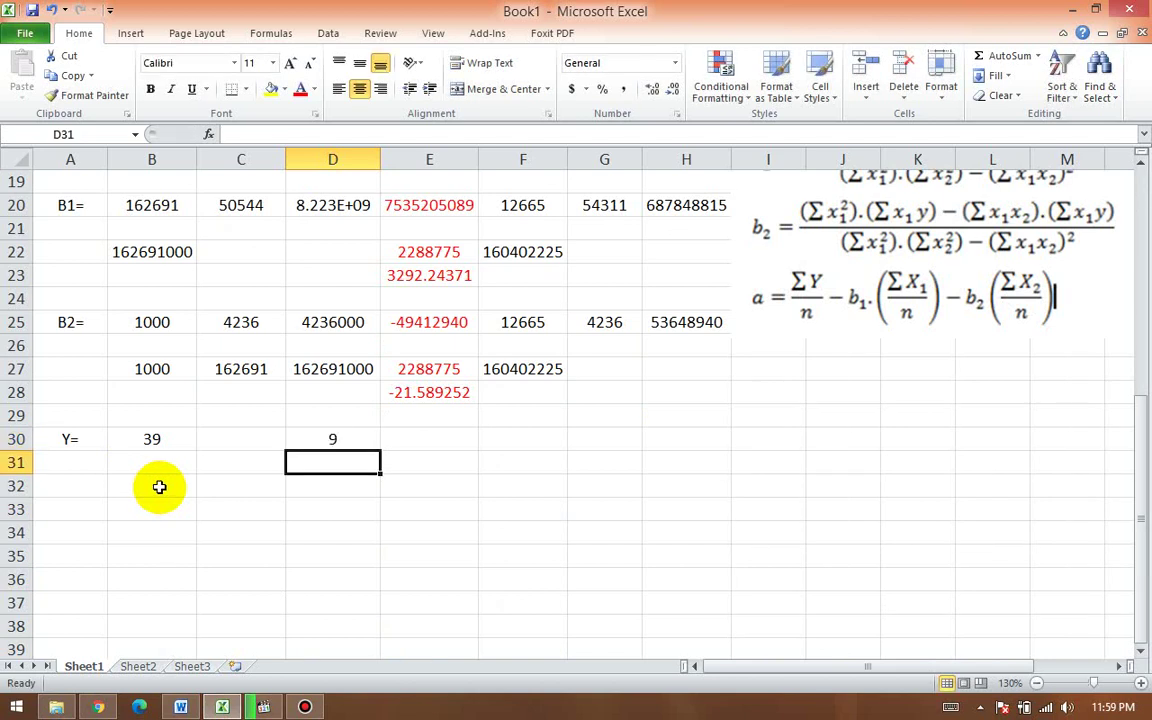
Step: Enter the formula =C14/12 in F30 to divide the x2 total by the number of observations
left_click(524, 439)
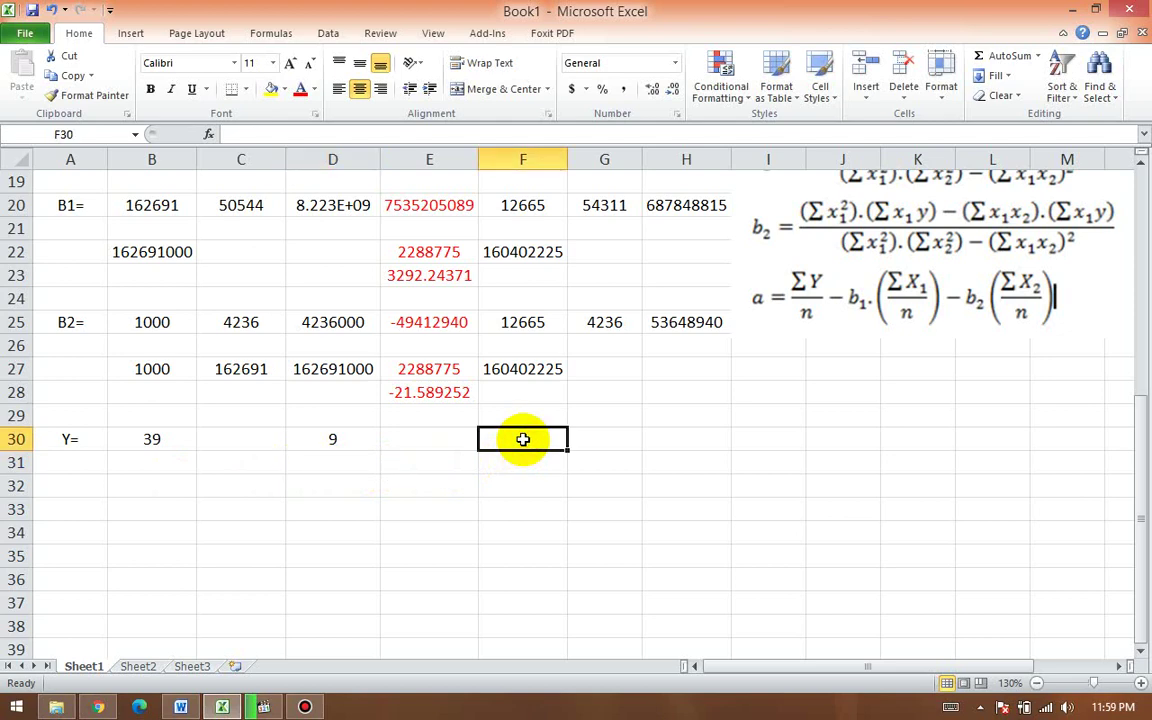
type("=")
scroll(280, 308, "up", 5)
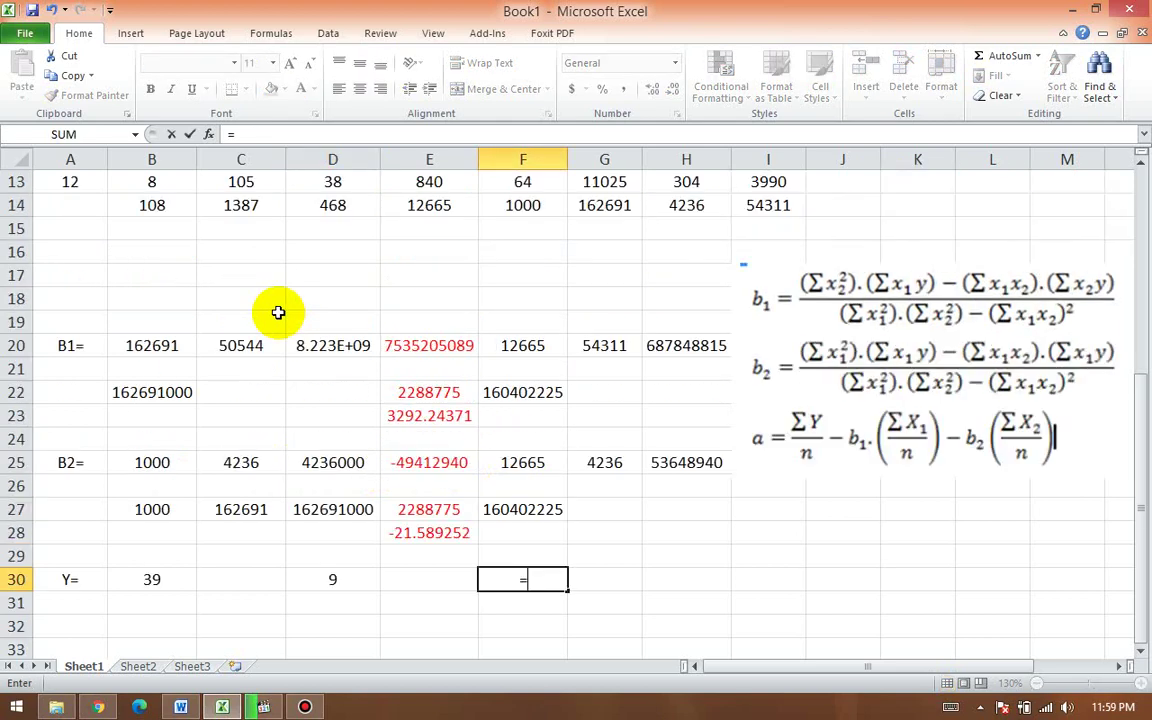
scroll(284, 305, "up", 1)
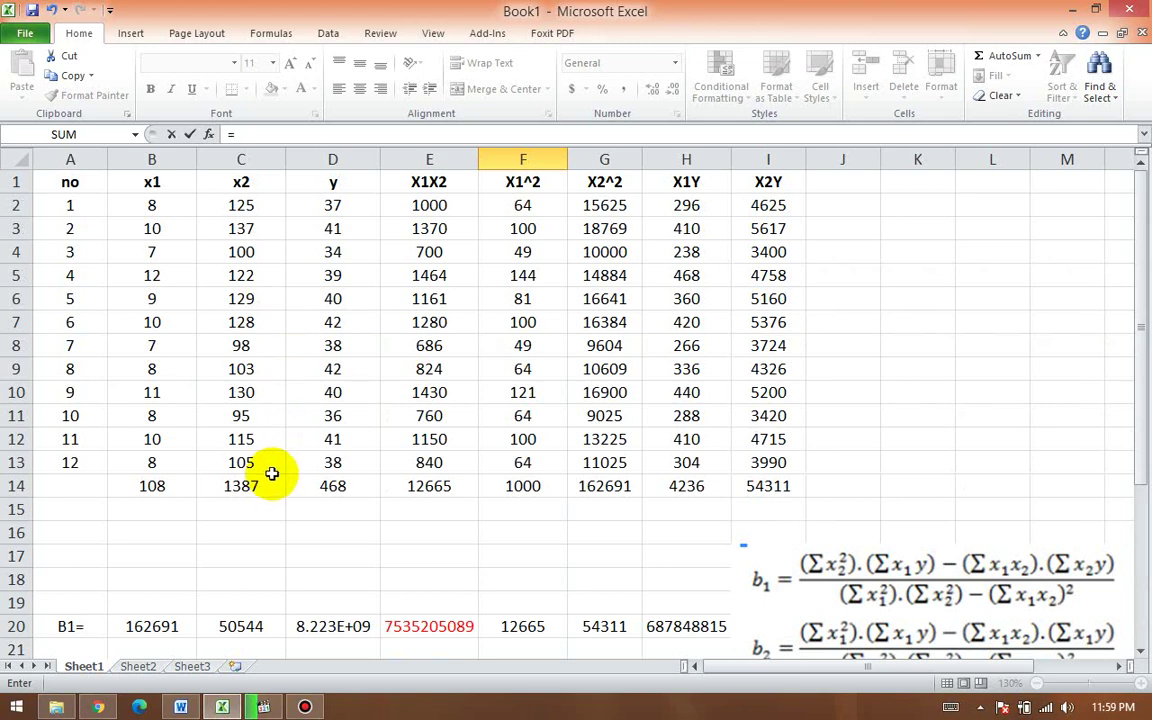
left_click(257, 486)
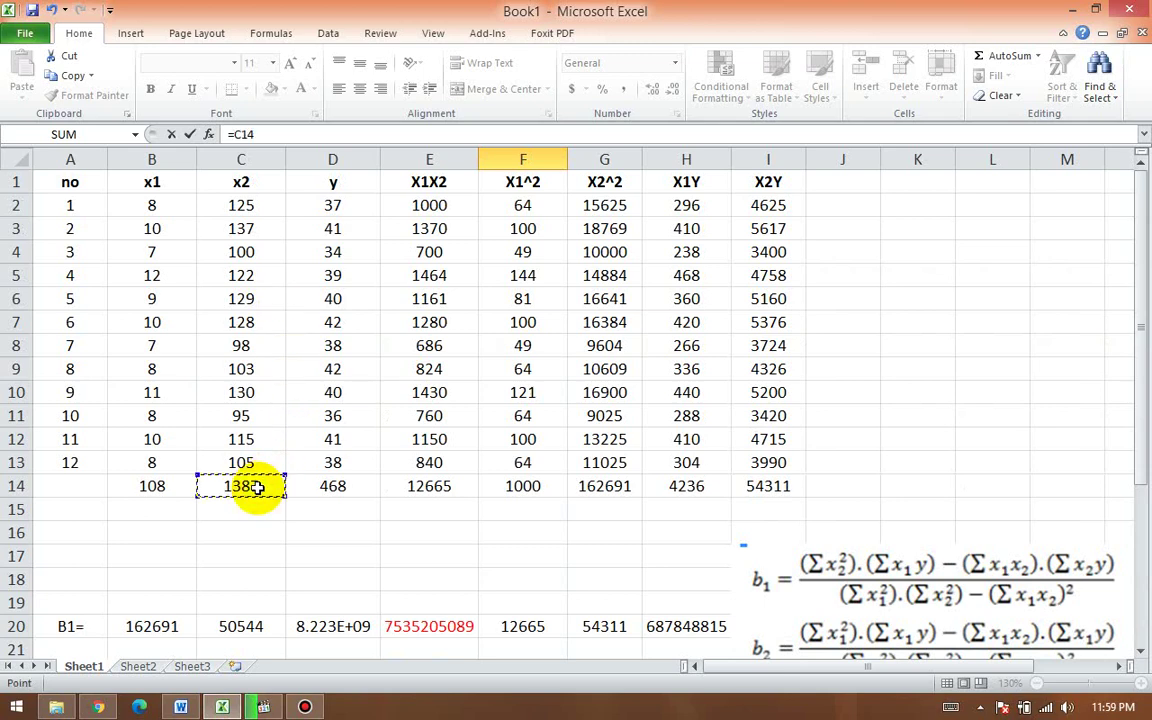
scroll(447, 458, "down", 7)
type("/")
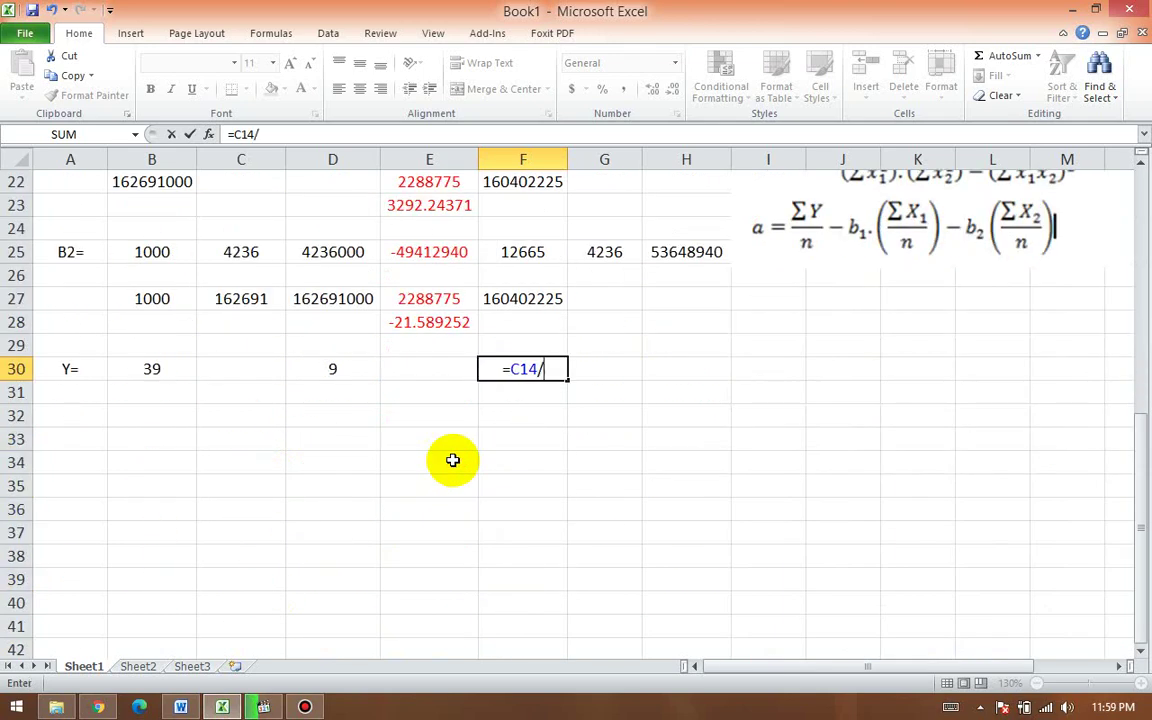
type("12")
key("Return")
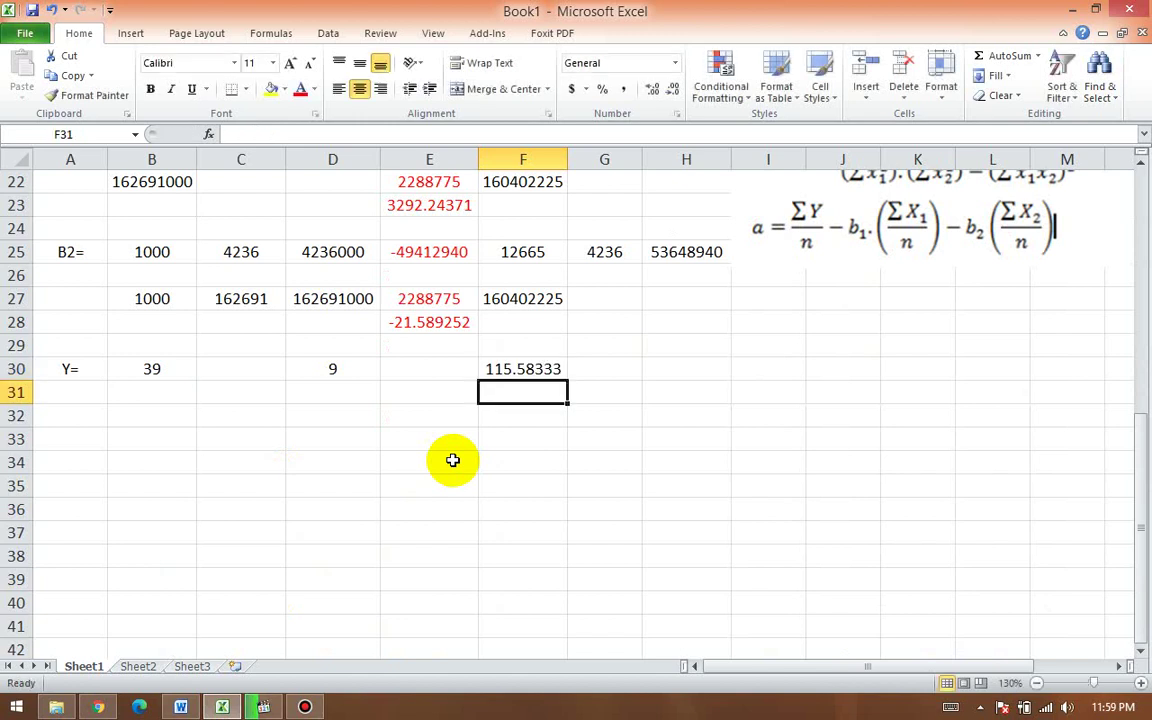
Step: Multiply the B1 coefficient by the x1 mean in C30 with =E23*D30 and colour its text red
left_click(241, 372)
scroll(300, 385, "up", 1)
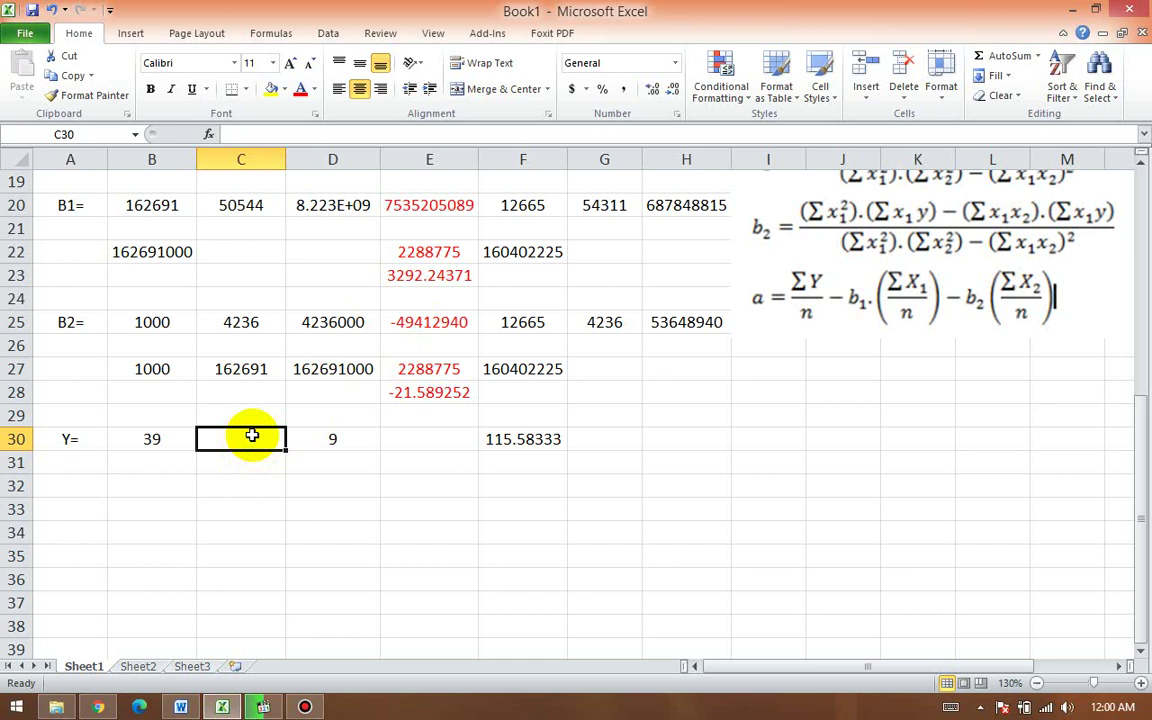
type("=")
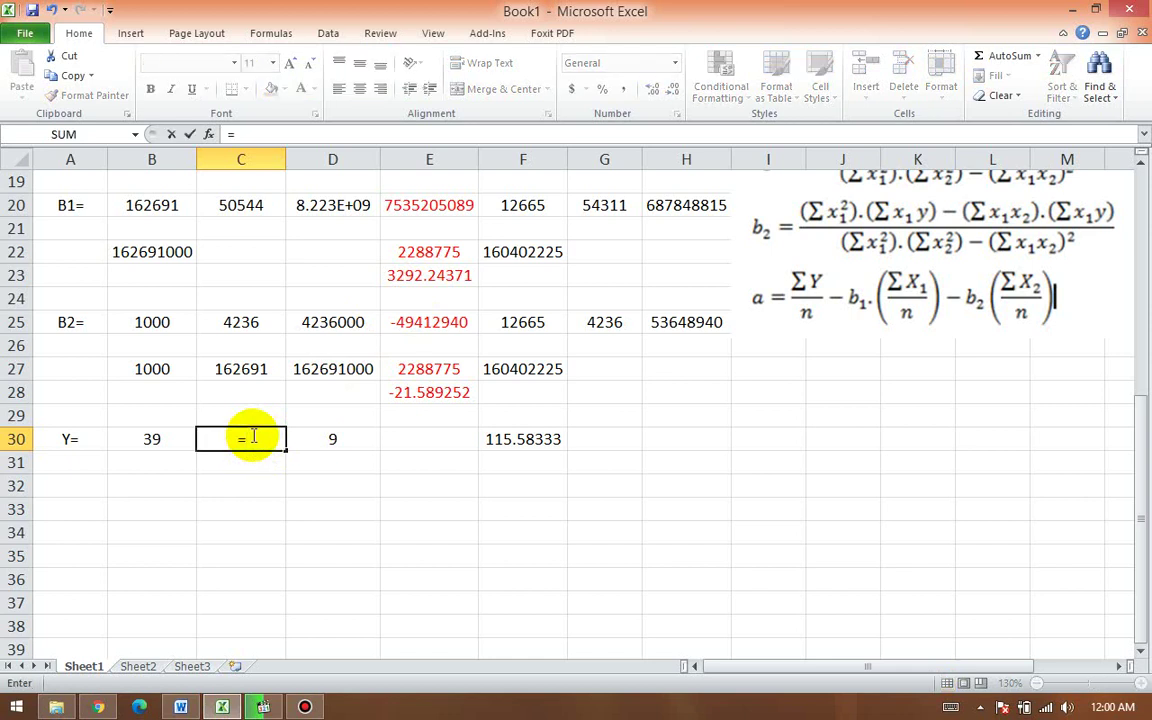
left_click(398, 276)
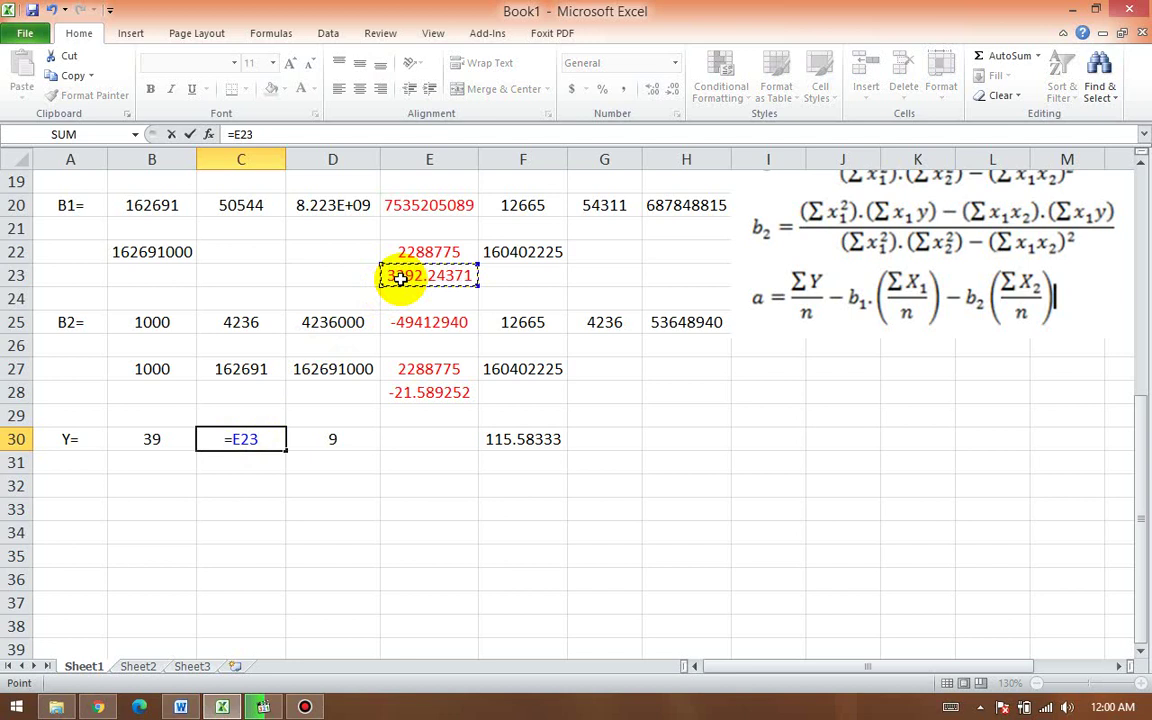
type("*")
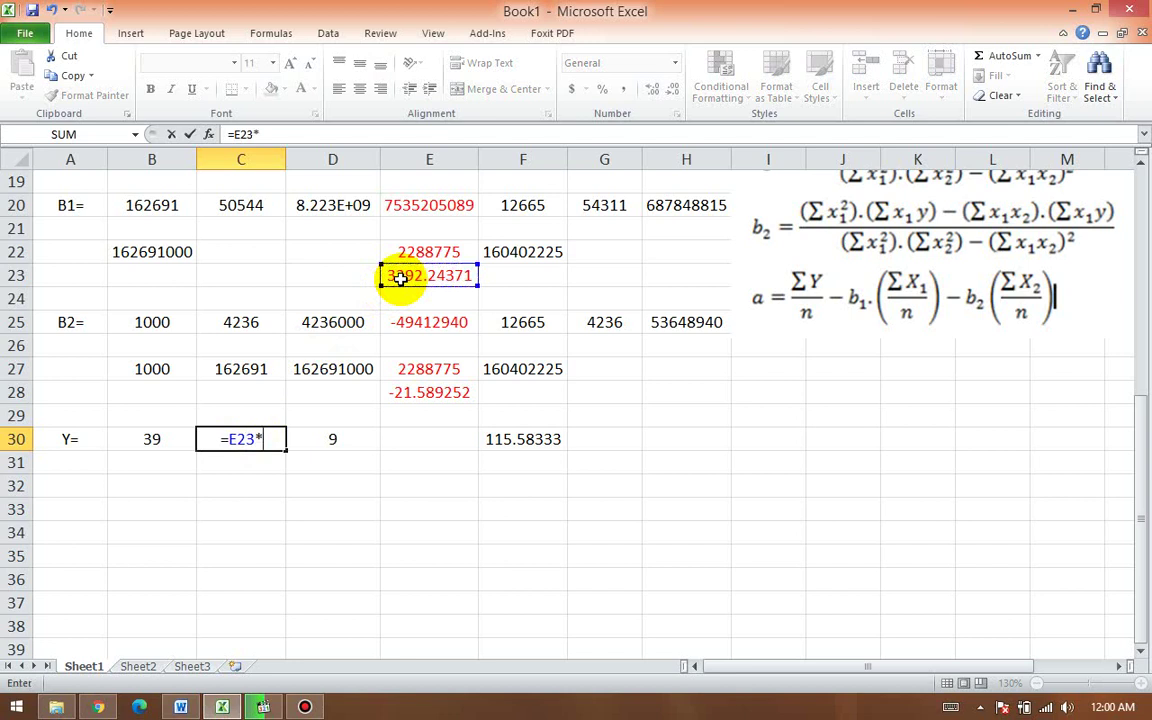
left_click(343, 442)
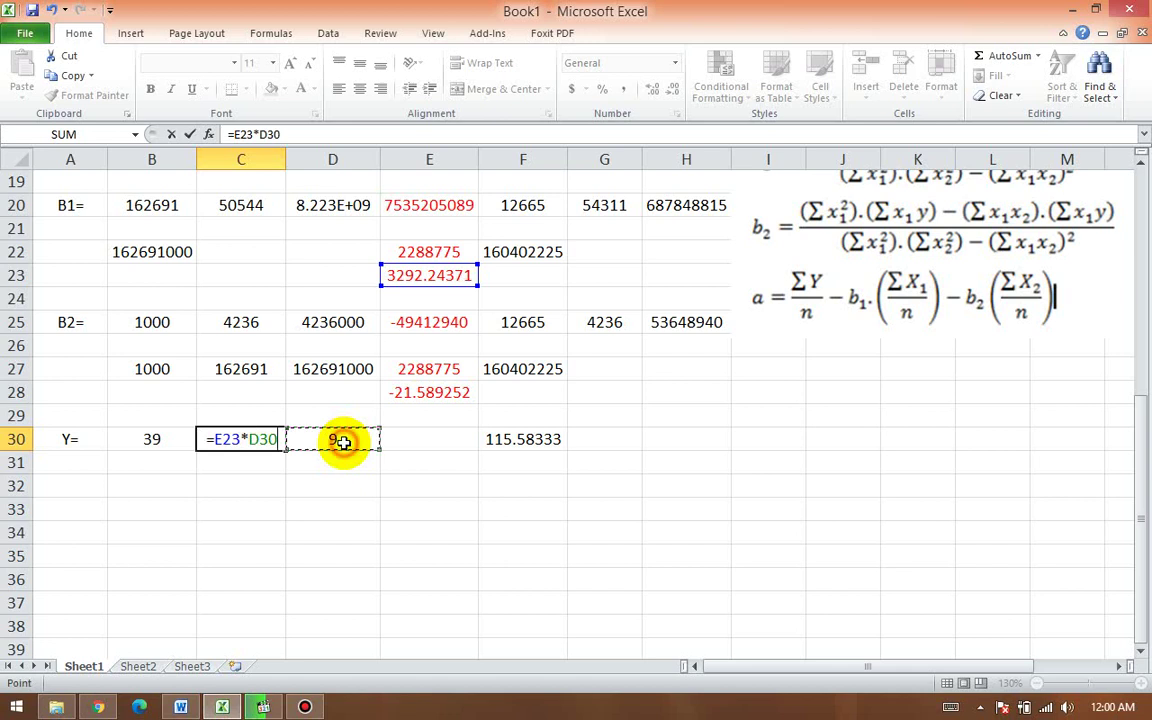
key("Return")
left_click(252, 440)
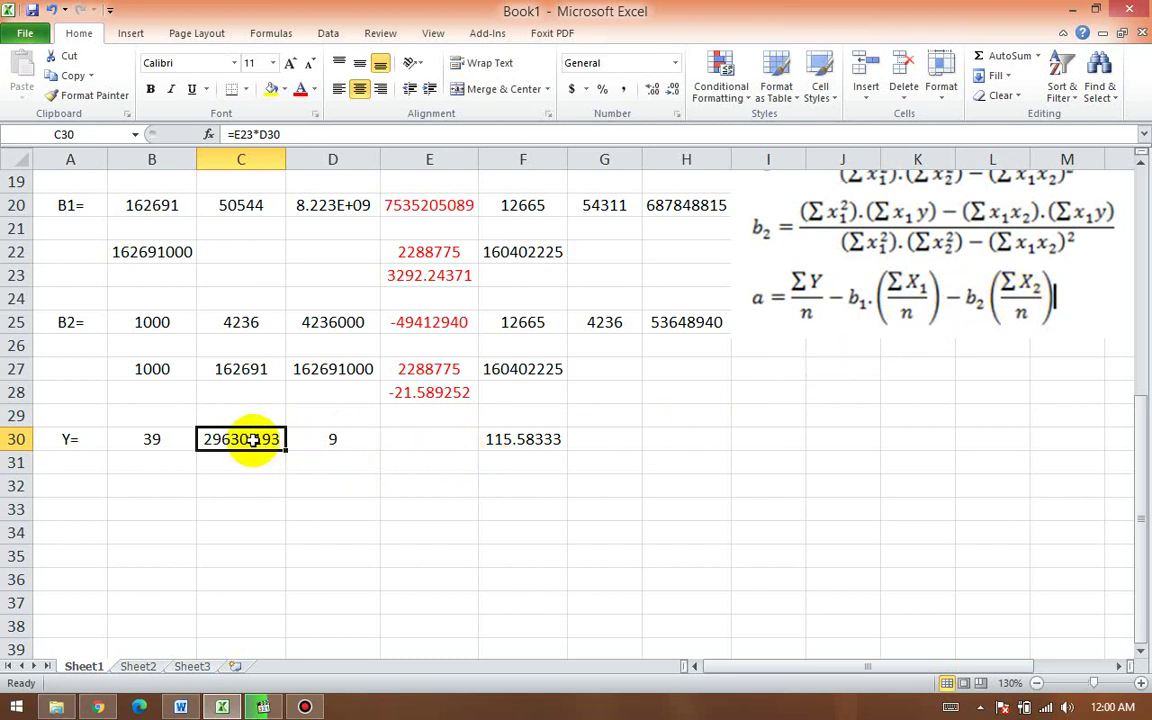
left_click(299, 90)
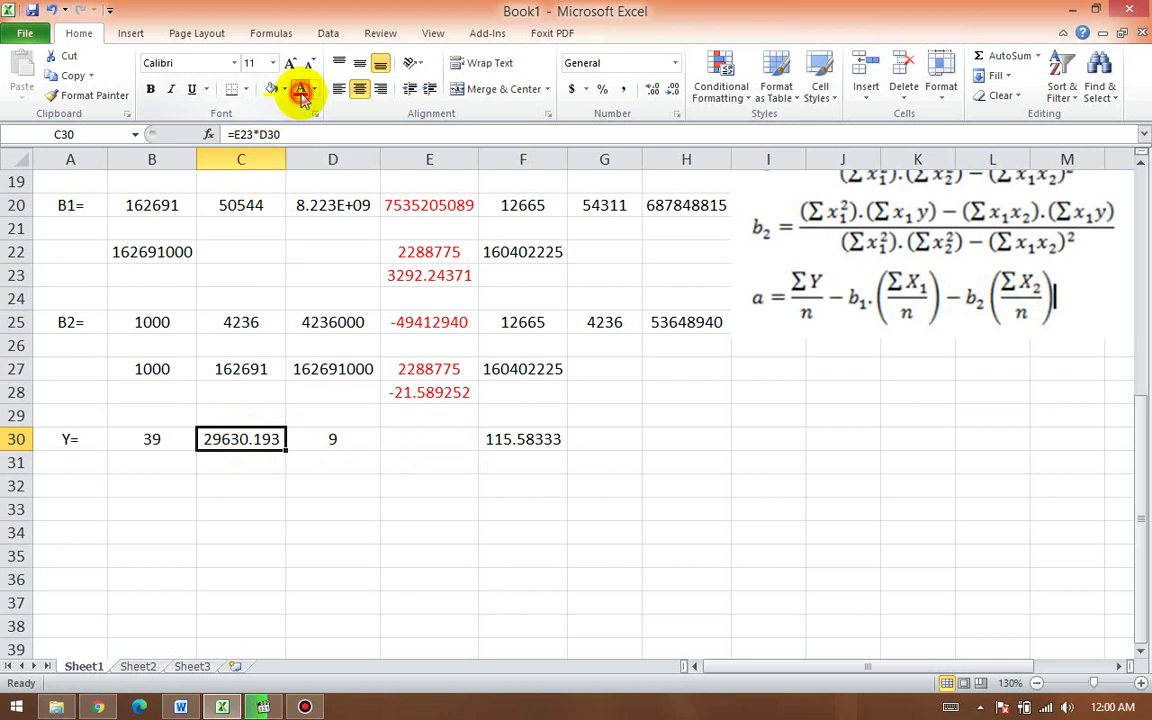
left_click(412, 446)
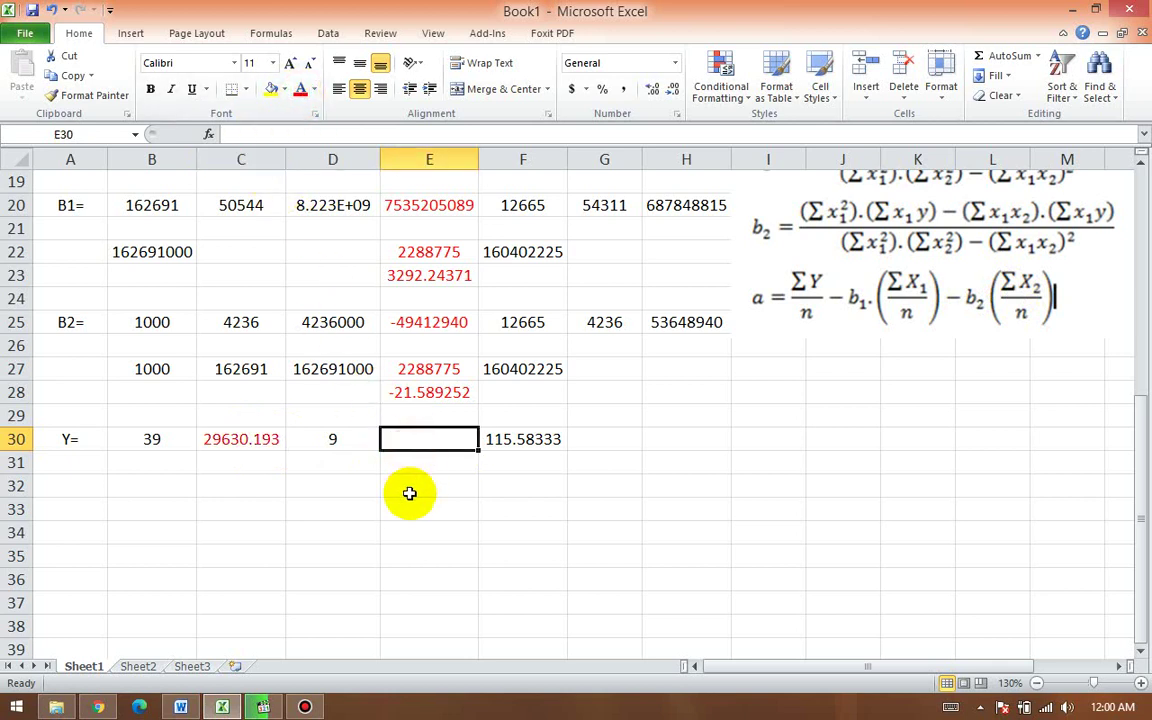
type("=")
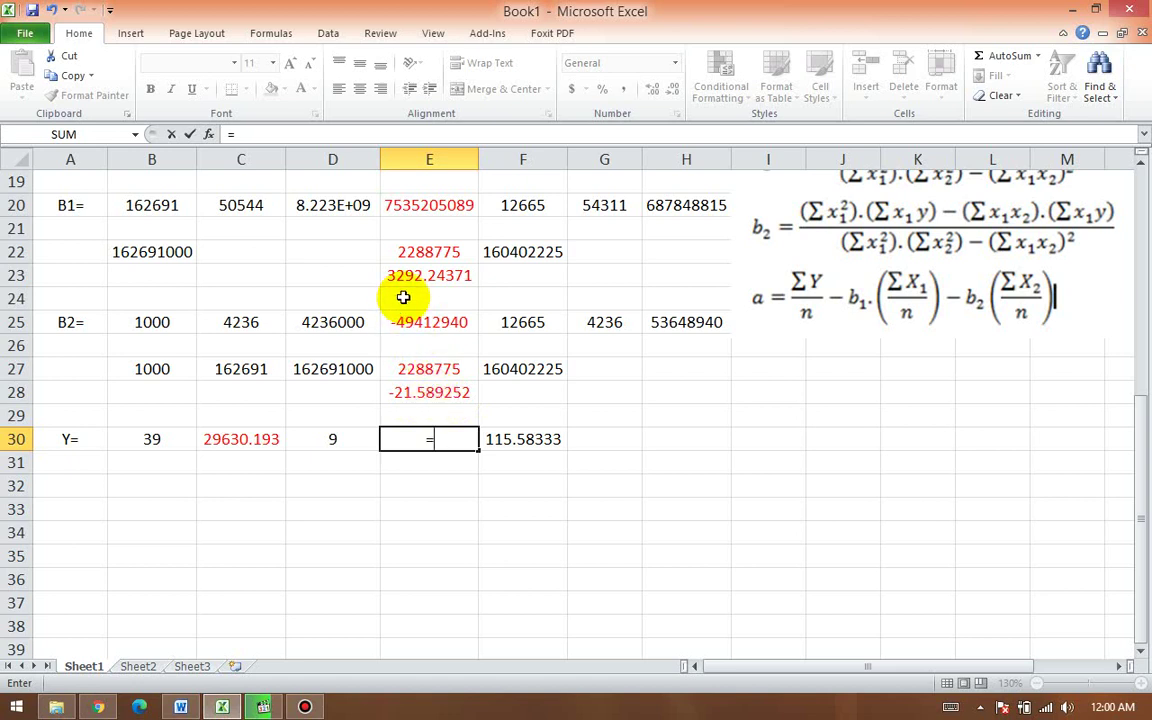
left_click(224, 440)
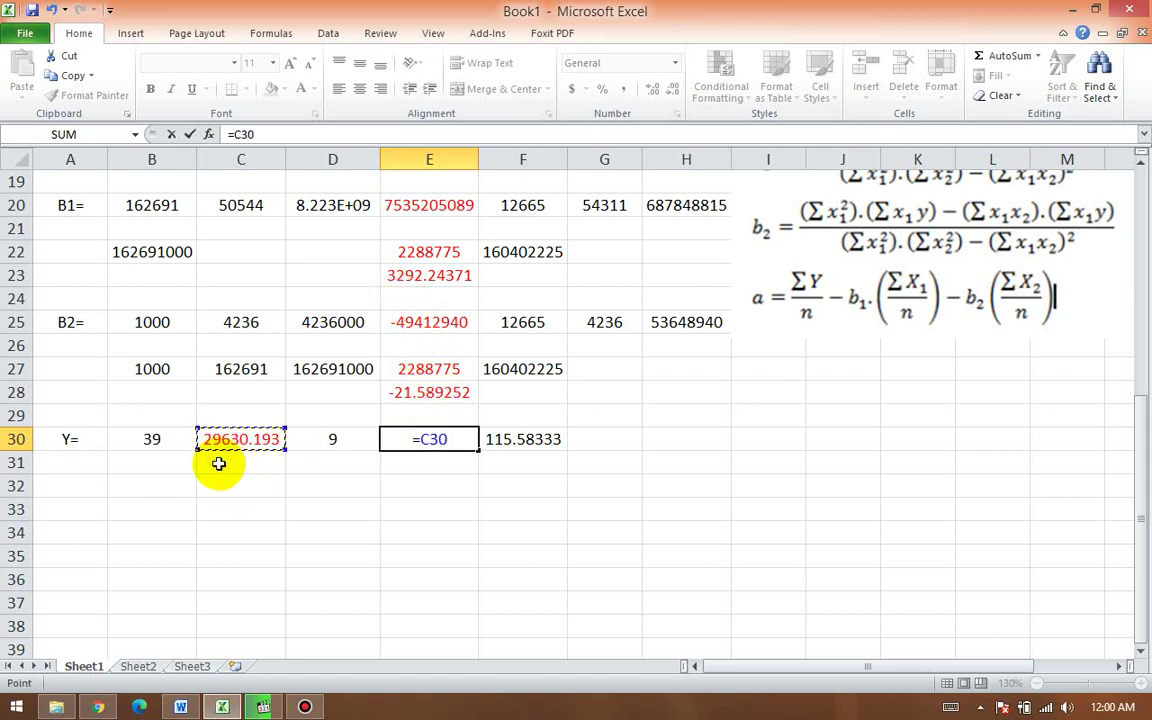
left_click(238, 136)
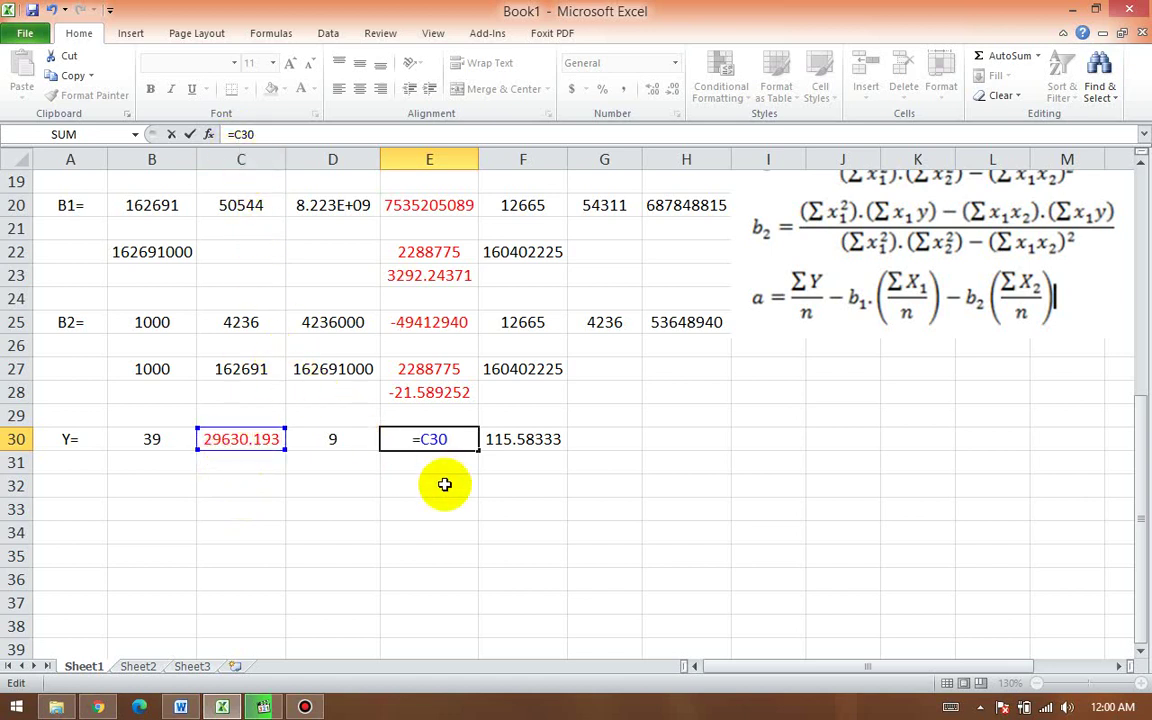
key("BackSpace")
key("BackSpace")
key("BackSpace")
key("Escape")
key("Down")
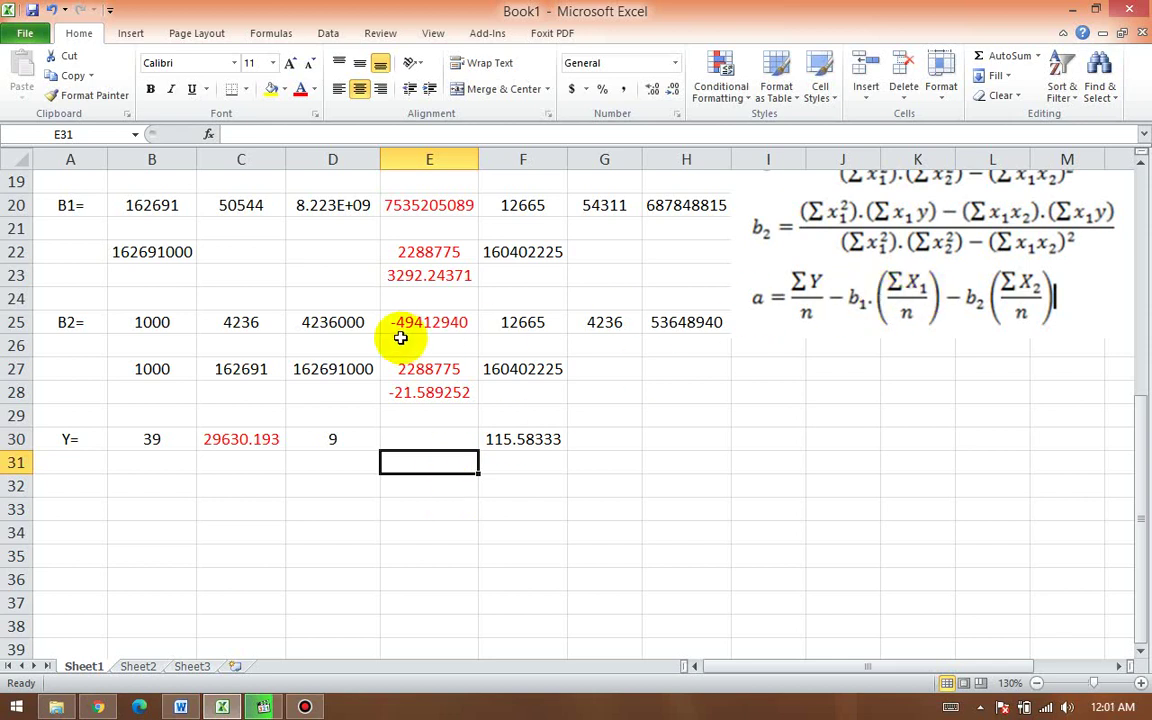
Step: Make the B1 term in C30 negative by changing its formula to =-E23*D30
left_click(227, 443)
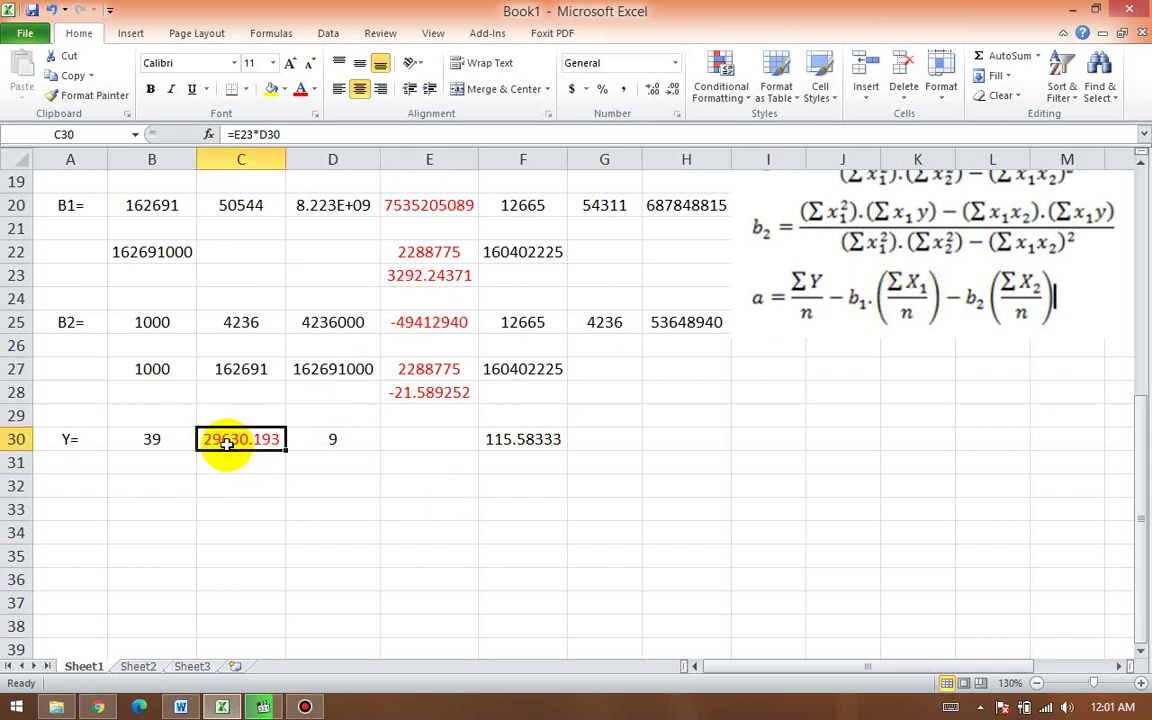
double_click(227, 443)
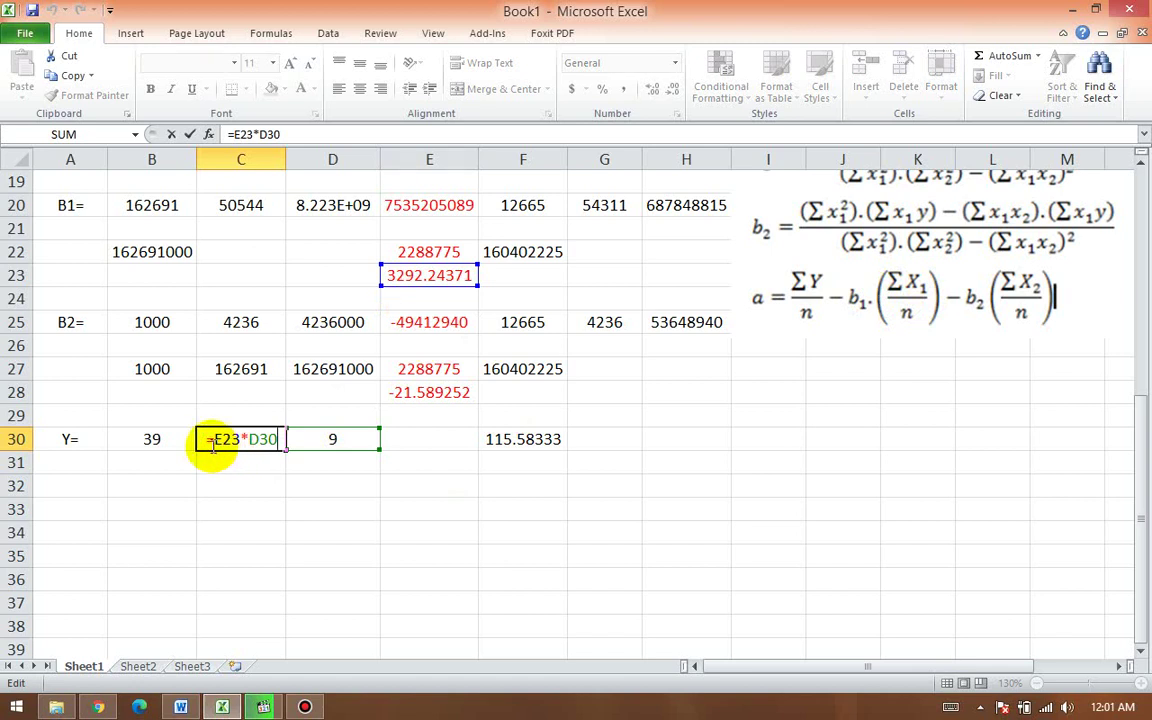
type("-")
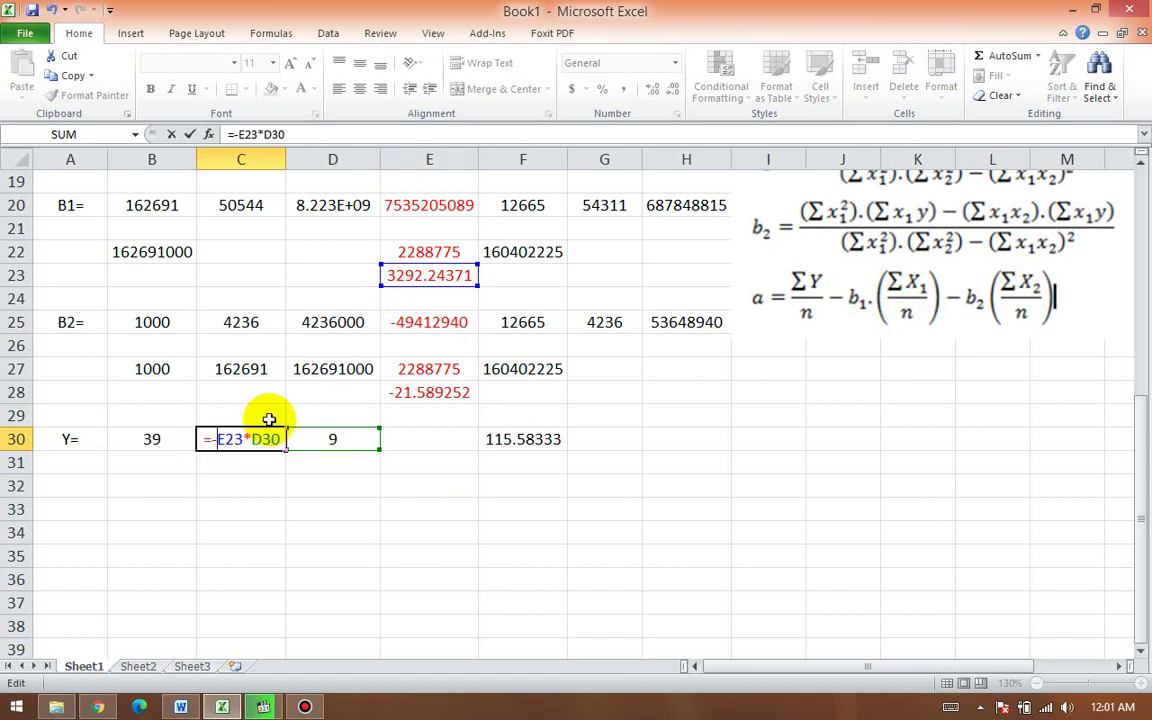
key("Return")
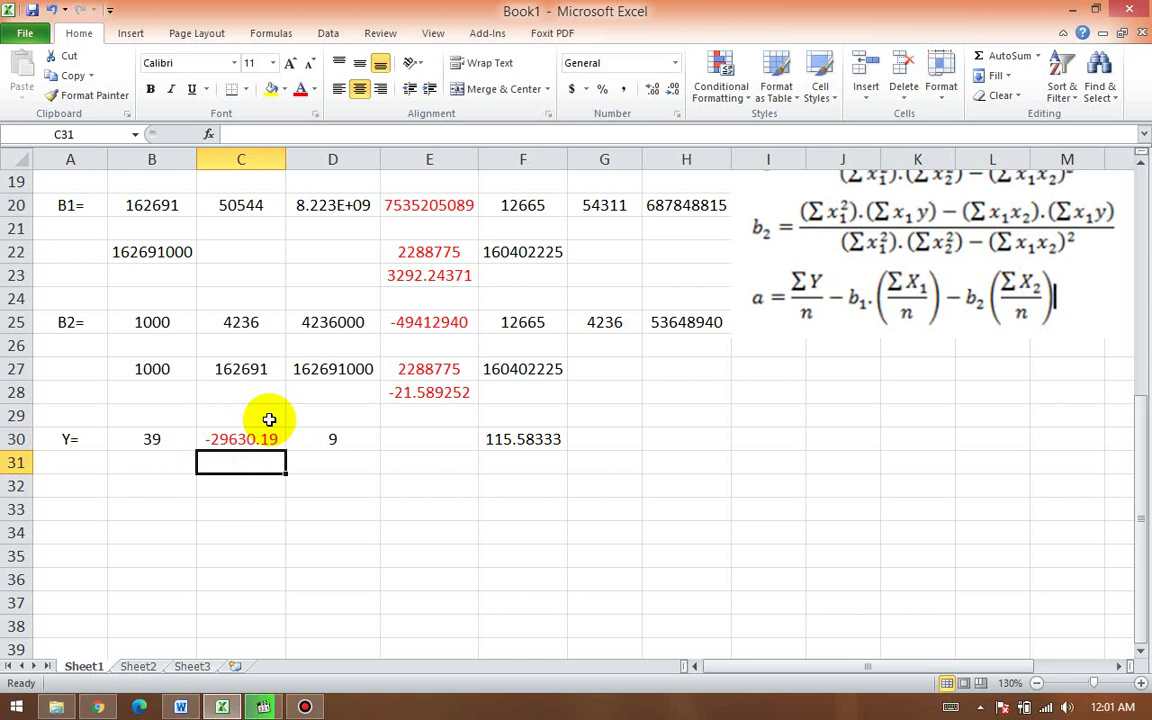
Step: Calculate the negative B2 term in E30 with the formula =-E28*F30
left_click(412, 438)
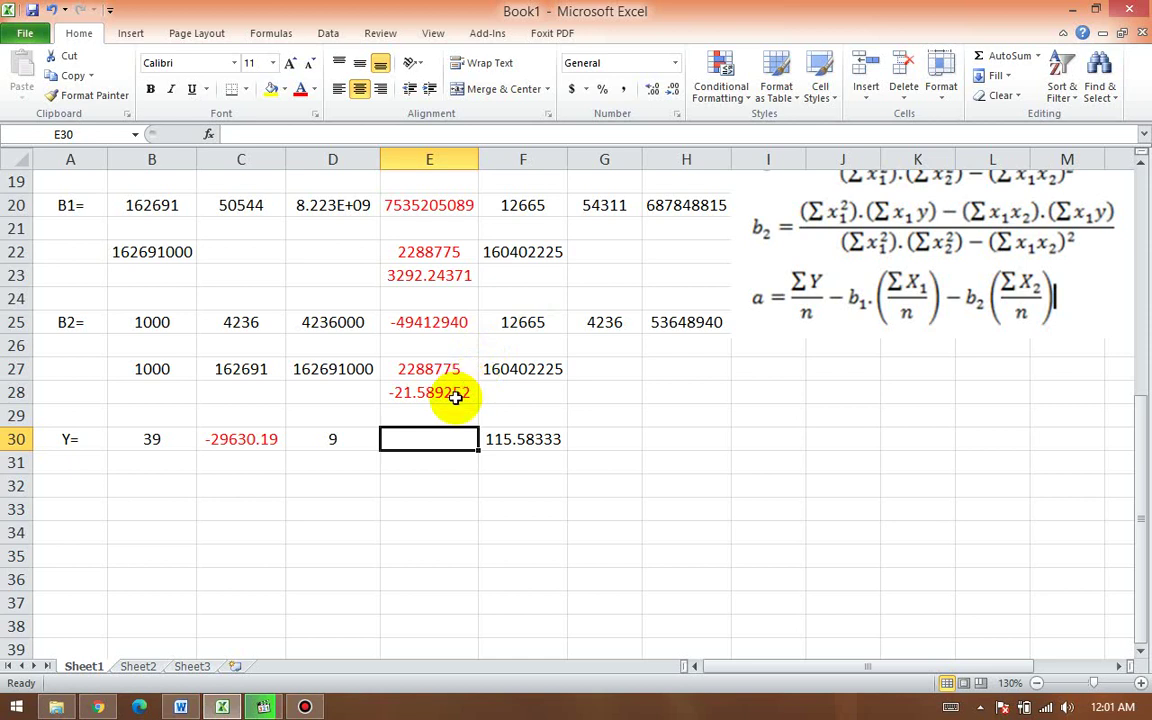
type("=-")
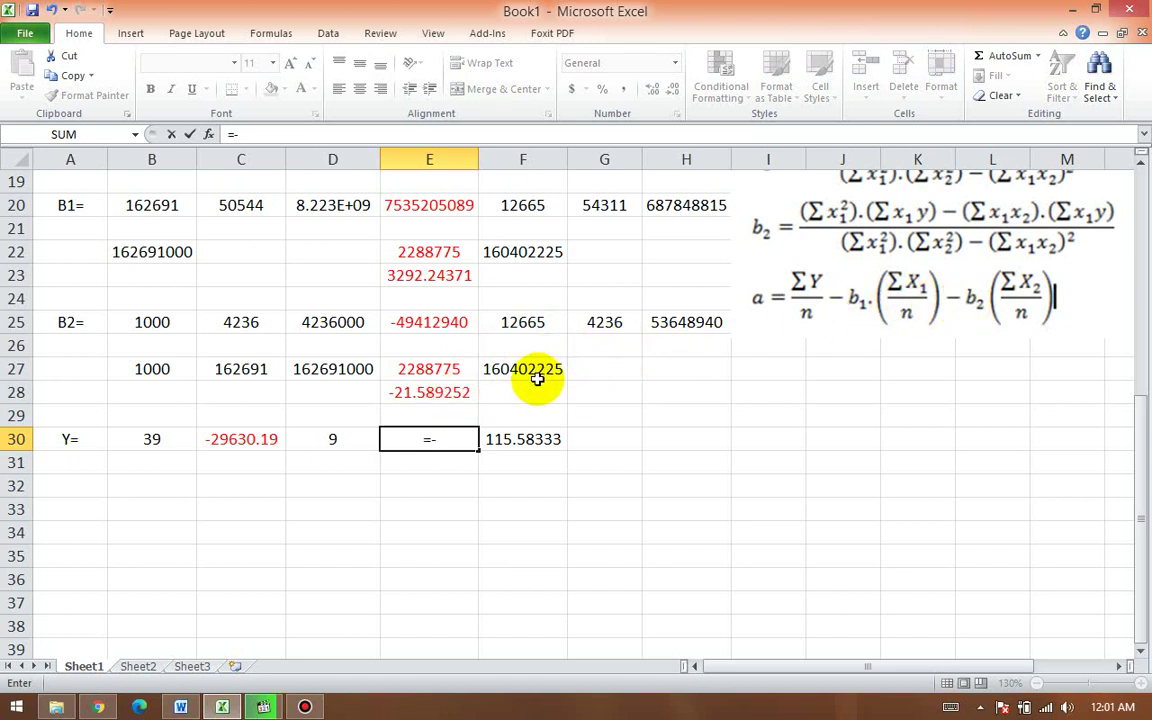
left_click(467, 395)
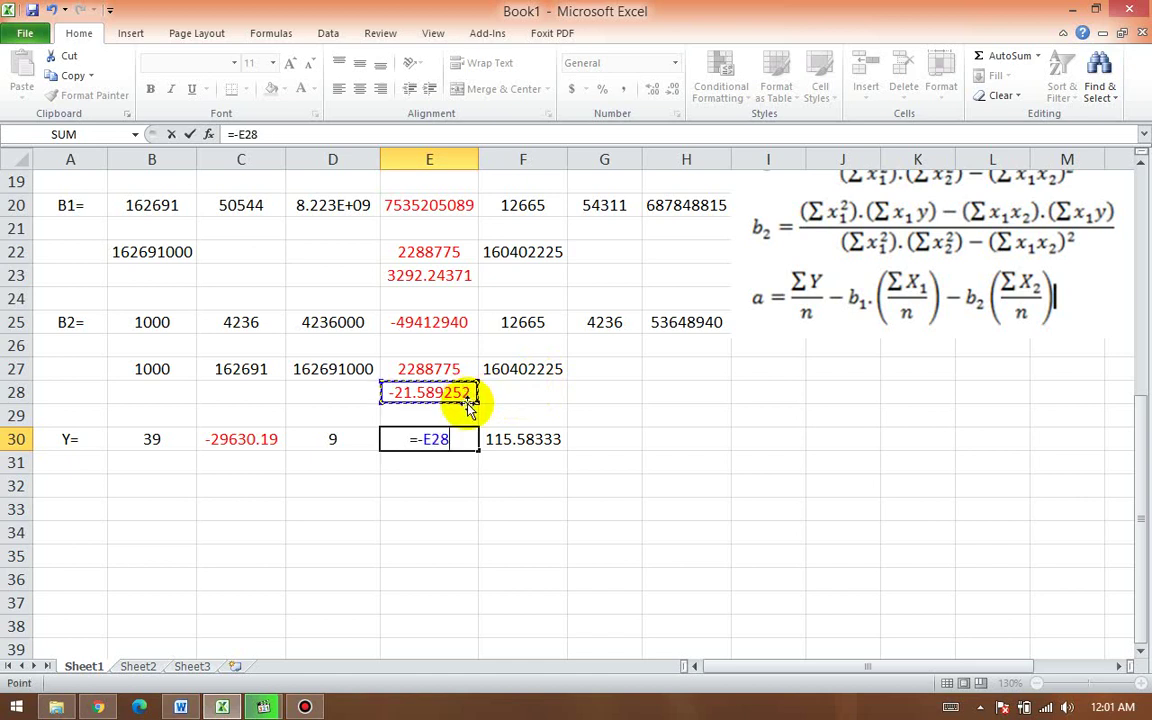
type("*")
left_click(535, 440)
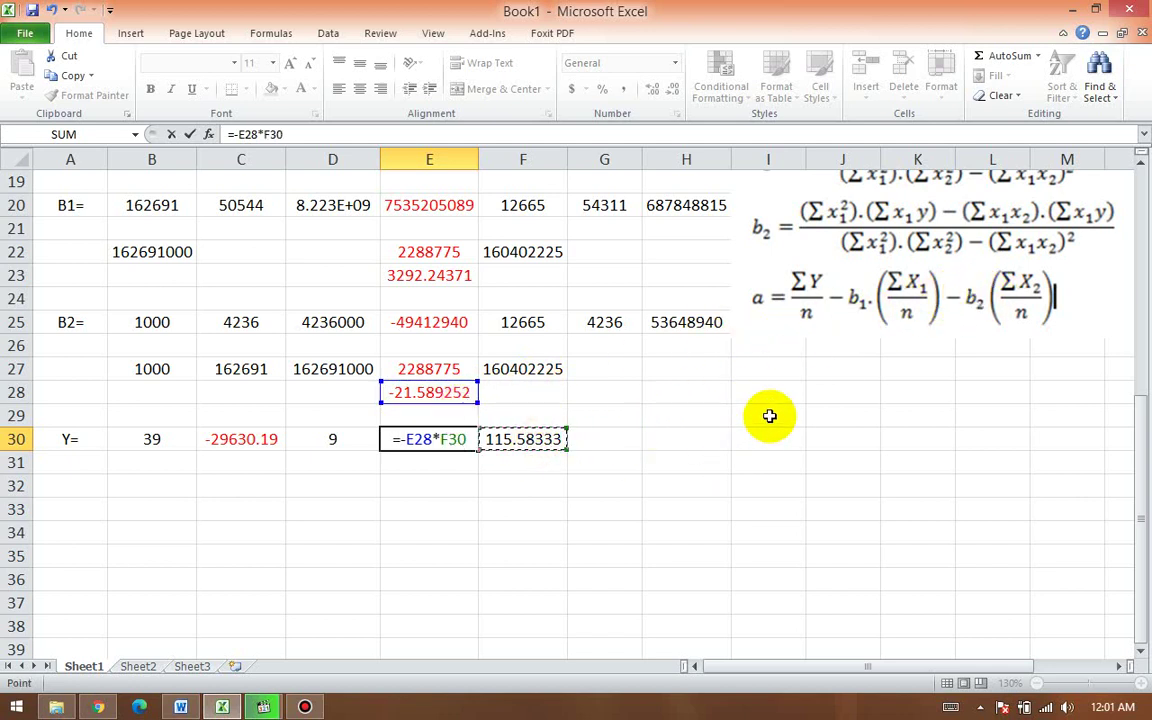
key("Return")
scroll(770, 416, "up", 1)
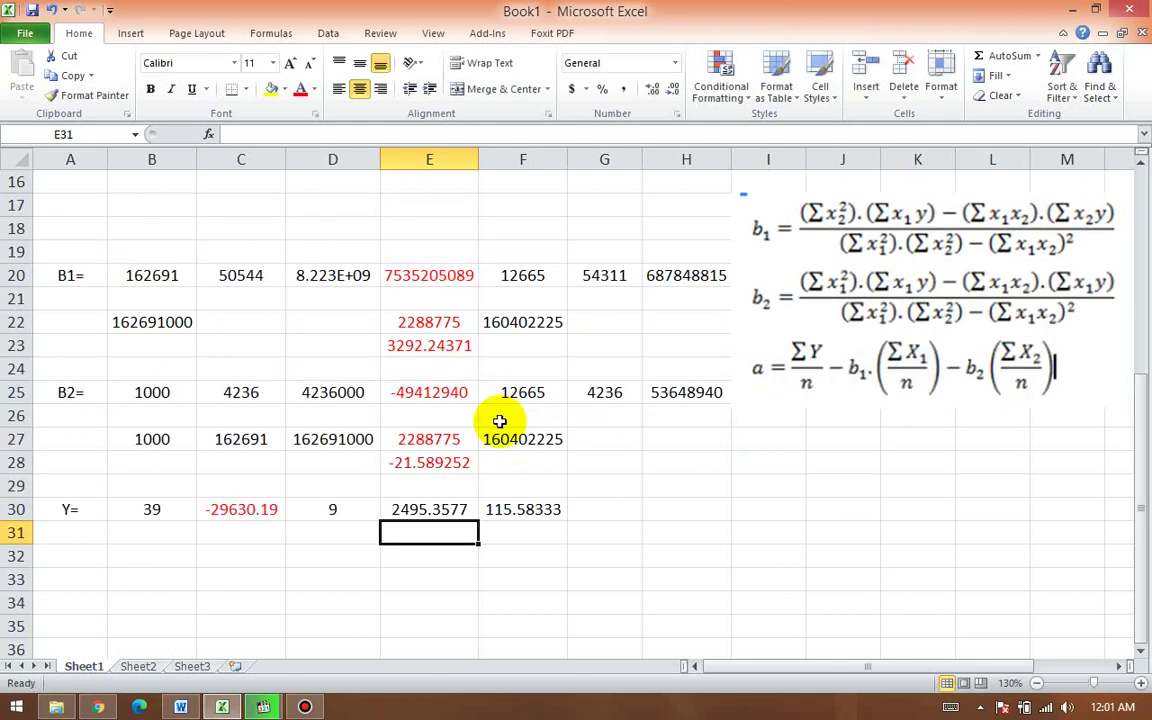
Step: Colour the negative B2 term in E30 red
left_click(425, 507)
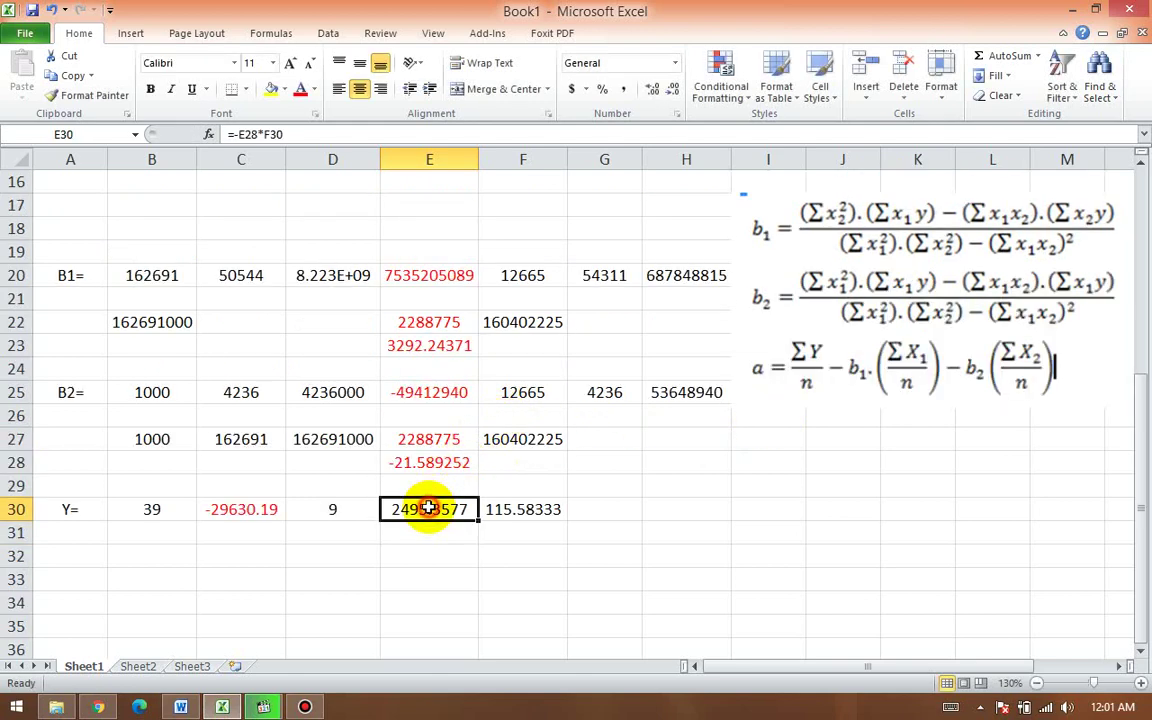
left_click(300, 89)
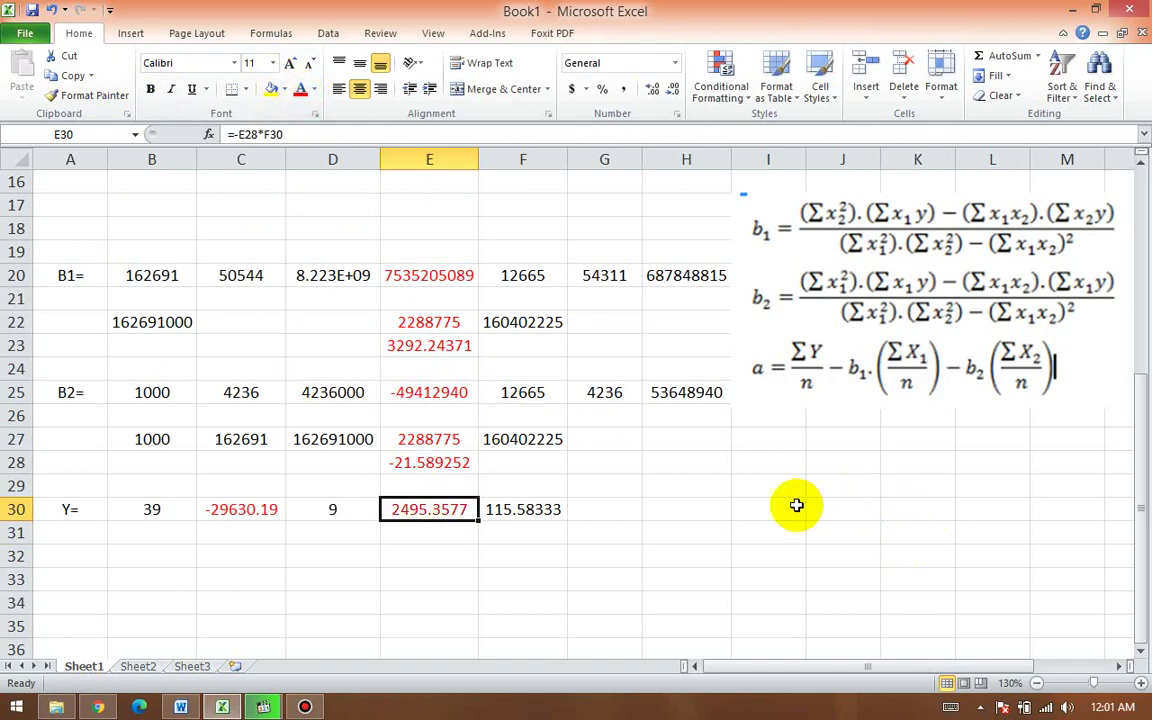
Step: Calculate the intercept in B32 with the formula =B30-C30-E30 and colour its text red
scroll(432, 505, "down", 2)
left_click(148, 415)
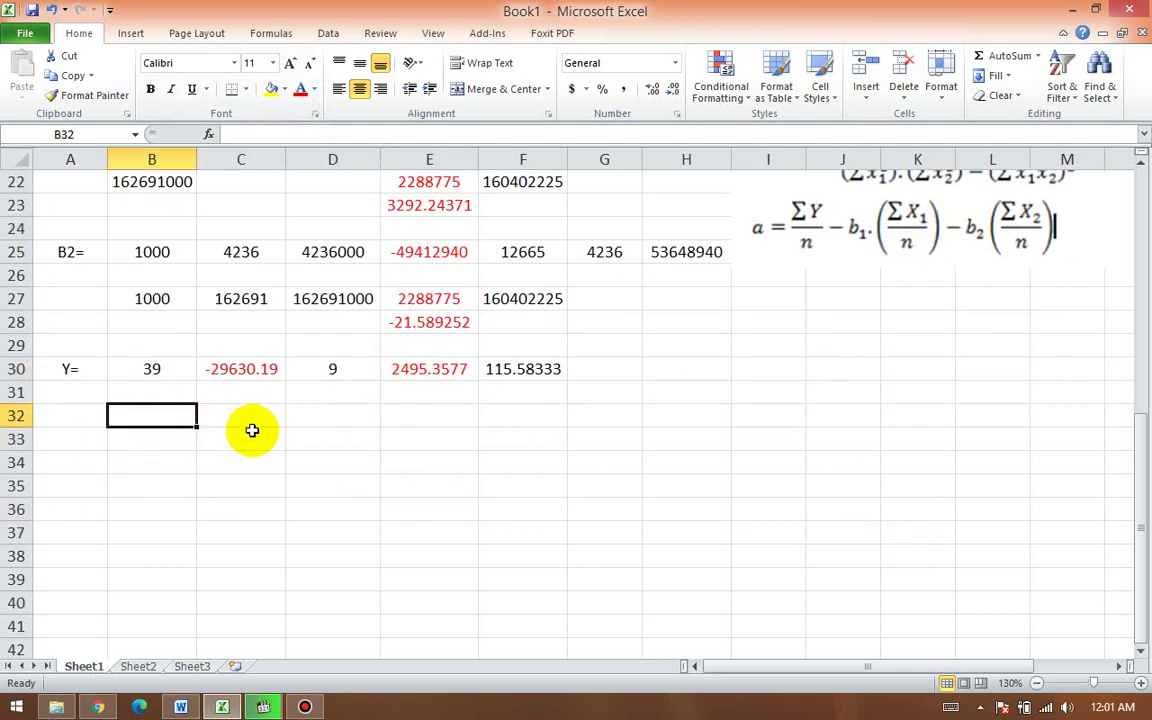
type("=")
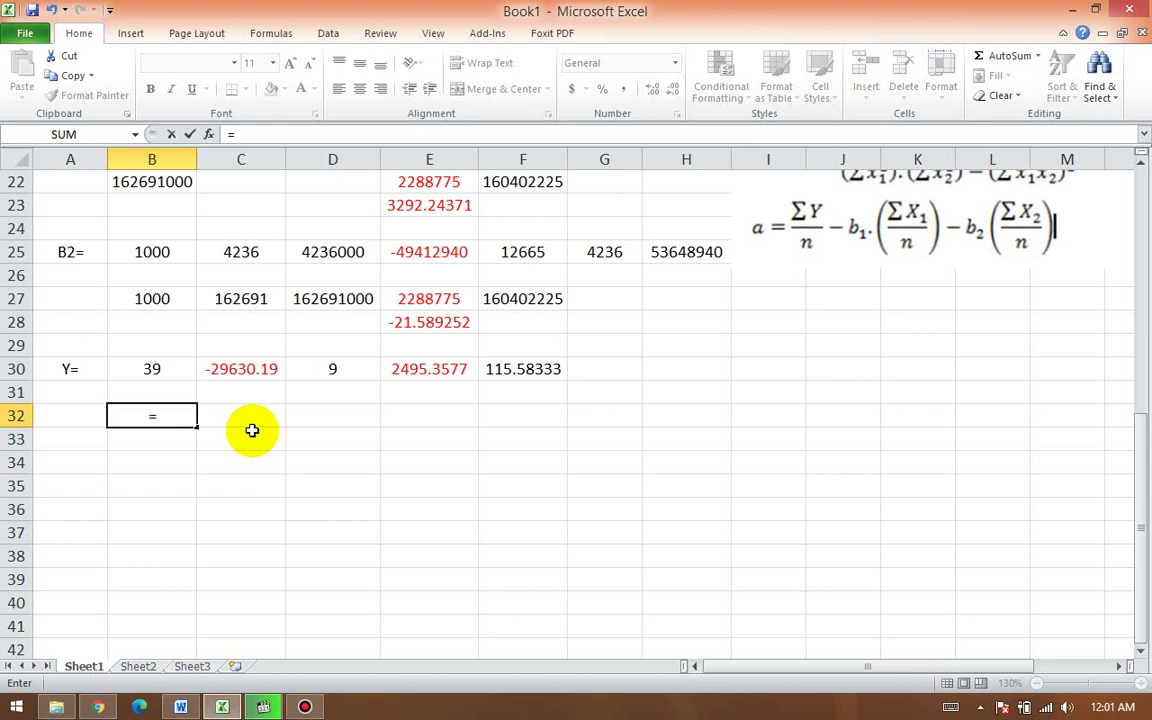
left_click(170, 366)
type("-")
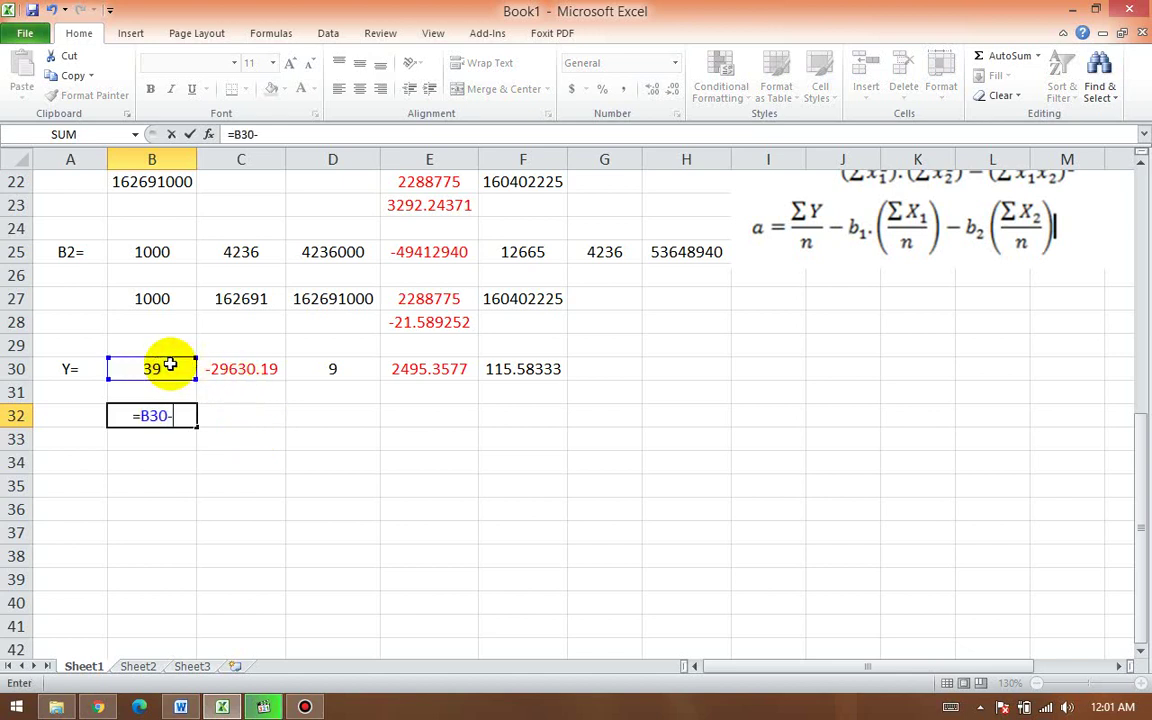
left_click(251, 372)
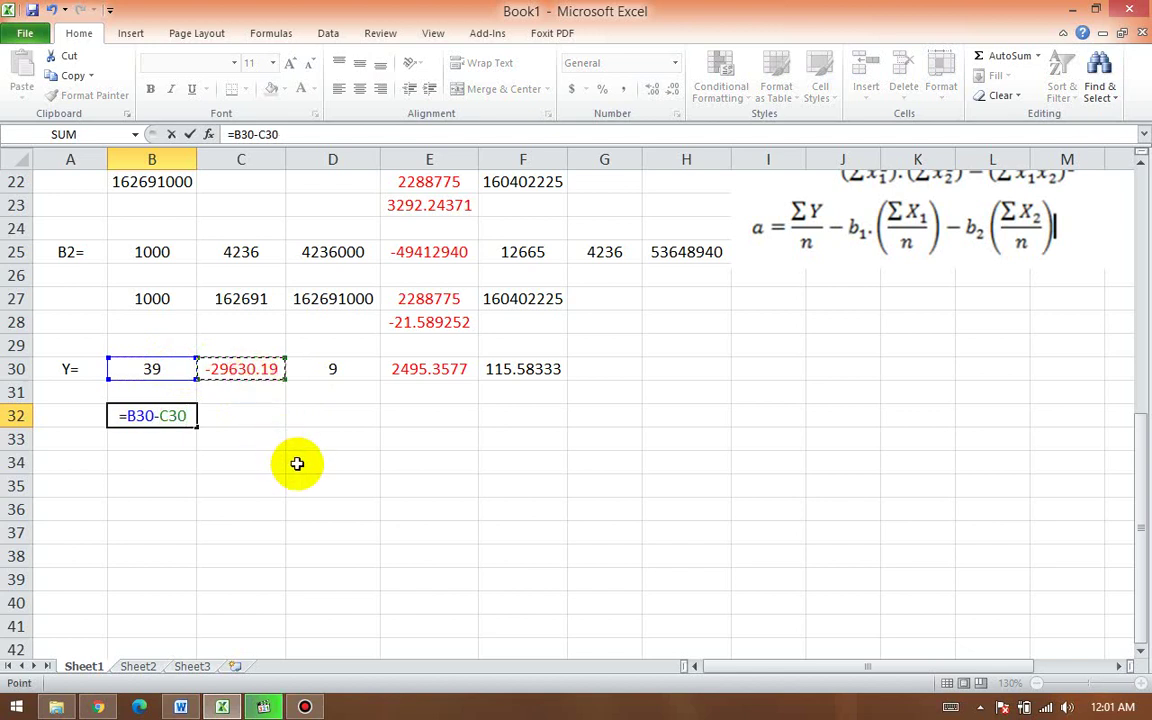
type("-")
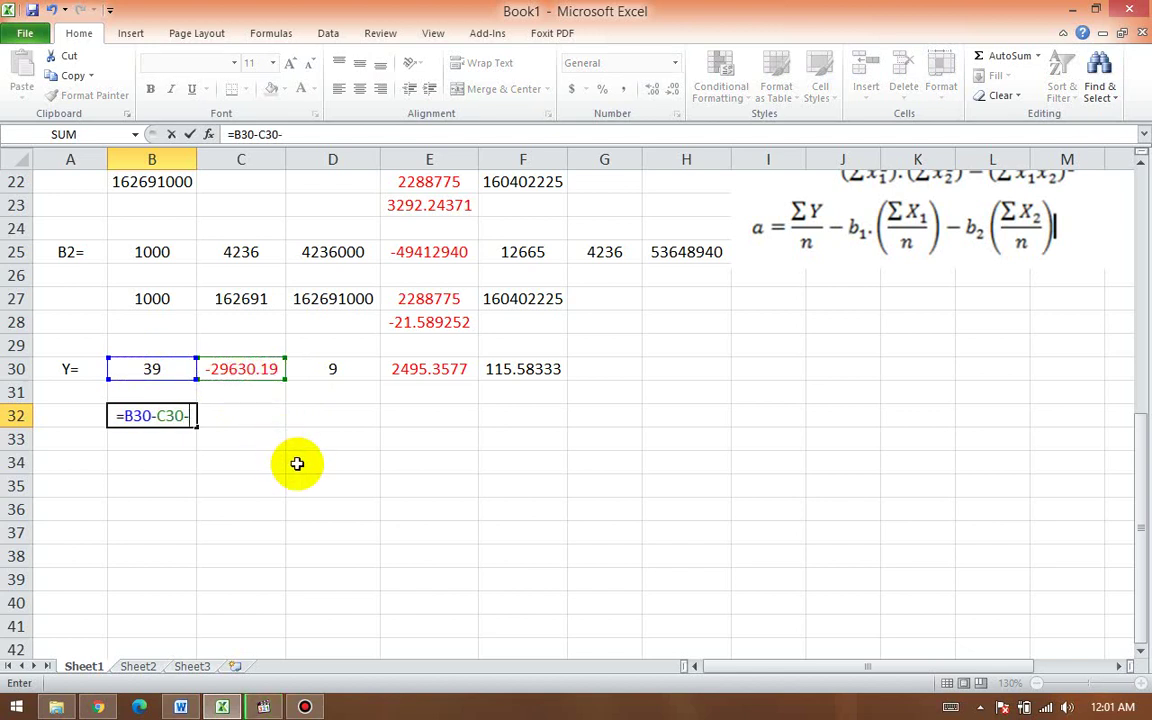
left_click(399, 371)
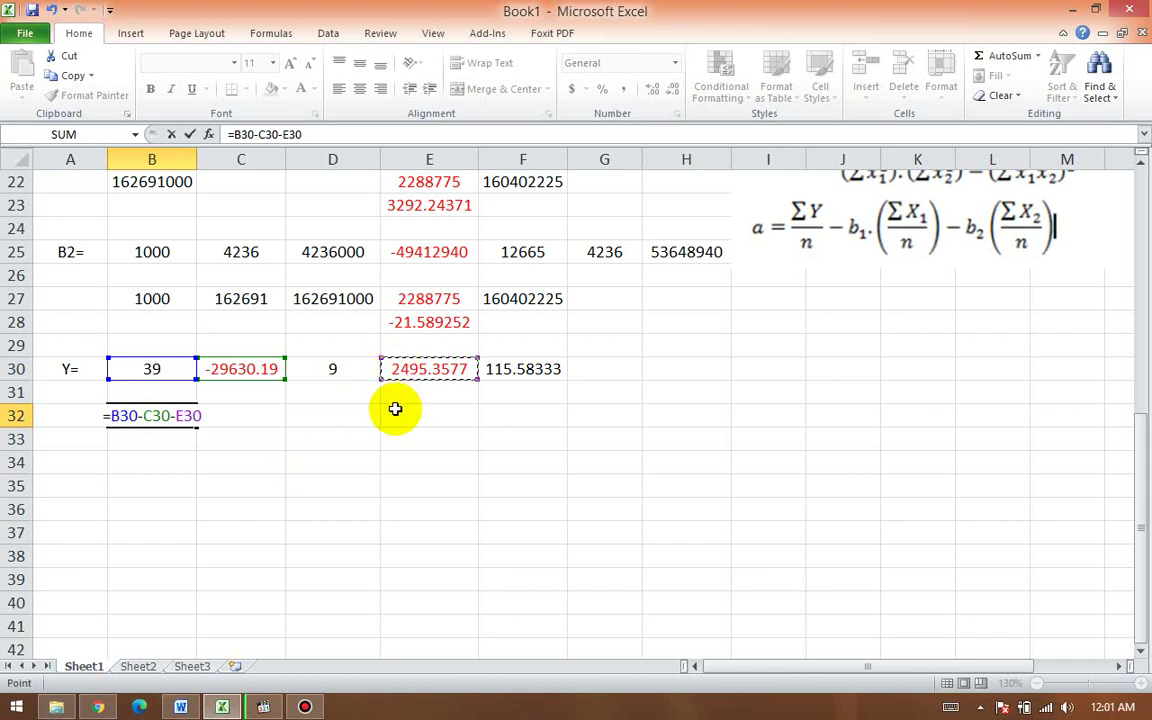
key("Return")
left_click(153, 414)
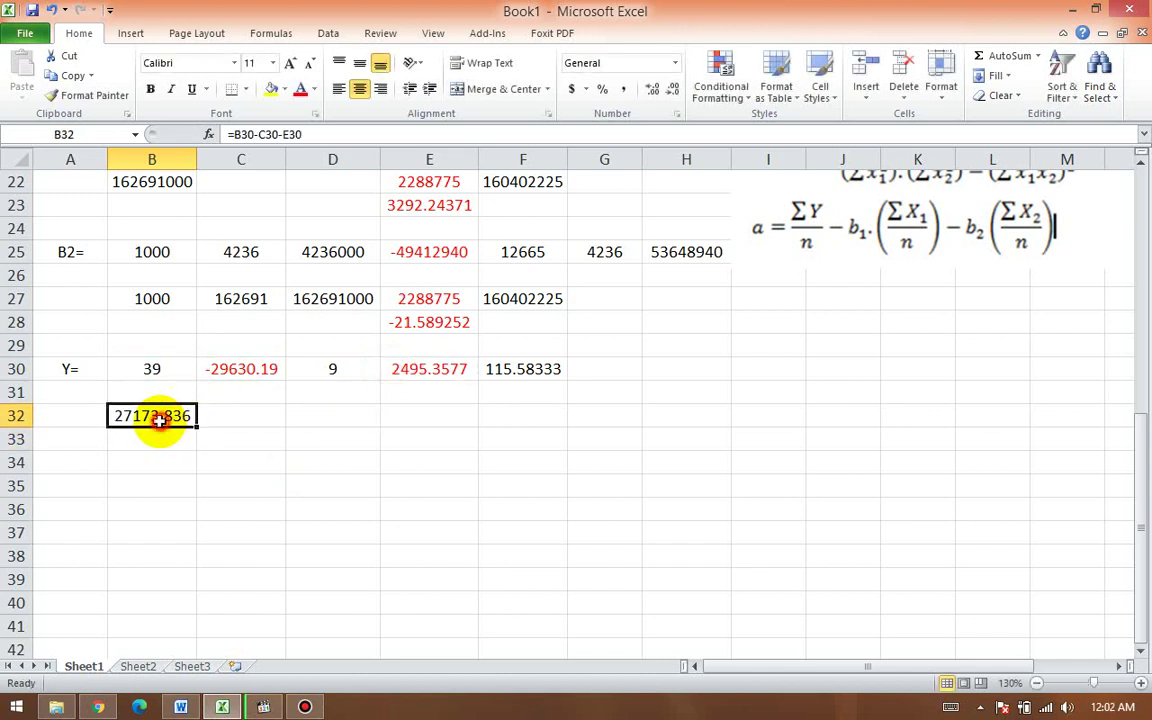
left_click(299, 89)
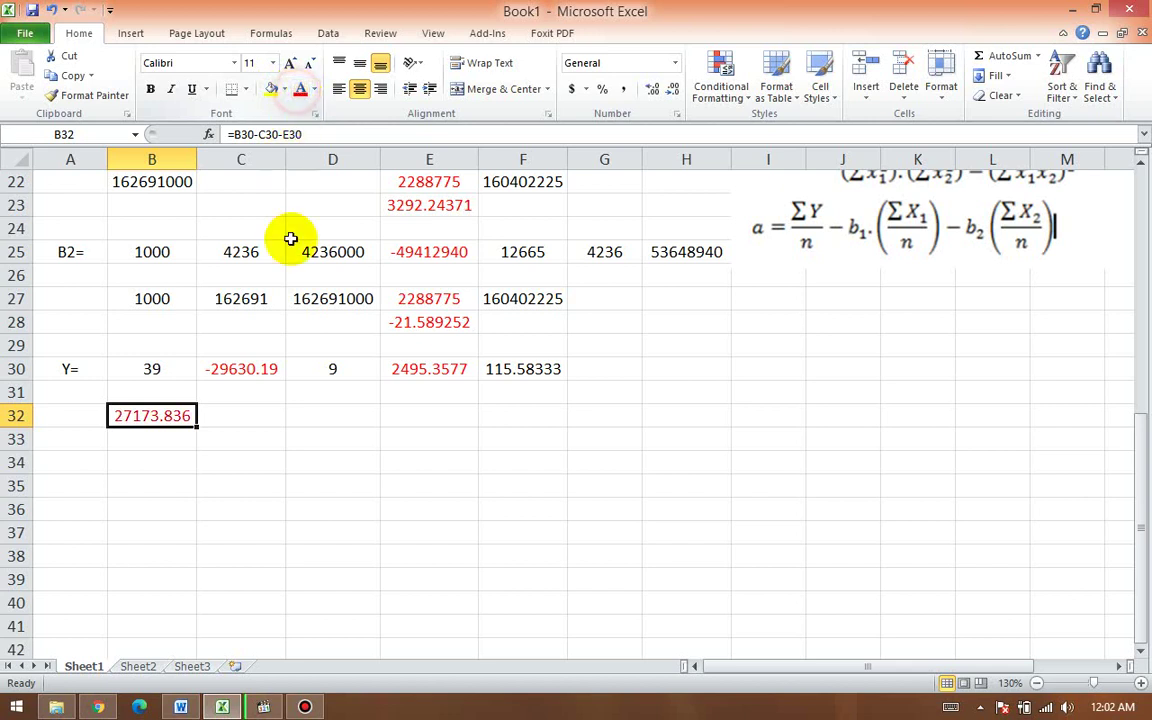
Step: Start the regression equation in row 34 with Y in C34 and an equals sign in D34
scroll(270, 494, "up", 1)
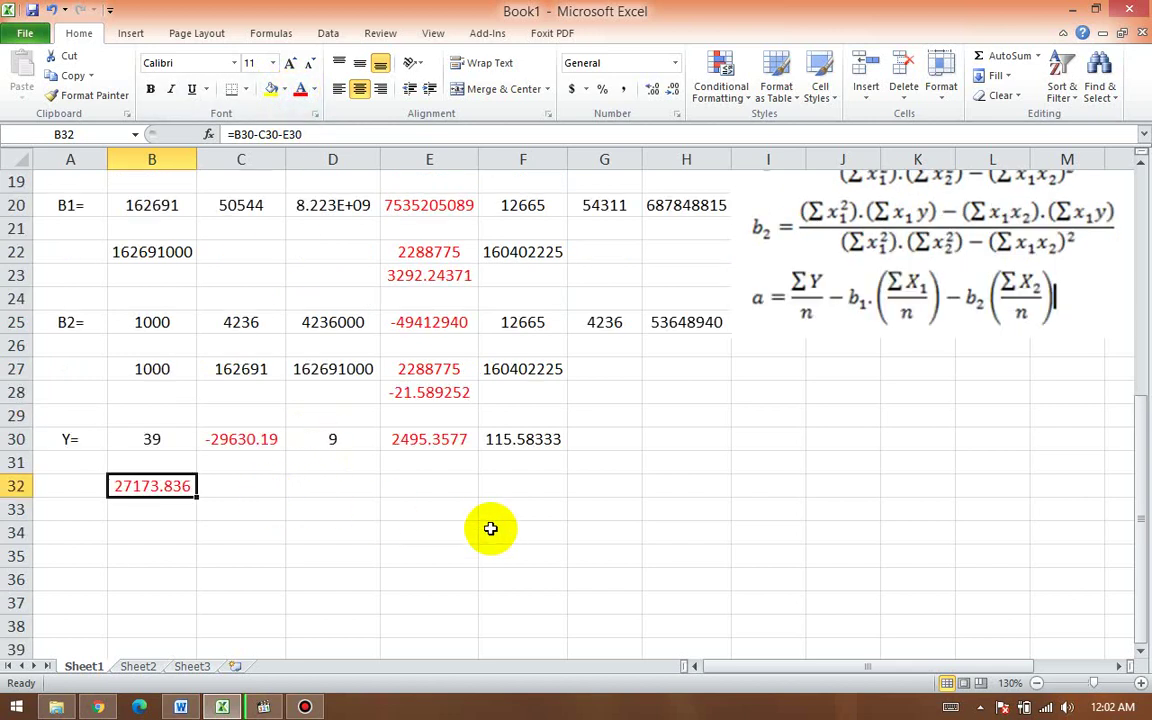
left_click(243, 538)
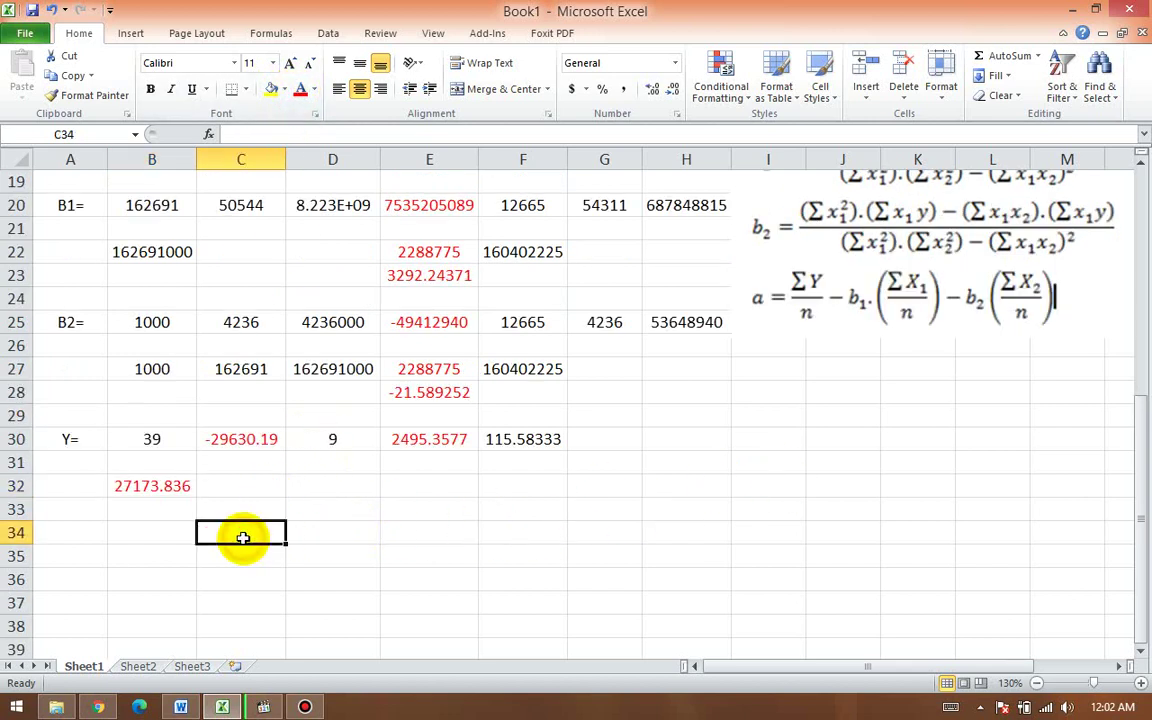
type("Y")
key("Tab")
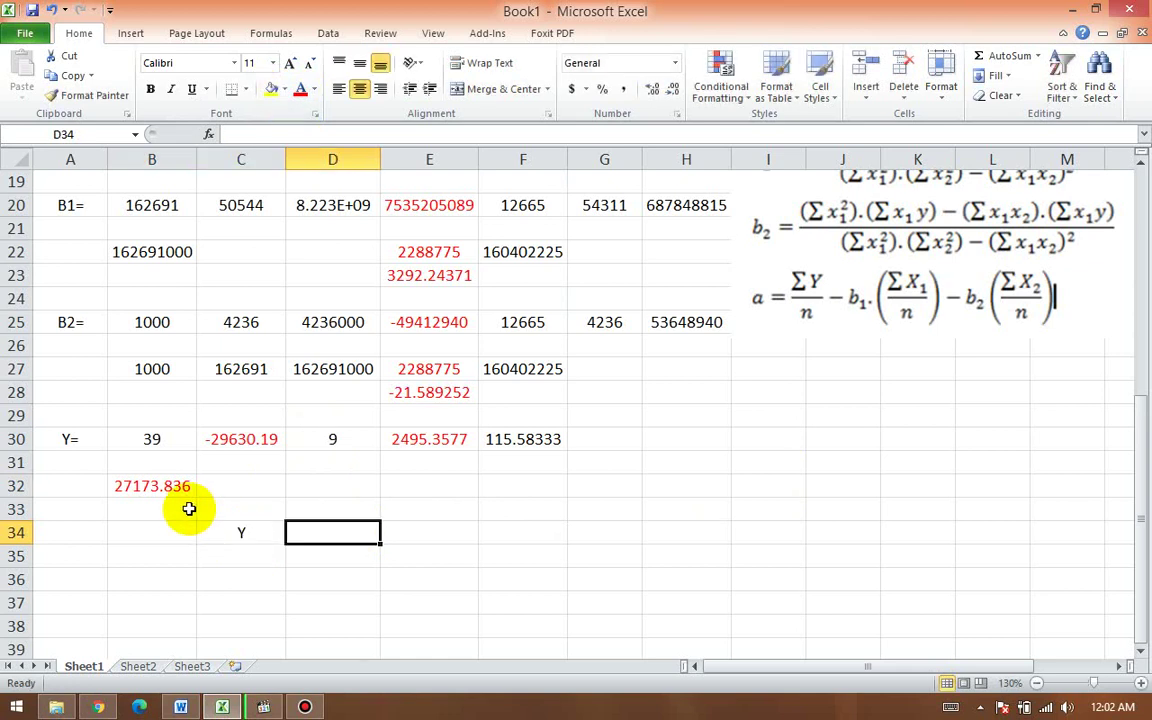
left_click(155, 488)
key("ctrl+c")
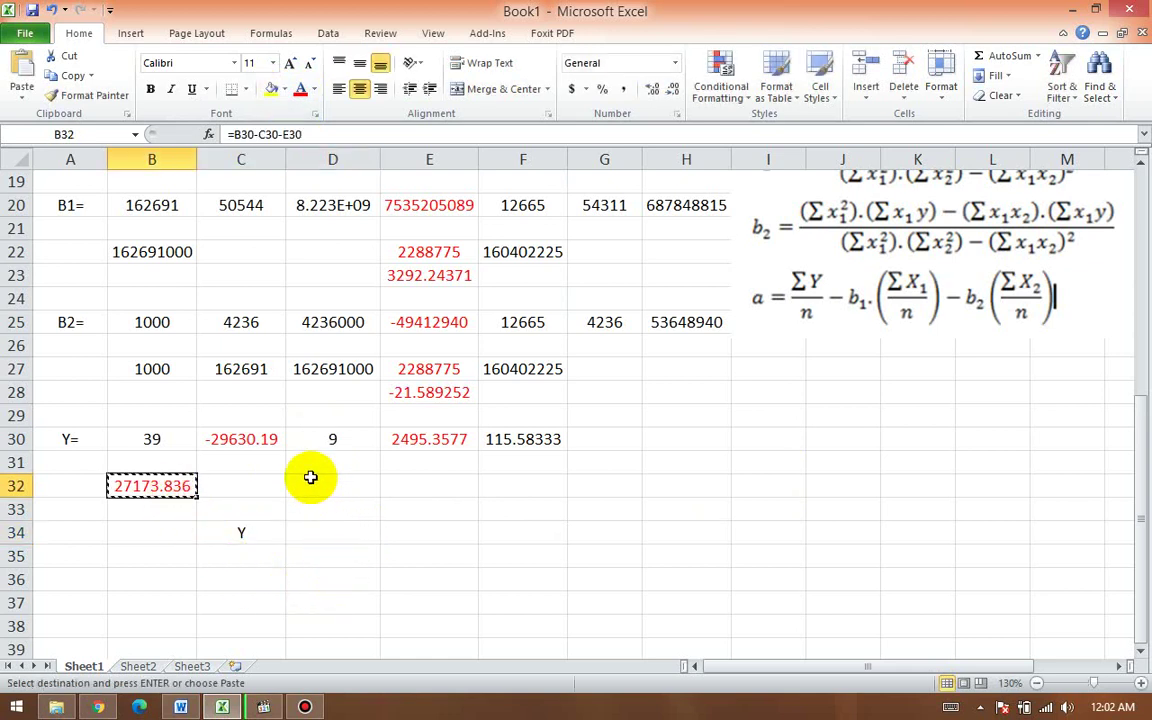
left_click(330, 532)
type("=")
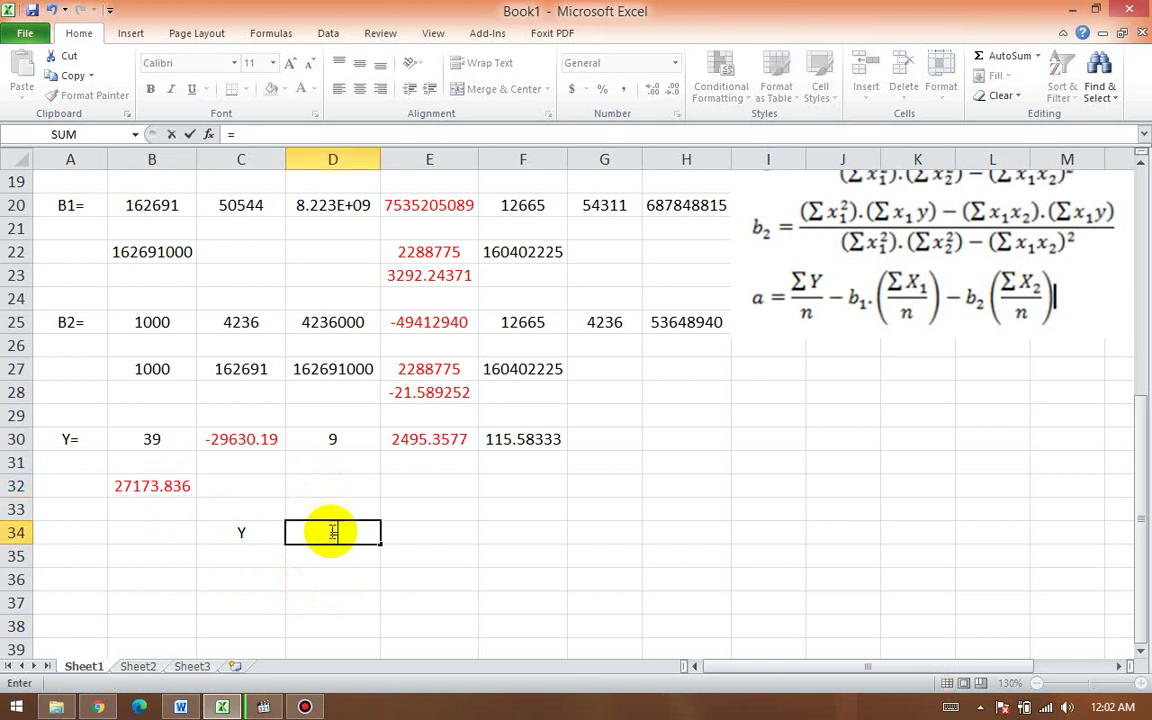
Step: Copy the intercept from B32 and paste it as a value only into E34
left_click(402, 532)
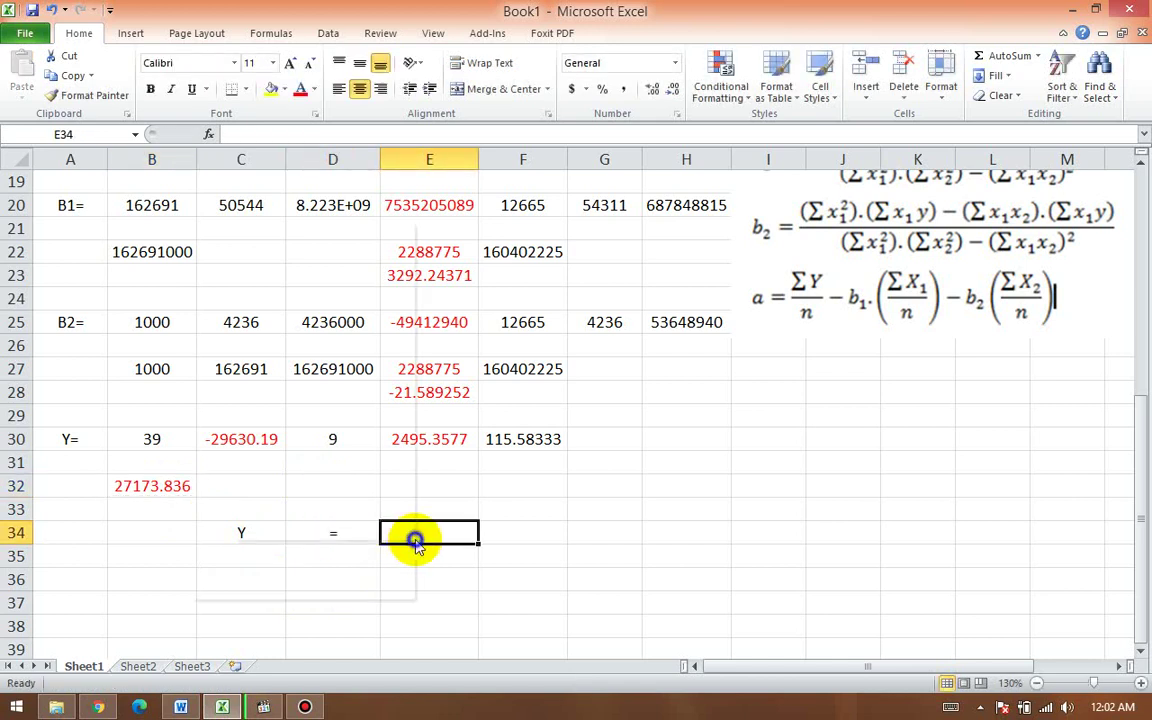
right_click(410, 532)
left_click(148, 484)
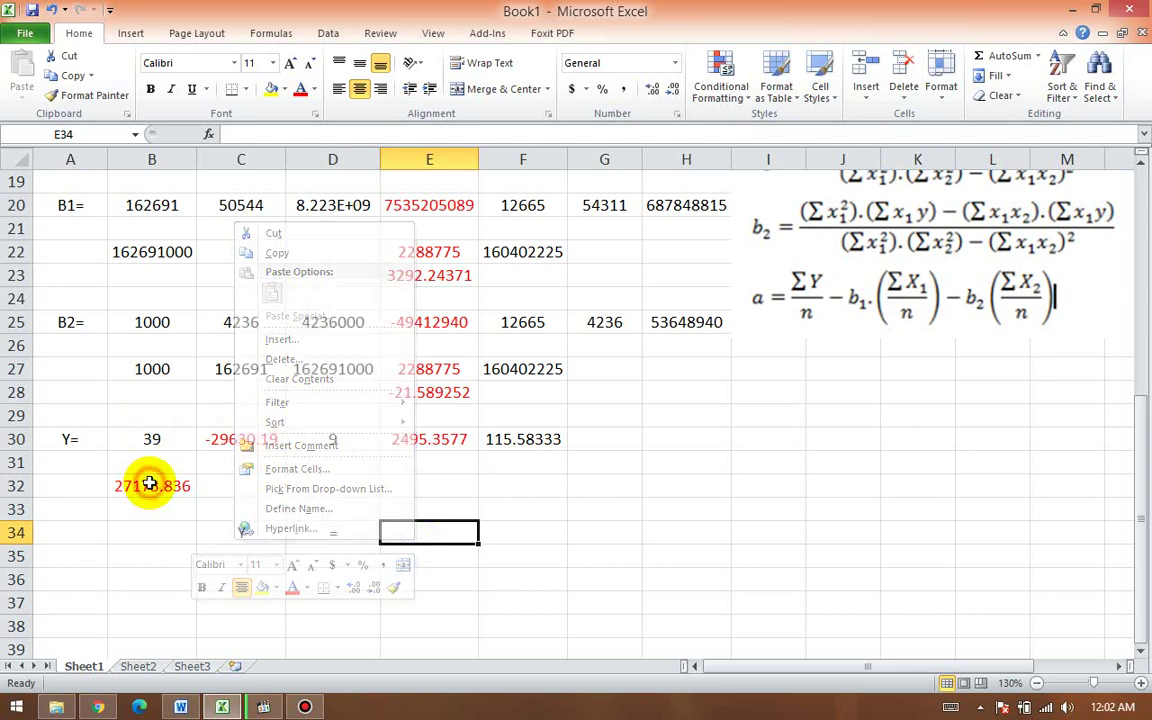
right_click(151, 487)
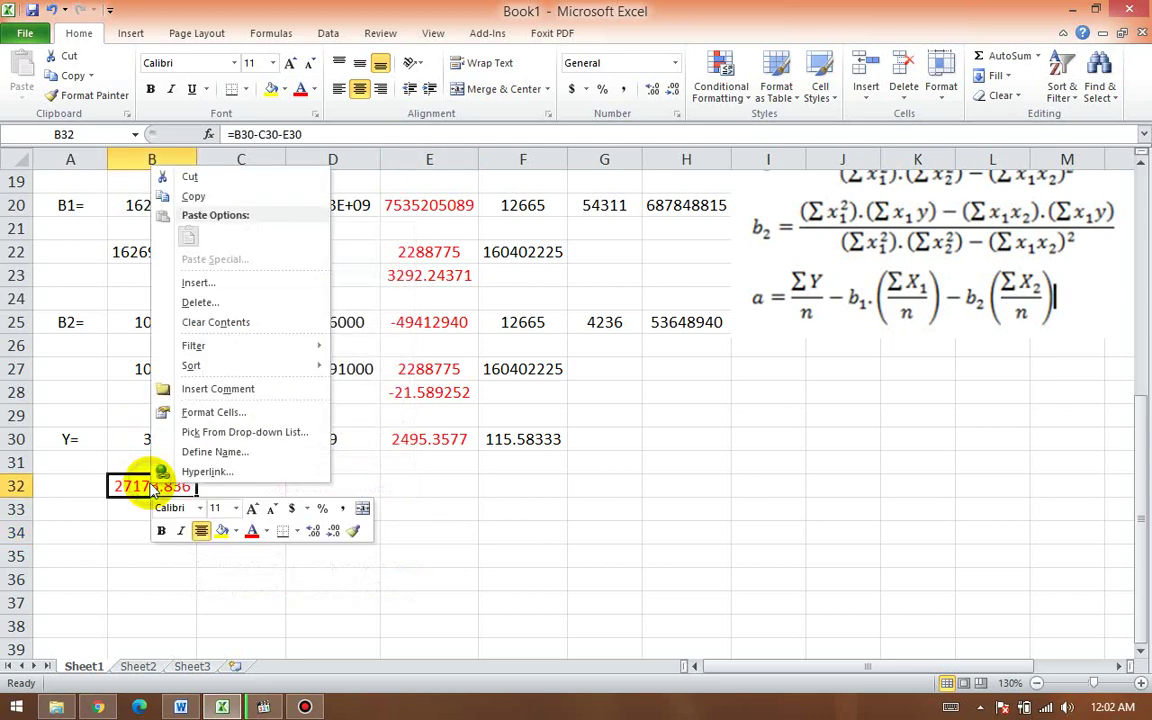
left_click(193, 196)
left_click(410, 538)
right_click(410, 538)
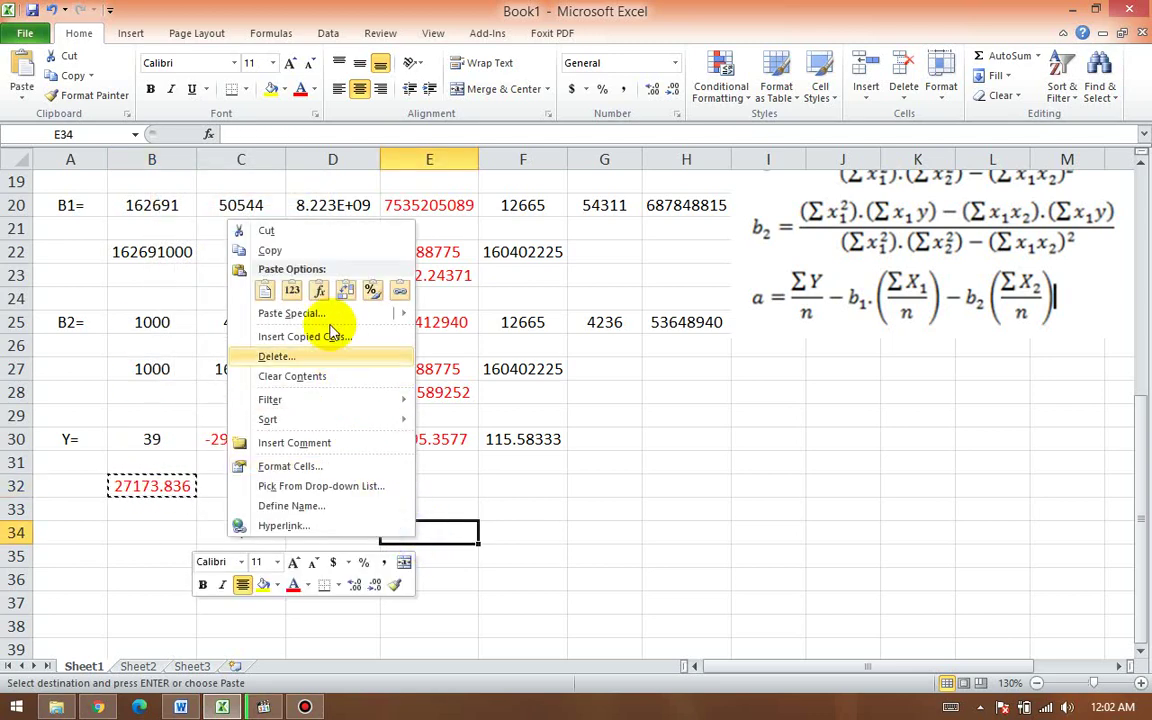
left_click(293, 288)
Step: Enter a plus sign in F34 after the intercept
left_click(522, 530)
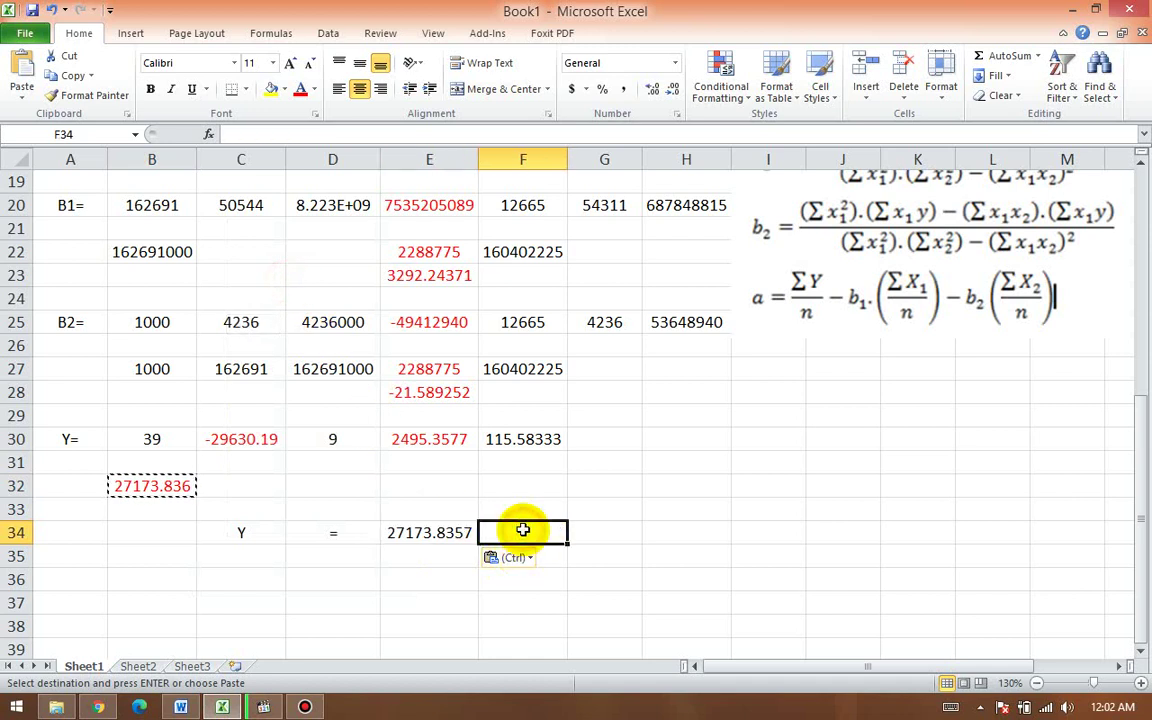
type("=")
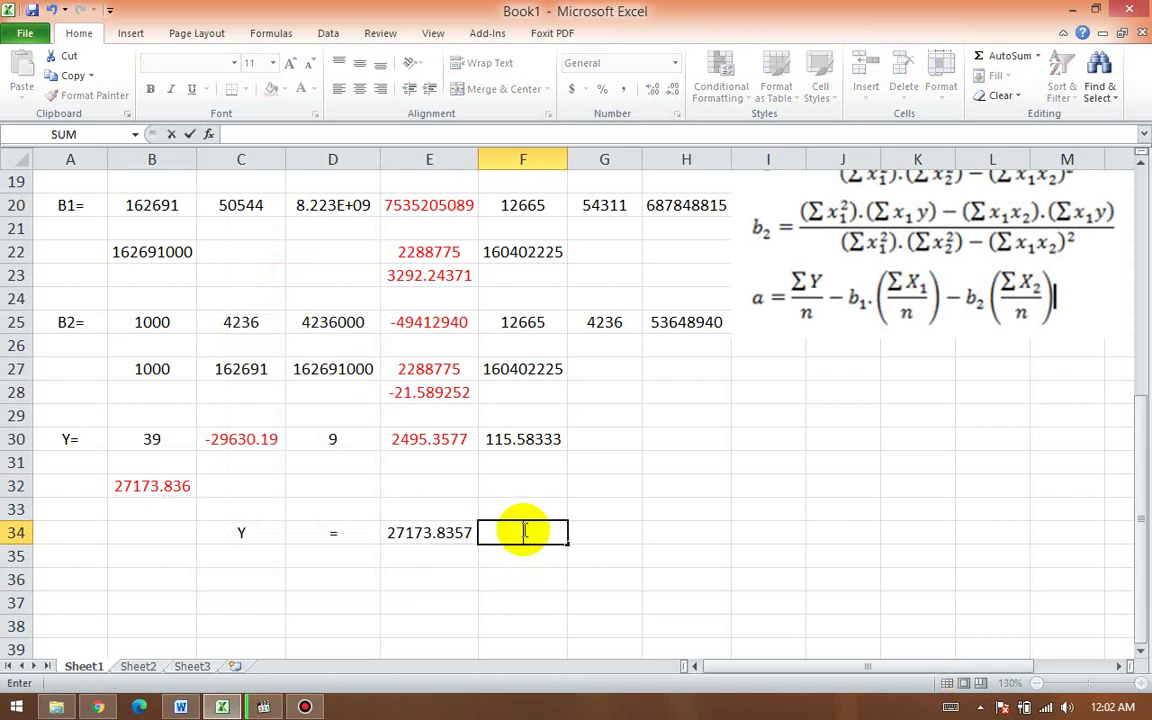
type("+")
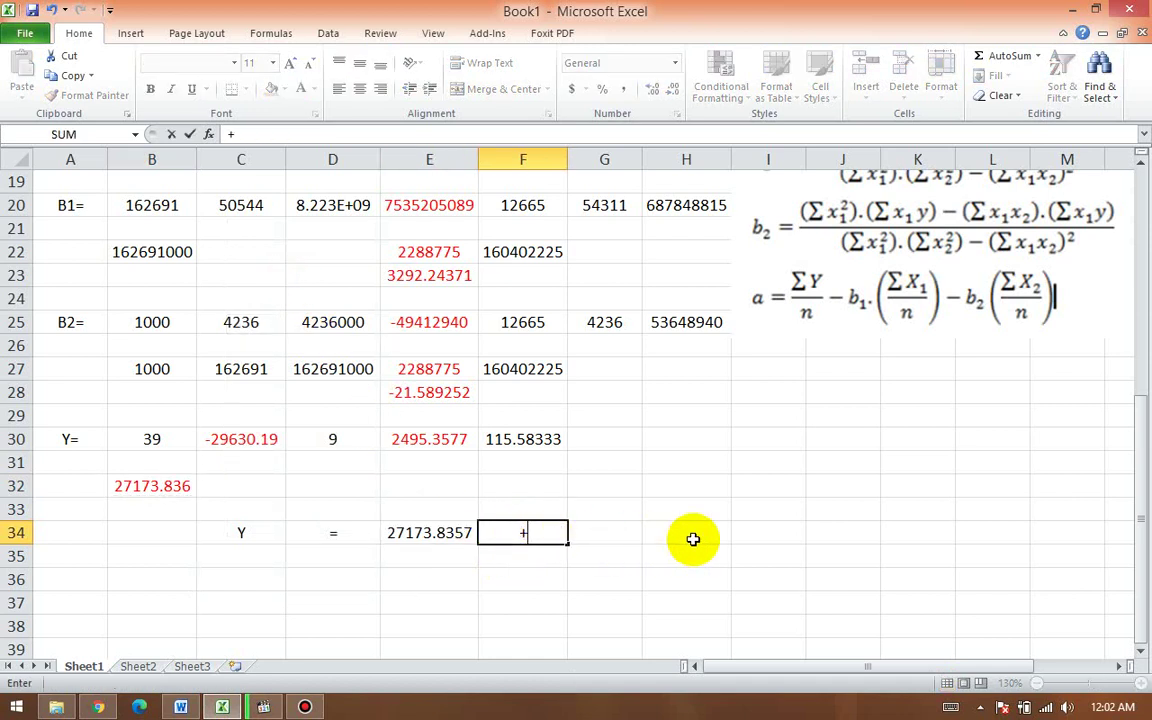
key("Tab")
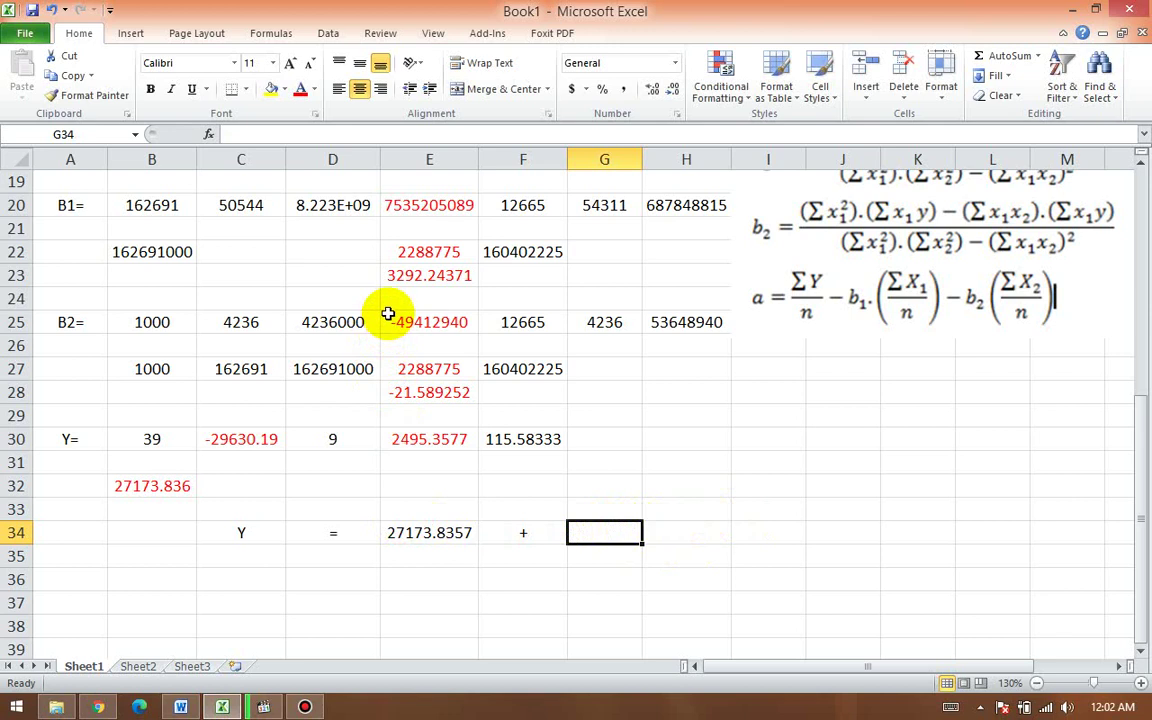
Step: Copy the B1 coefficient from E23 and paste it as a value only into G34
left_click(425, 280)
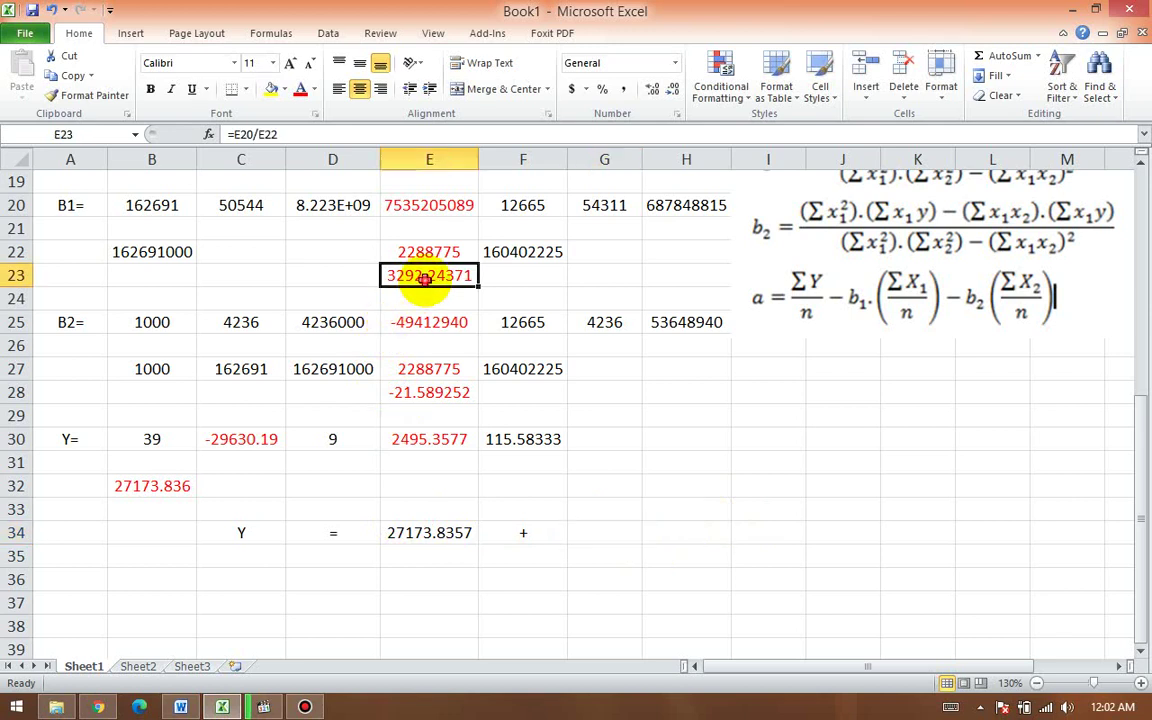
key("ctrl+c")
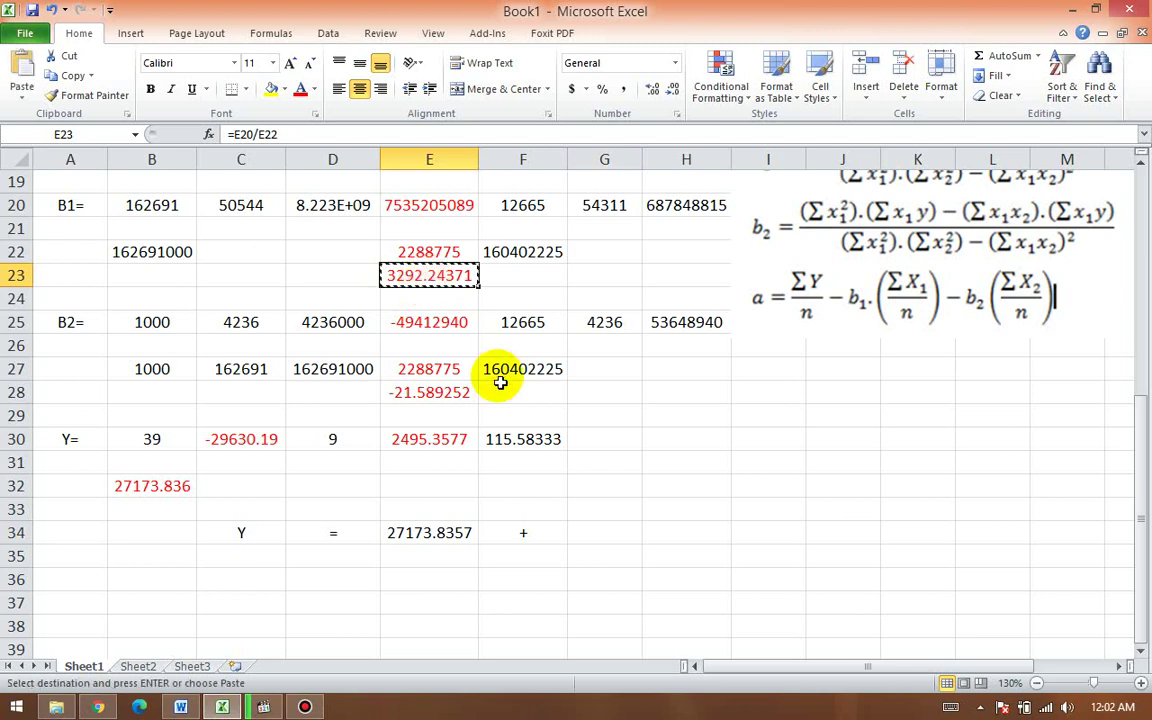
left_click(600, 535)
right_click(602, 535)
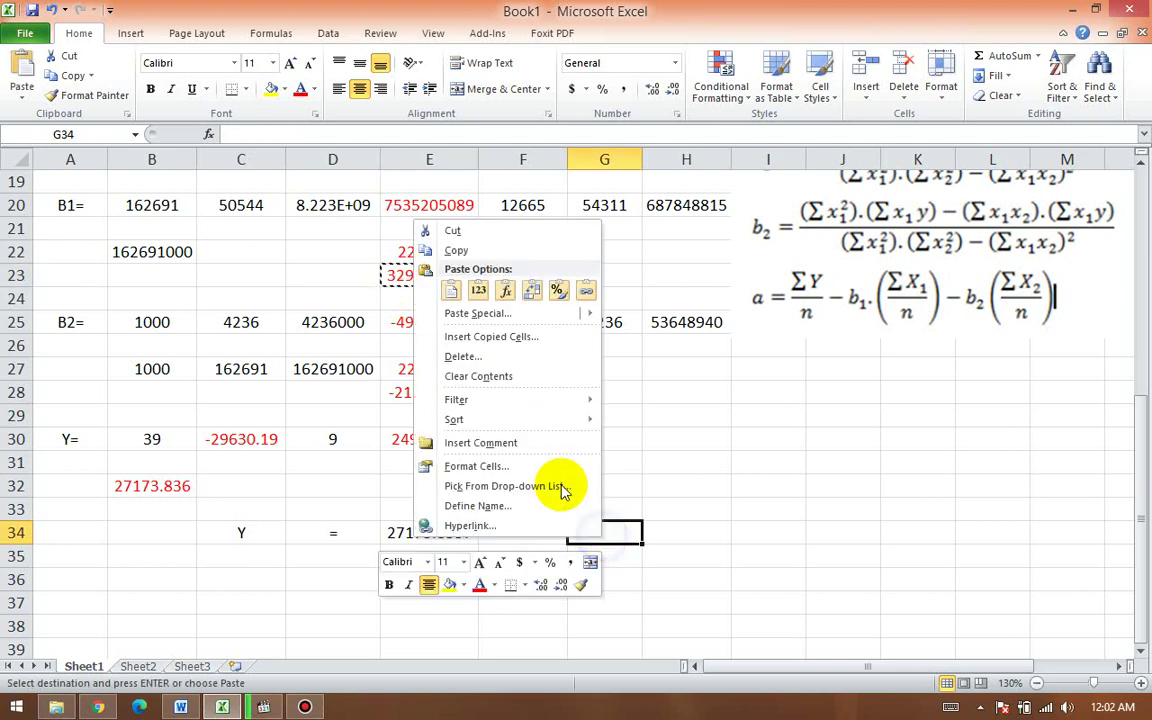
left_click(476, 291)
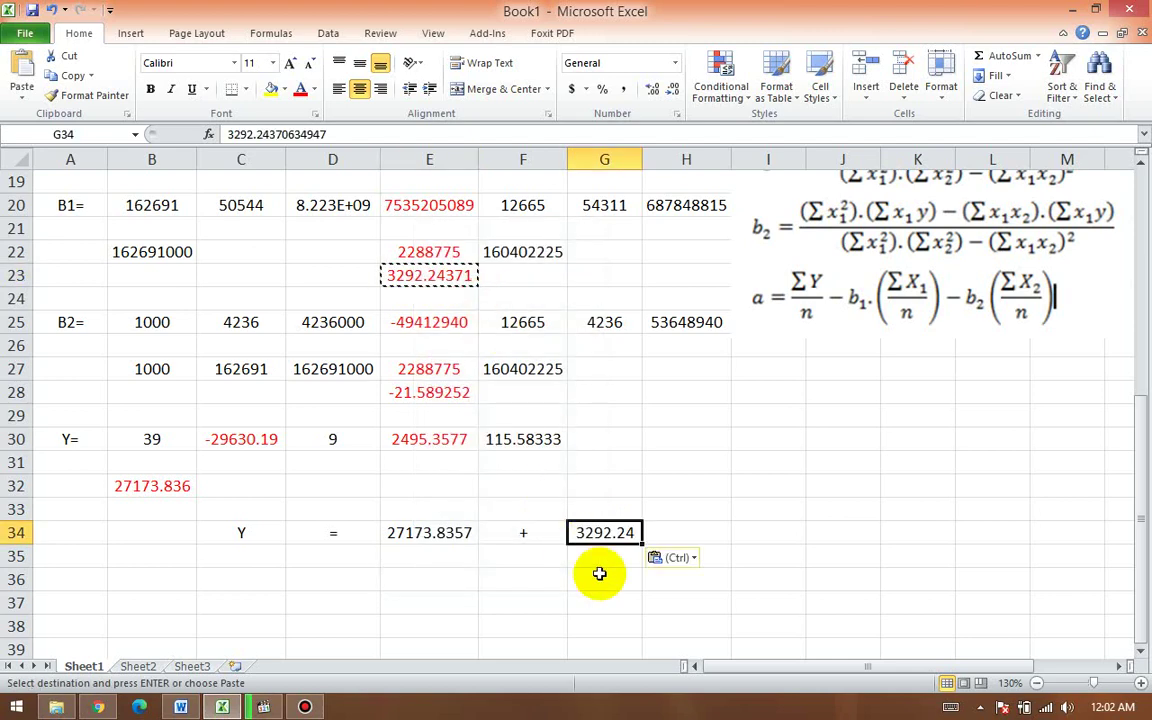
Step: Enter the variable label X1 in H34 beside the B1 coefficient
left_click(655, 530)
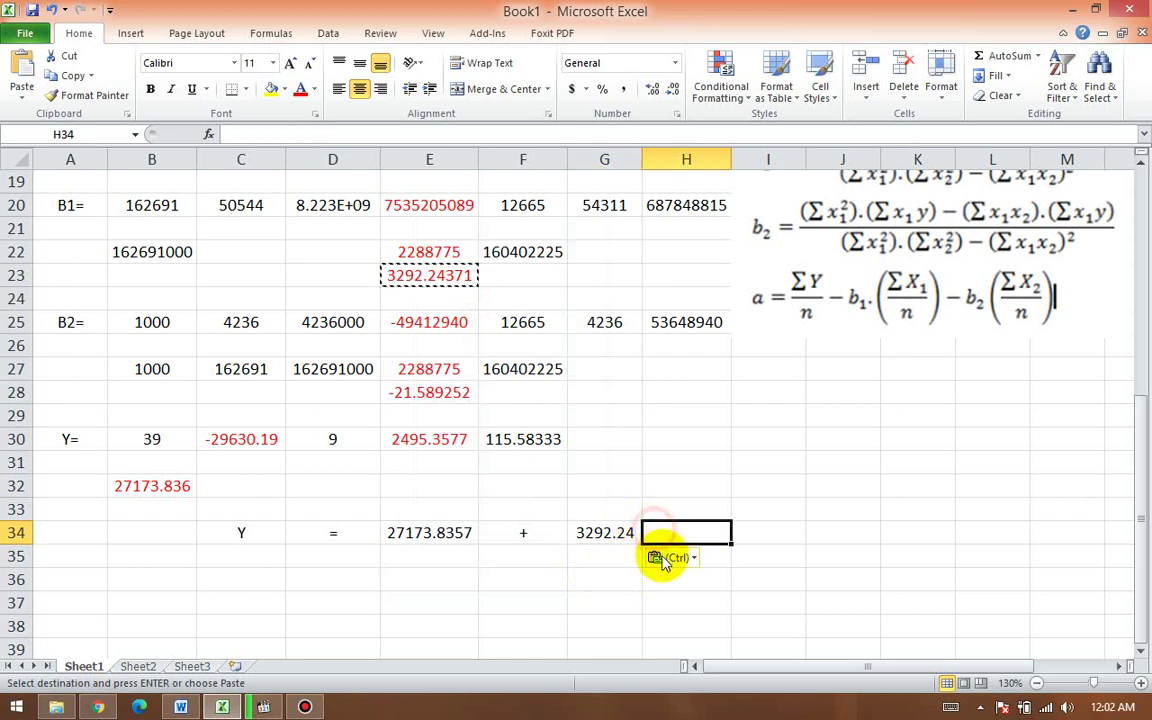
type("X")
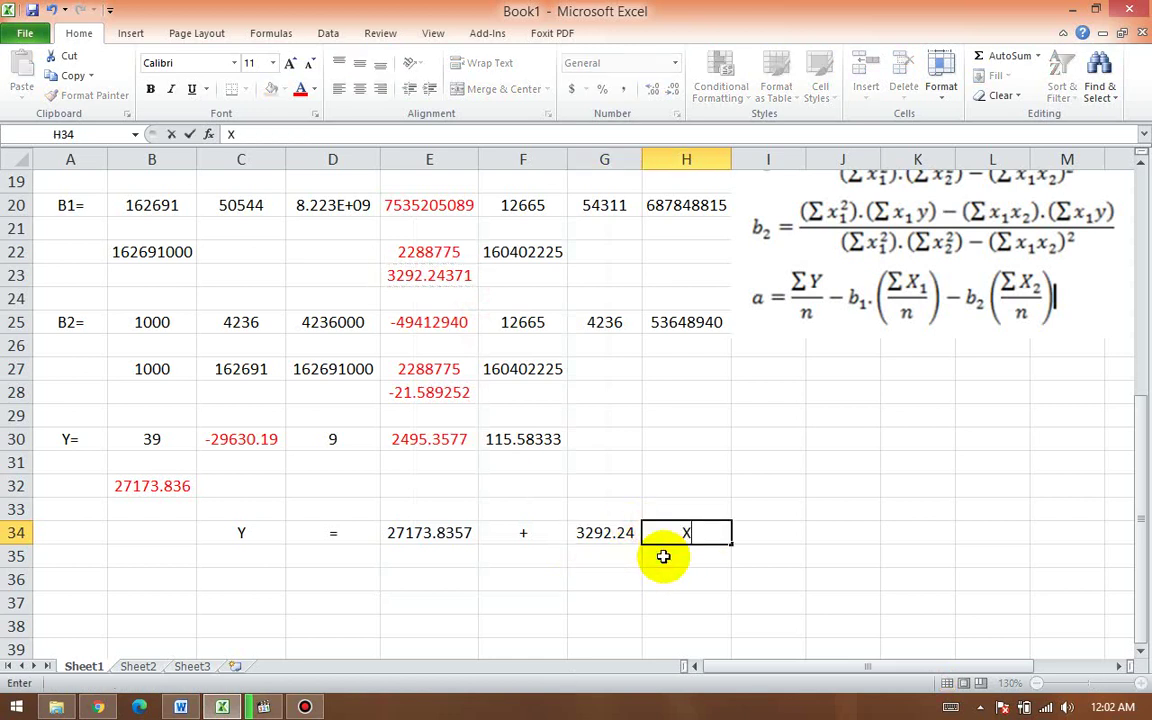
type("1")
left_click(759, 535)
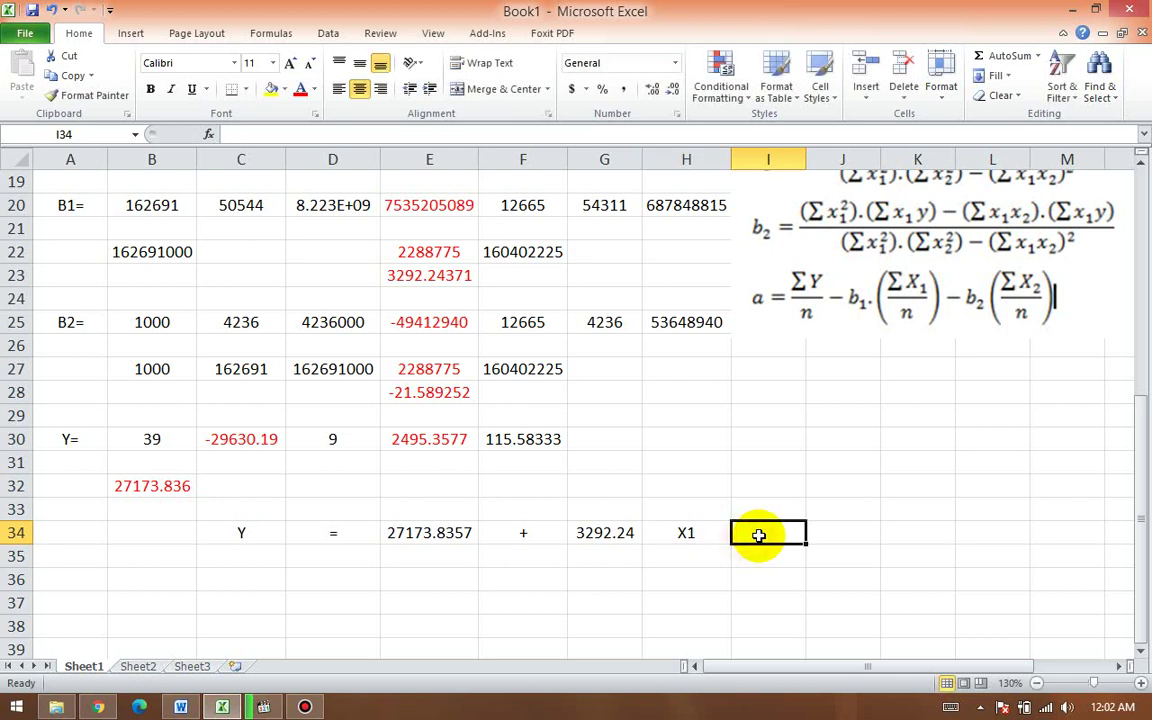
type("=")
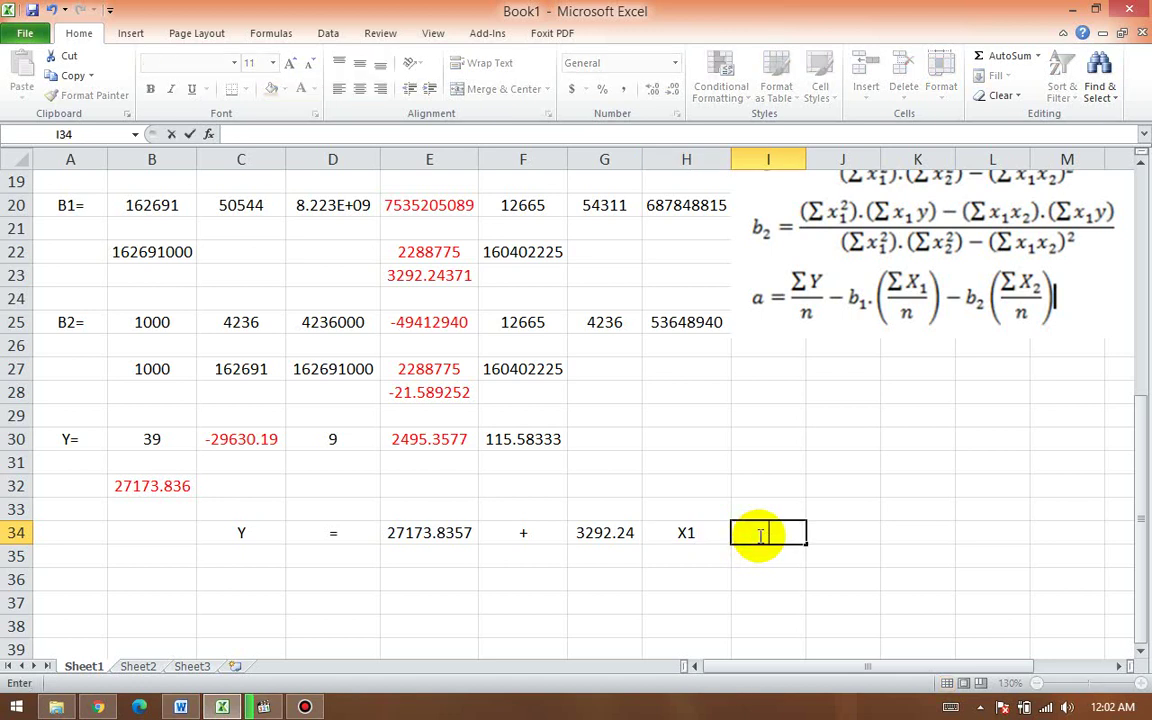
type("+")
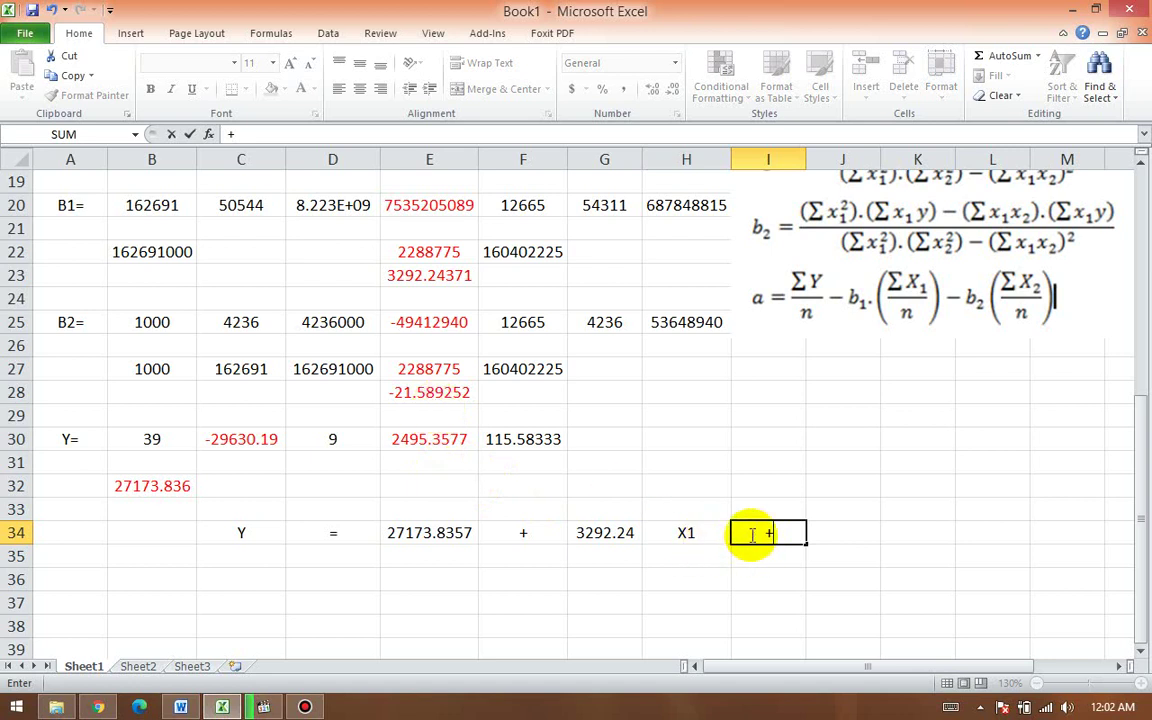
key("Escape")
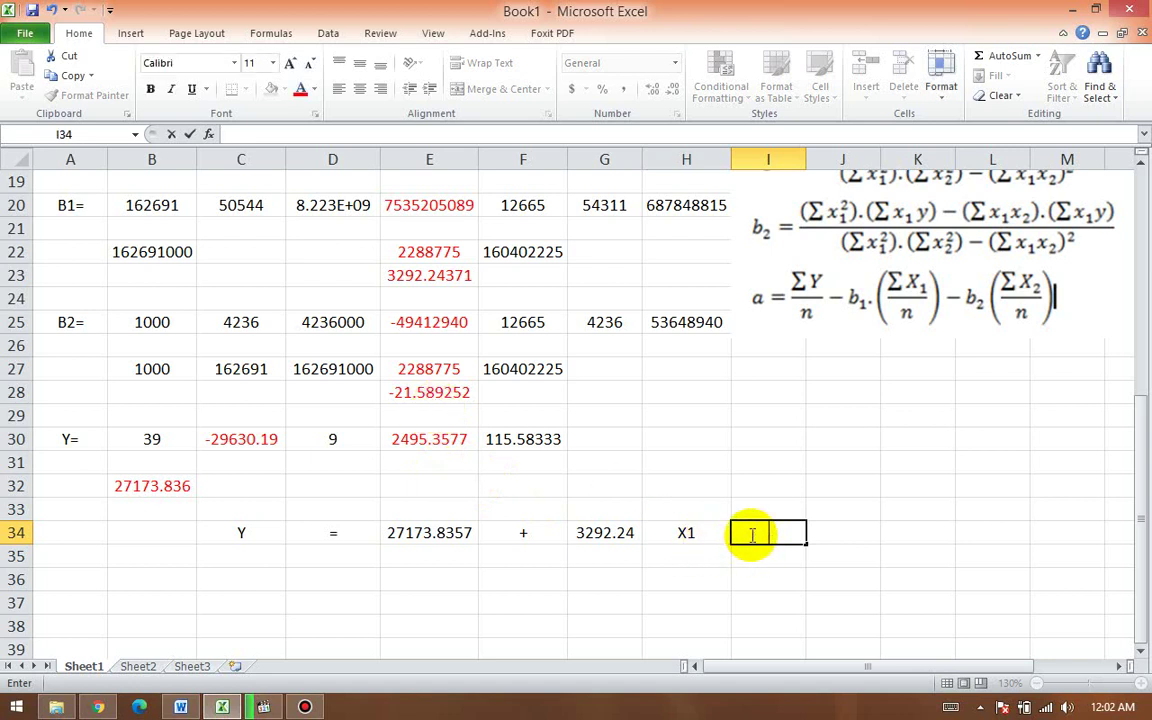
Step: Enter the formula =E28 in I34 to bring the B2 coefficient into the regression equation
left_click(443, 393)
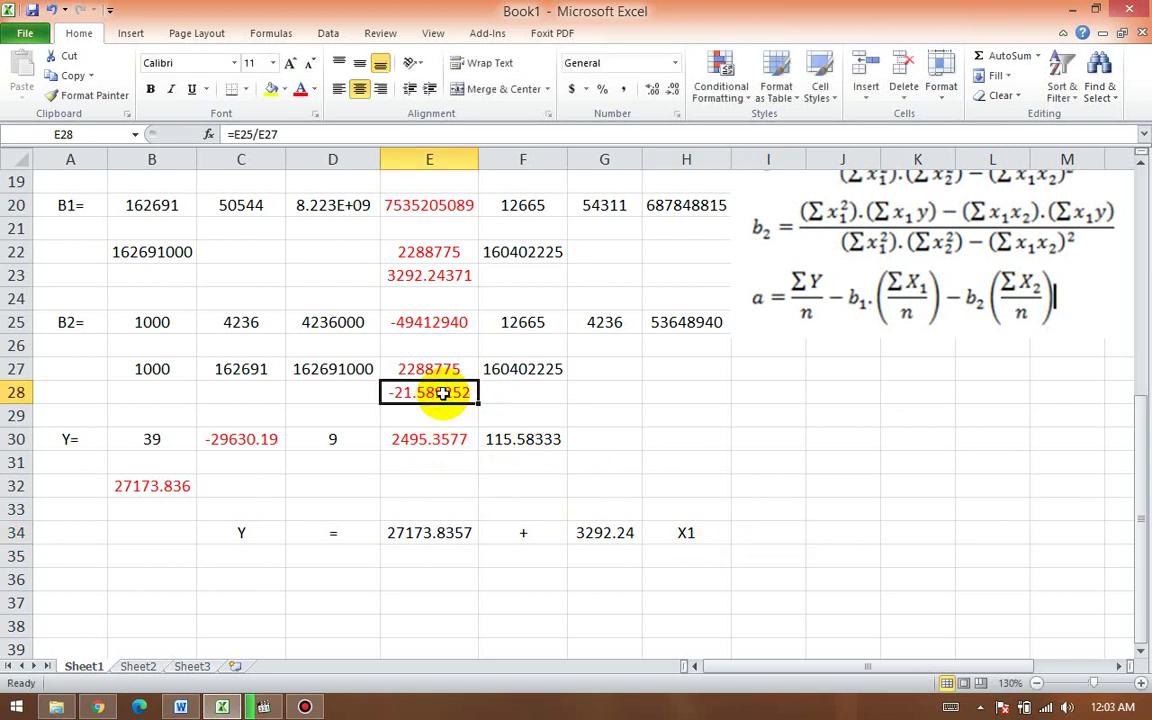
left_click(752, 531)
type("=")
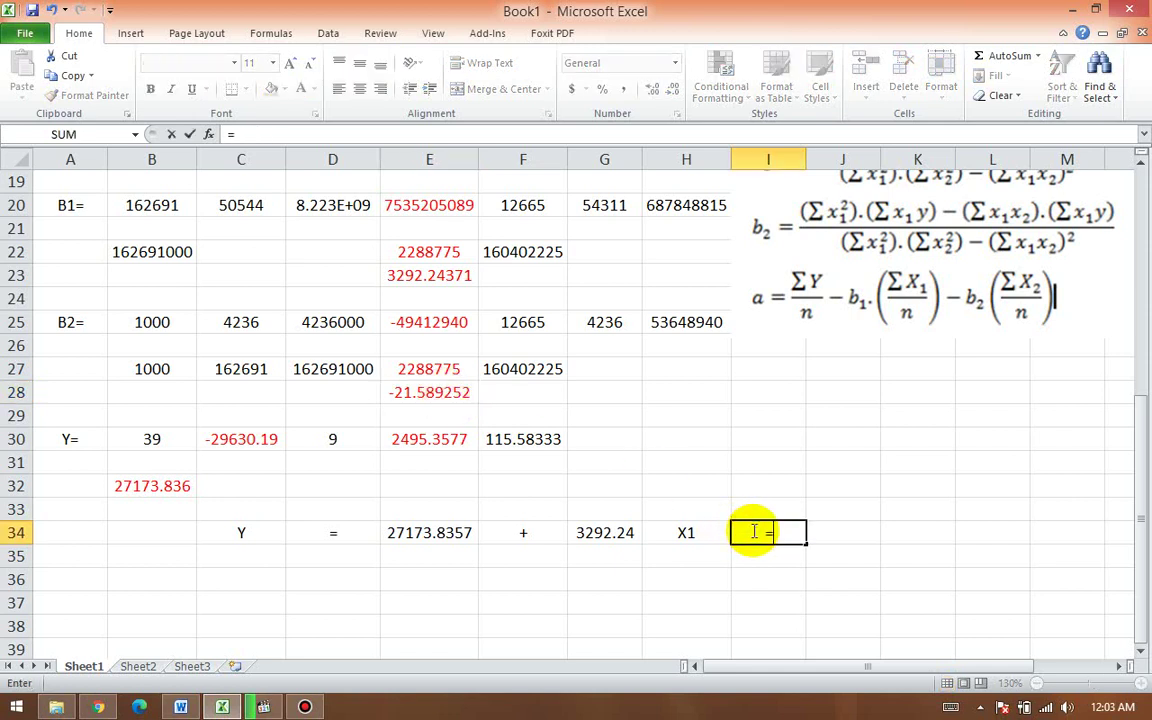
left_click(443, 393)
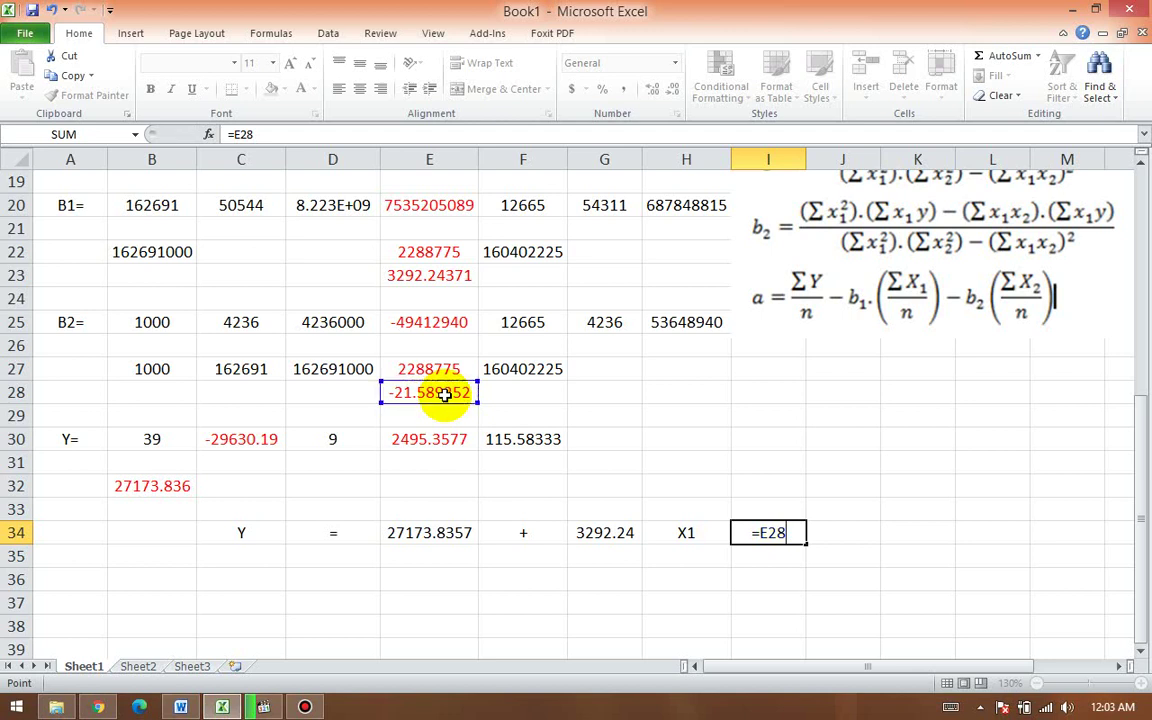
key("Return")
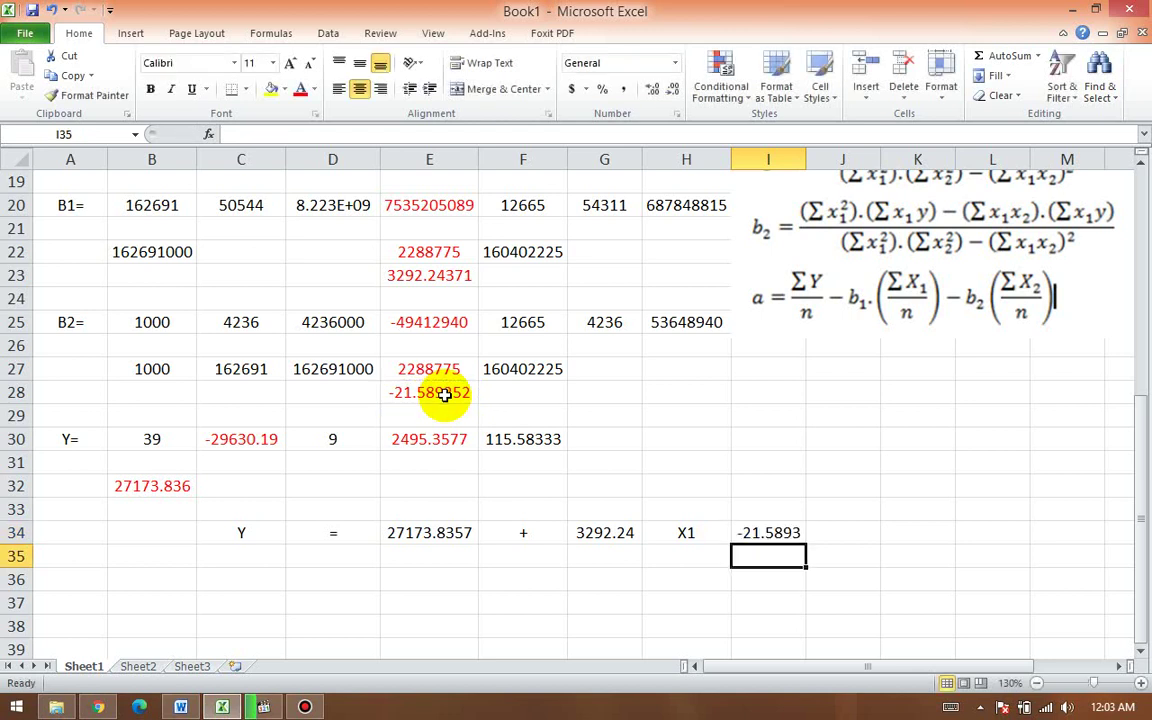
Step: Enter the variable label X2 in J34 beside the B2 coefficient
left_click(843, 553)
left_click(848, 538)
type("X2")
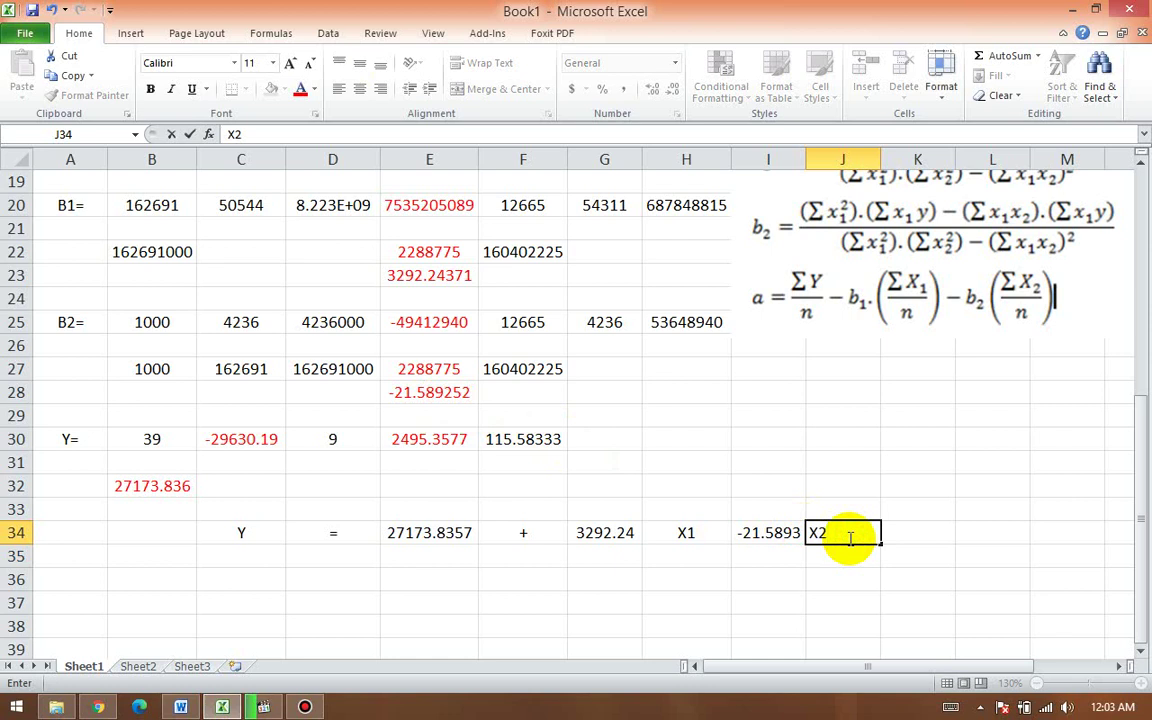
key("Return")
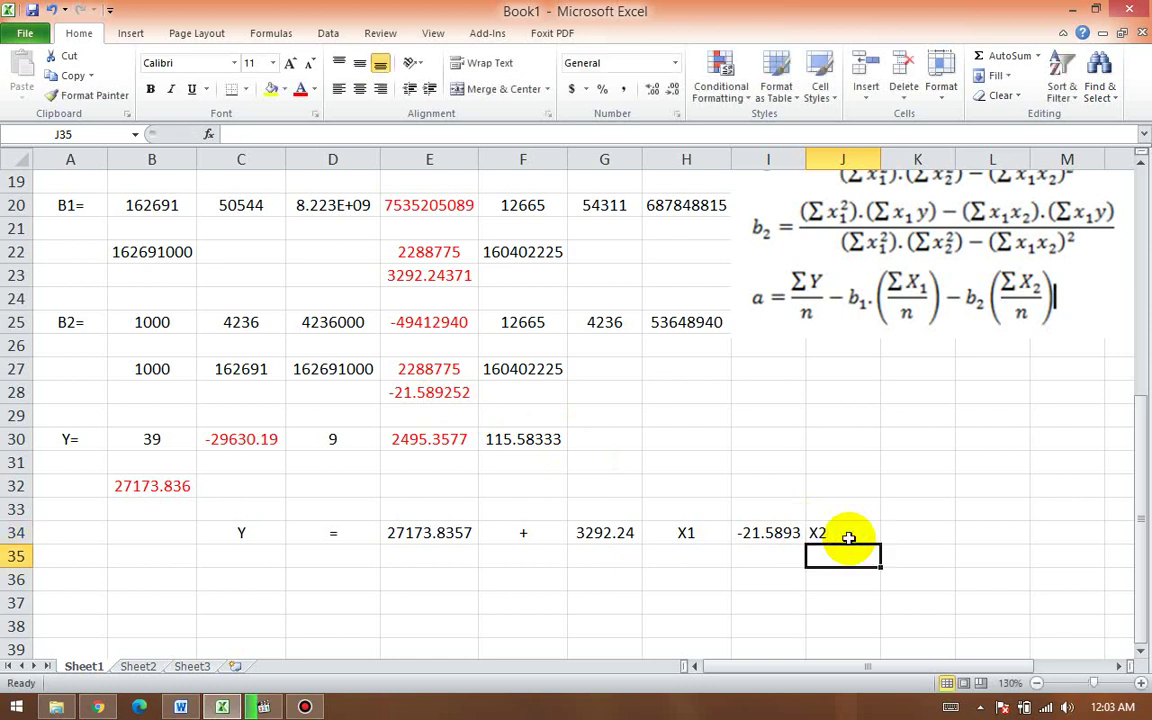
Step: Autofit the width of column C to its contents
left_click_drag(257, 542, 829, 533)
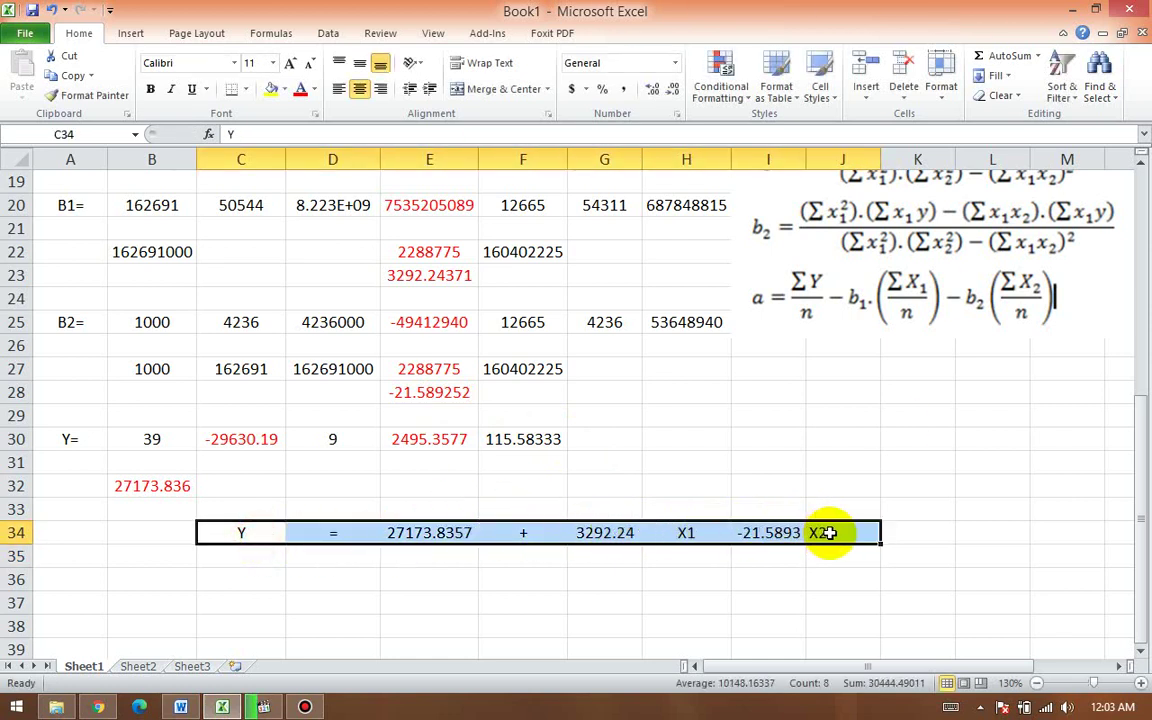
left_click(288, 533)
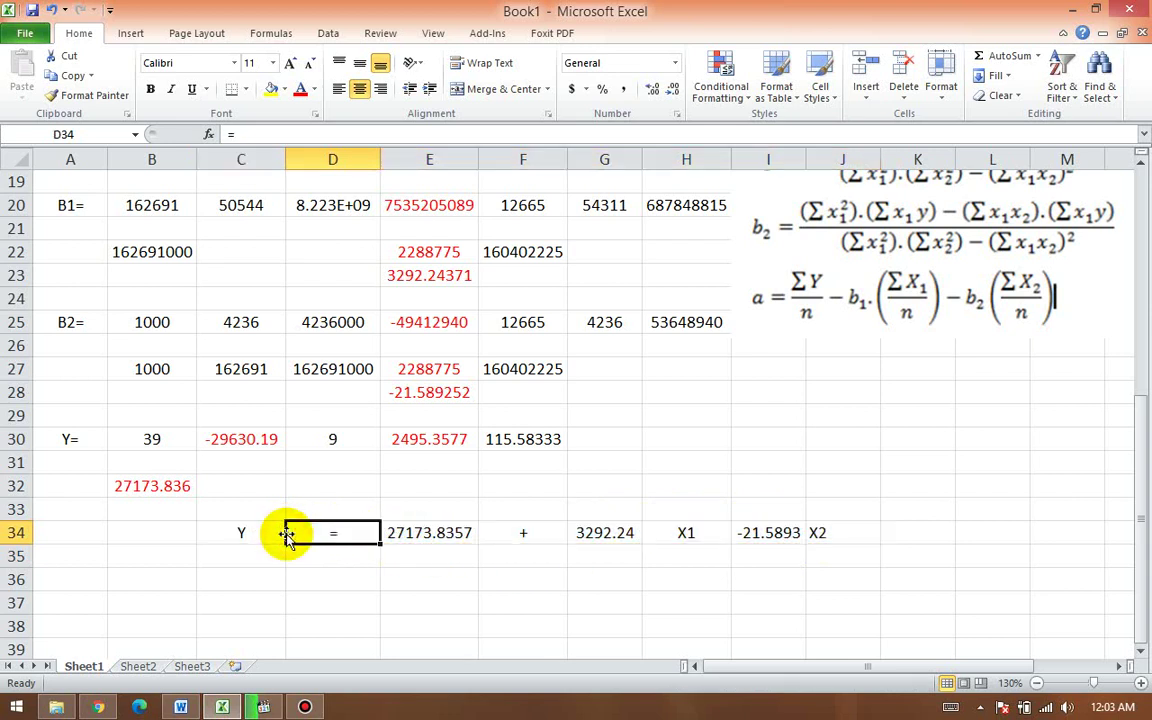
left_click_drag(281, 532, 818, 537)
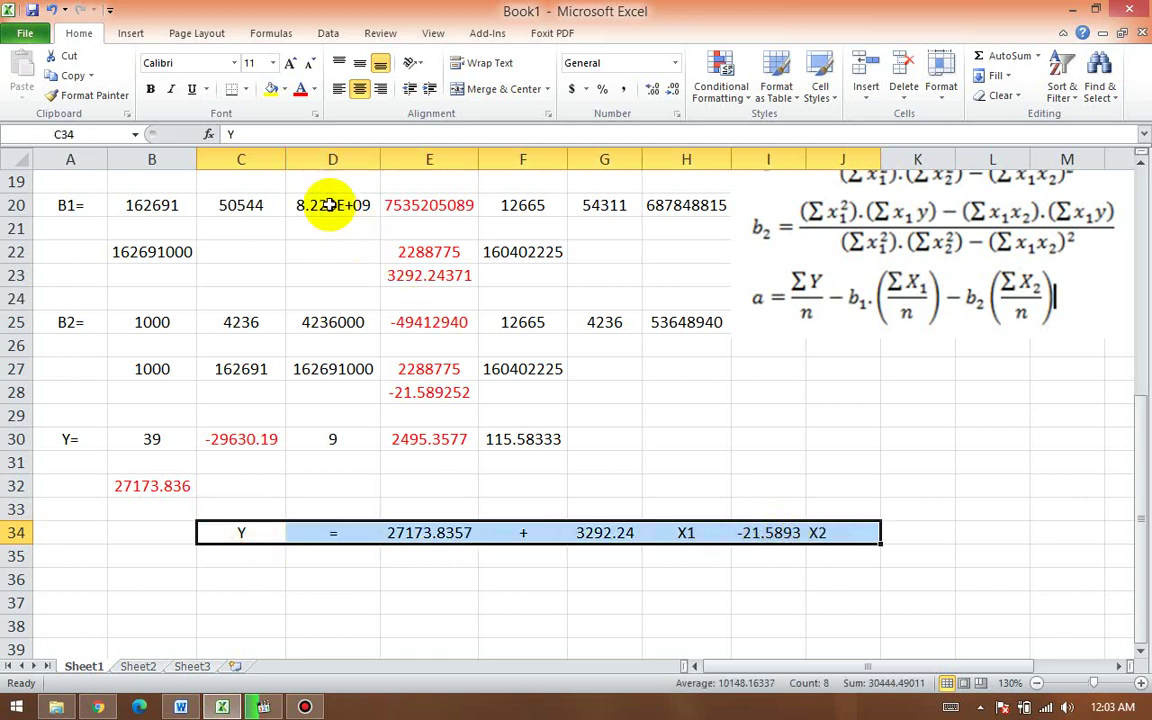
double_click(285, 162)
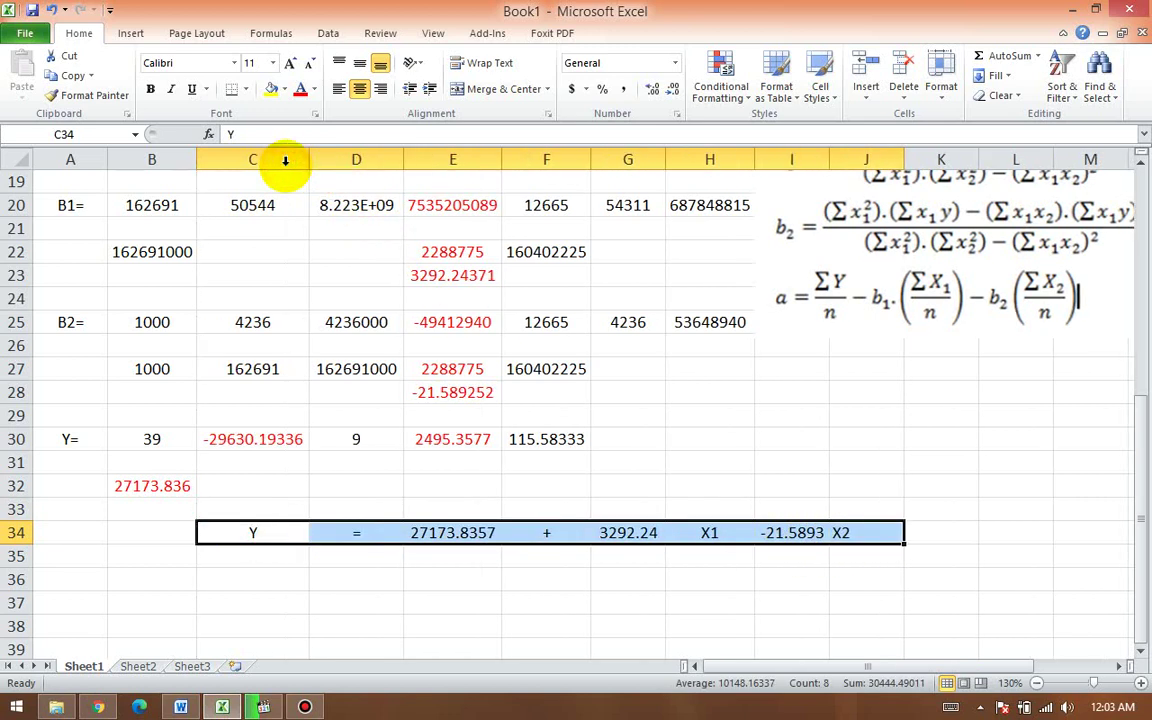
Step: Copy the complete regression equation in C34:J34
left_click(373, 532)
left_click_drag(270, 535, 860, 530)
right_click(870, 534)
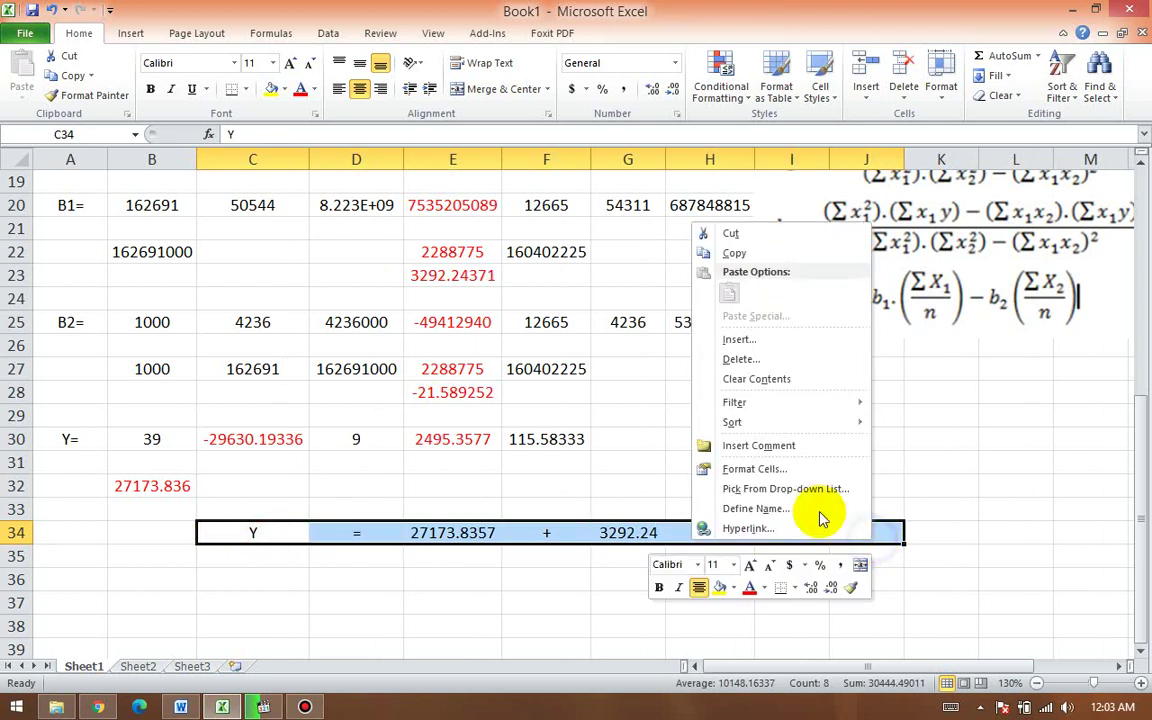
left_click(752, 257)
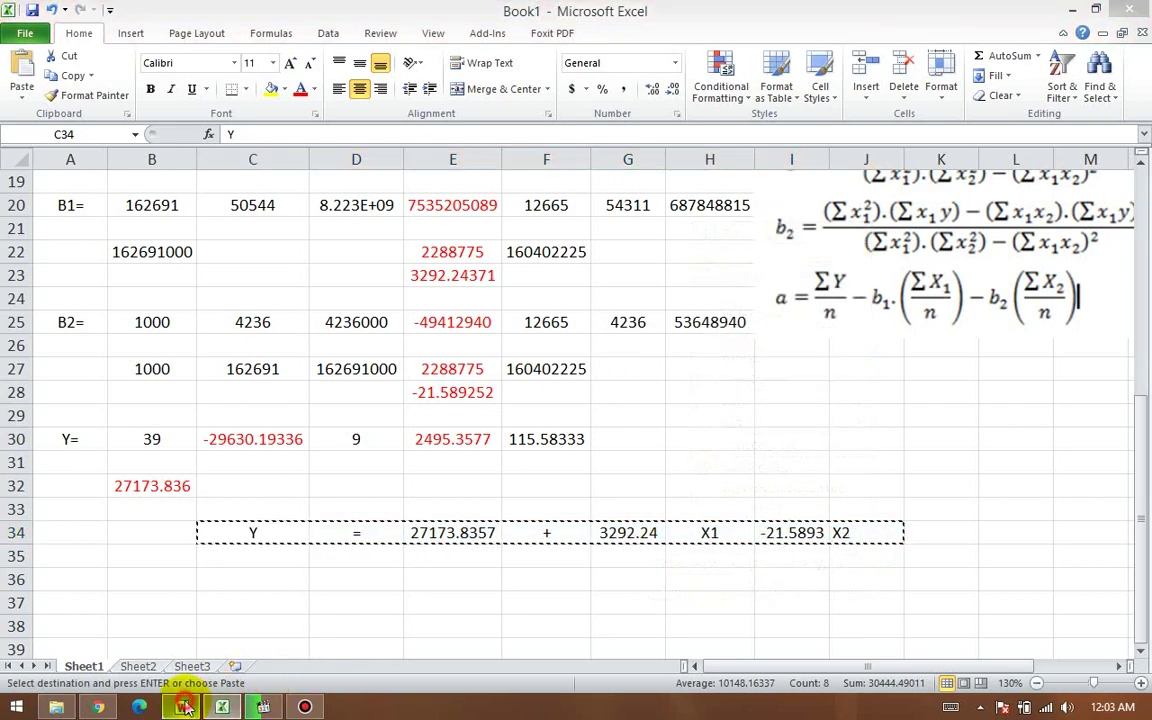
Step: Switch to Document1 in Word and paste the equation as text only on a new line below "Ho: R = 0"
left_click(181, 707)
left_click(522, 11)
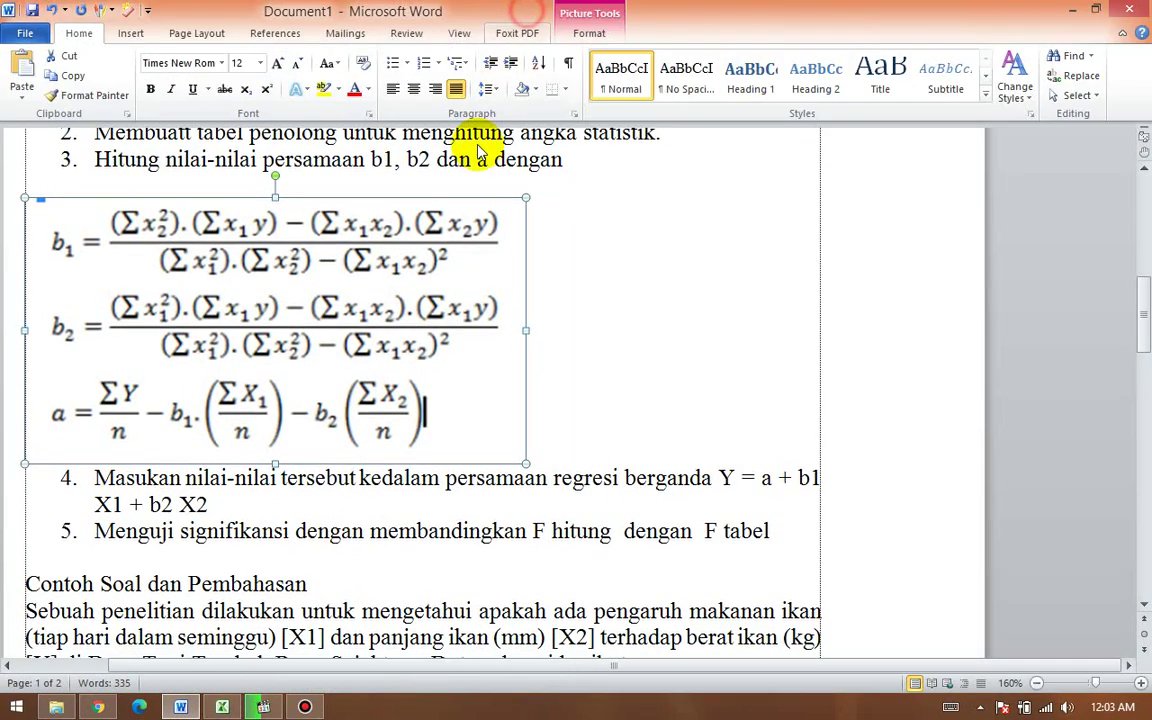
scroll(440, 440, "down", 15)
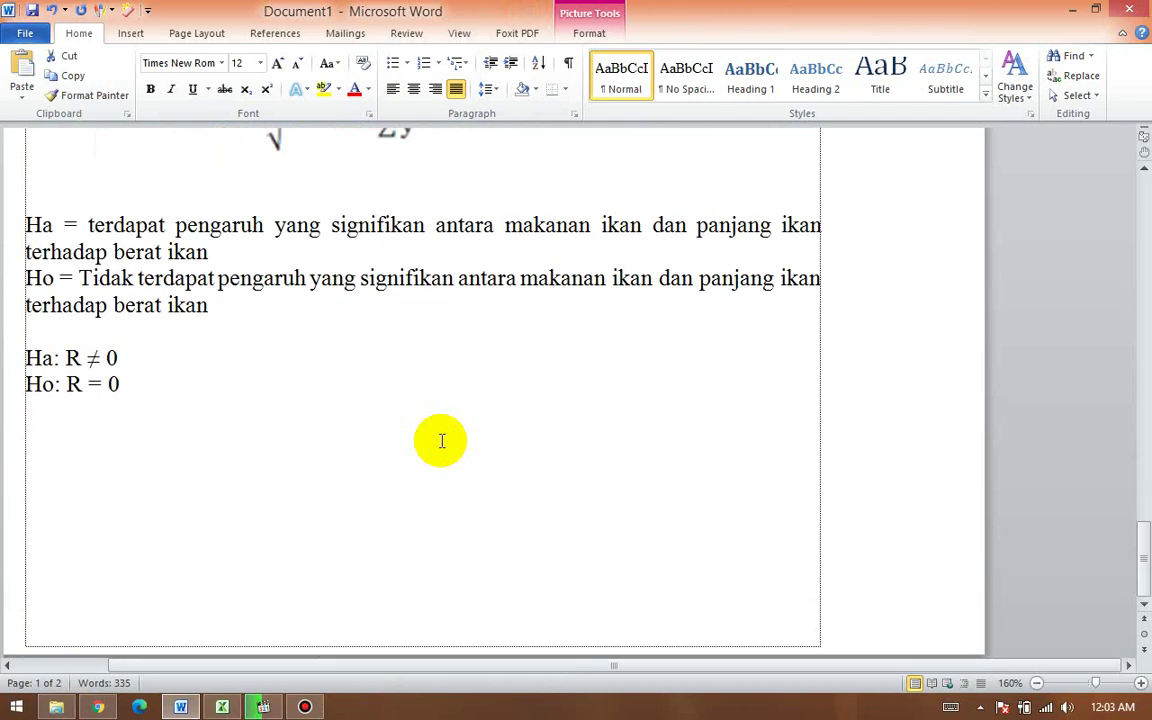
left_click(210, 490)
key("Return")
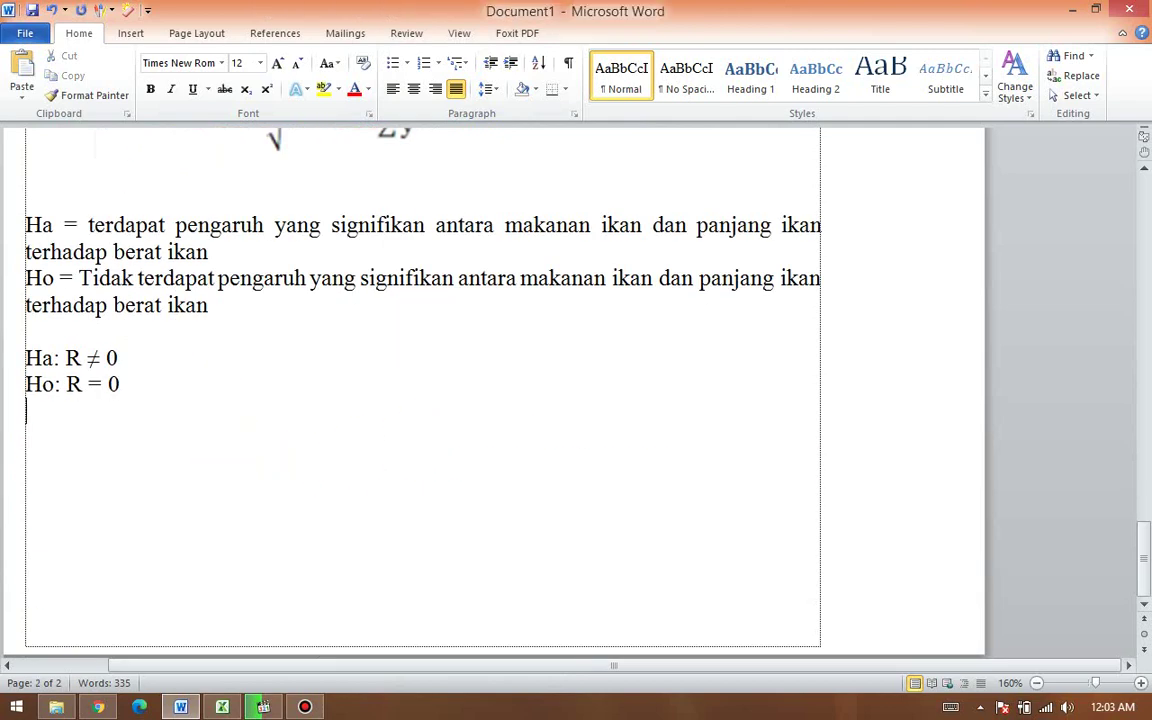
right_click(37, 432)
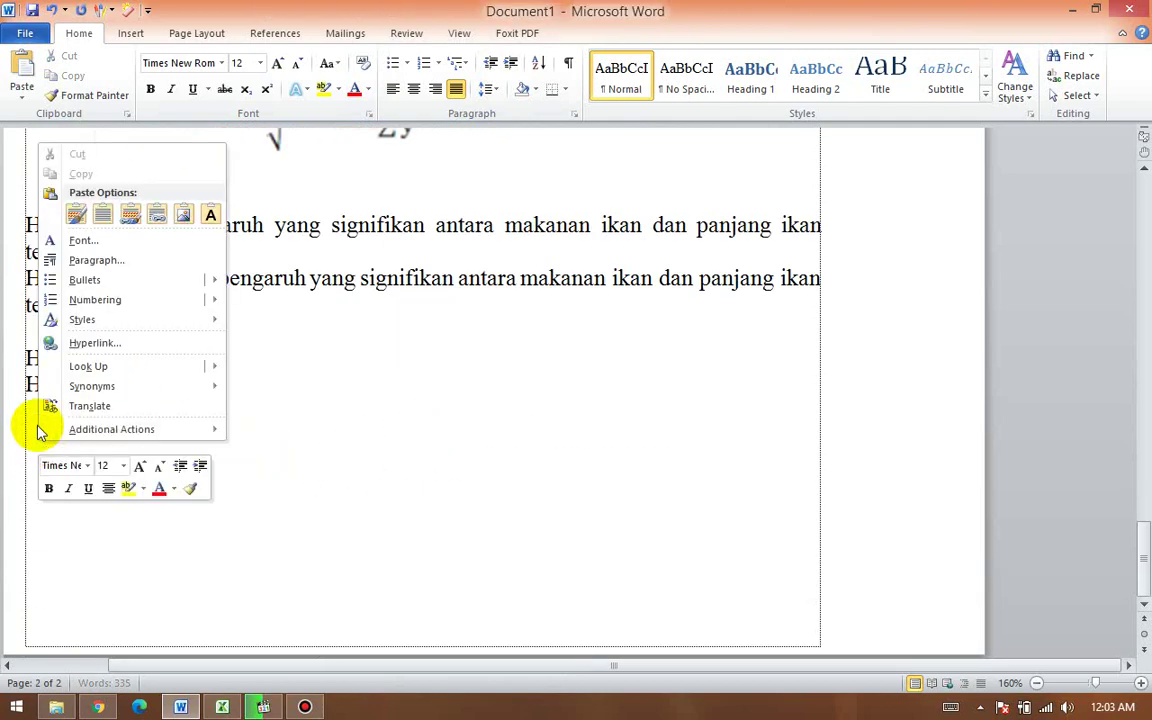
left_click(210, 214)
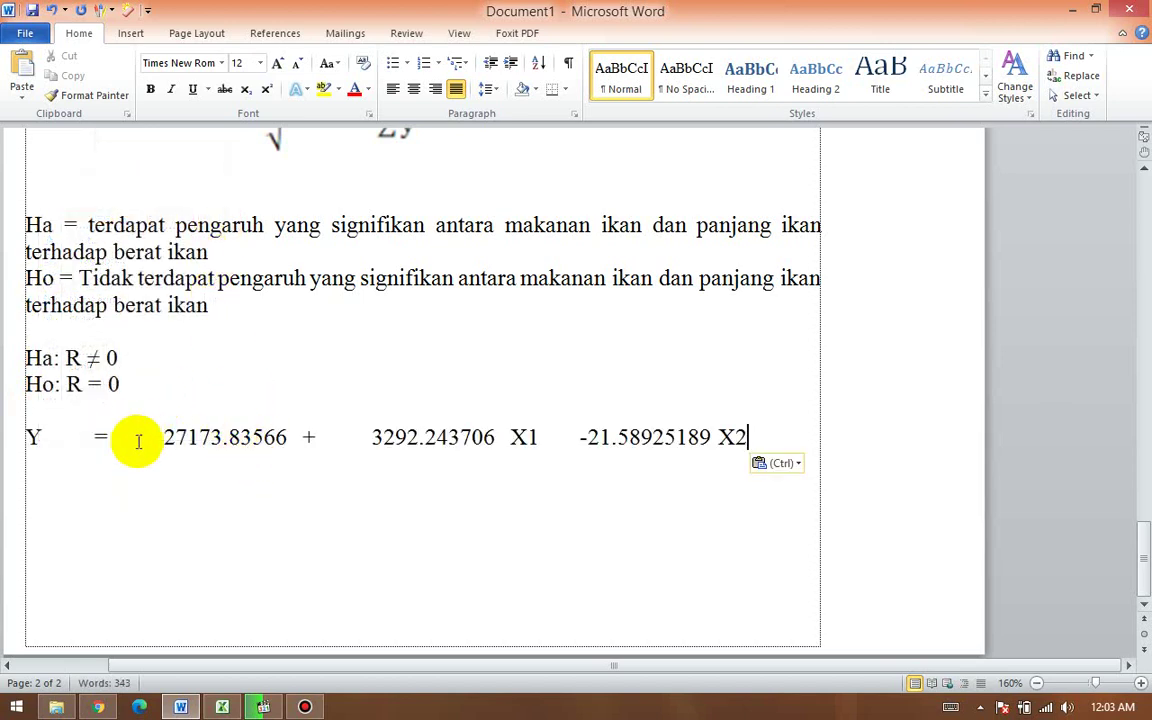
Step: Close the wide gaps around the equals sign and before the plus sign so the equation begins "Y= 27173.83566 +"
left_click(91, 437)
key("BackSpace")
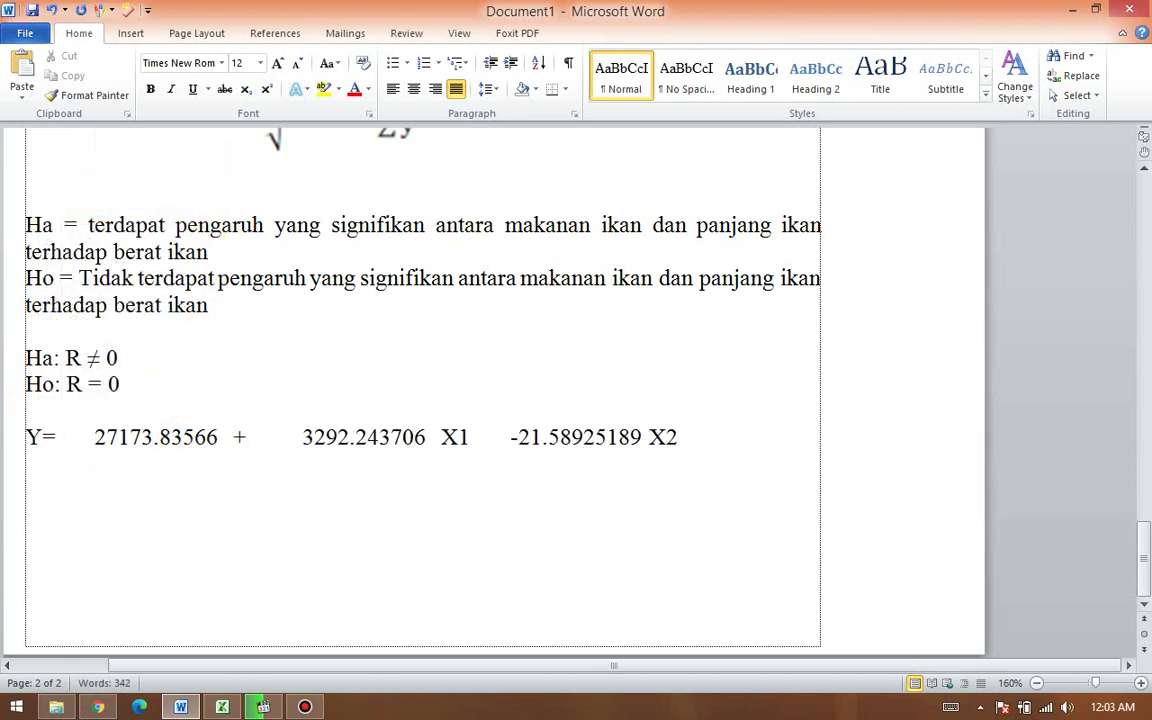
key("Right")
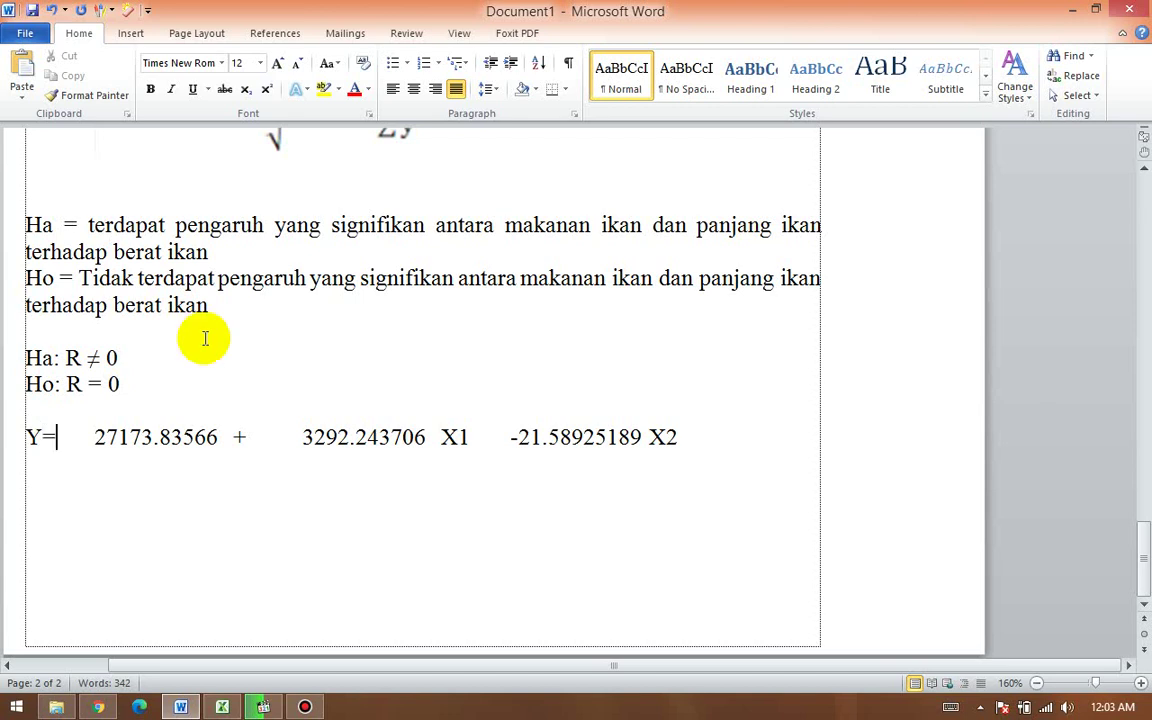
key("Delete")
key("Right")
key("Right")
key("Right")
key("Right")
key("Right")
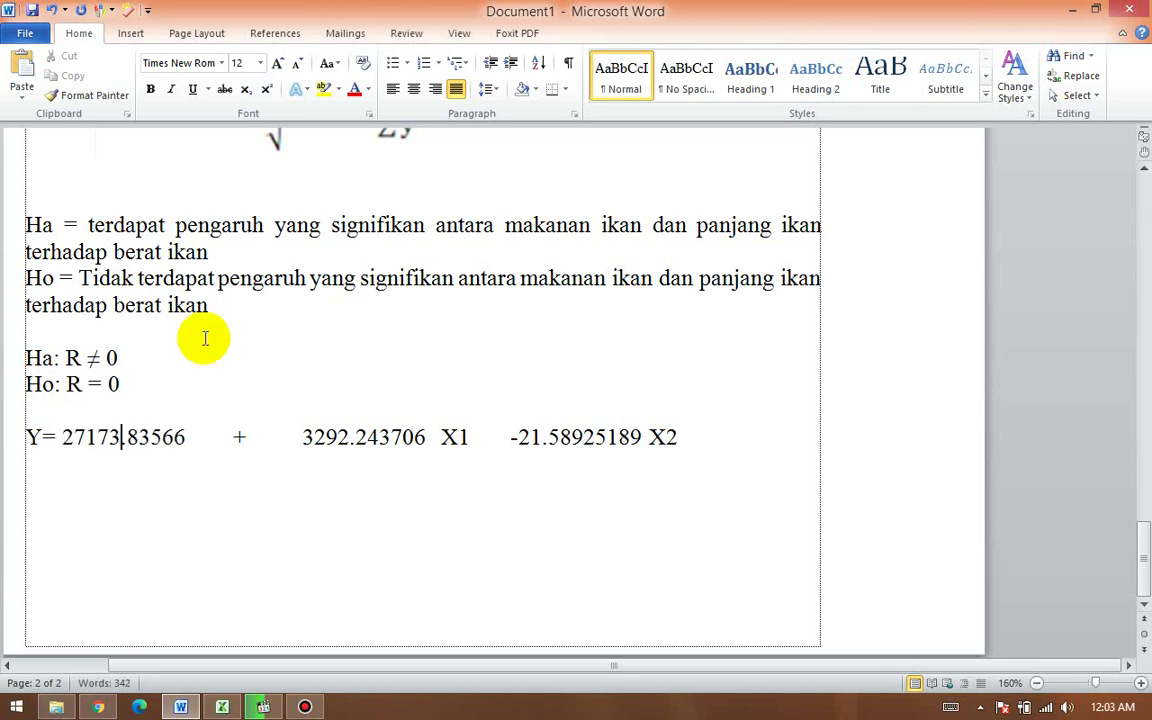
key("Delete")
key("Delete")
key("Delete")
key("Delete")
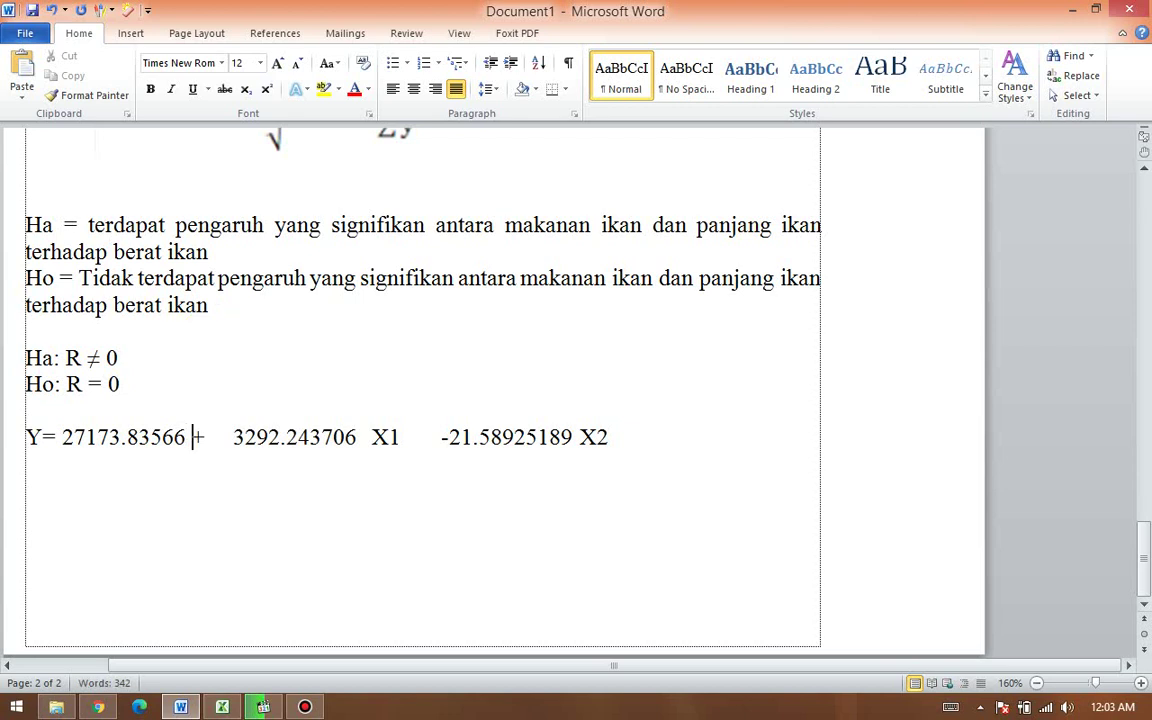
Step: Tidy the spacing in the rest of the equation so it reads "+ 3292.243706 X1- 21.58925189 X2"
key("Right")
key("Right")
key("Delete")
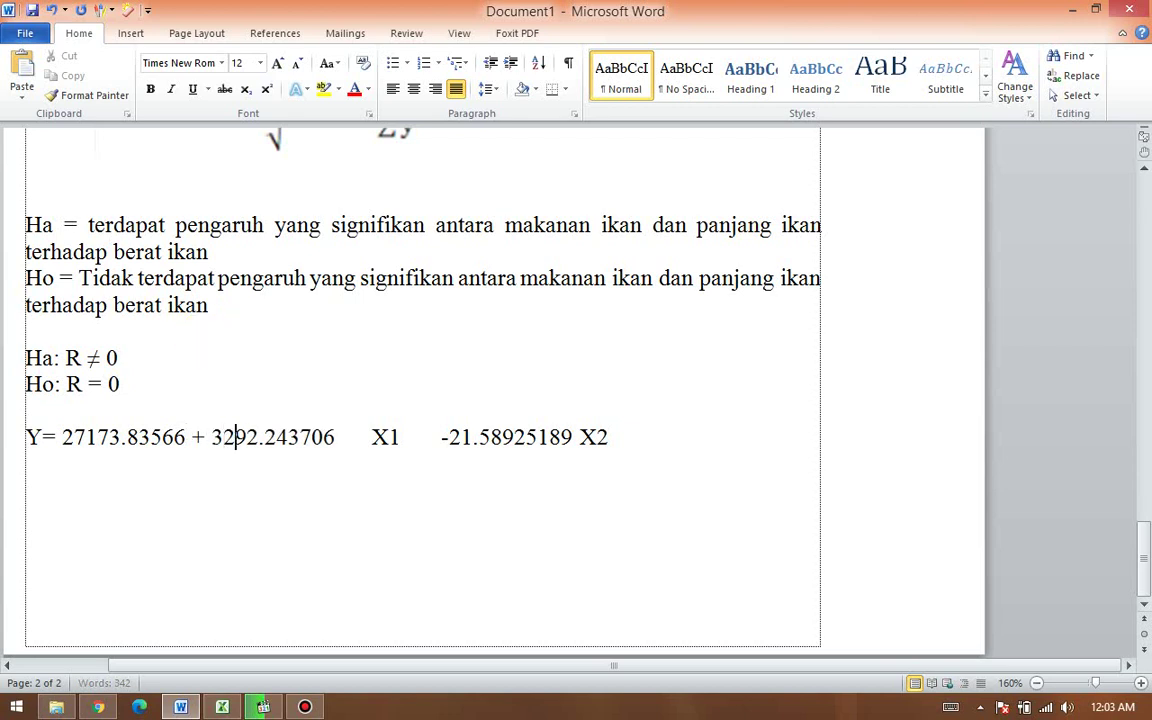
key("Right")
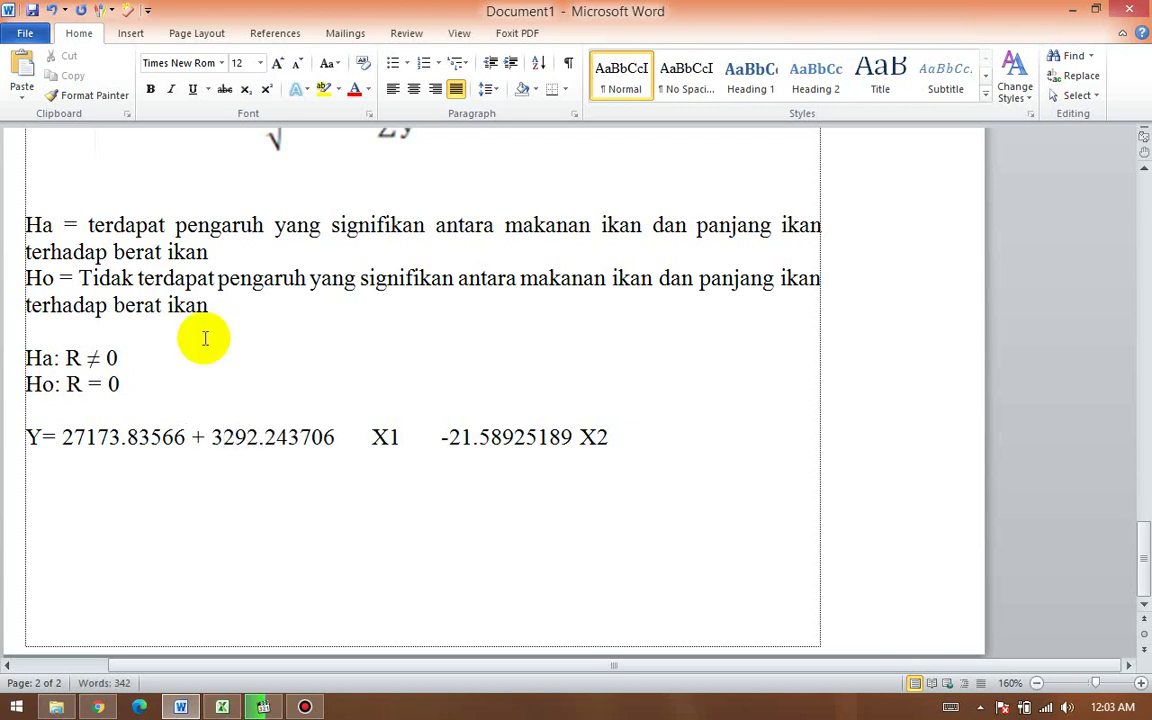
key("Delete")
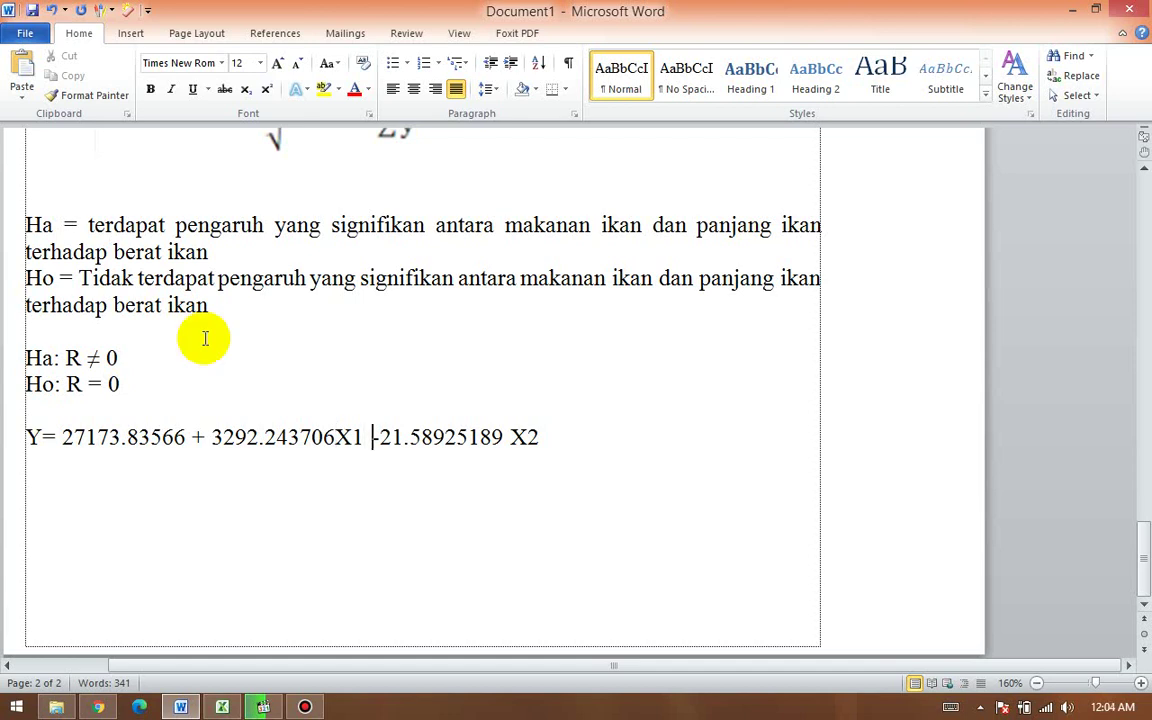
key("Right")
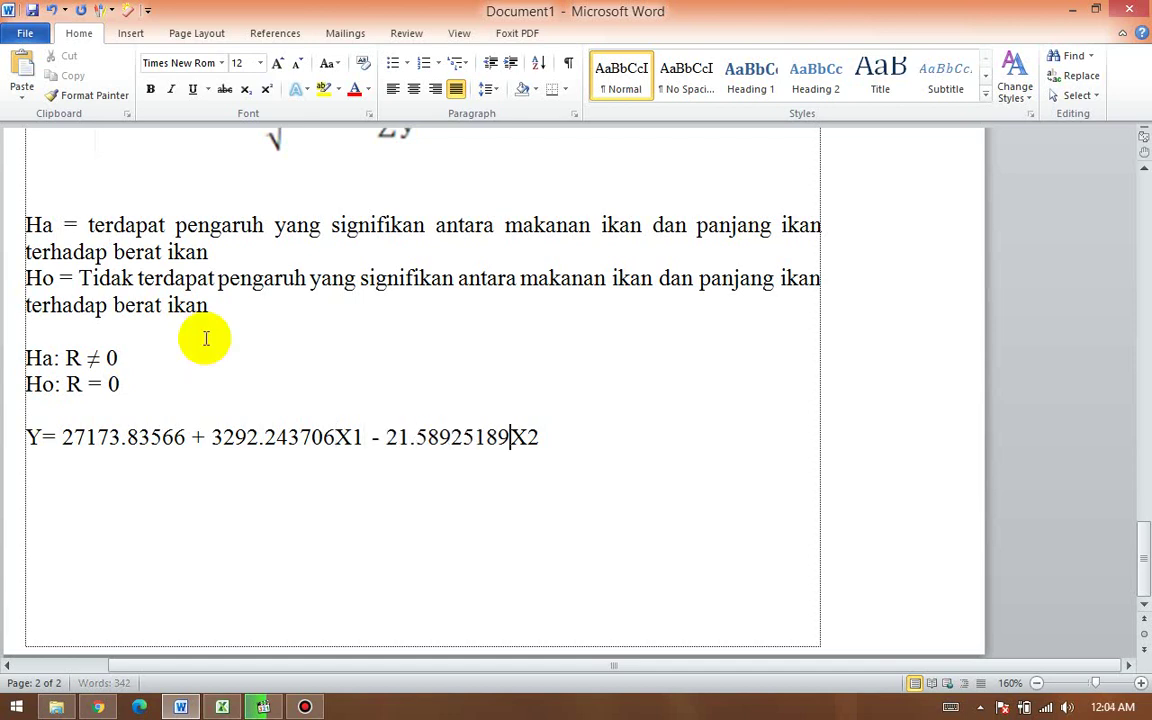
key("Left")
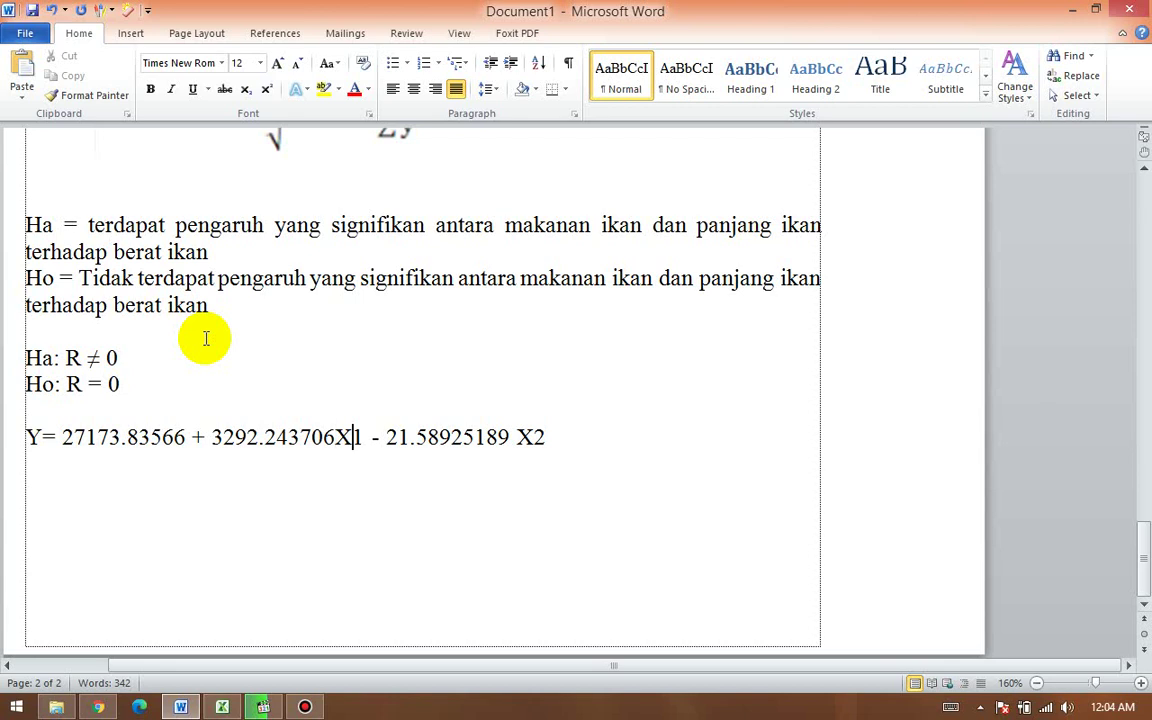
key("Left")
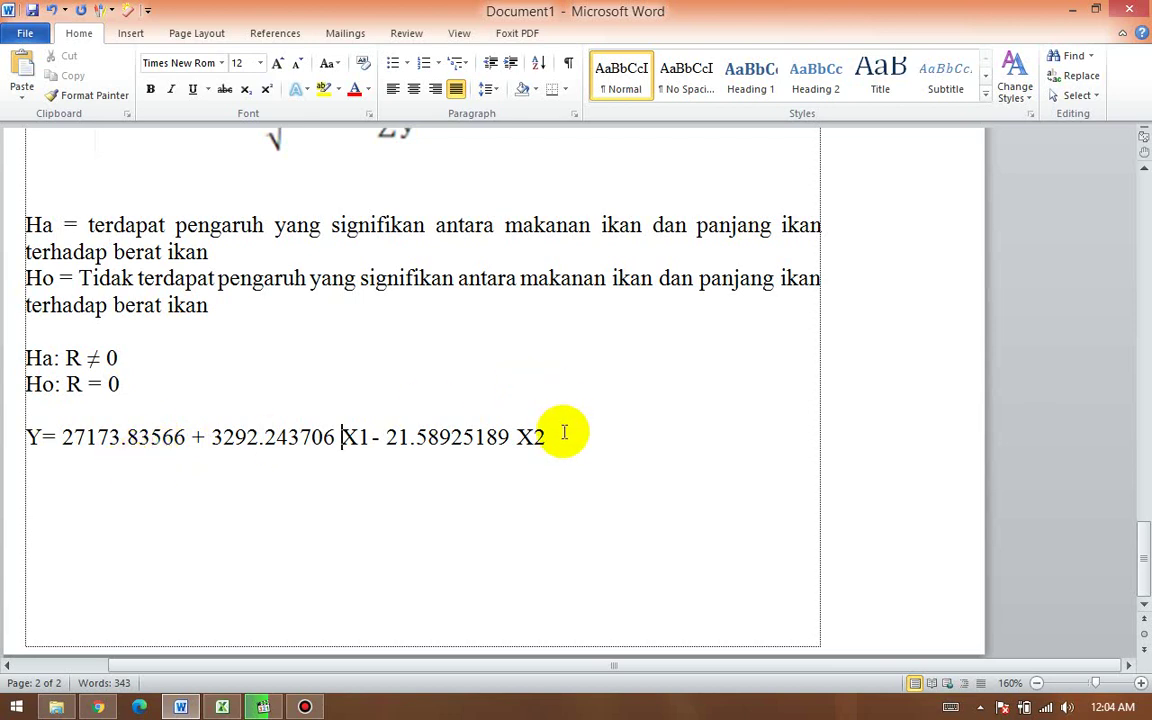
Step: Copy the whole equation line and paste a duplicate on the line directly below it
left_click_drag(556, 437, 26, 450)
key("ctrl+c")
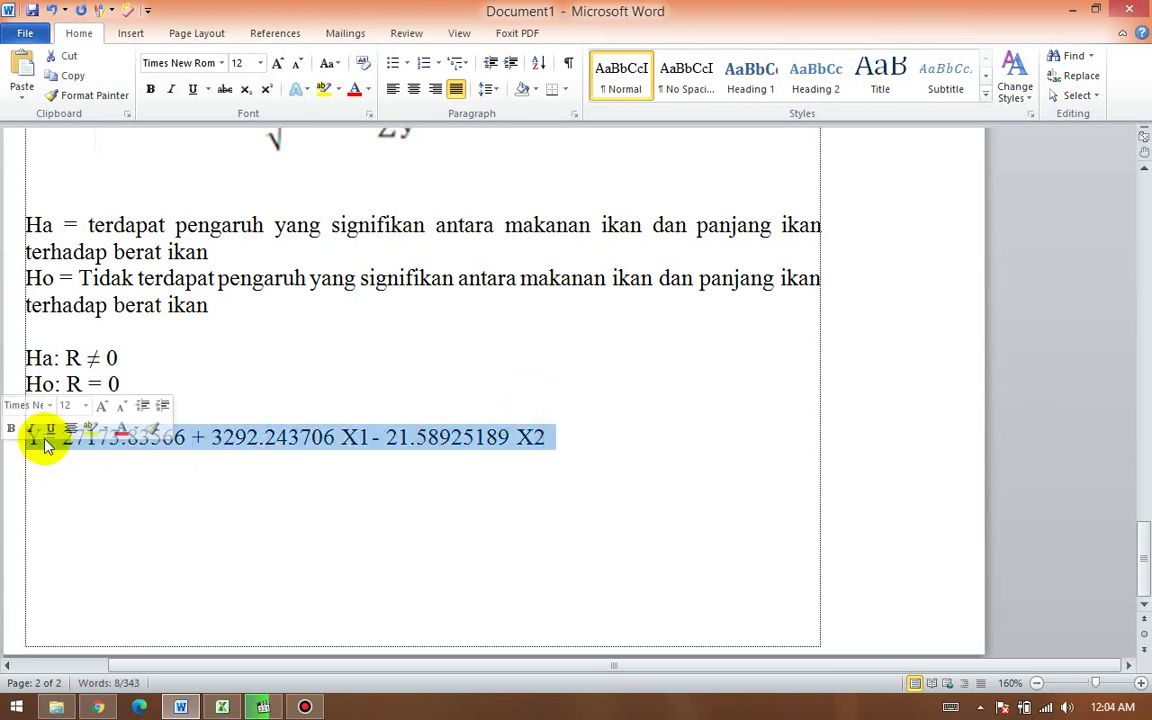
right_click(272, 443)
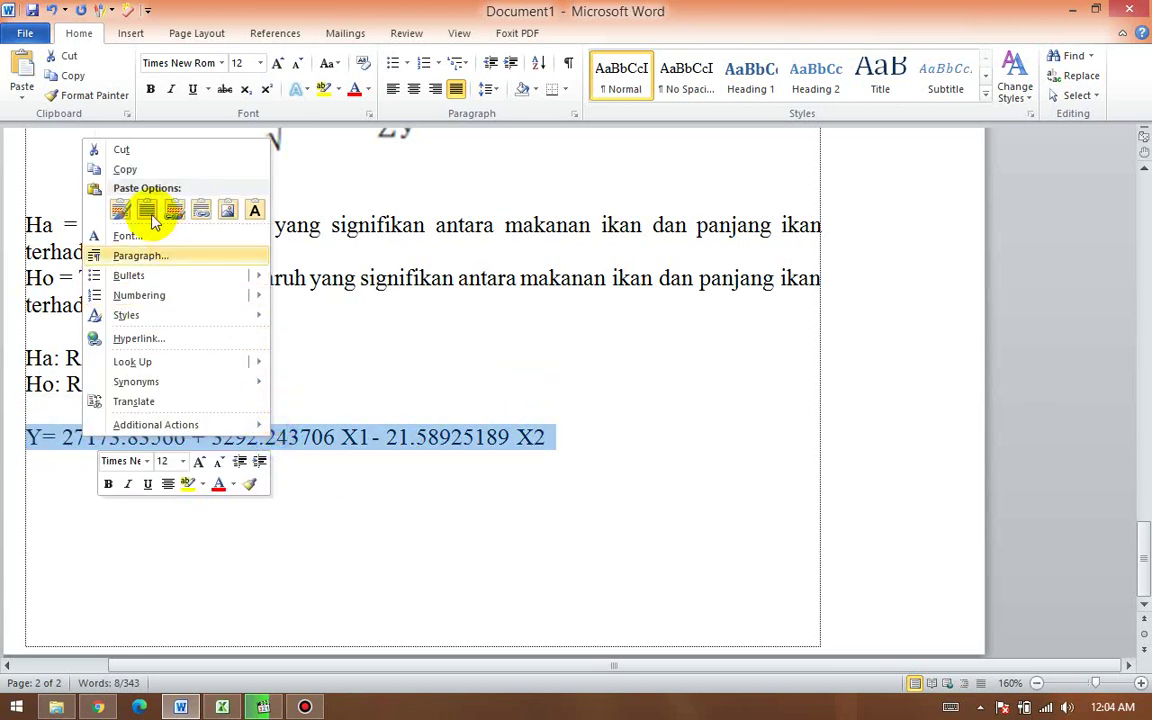
left_click(152, 168)
left_click(77, 476)
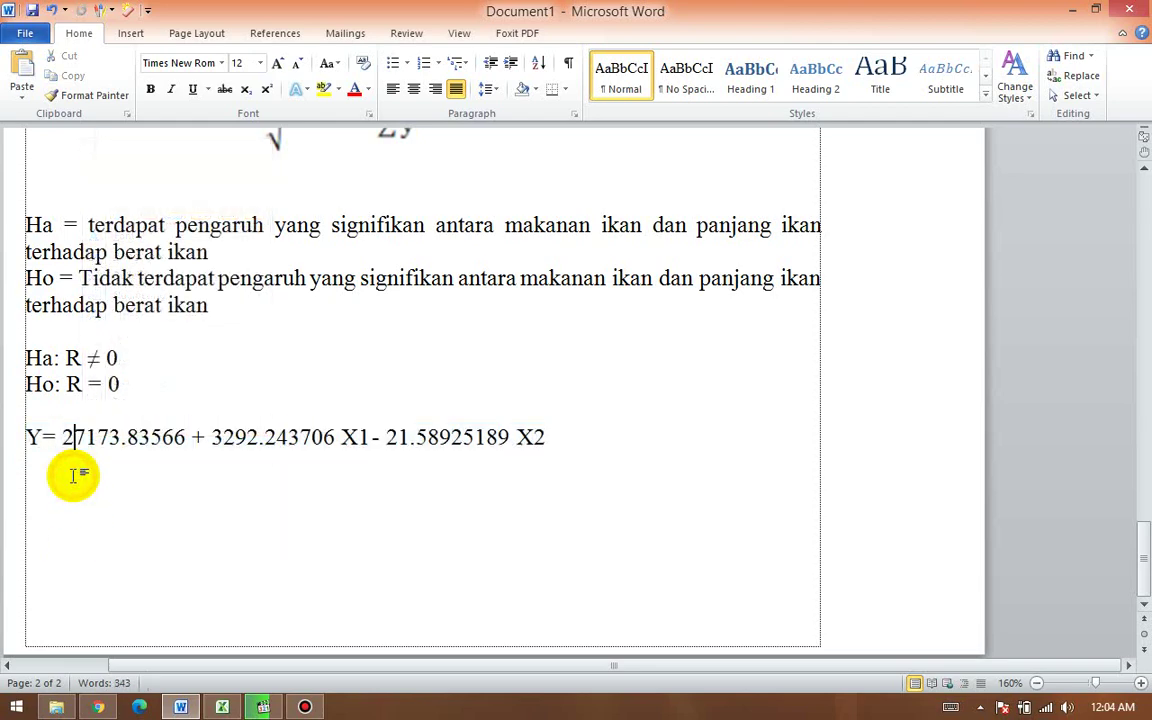
left_click(585, 437)
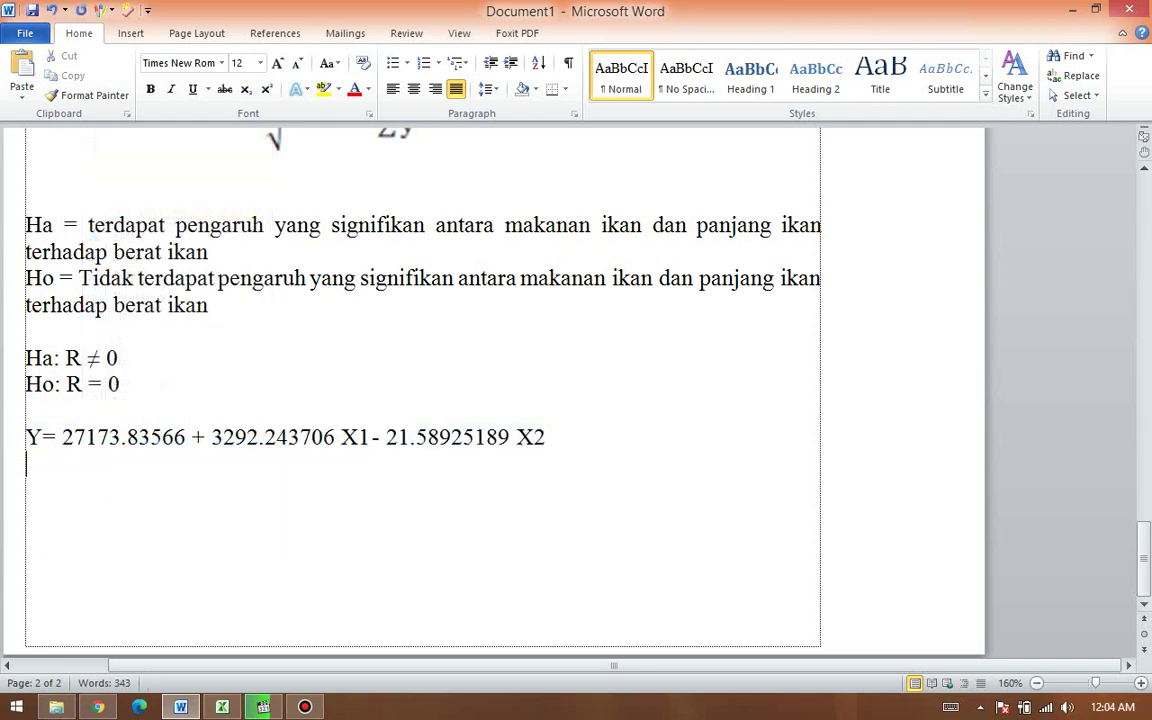
key("ctrl+v")
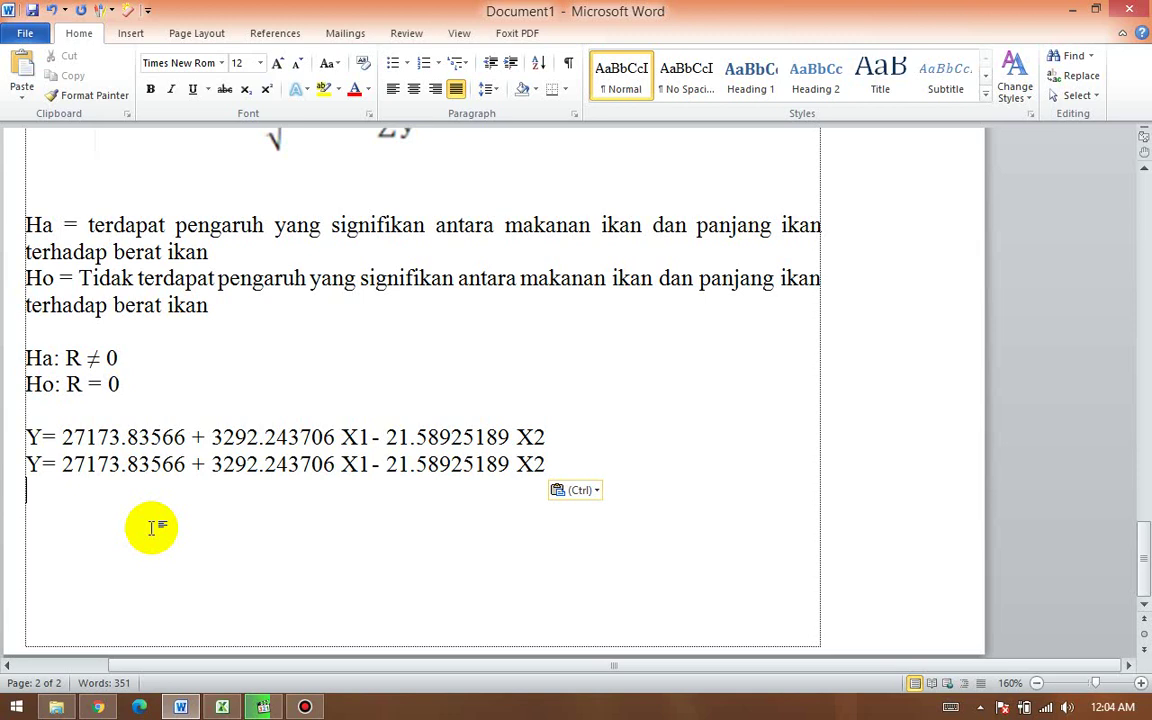
Step: In the duplicated equation line, shorten the intercept to 27173.8 and the X1 coefficient to 3292.2
left_click(140, 465)
key("Delete")
key("Delete")
key("Delete")
key("Delete")
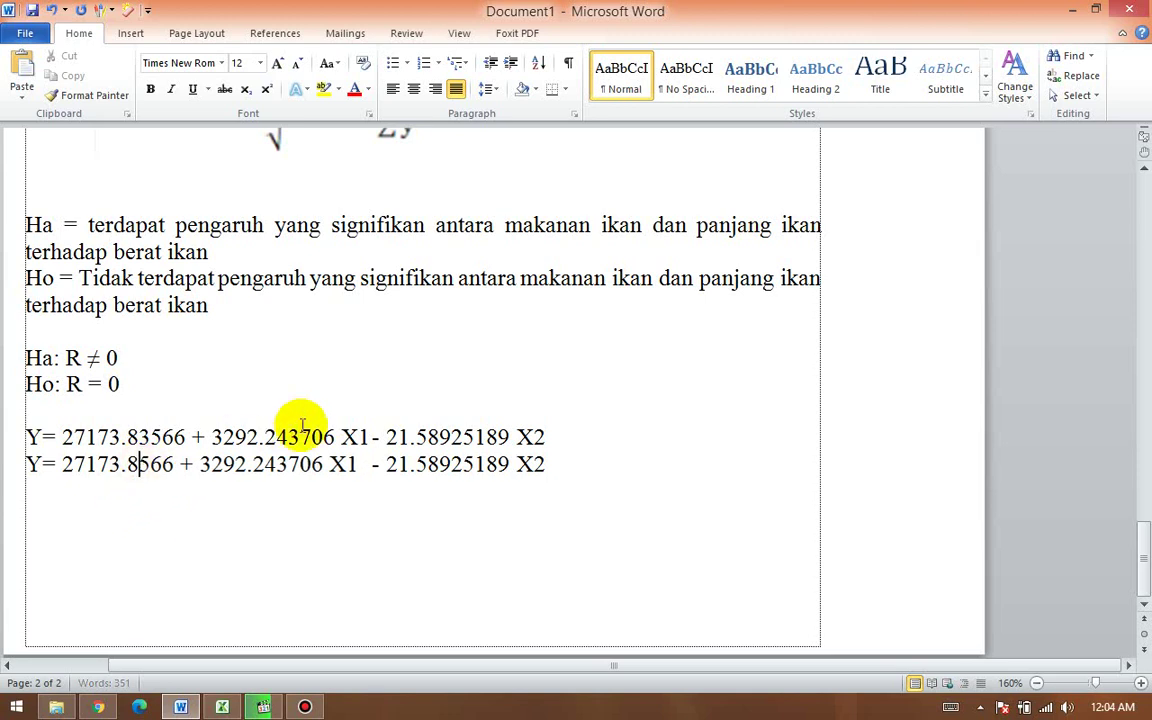
left_click(229, 464)
key("Delete")
key("Delete")
key("Delete")
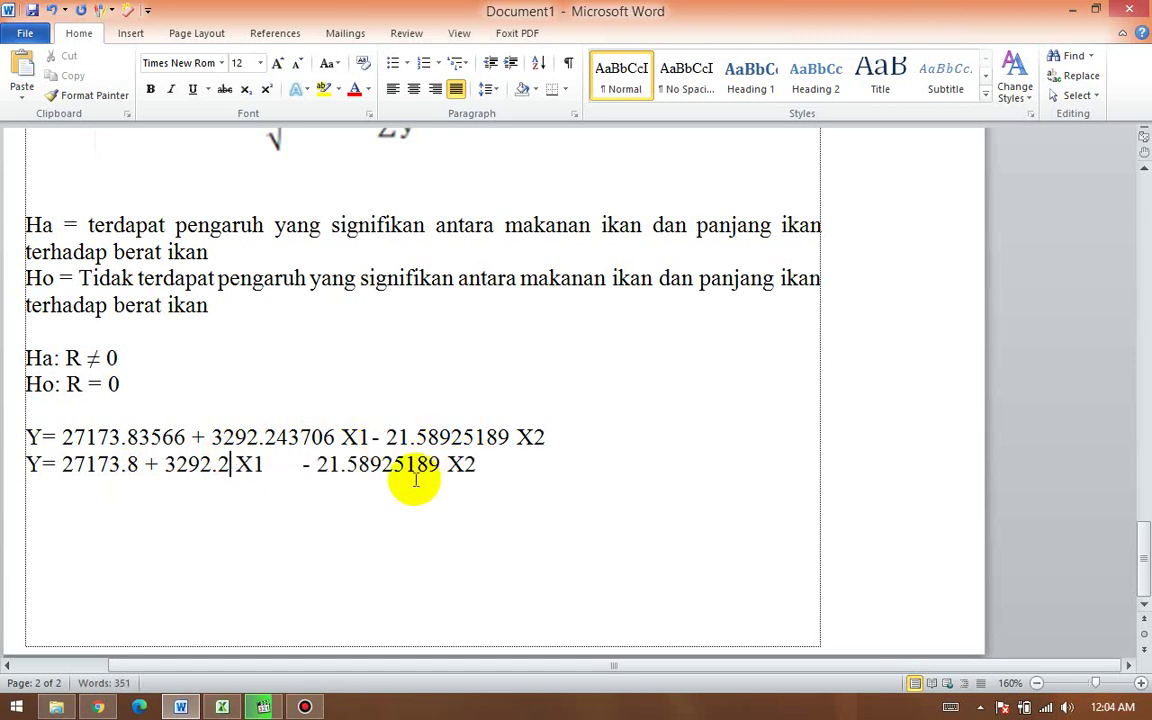
Step: Round the X2 coefficient in the second equation line to 21.6 and close the gap after X1 so it reads "X1 - 21.6 X2"
left_click(357, 465)
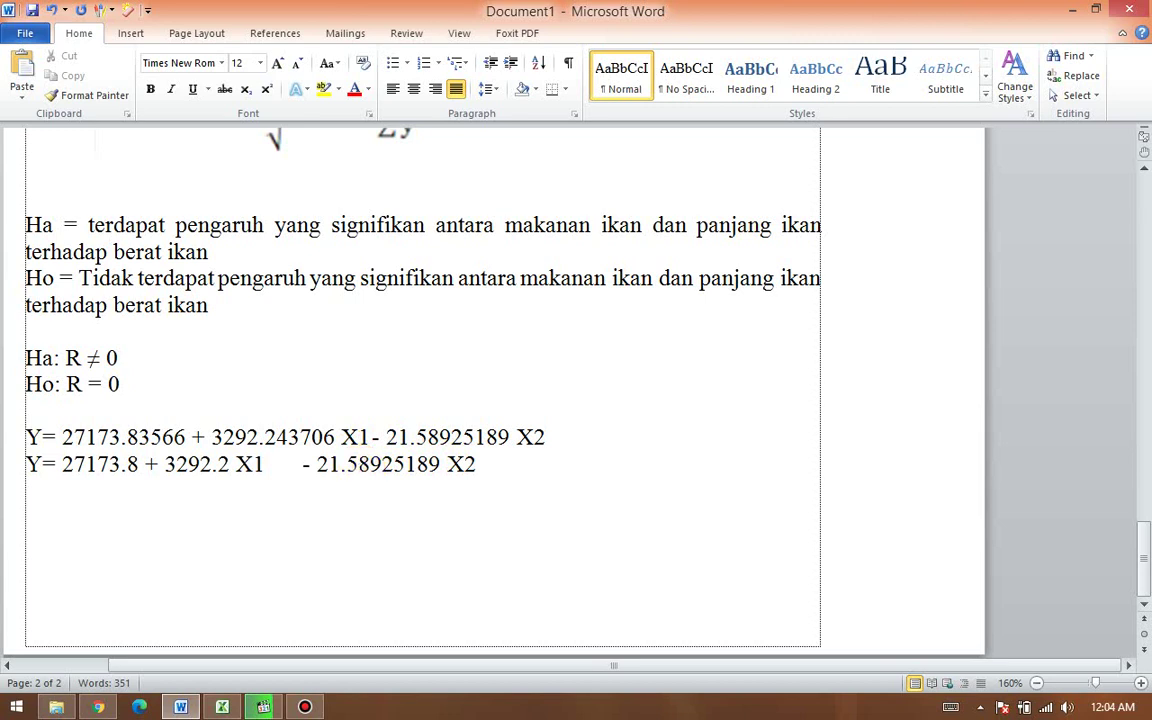
key("BackSpace")
type("6")
left_click(358, 465)
key("BackSpace")
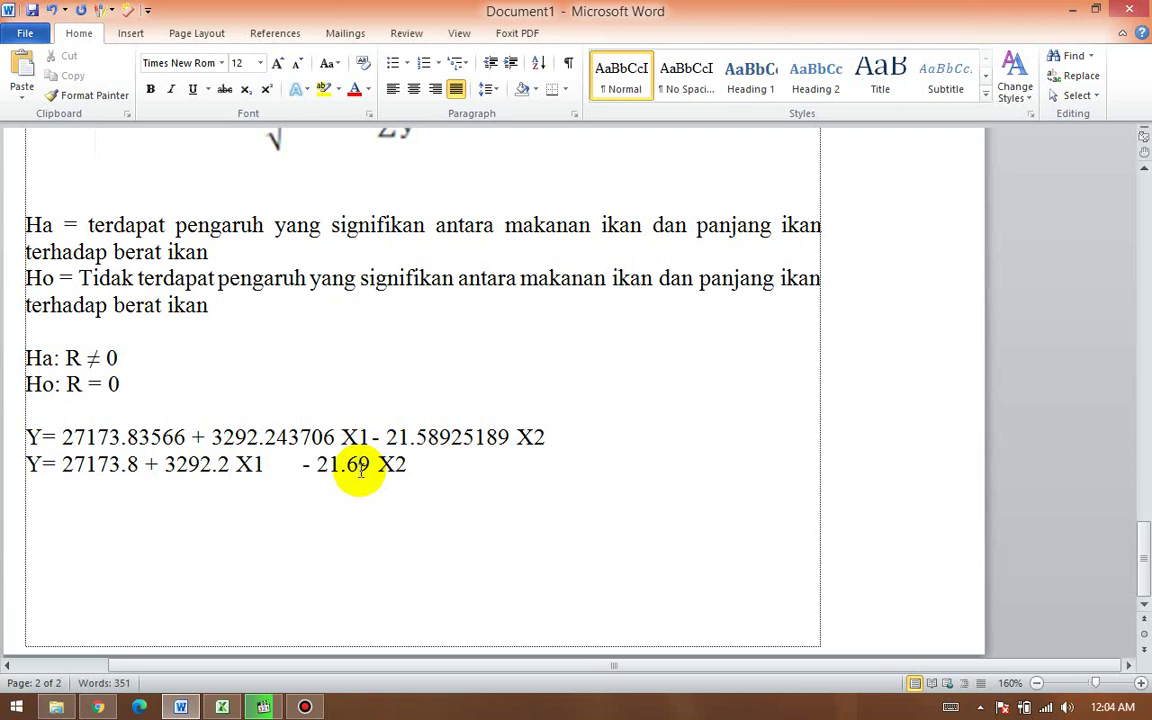
key("Down")
left_click(295, 468)
key("BackSpace")
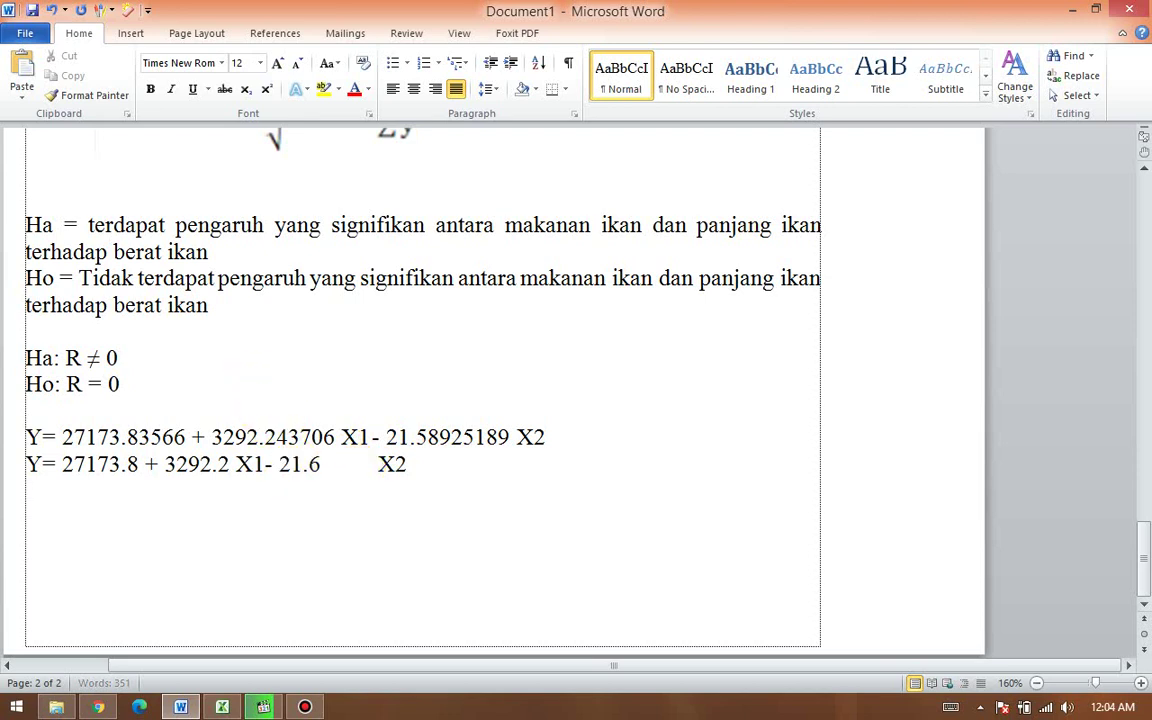
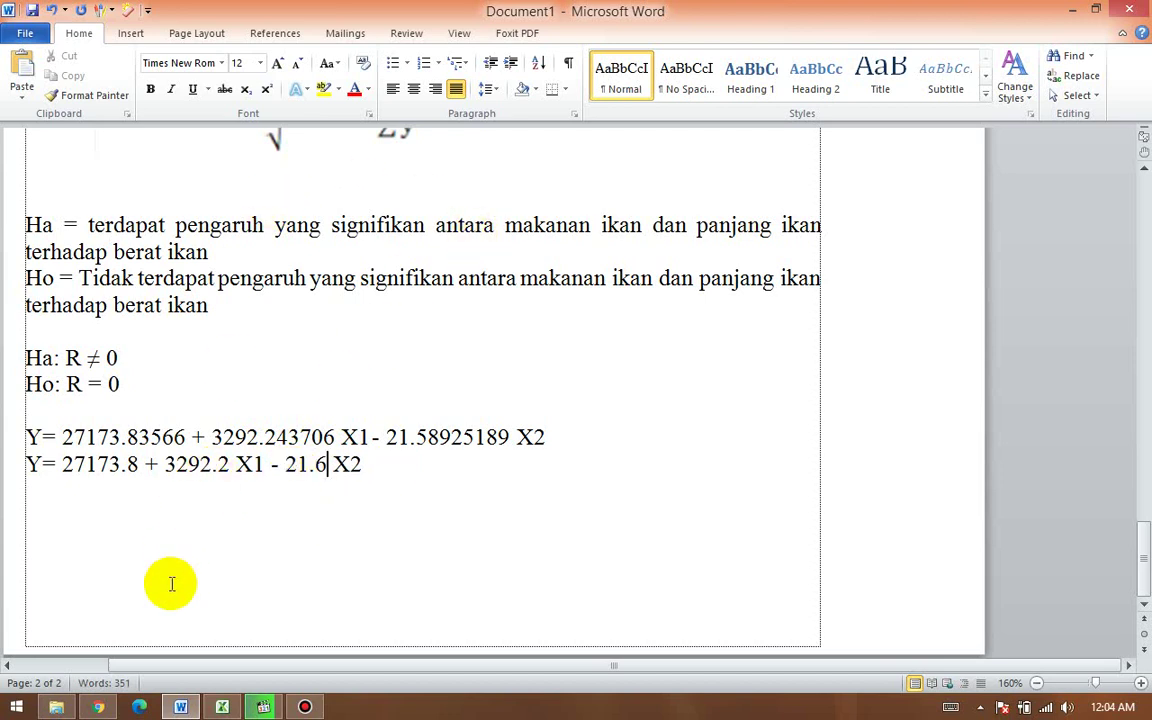
Step: Copy the picture of the multiple correlation formula (R X1.X2.Y) under item 4 of the Word document
left_click(193, 706)
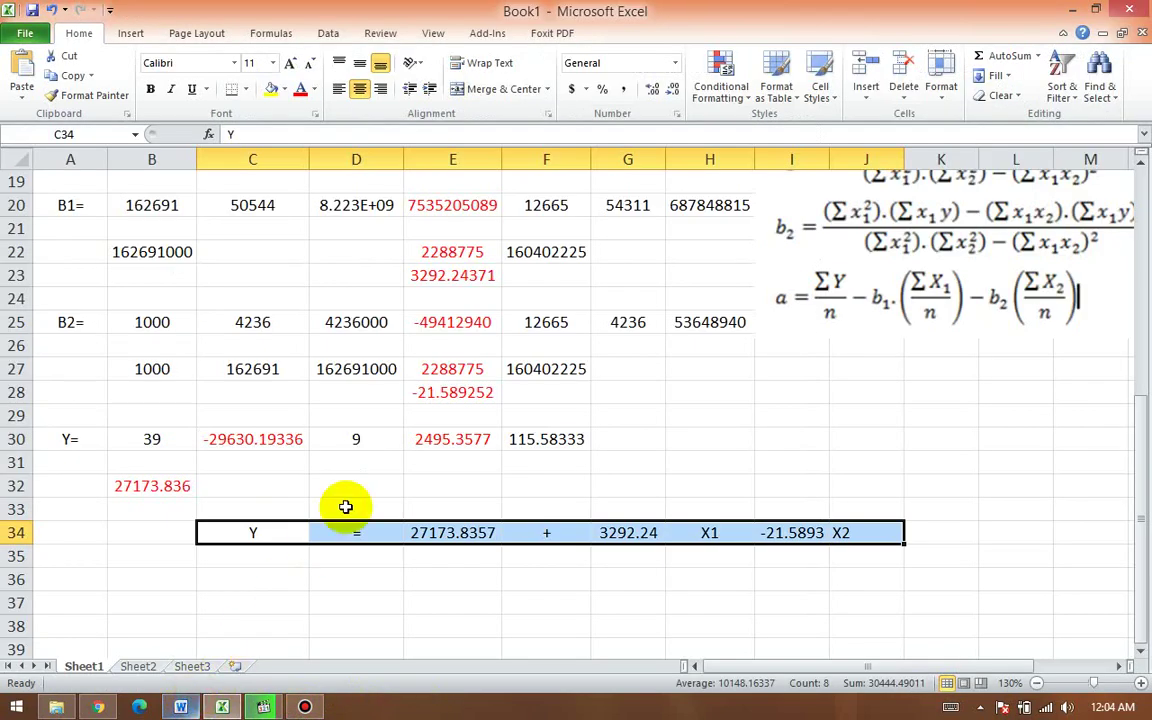
left_click(193, 704)
scroll(406, 437, "up", 3)
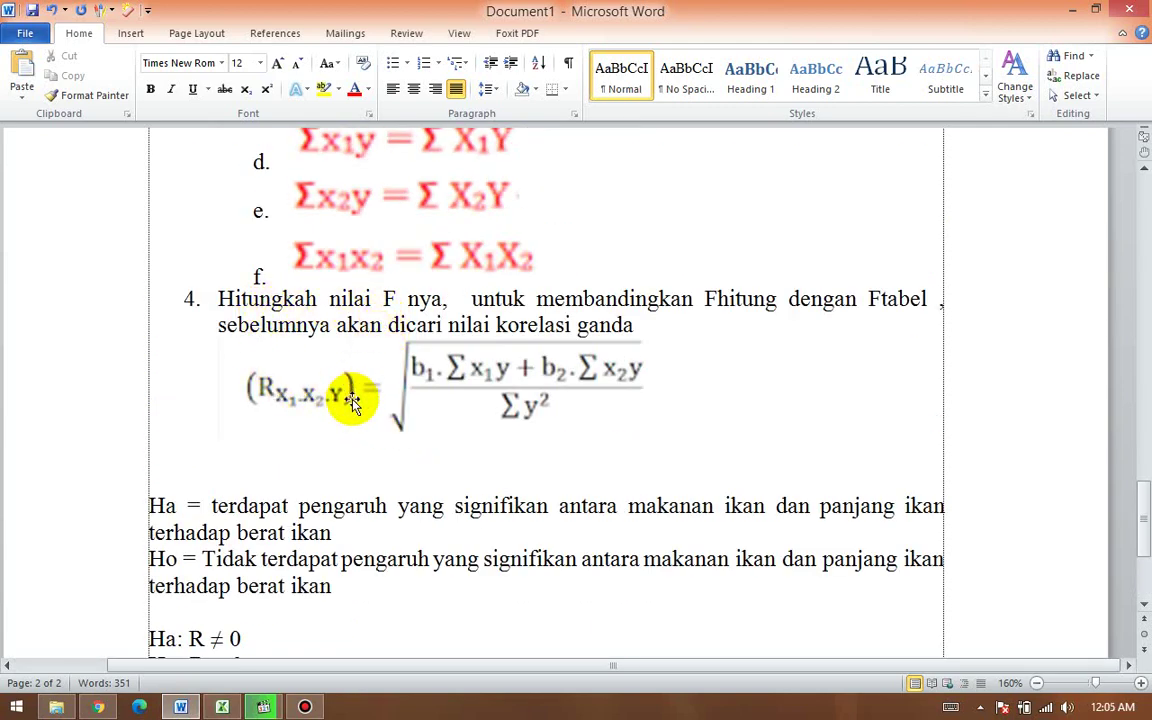
scroll(353, 399, "down", 1)
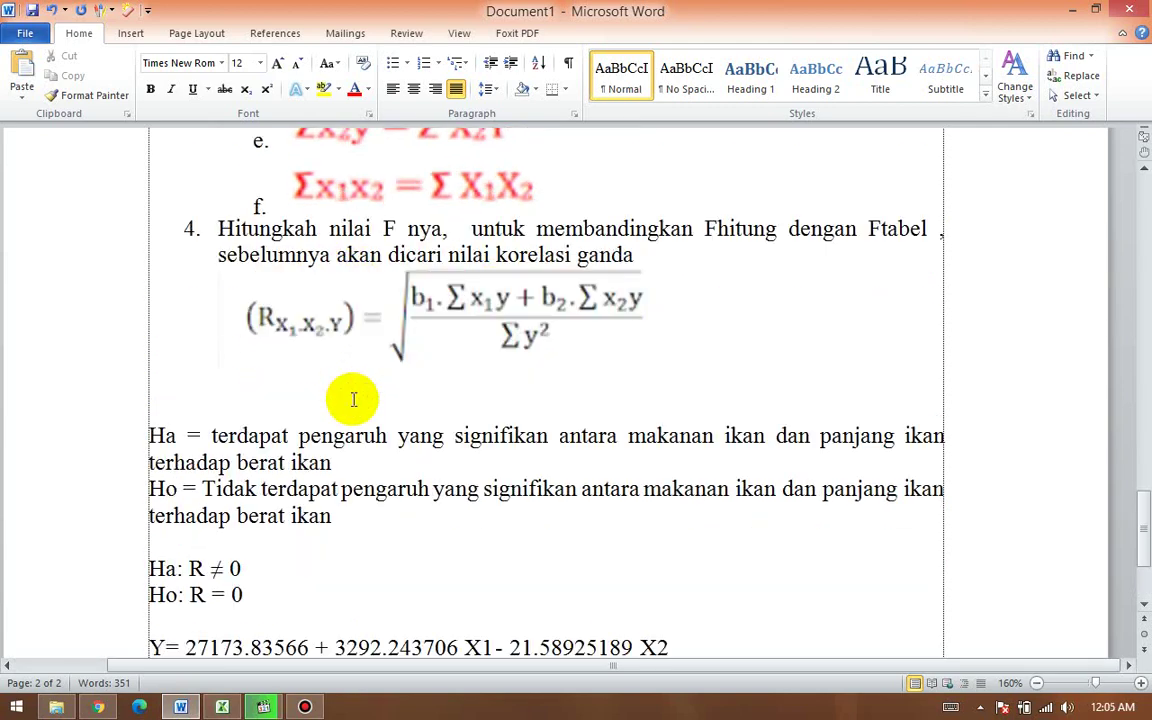
left_click(302, 296)
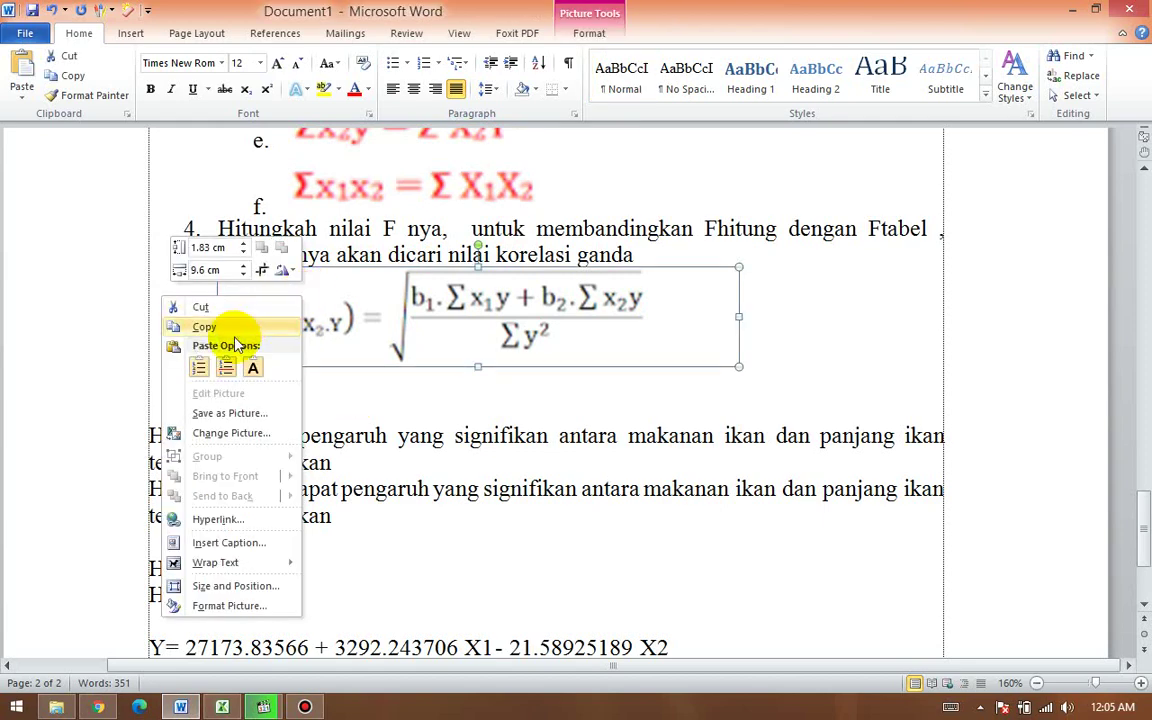
left_click(226, 328)
scroll(319, 527, "down", 3)
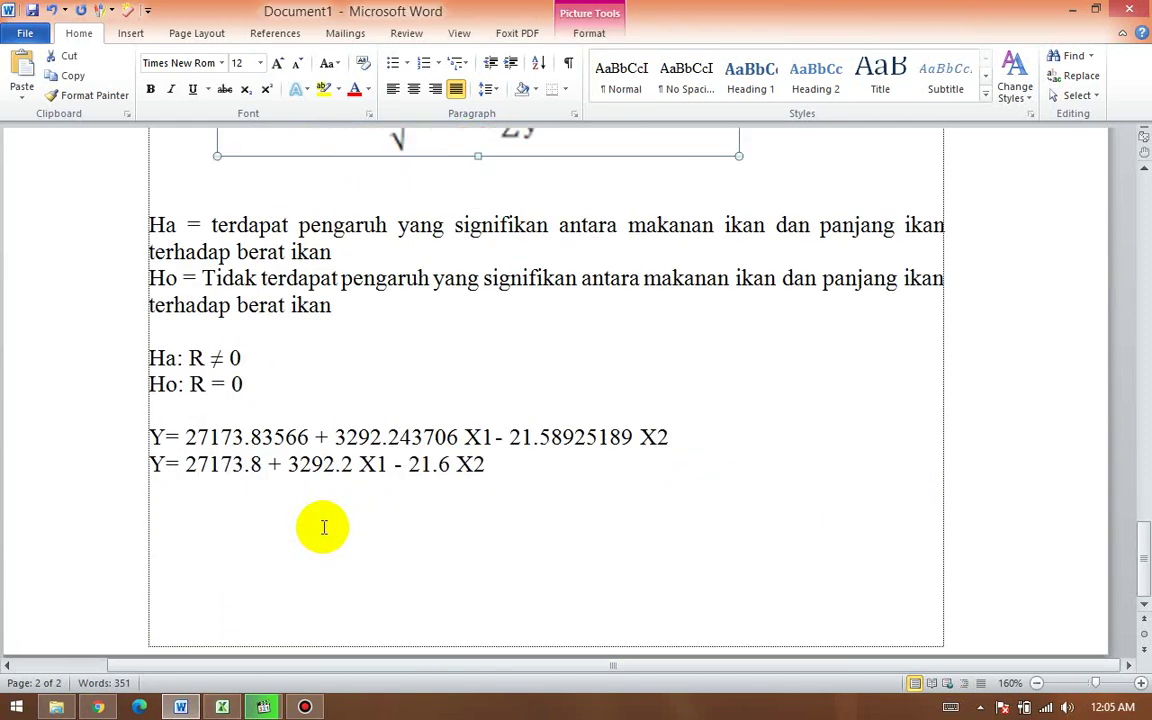
Step: Switch to Book1 in Excel and paste the correlation formula as a picture at cell D36, below the regression equation
key("alt+Tab")
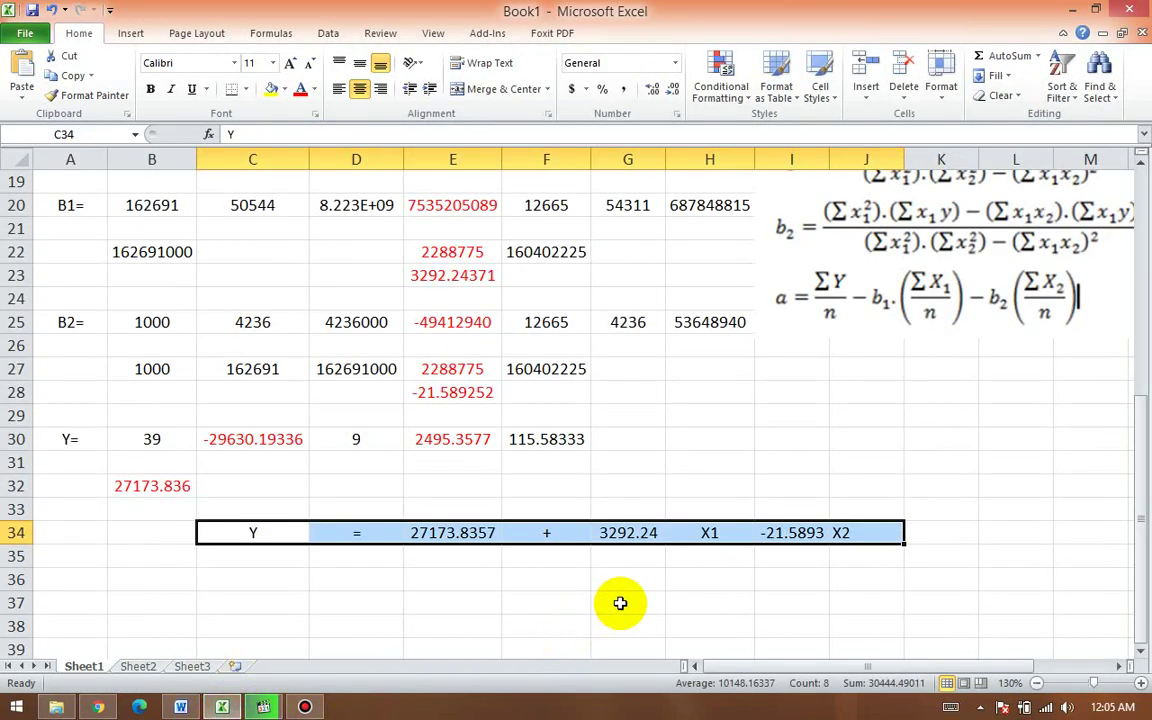
scroll(929, 547, "down", 2)
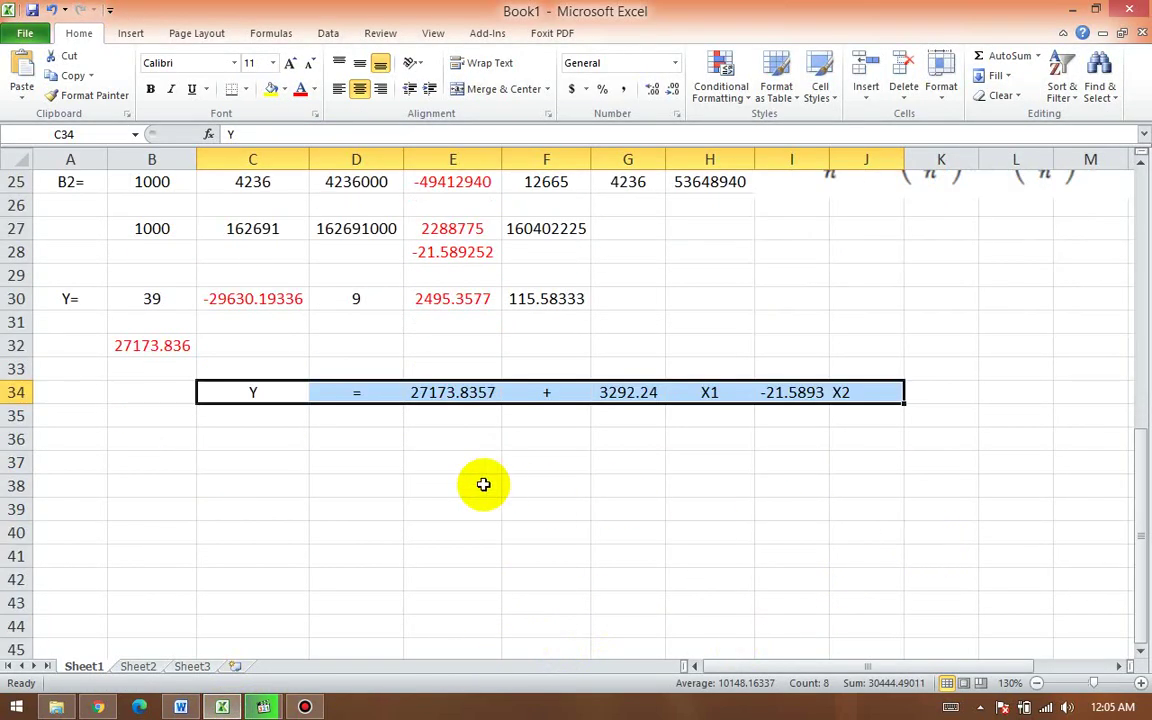
left_click(357, 438)
right_click(355, 436)
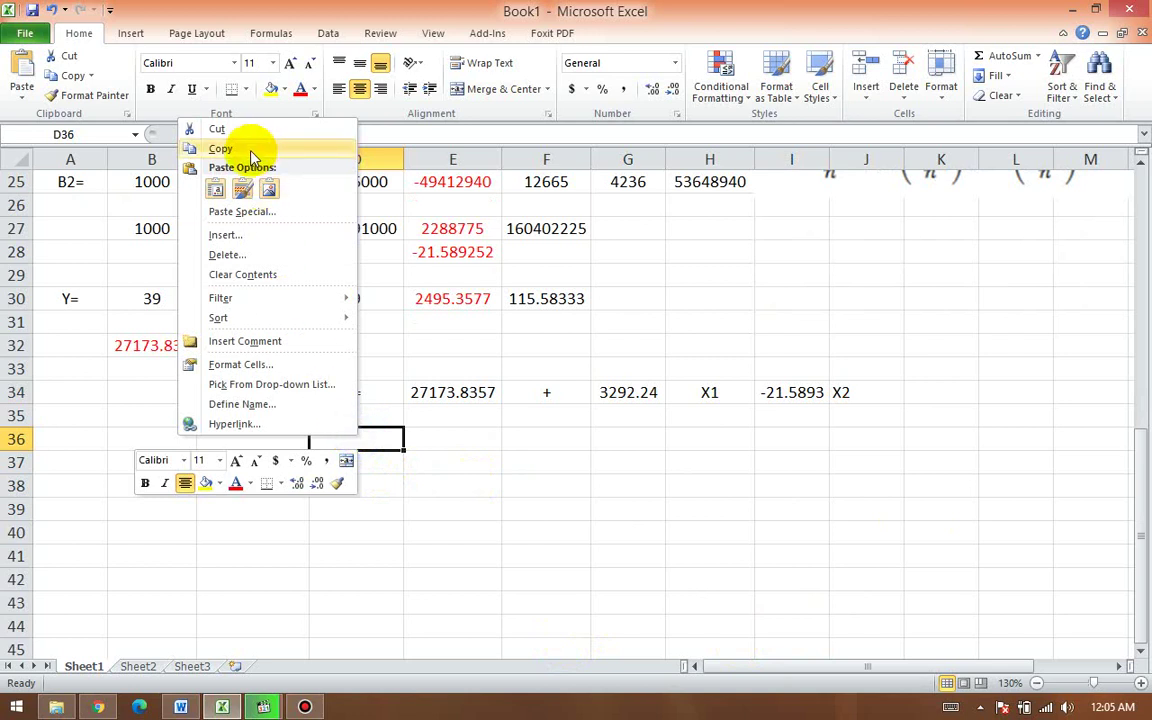
left_click(268, 189)
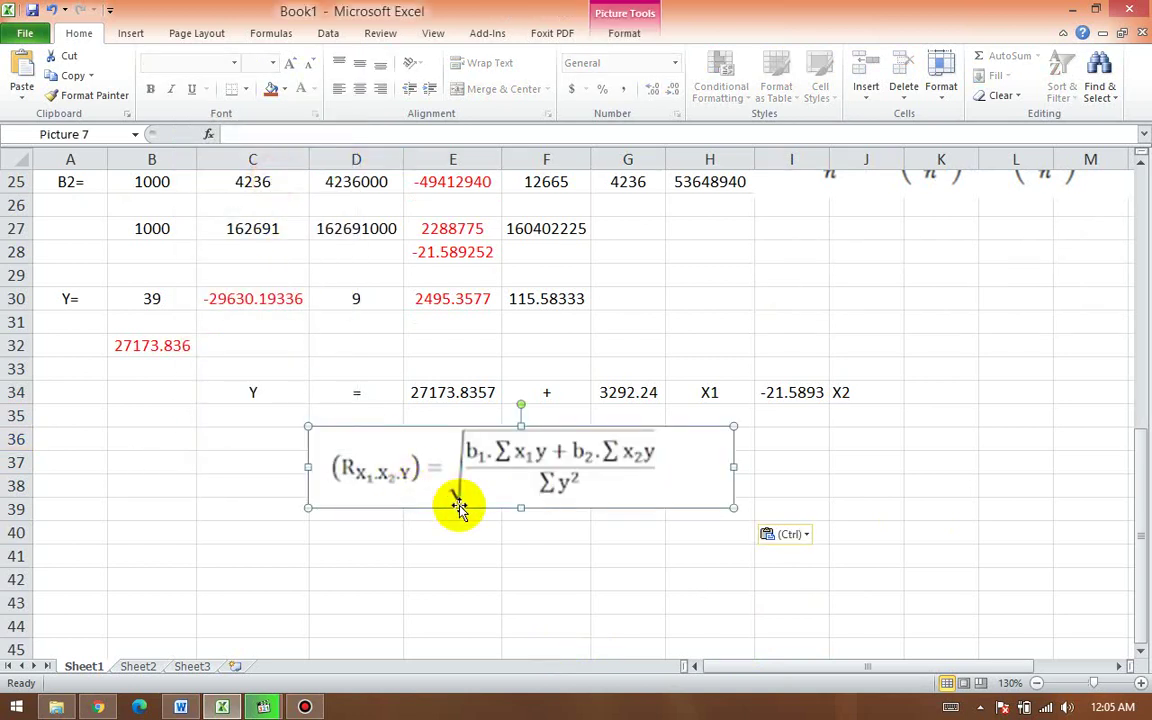
Step: Calculate b1 times Σx1y in cell E41 with the formula =E23*H14
left_click(450, 557)
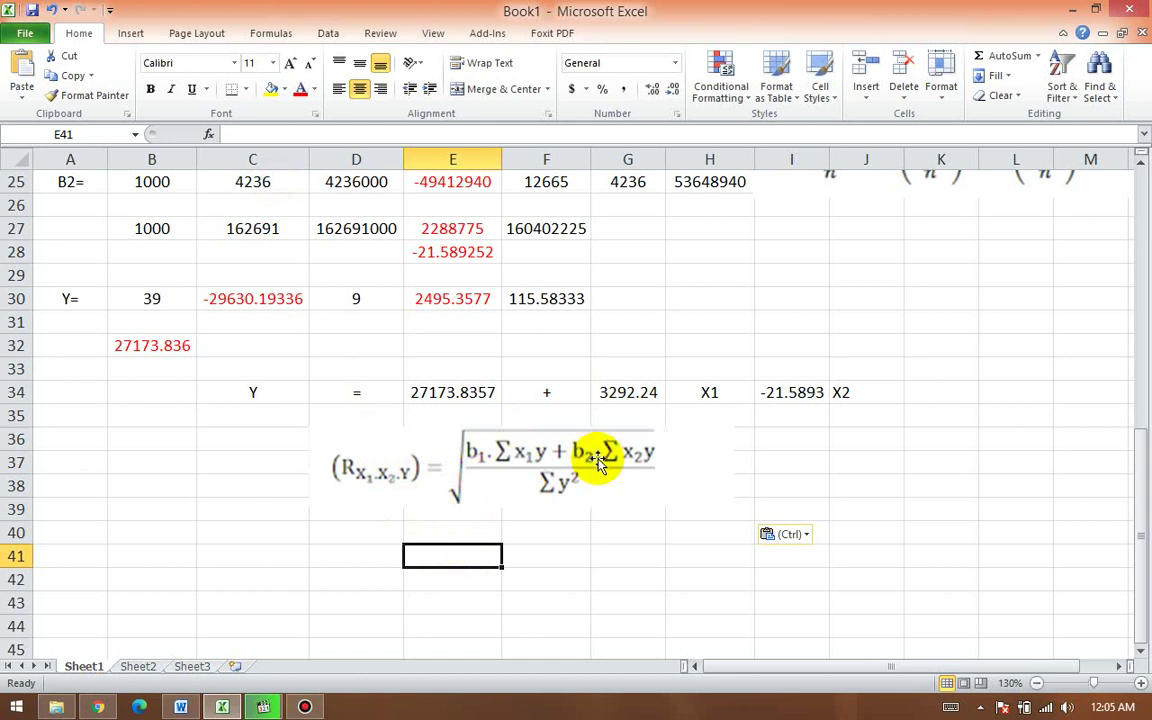
type("=")
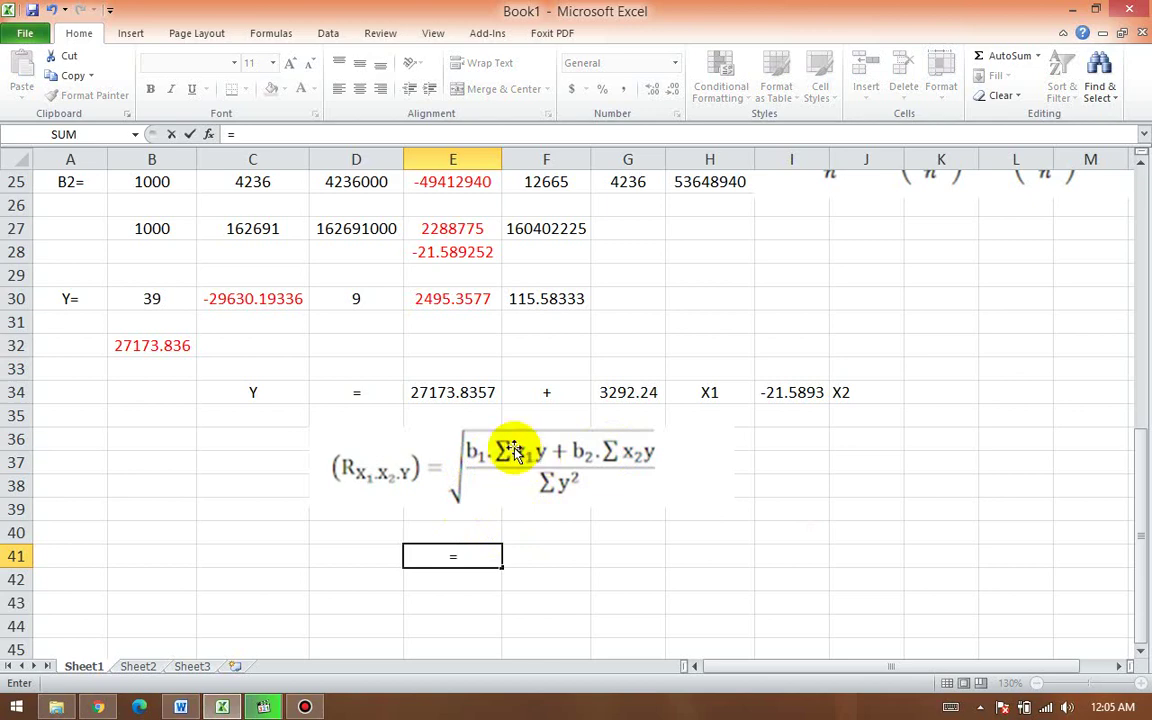
scroll(410, 365, "up", 1)
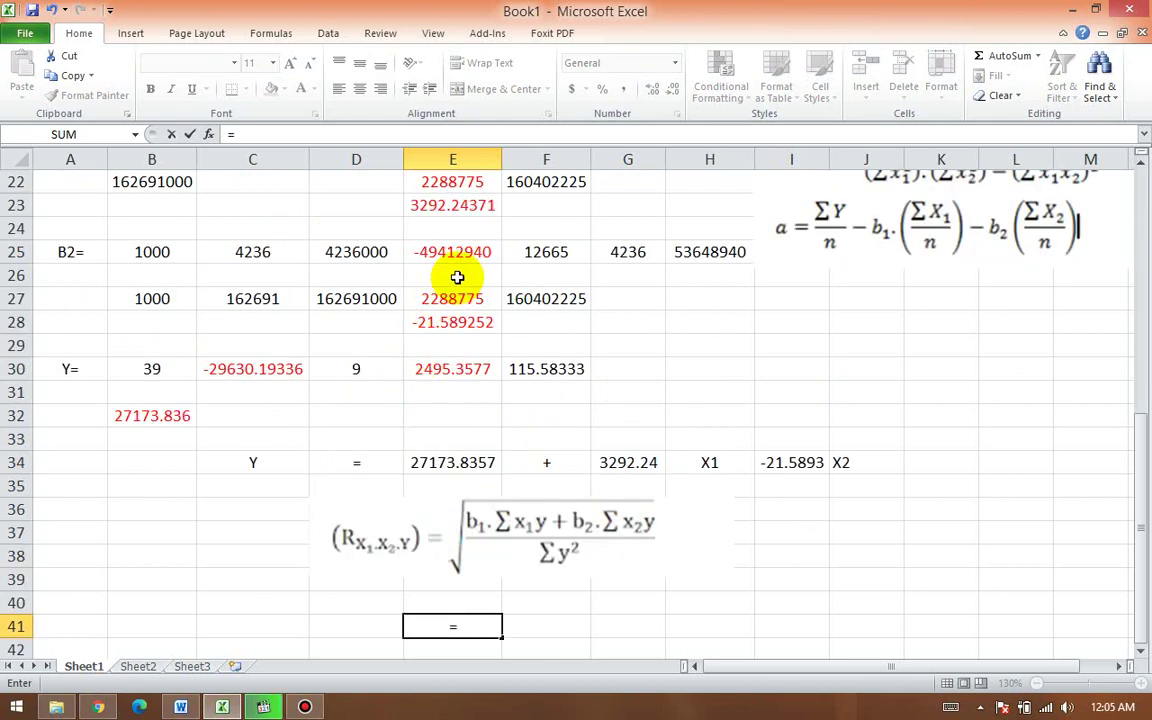
scroll(452, 278, "up", 1)
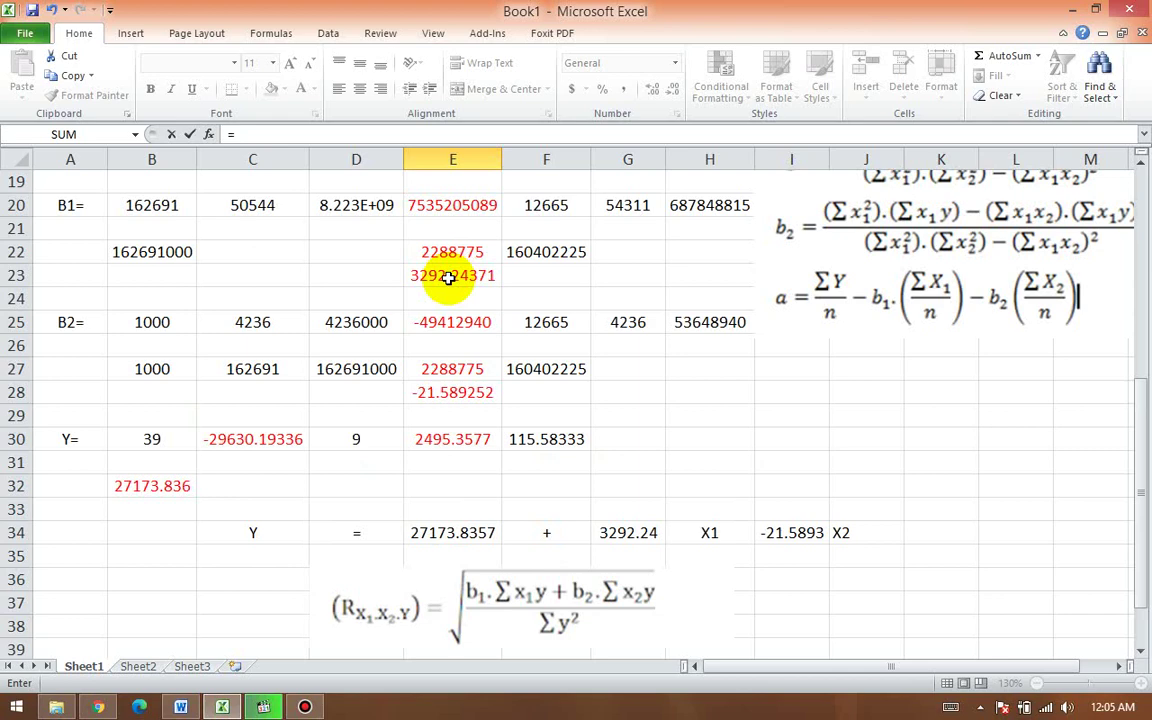
left_click(448, 278)
scroll(452, 390, "down", 2)
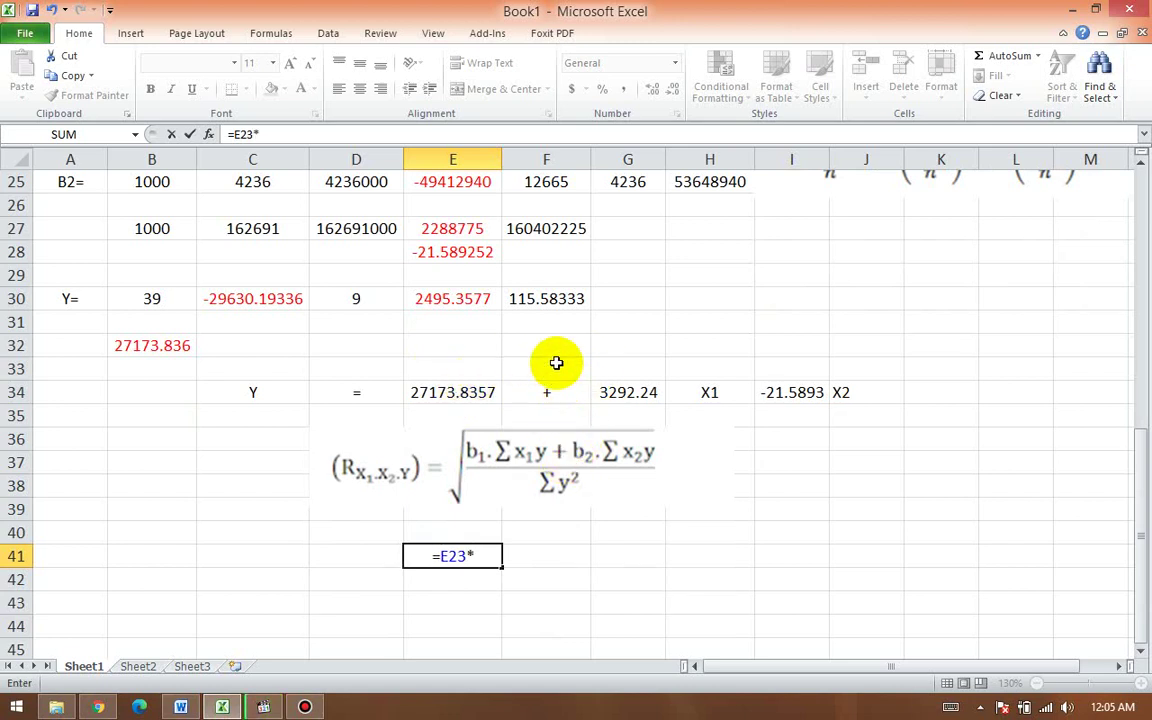
scroll(556, 363, "up", 8)
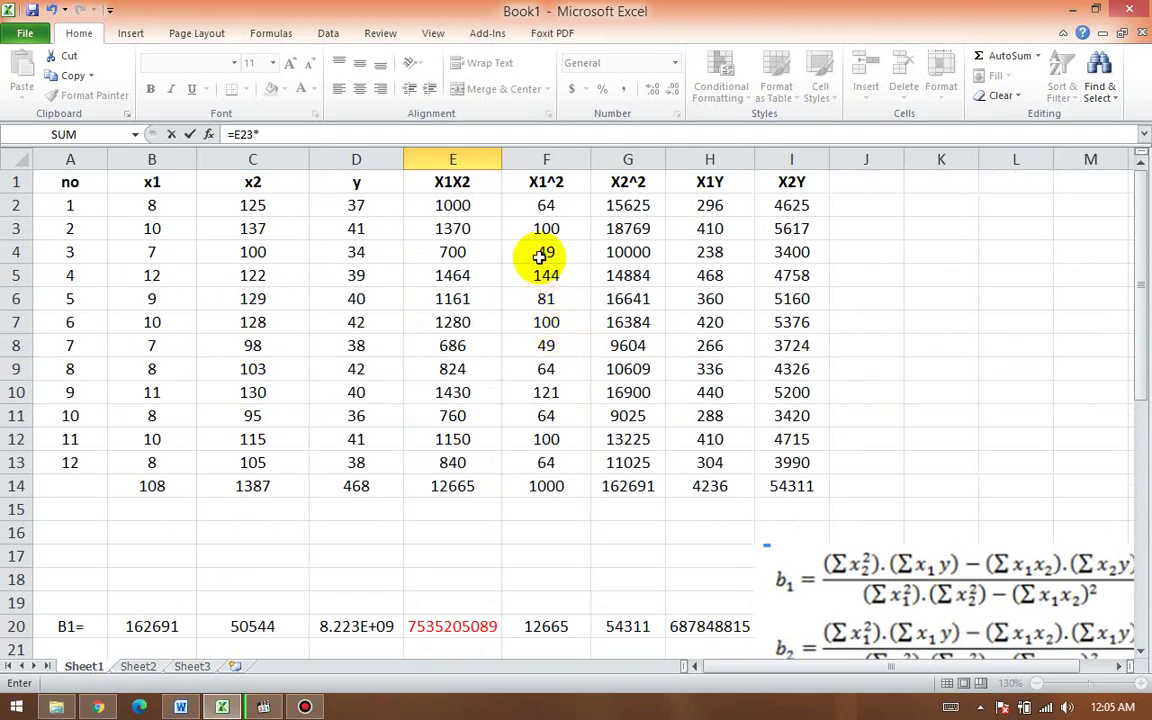
left_click(689, 487)
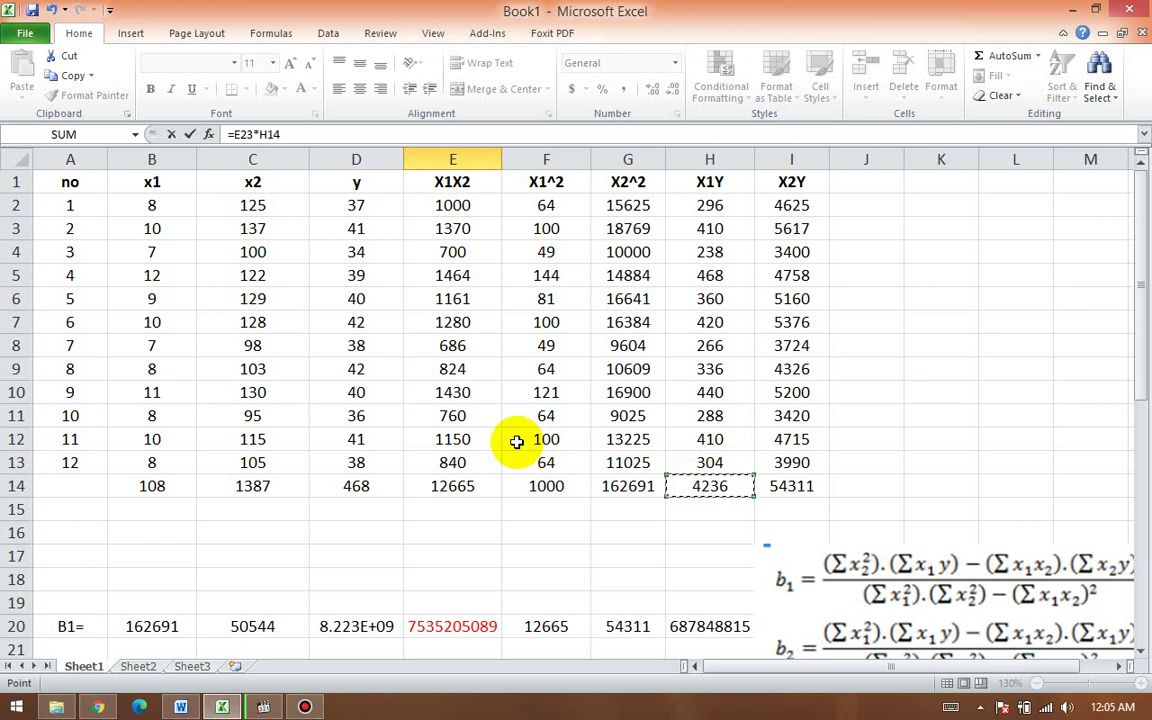
key("Return")
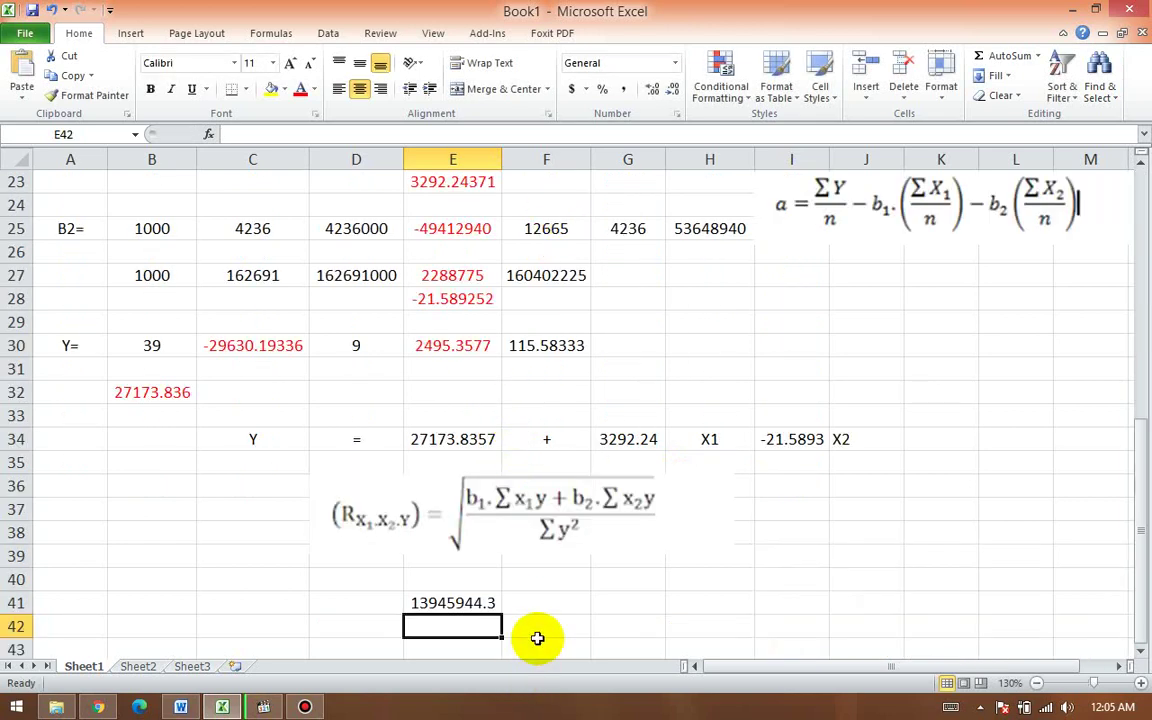
Step: Calculate b2 times Σx2y in cell F41 with the formula =E28*I14
left_click(560, 600)
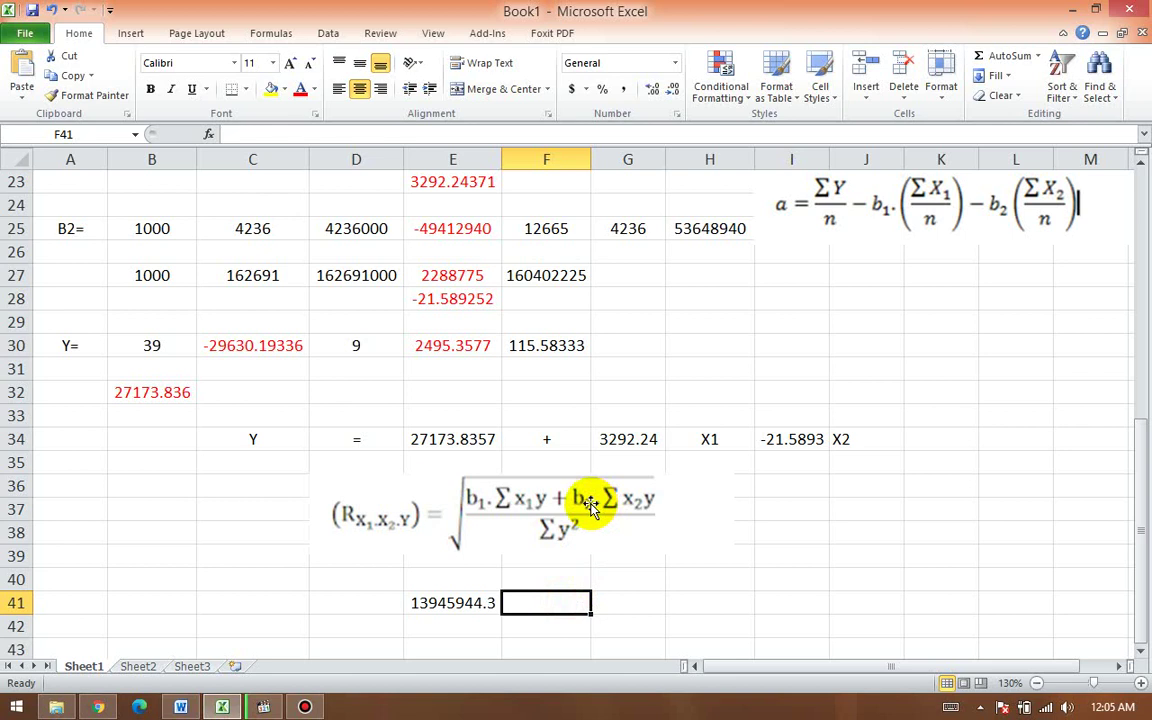
type("=")
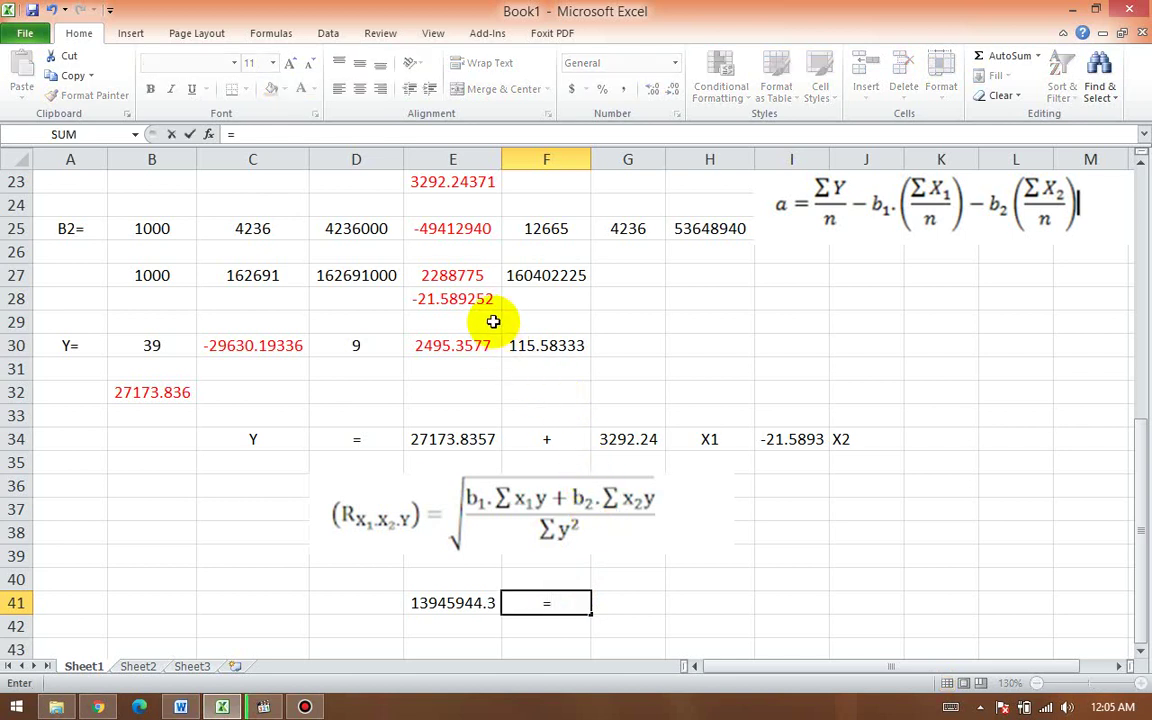
left_click(478, 300)
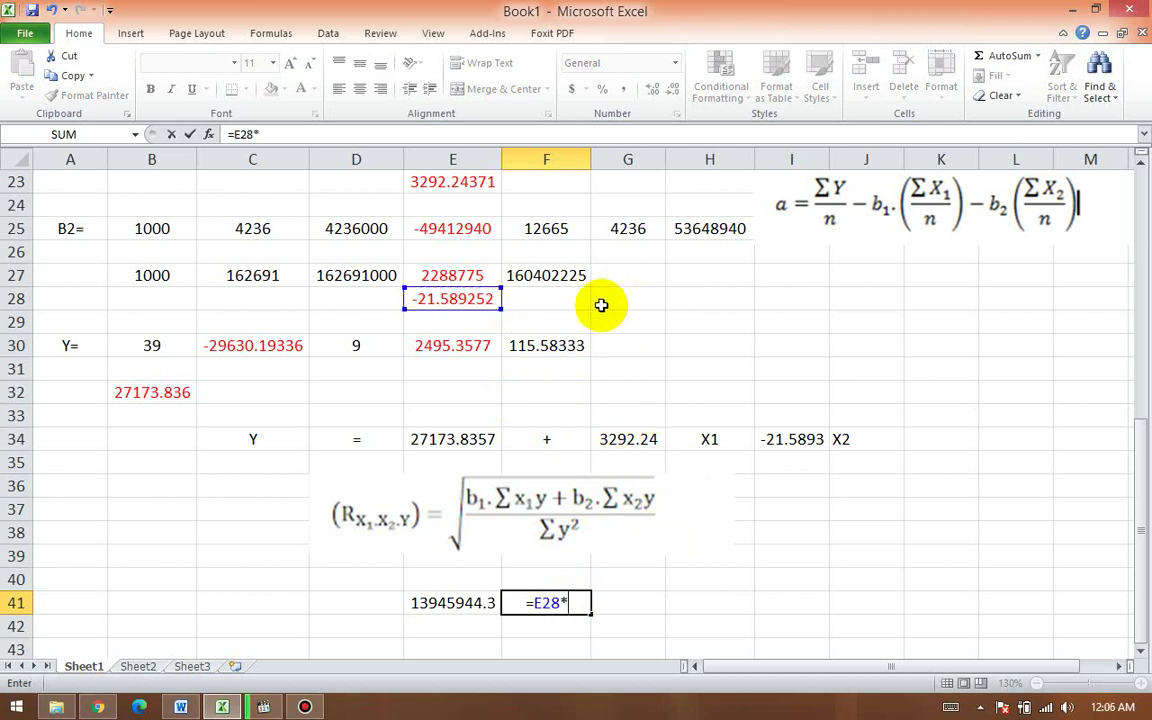
scroll(545, 310, "up", 7)
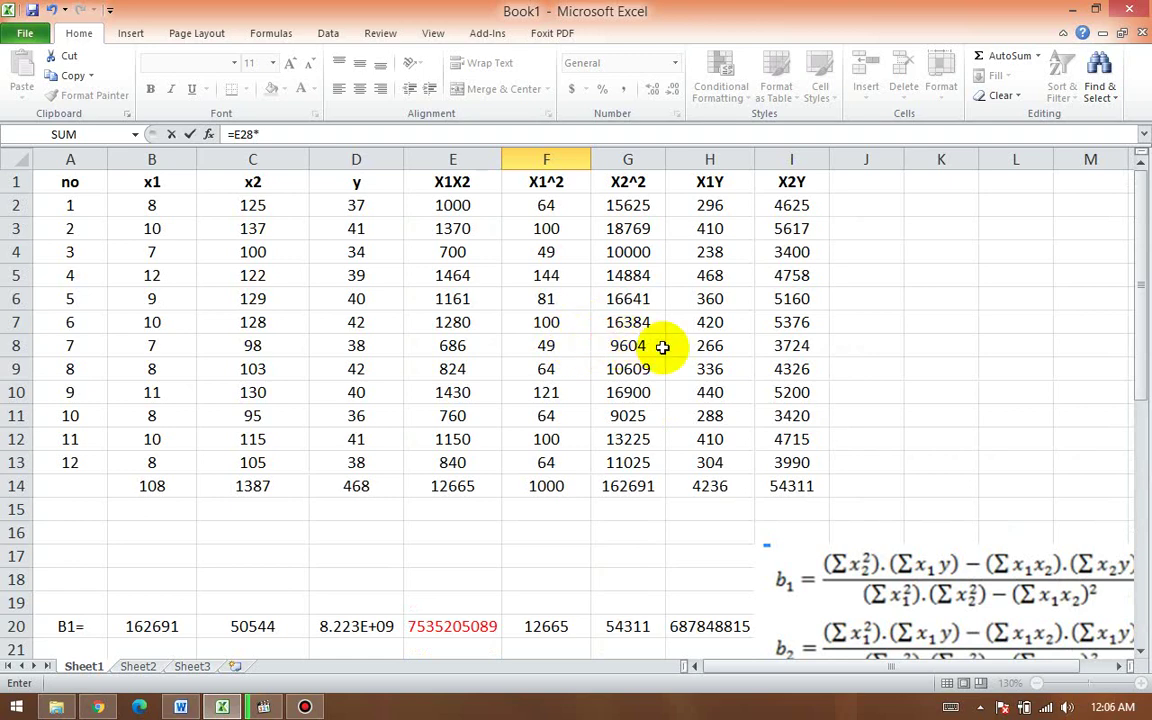
left_click(797, 484)
key("Return")
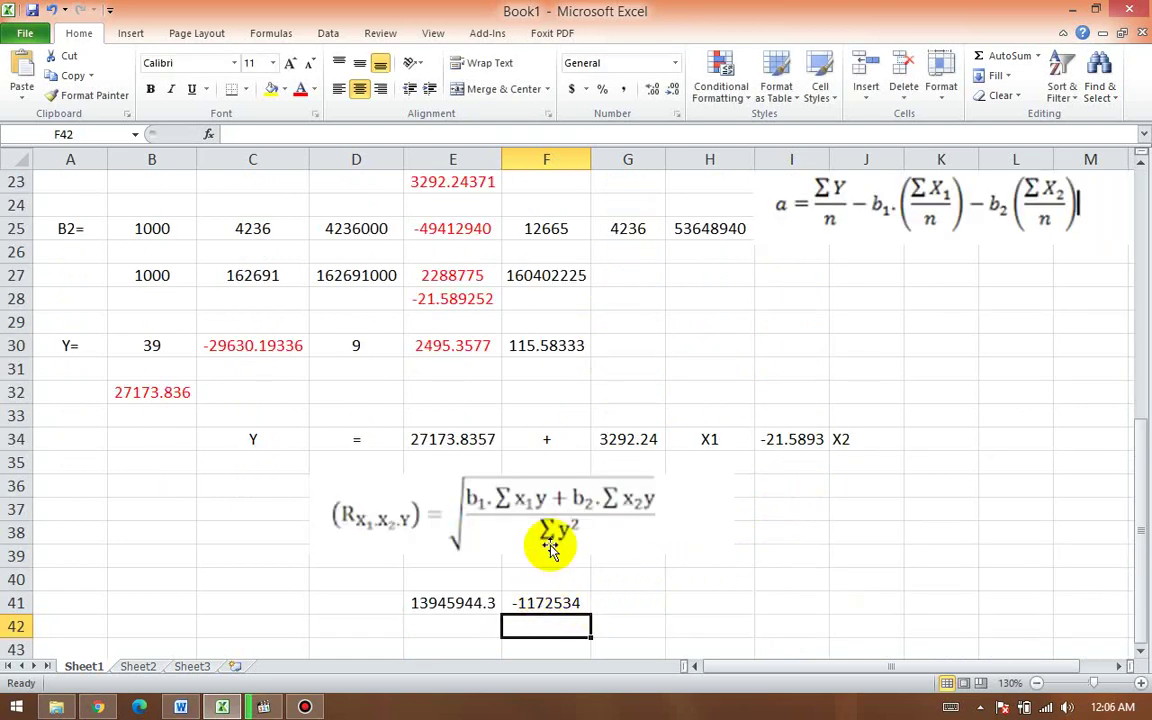
Step: Add the two numerator products in cell G41 with the formula =E41+F41
left_click(611, 605)
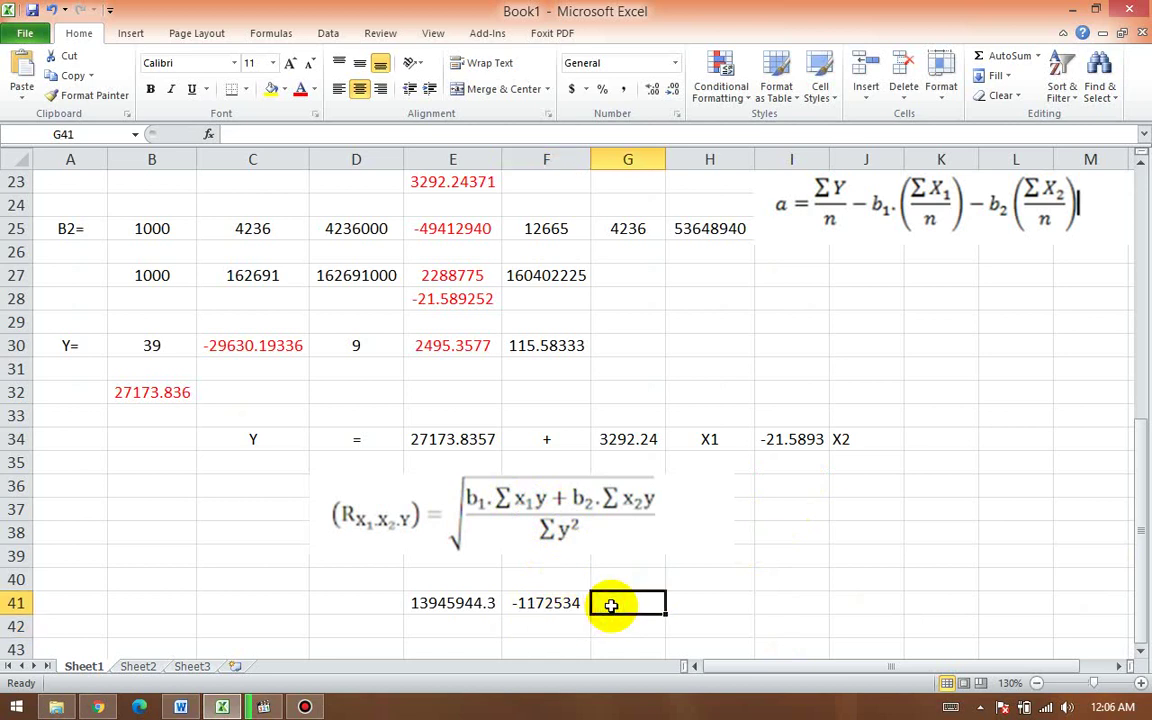
type("=")
left_click(427, 605)
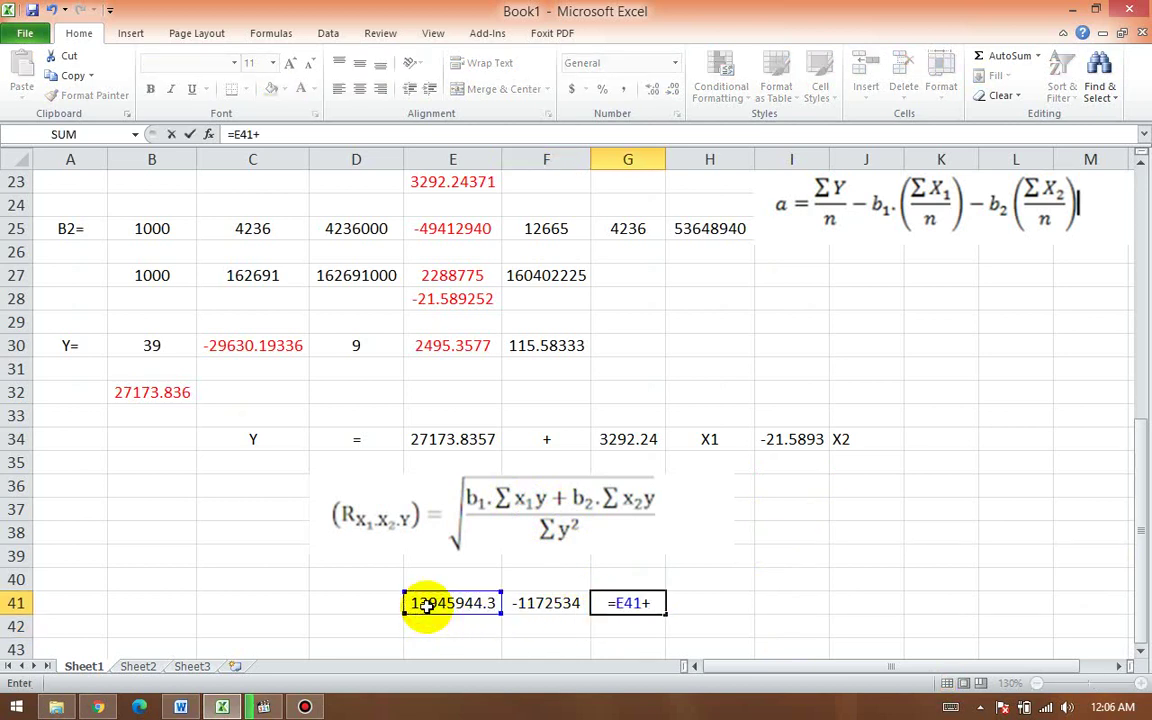
type("+")
left_click(543, 612)
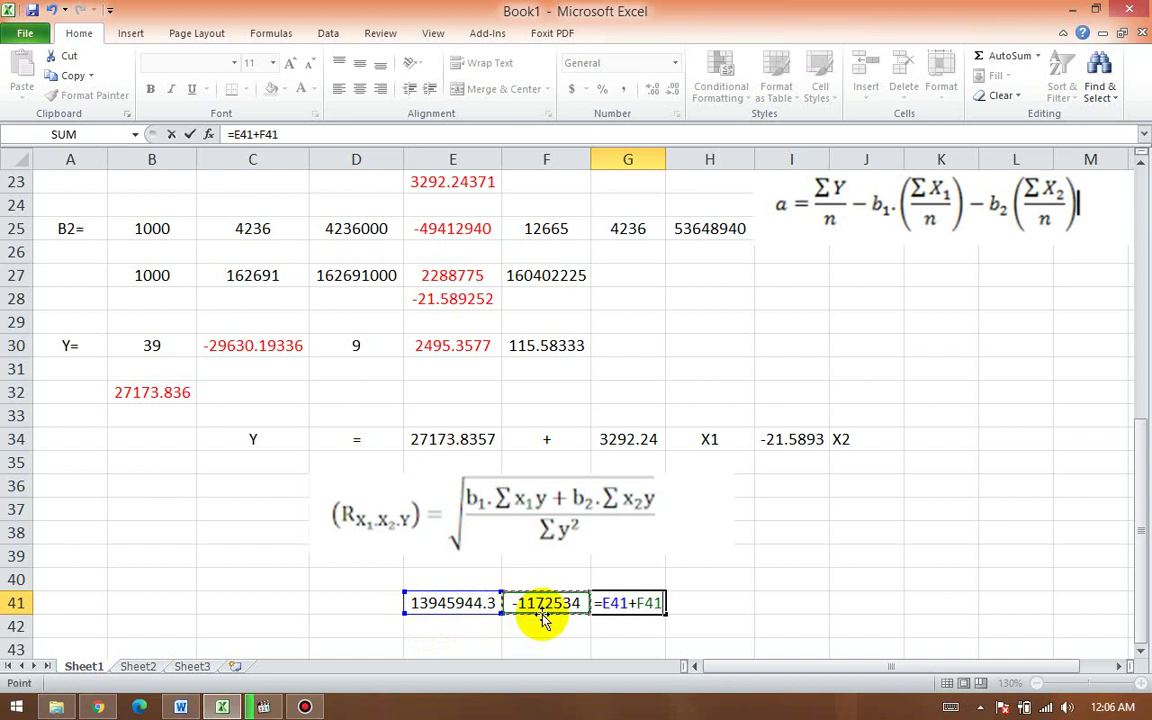
key("Return")
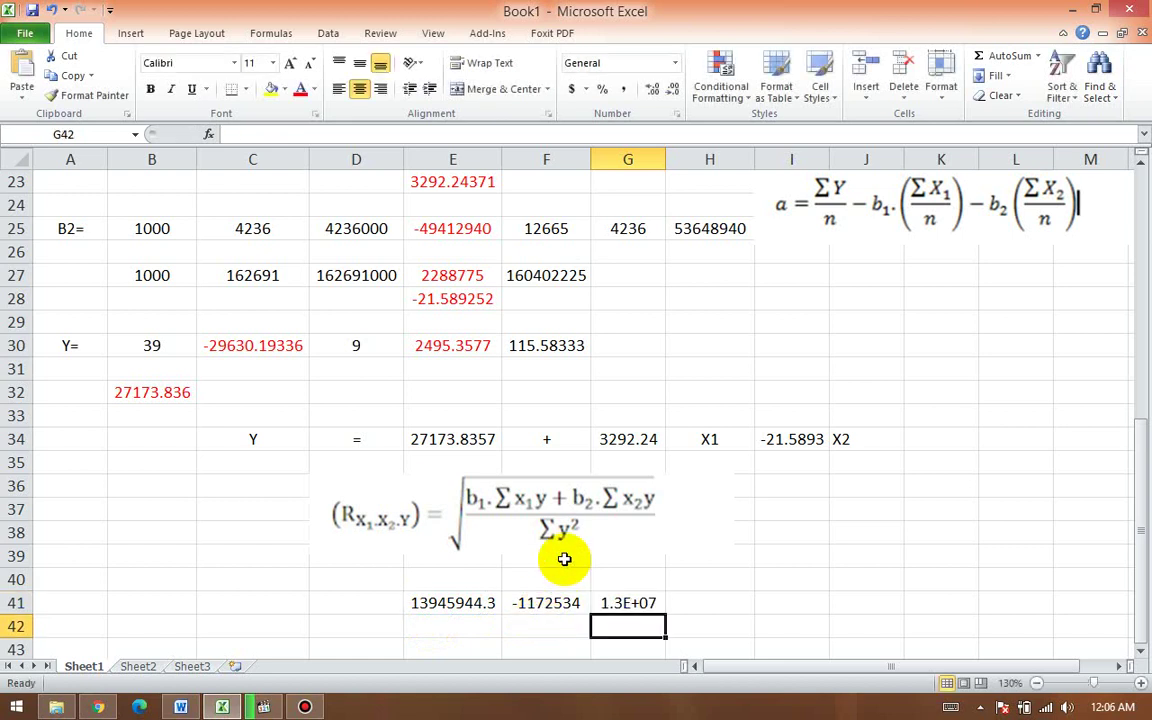
Step: Add the column heading Y^2 in cell J1, beside the X2Y column of the data table
left_click(462, 624)
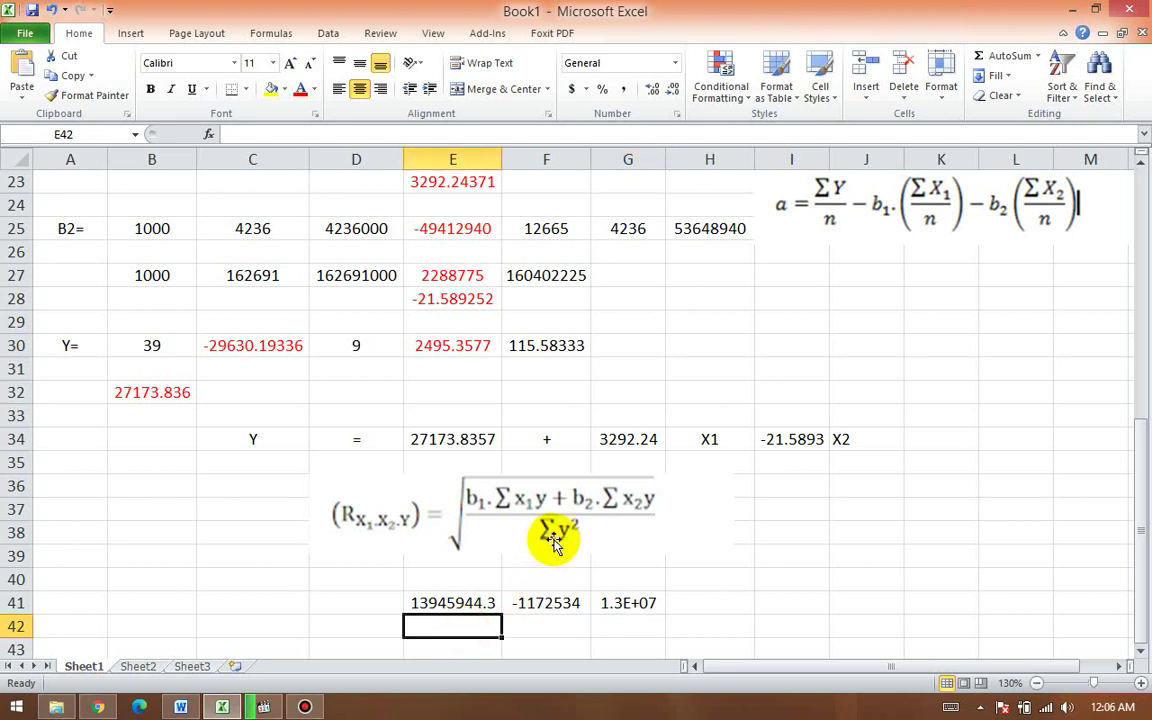
scroll(553, 540, "up", 7)
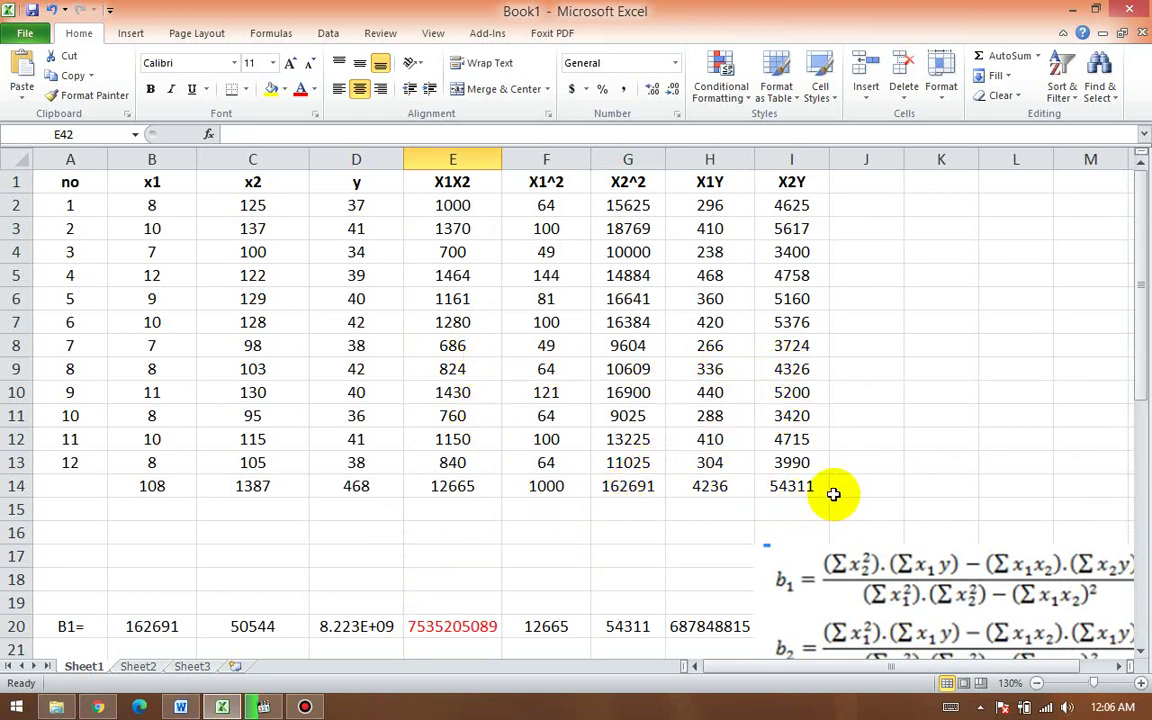
scroll(692, 486, "down", 4)
scroll(696, 484, "up", 2)
scroll(697, 485, "up", 2)
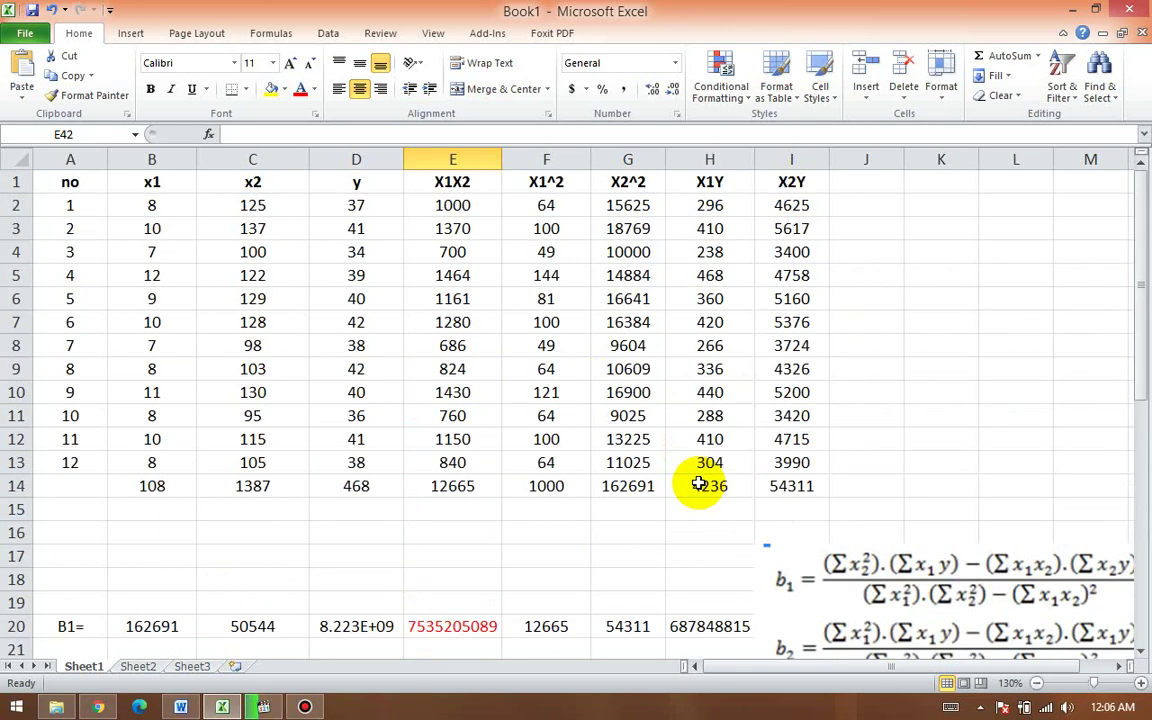
left_click(866, 185)
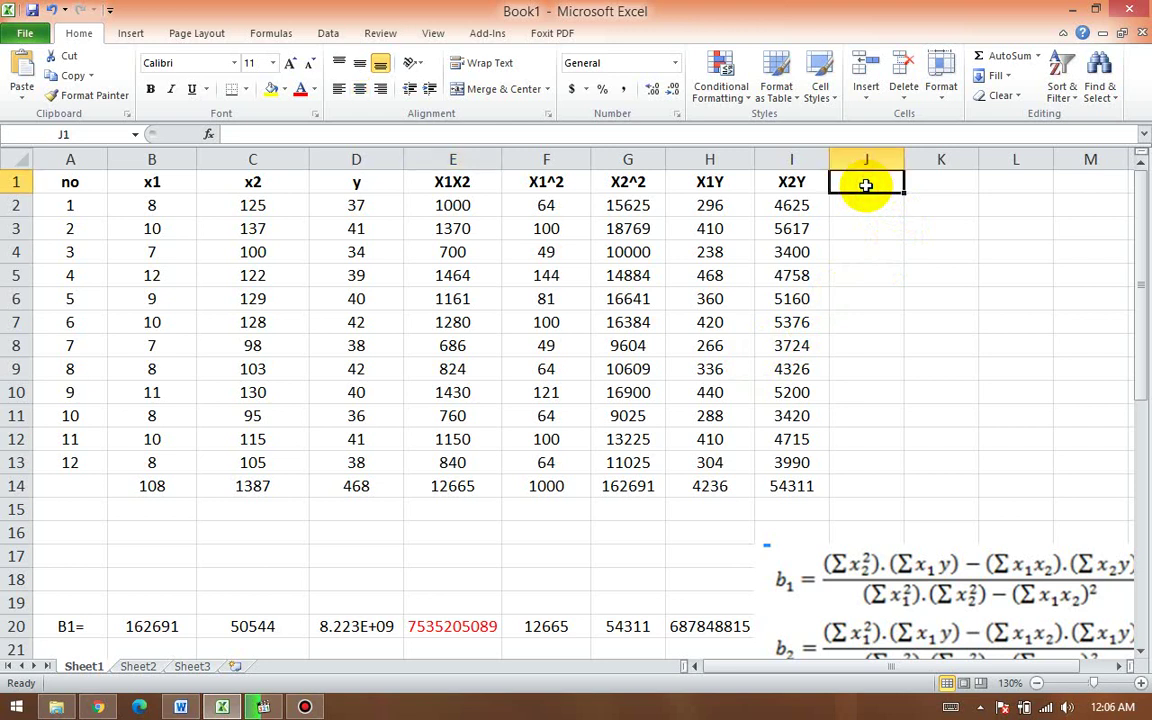
type("Y^2")
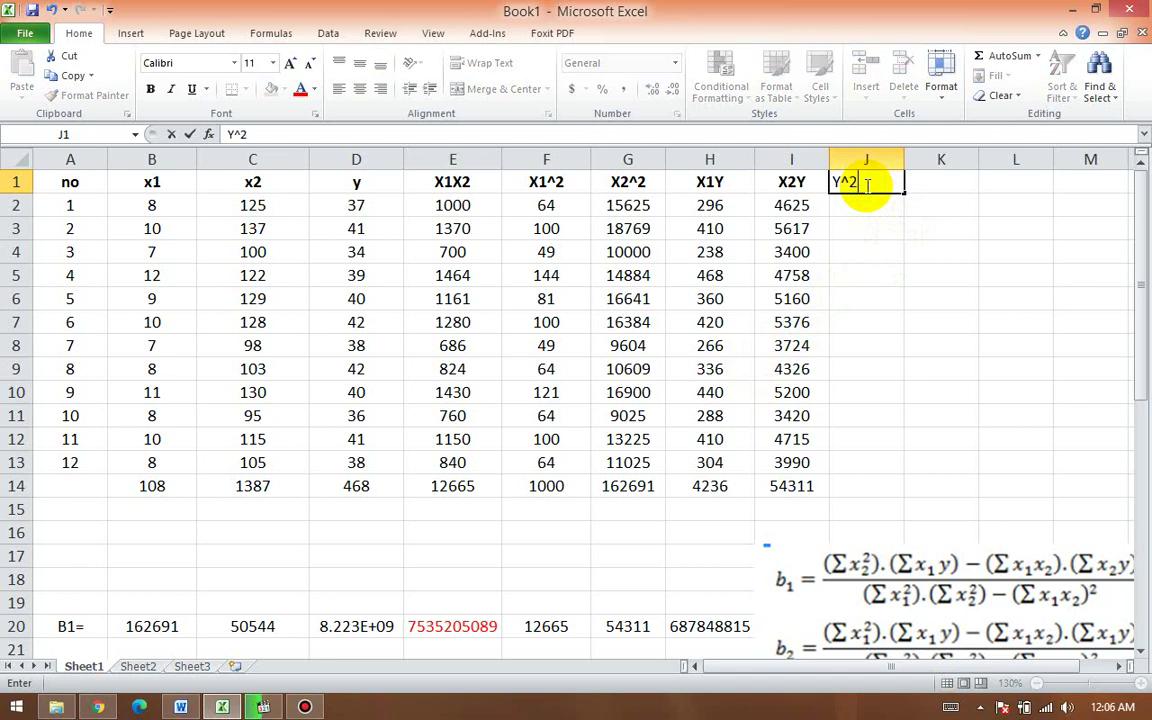
key("Return")
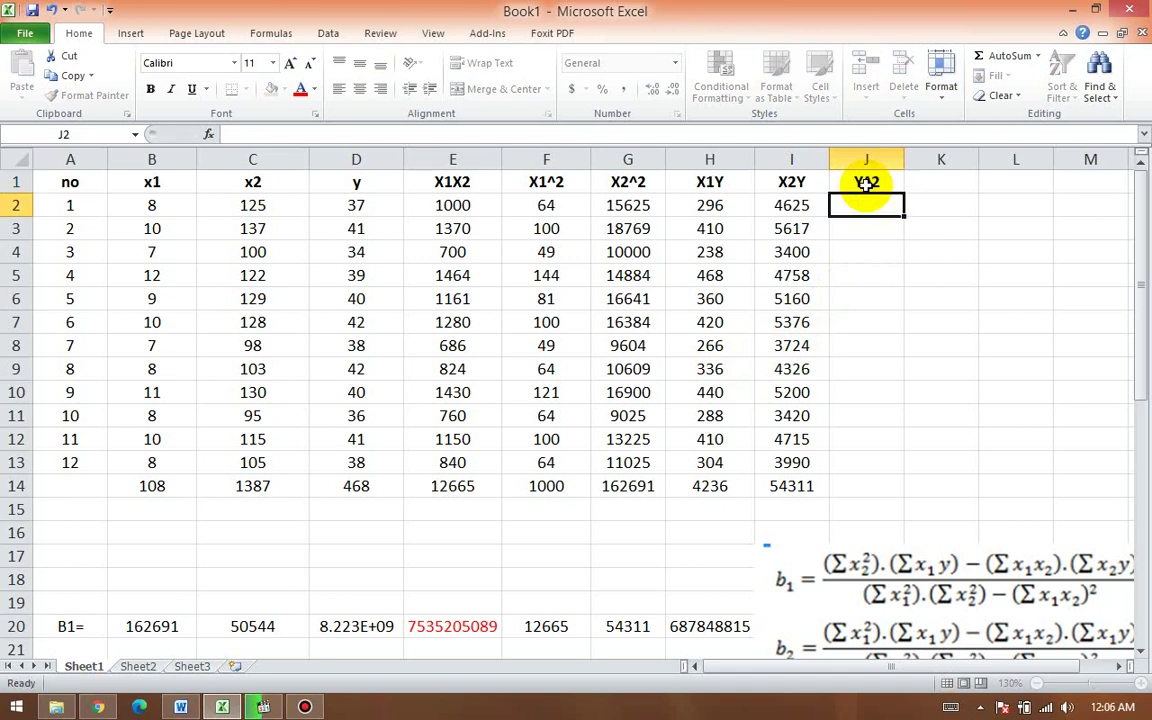
Step: Square the first y value in cell J2 with the formula =D2*D2 and fill it down through J13
type("=")
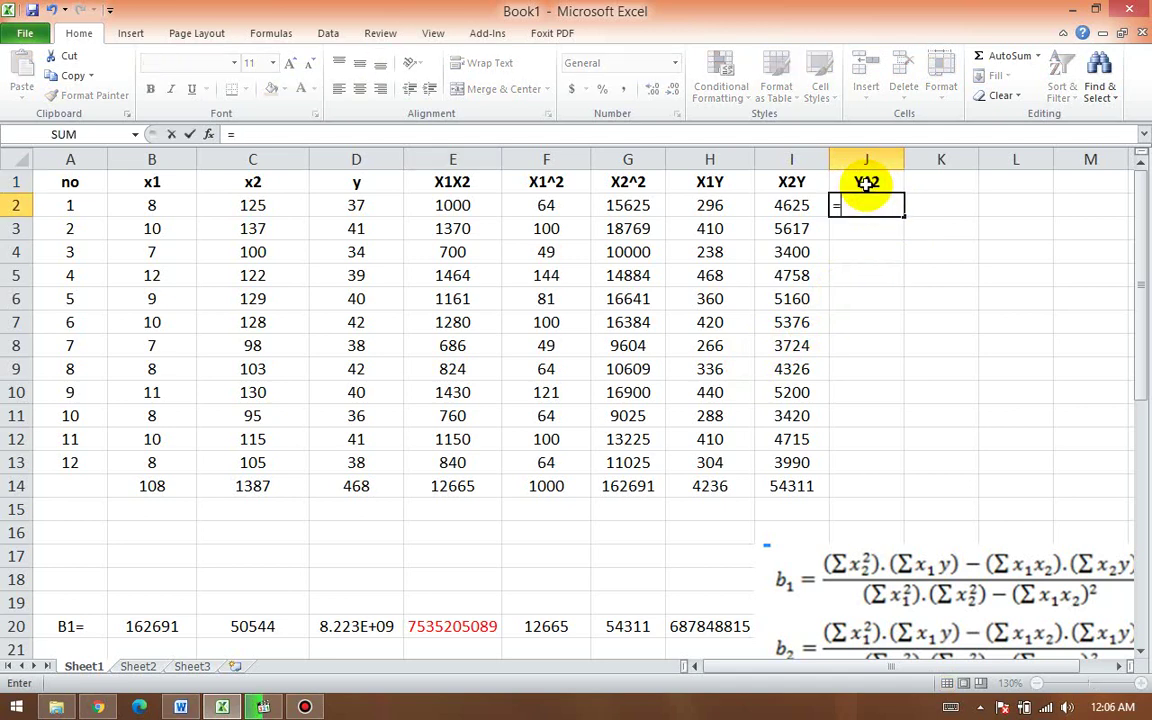
left_click(369, 205)
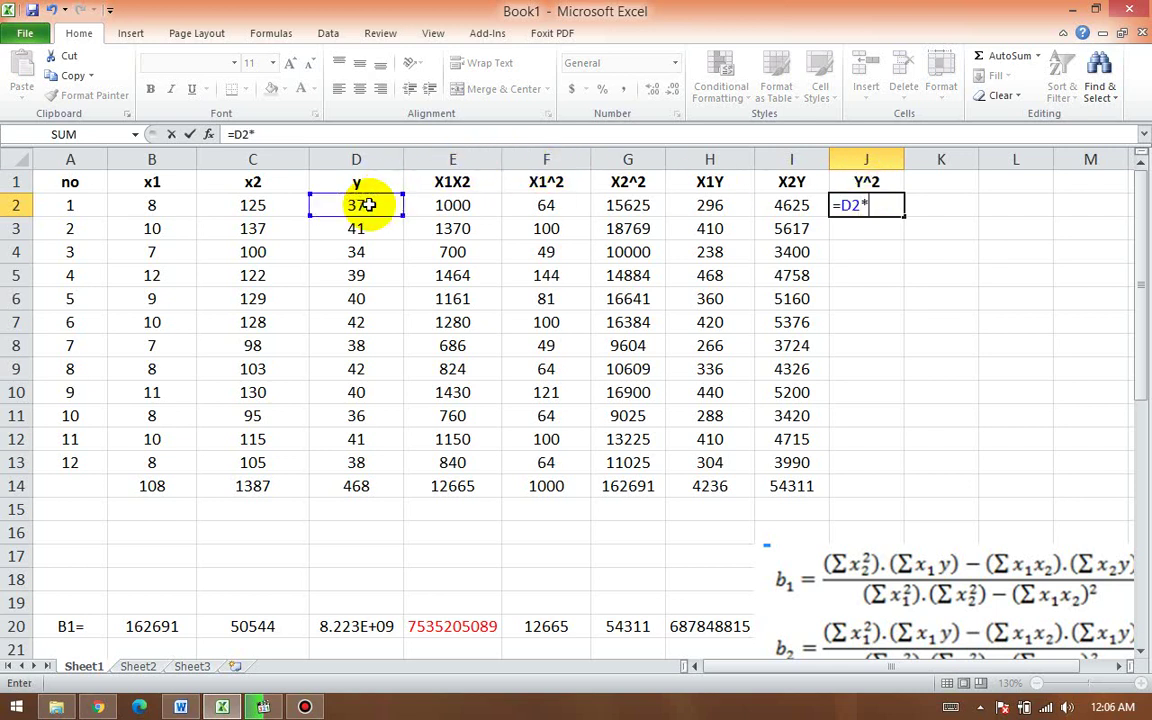
type("*")
left_click(369, 205)
key("Return")
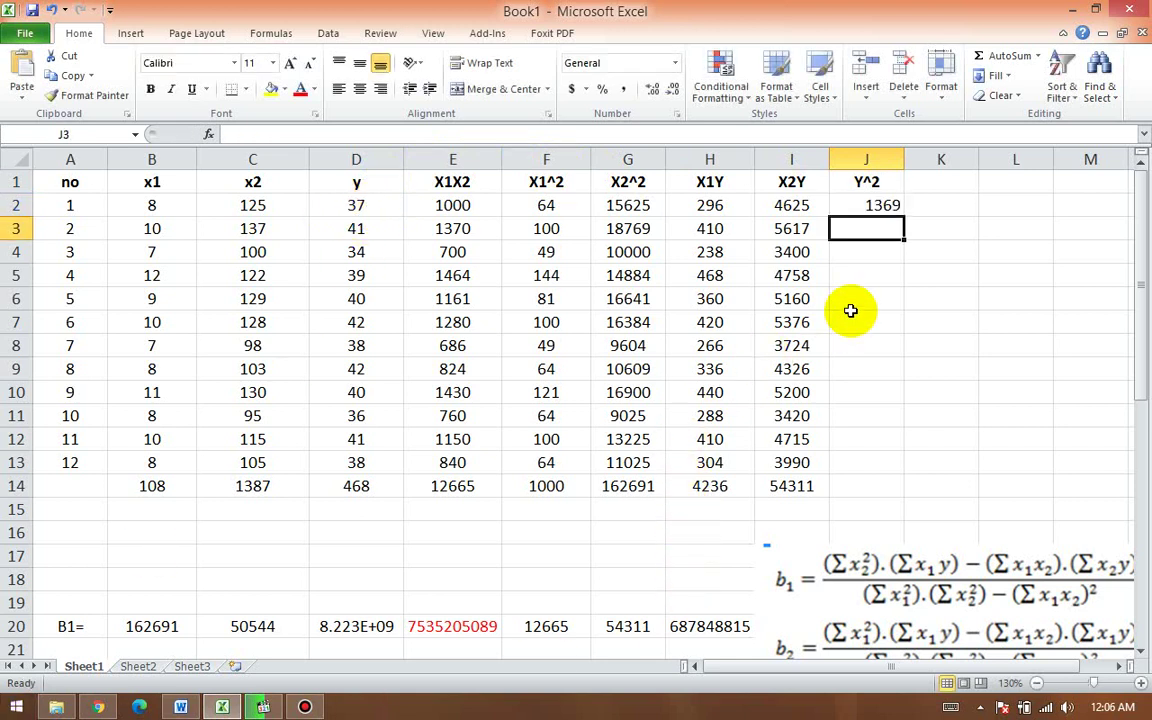
left_click(876, 204)
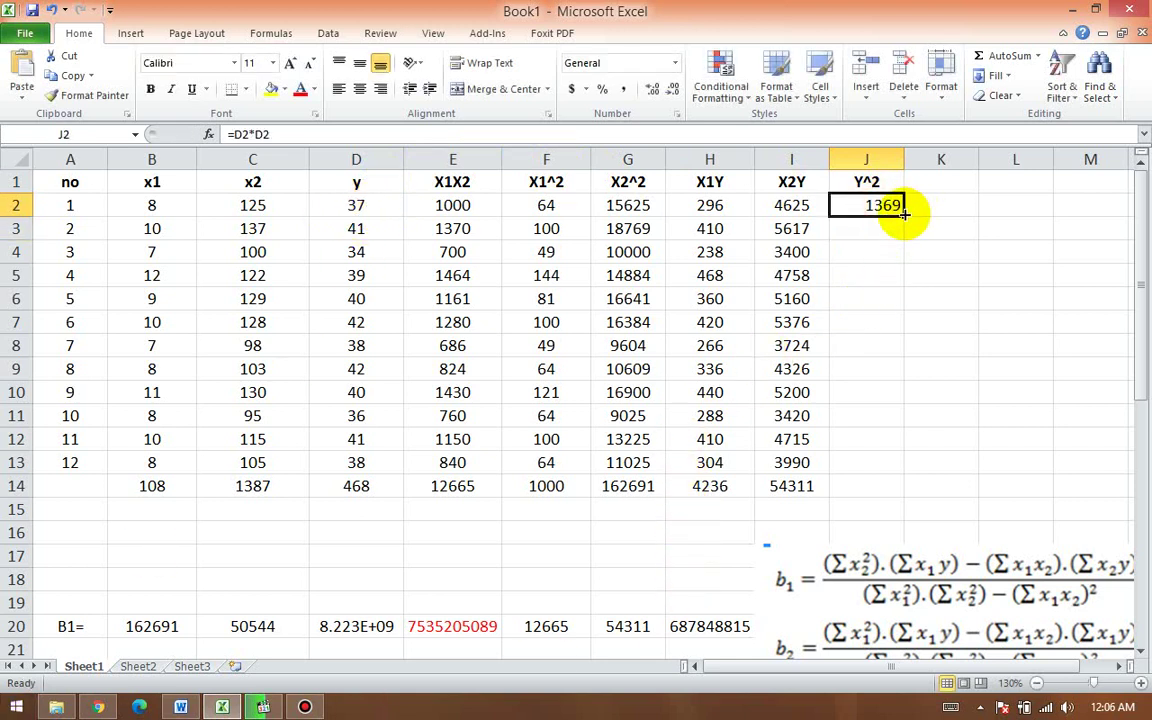
left_click_drag(903, 214, 898, 468)
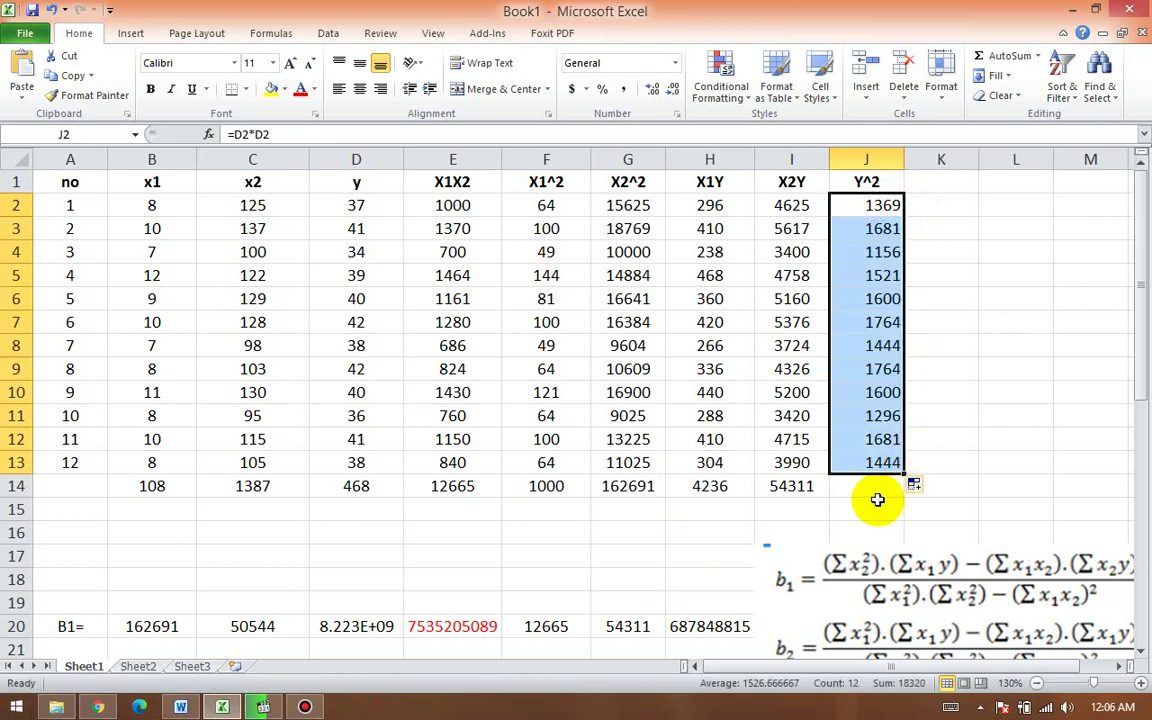
Step: Total the Y^2 column in cell J14 by extending the sum formula from I14
left_click(800, 490)
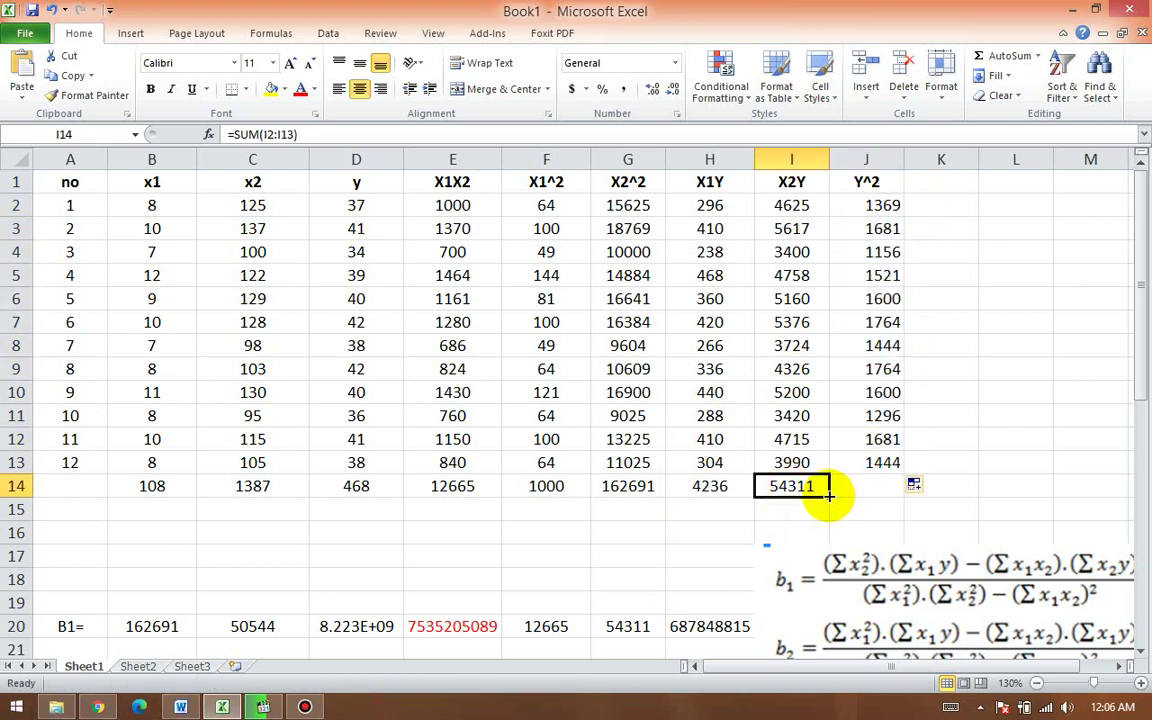
left_click_drag(829, 496, 879, 487)
left_click(872, 486)
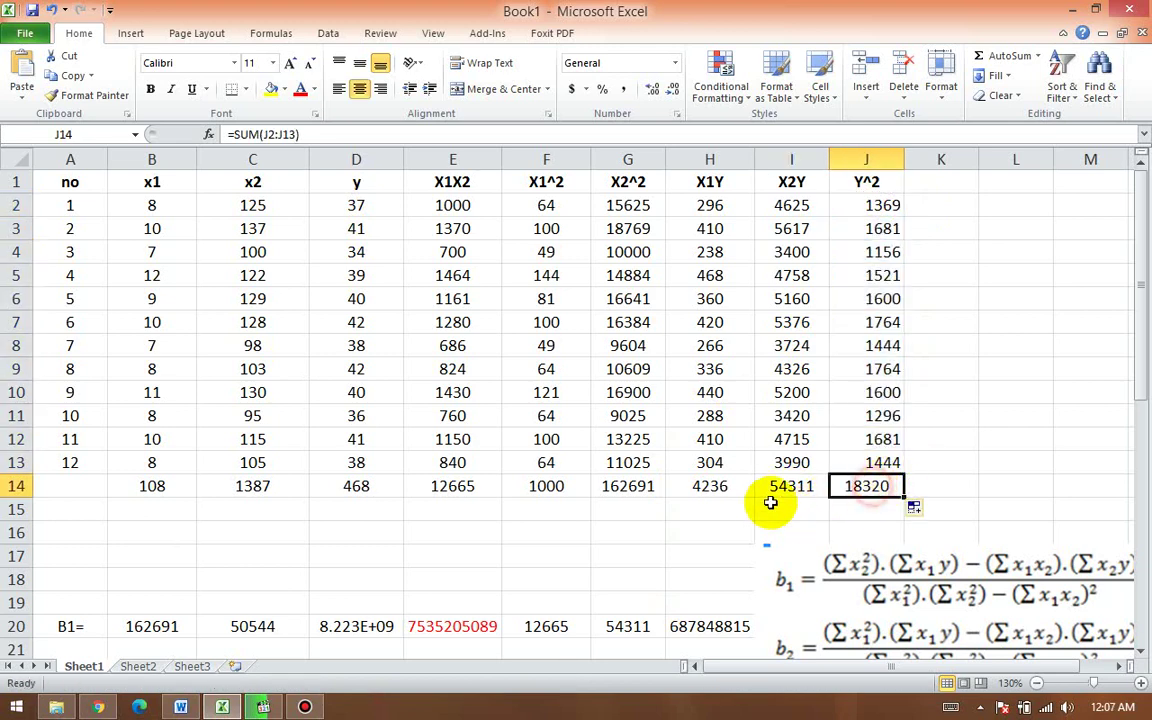
Step: Bring the Σy² total into cell E43, below the numerator products, with the formula =J14
scroll(766, 490, "down", 6)
scroll(833, 505, "down", 3)
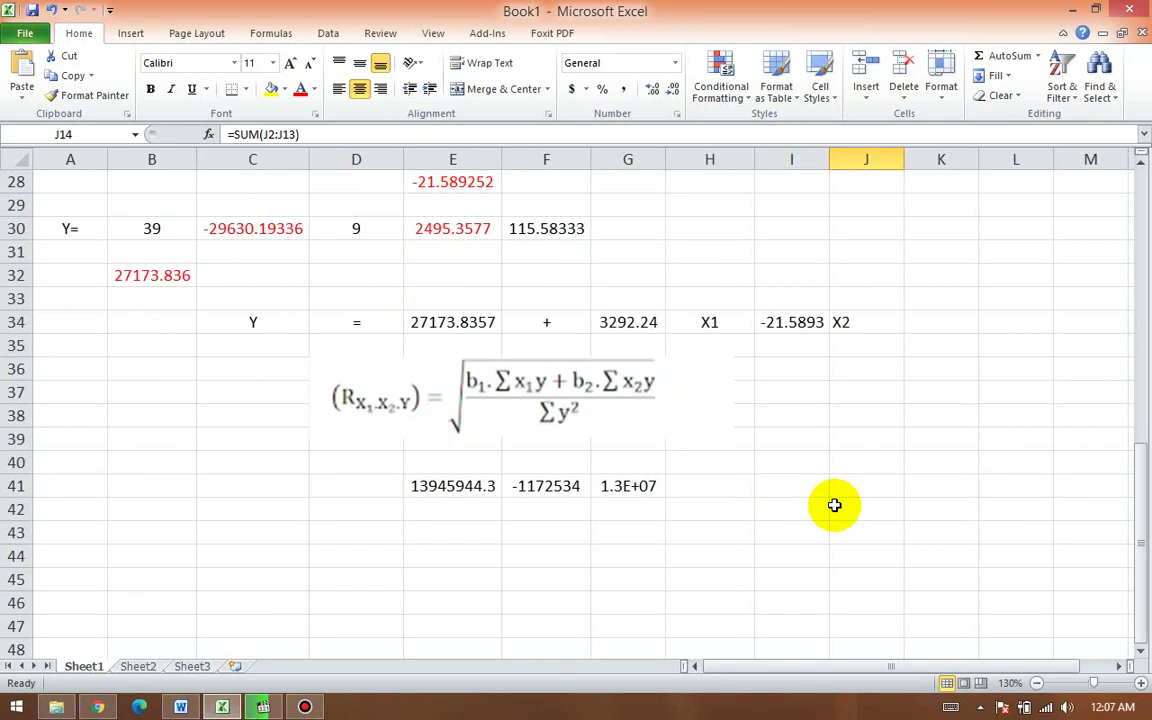
scroll(769, 504, "up", 4)
scroll(860, 466, "down", 2)
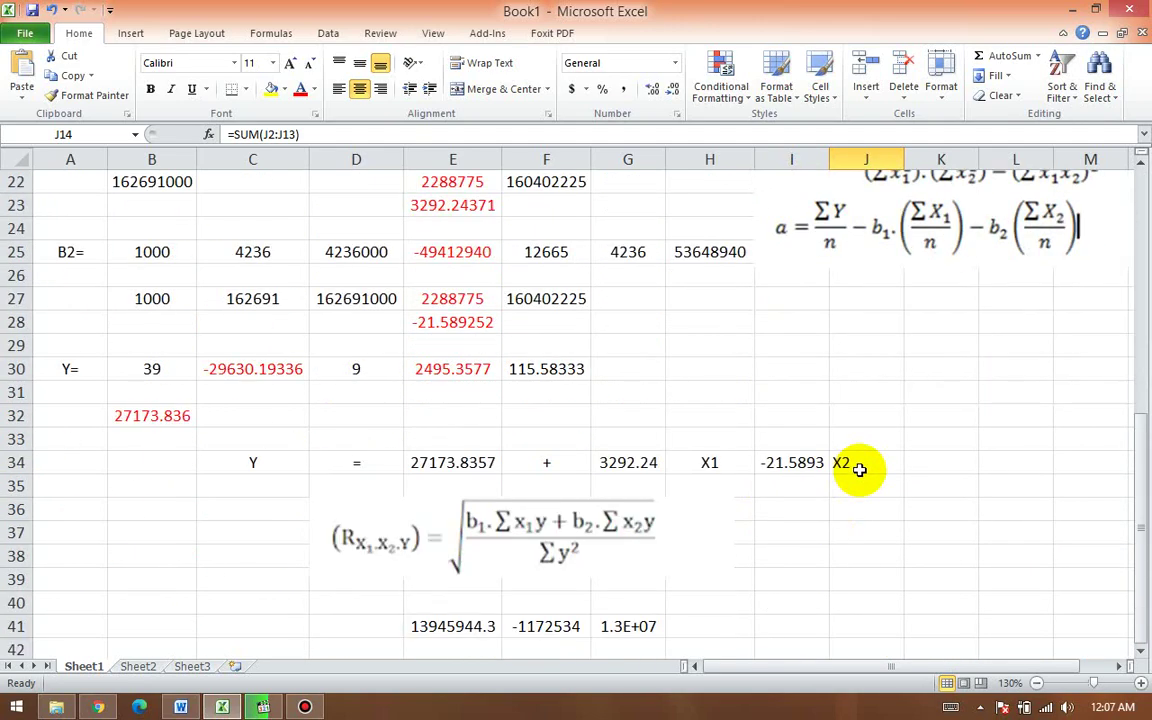
scroll(611, 570, "down", 1)
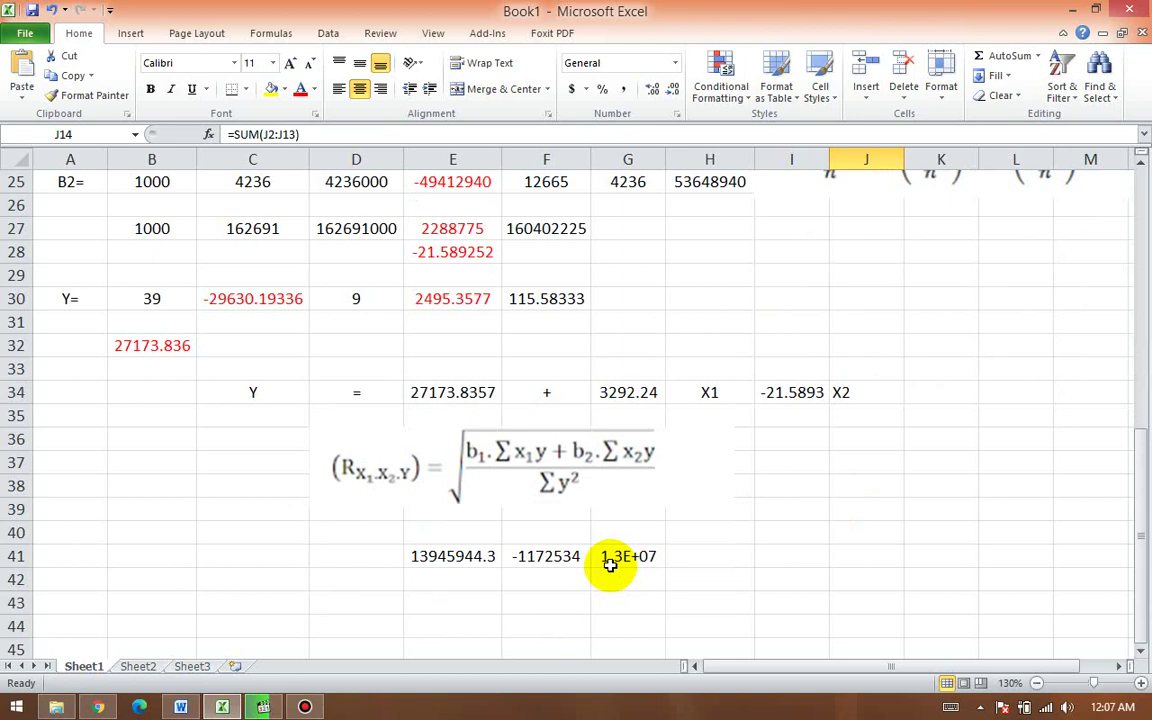
scroll(500, 575, "up", 3)
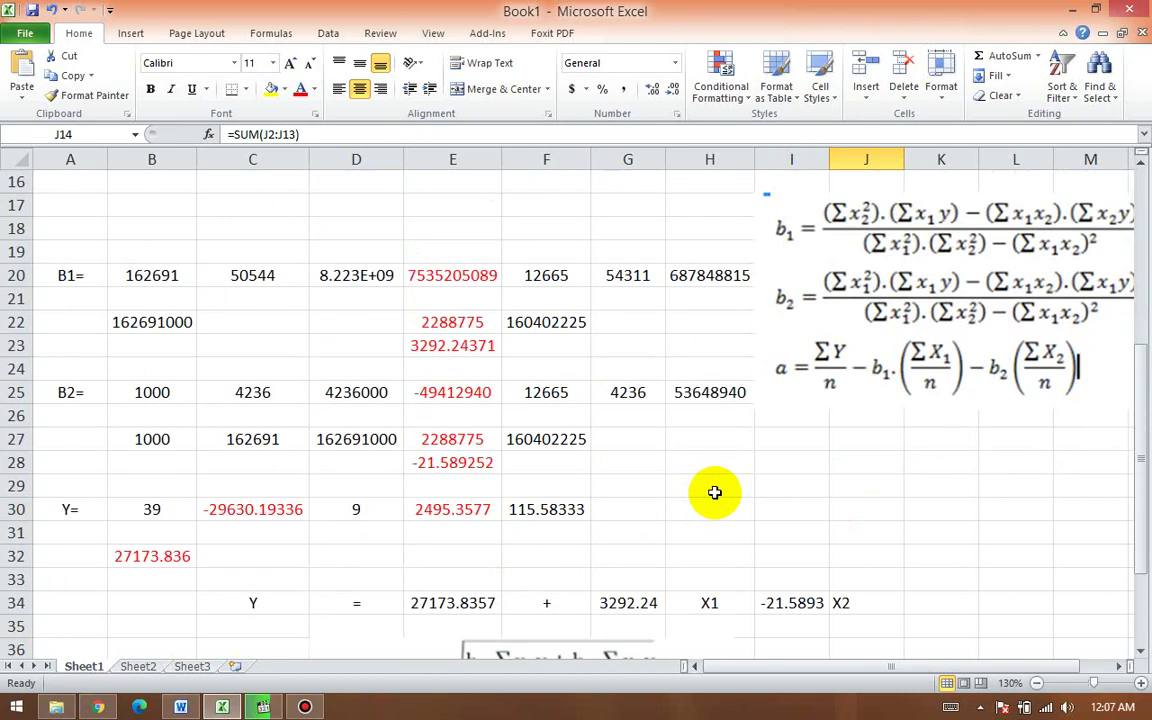
scroll(640, 525, "down", 3)
left_click(453, 579)
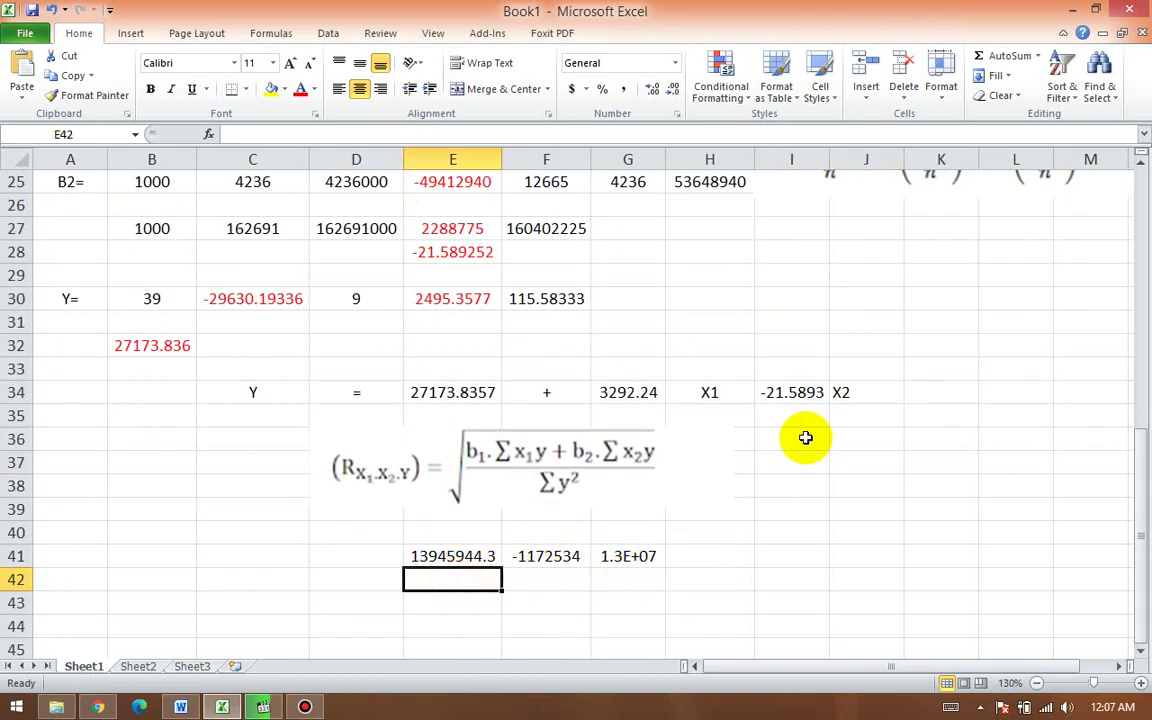
scroll(836, 400, "up", 6)
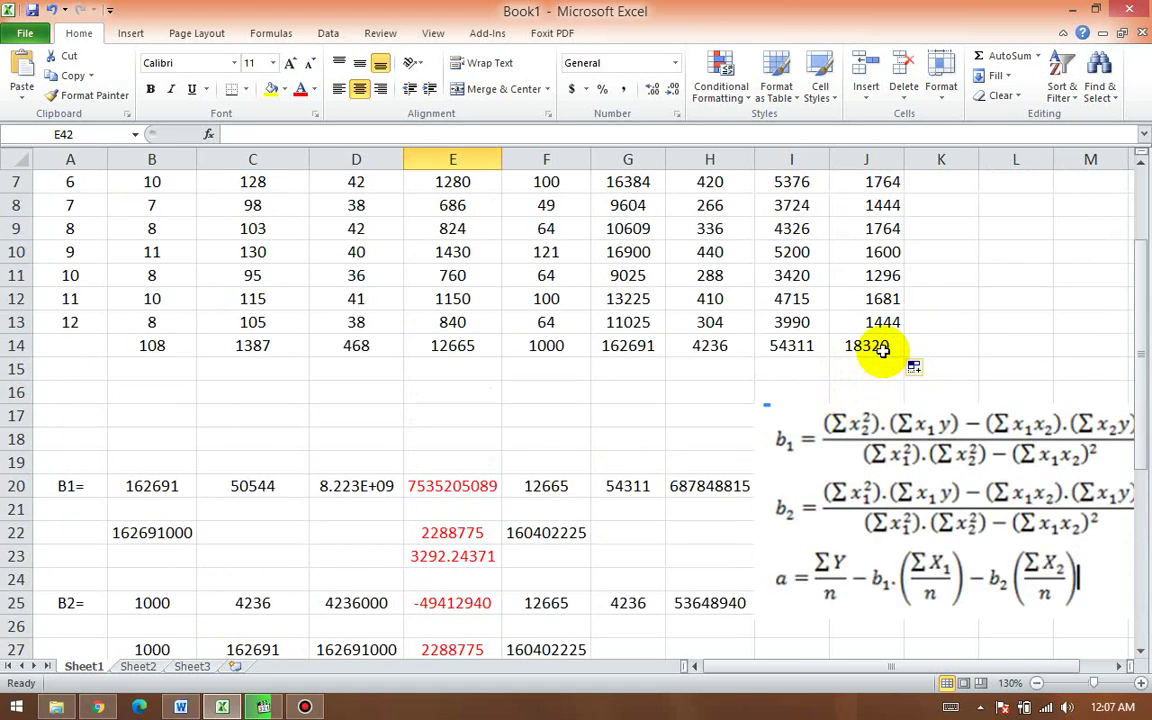
left_click(880, 348)
scroll(823, 391, "down", 9)
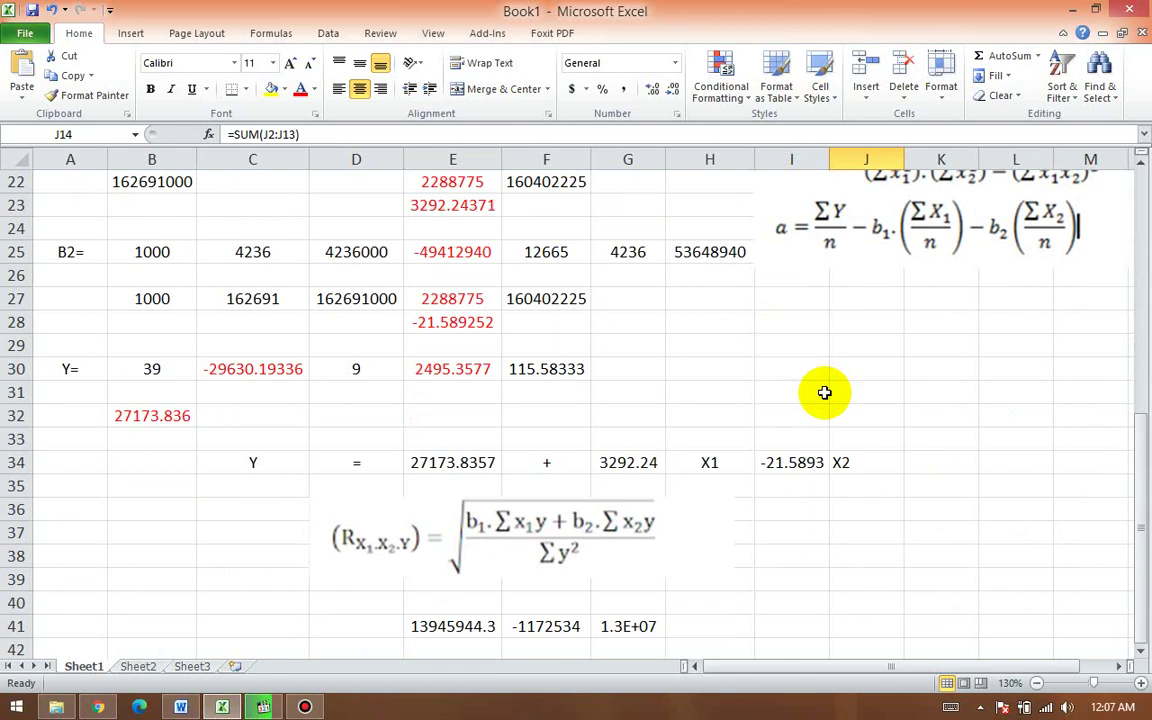
left_click(476, 388)
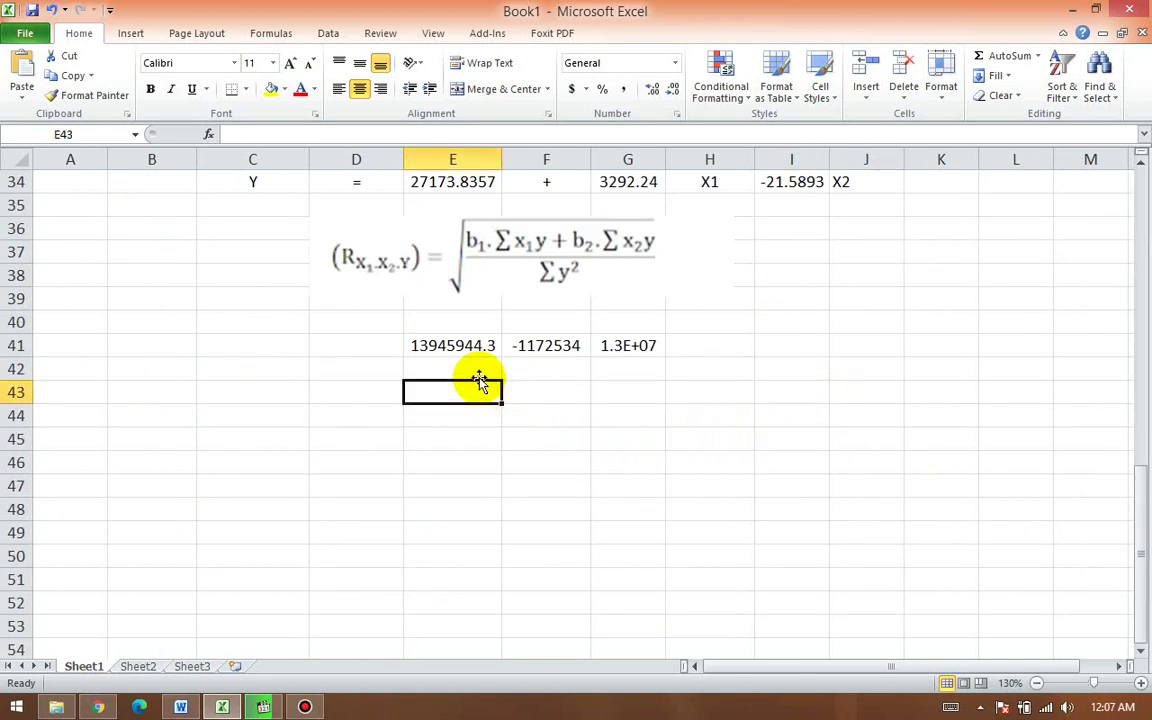
type("=")
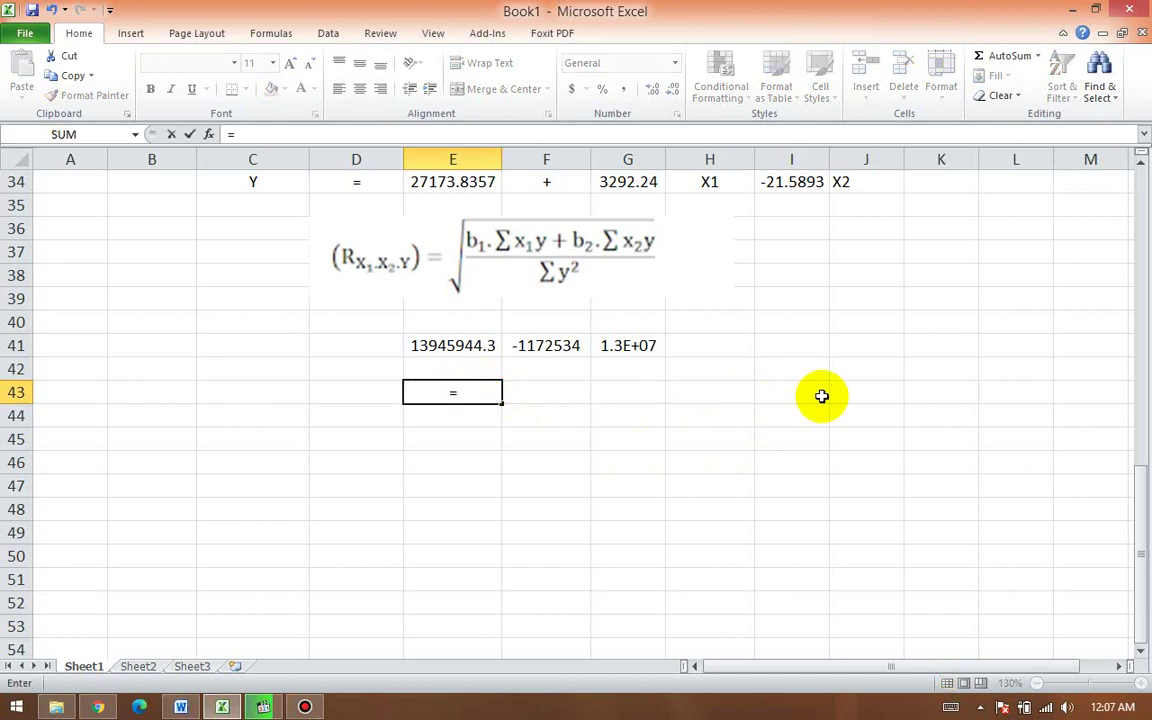
scroll(819, 393, "up", 7)
scroll(822, 395, "up", 2)
left_click(864, 347)
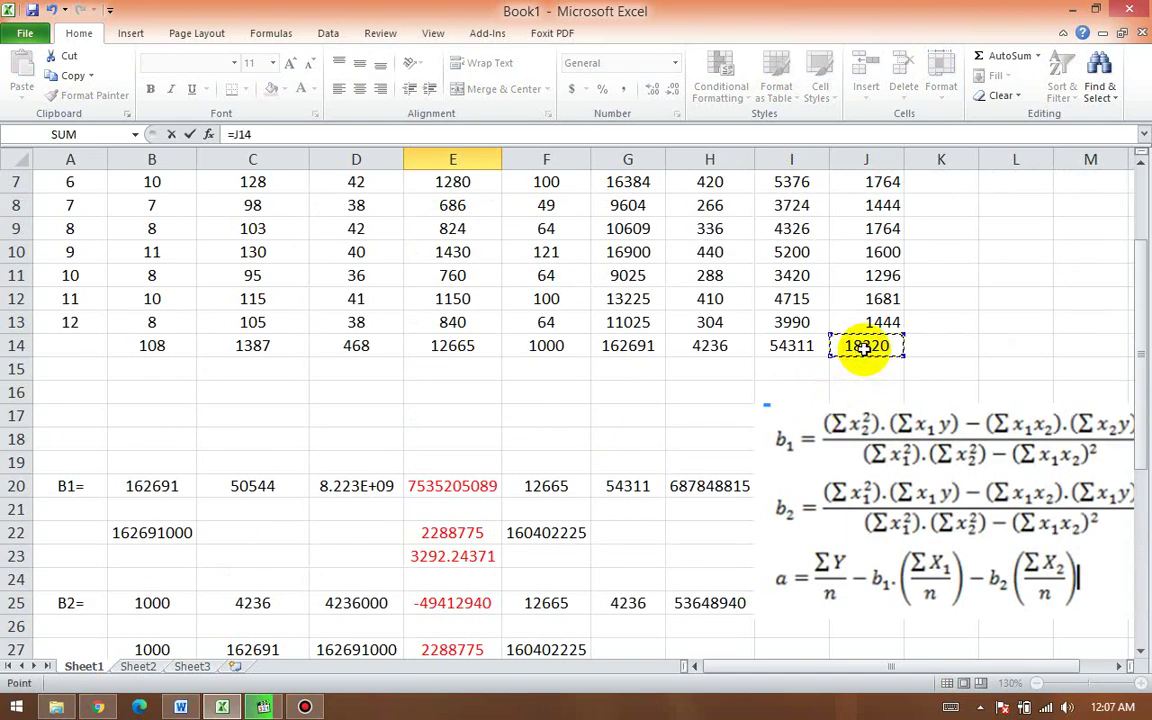
key("Return")
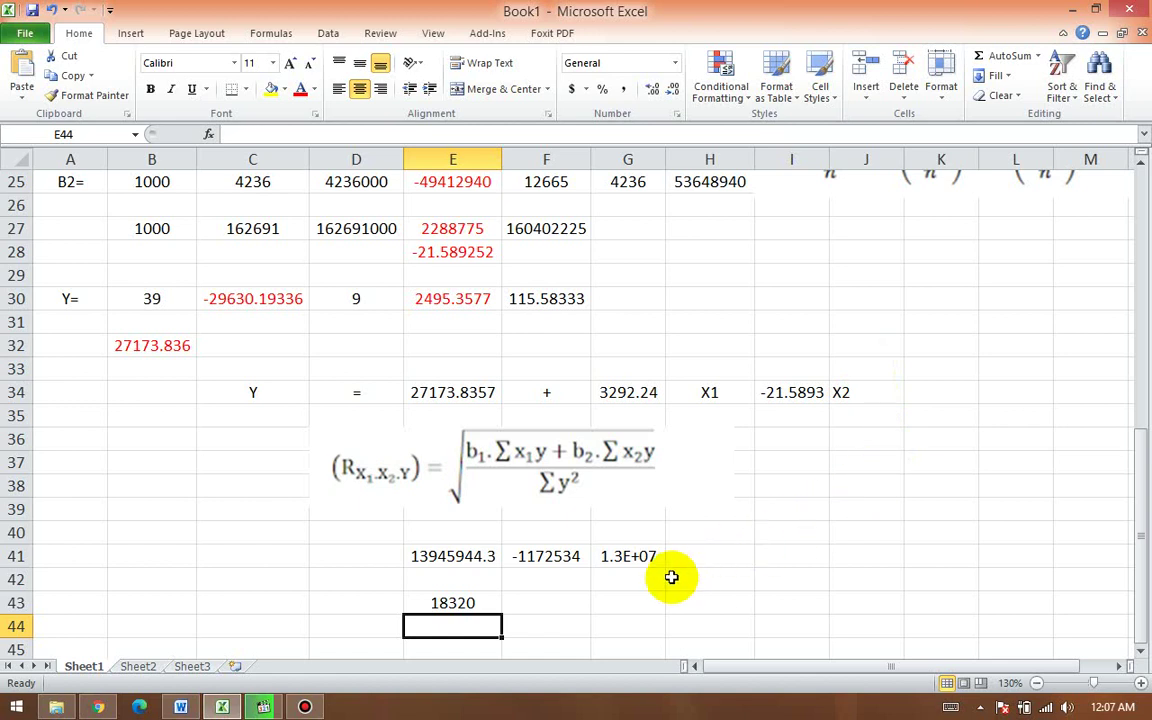
Step: Divide the numerator sum by Σy² in cell G43 with the formula =G41/E43
left_click(613, 603)
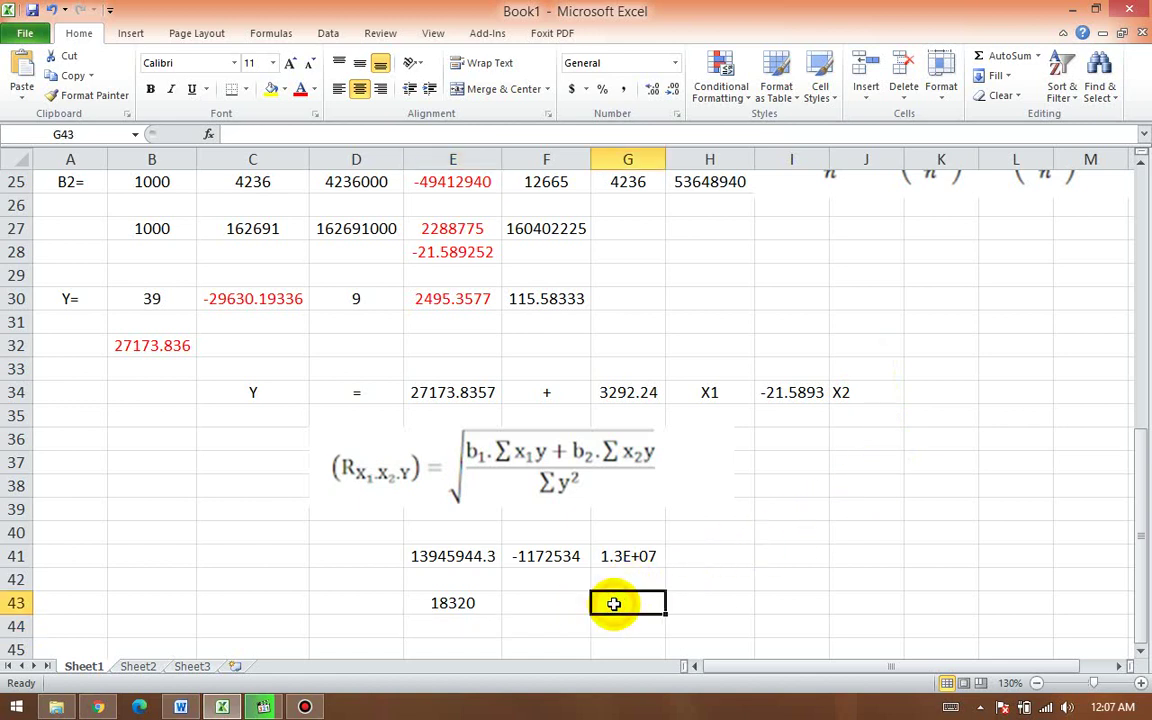
type("=")
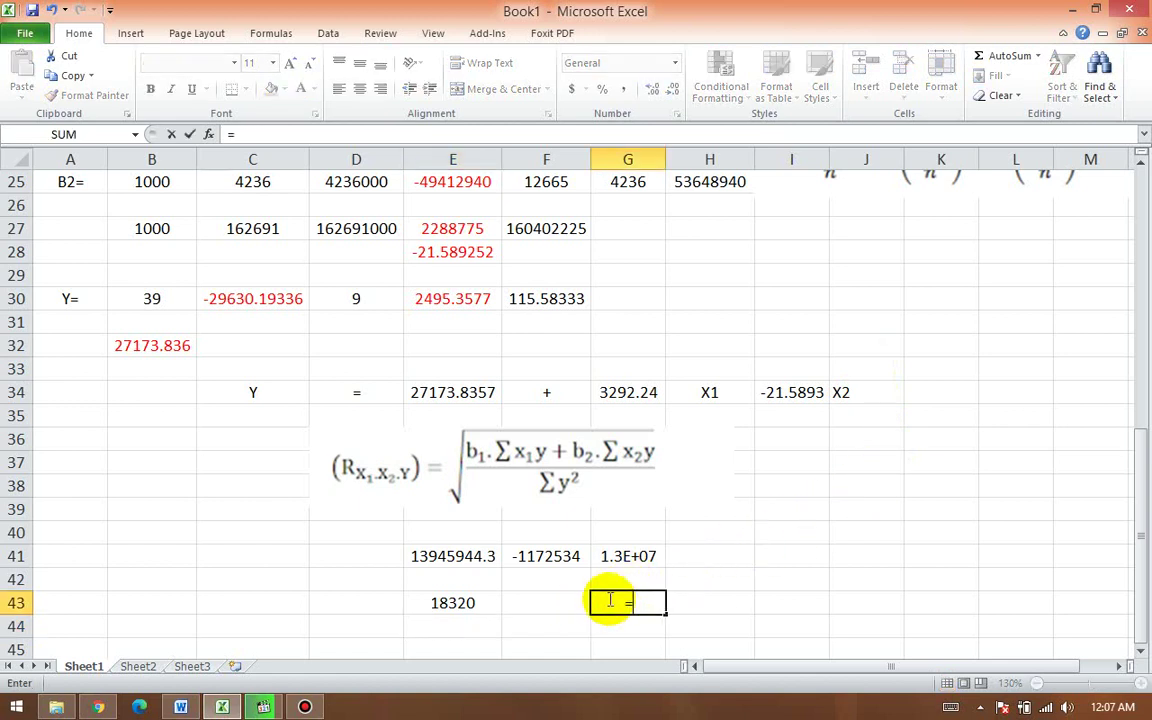
left_click(608, 559)
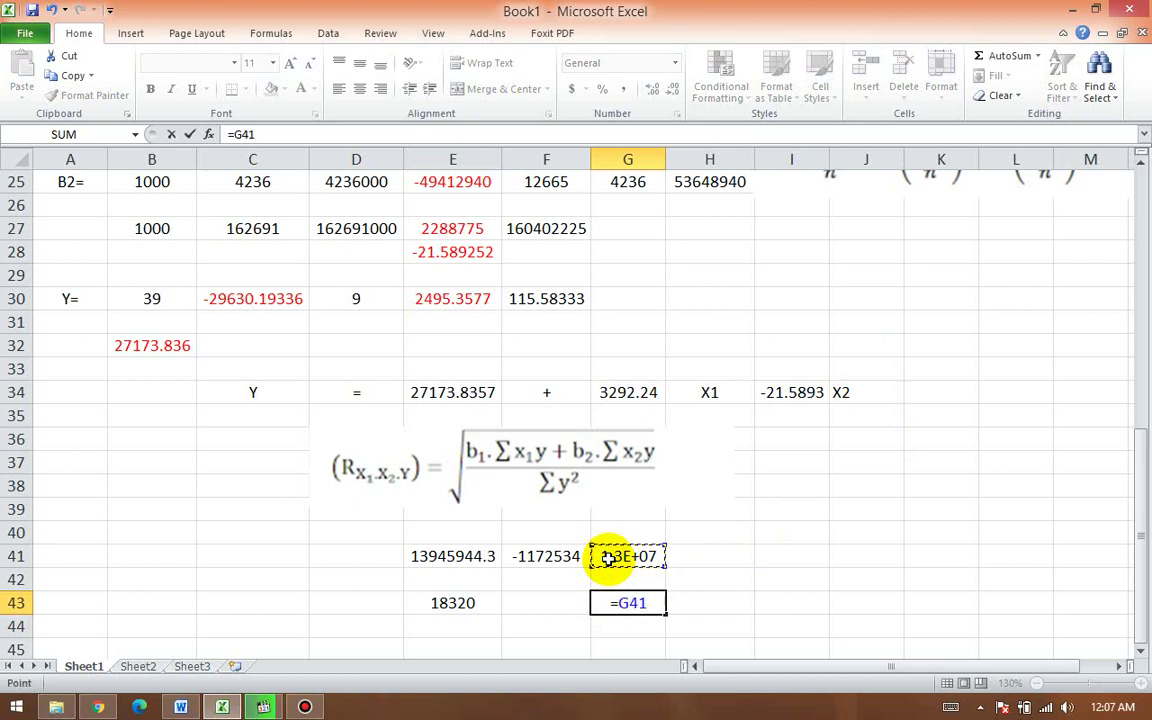
type("/")
left_click(455, 605)
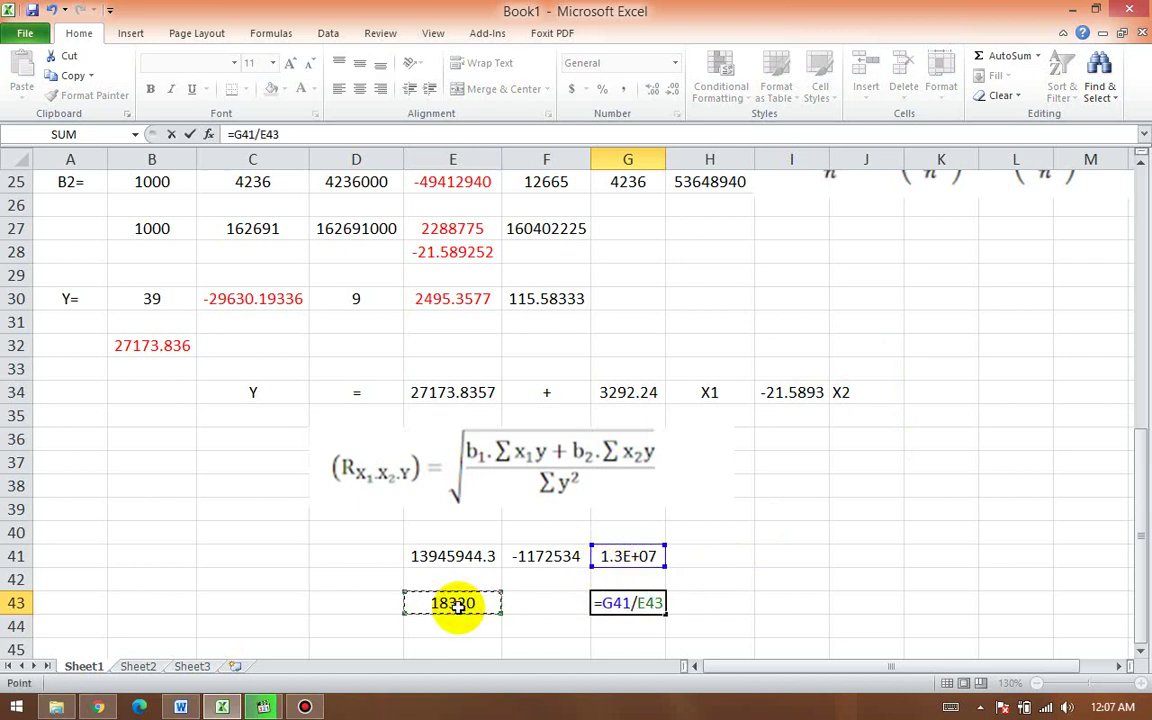
key("Return")
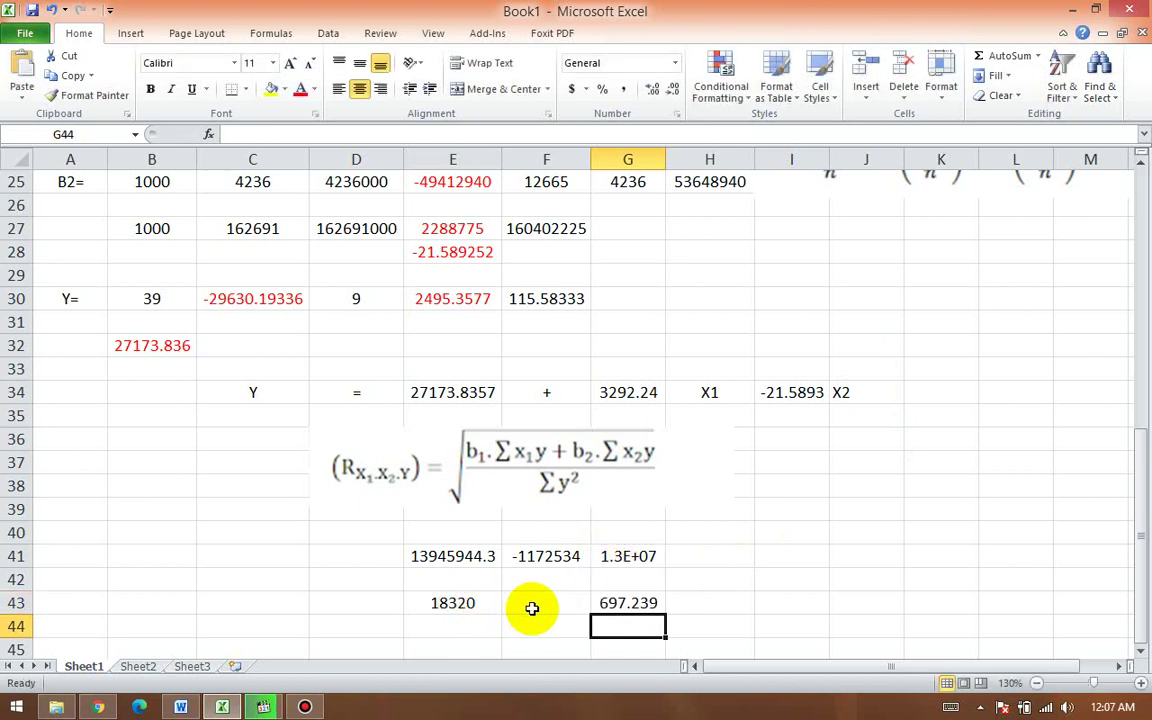
Step: Calculate the multiple correlation R in cell G44 with the formula =SQRT(G43)
left_click(615, 603)
left_click(617, 626)
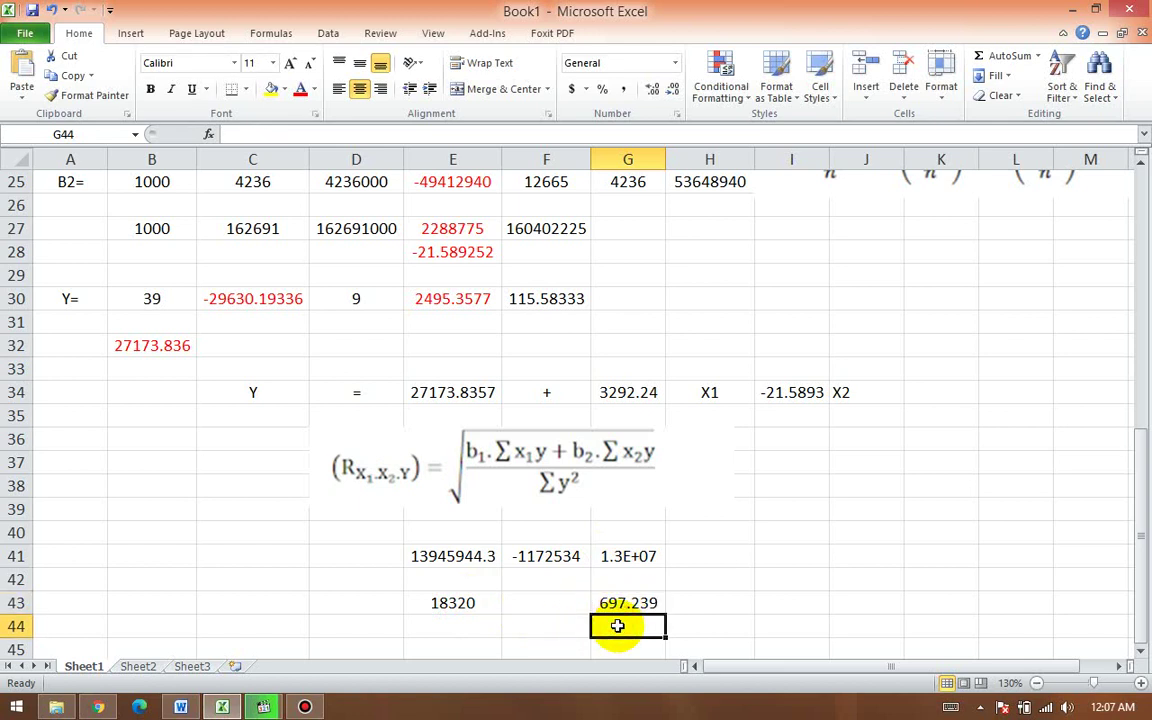
type("=S")
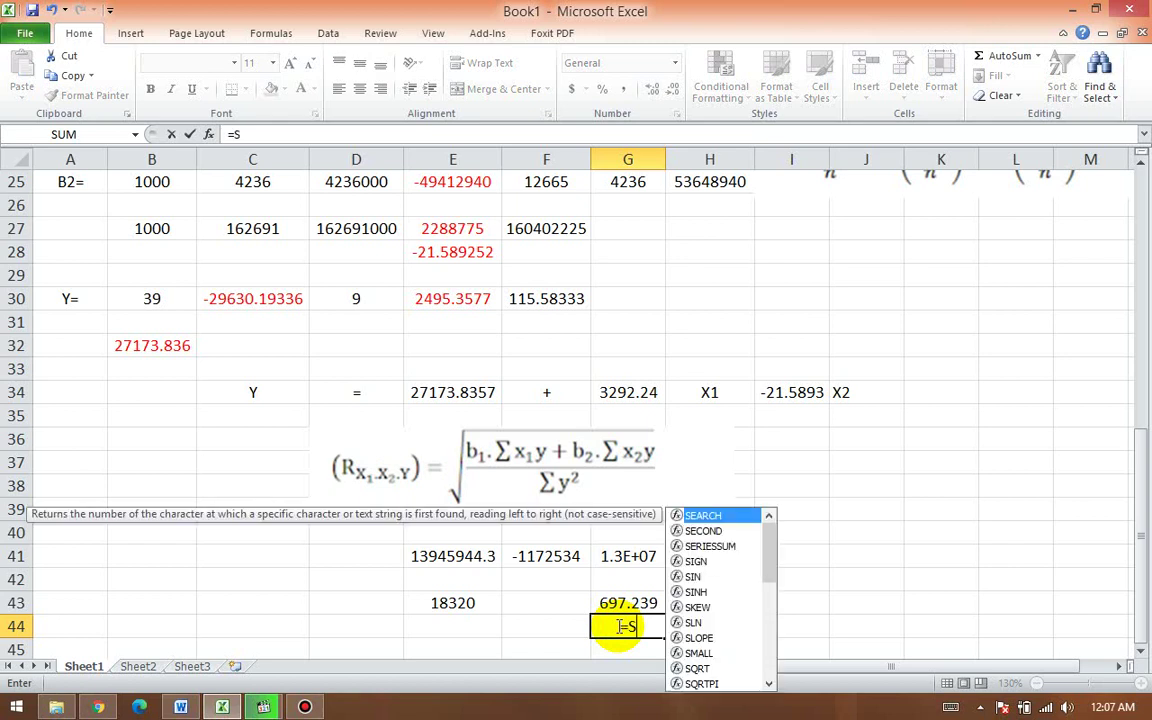
type("QRT")
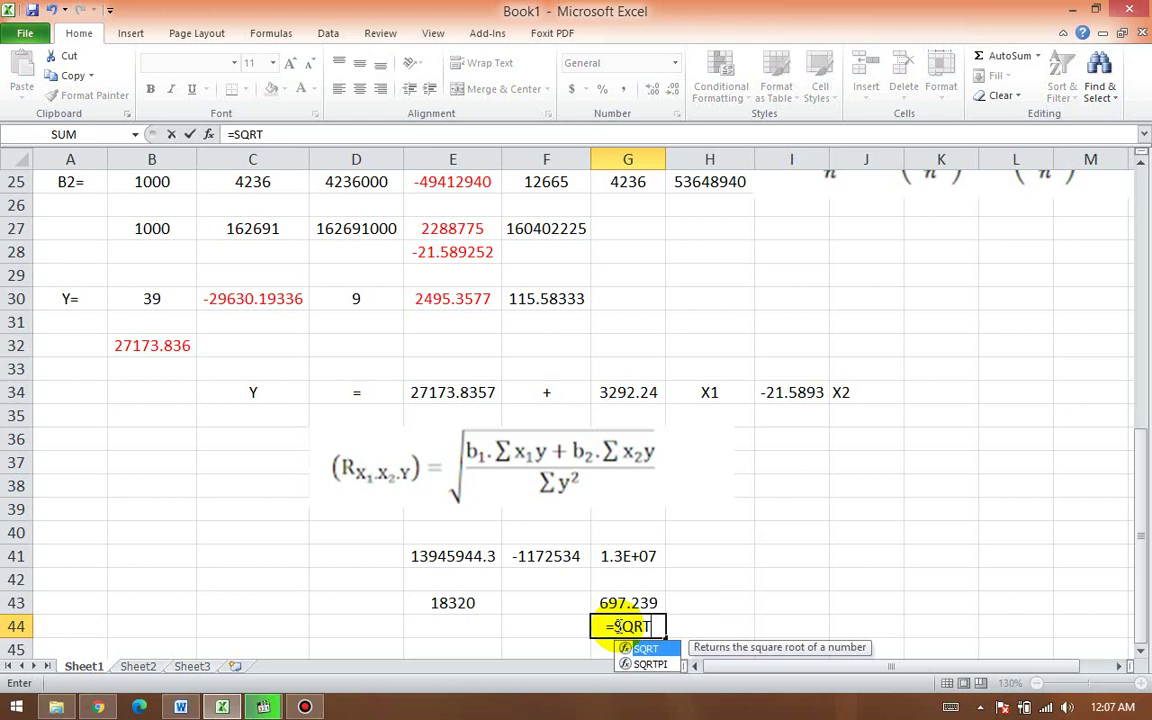
type("(")
left_click(605, 598)
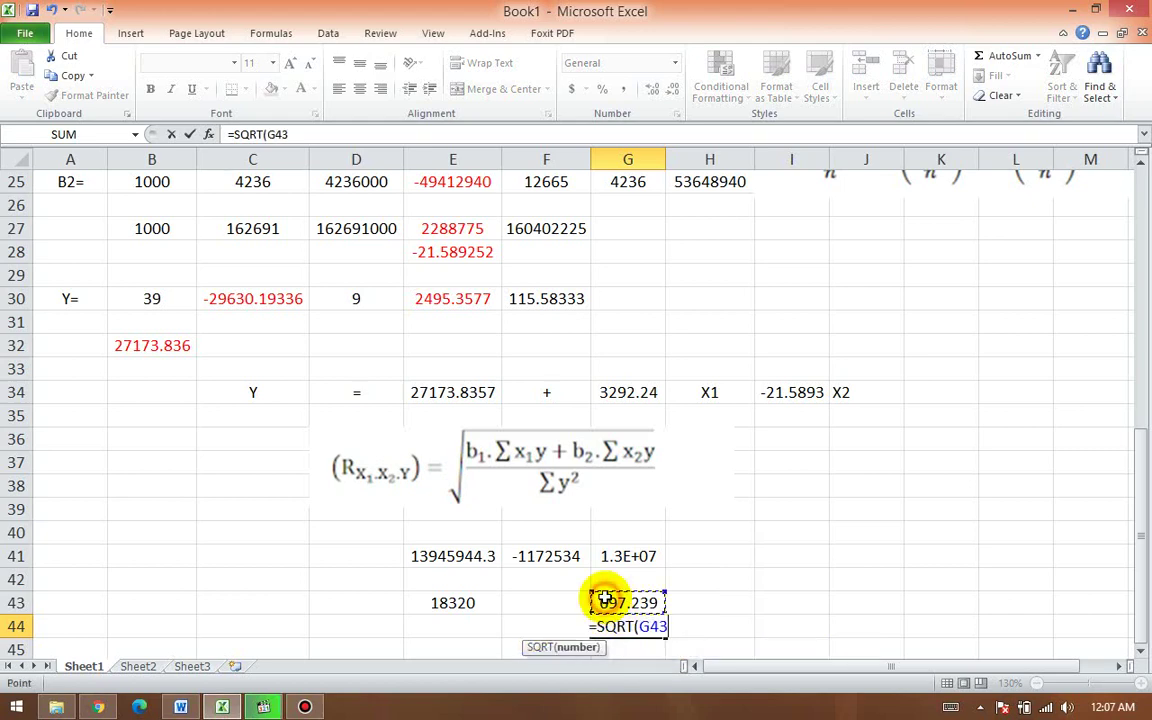
type(")")
key("Return")
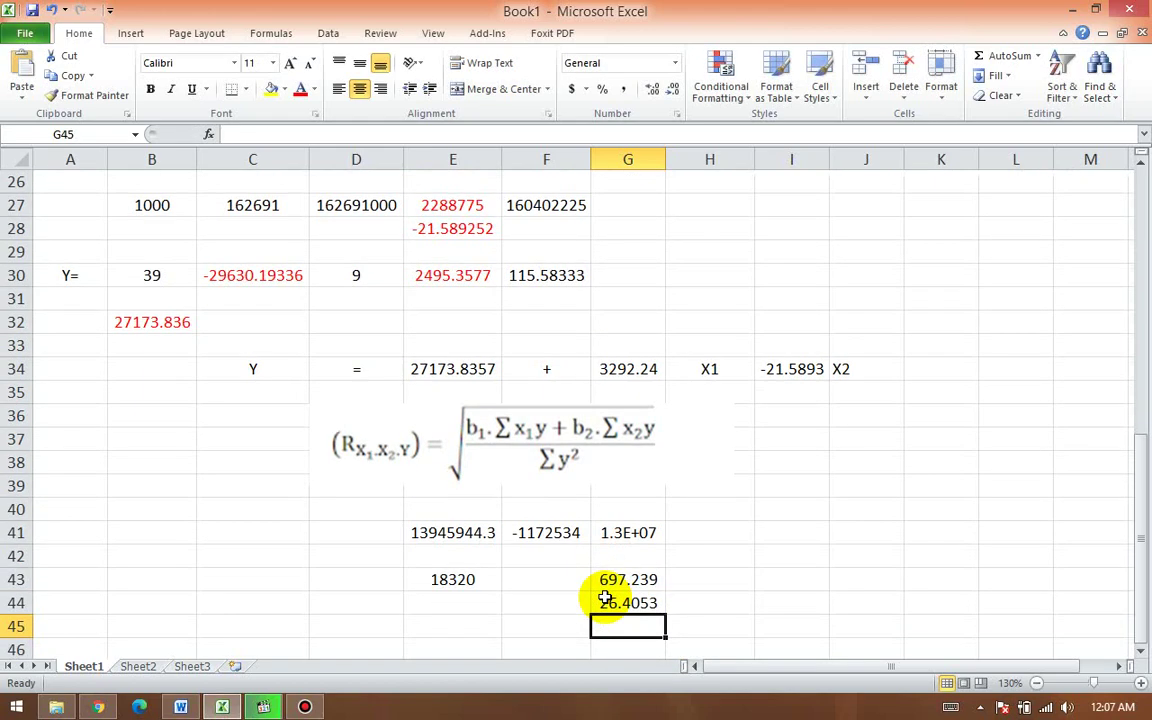
left_click(612, 605)
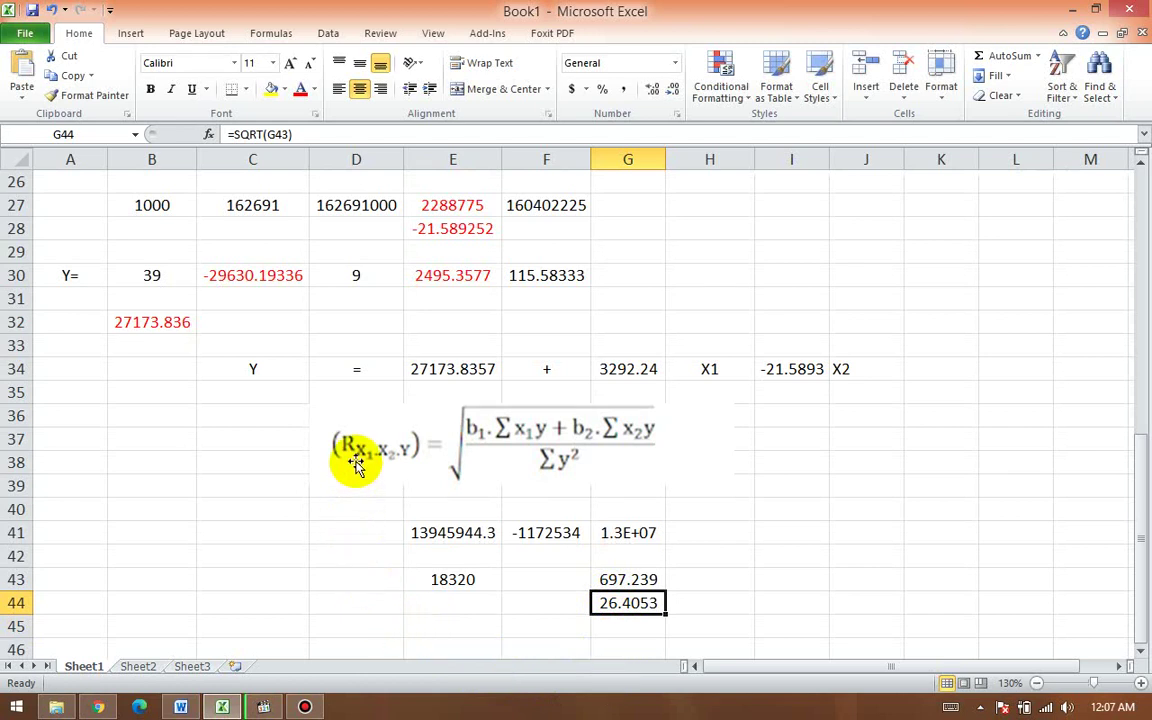
Step: Switch to the Word document and review the multiple correlation formula under item 4
left_click(193, 706)
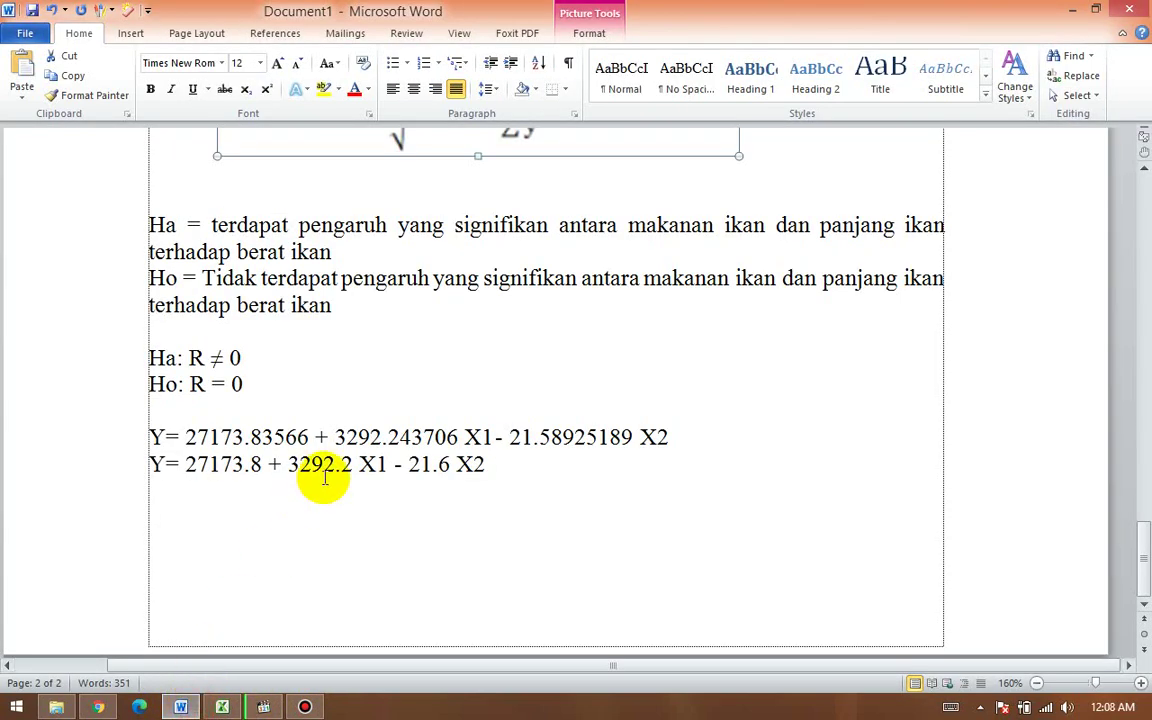
scroll(329, 424, "up", 5)
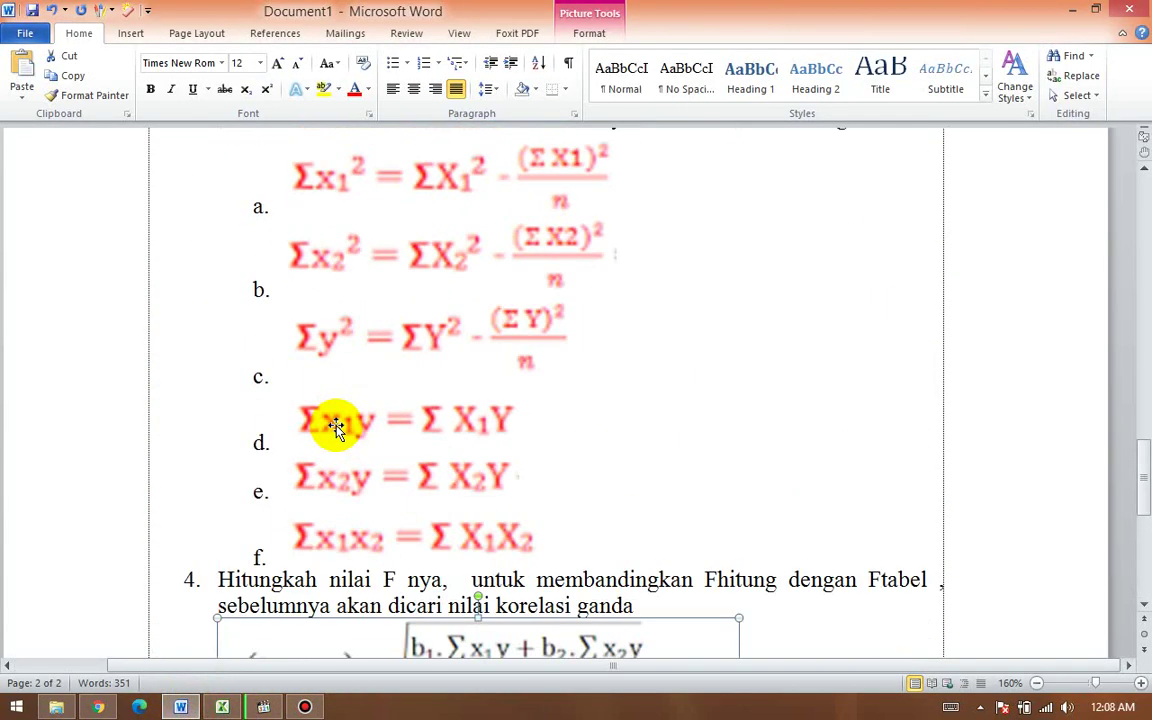
scroll(335, 425, "down", 3)
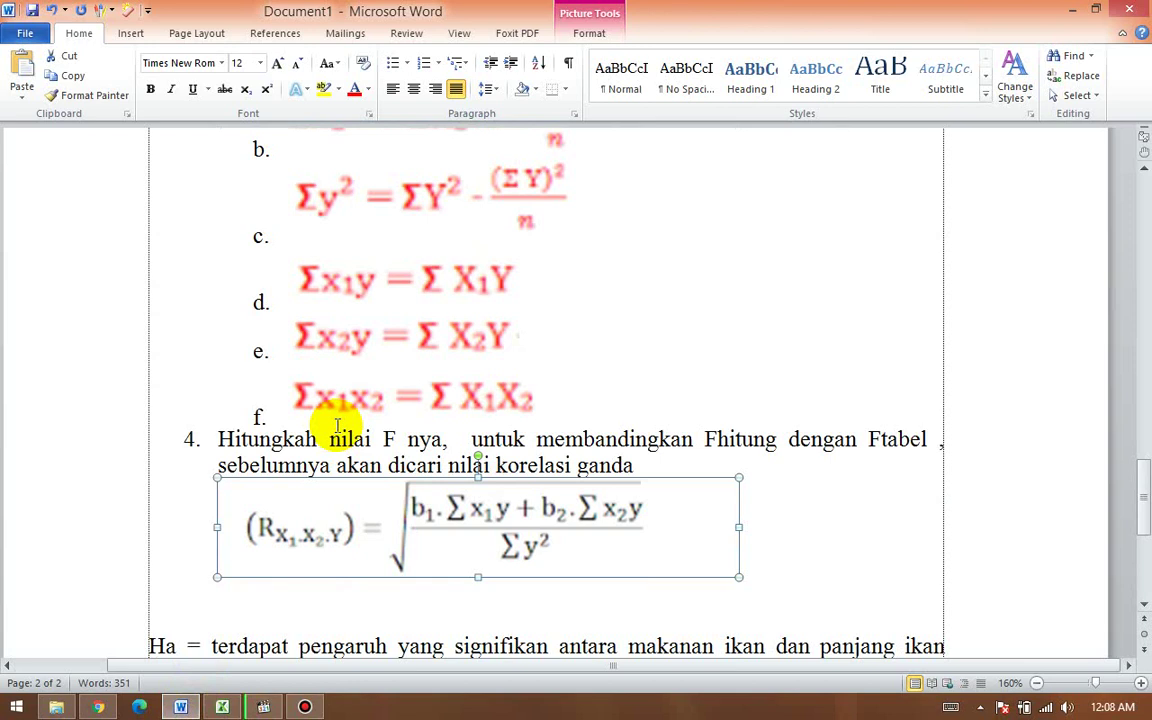
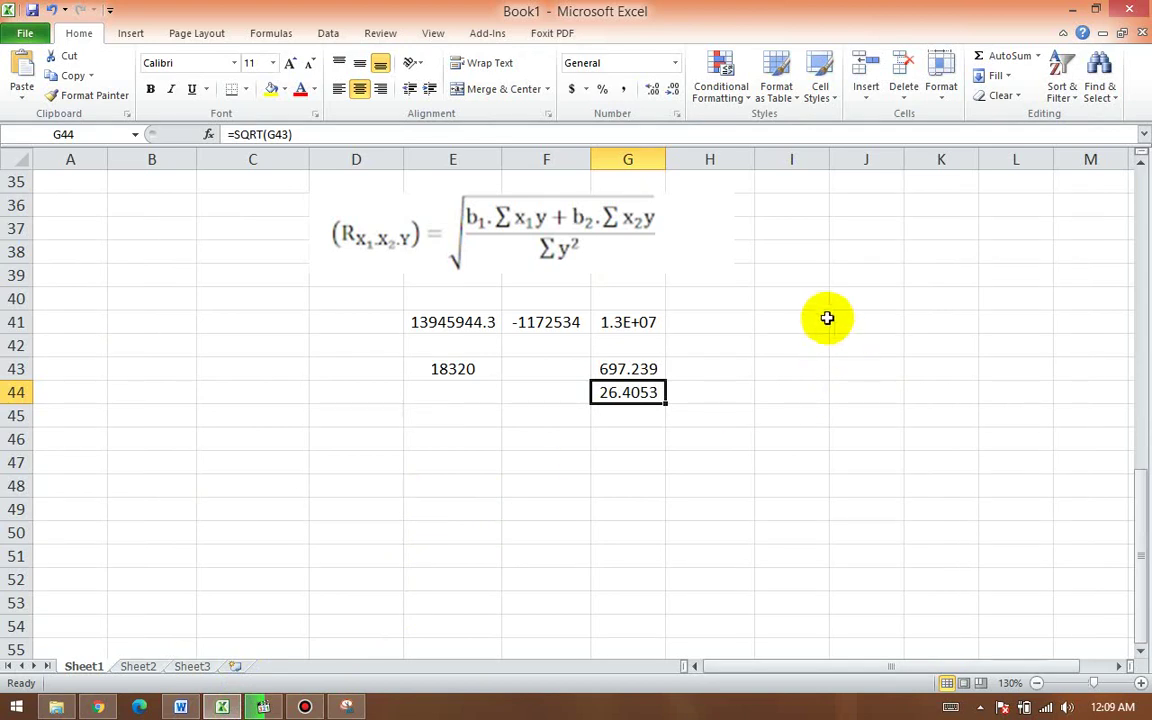
Step: Paste the copied F hitung formula as a picture into the Excel sheet at cell I41
left_click(822, 317)
right_click(805, 328)
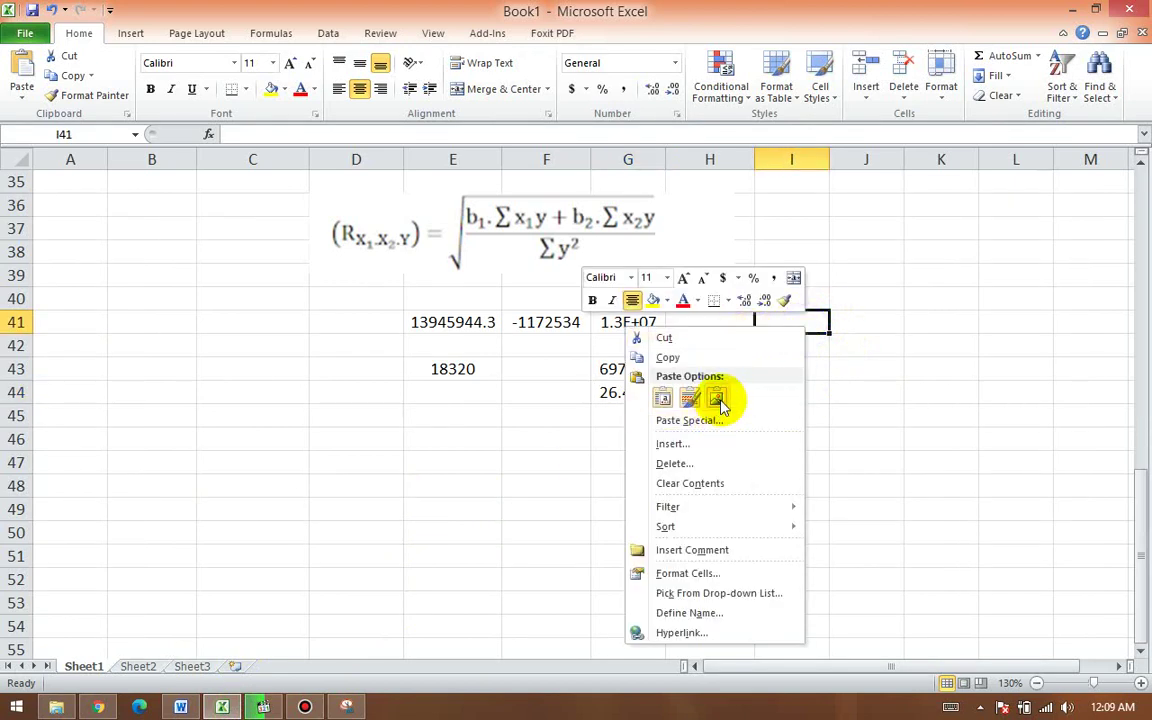
left_click(719, 397)
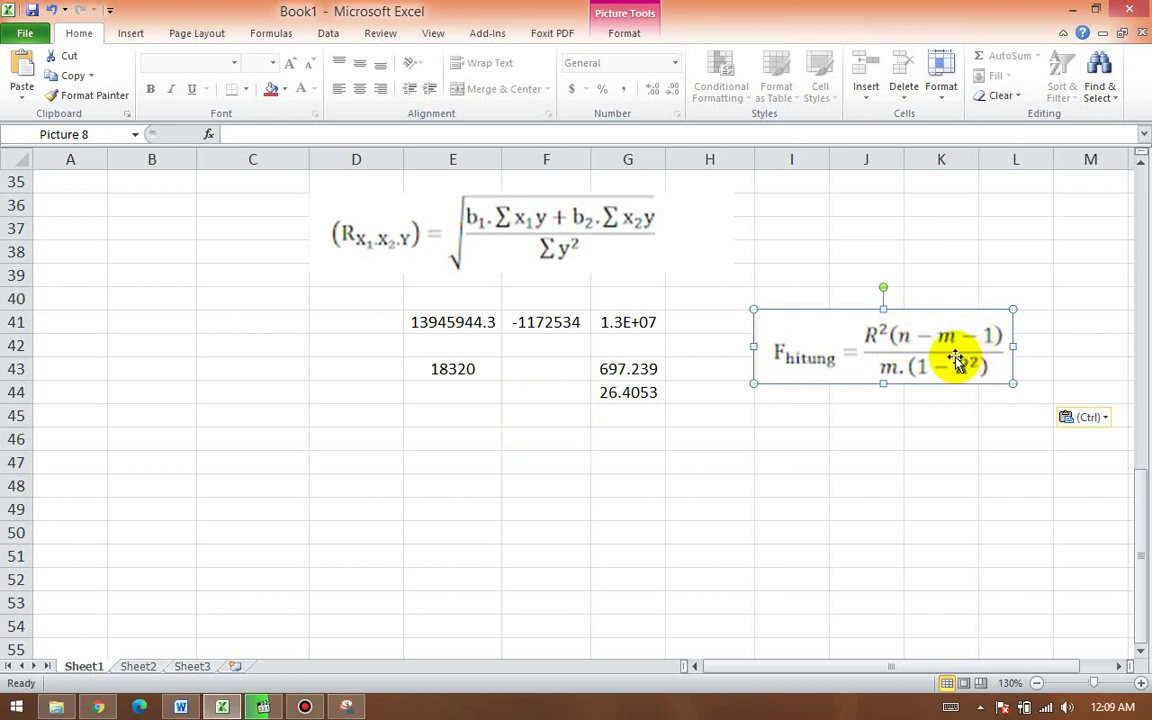
Step: Check the worked F hitung example in Chrome and the formula in the Word document, and return to the Excel workbook
left_click(98, 707)
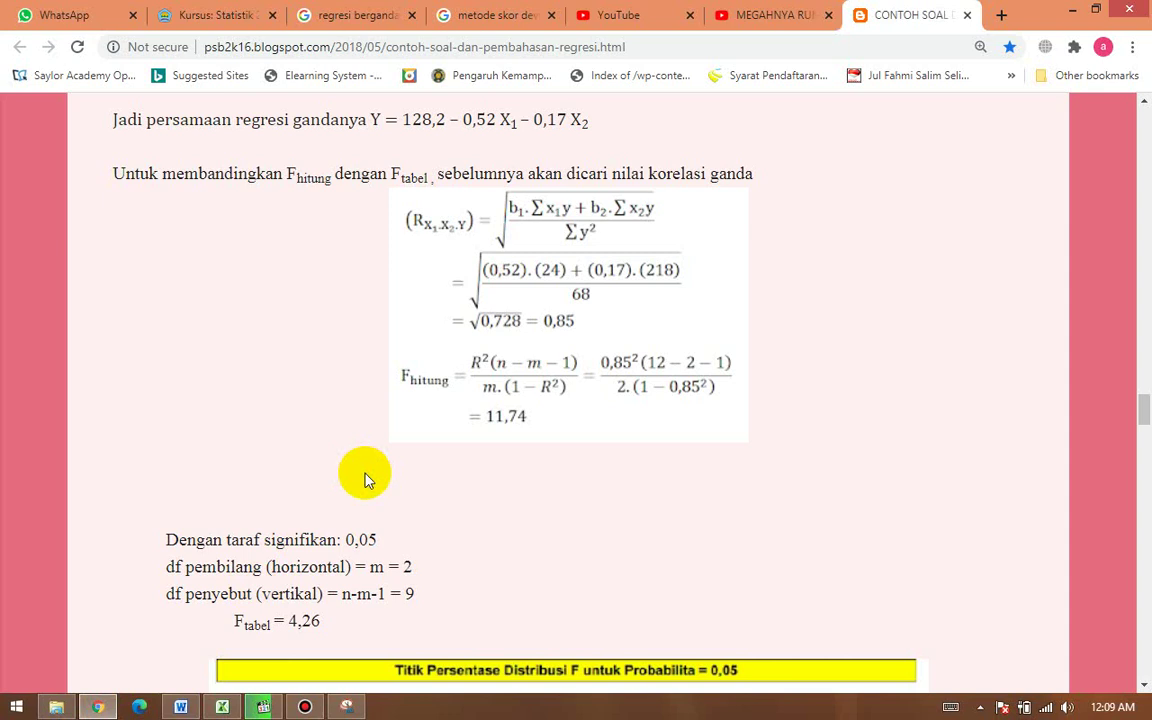
left_click(180, 708)
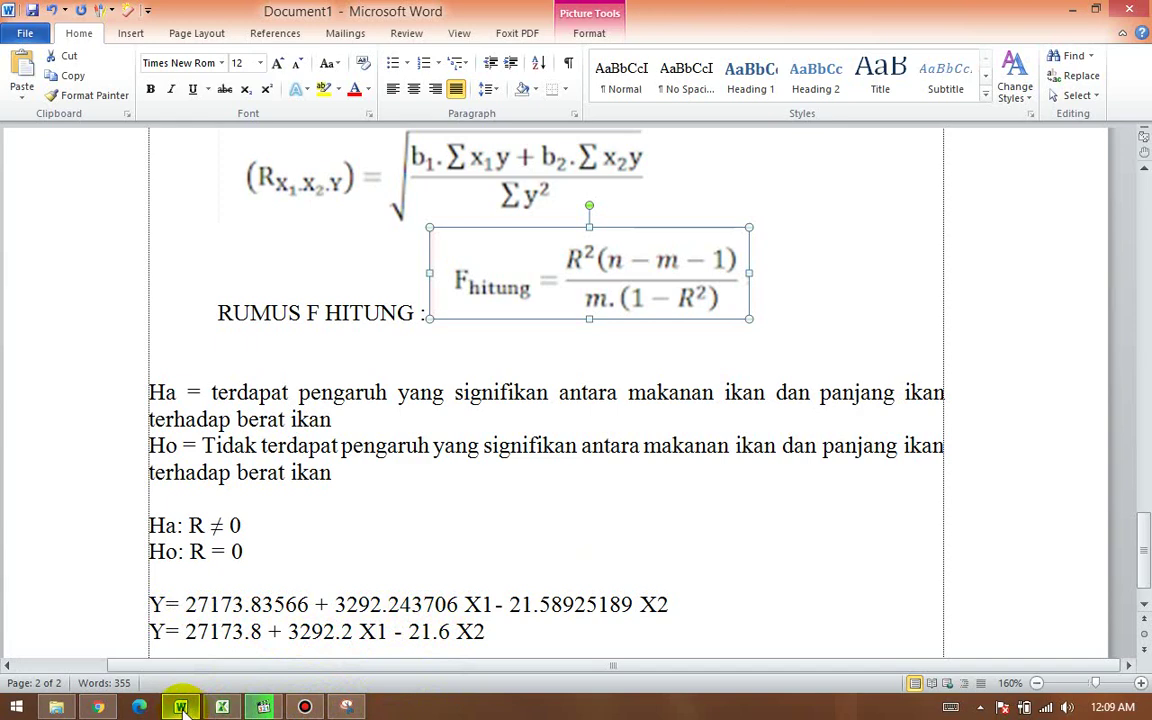
left_click(222, 708)
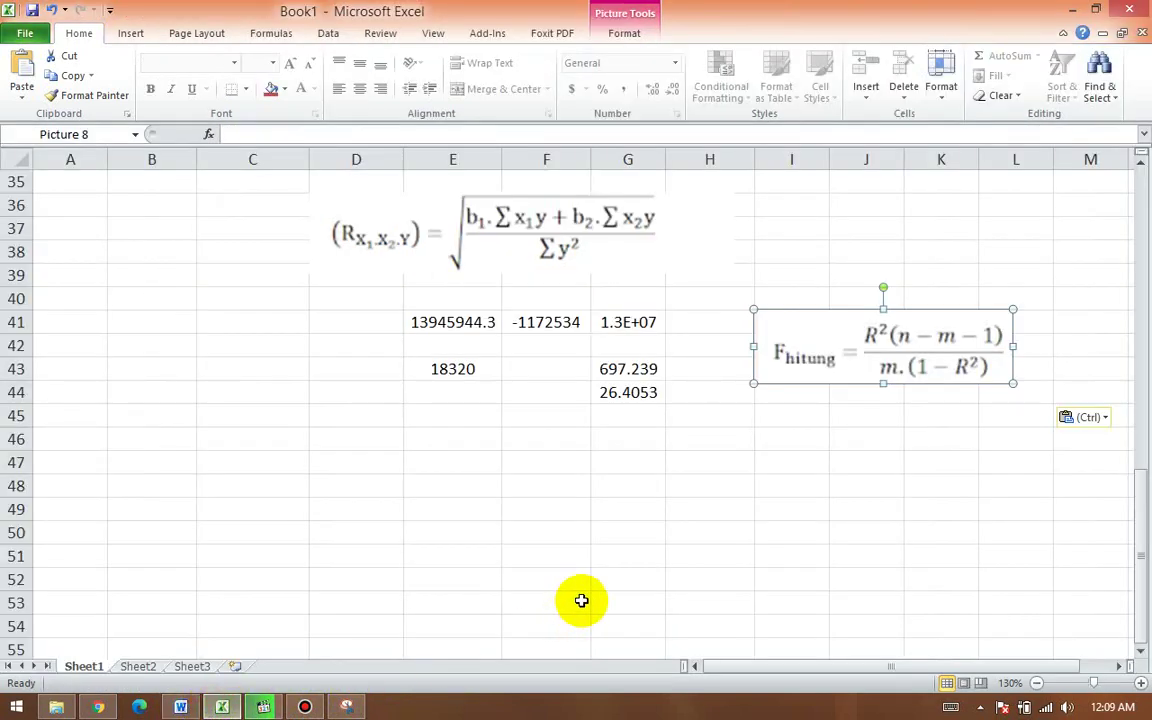
Step: Calculate R² in cell E46 with the formula =G44*G44
left_click(475, 440)
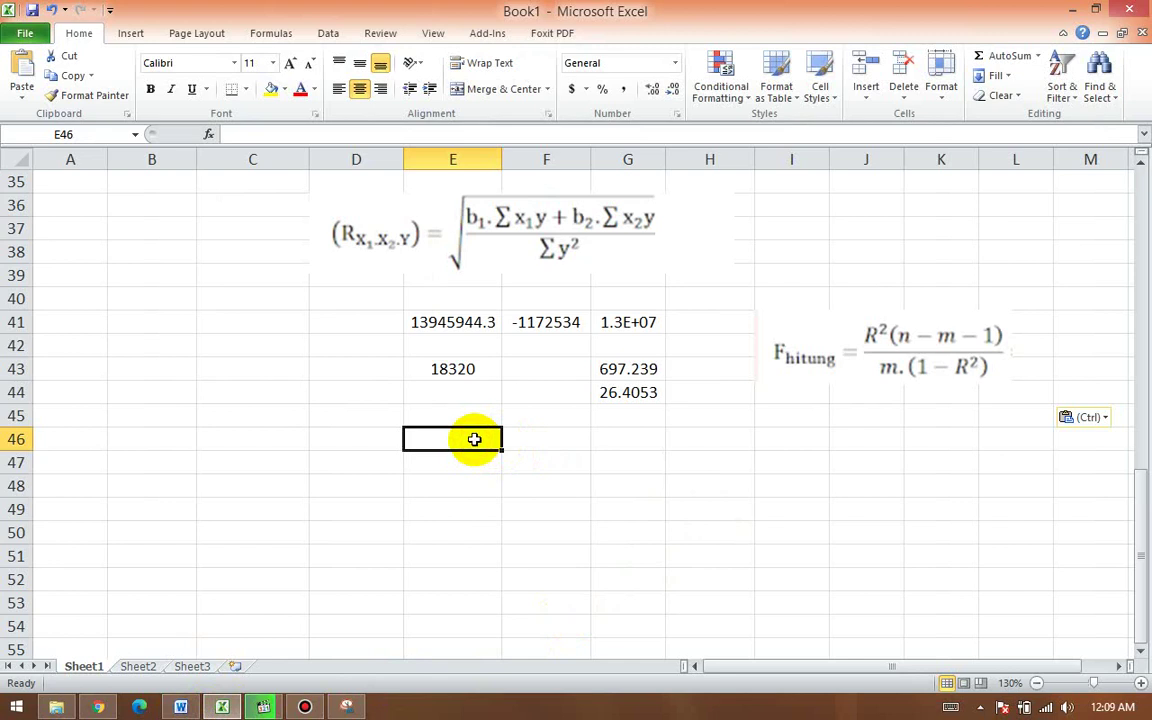
type("=")
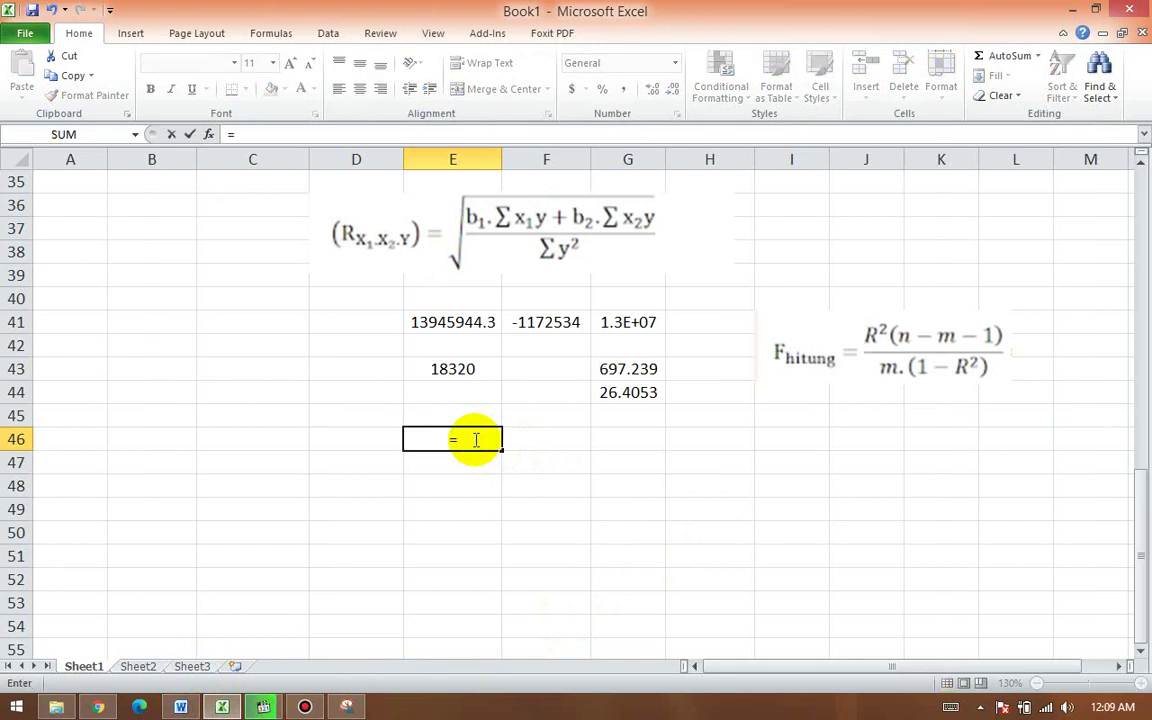
left_click(604, 394)
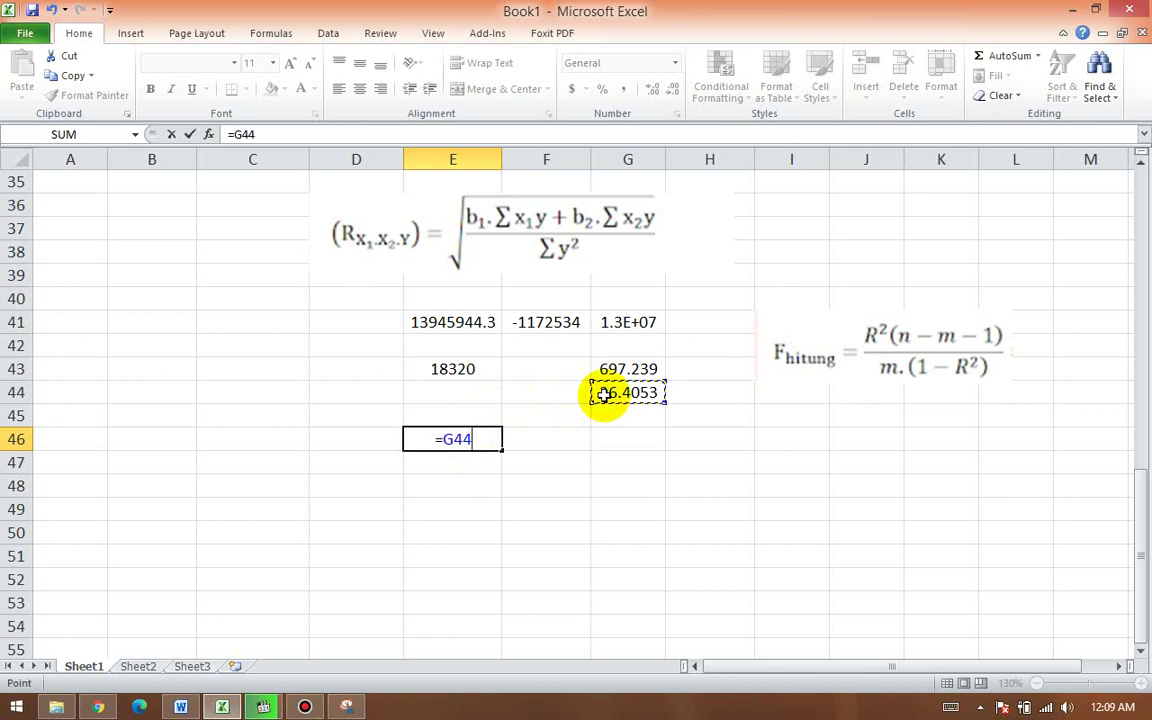
type("*")
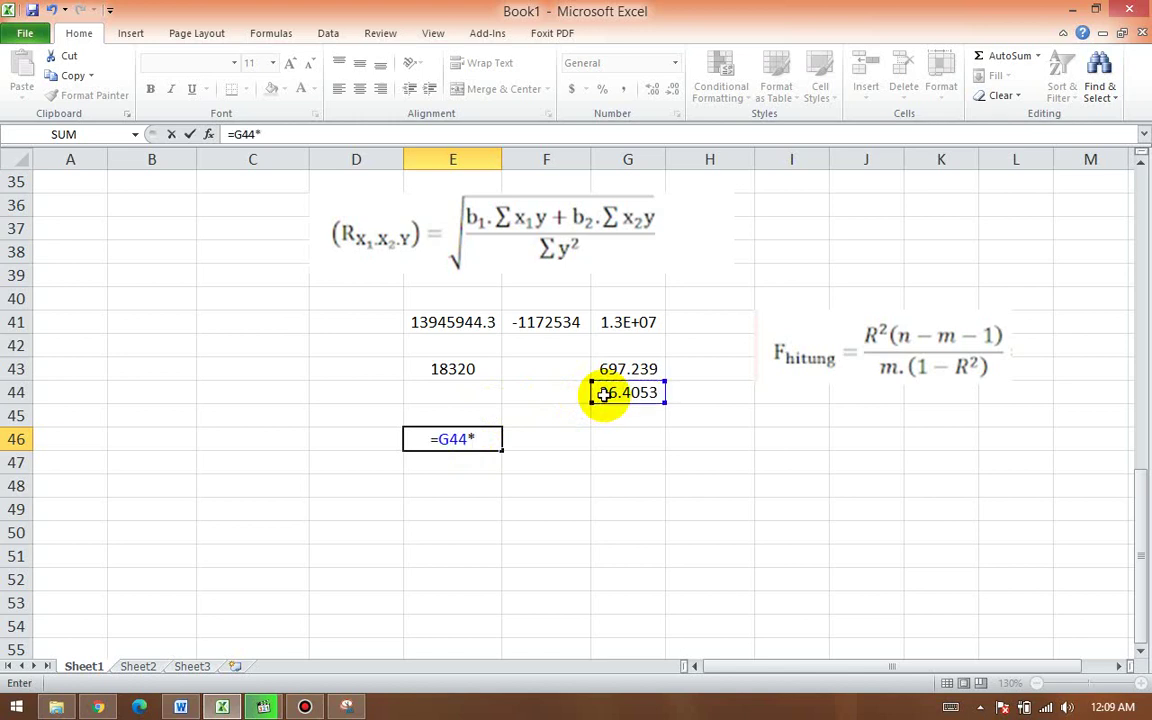
left_click(604, 394)
key("Return")
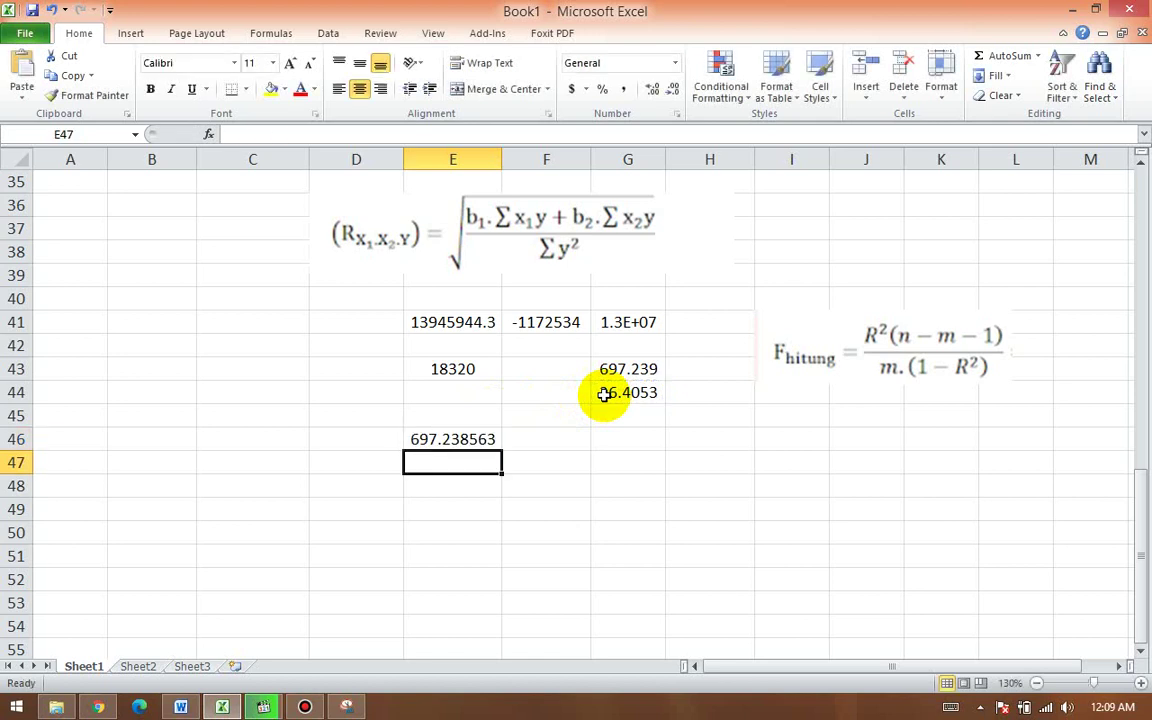
Step: Calculate the n − m − 1 term in cell F46 with the formula =12-2-1
left_click(551, 443)
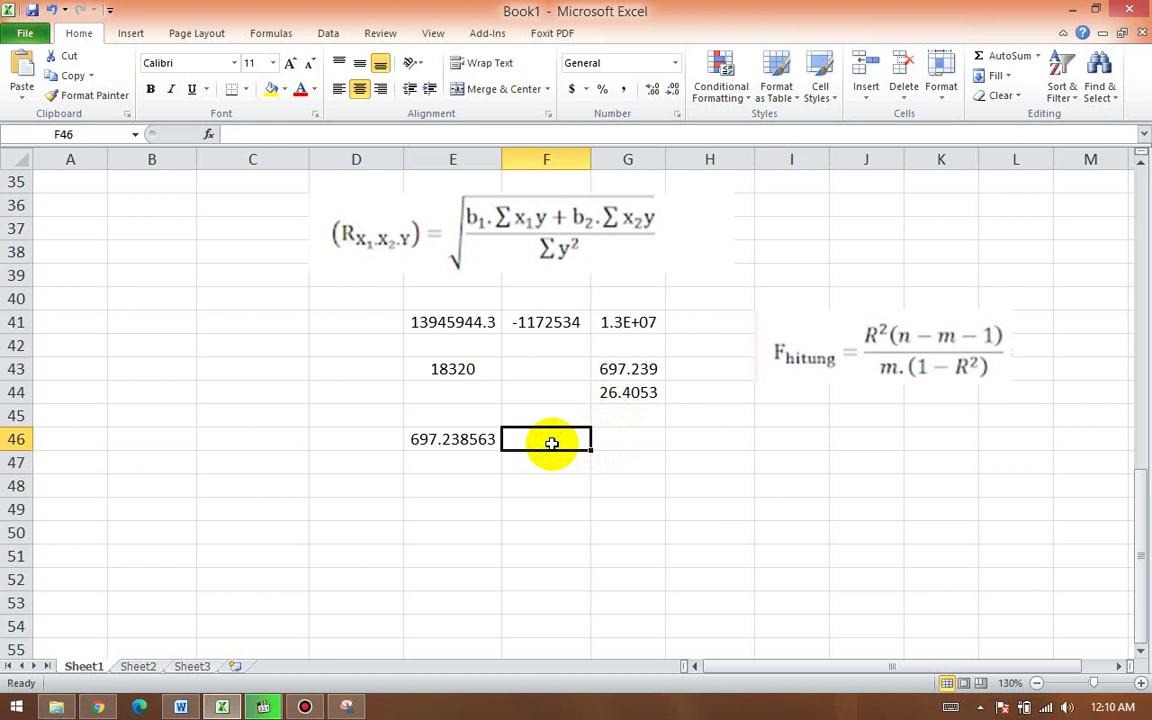
type("=12-2-1")
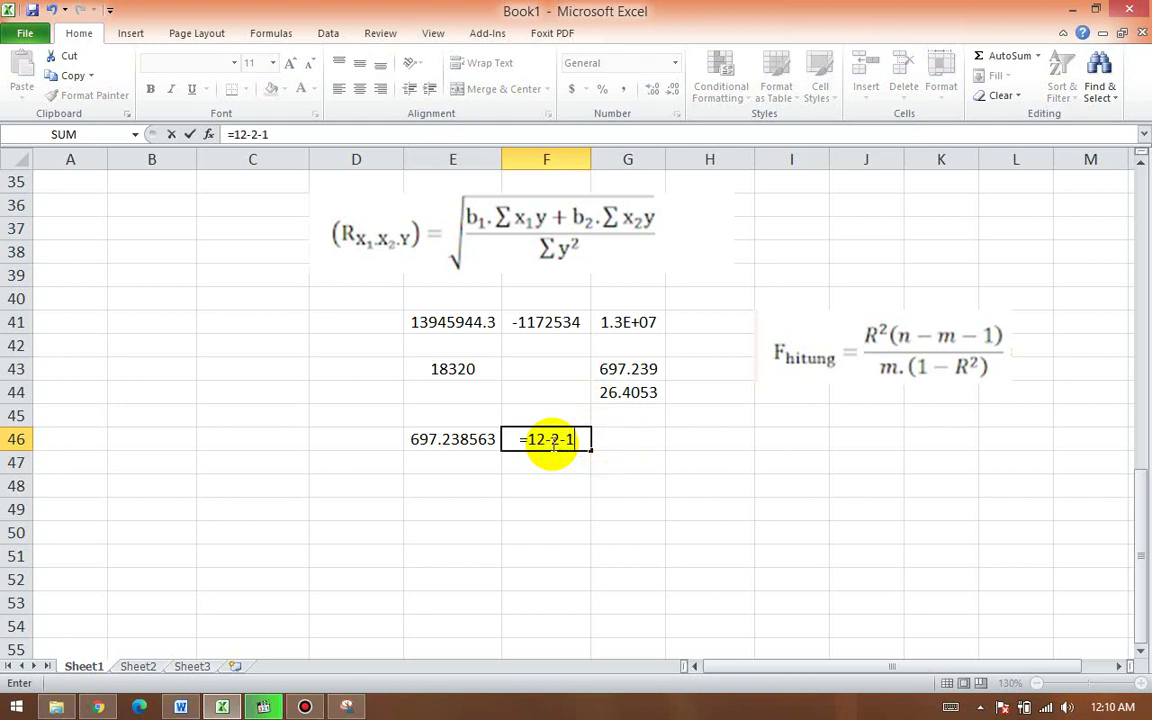
key("Return")
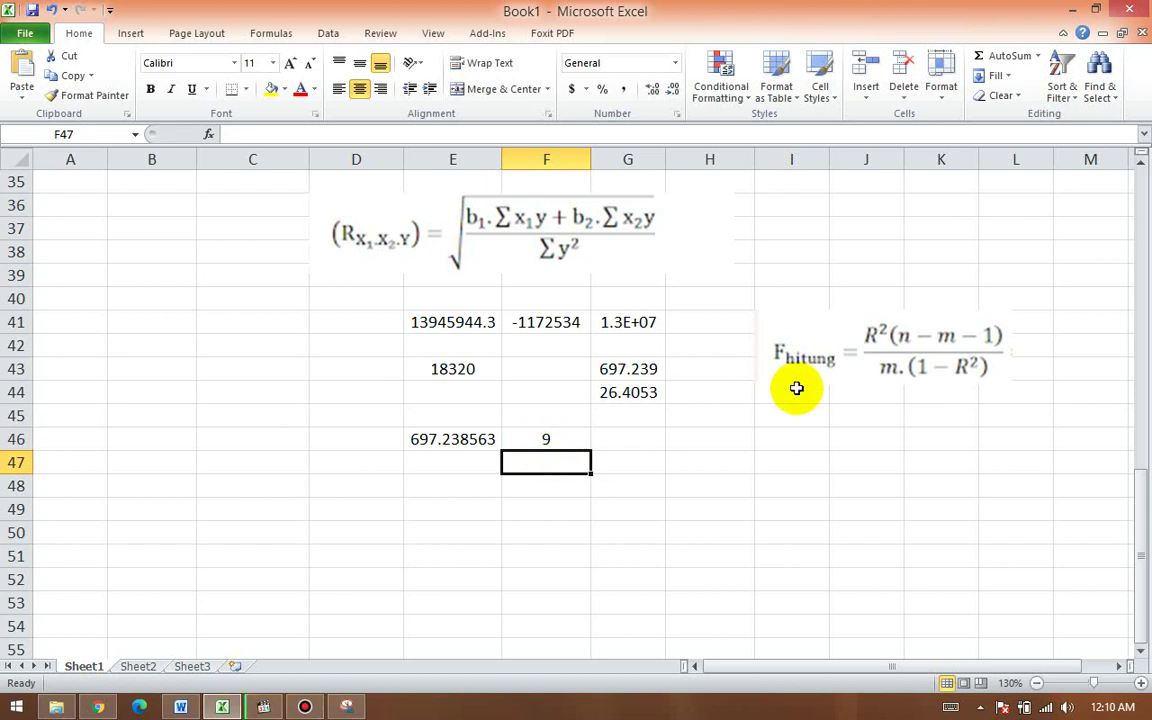
Step: Calculate the numerator of the F formula in cell G46 with =E46*F46
left_click(646, 450)
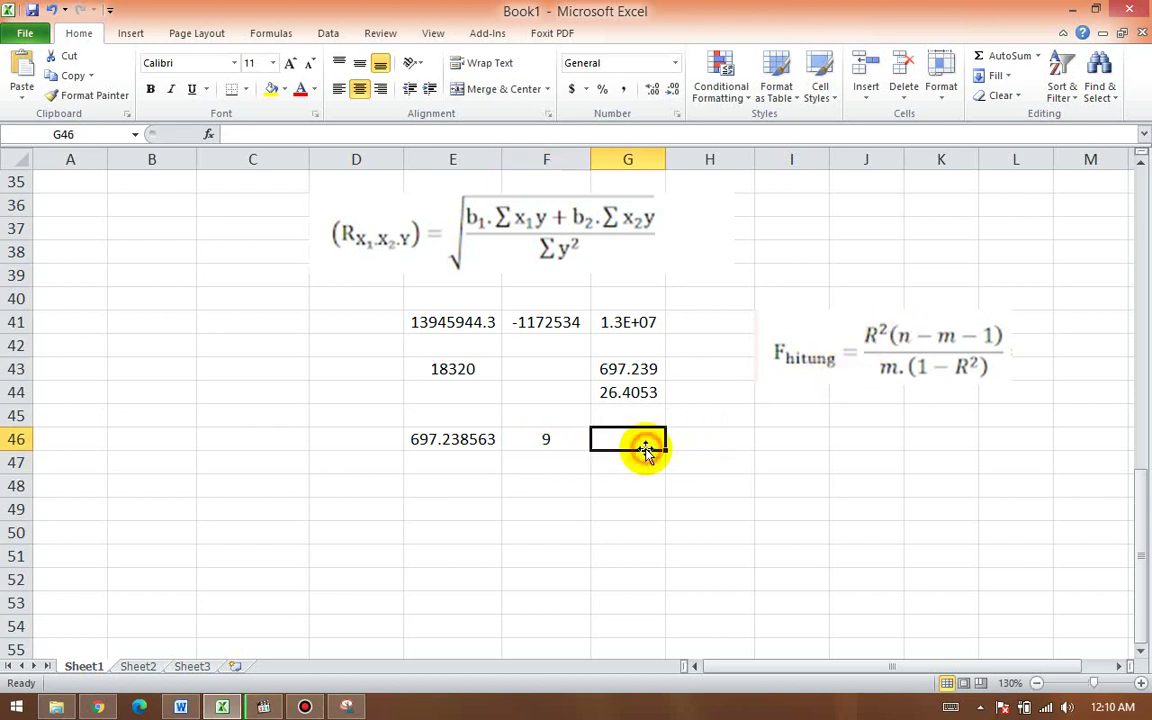
type("=")
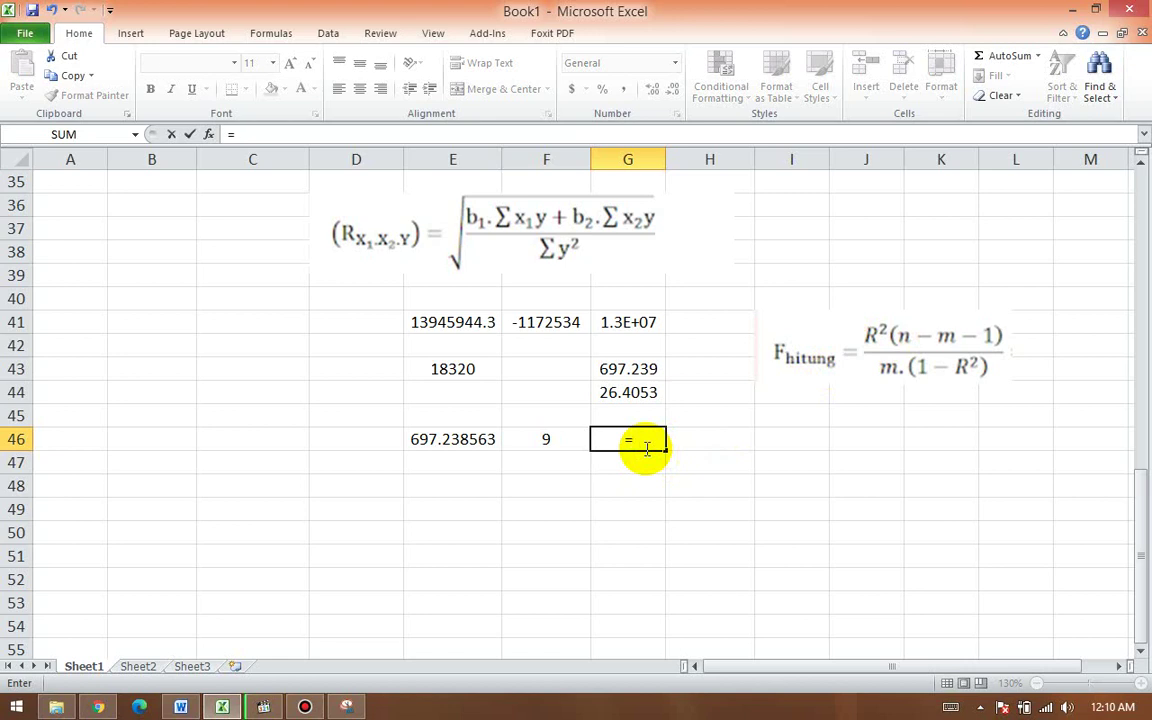
left_click(442, 439)
type("*")
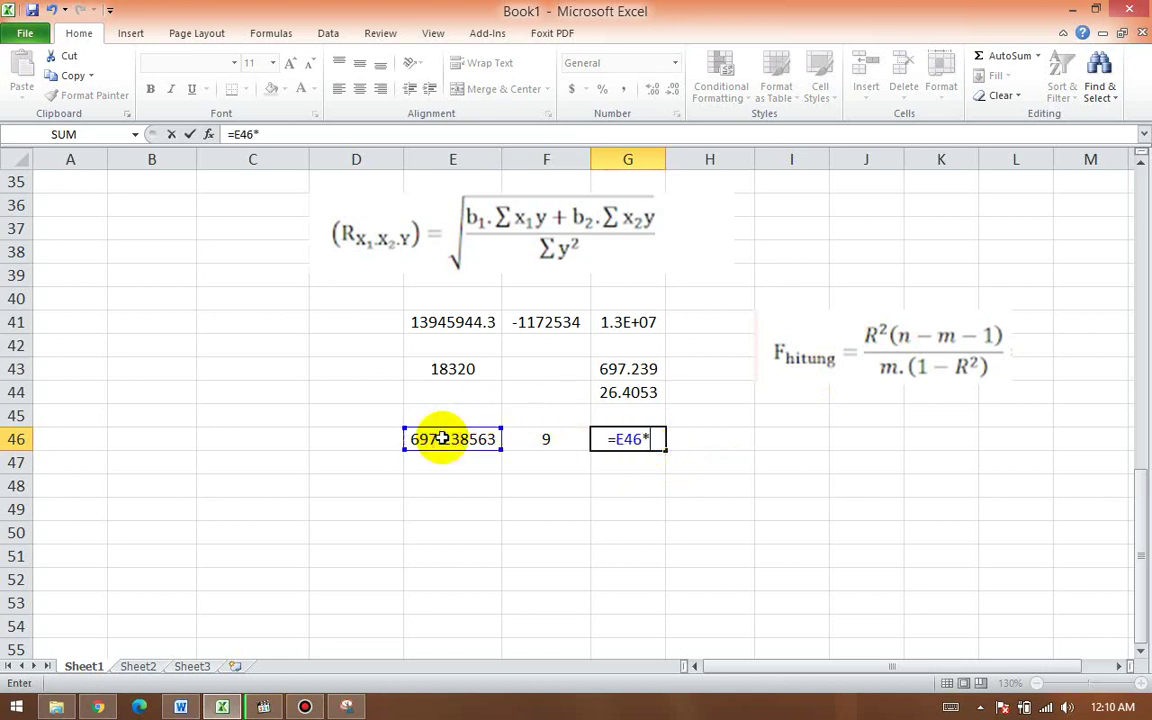
left_click(546, 437)
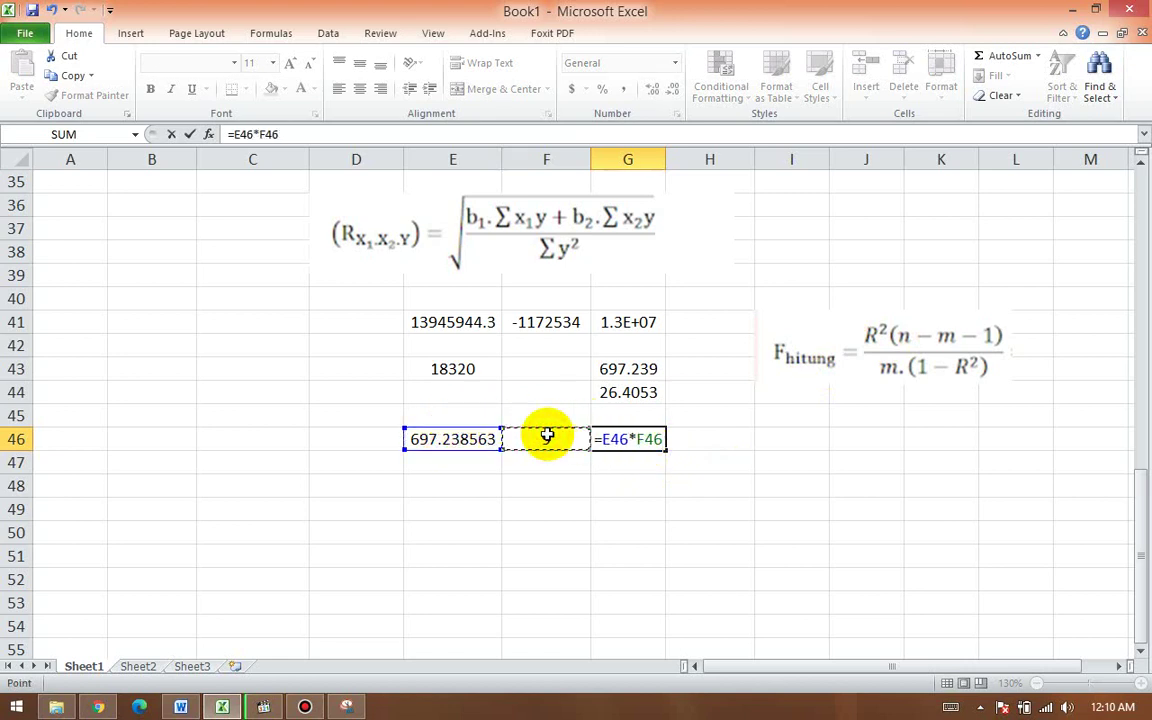
key("Return")
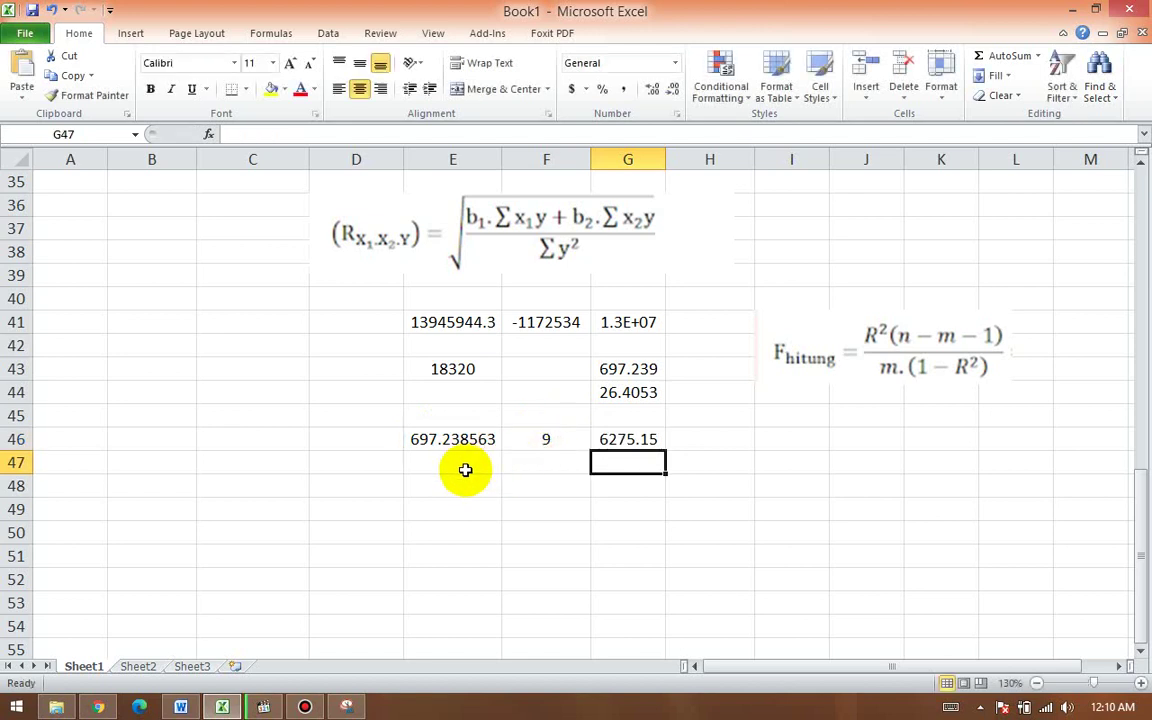
Step: Enter the denominator terms of the F formula: m as 2 in cell E47 and 1 − R² in F47 with =1-E46
left_click(465, 459)
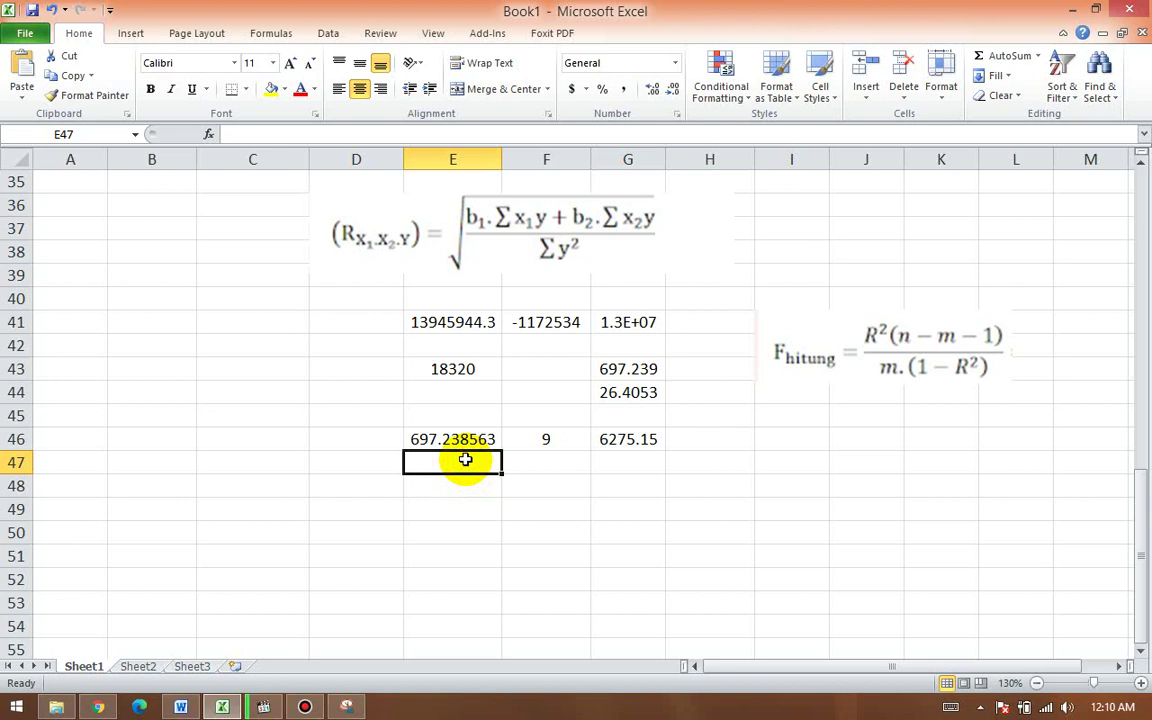
type("2")
left_click(504, 460)
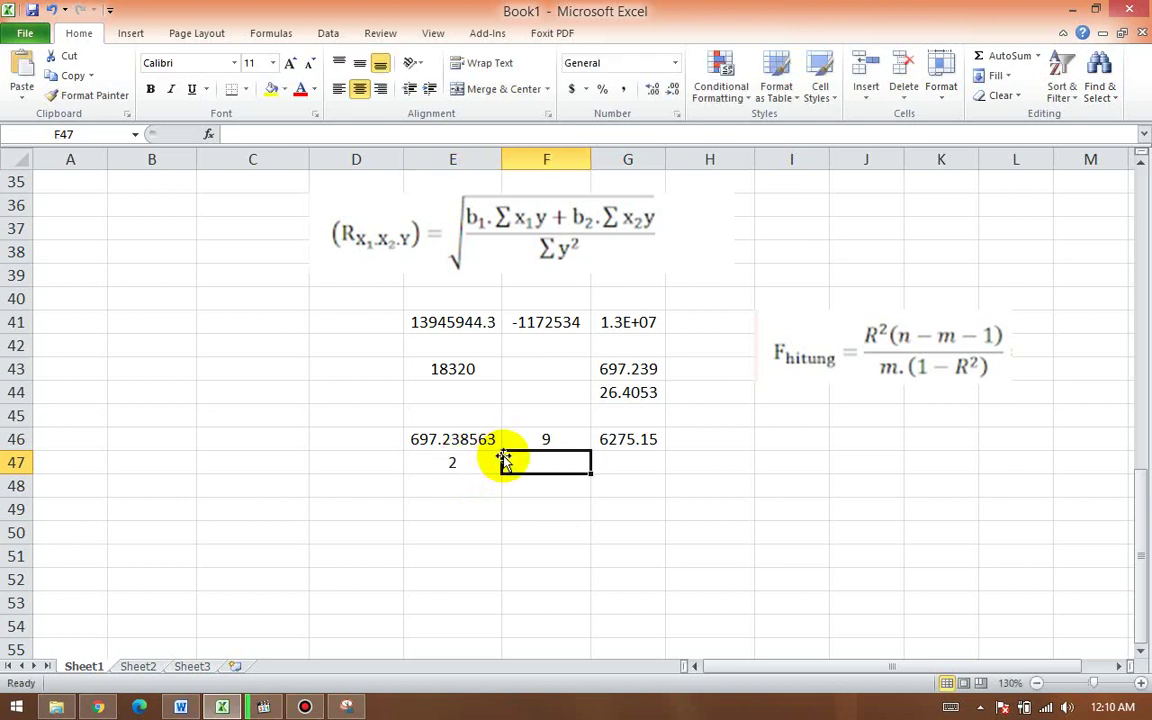
type("=1-")
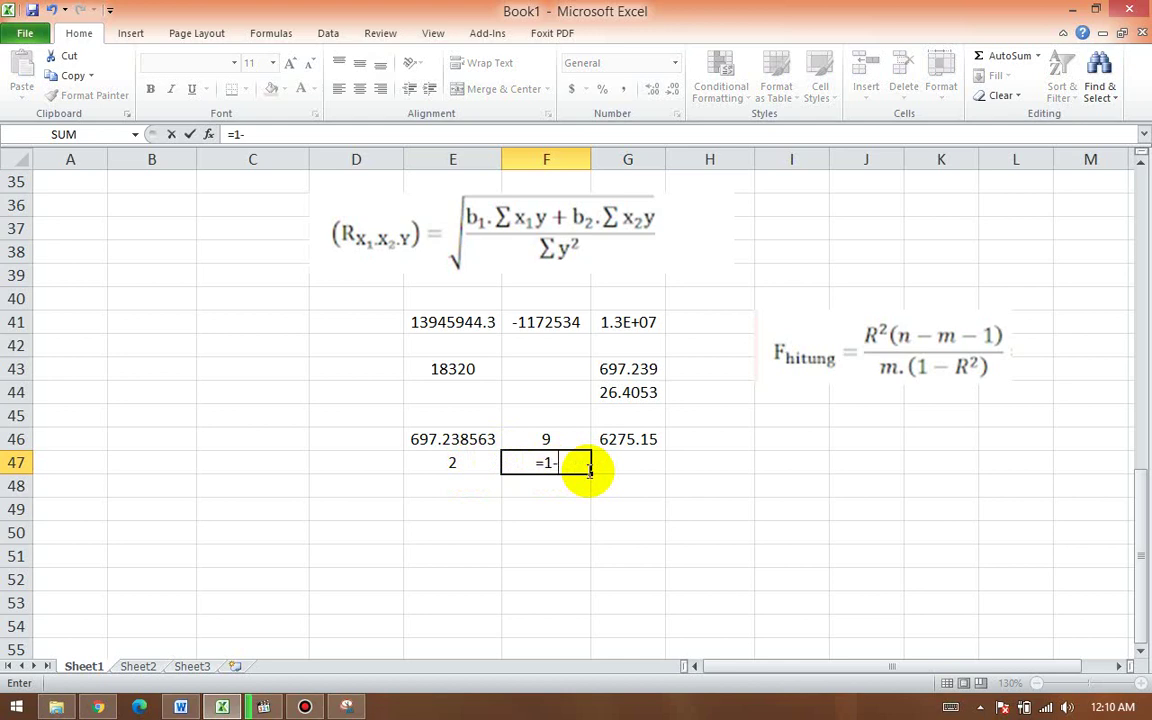
left_click(466, 437)
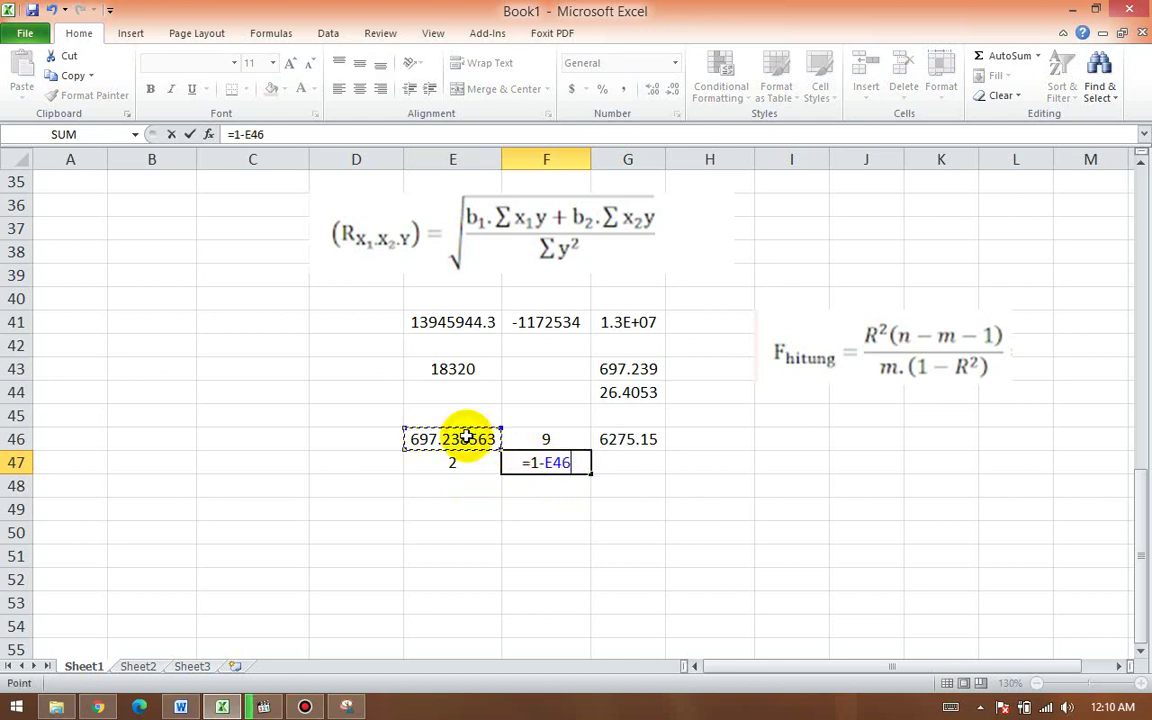
key("Return")
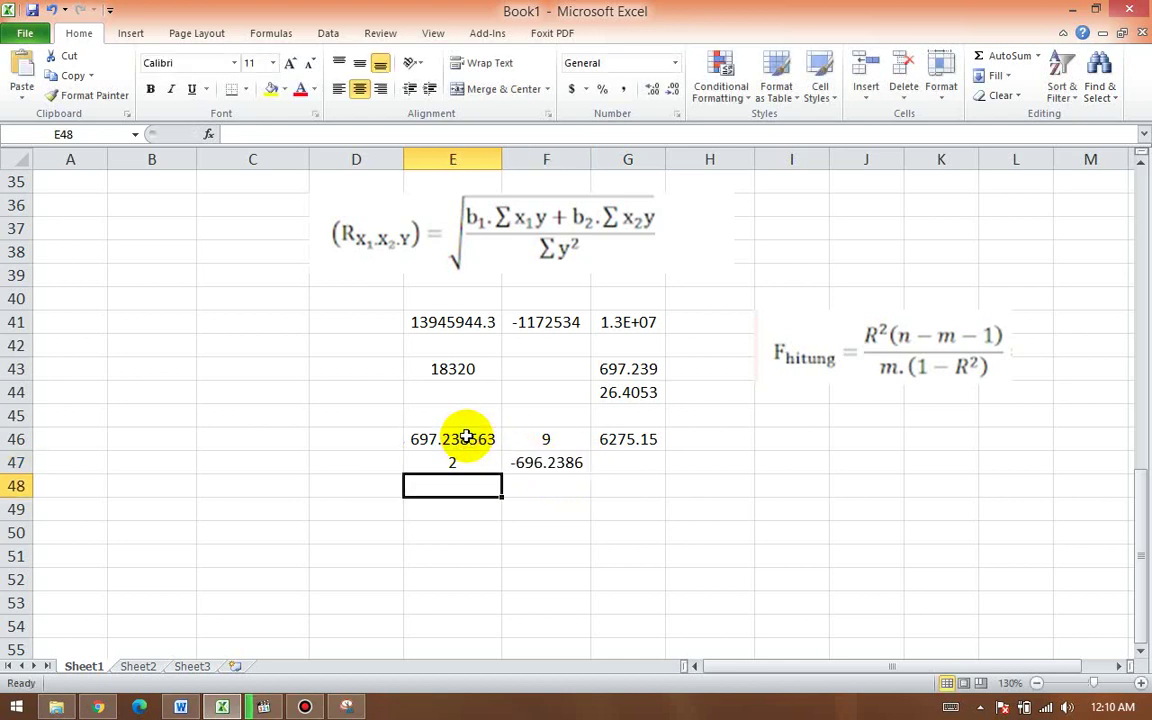
Step: Multiply the two denominator terms in cell G47 with the formula =E47*F47
left_click(626, 460)
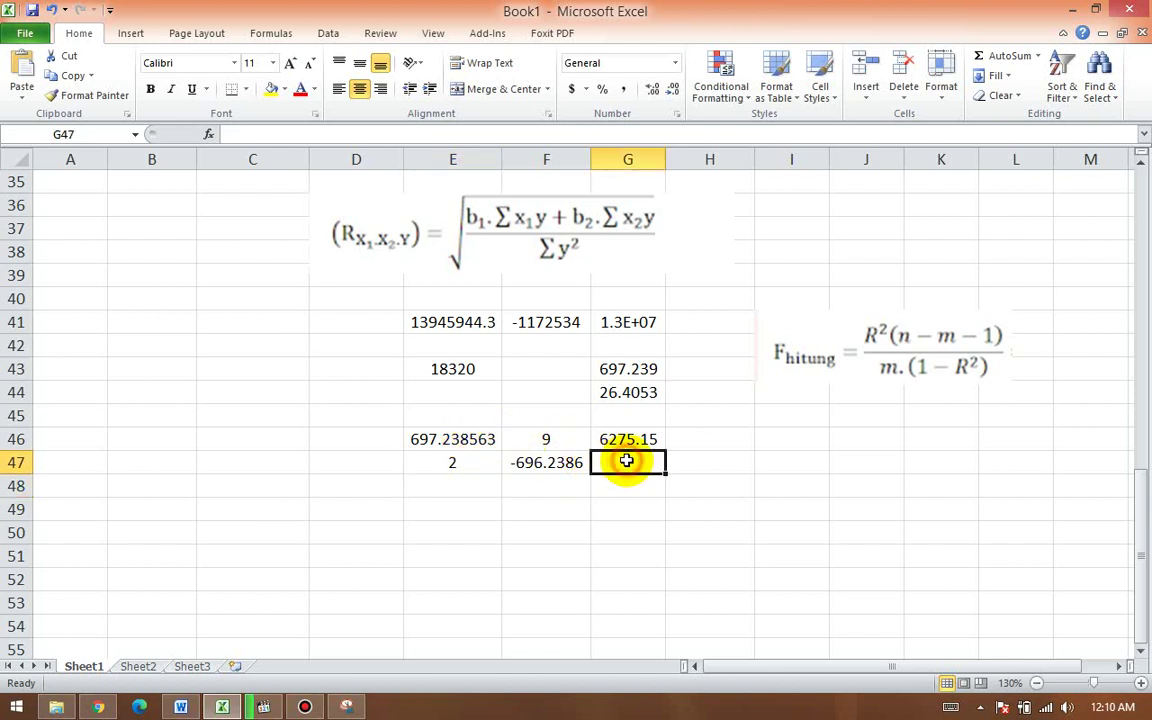
type("=")
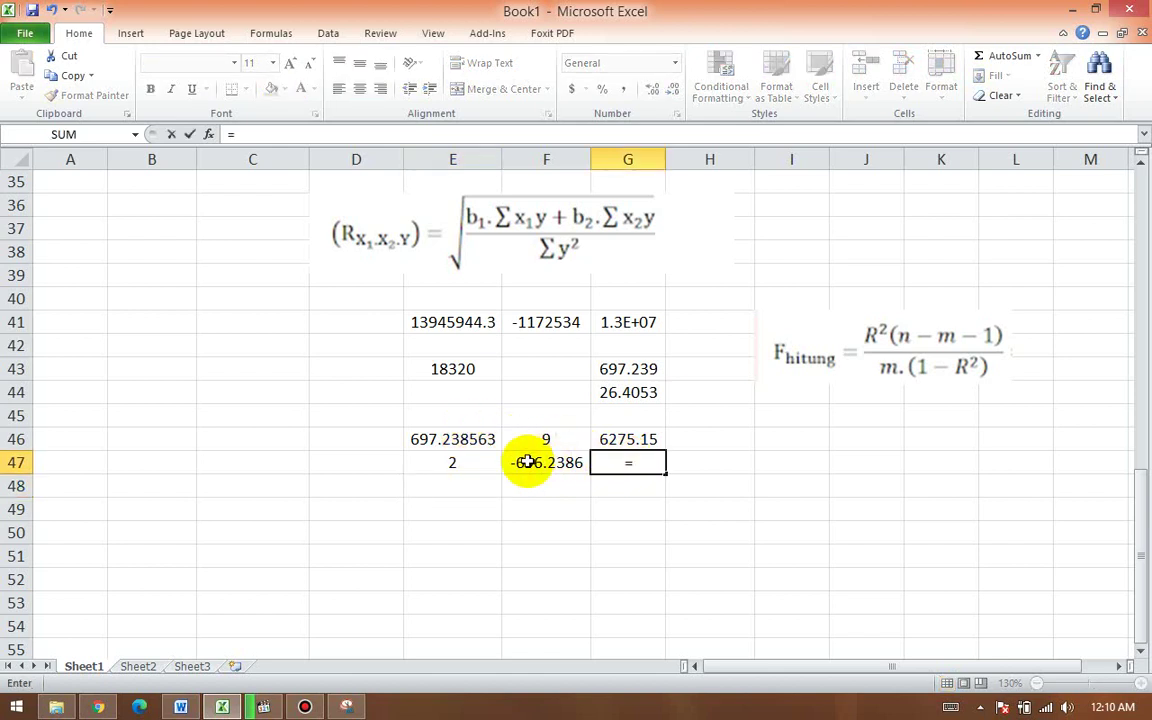
left_click(475, 461)
type("*")
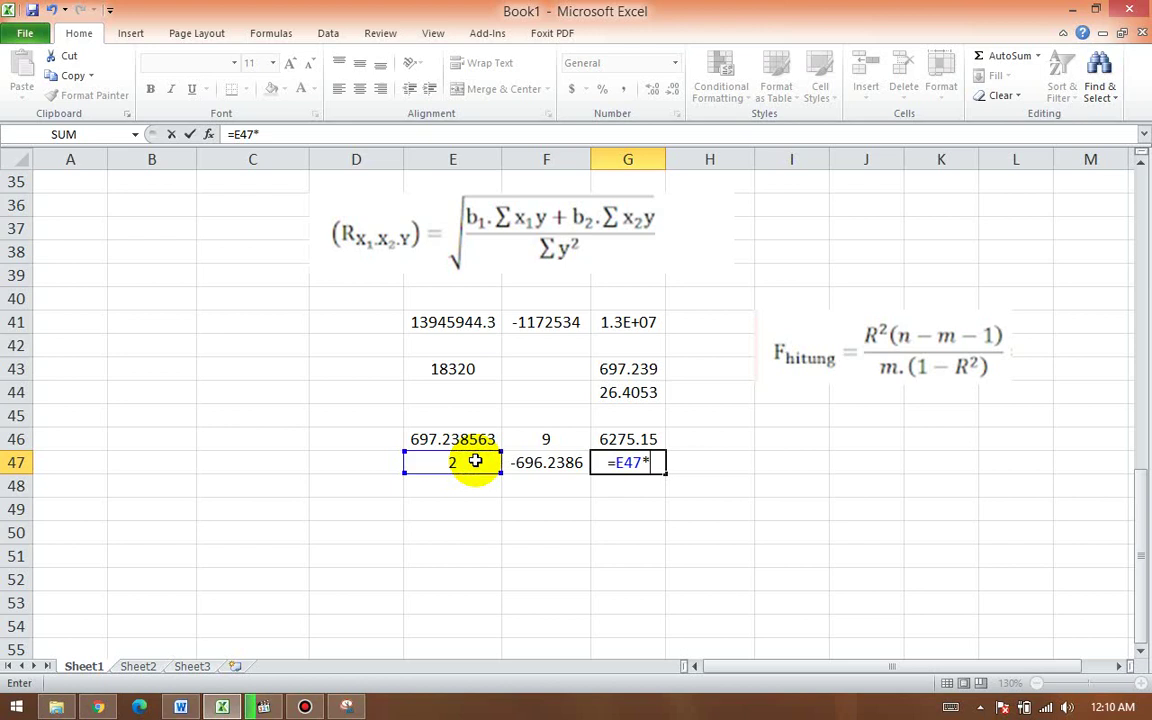
left_click(545, 466)
key("Return")
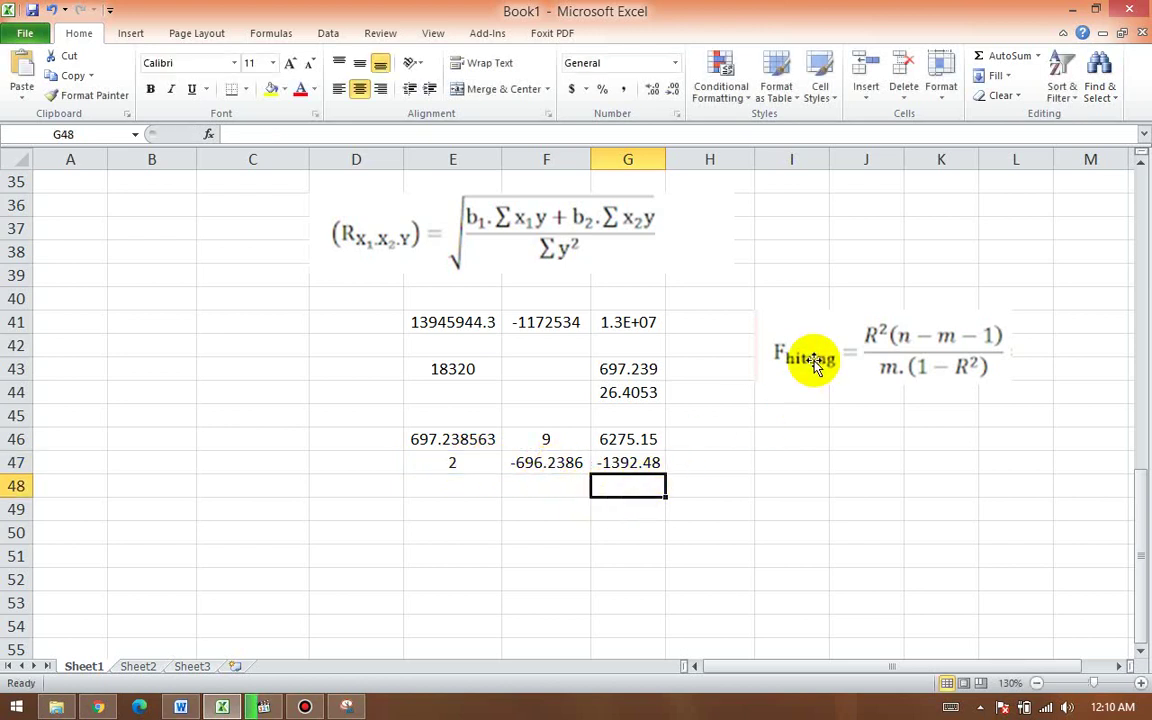
Step: Calculate F hitung in cell G48 by dividing the numerator by the denominator with =G46/G47
type("=")
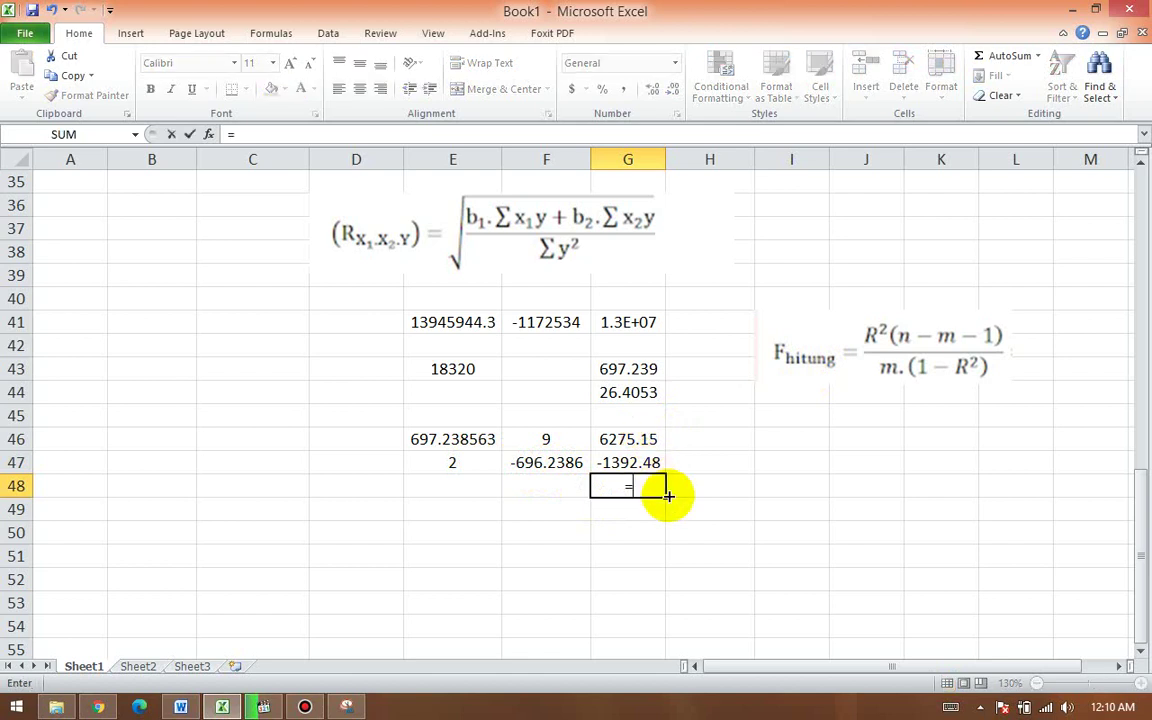
left_click(600, 440)
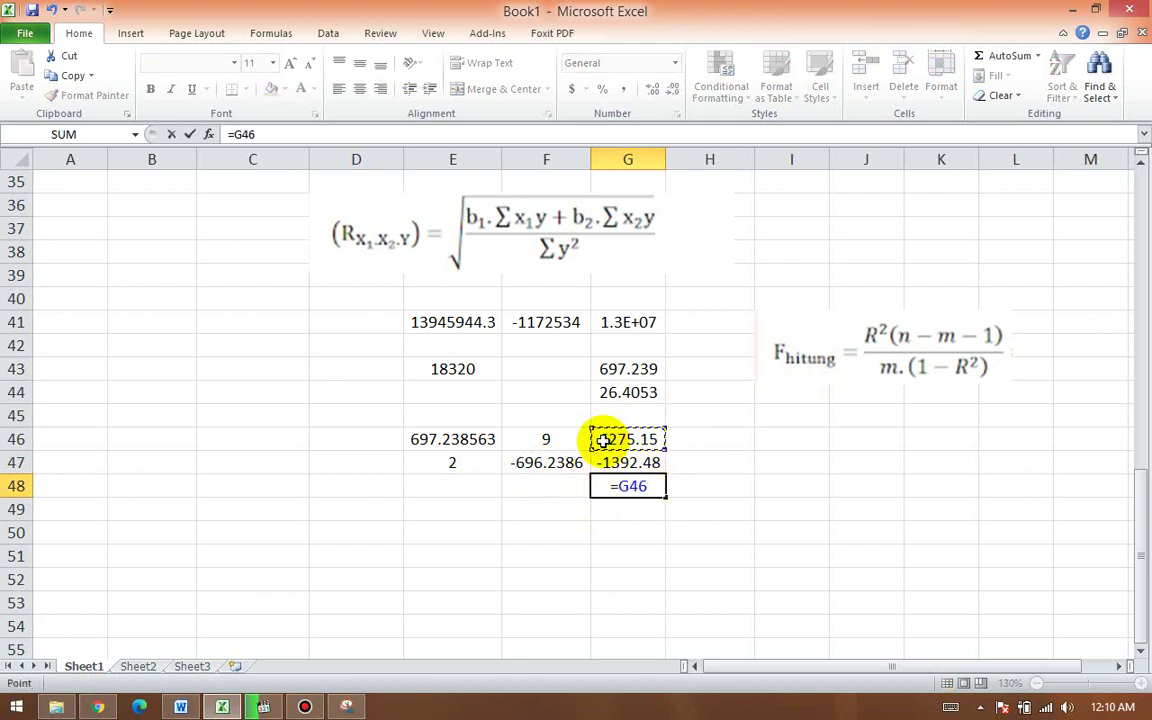
type("/")
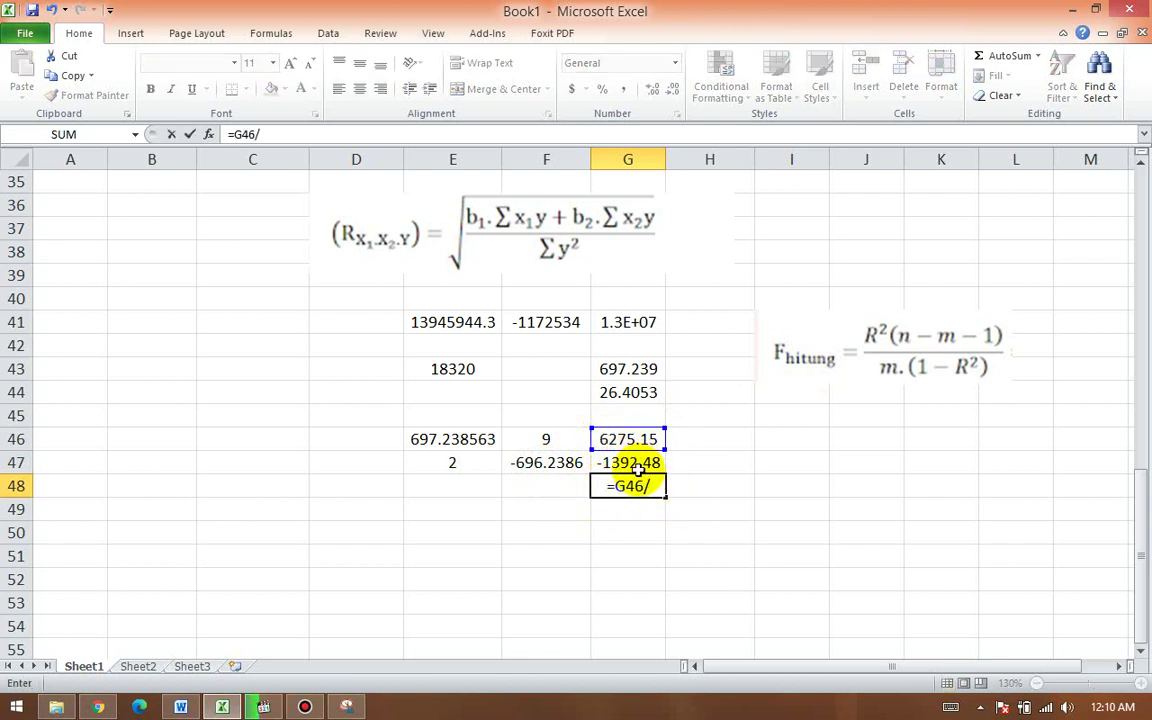
left_click(634, 464)
key("Return")
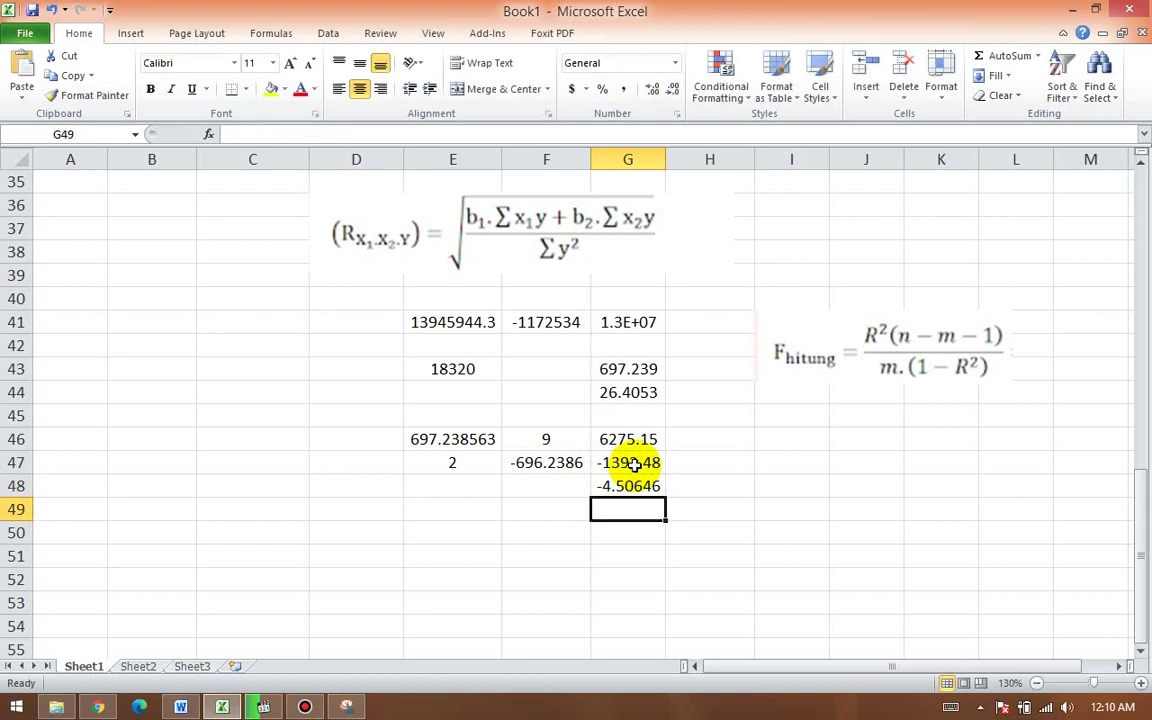
Step: Colour the F hitung result in cell G48 and the R result in cell G44 with a red font
left_click(633, 489)
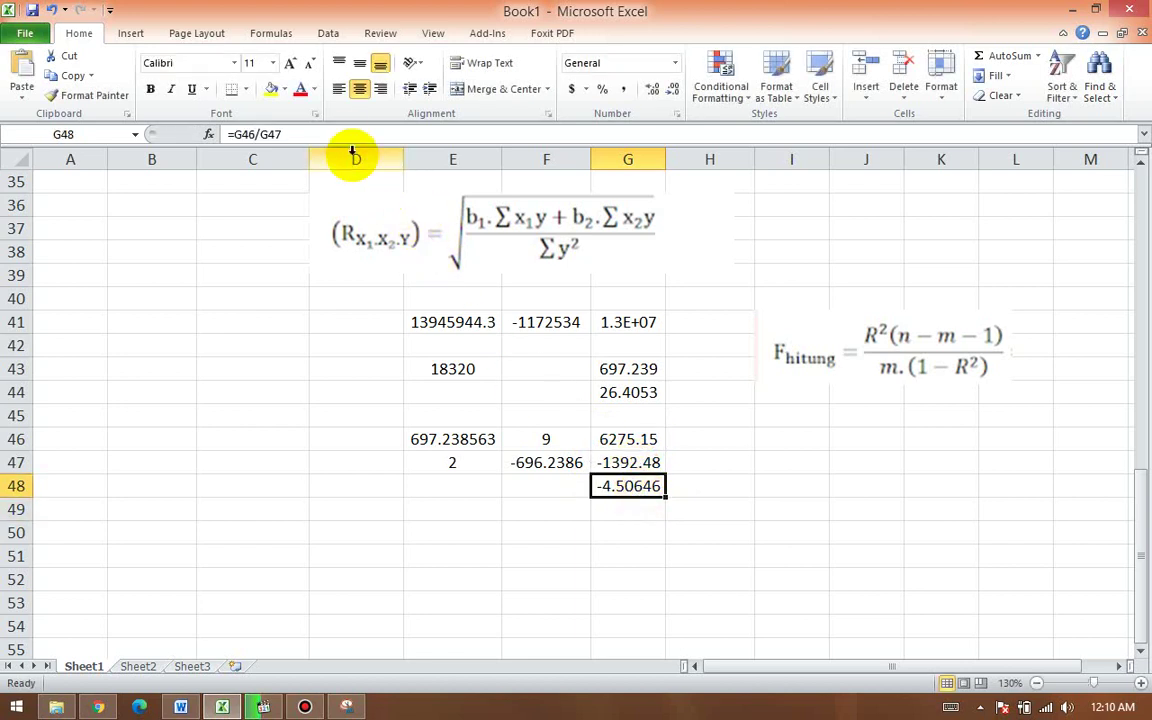
left_click(300, 89)
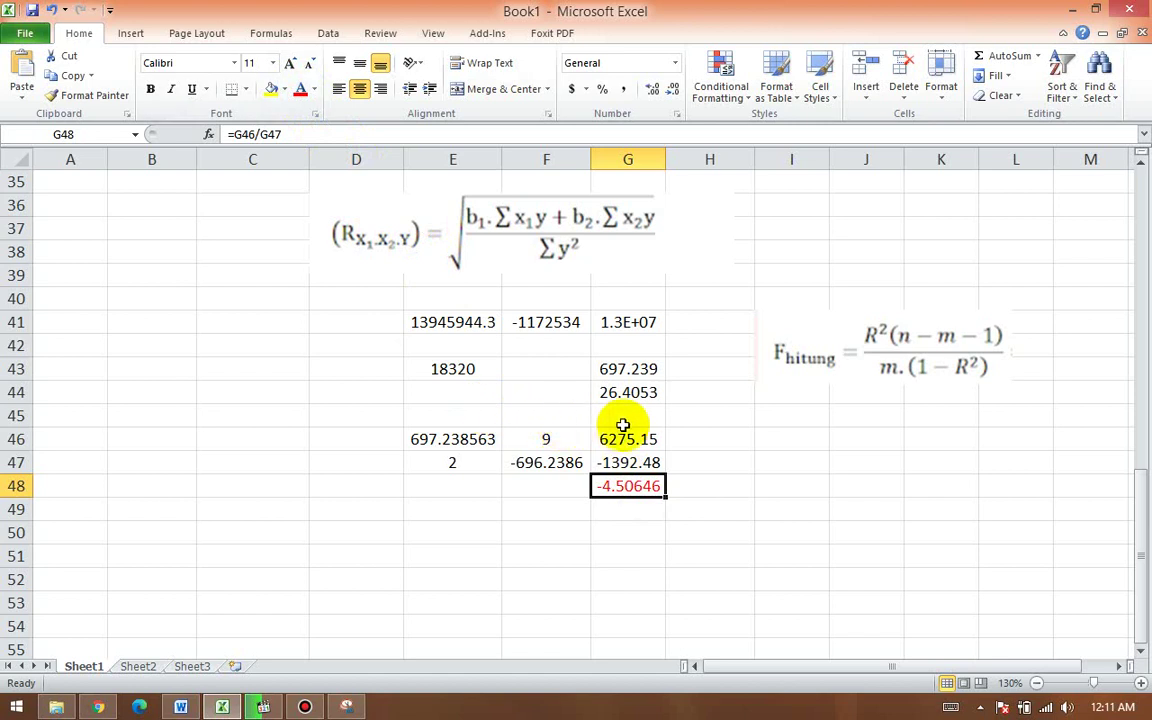
left_click(638, 393)
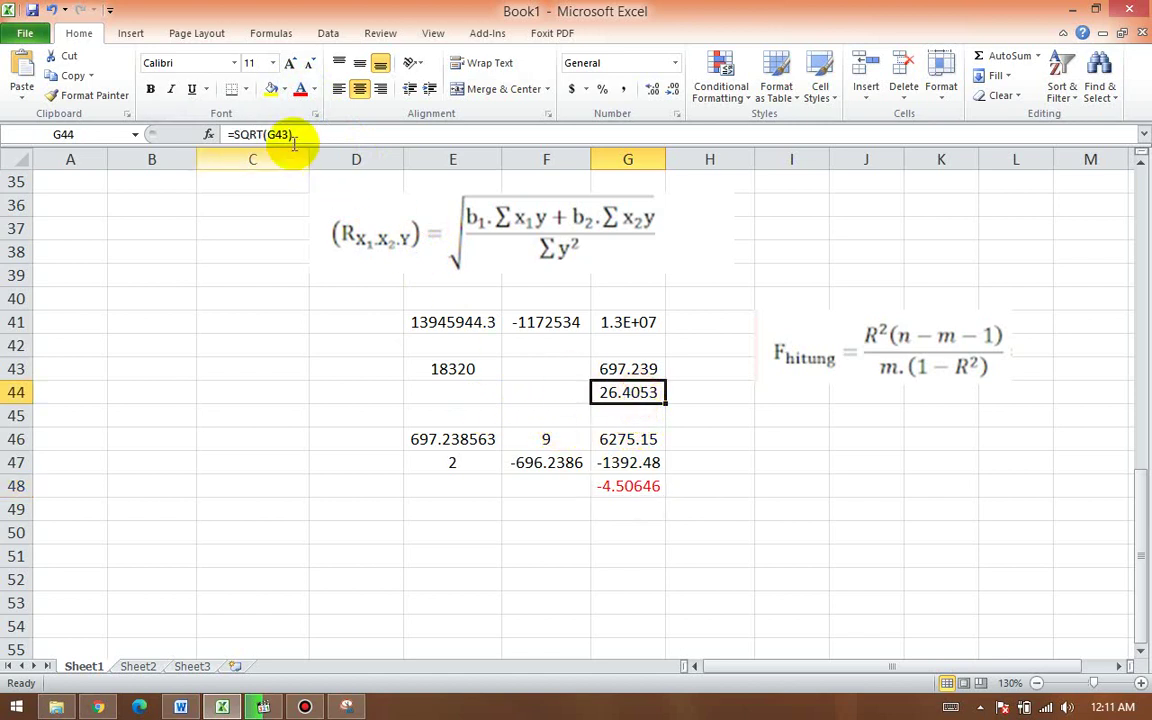
left_click(300, 89)
left_click(637, 486)
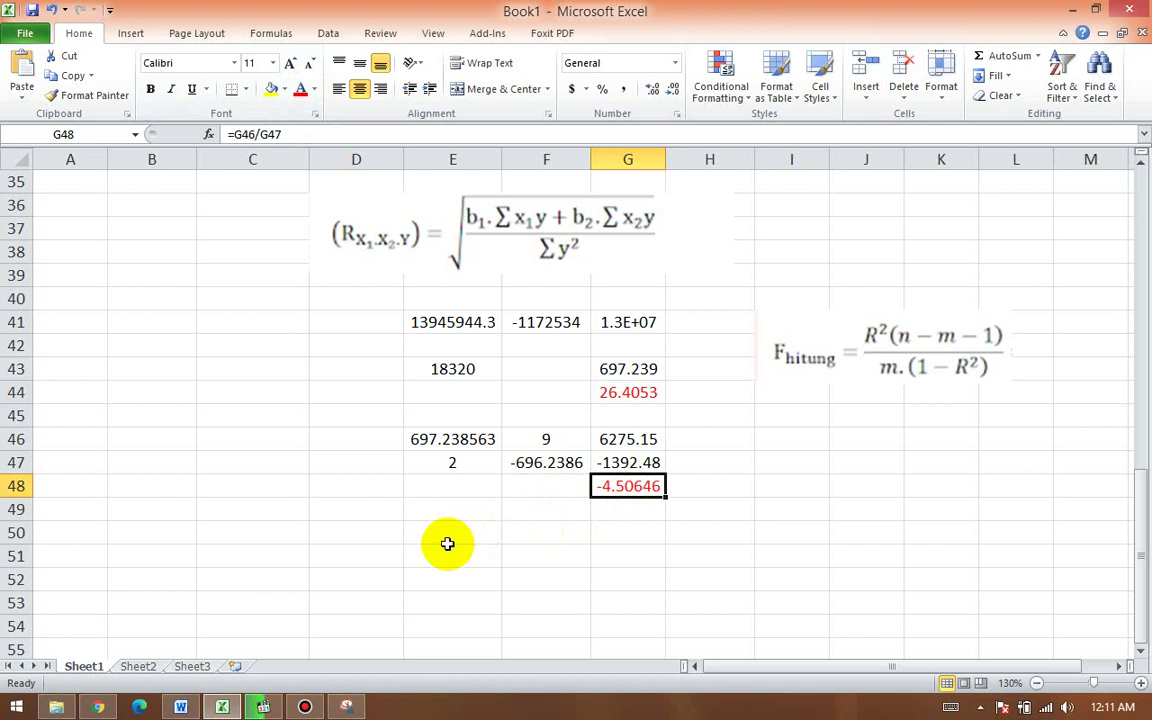
Step: Label the F hitung result by entering FHITUNG in cell F48
left_click(525, 489)
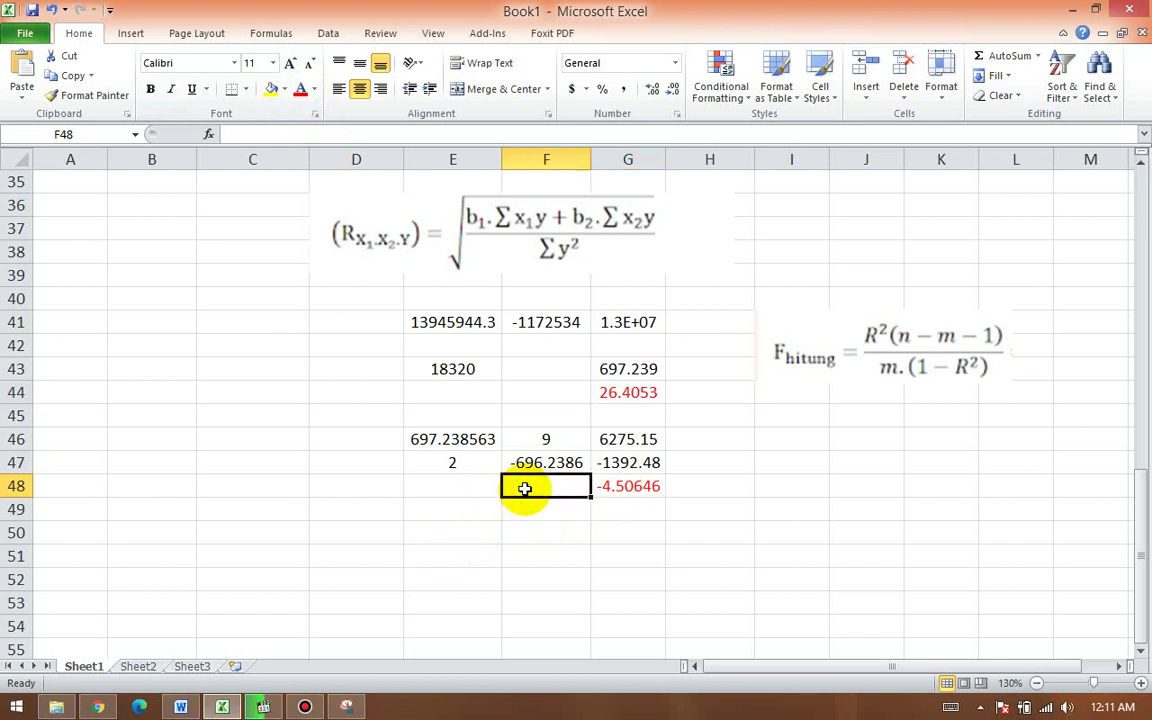
type("F")
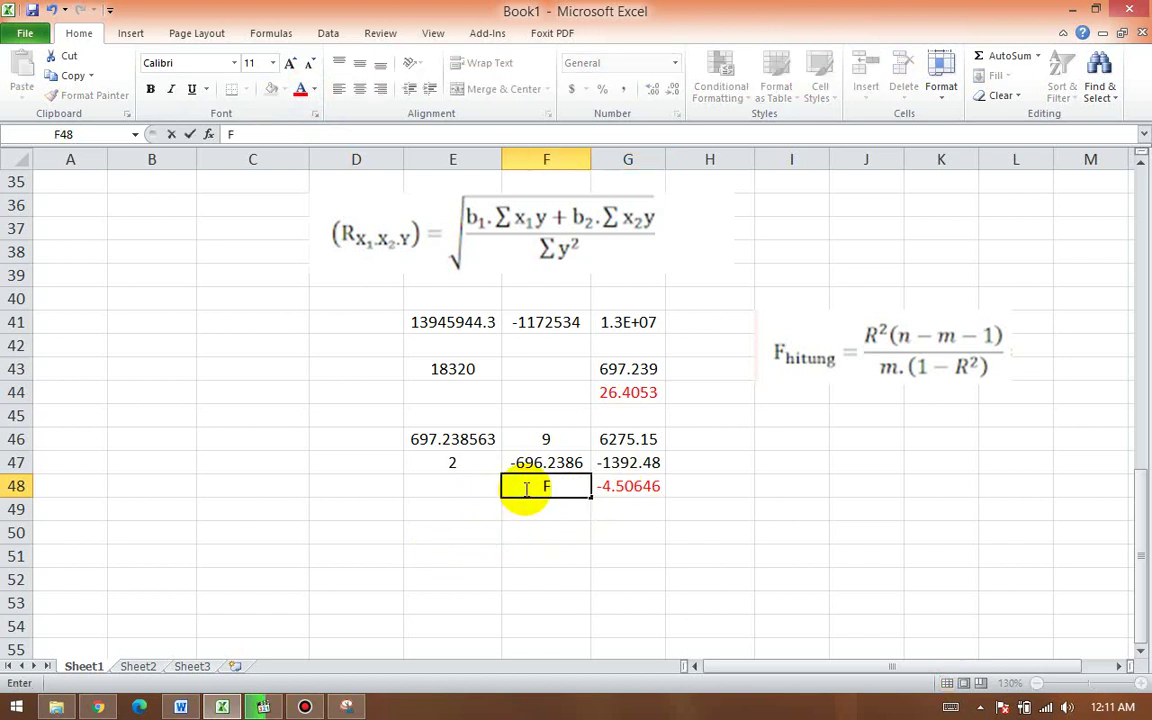
type("HITUNG")
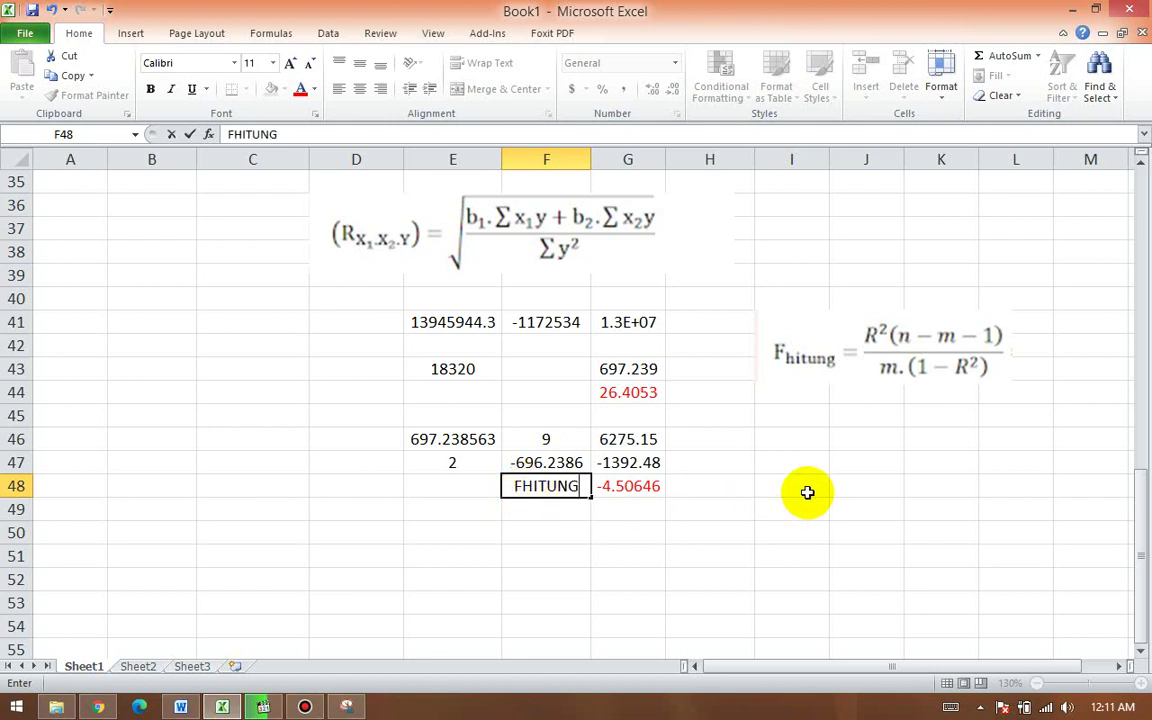
left_click(801, 491)
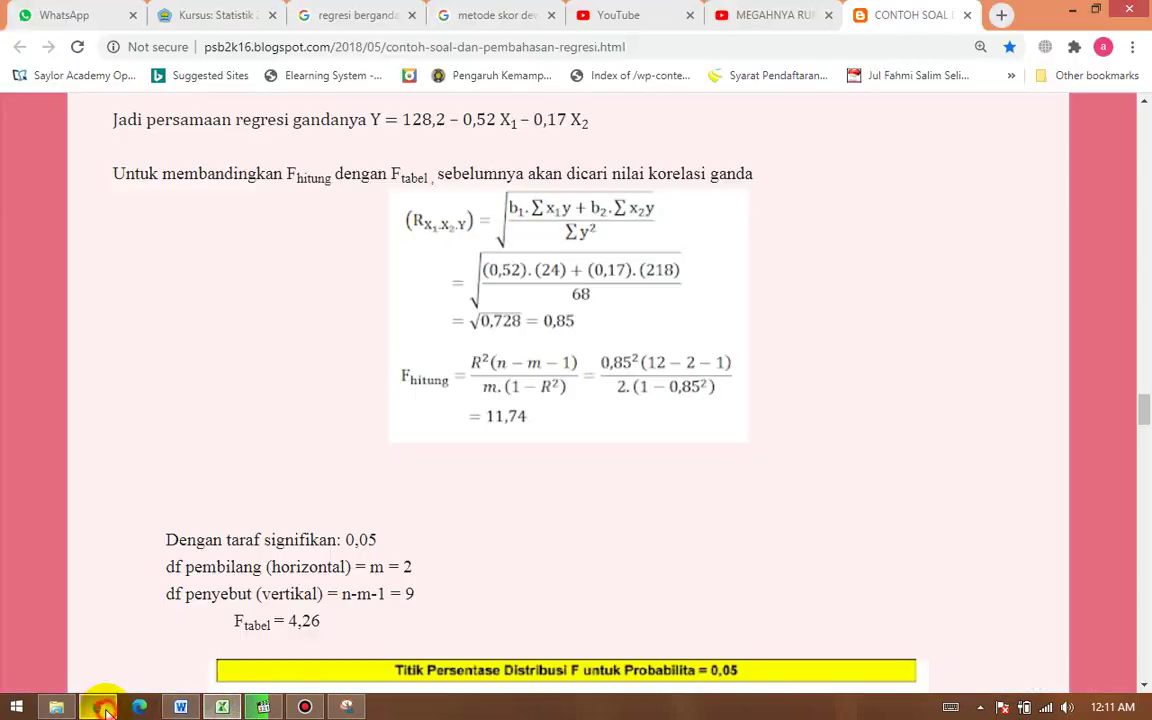
Step: Switch to Chrome and search Google for "mencari f tabel di excel" in place of the earlier query
left_click(98, 707)
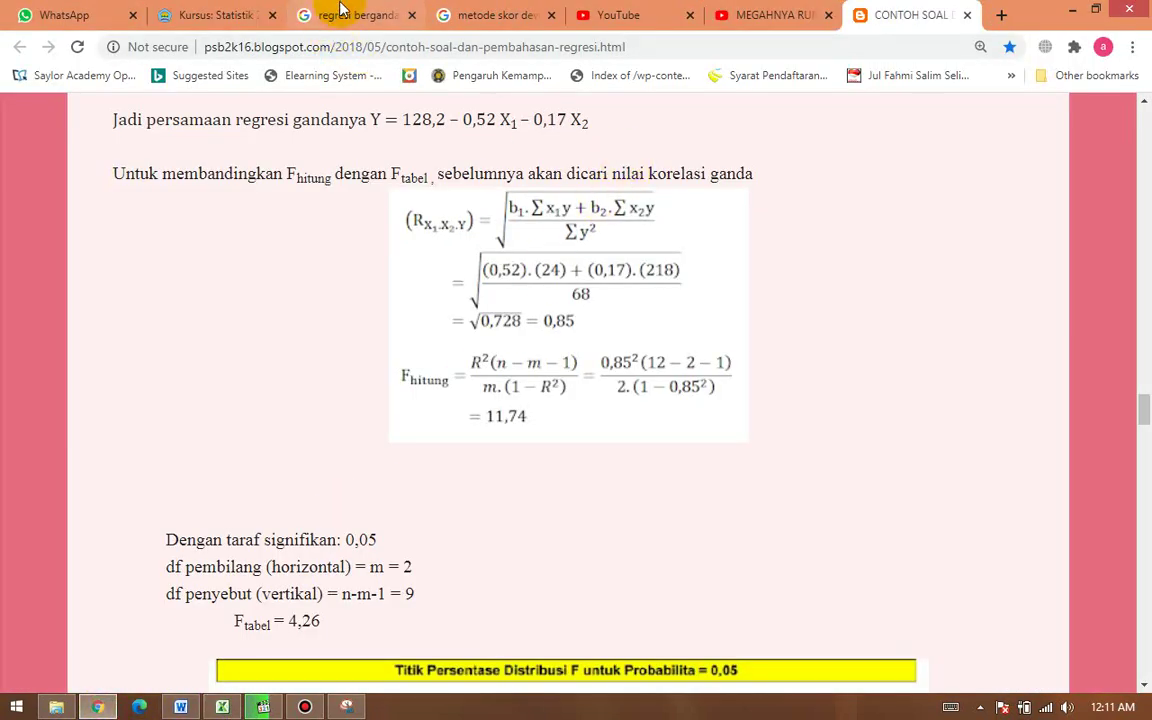
left_click(490, 30)
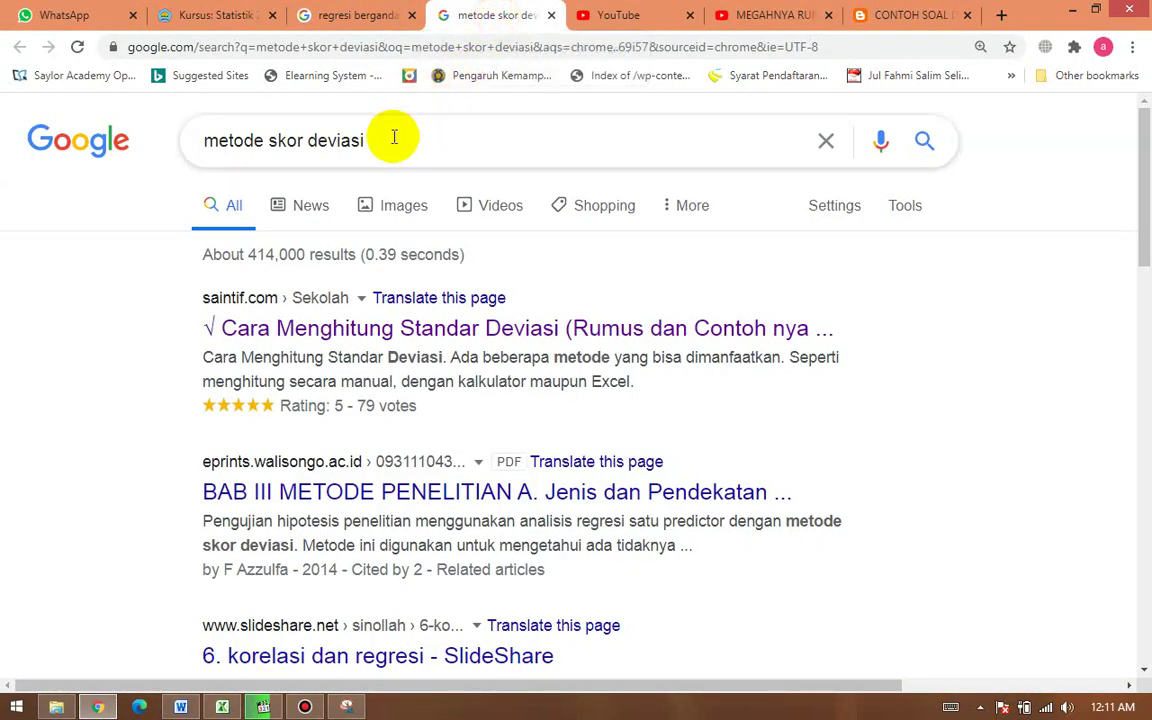
left_click_drag(392, 138, 155, 143)
type("MENCA")
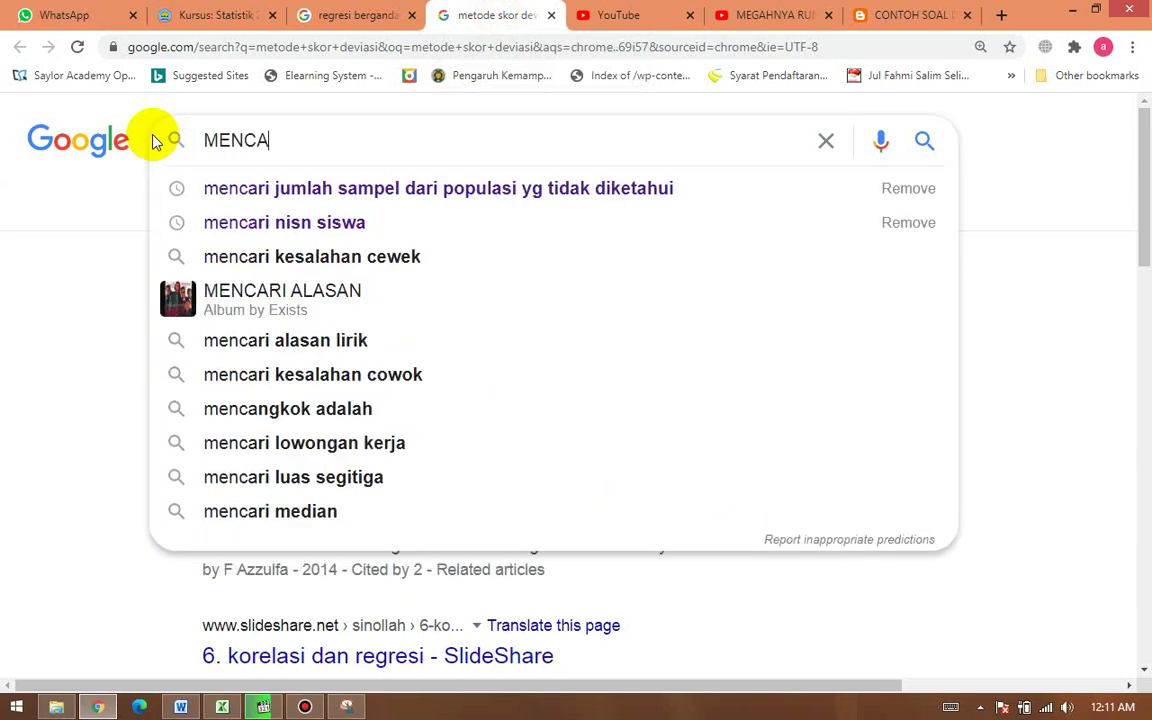
type("RI F TAB")
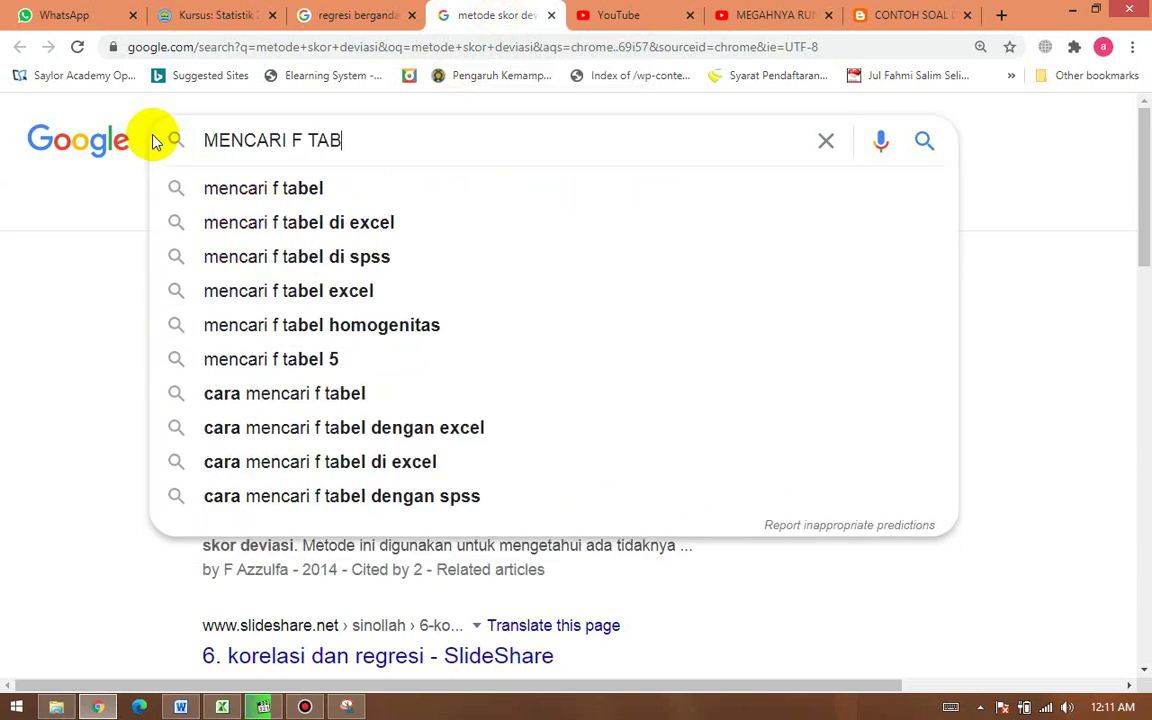
type("EL DI")
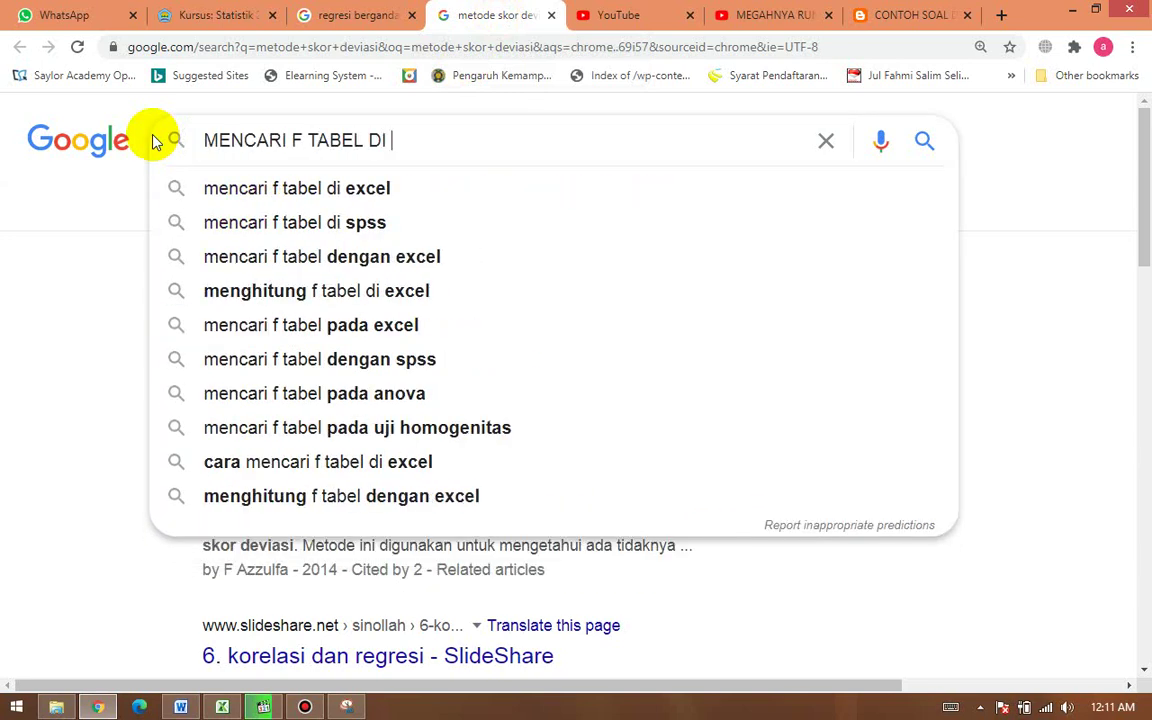
left_click(258, 188)
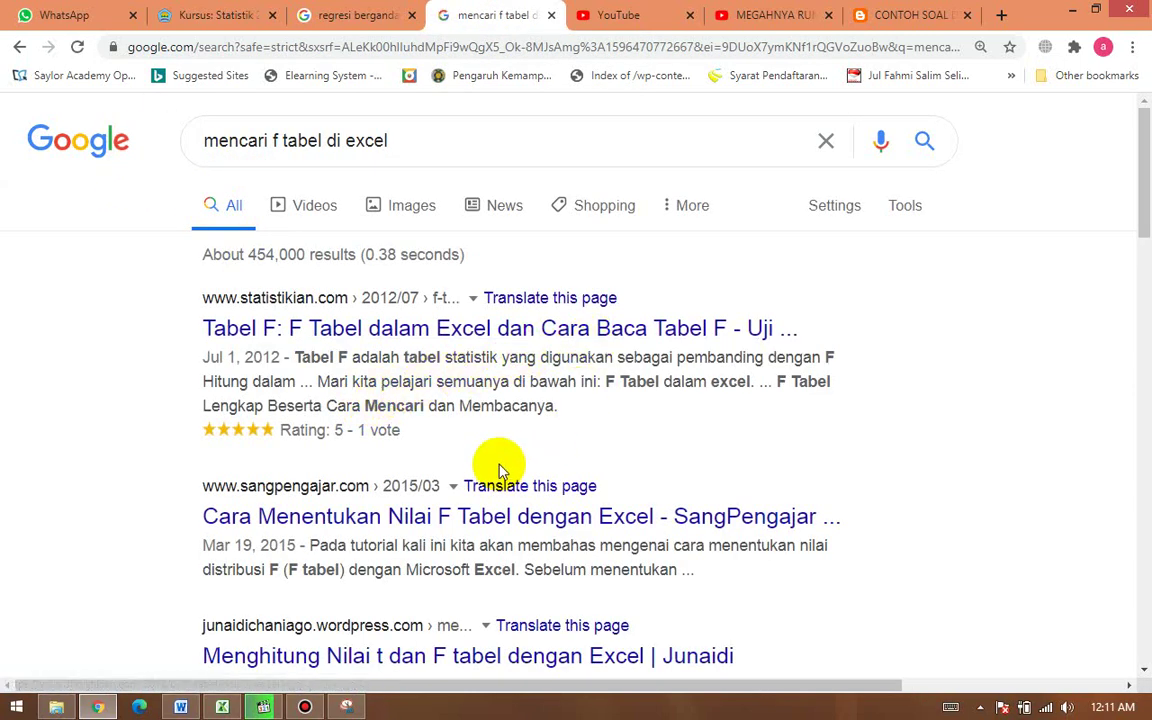
Step: Open the result "Menghitung Nilai t dan F tabel dengan Excel" in a new tab and read its F tabel formula, enlarged to 125%
scroll(497, 460, "down", 1)
scroll(495, 458, "down", 1)
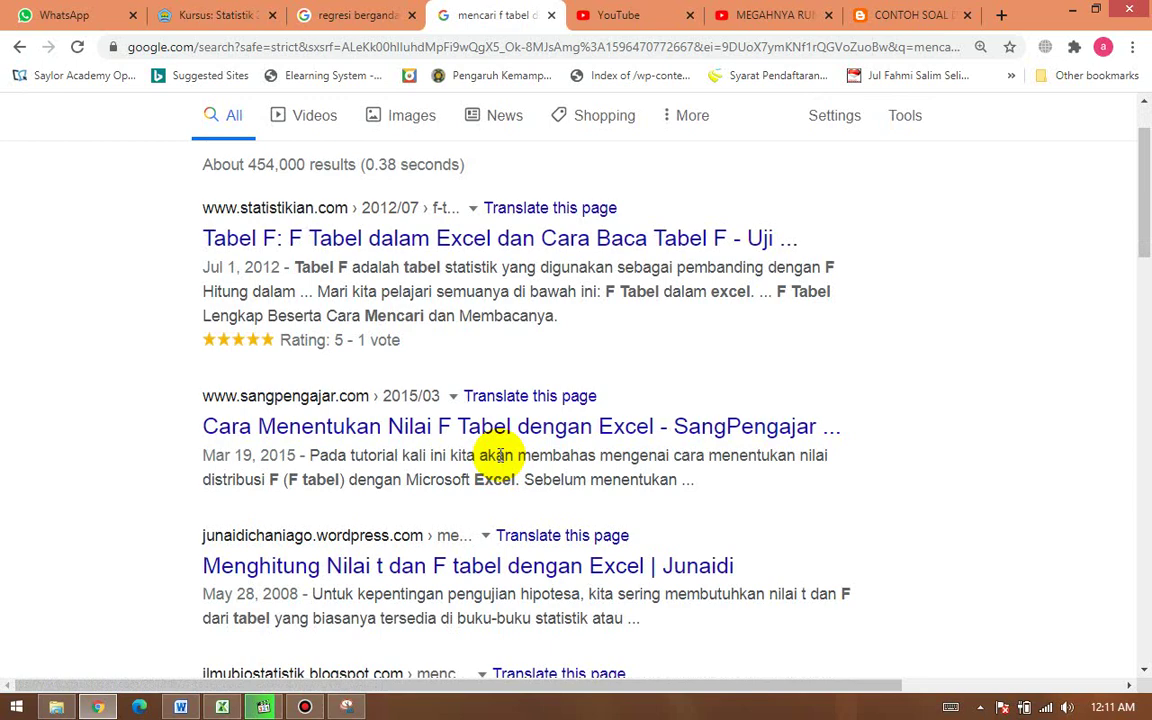
right_click(524, 565)
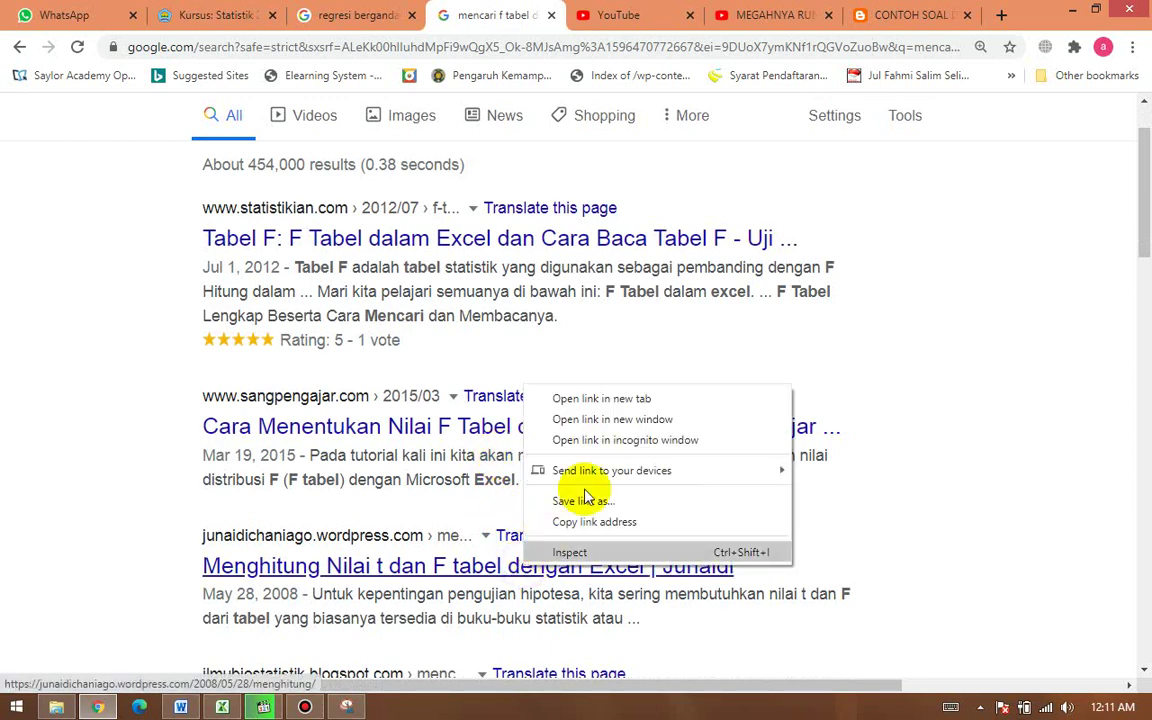
left_click(663, 398)
left_click(557, 14)
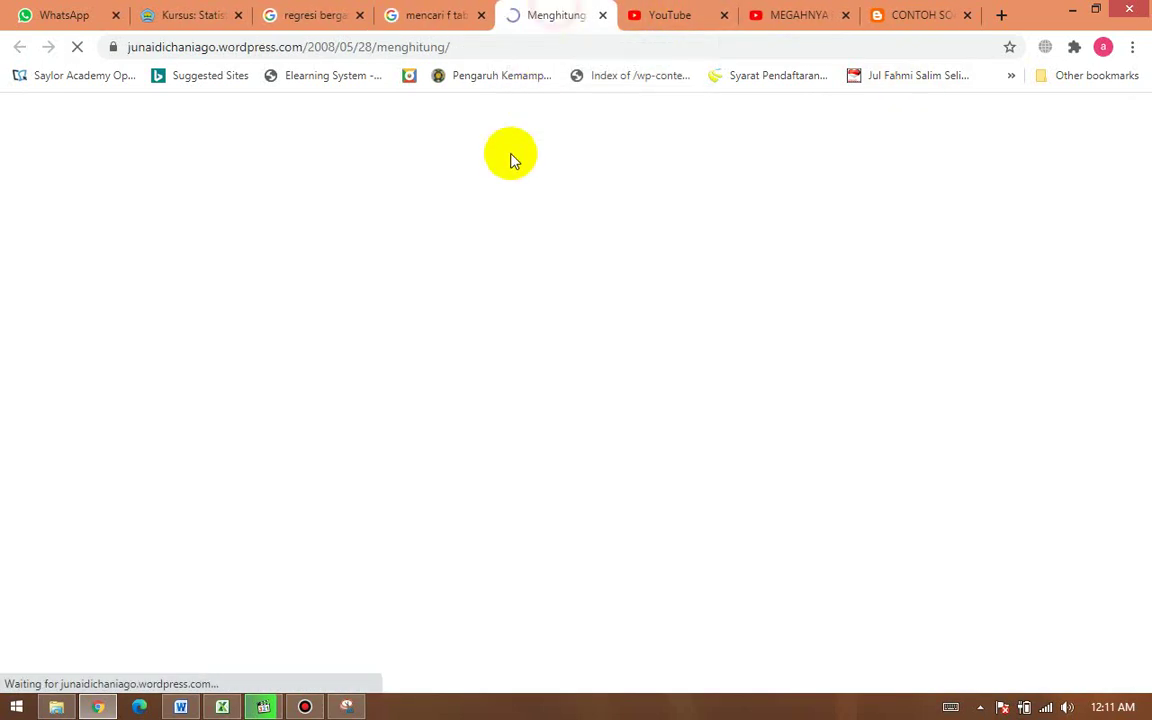
scroll(488, 442, "down", 5)
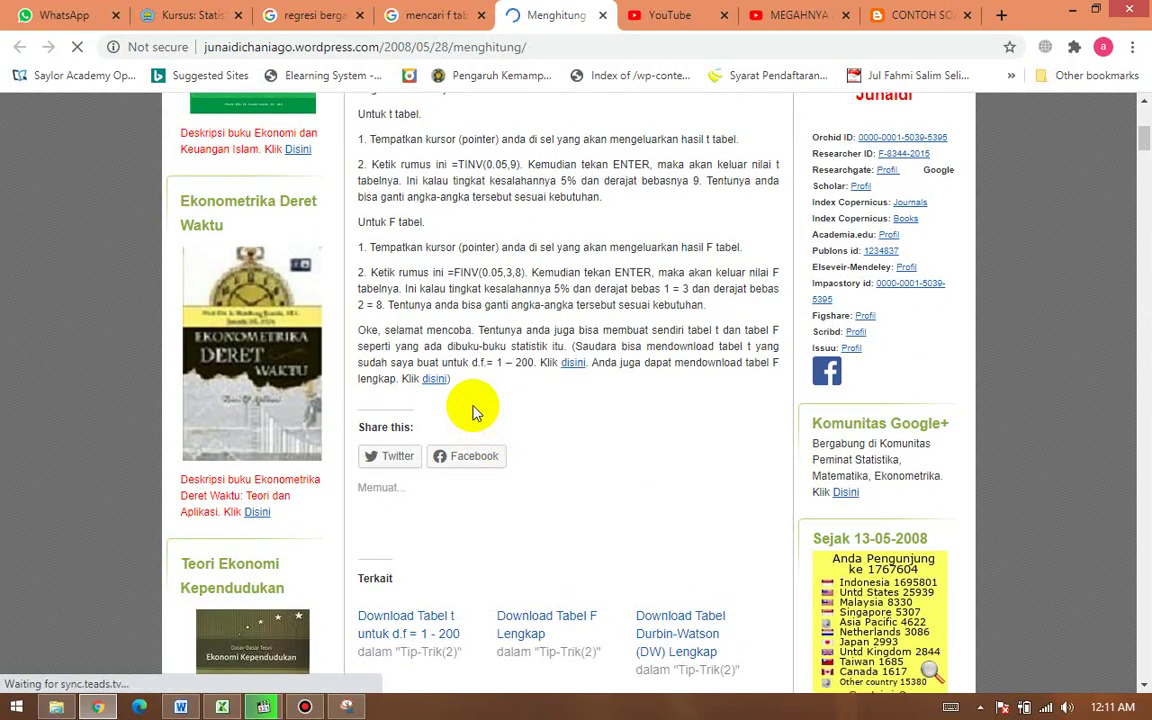
key("ctrl+equal")
key("ctrl+equal")
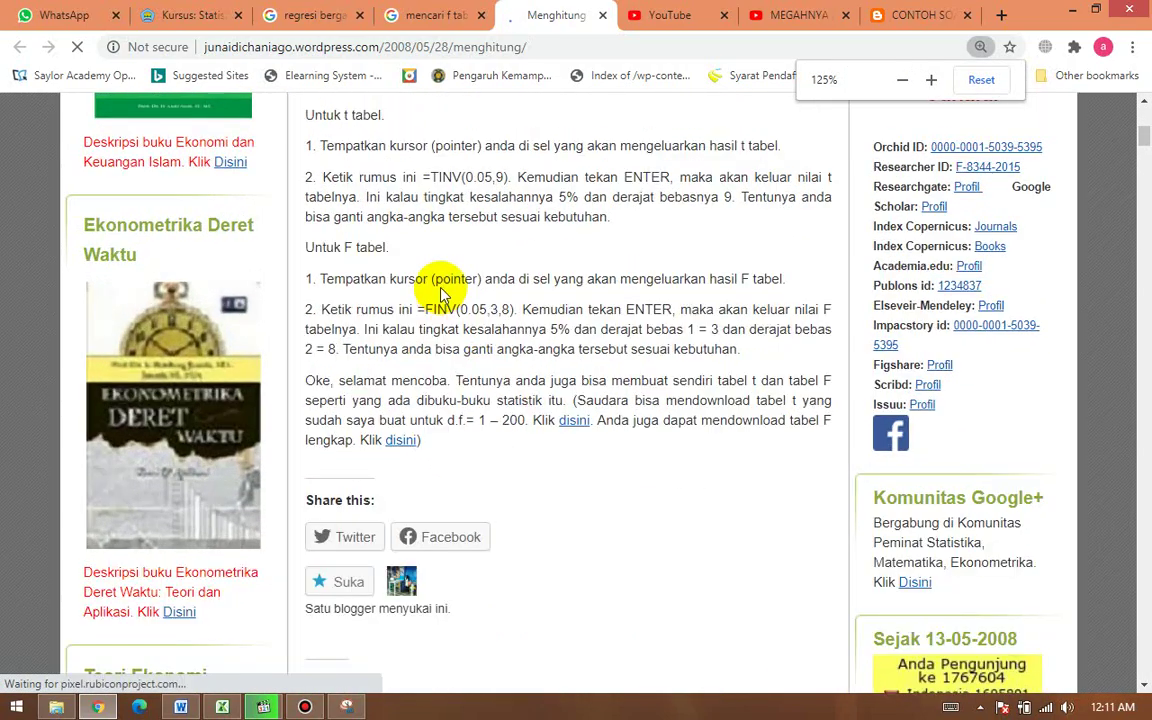
scroll(450, 296, "down", 3)
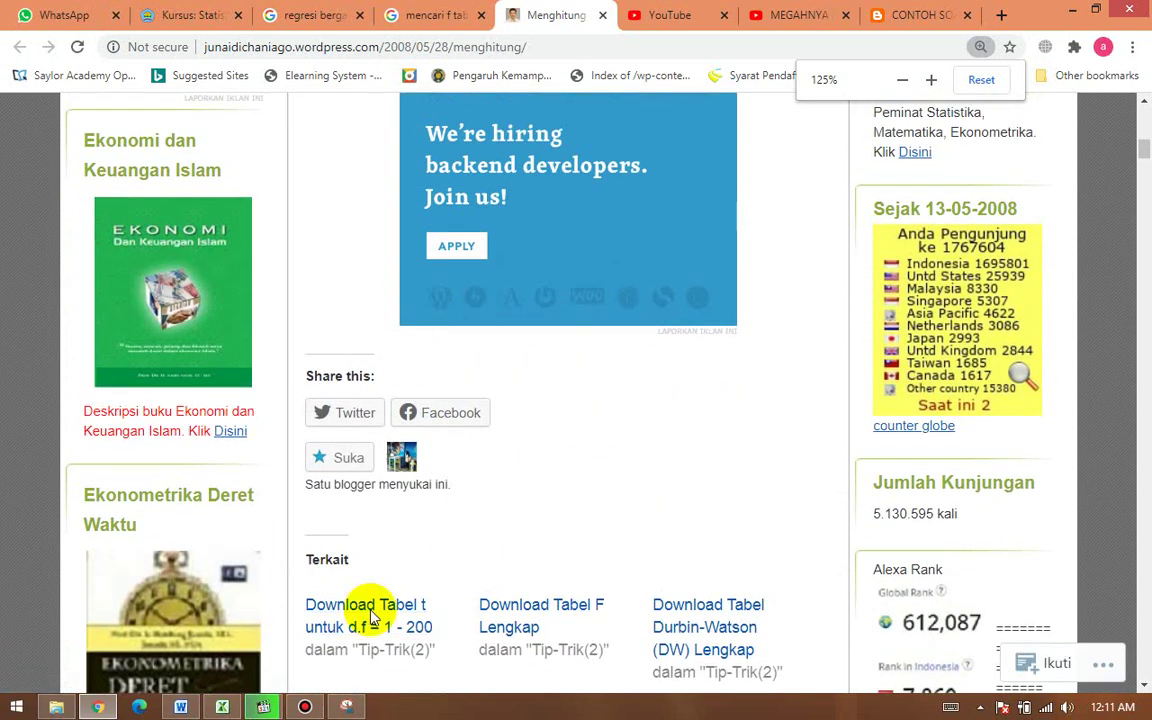
Step: Switch back to Excel and enter the label FTABEL in cell I48
left_click(224, 707)
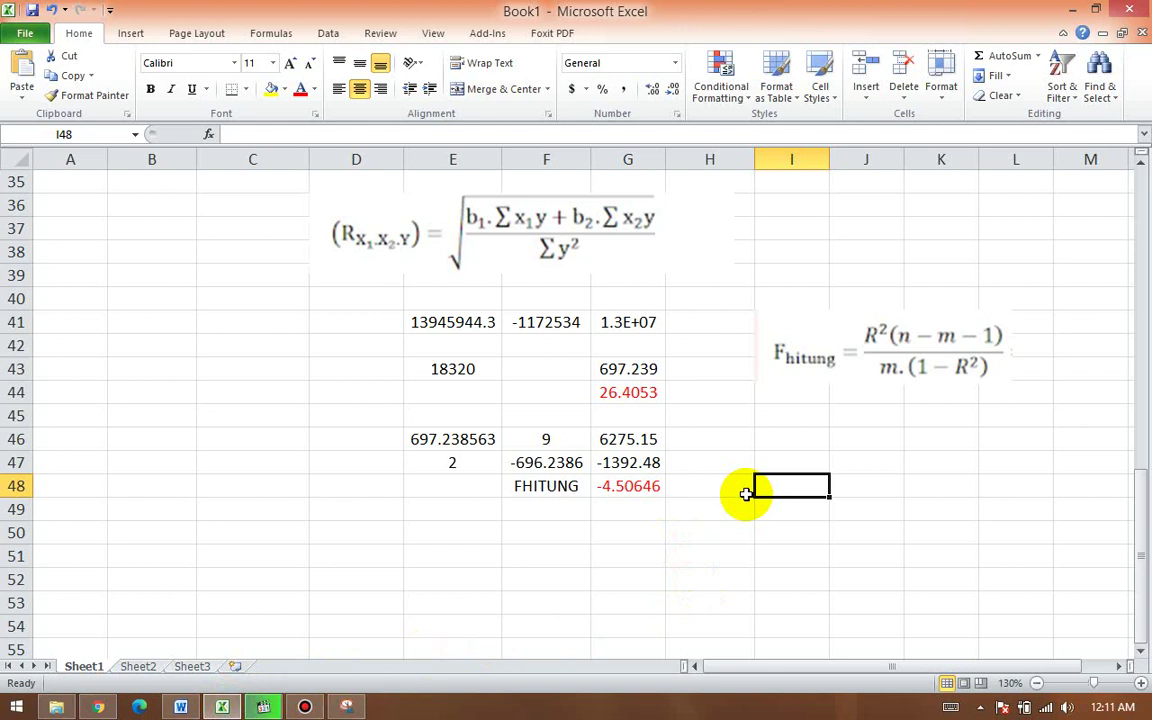
type("FTA")
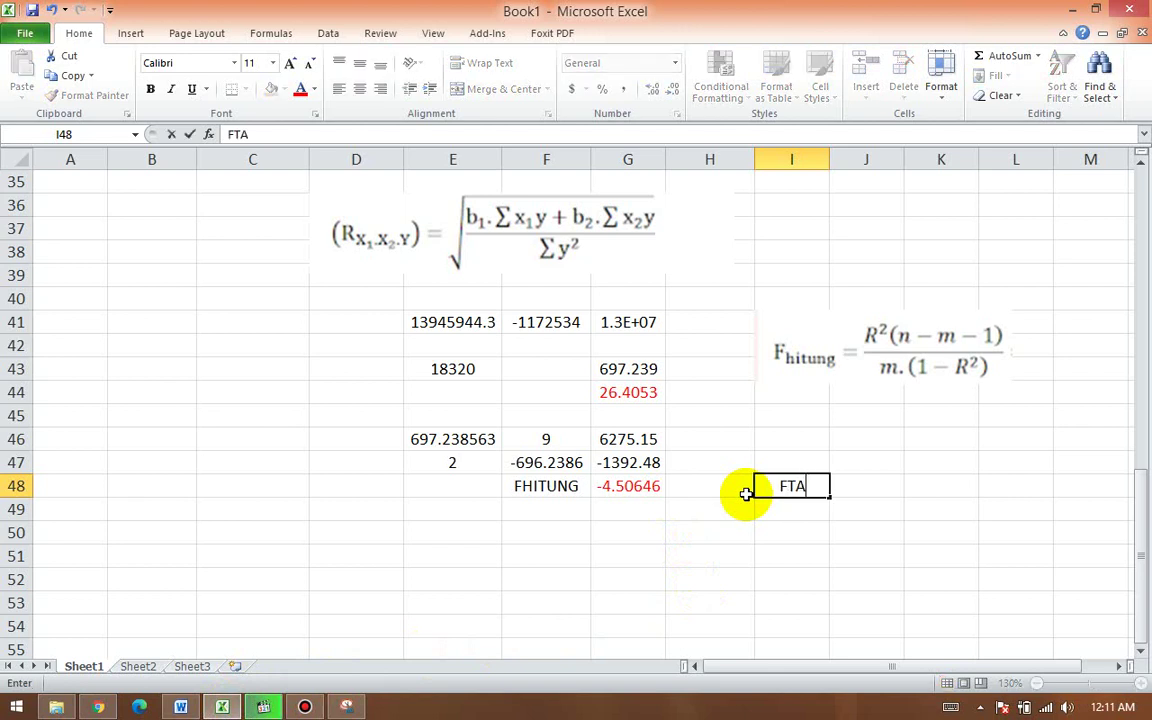
type("BEL")
key("Tab")
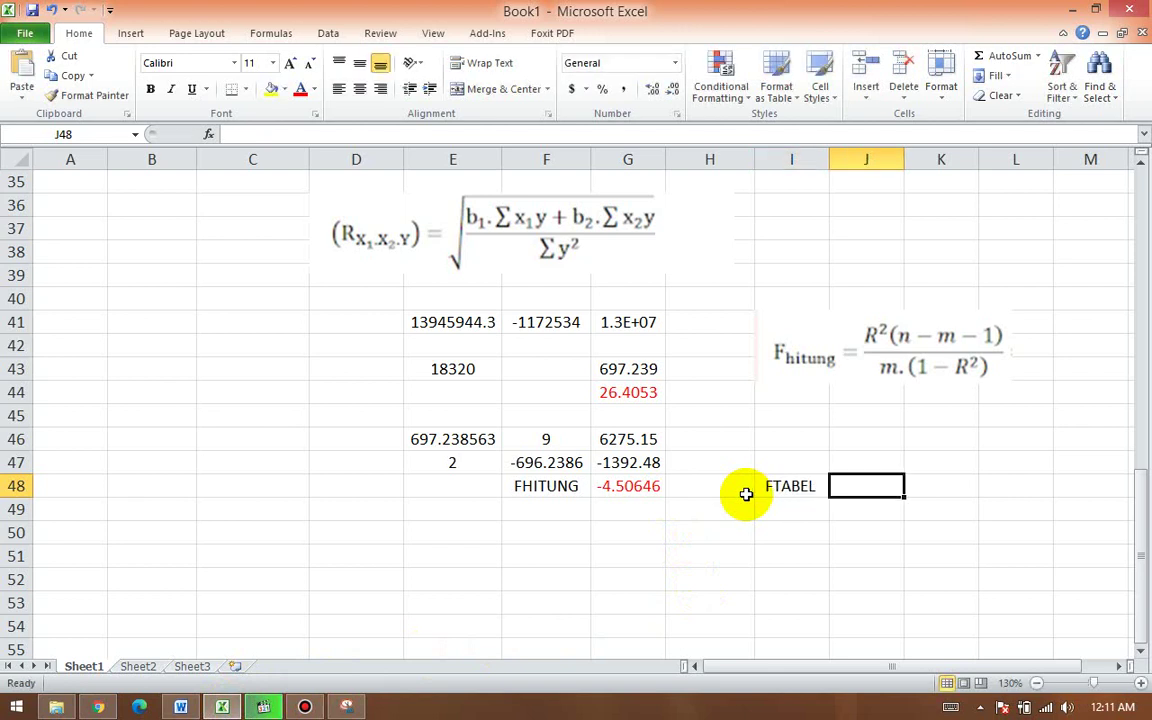
Step: Begin the F tabel formula in cell J48 with =FINV(0.05, leaving the degrees of freedom open
type("=")
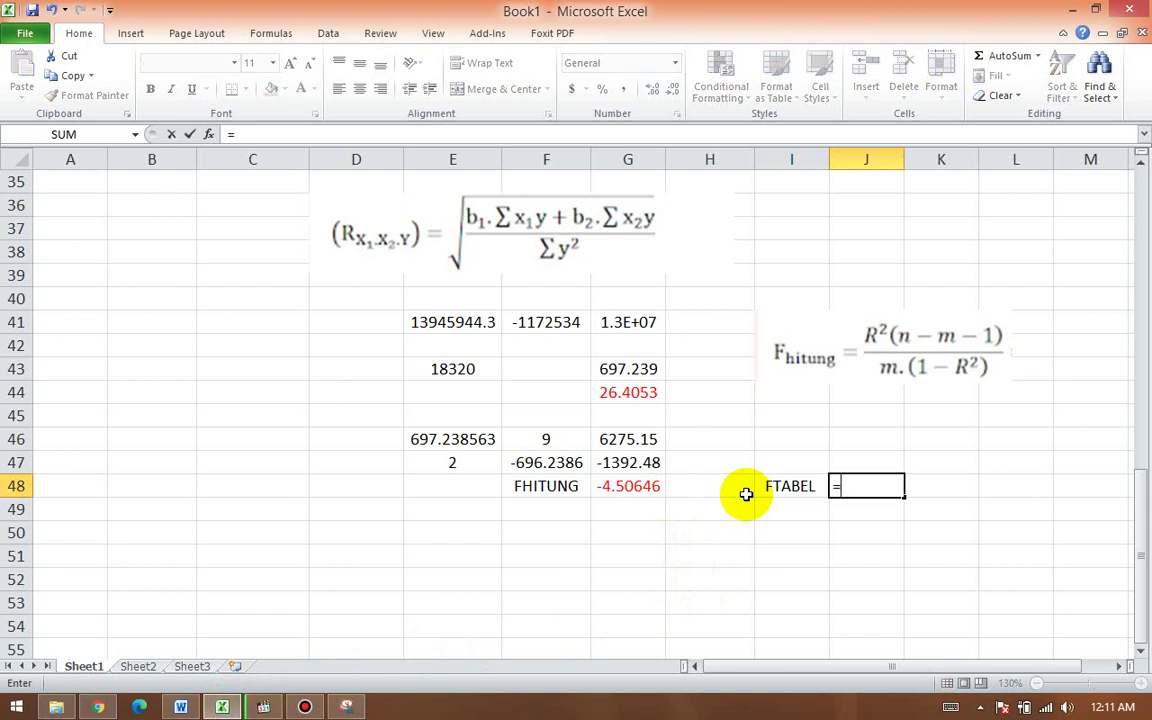
type("FINV")
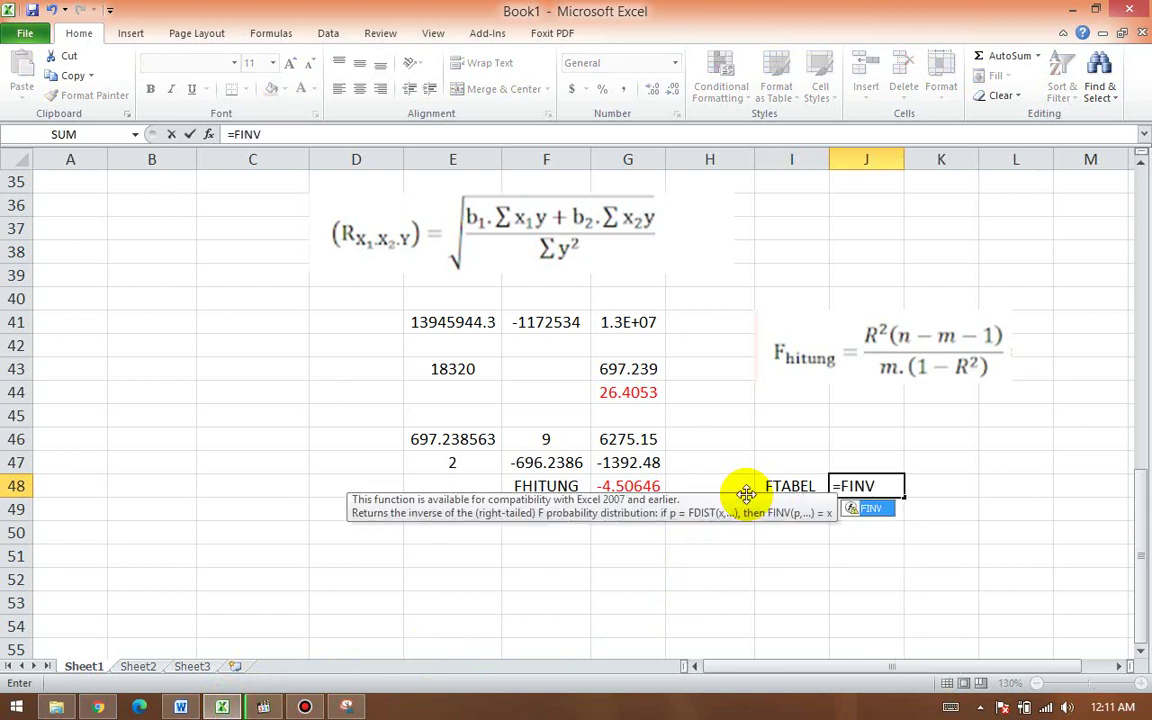
type("(0.05")
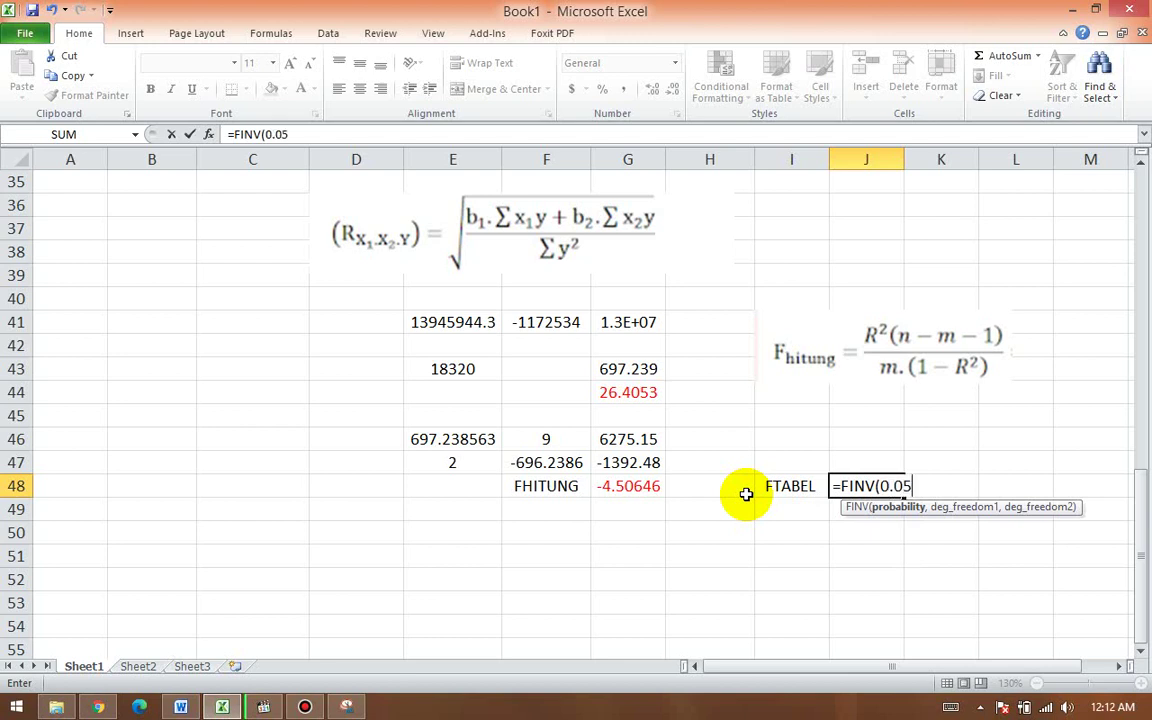
type(",")
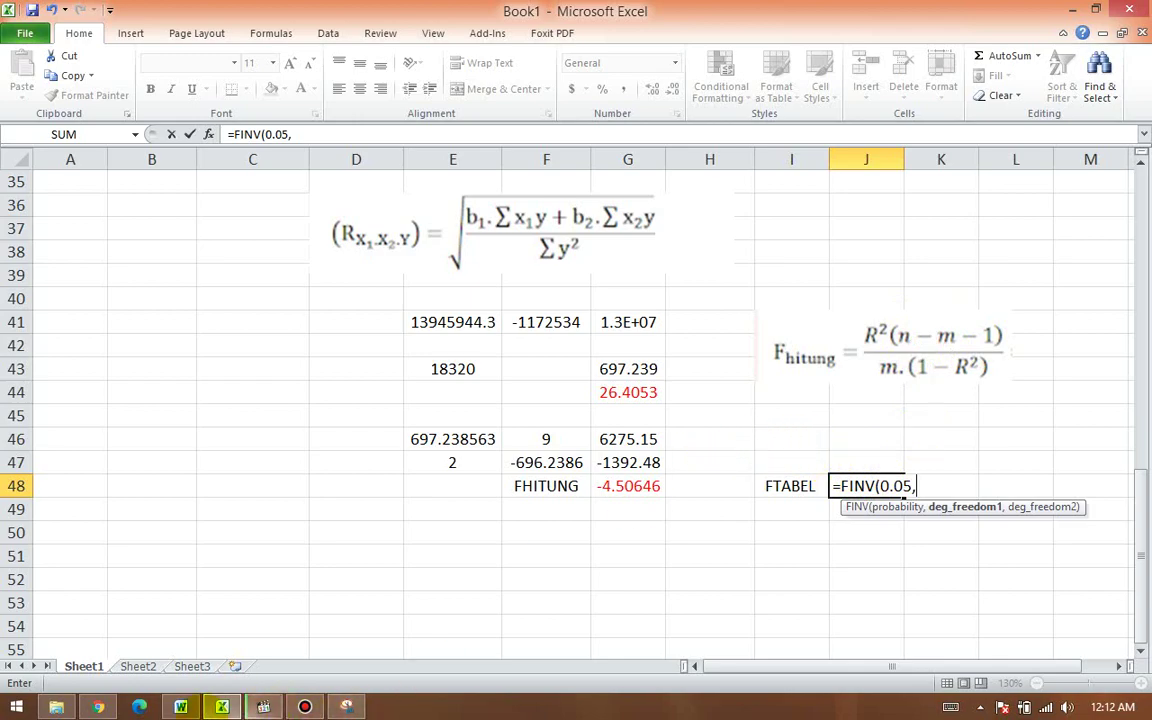
Step: Return to the article in Chrome and examine how the FINV example sets the error level and both degrees of freedom
left_click(98, 707)
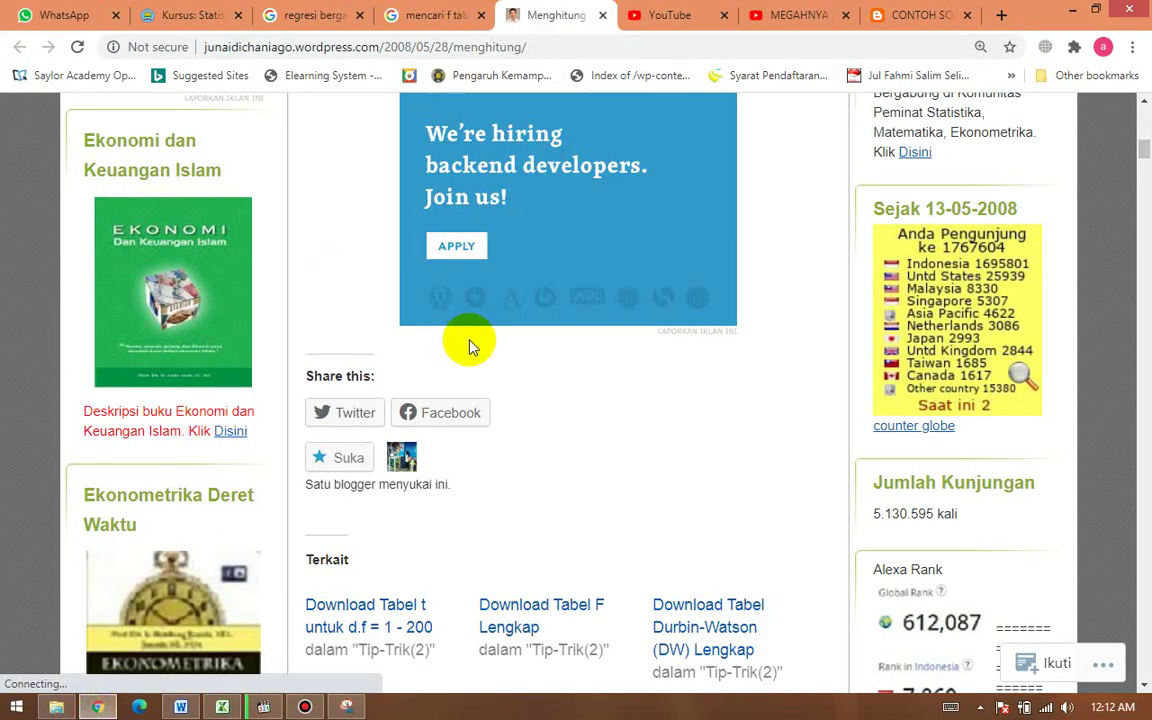
scroll(470, 342, "up", 5)
scroll(478, 345, "up", 1)
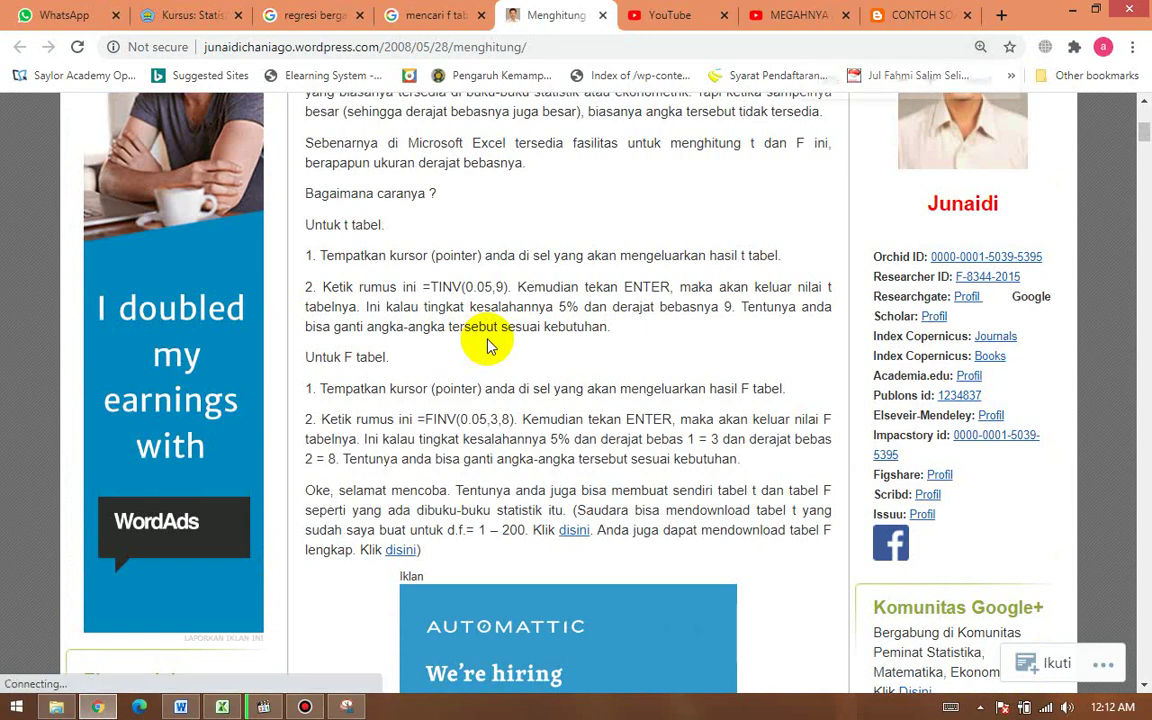
scroll(488, 338, "up", 4)
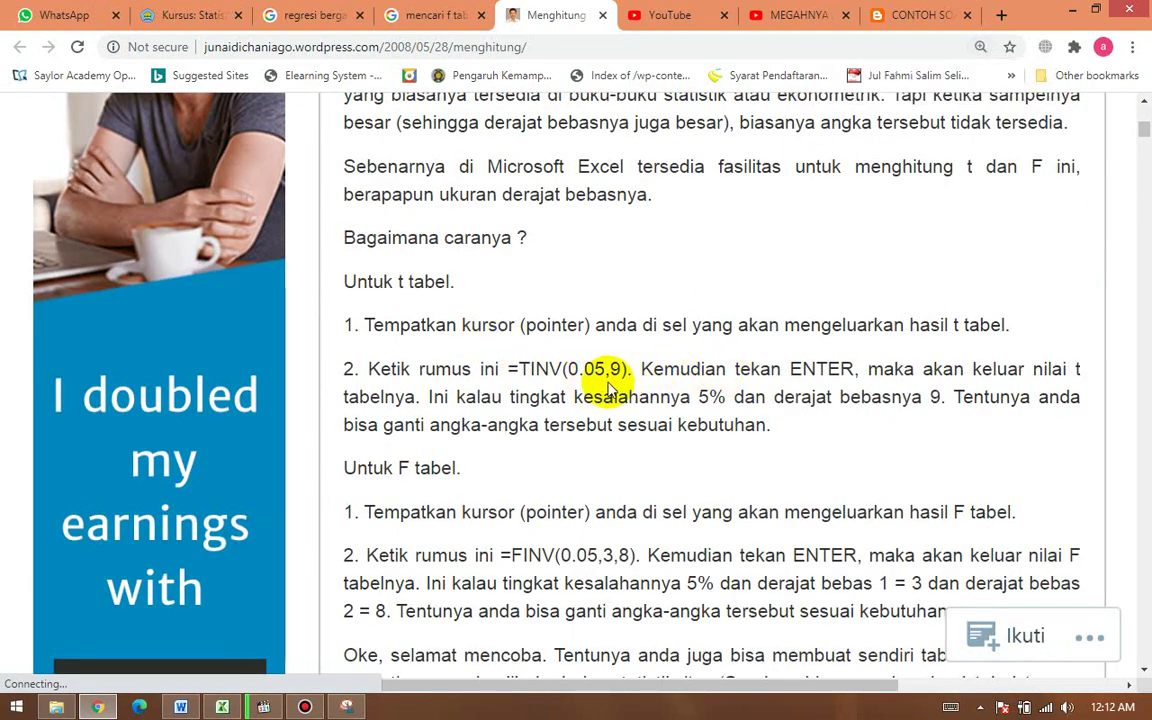
scroll(548, 385, "down", 2)
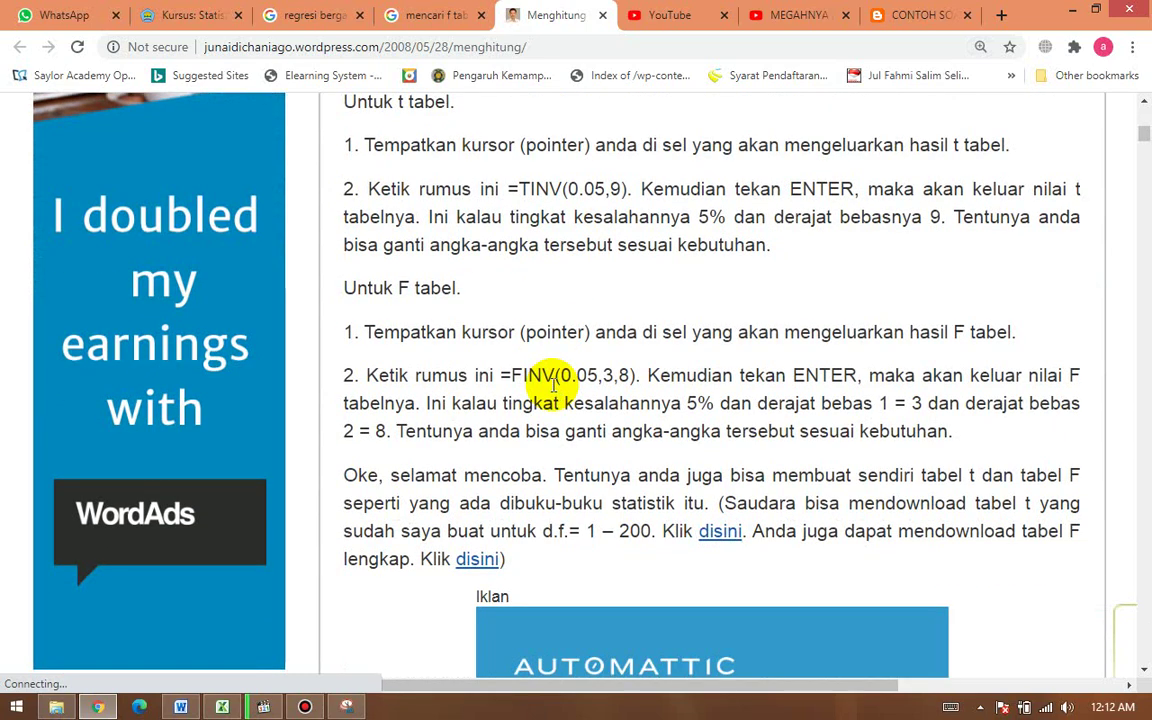
scroll(581, 385, "up", 3)
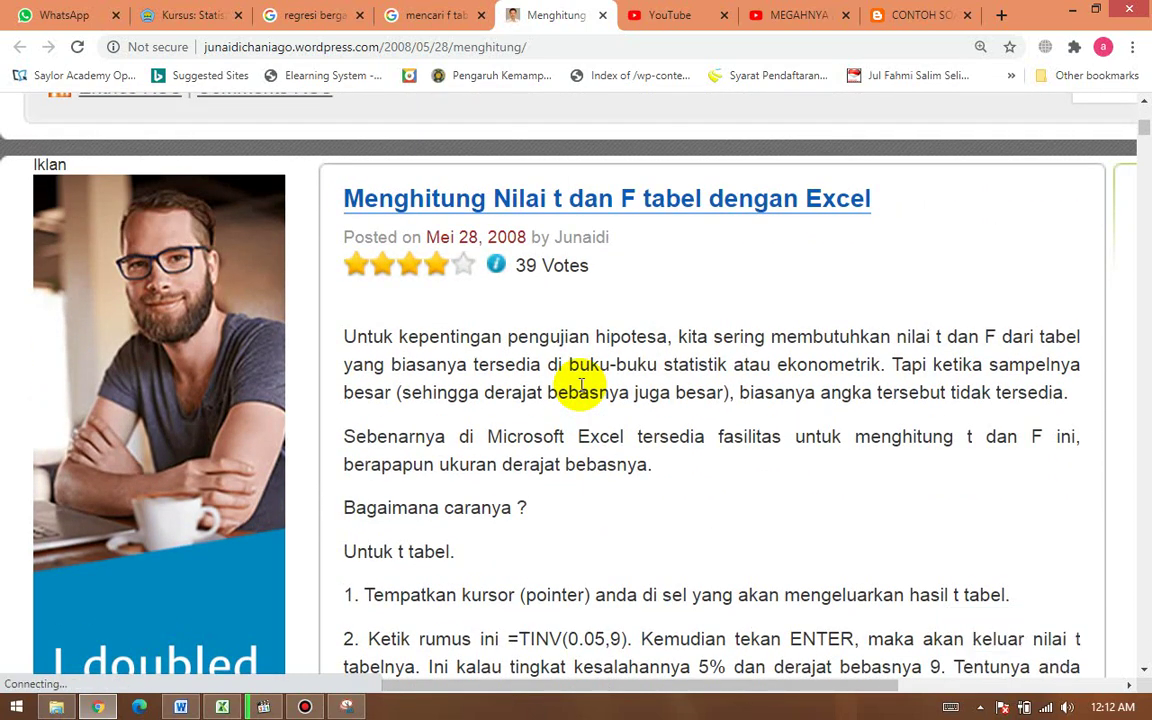
scroll(581, 385, "down", 4)
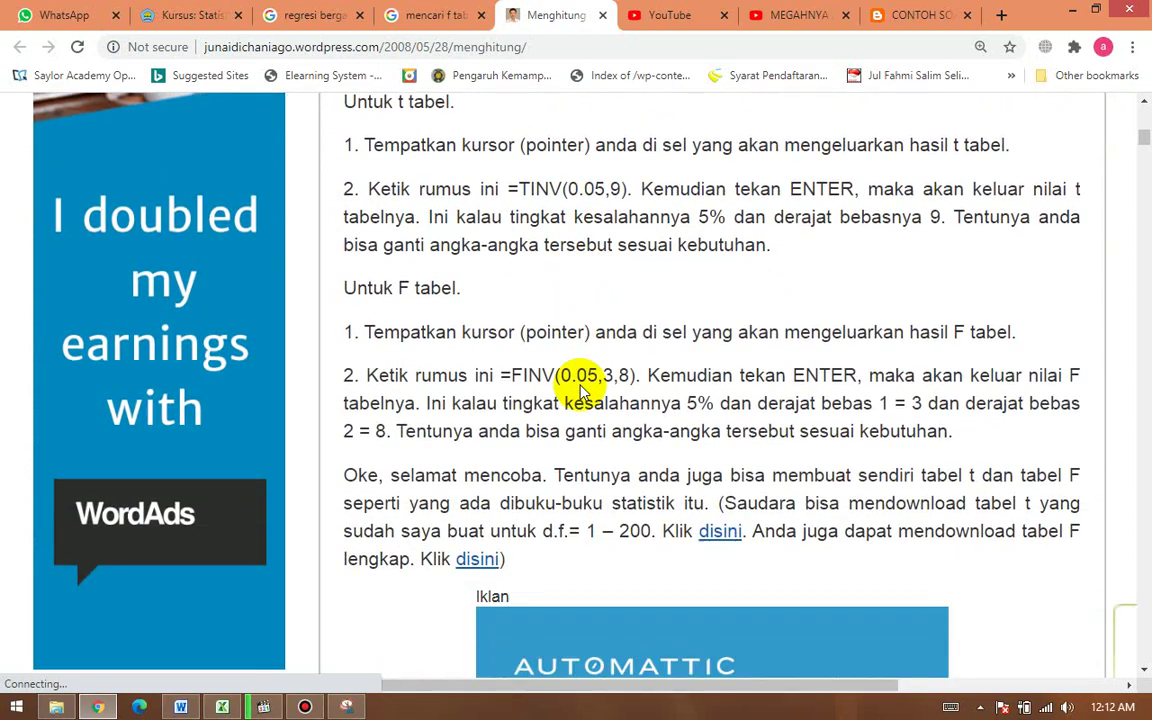
scroll(581, 385, "down", 1)
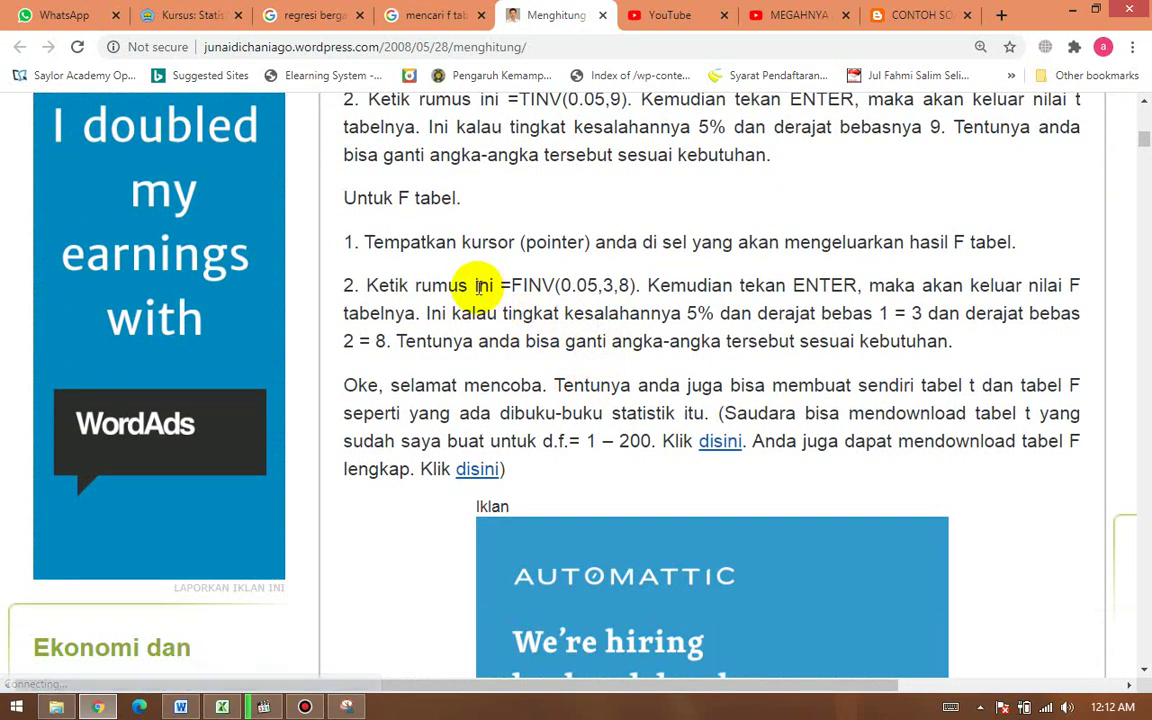
left_click_drag(477, 284, 920, 313)
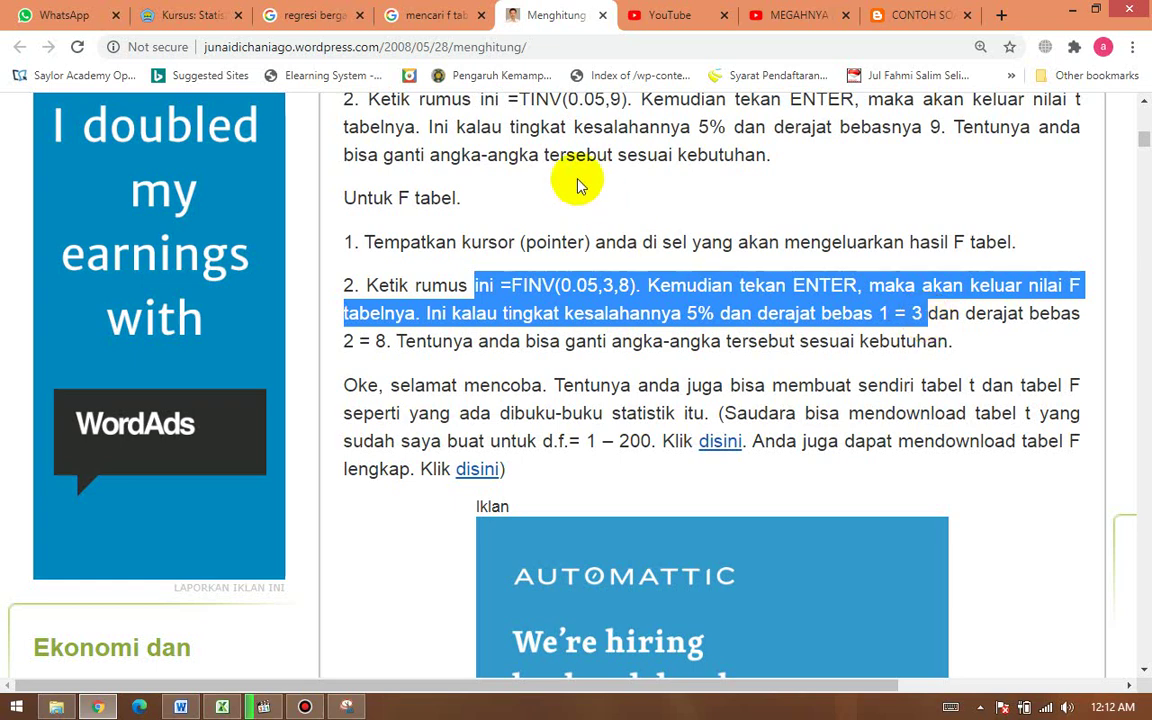
Step: Return to the Google results and open the Statistikian and SangPengajar articles on F tabel in new tabs
left_click(445, 18)
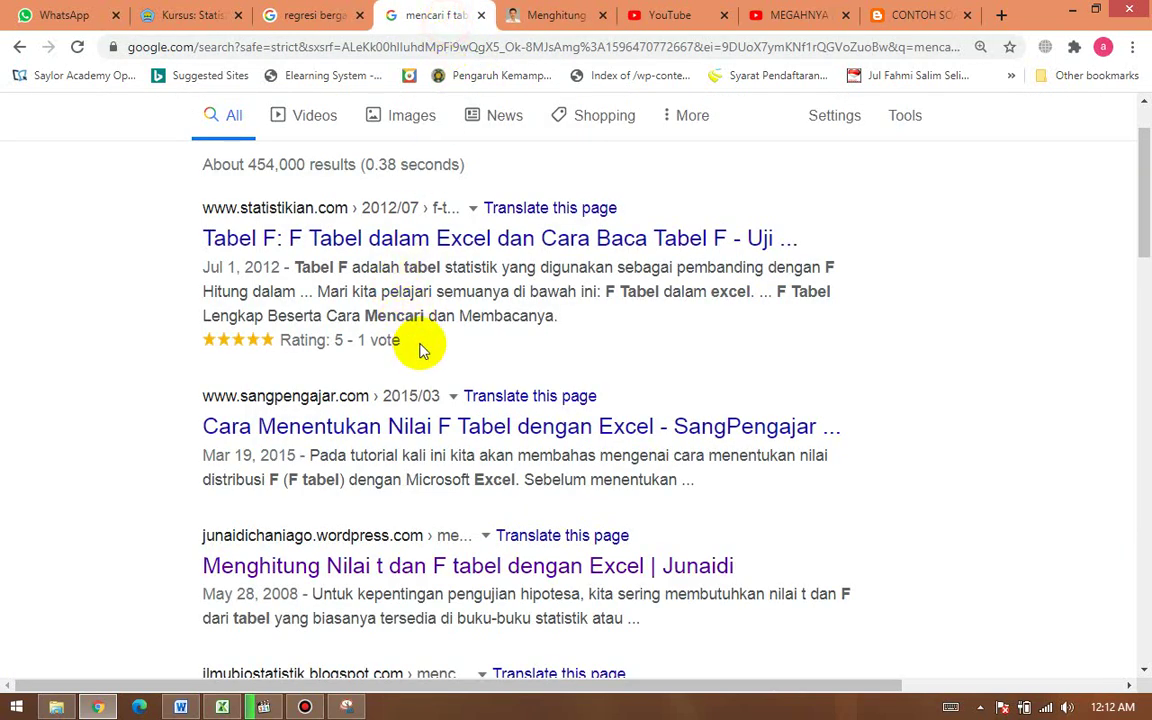
right_click(540, 244)
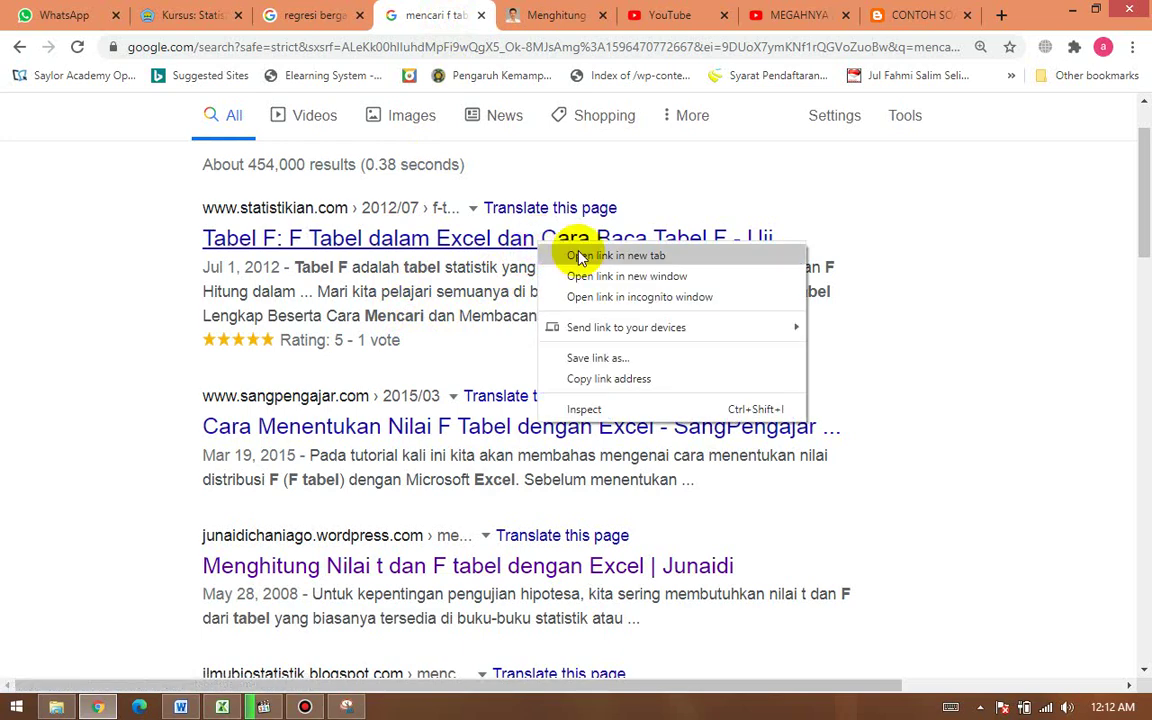
left_click(612, 256)
scroll(478, 365, "down", 1)
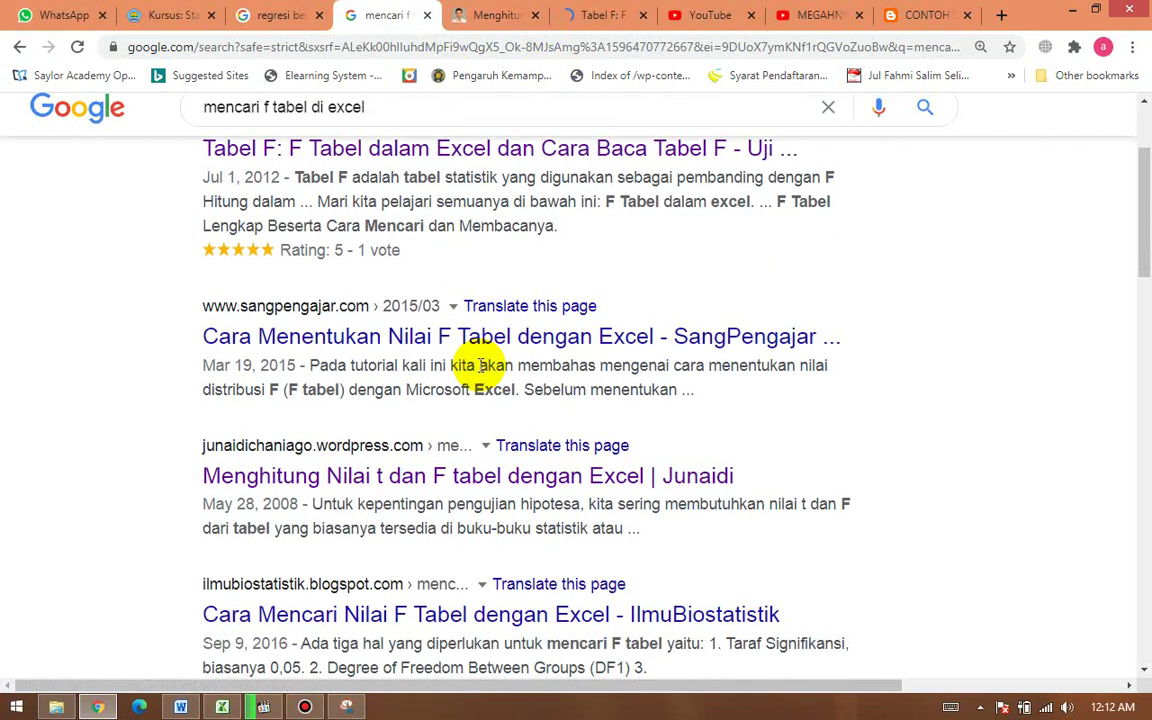
scroll(466, 410, "down", 2)
scroll(463, 416, "up", 2)
right_click(520, 338)
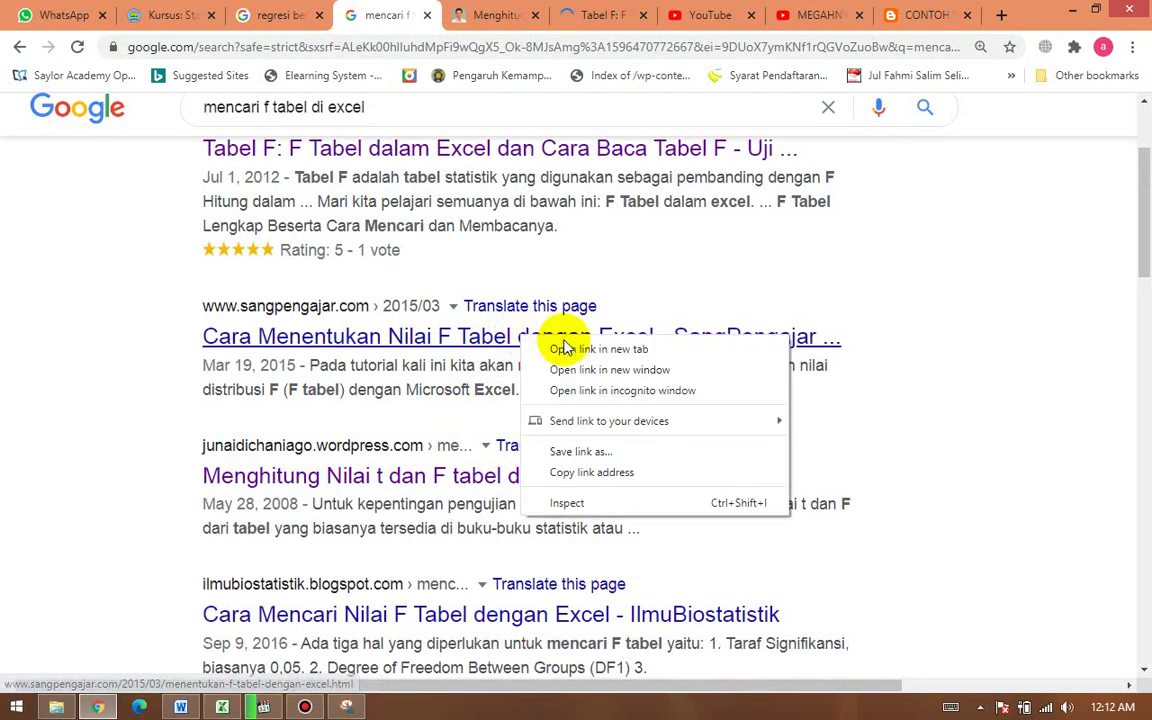
left_click(572, 346)
Step: Read how the Statistikian article defines DF1 and DF2, and check the degrees of freedom in the blog's worked regression example
left_click(542, 17)
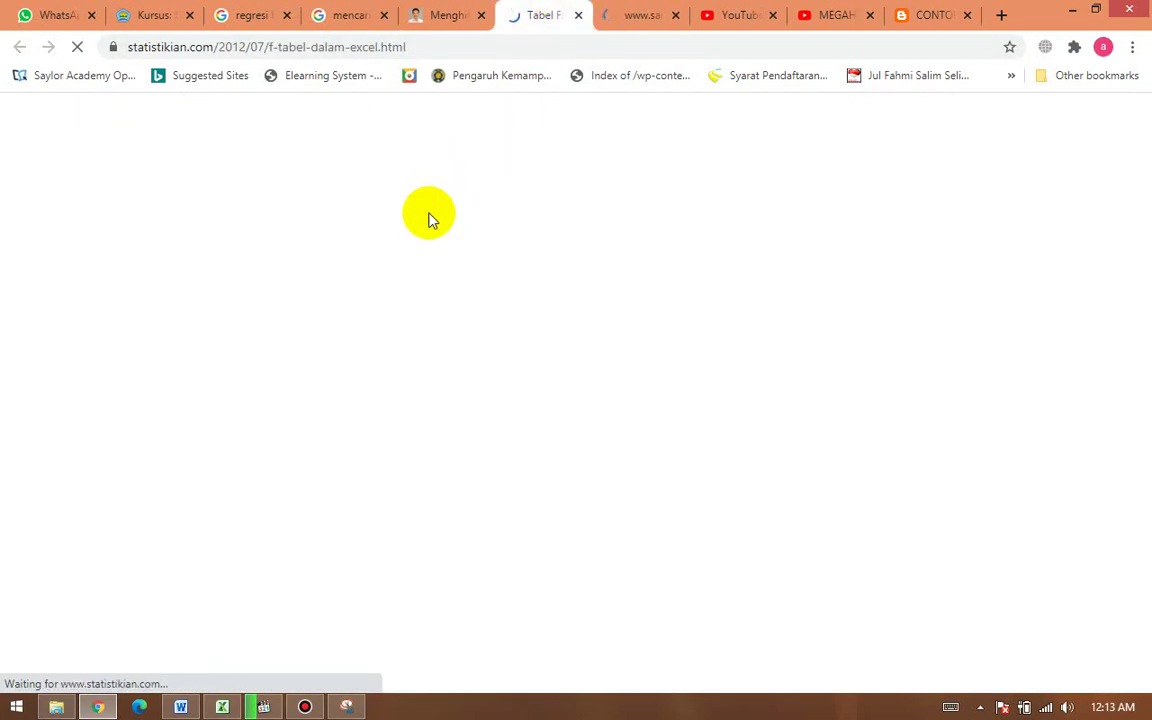
scroll(482, 305, "down", 3)
scroll(484, 305, "down", 10)
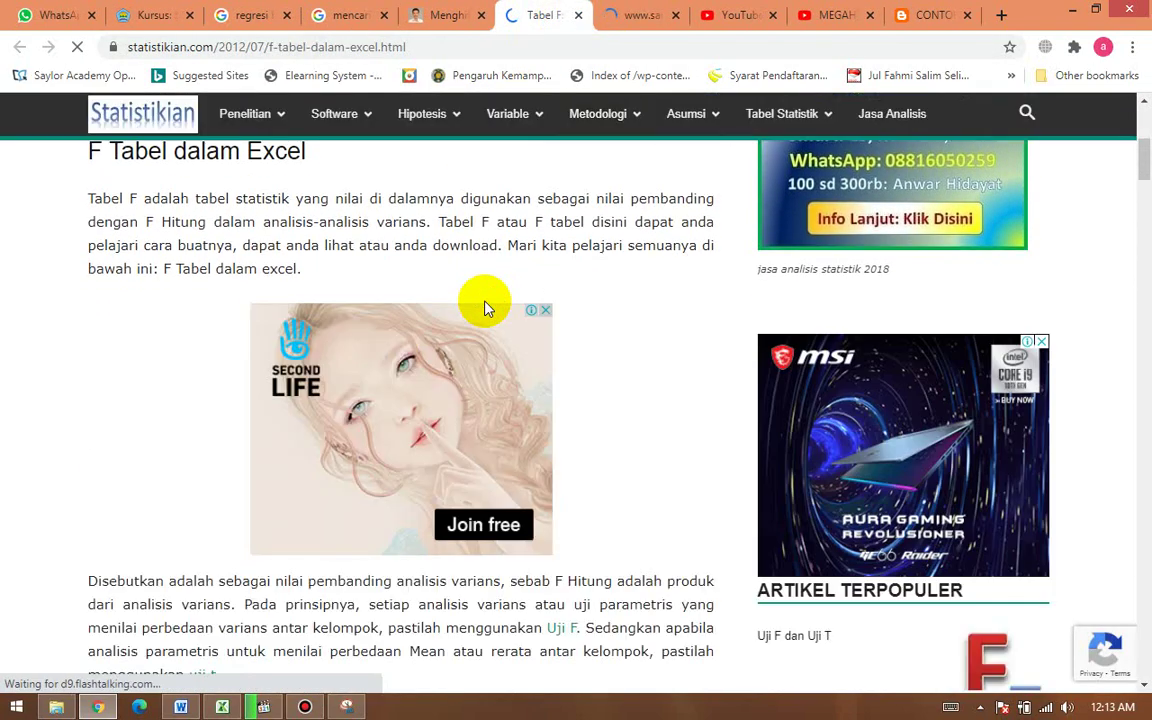
scroll(405, 372, "down", 8)
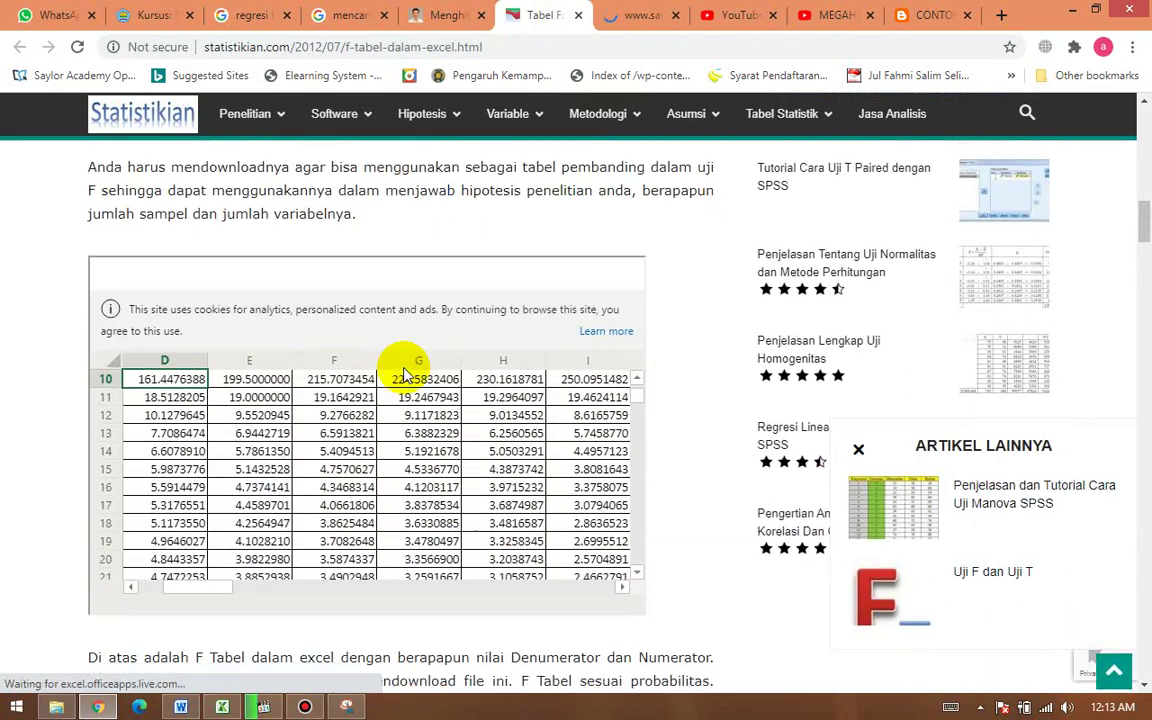
scroll(405, 372, "down", 5)
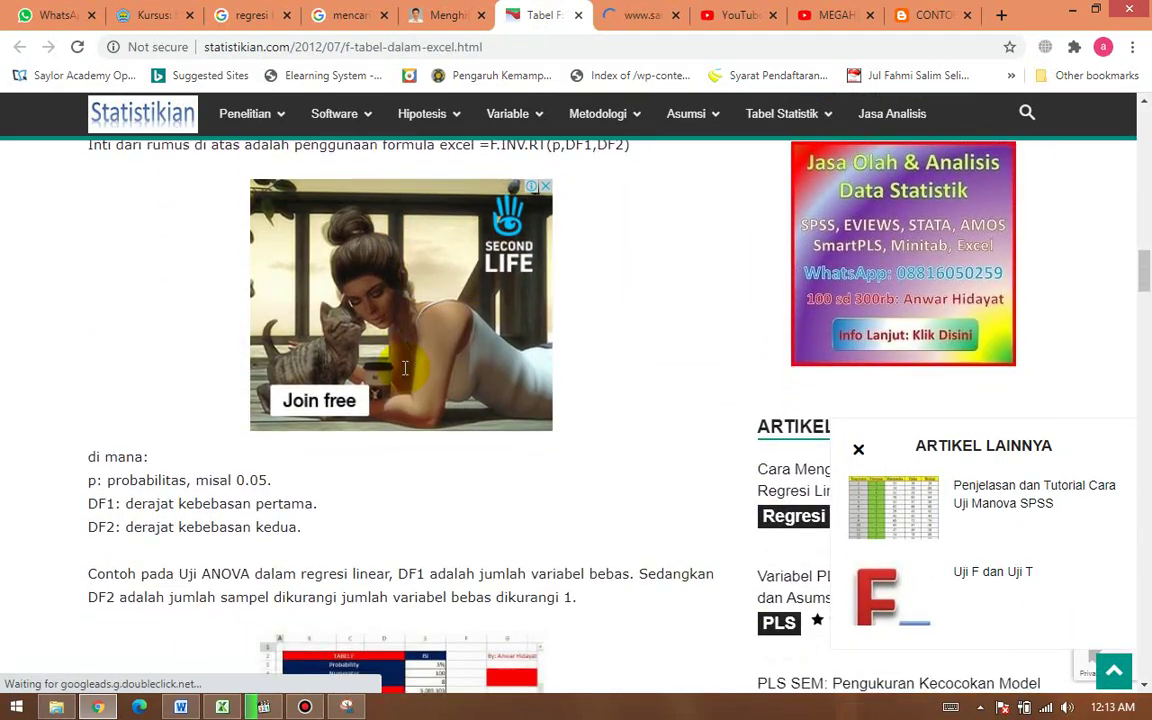
scroll(208, 372, "up", 1)
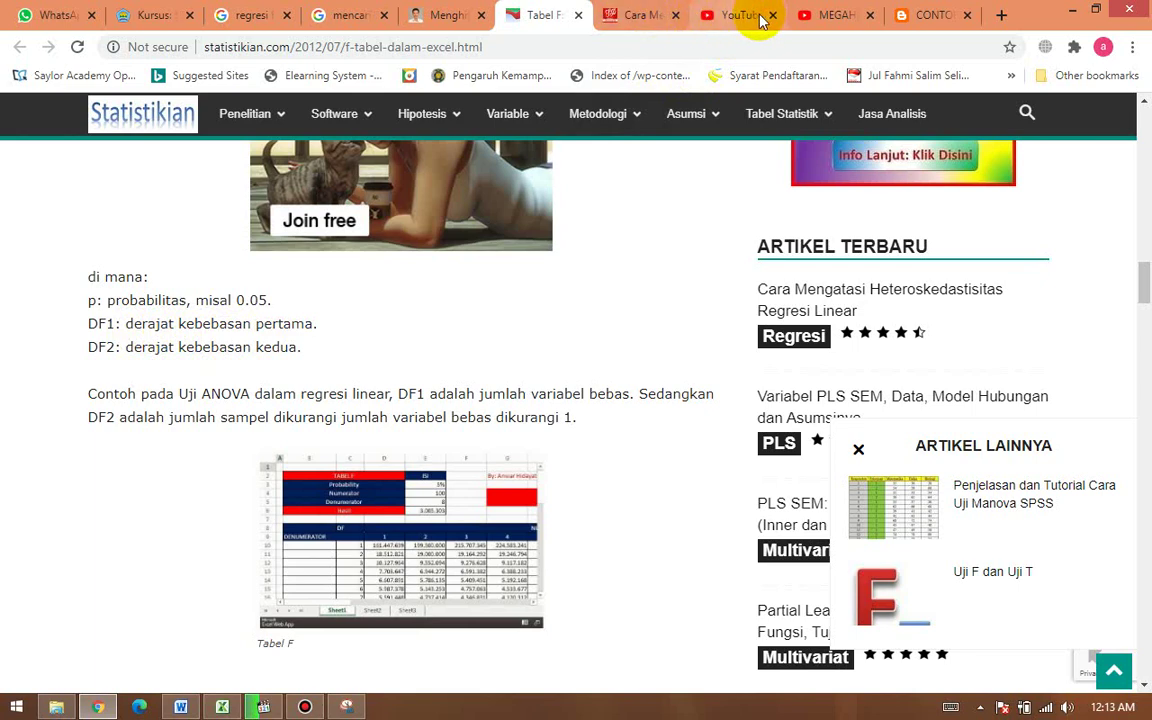
left_click(932, 16)
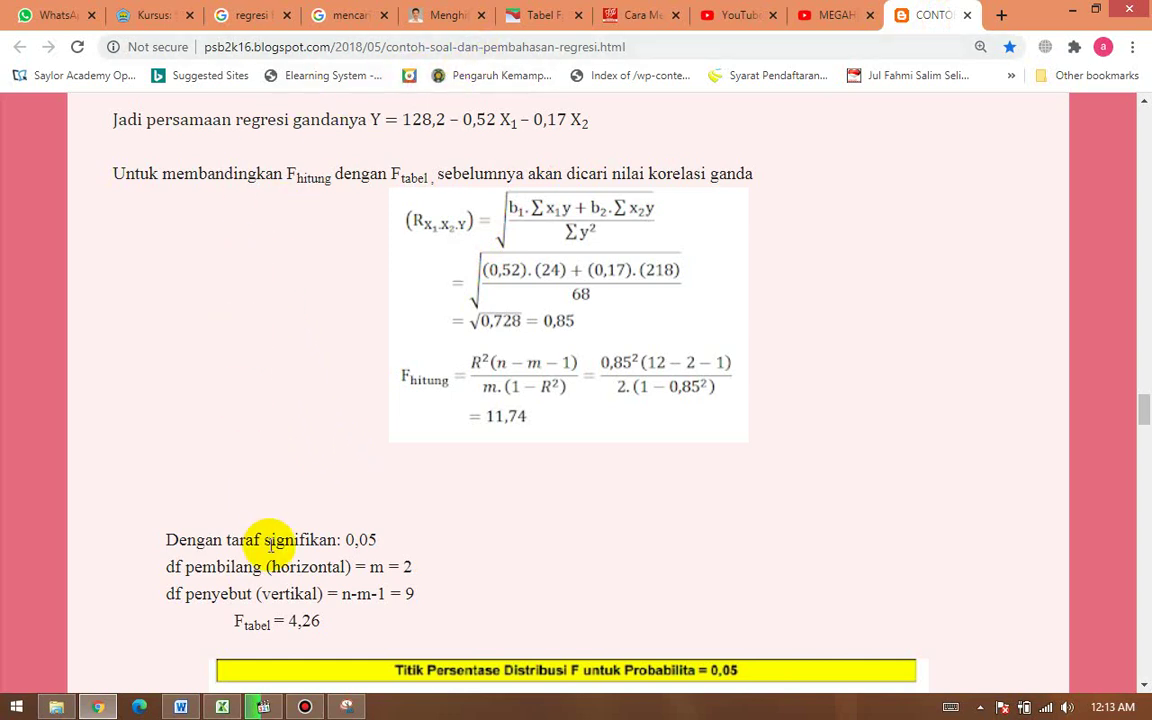
Step: Try to continue the FINV formula in Excel cell J48 with 2 and cell F46, rechecking the example article in Chrome
left_click(224, 708)
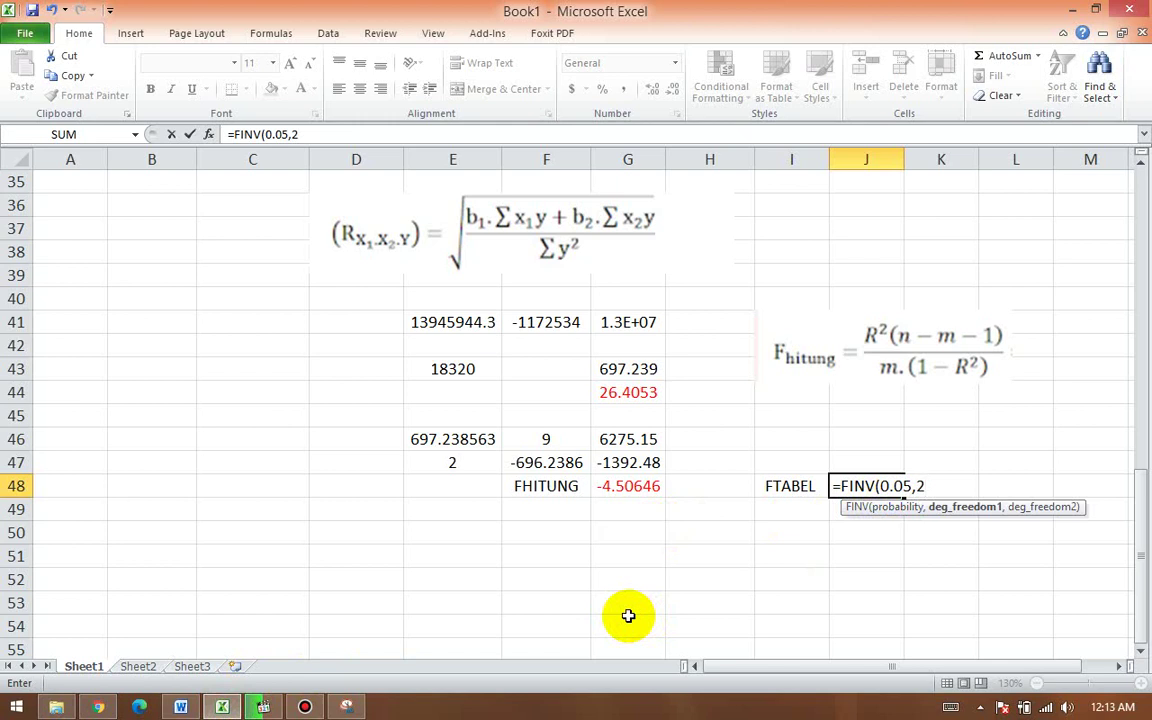
type(",")
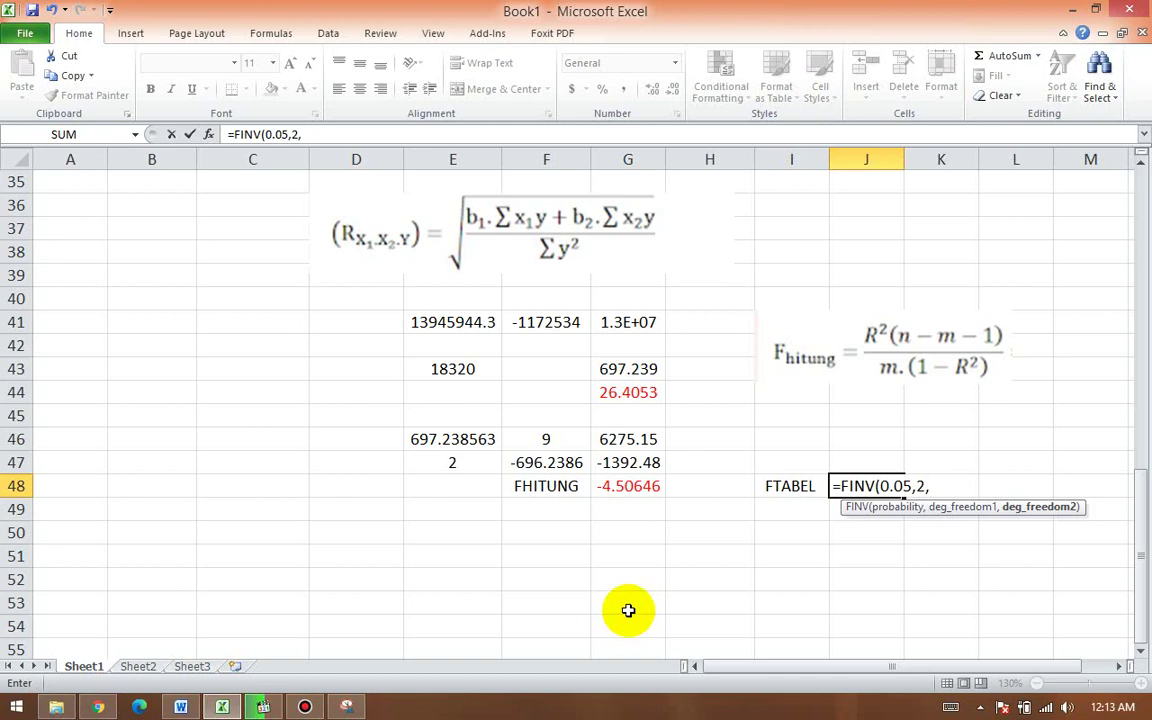
left_click(97, 707)
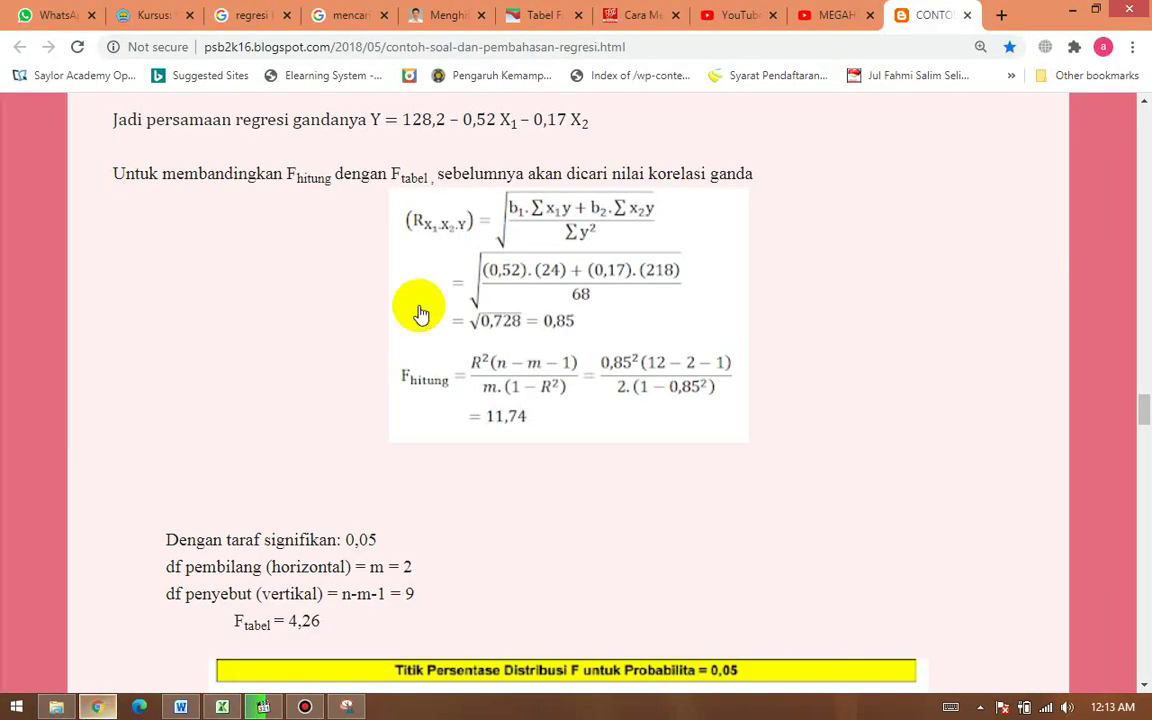
left_click(447, 16)
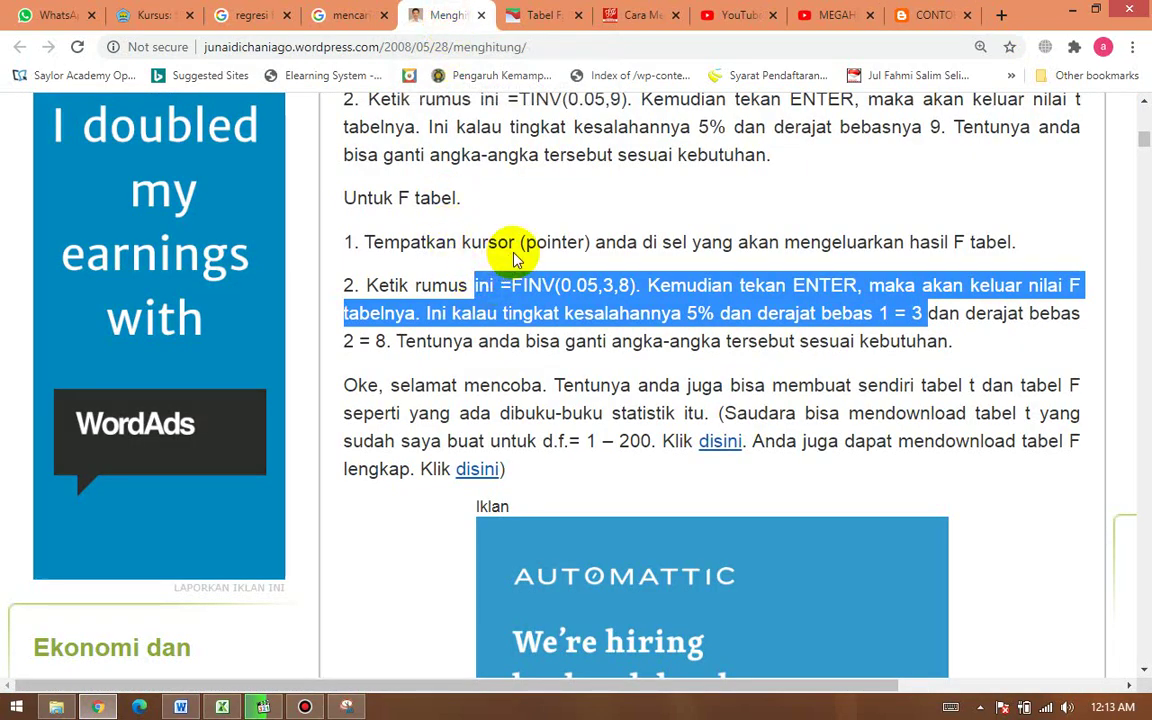
left_click(222, 707)
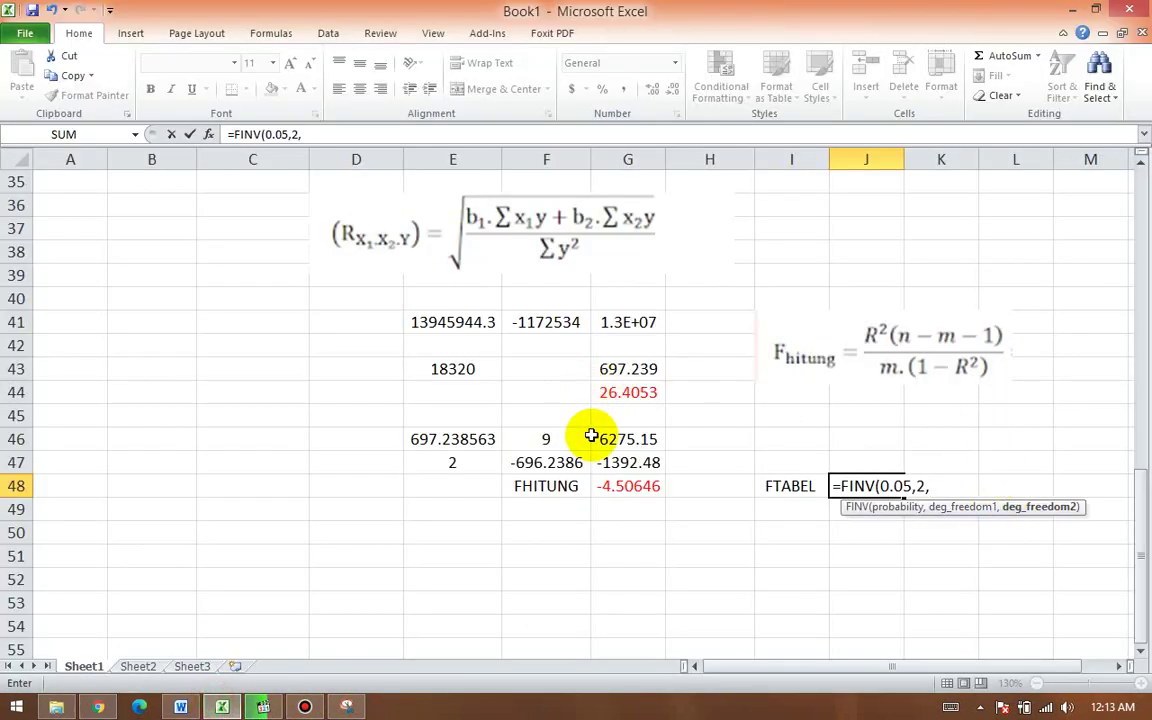
left_click(552, 440)
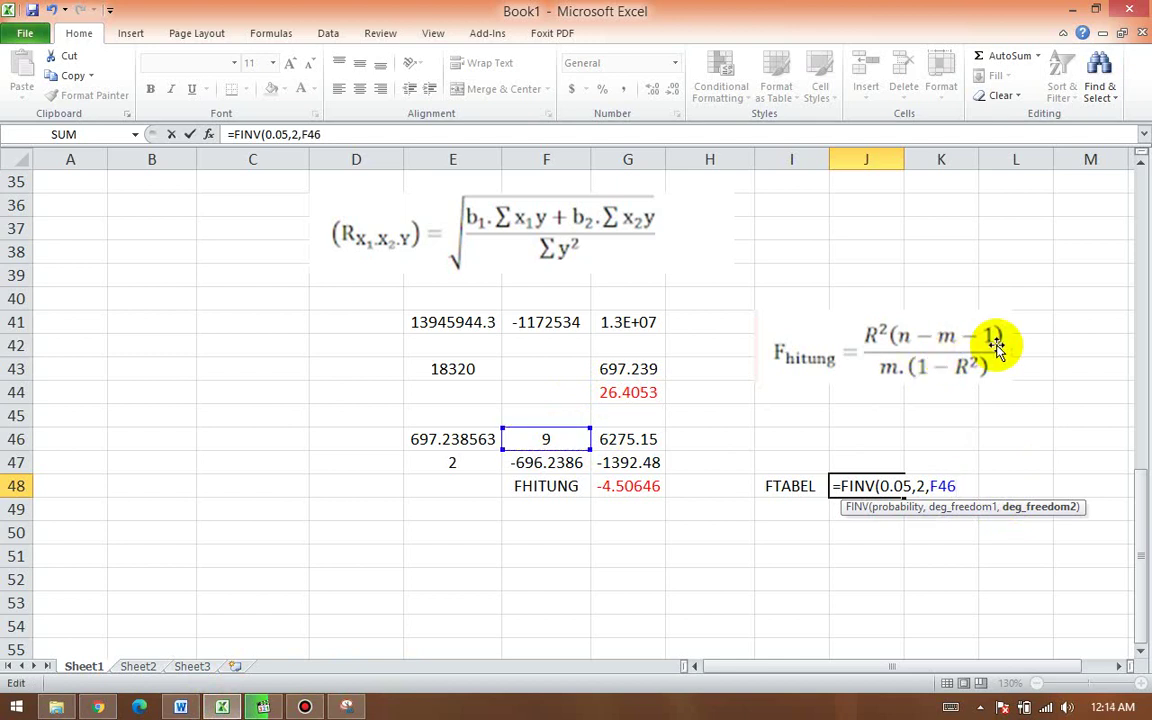
Step: Delete the unfinished FINV formula from cell J48
key("BackSpace")
key("BackSpace")
key("BackSpace")
key("BackSpace")
key("BackSpace")
key("BackSpace")
key("BackSpace")
key("BackSpace")
key("BackSpace")
key("BackSpace")
key("BackSpace")
key("BackSpace")
key("BackSpace")
key("BackSpace")
key("BackSpace")
key("BackSpace")
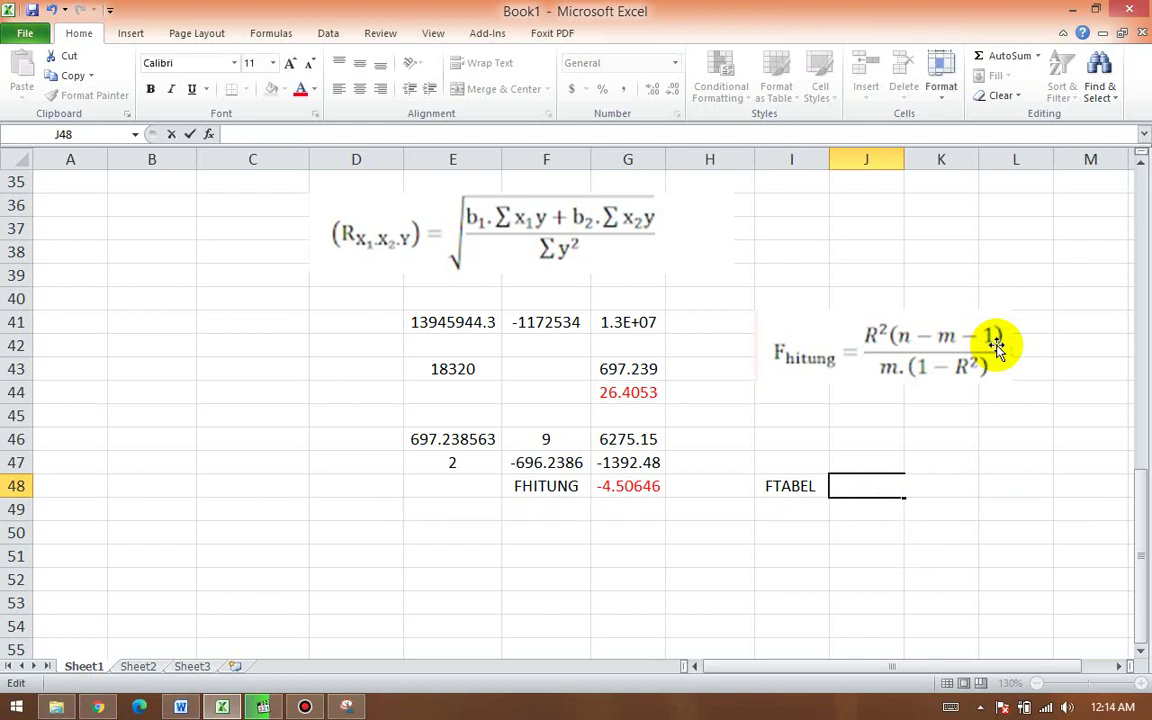
Step: Open the formula in cell F46 to examine how n-m-1 is calculated
left_click(663, 558)
left_click(537, 441)
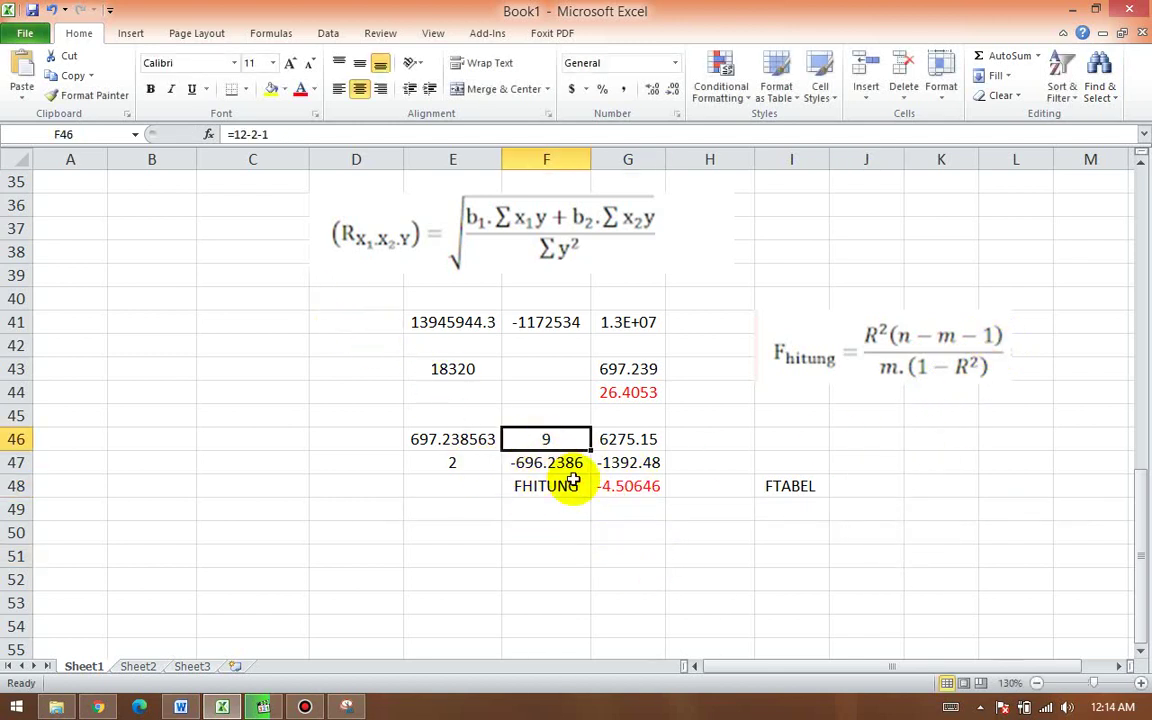
key("F2")
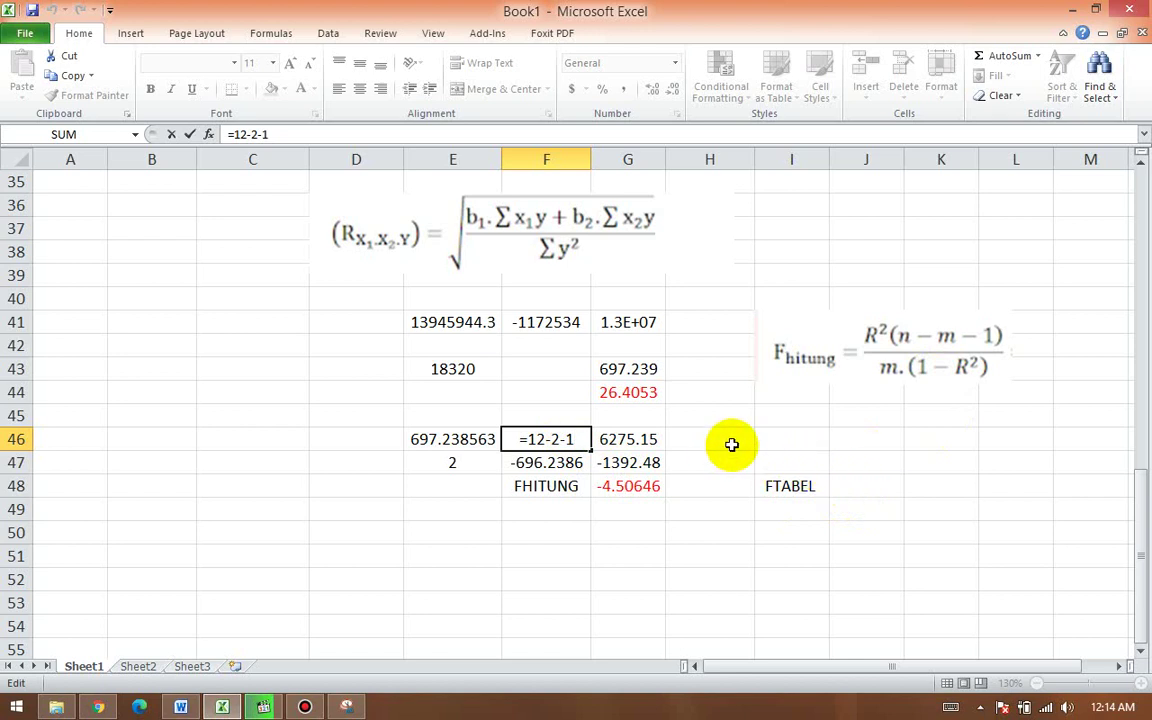
Step: Enter the F tabel formula =FINV(0.05,2,9) in cell J48
left_click(889, 480)
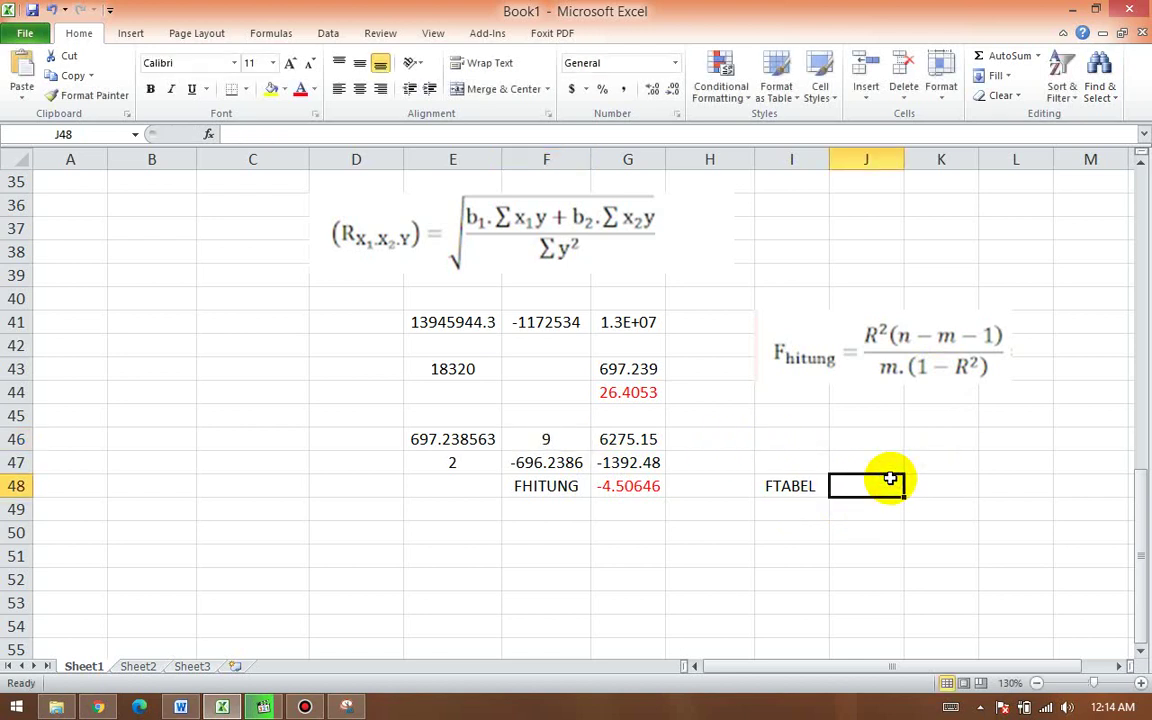
type("=FIN")
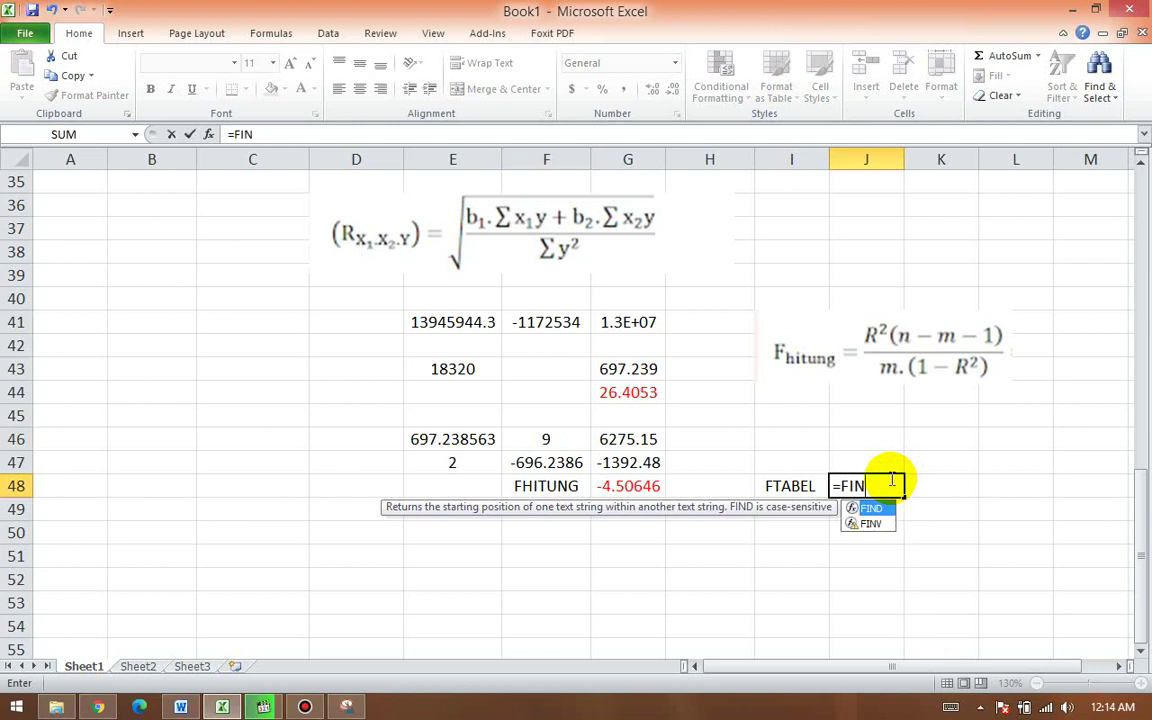
type("V(0.0")
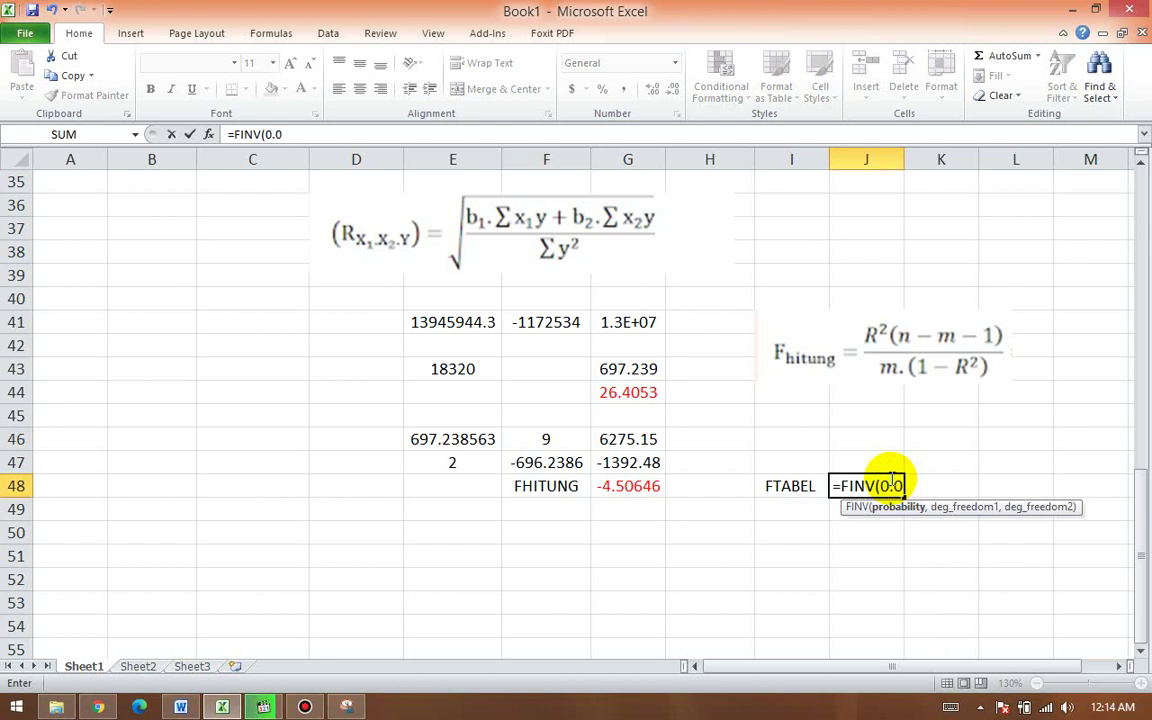
type("5,")
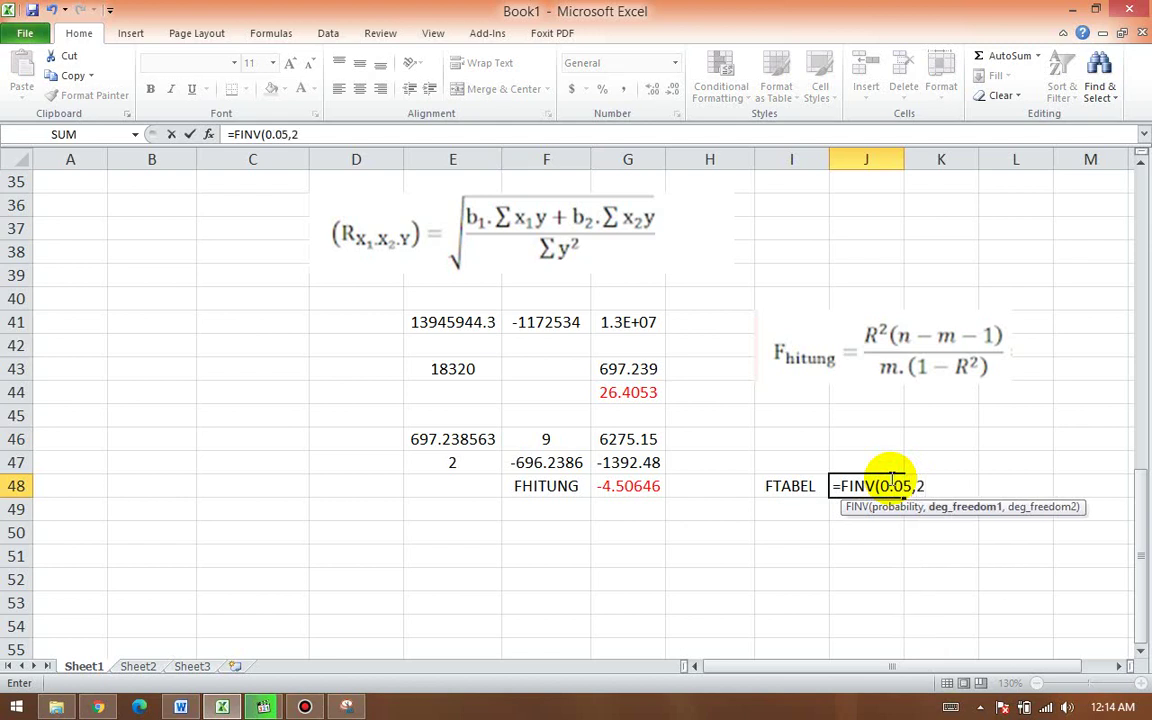
type("2,")
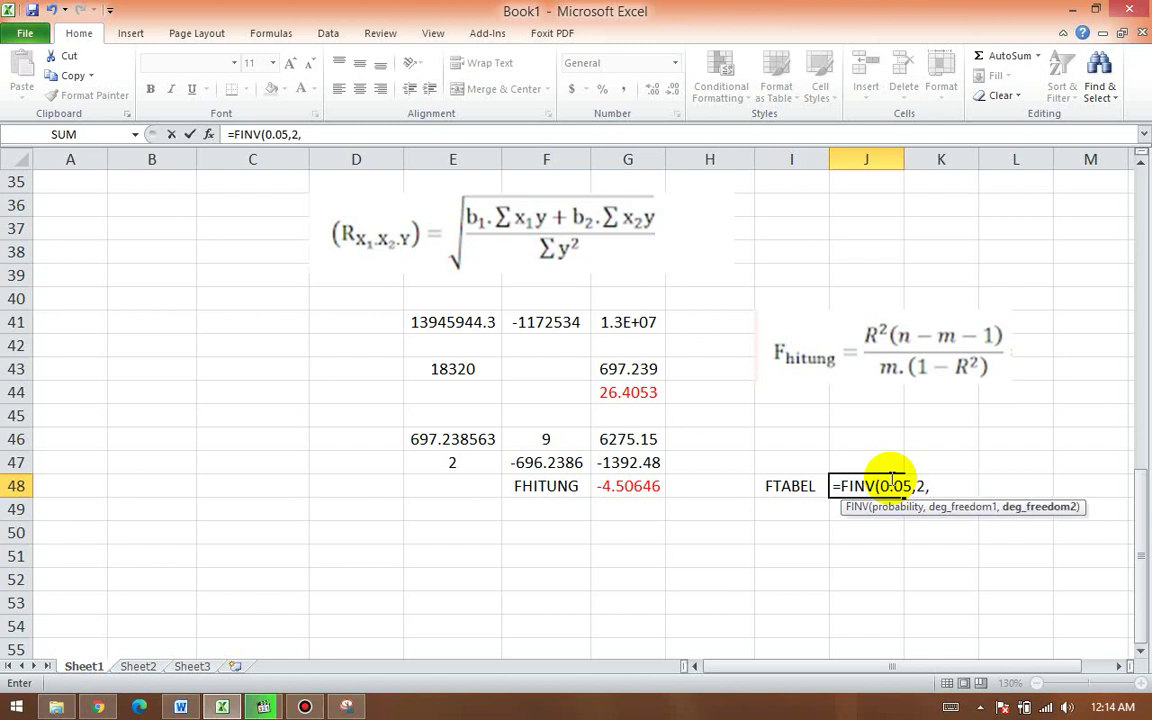
type("9)")
key("Return")
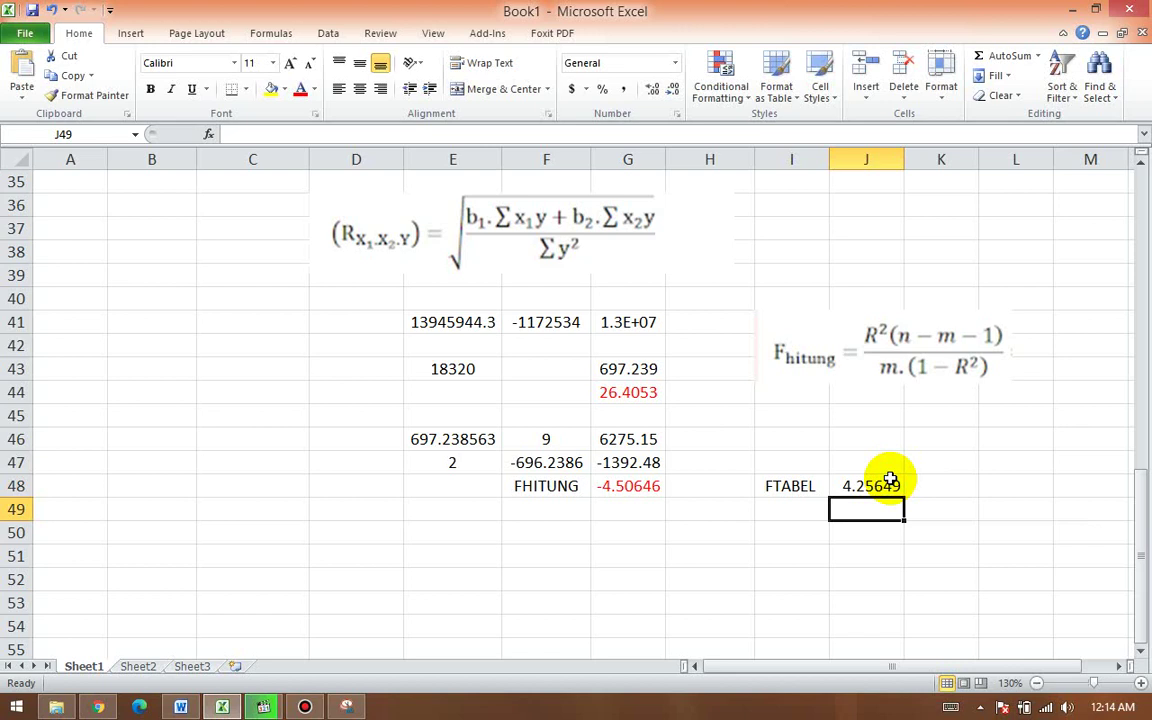
Step: Compare the F tabel value in J48 with F hitung in G48 and colour the J48 value red
left_click(862, 485)
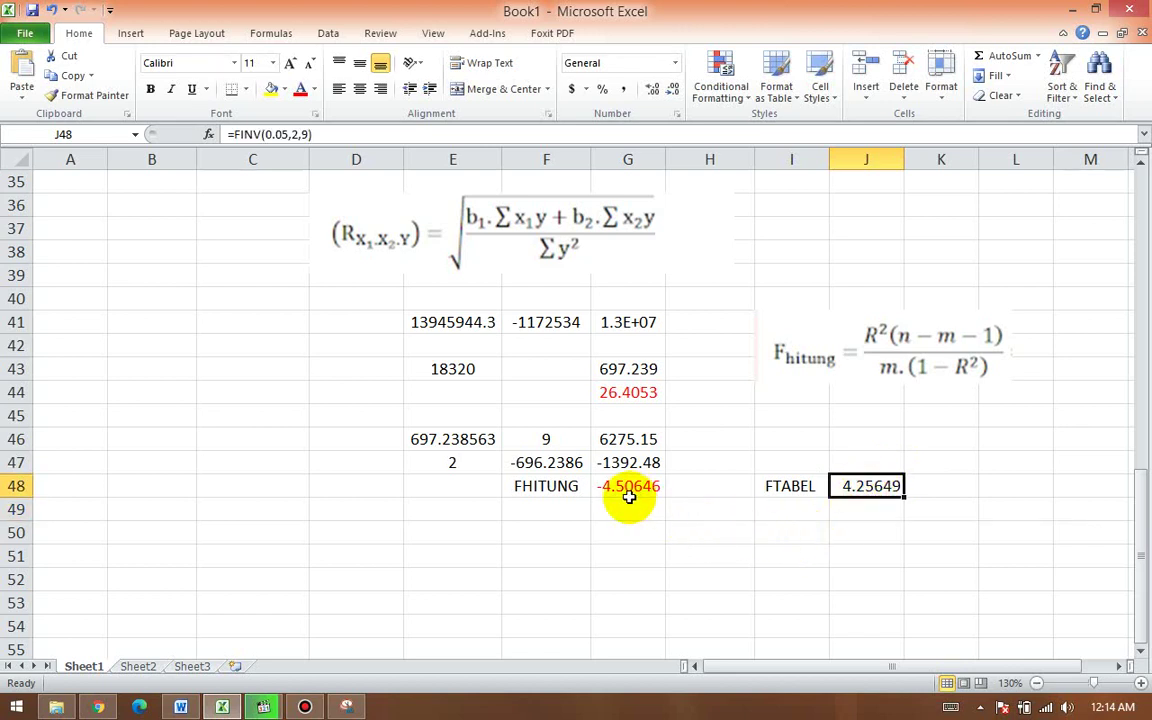
left_click(690, 488)
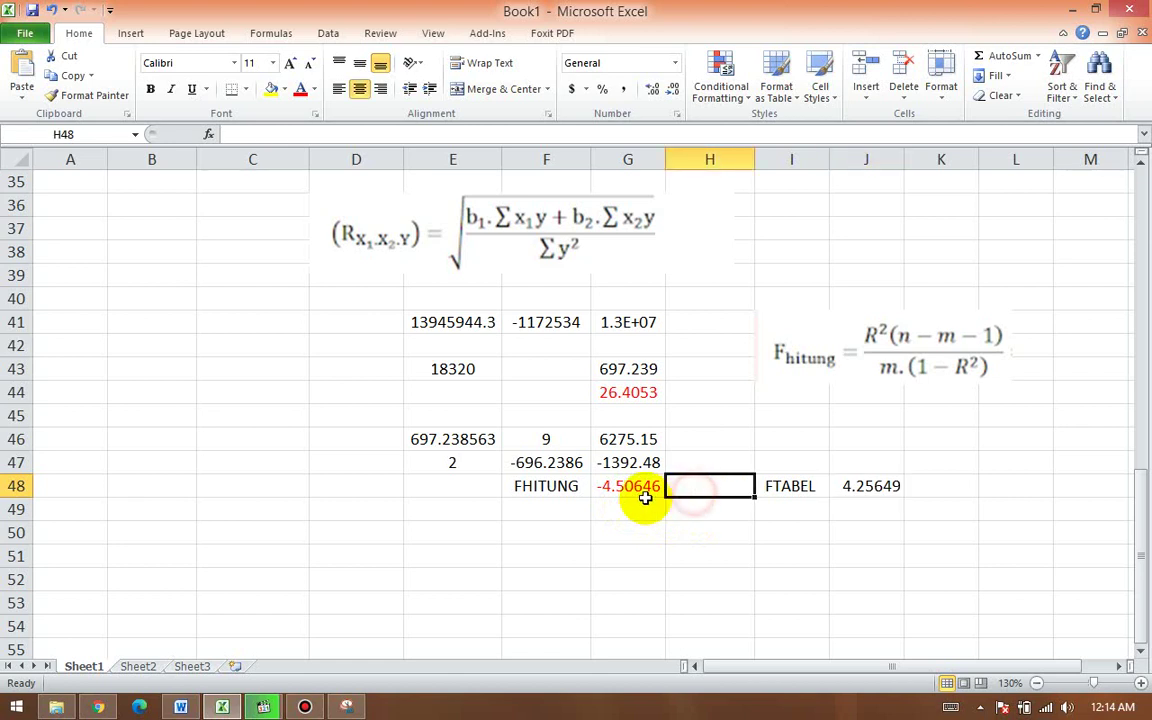
left_click(640, 492)
left_click(848, 490)
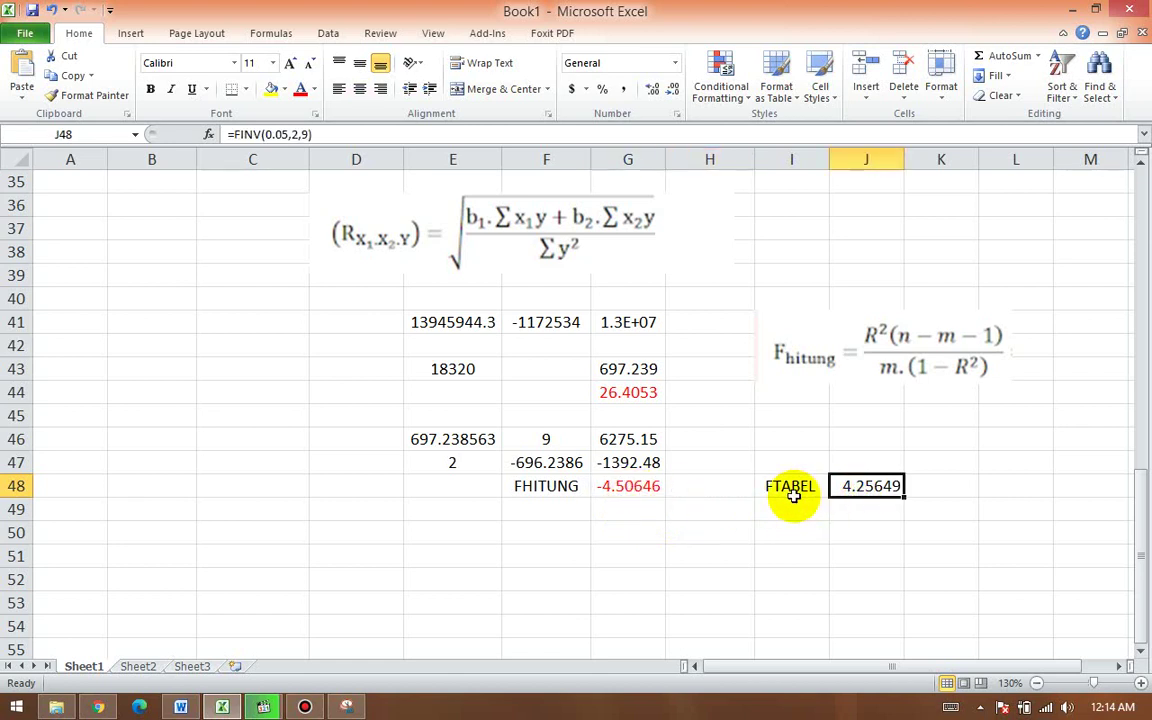
left_click(298, 93)
Step: Enter the comparison sign > in cell H48 between the F hitung and F tabel values
left_click(692, 490)
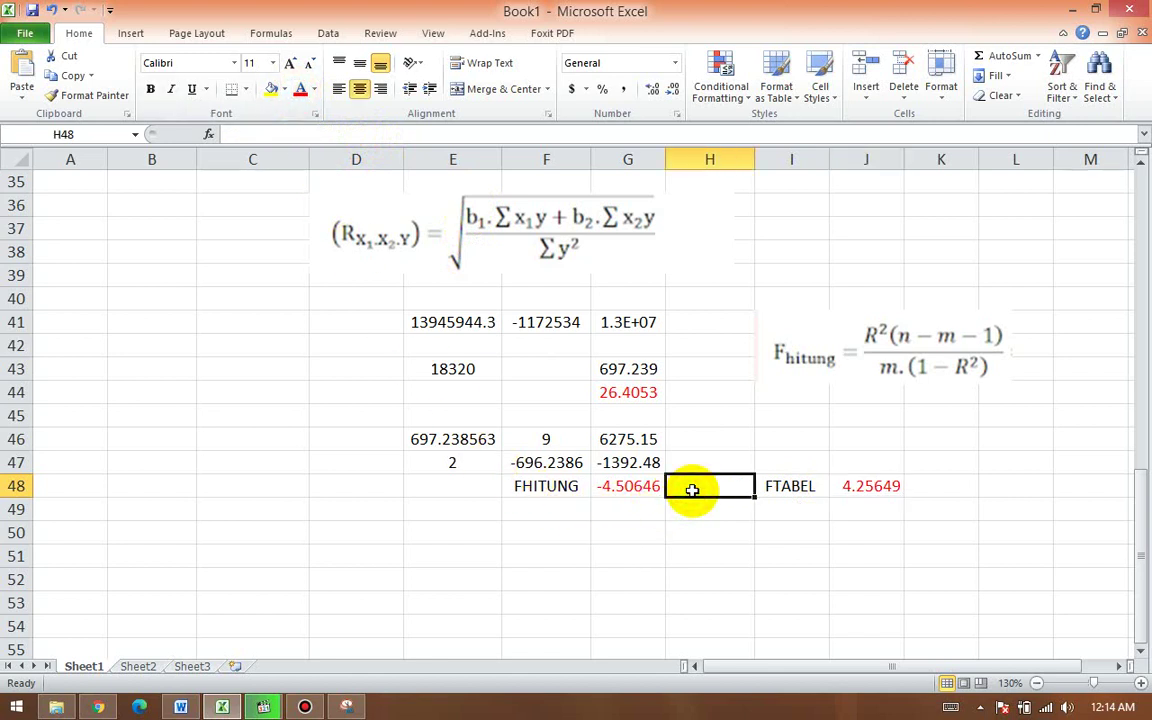
type(".")
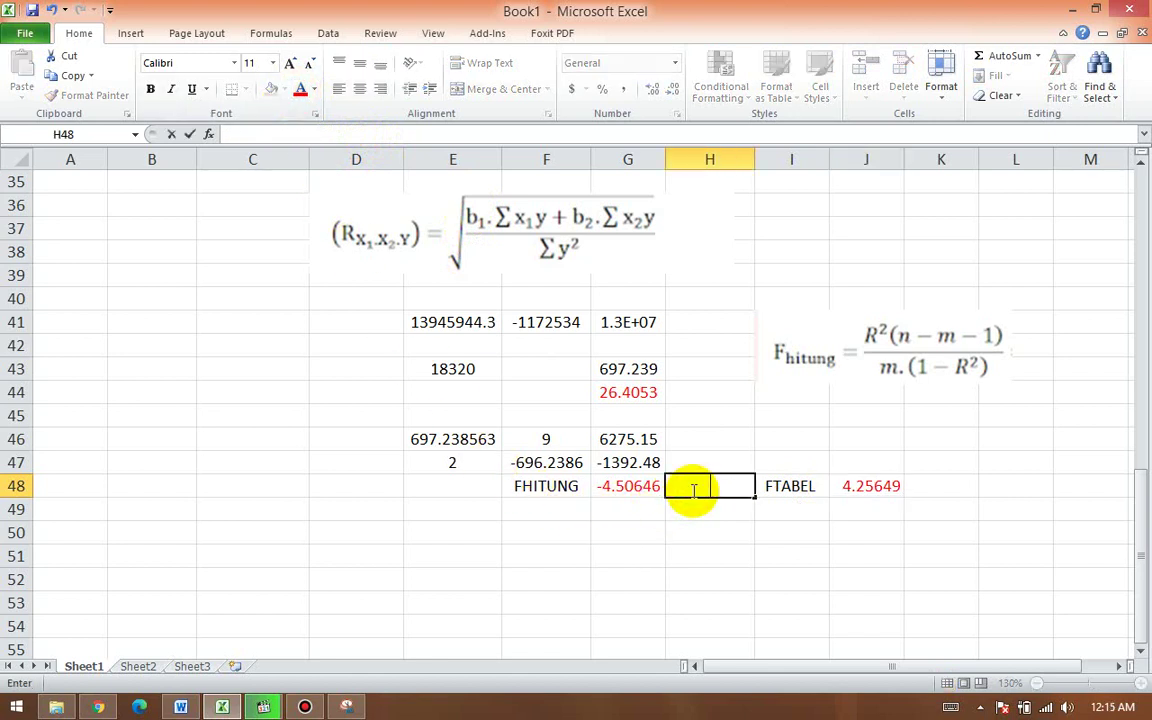
left_click(550, 485)
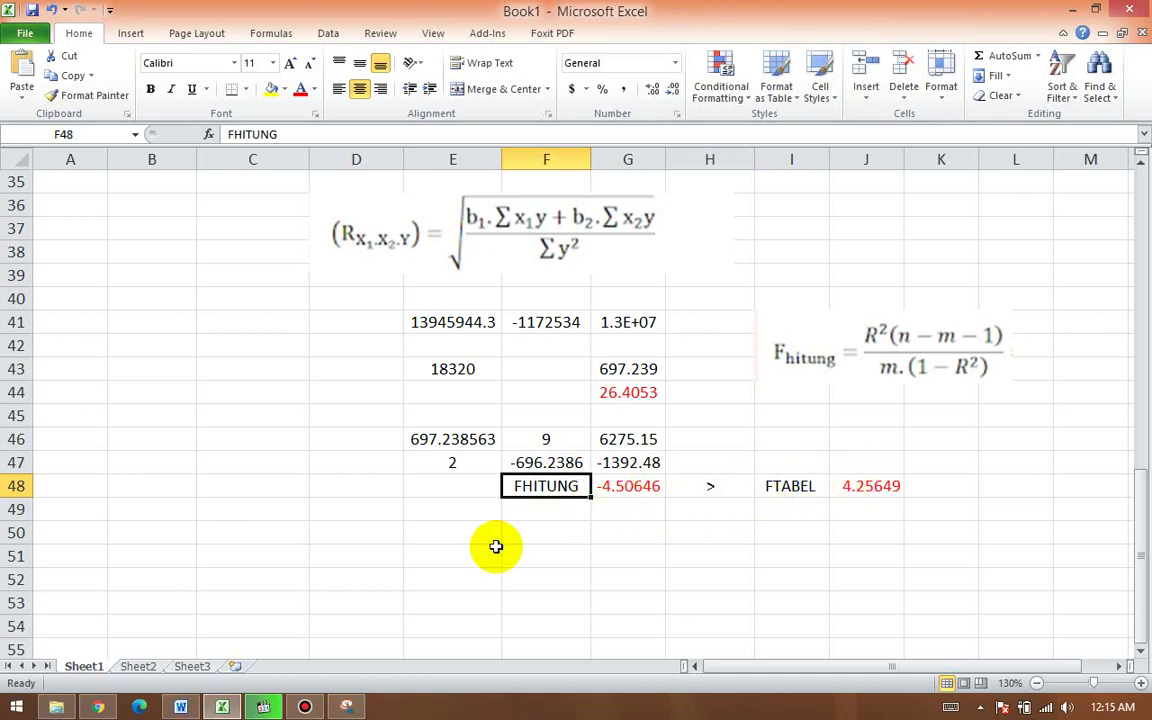
Step: Switch to the Word document and select the Ho statement for reading, from "Tidak terdapat pengaruh" through "terhadap berat ikan"
left_click(178, 708)
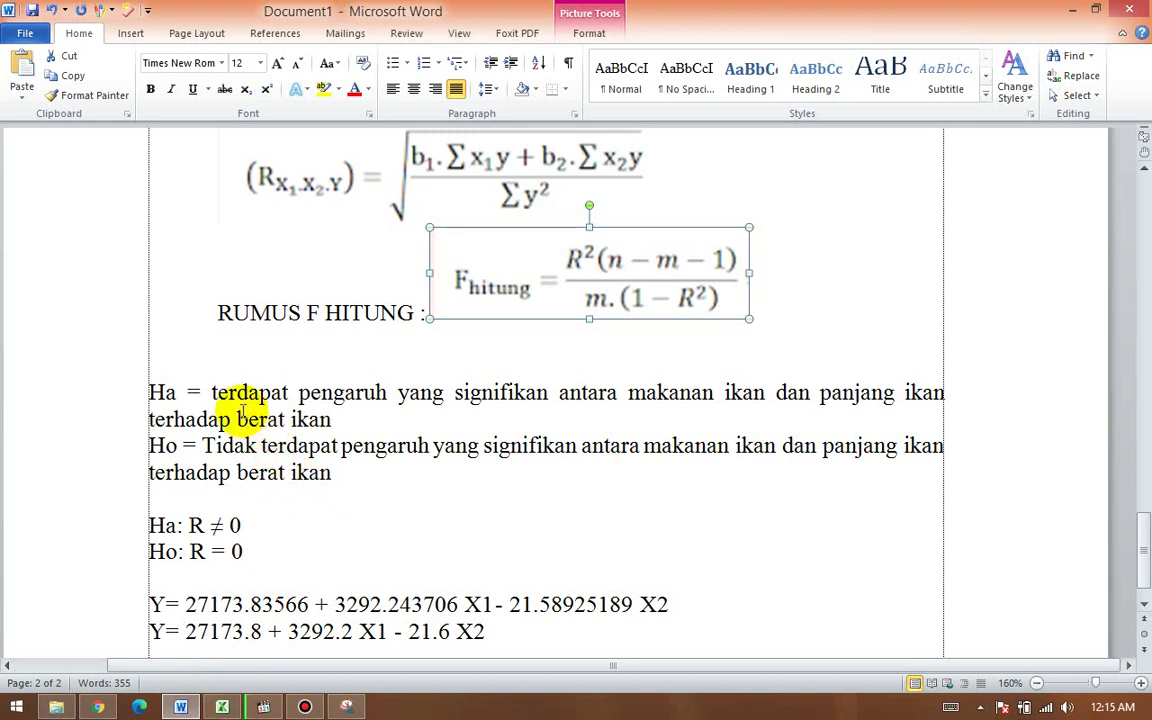
left_click_drag(215, 447, 495, 468)
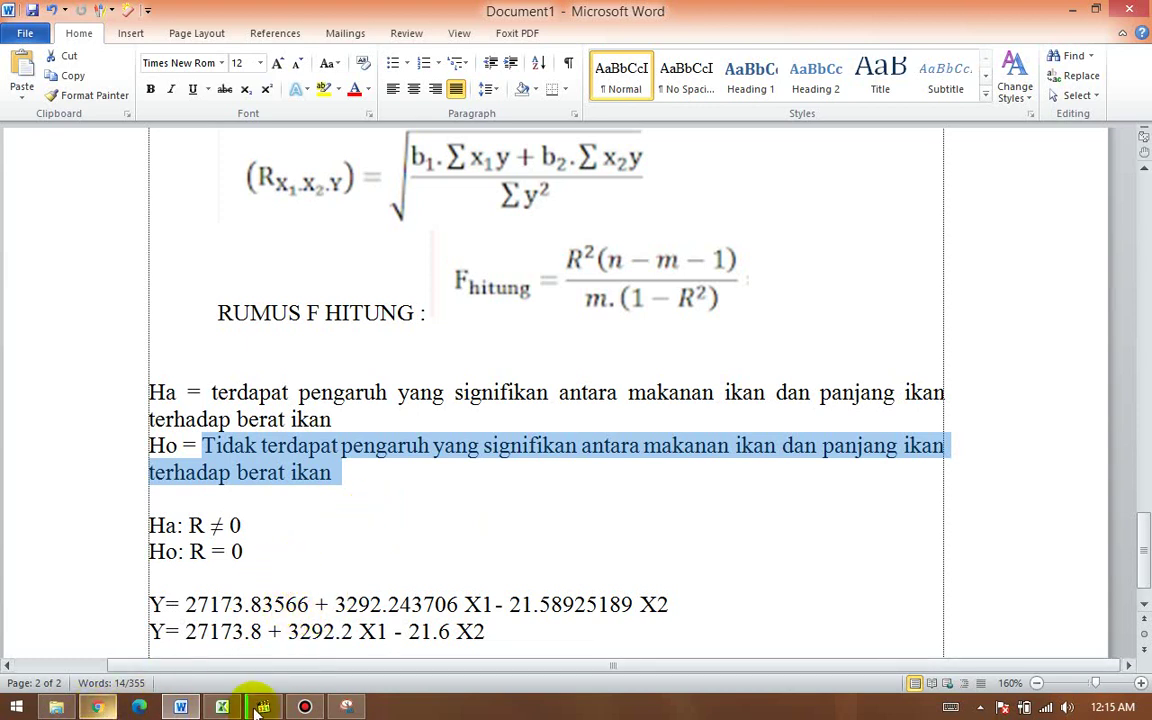
left_click(303, 704)
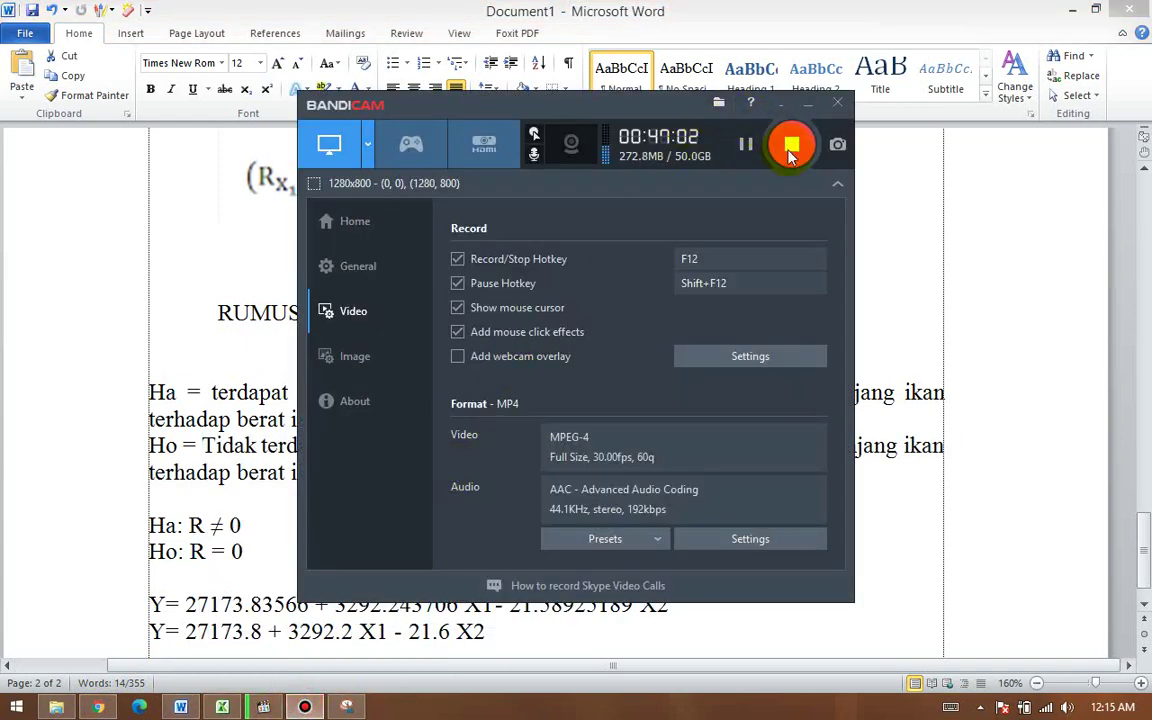